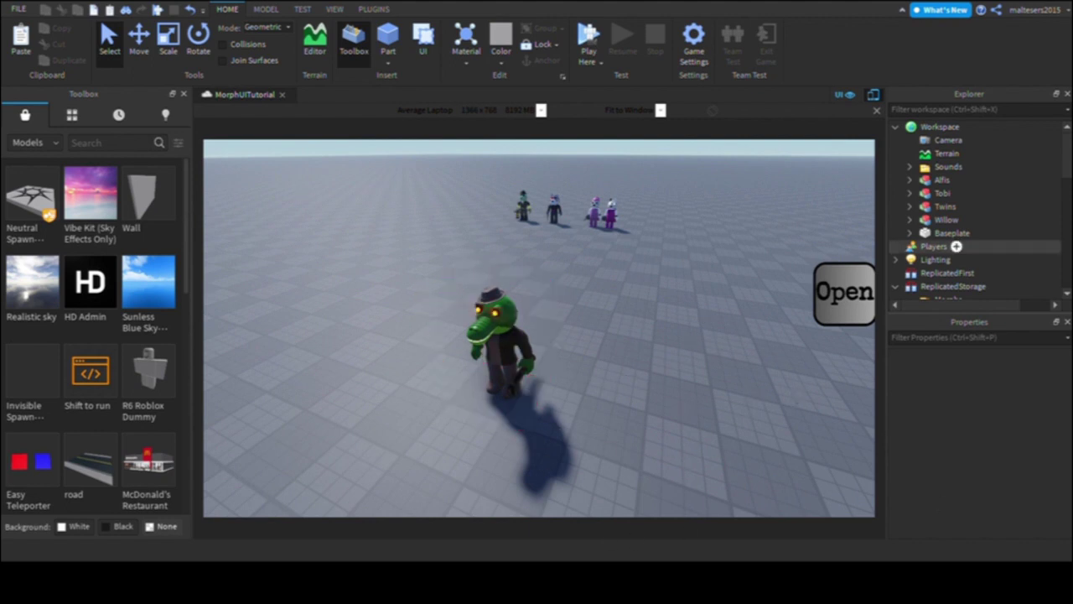
pyautogui.moveTo(741, 444); pyautogui.dragTo(734, 439, button='right')
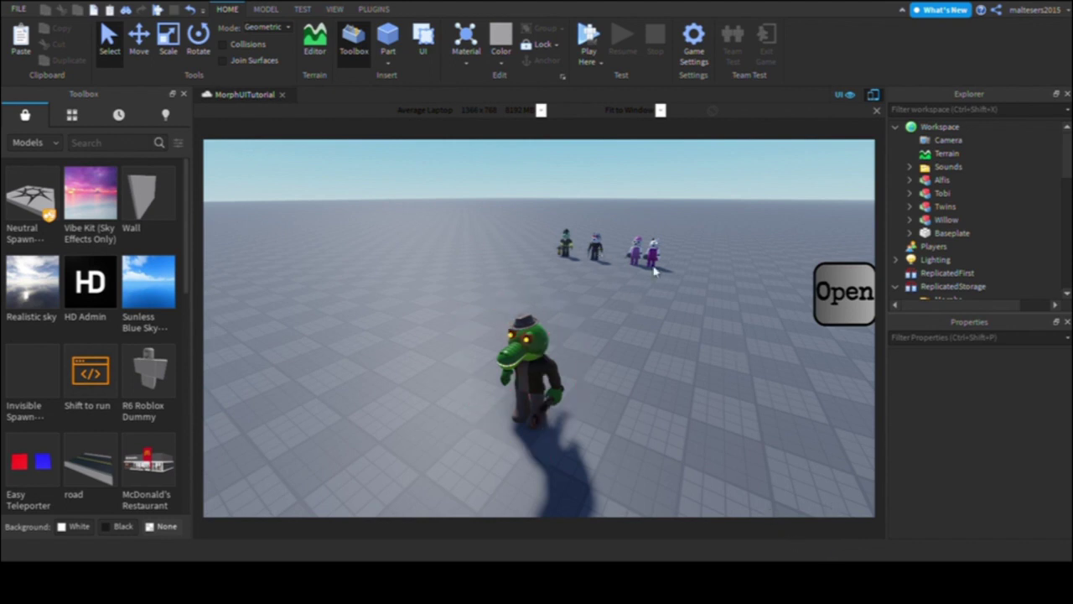
pyautogui.moveTo(836, 329); pyautogui.dragTo(600, 257)
pyautogui.click(691, 263)
pyautogui.moveTo(577, 291); pyautogui.dragTo(579, 292, button='right')
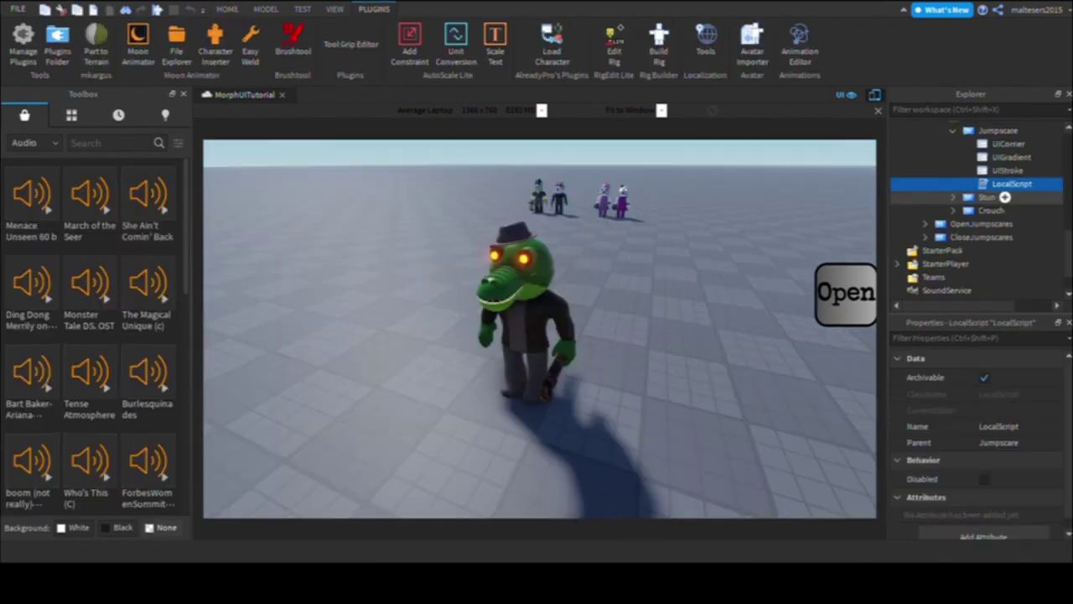
# Step: Copy the Jumpscare button's LocalScript into the Stun button and delete the extra copy nested inside the original script
pyautogui.hotkey('ctrl', 'c')
pyautogui.keyDown('ctrl'); pyautogui.click(987, 198); pyautogui.keyUp('ctrl')
pyautogui.hotkey('ctrl', 'shift', 'v')
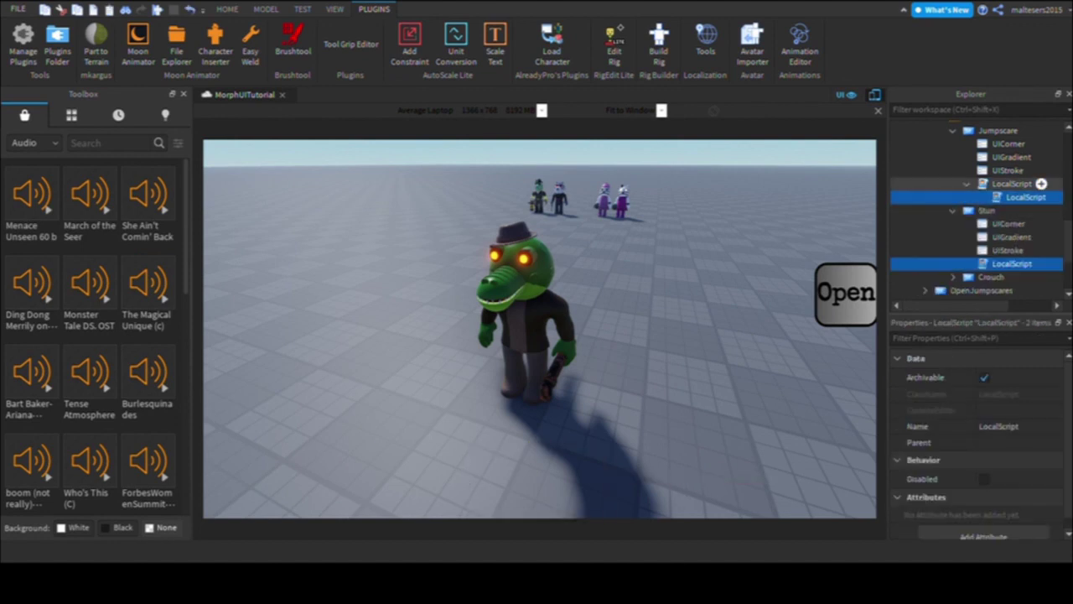
pyautogui.click(1047, 196)
pyautogui.press('Delete')
# Step: In the Stun button's LocalScript, replace the three variable declarations above the function with local isCrawling = false
pyautogui.doubleClick(1014, 249)
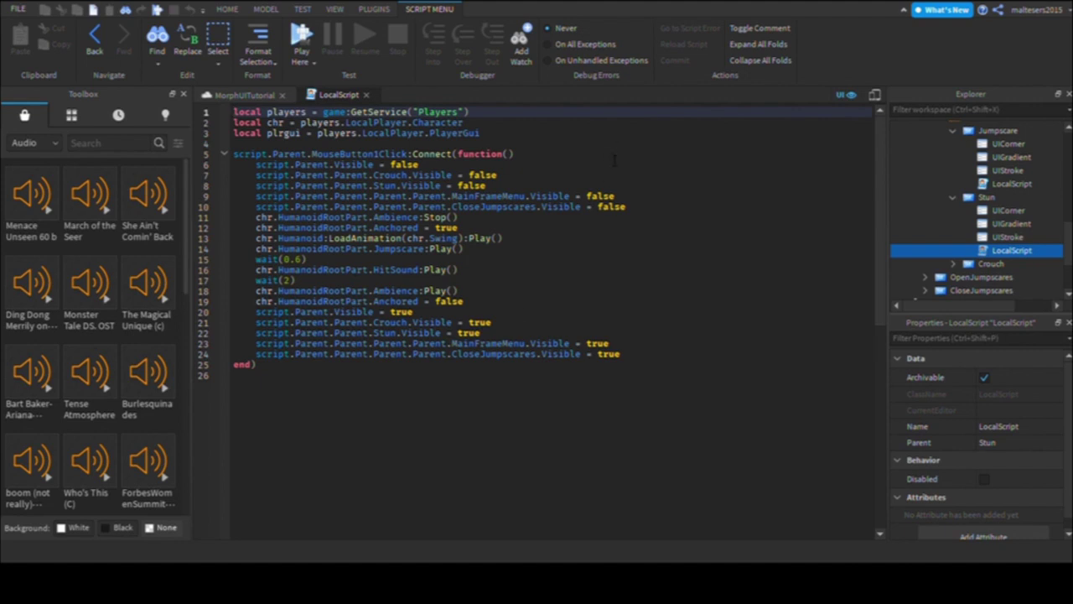
pyautogui.moveTo(495, 133); pyautogui.dragTo(233, 112)
pyautogui.write('l')
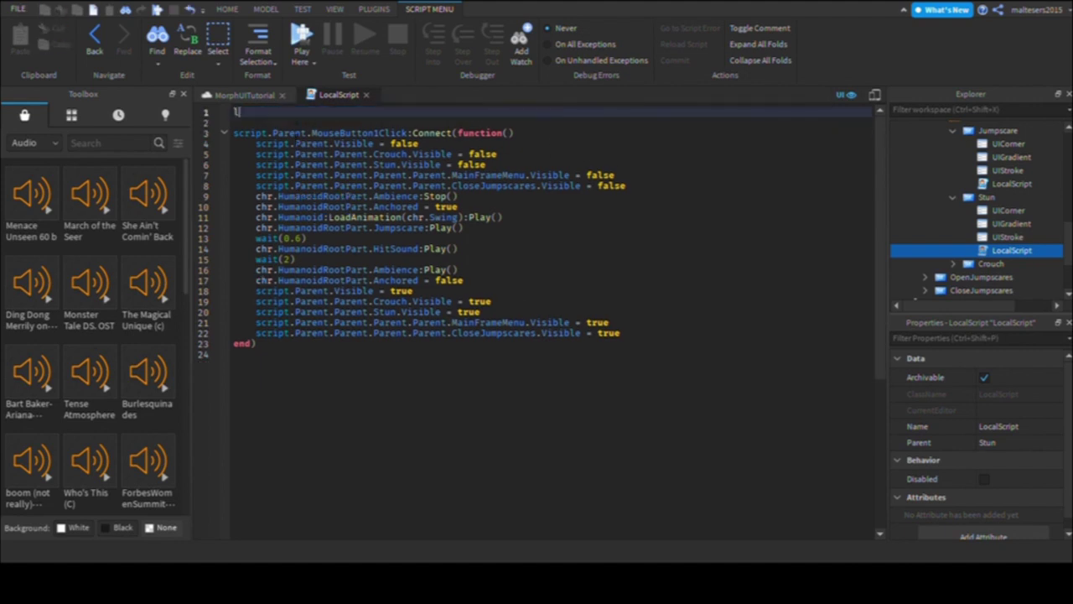
pyautogui.write('ocal is')
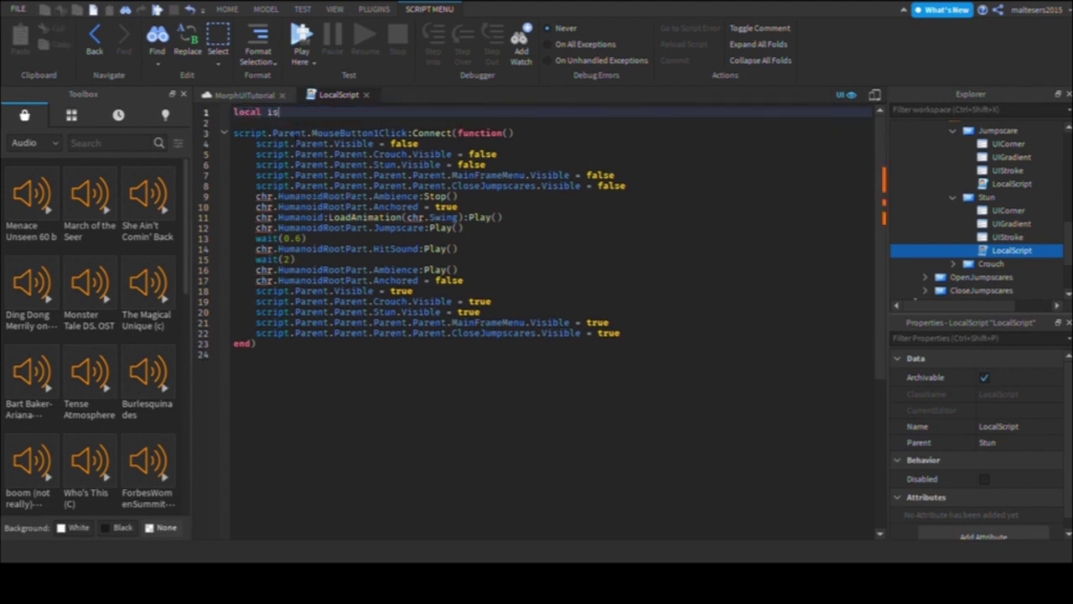
pyautogui.write('Crawling ')
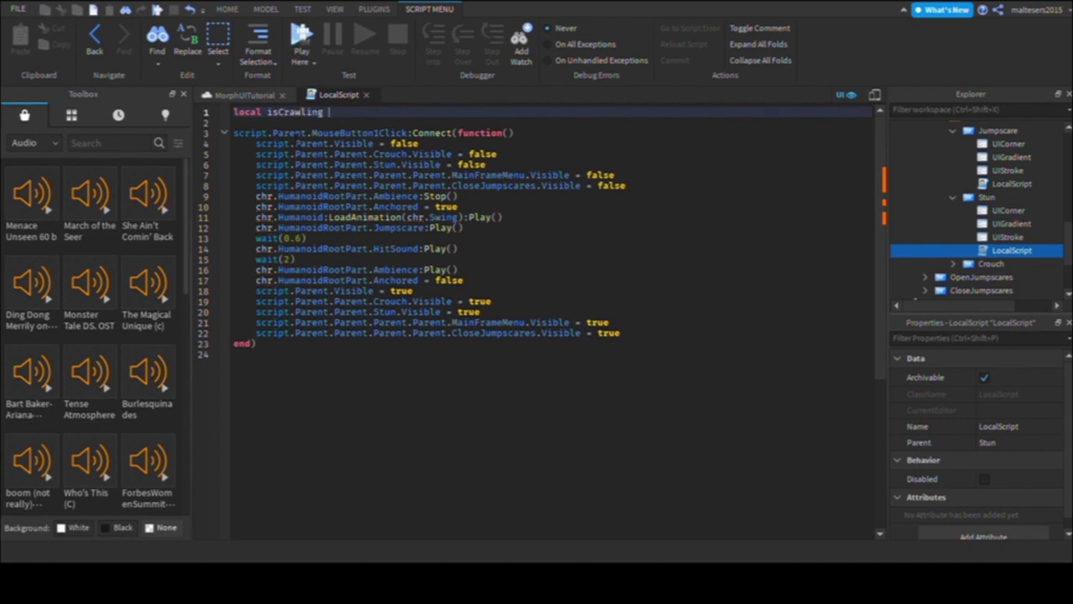
pyautogui.write('= false')
pyautogui.press('Return')
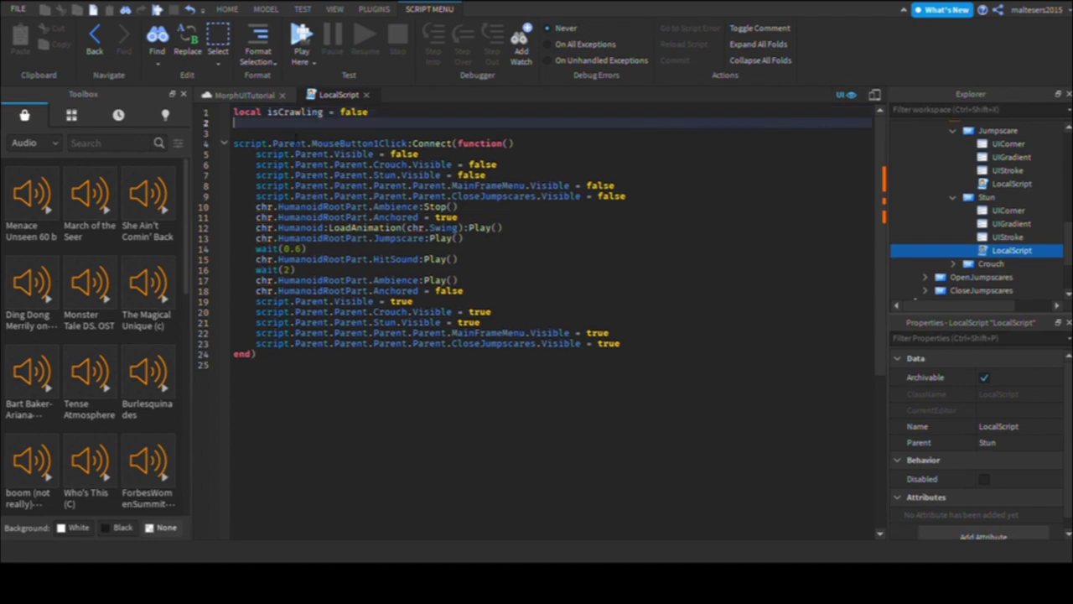
# Step: Declare a local variable humanoid below isCrawling, assigned to game.Players.LocalPlayer
pyautogui.write('local humano')
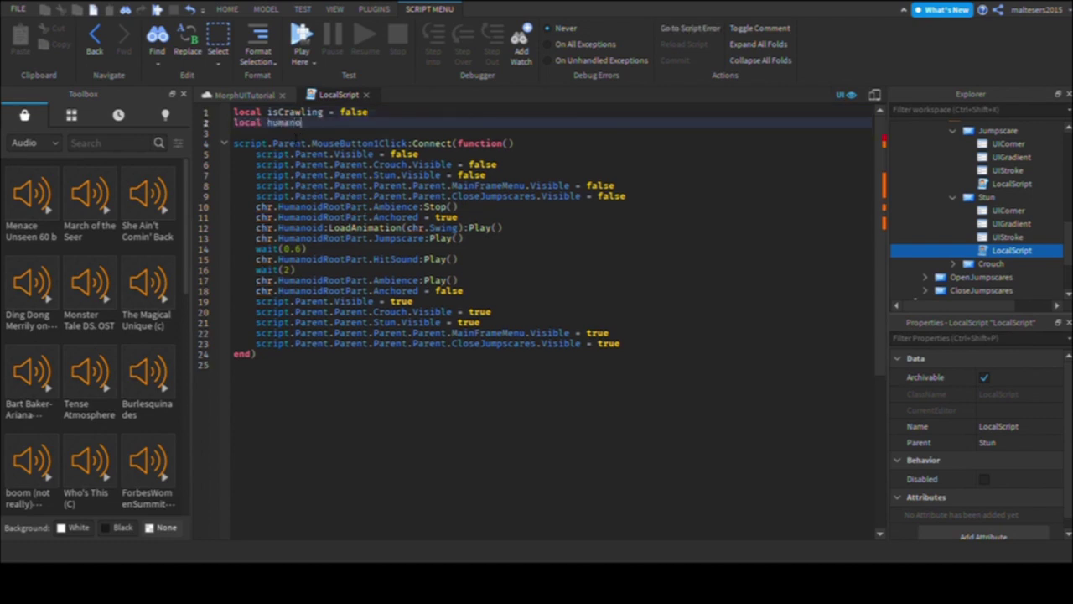
pyautogui.write('id = game.Players:')
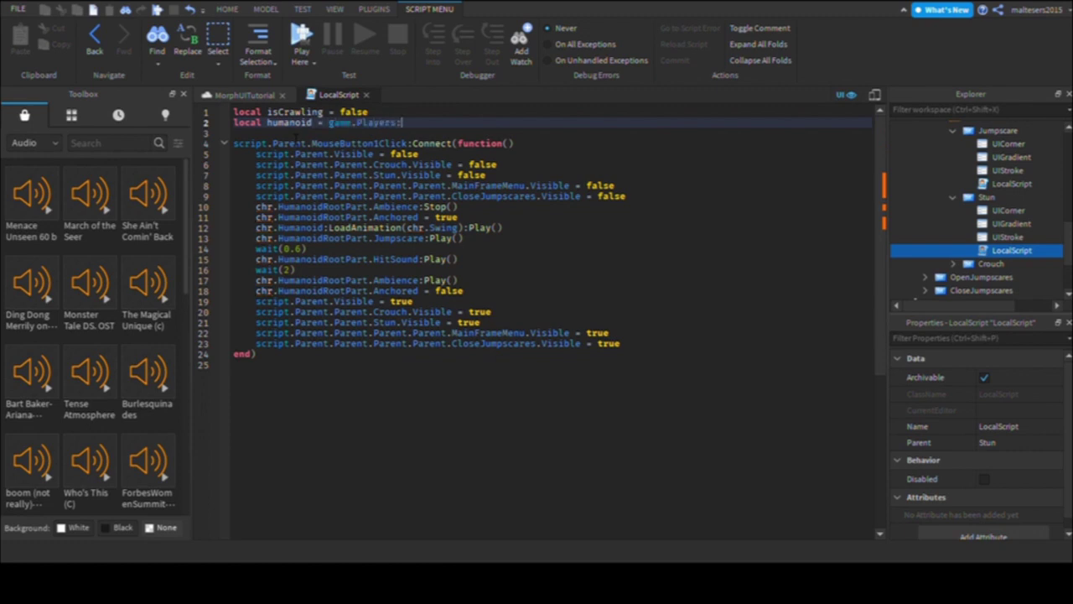
pyautogui.write('loc')
pyautogui.press('Return')
pyautogui.press('BackSpace')
pyautogui.press('BackSpace')
pyautogui.press('BackSpace')
pyautogui.press('BackSpace')
pyautogui.write('LocalPlayer')
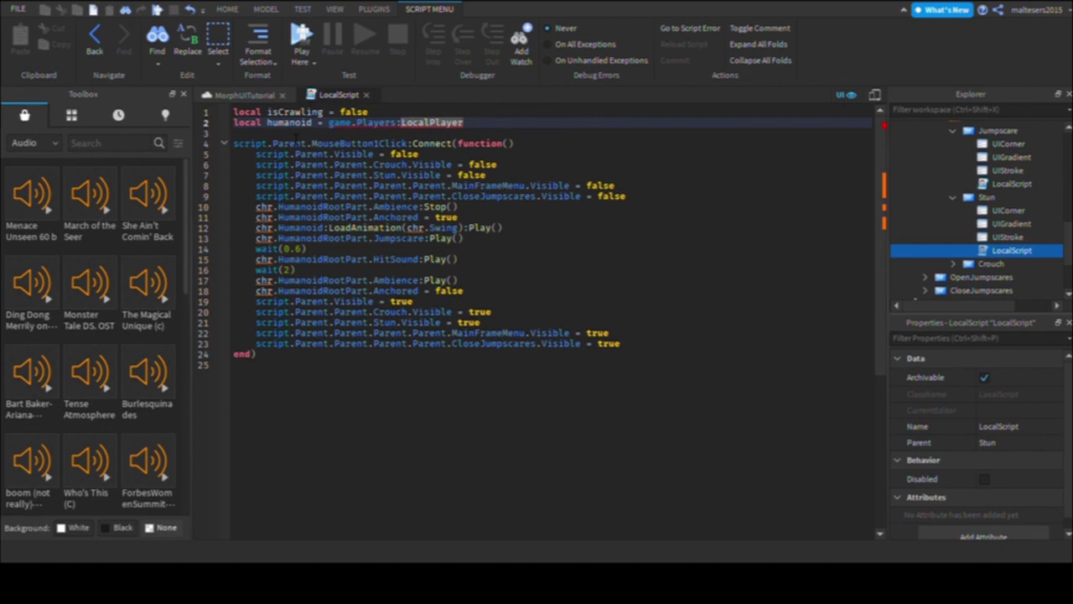
pyautogui.press('BackSpace')
pyautogui.write('.')
pyautogui.press('Right')
pyautogui.press('Right')
pyautogui.press('Right')
pyautogui.press('Right')
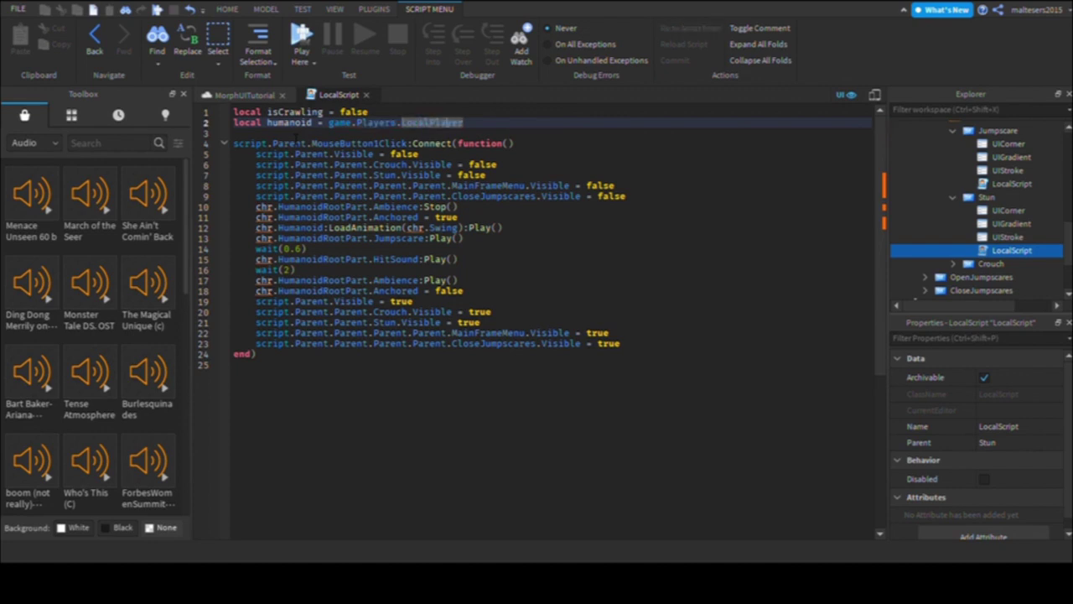
pyautogui.press('Right')
pyautogui.press('Right')
pyautogui.press('Right')
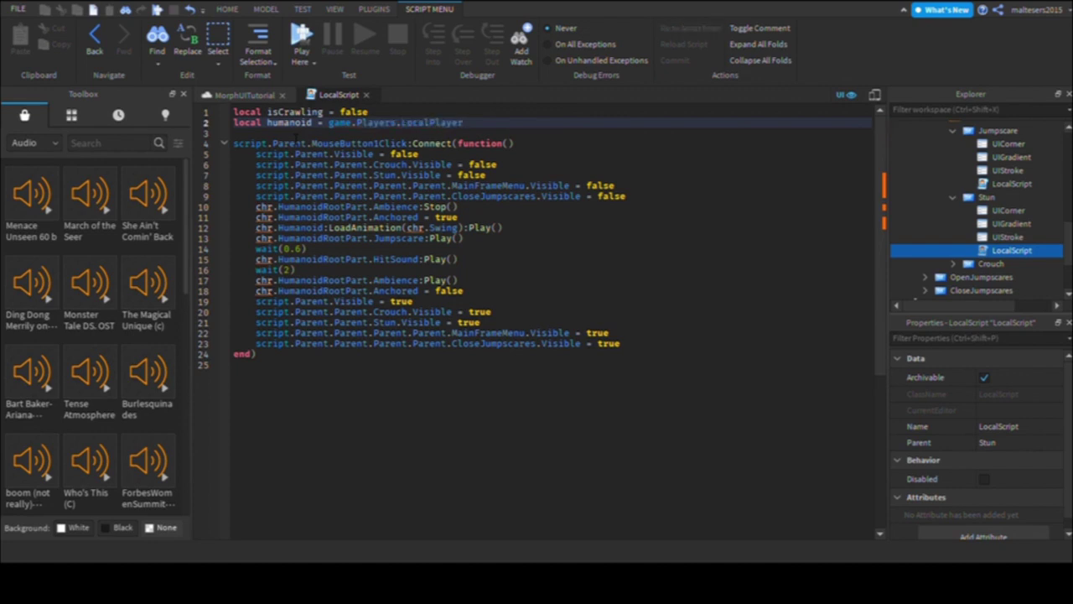
# Step: Extend the humanoid assignment with .Character:WaitForChild("Humanoid")
pyautogui.write('.Character:')
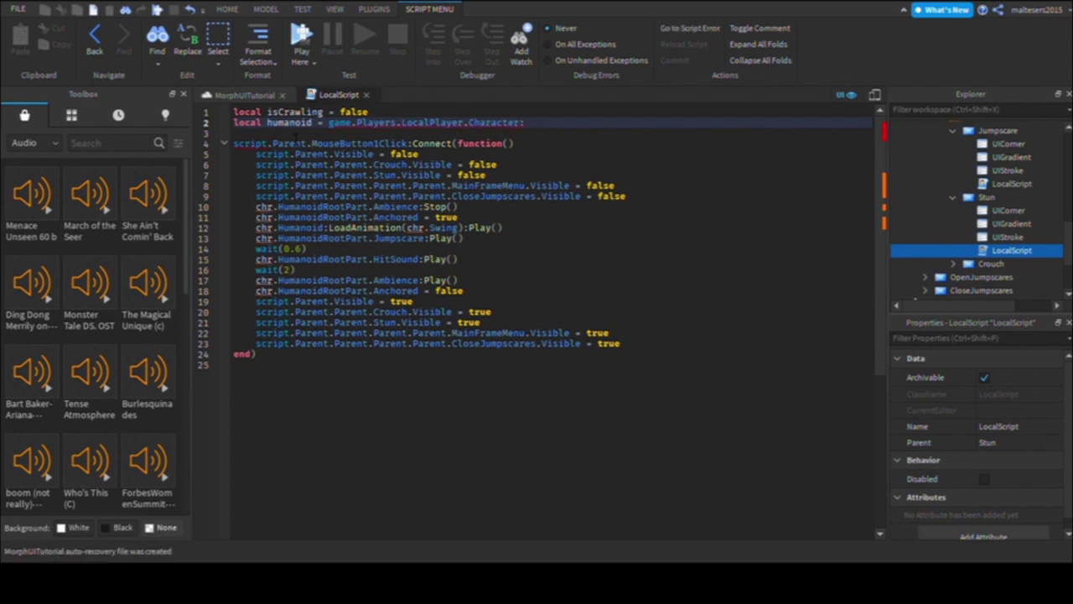
pyautogui.write('WaitForChild()')
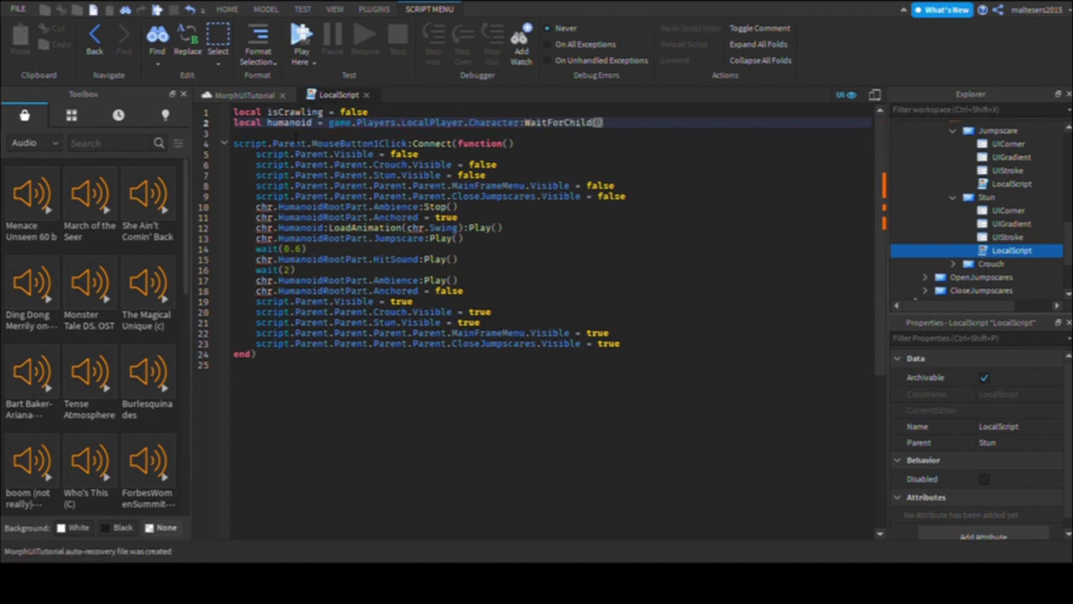
pyautogui.write('"Hy')
pyautogui.press('BackSpace')
pyautogui.write('umanoid')
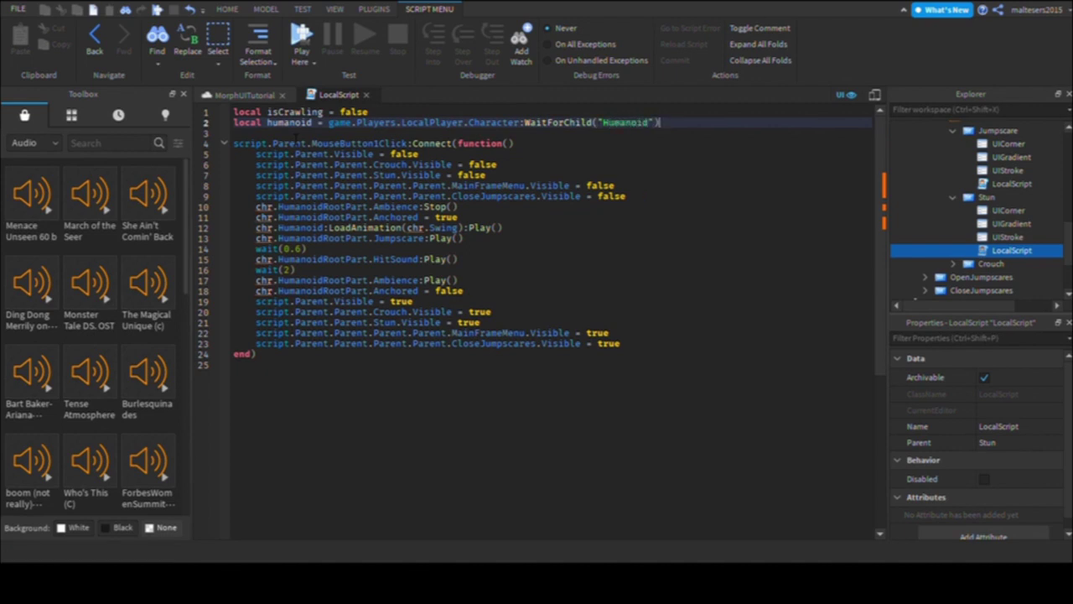
# Step: Add the line local crawlAnim = humanoid:LoadAnimation(humanoid.Parent.Stun) below the humanoid declaration, separated by a blank line
pyautogui.press('Return')
pyautogui.press('Return')
pyautogui.write('local')
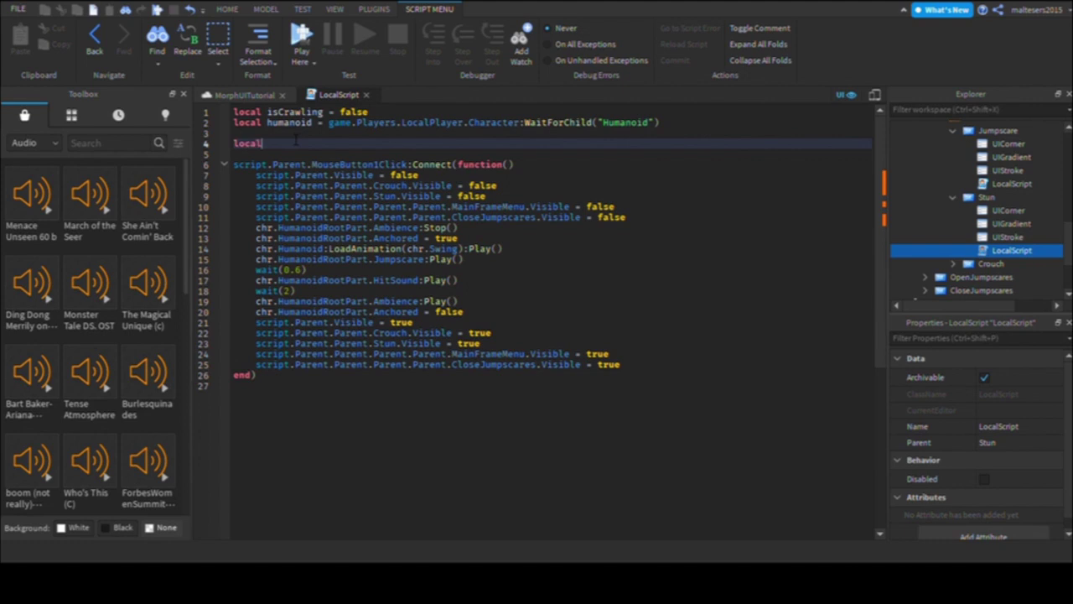
pyautogui.write(' CrawlAnim')
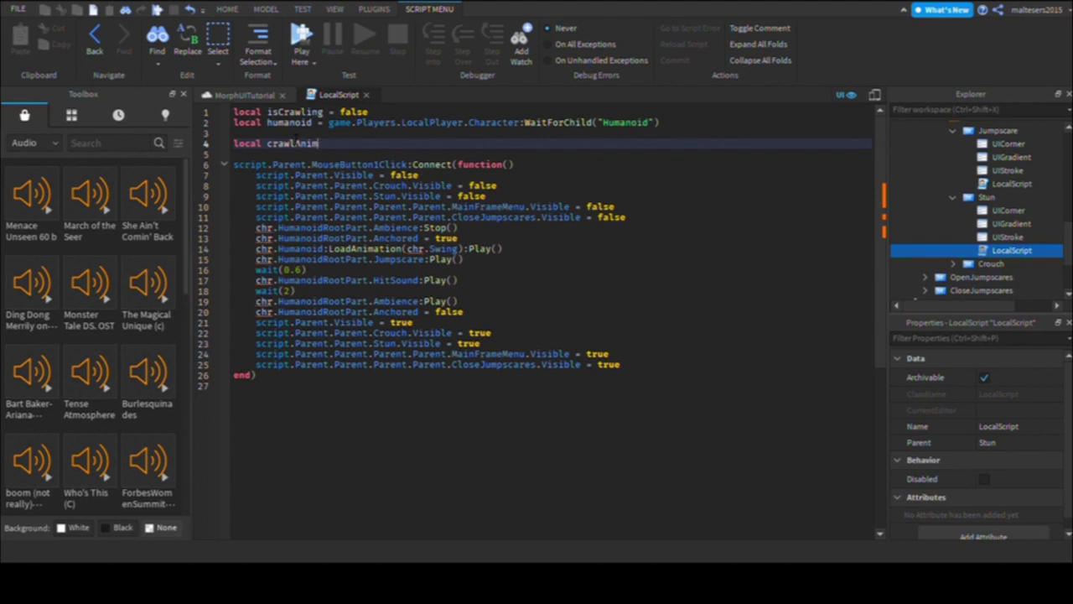
pyautogui.write(' =')
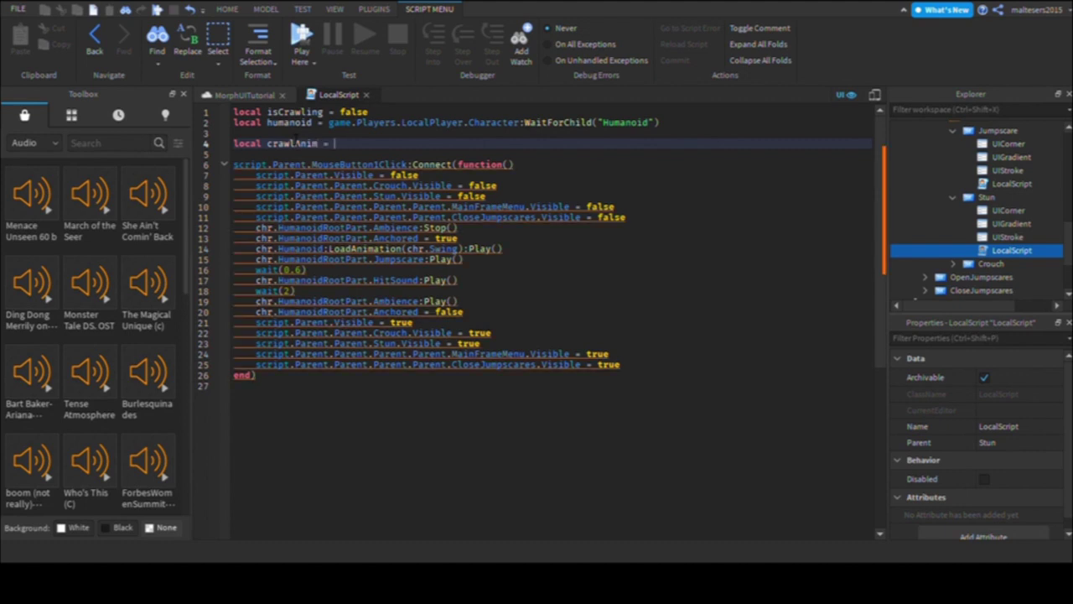
pyautogui.write(' hu')
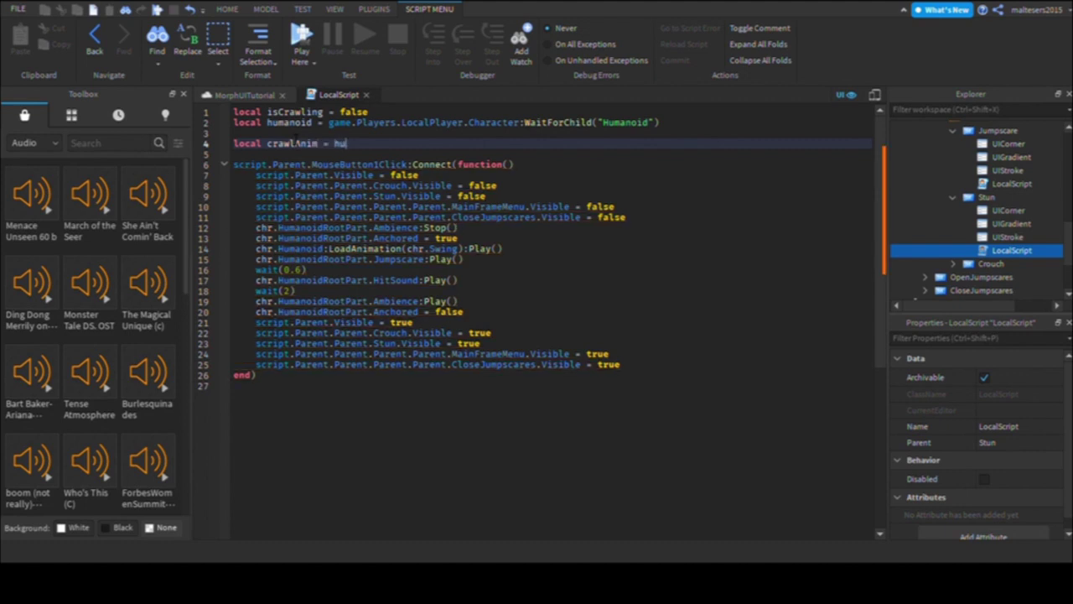
pyautogui.write('manoid')
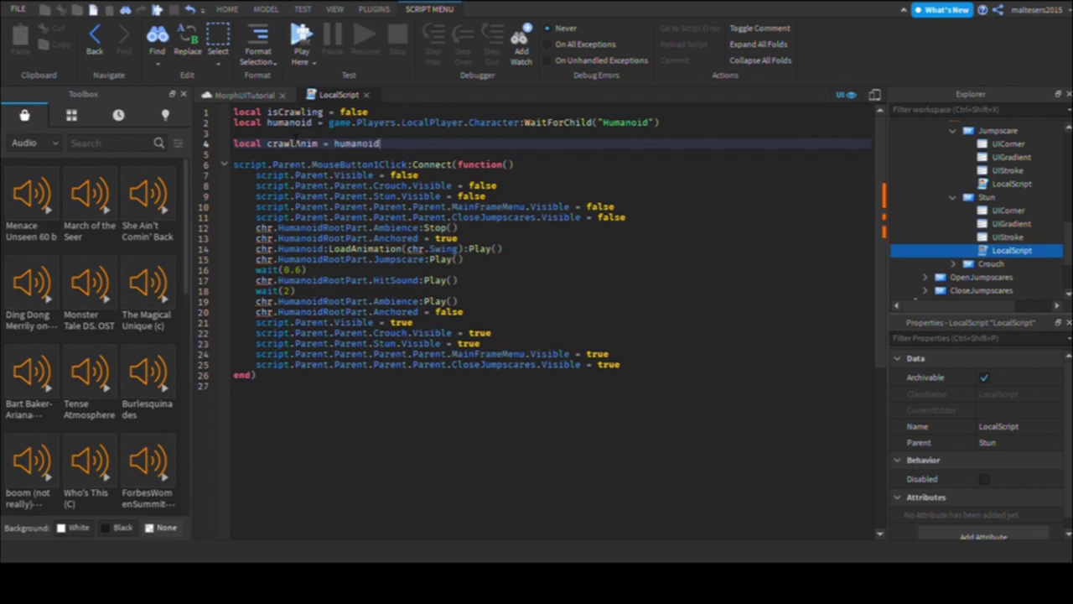
pyautogui.write(':LoadAnimation')
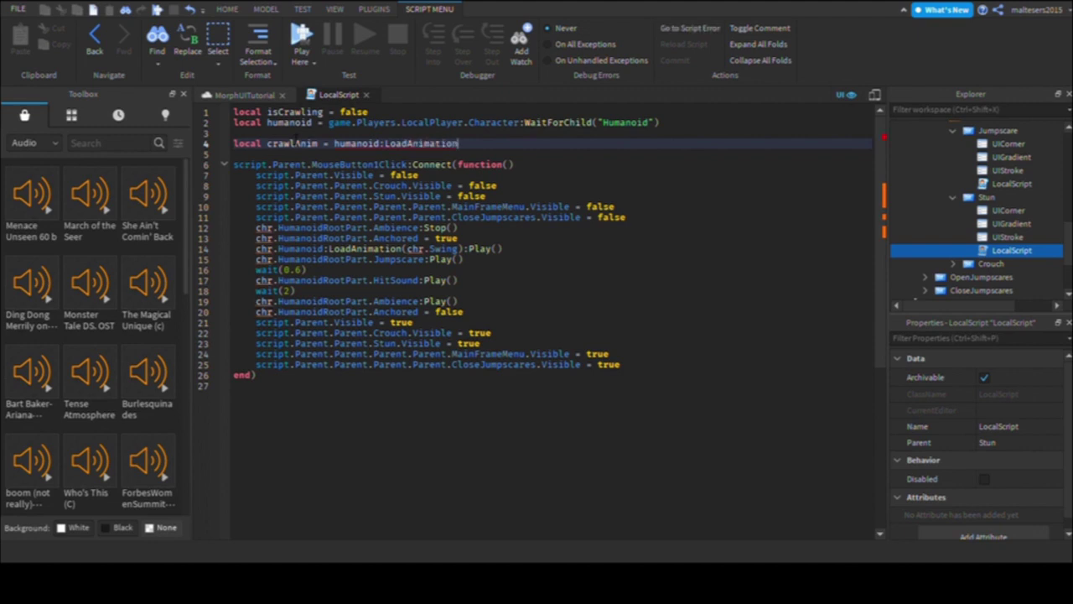
pyautogui.write('(Hum')
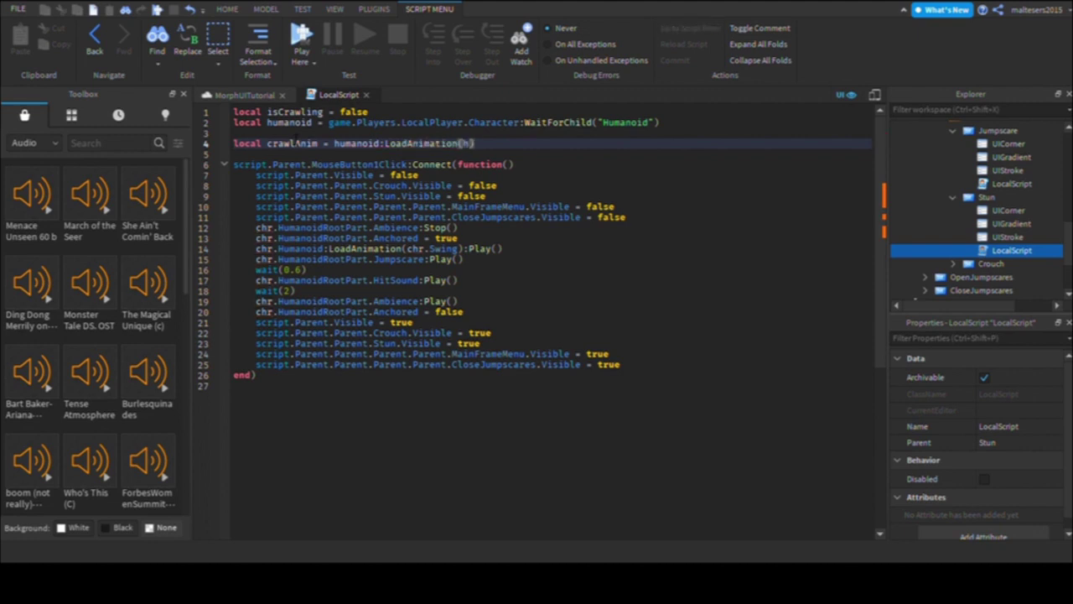
pyautogui.write('anoid')
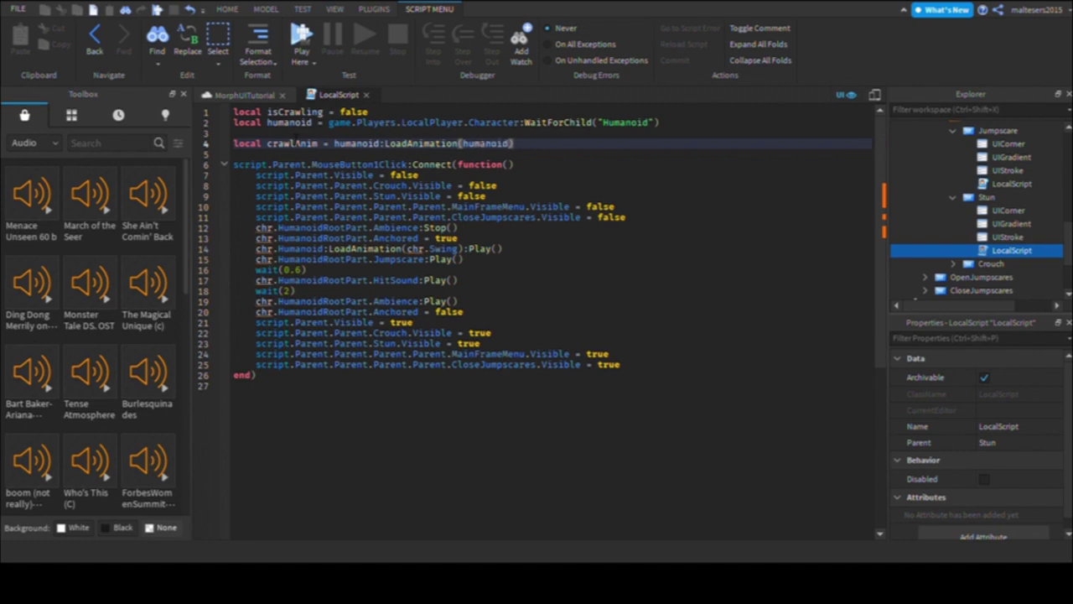
pyautogui.write('.Parent.Stun')
pyautogui.press('Right')
pyautogui.moveTo(340, 176); pyautogui.dragTo(379, 186)
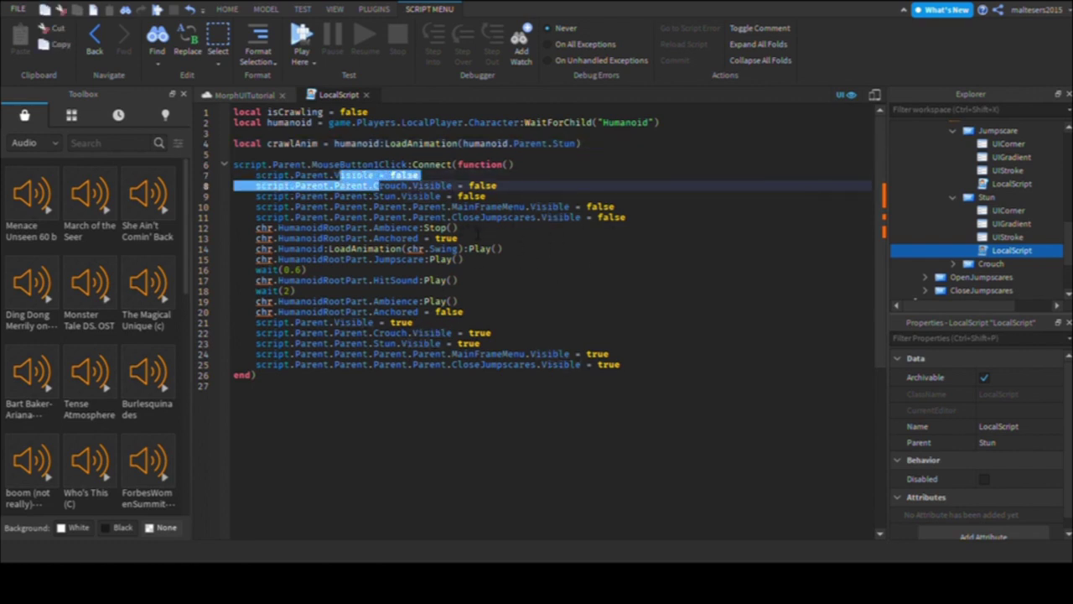
pyautogui.click(418, 197)
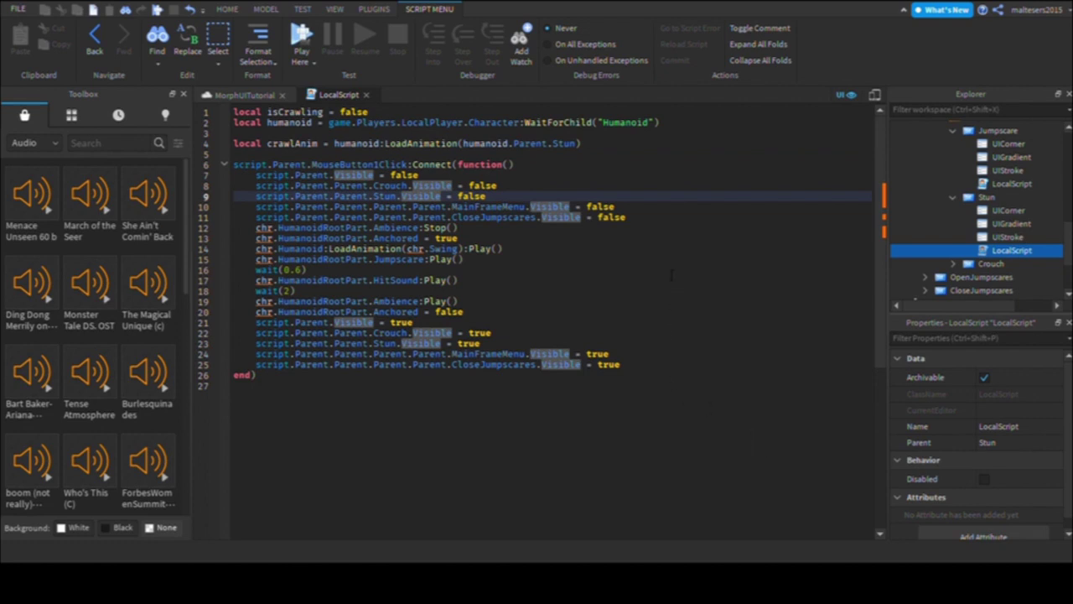
pyautogui.press('Up')
pyautogui.press('Up')
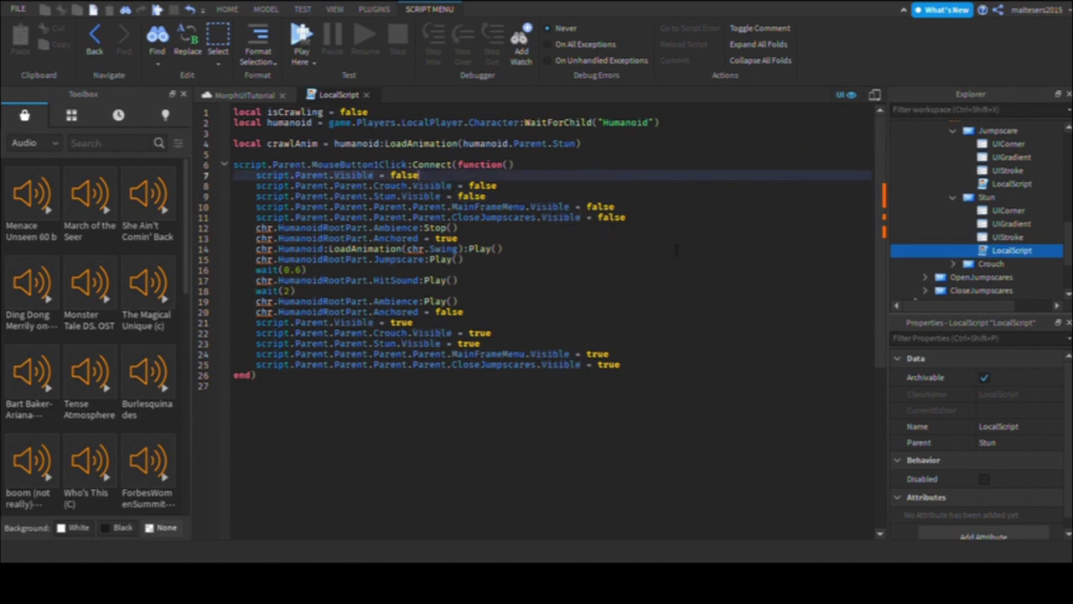
# Step: Copy the Click sound from OpenButton in the ClickButton GUI and paste it into the Stun button
pyautogui.scroll(3, 1037, 211)
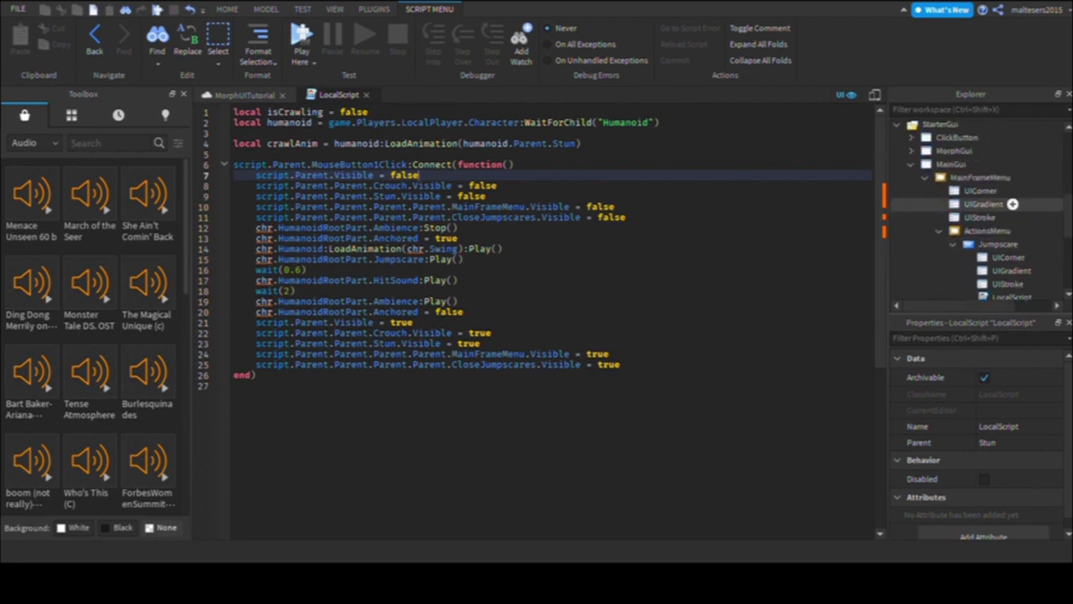
pyautogui.click(911, 150)
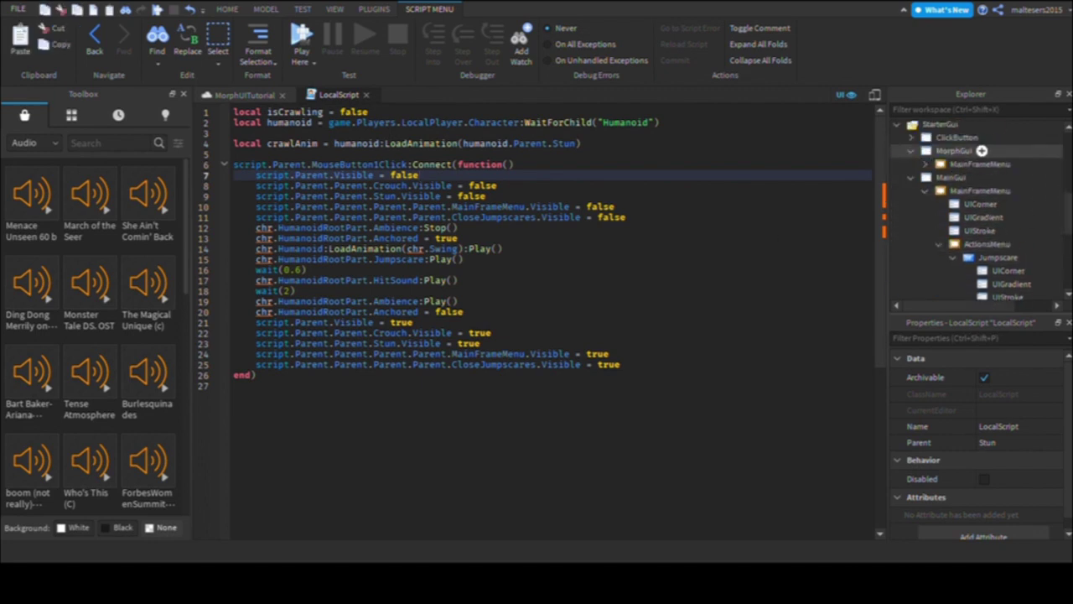
pyautogui.click(911, 151)
pyautogui.click(911, 137)
pyautogui.click(925, 151)
pyautogui.click(971, 164)
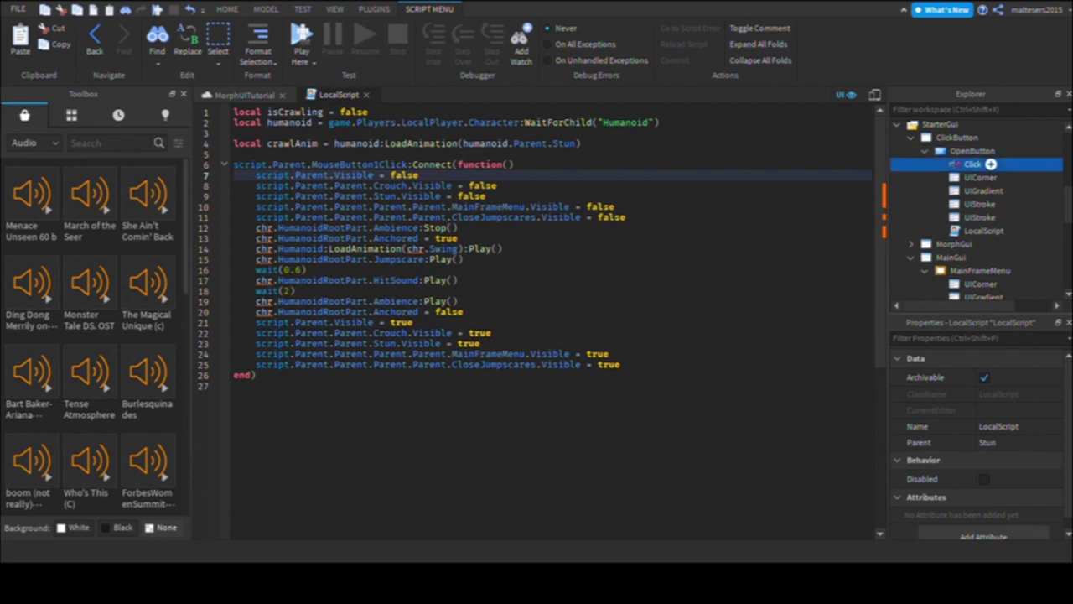
pyautogui.click(912, 137)
pyautogui.scroll(-2, 1006, 195)
pyautogui.click(987, 235)
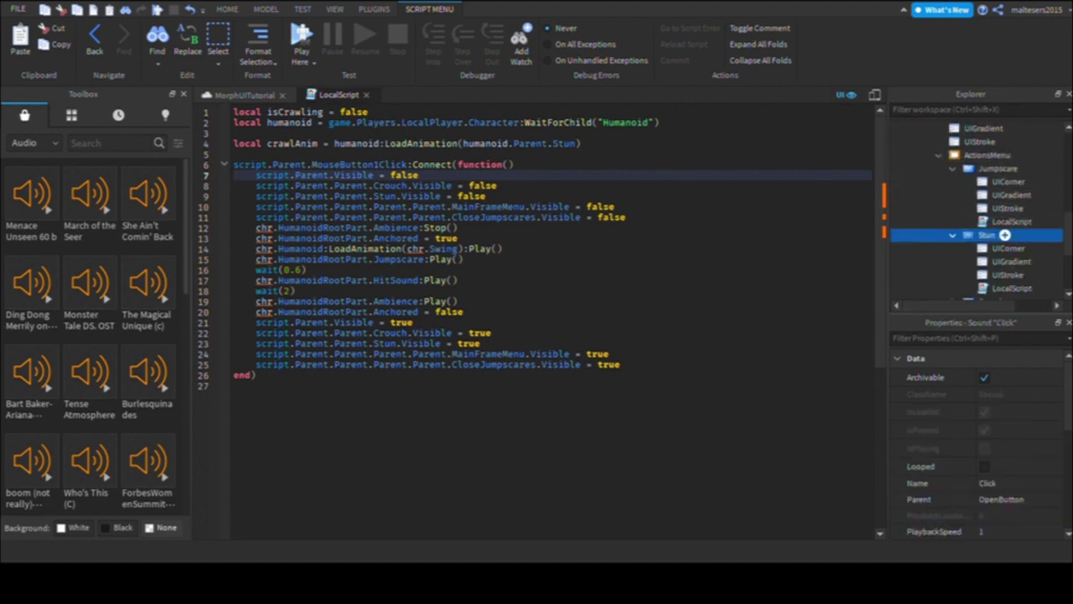
pyautogui.hotkey('ctrl', 'shift', 'v')
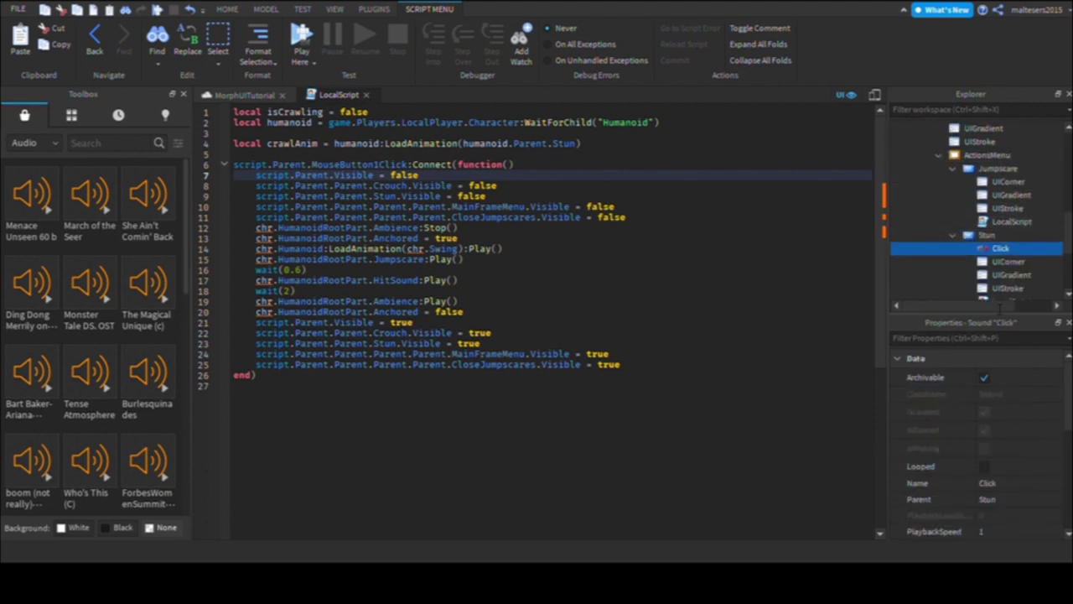
# Step: Insert the line script.Parent.Click:Play() as the first statement inside the MouseButton1Click function
pyautogui.click(643, 186)
pyautogui.press('Up')
pyautogui.press('Up')
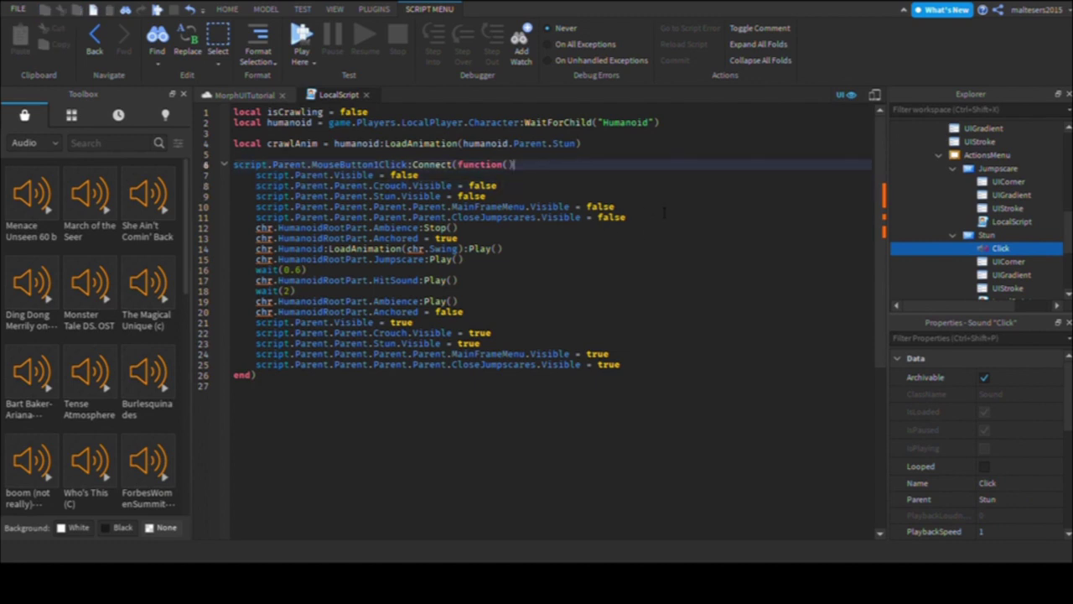
pyautogui.press('Return')
pyautogui.write('script.p')
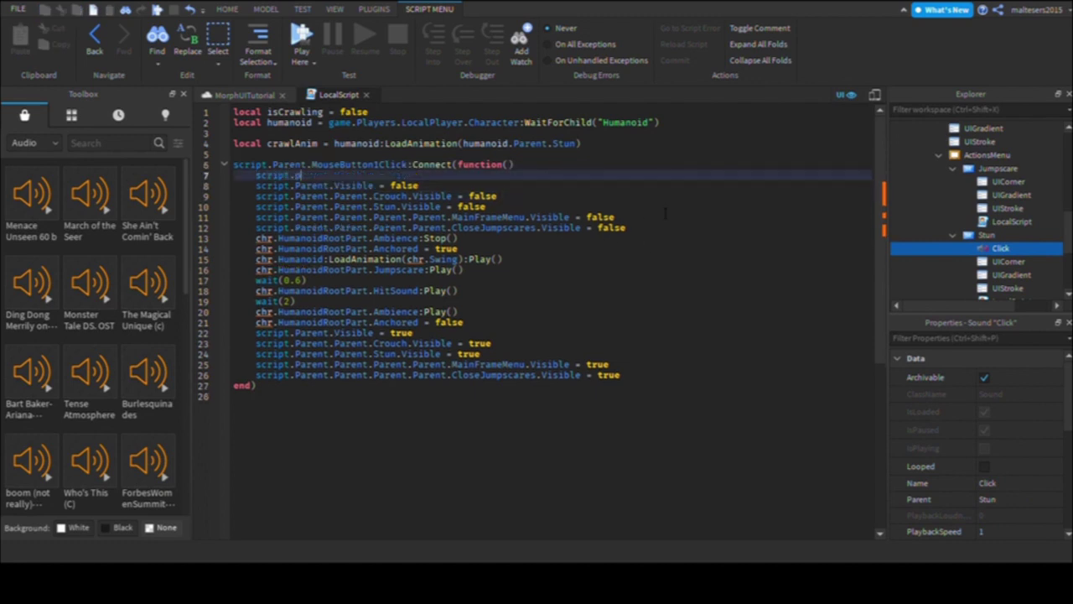
pyautogui.write('arent.c')
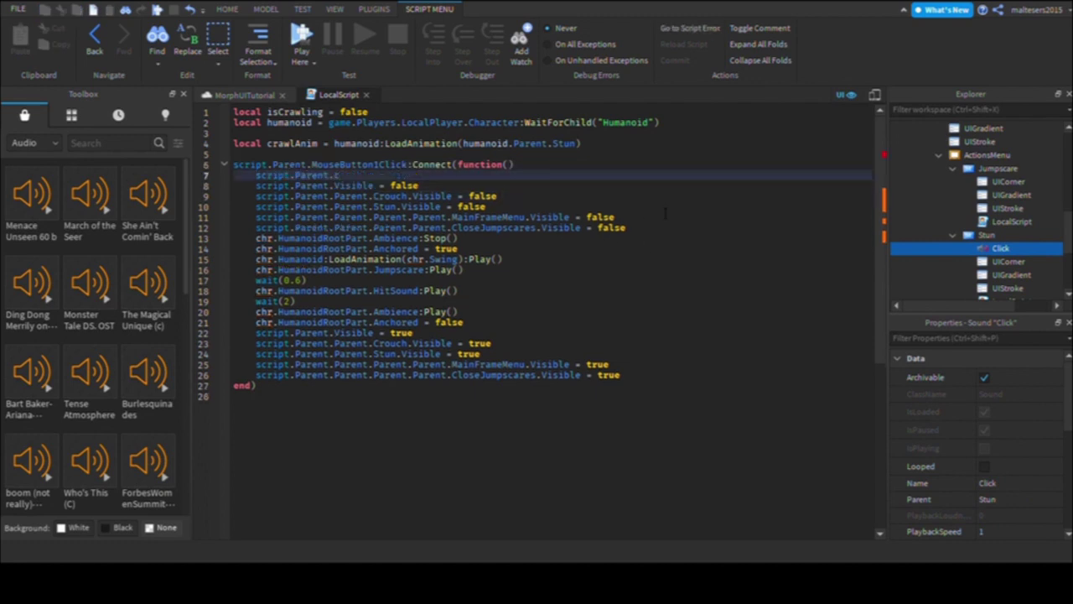
pyautogui.write('lick:pla')
pyautogui.press('Tab')
pyautogui.write('(')
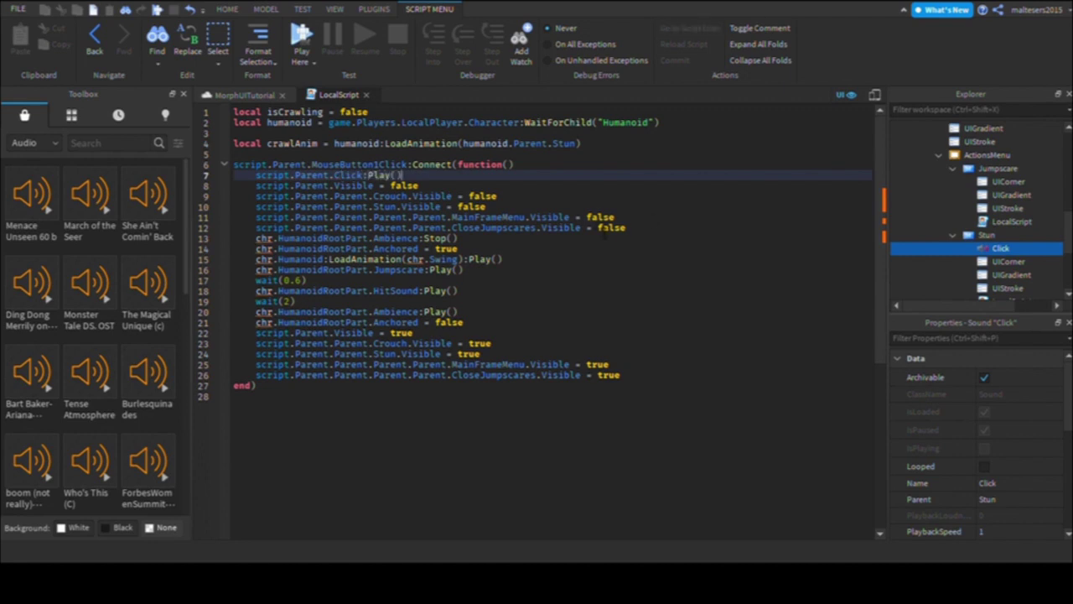
# Step: Below the Click:Play() line, add an if isCrawling == false then block
pyautogui.press('Return')
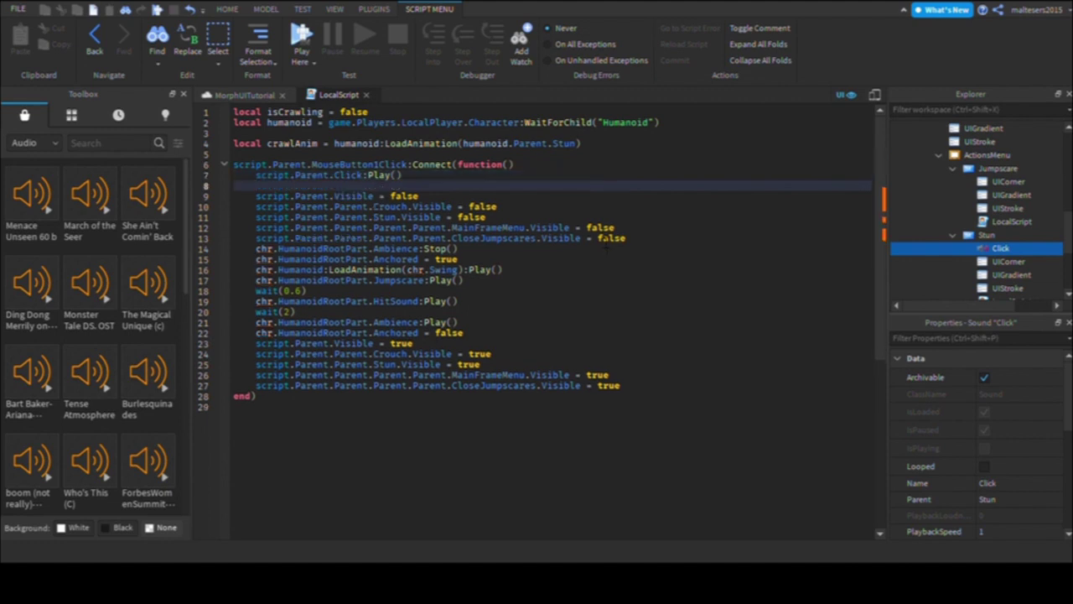
pyautogui.write('o')
pyautogui.press('BackSpace')
pyautogui.write('if isCrawling')
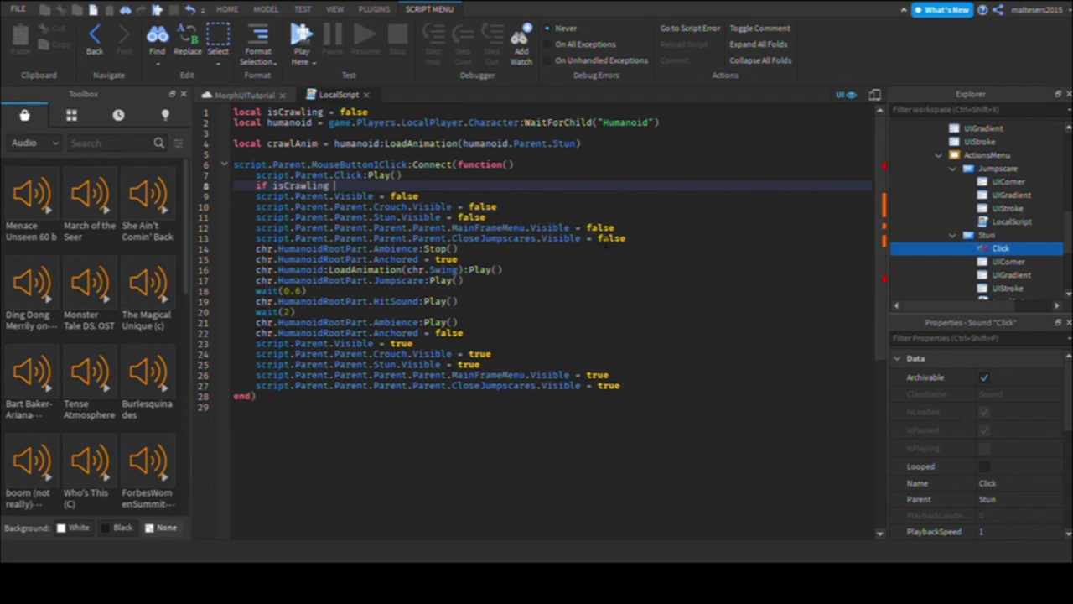
pyautogui.write(' == false then')
pyautogui.press('Return')
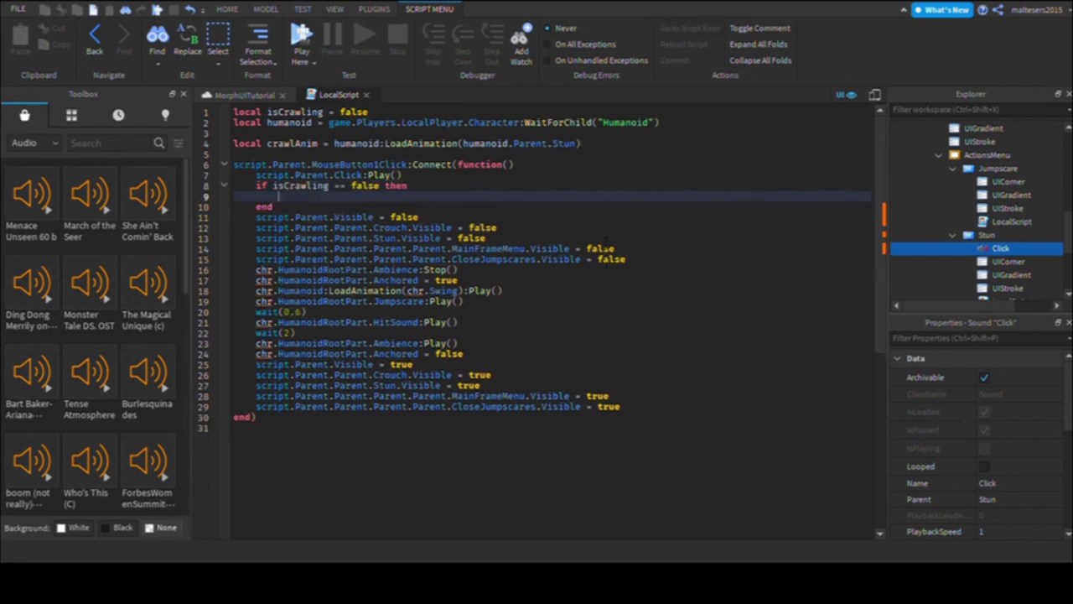
# Step: Inside the if block, write isCrawling = true followed by crawlAnim:Play() on its own line
pyautogui.write('isCrawling = true')
pyautogui.press('Return')
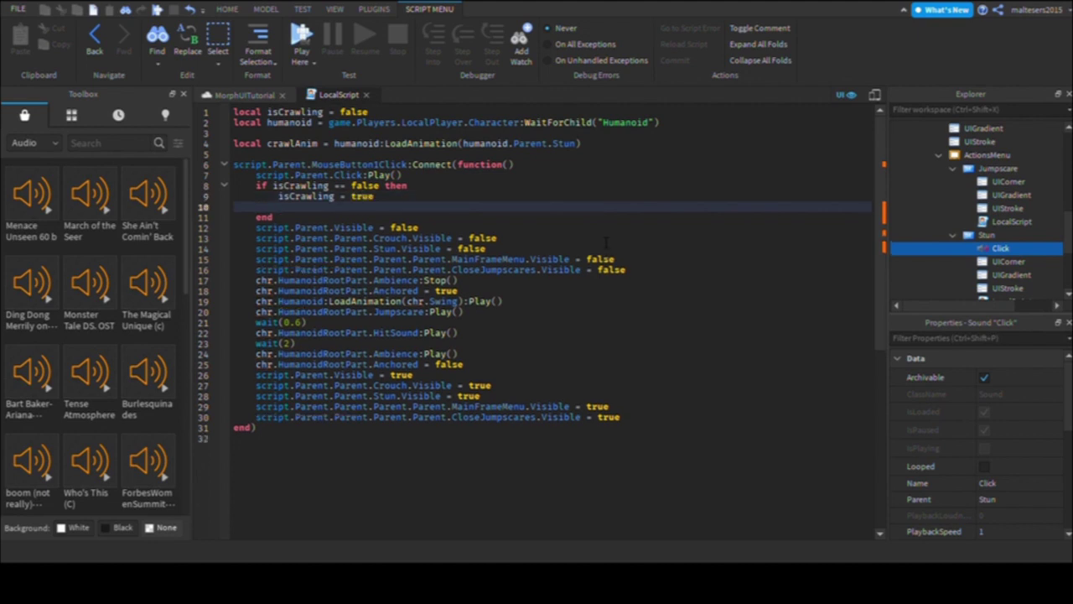
pyautogui.write('crawlAnim:p')
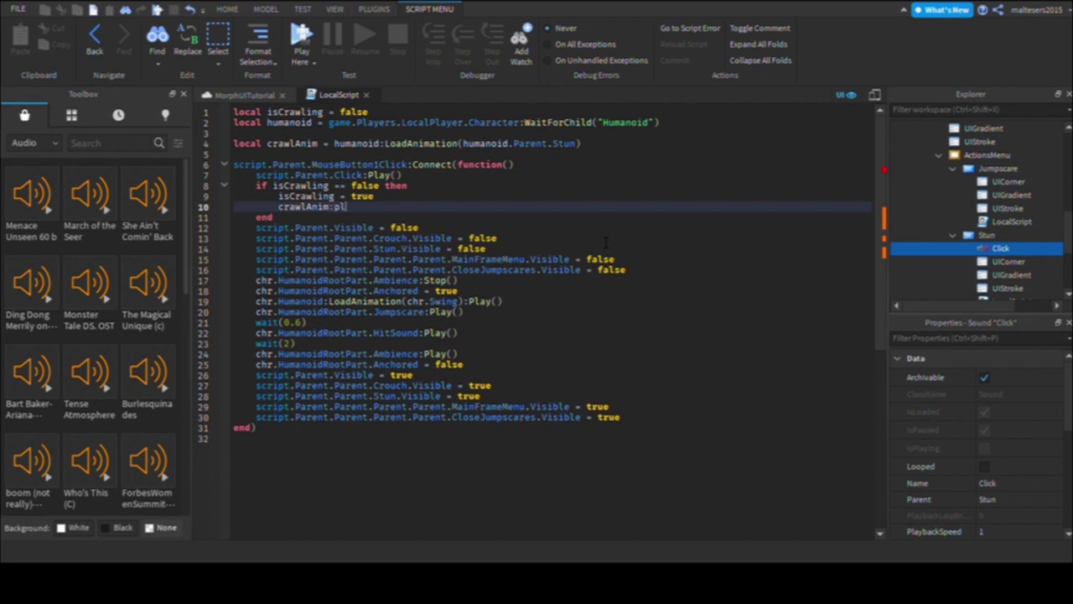
pyautogui.press('BackSpace')
pyautogui.write('Plau')
pyautogui.press('BackSpace')
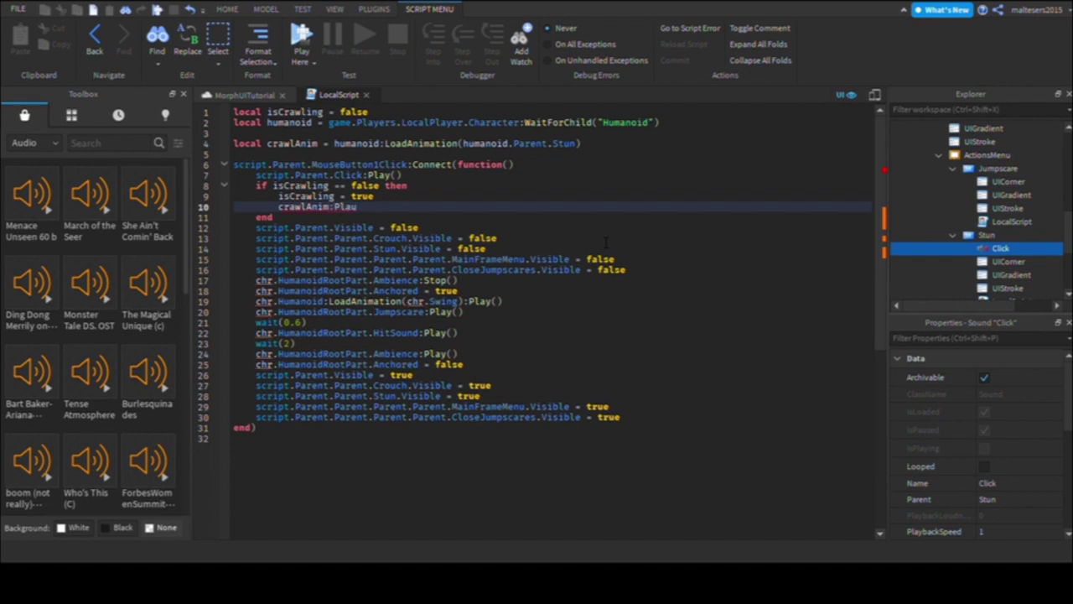
pyautogui.write('y()')
pyautogui.press('Return')
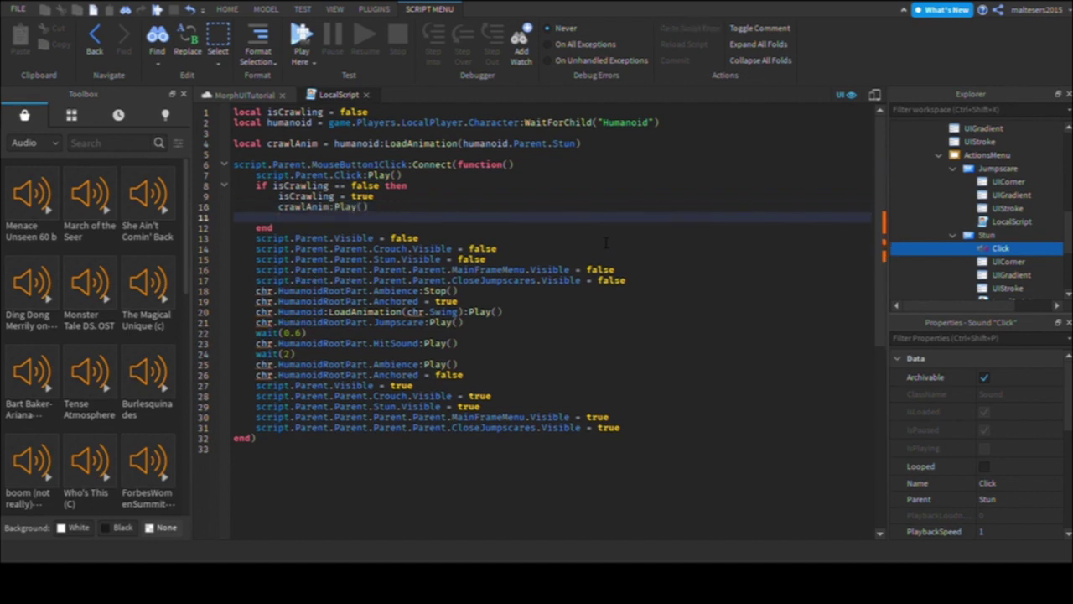
pyautogui.write('script.pa')
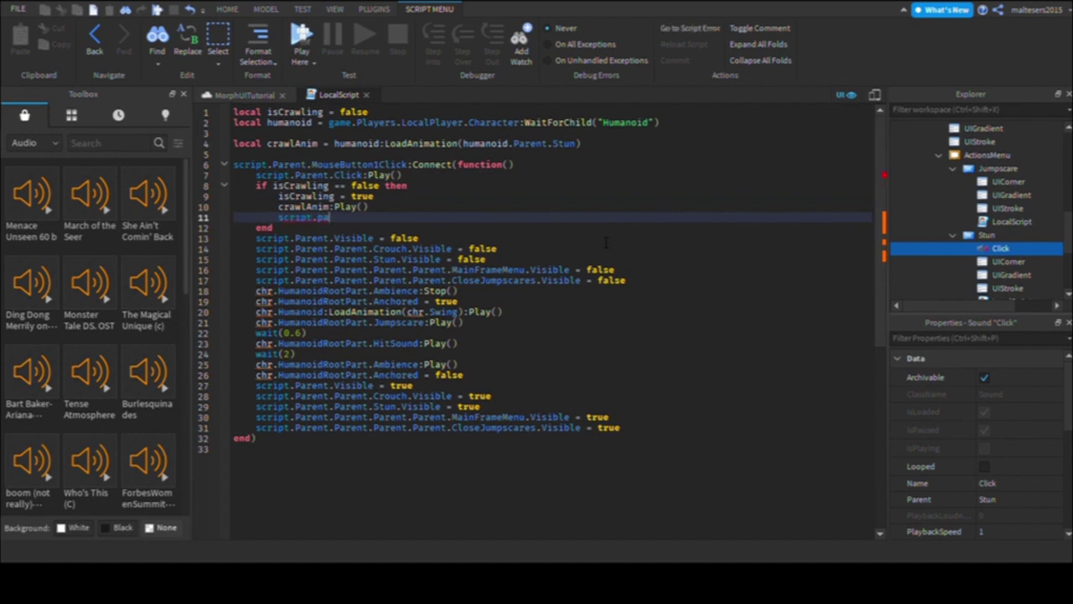
pyautogui.write('rent.Parent.Jumpscare.b')
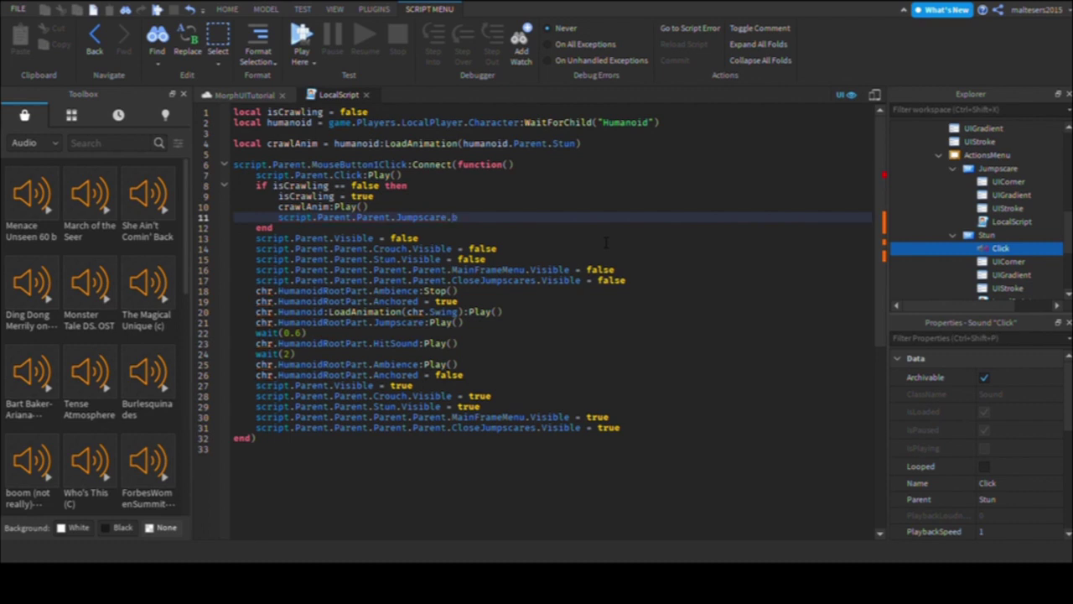
pyautogui.press('BackSpace')
pyautogui.write('Visible = false')
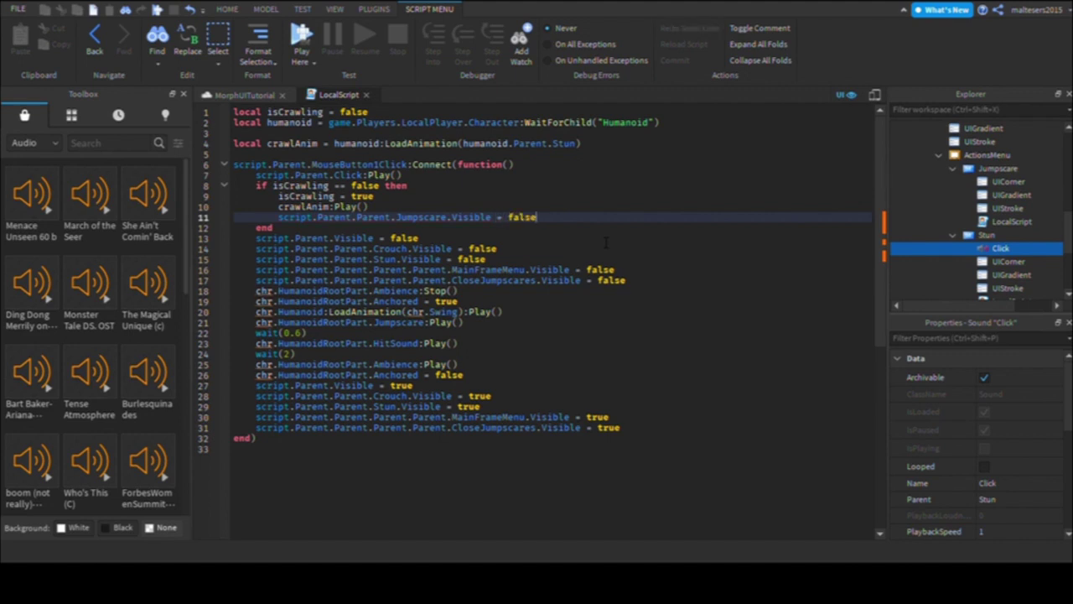
pyautogui.press('BackSpace')
pyautogui.press('BackSpace')
pyautogui.press('BackSpace')
pyautogui.press('BackSpace')
pyautogui.press('BackSpace')
pyautogui.press('BackSpace')
pyautogui.press('BackSpace')
pyautogui.press('BackSpace')
pyautogui.press('BackSpace')
pyautogui.press('BackSpace')
pyautogui.press('BackSpace')
pyautogui.press('BackSpace')
pyautogui.press('BackSpace')
pyautogui.press('BackSpace')
pyautogui.press('BackSpace')
pyautogui.press('BackSpace')
pyautogui.press('BackSpace')
pyautogui.press('BackSpace')
pyautogui.press('BackSpace')
pyautogui.press('BackSpace')
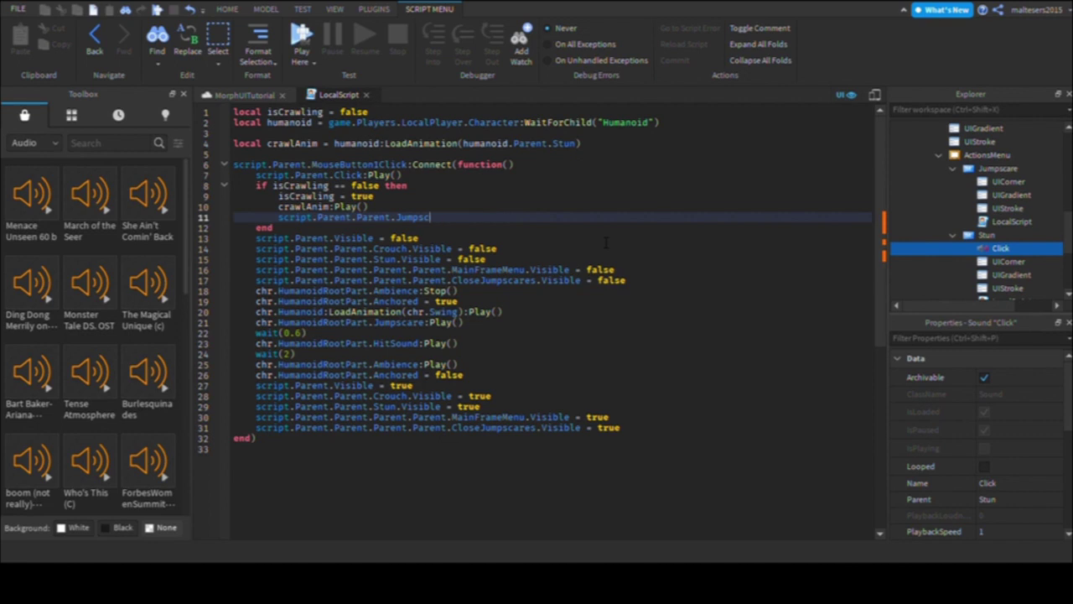
pyautogui.press('BackSpace')
pyautogui.press('BackSpace')
pyautogui.press('BackSpace')
pyautogui.press('BackSpace')
pyautogui.press('BackSpace')
pyautogui.press('BackSpace')
pyautogui.press('BackSpace')
pyautogui.press('BackSpace')
pyautogui.press('BackSpace')
pyautogui.press('BackSpace')
pyautogui.press('BackSpace')
pyautogui.press('BackSpace')
pyautogui.press('BackSpace')
pyautogui.press('BackSpace')
pyautogui.press('BackSpace')
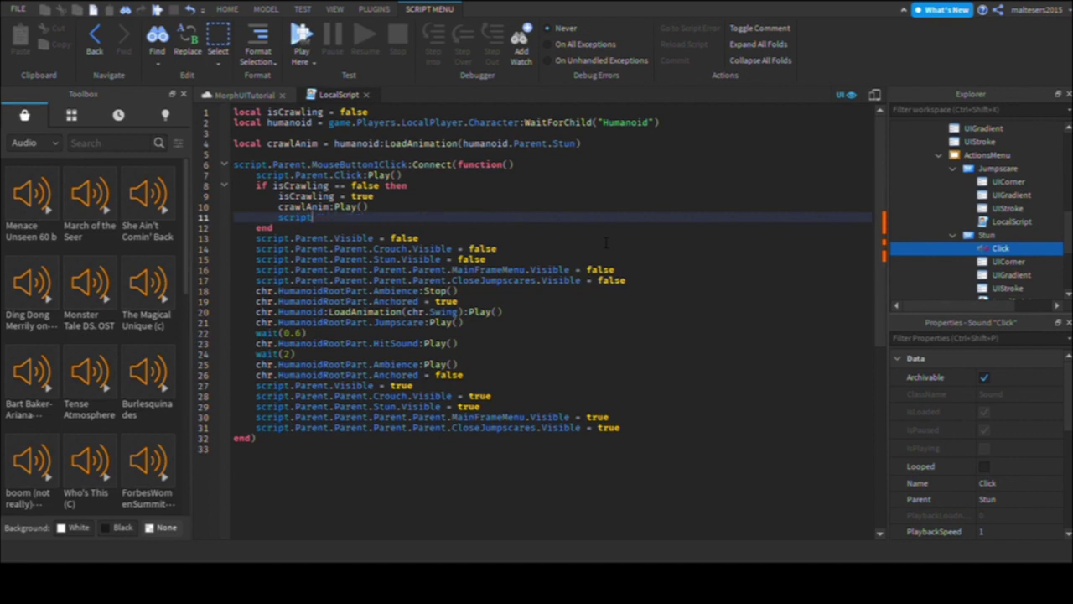
pyautogui.press('BackSpace')
pyautogui.press('BackSpace')
pyautogui.press('BackSpace')
# Step: Move the five Visible = false lines from below the if block into it, right after crawlAnim:Play()
pyautogui.moveTo(625, 280); pyautogui.dragTo(235, 239)
pyautogui.hotkey('ctrl', 'c')
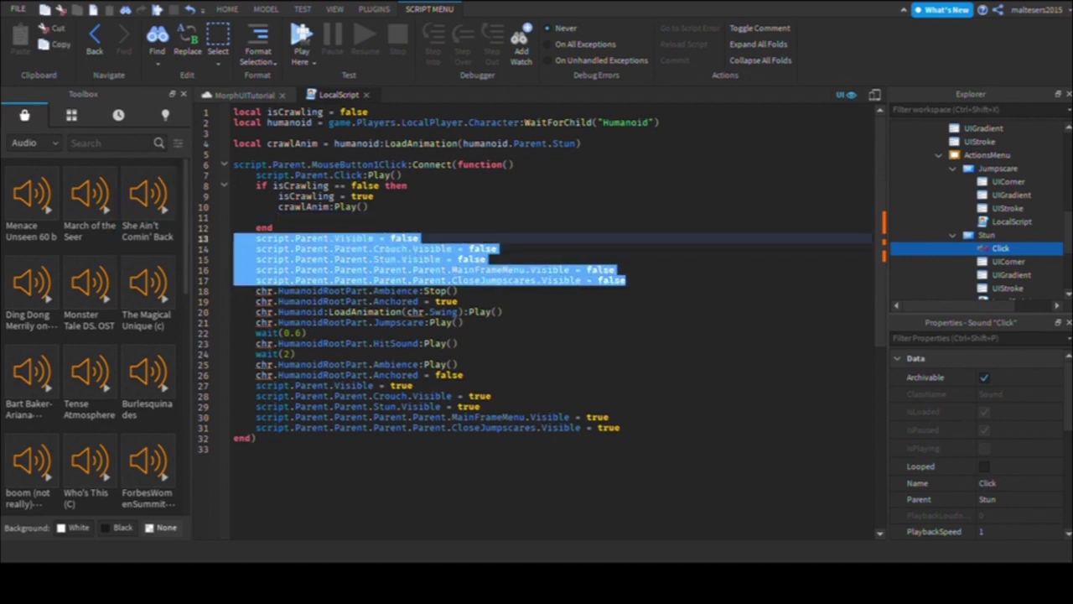
pyautogui.click(282, 217)
pyautogui.hotkey('ctrl', 'v')
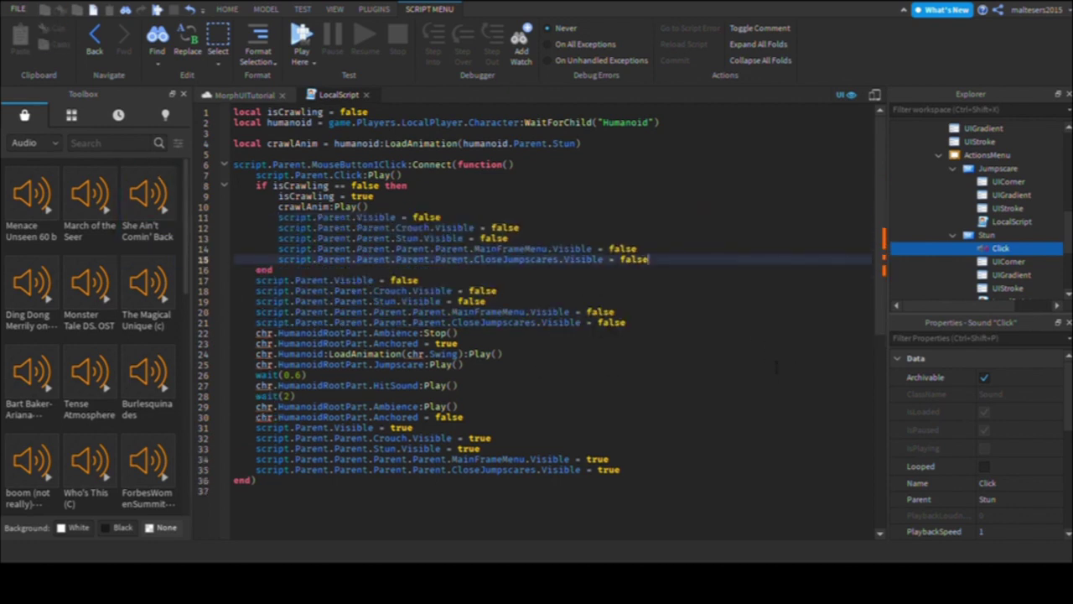
pyautogui.moveTo(627, 323); pyautogui.dragTo(234, 281)
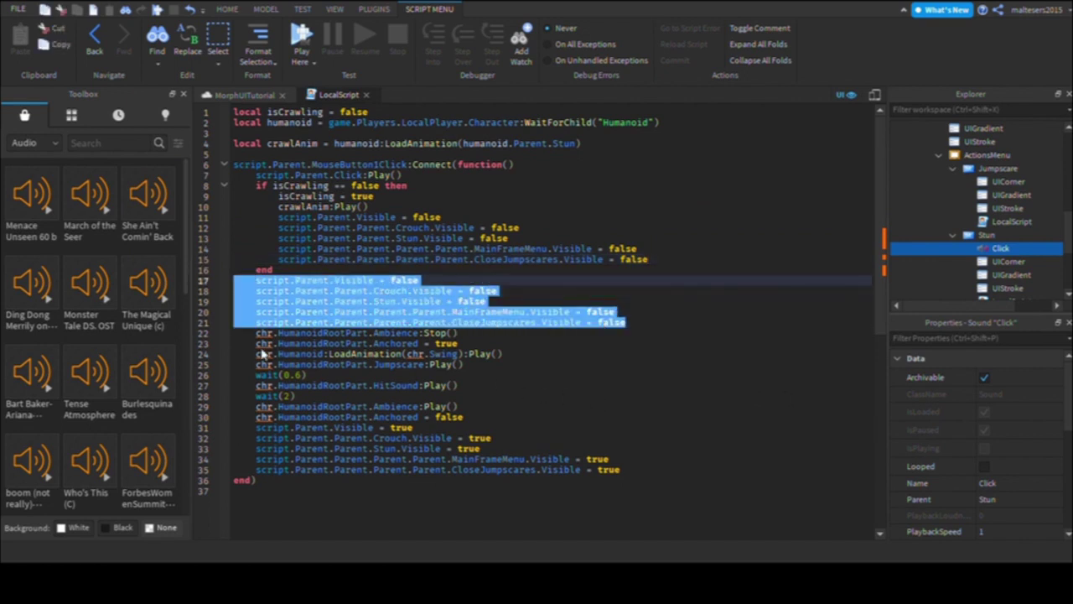
pyautogui.press('BackSpace')
pyautogui.press('BackSpace')
# Step: Delete script.Parent.Visible = false from the if block and replace Crouch with Jumps in the line that followed it
pyautogui.moveTo(441, 217); pyautogui.dragTo(233, 217)
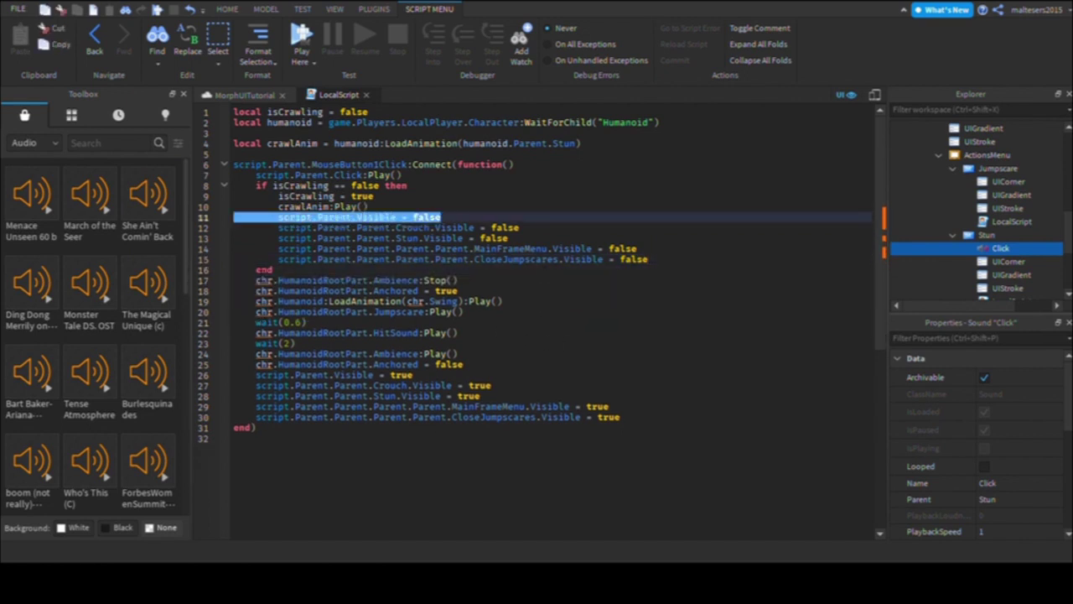
pyautogui.press('BackSpace')
pyautogui.press('BackSpace')
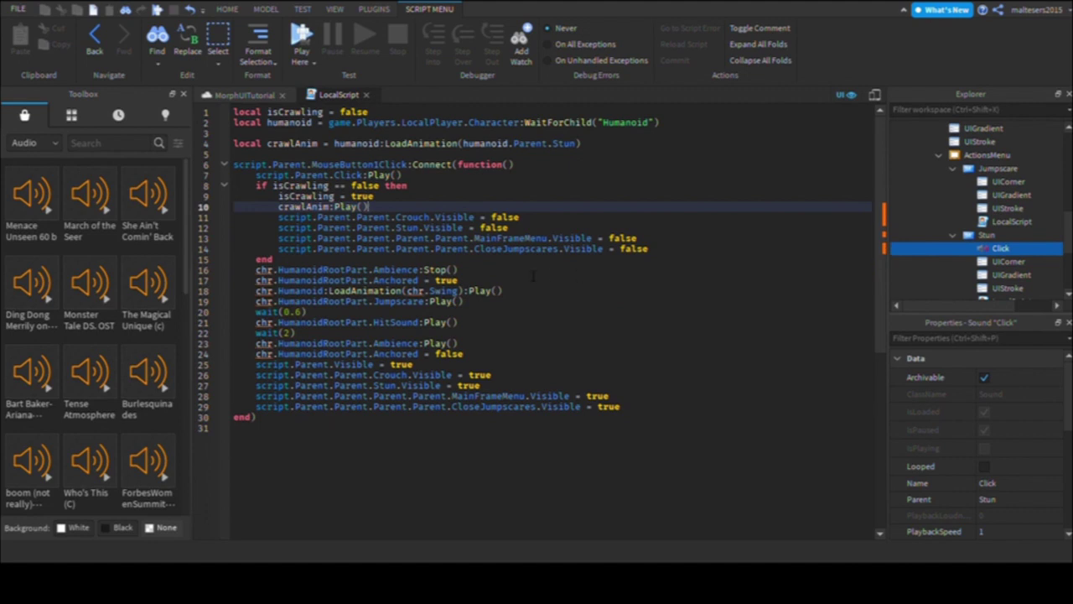
pyautogui.doubleClick(412, 217)
pyautogui.write('Jumps')
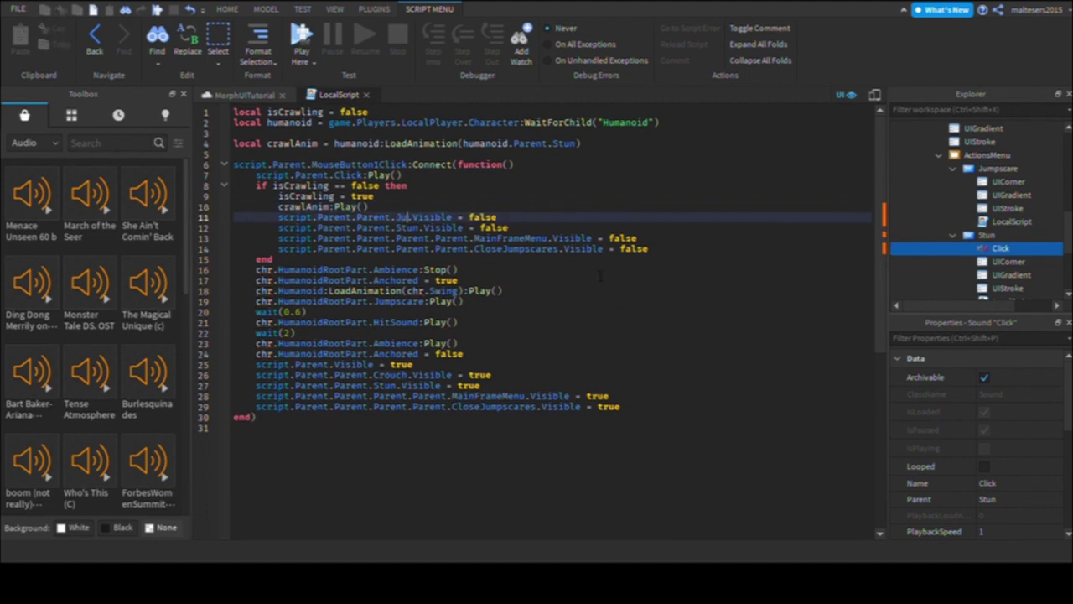
# Step: Delete the MainFrameMenu.Visible = false line from the if block and replace Stun with Crouch in the line above it
pyautogui.press('Down')
pyautogui.press('Down')
pyautogui.press('End')
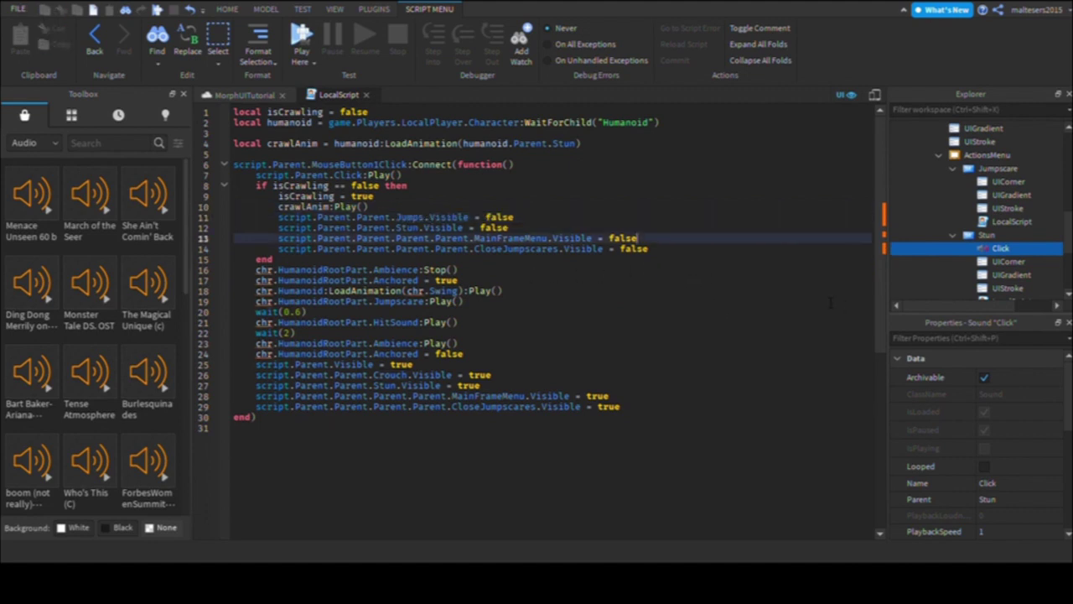
pyautogui.click(624, 217)
pyautogui.click(747, 238)
pyautogui.press('Down')
pyautogui.press('Up')
pyautogui.hotkey('shift', 'Left')
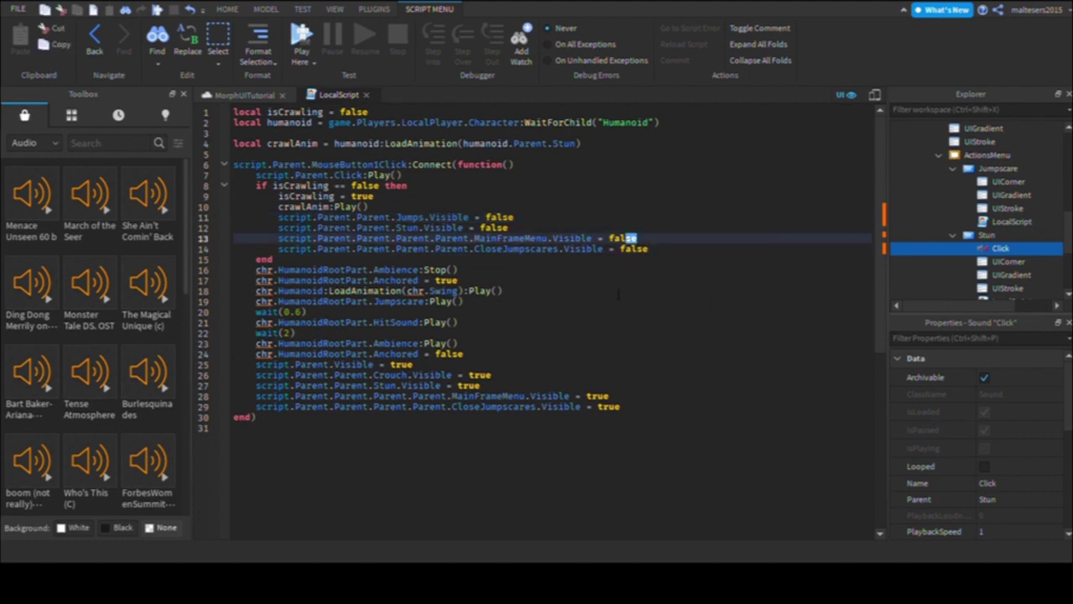
pyautogui.hotkey('shift', 'Home')
pyautogui.hotkey('shift', 'Home')
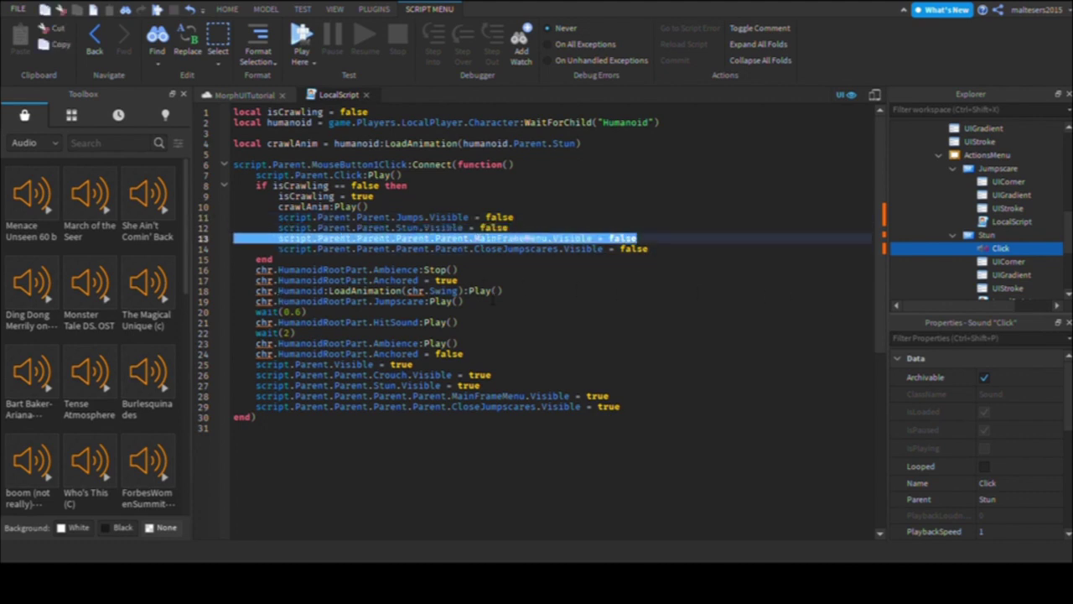
pyautogui.press('BackSpace')
pyautogui.press('BackSpace')
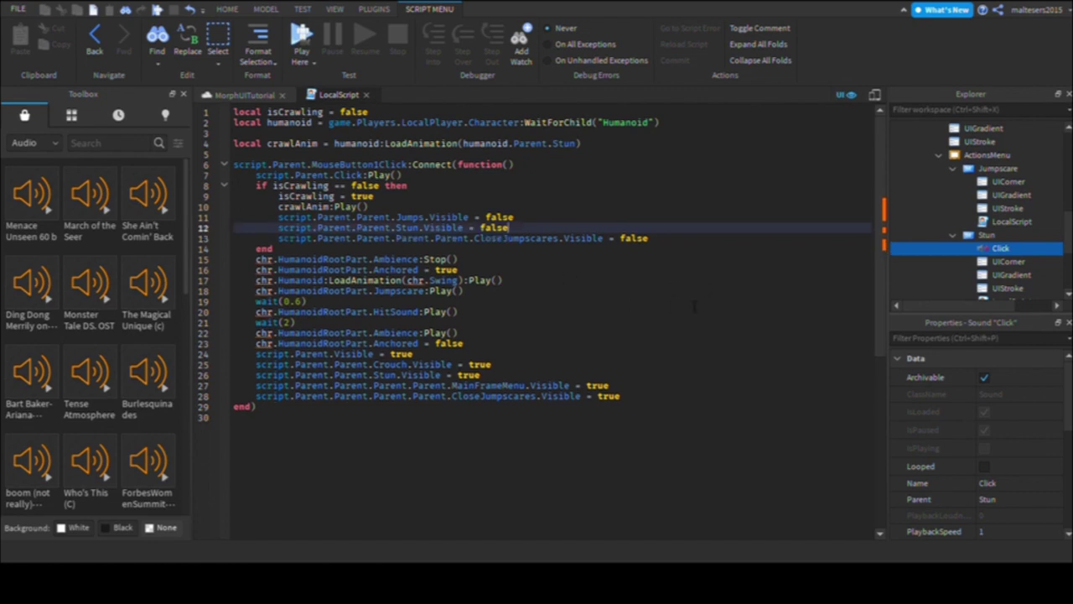
pyautogui.doubleClick(408, 228)
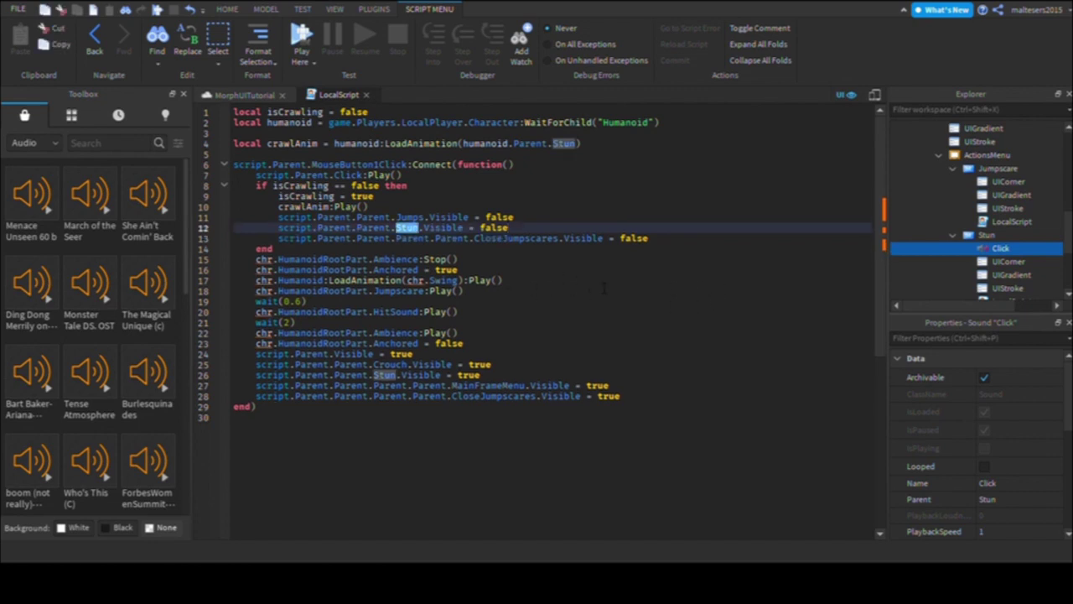
pyautogui.write('Crouch')
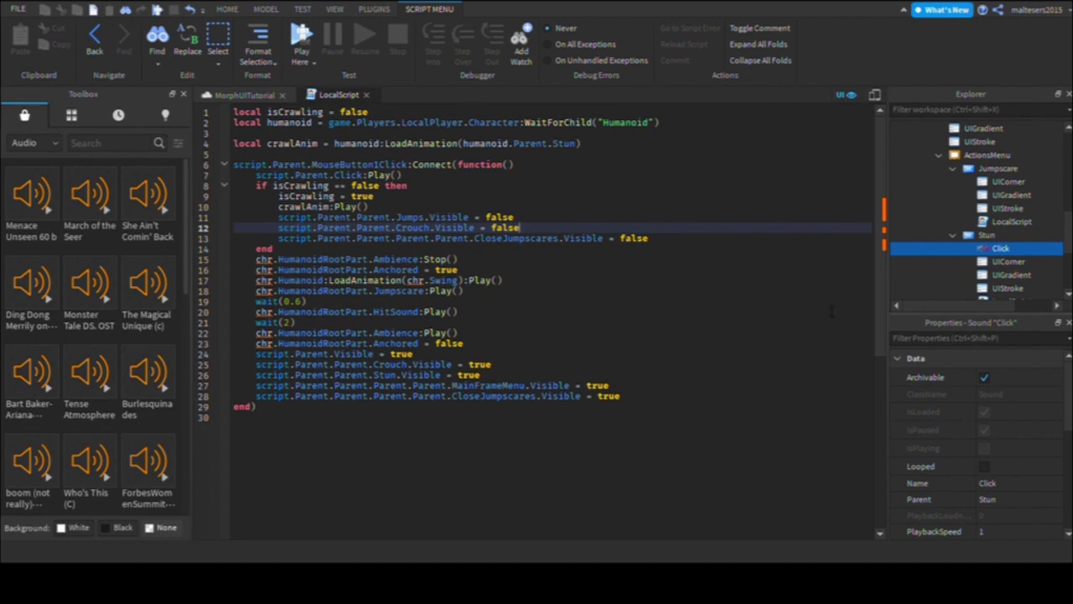
# Step: Add the line humanoid.Parent.HumanoidRootPart.Anchored = true after the CloseJumpscares line in the if block
pyautogui.click(825, 249)
pyautogui.click(821, 239)
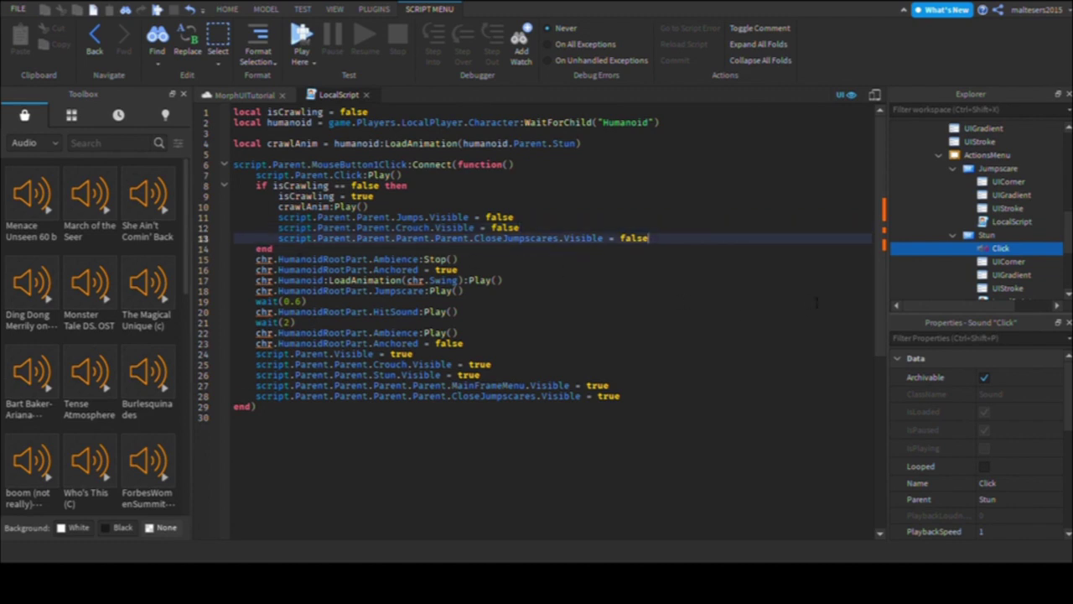
pyautogui.press('Return')
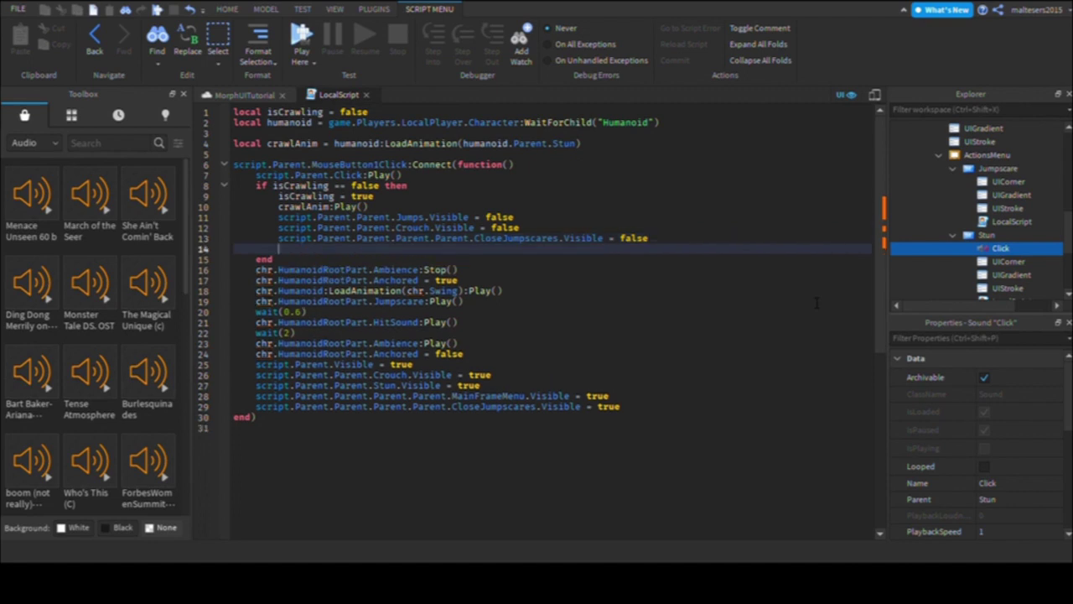
pyautogui.write('humanoid.sp')
pyautogui.press('BackSpace')
pyautogui.press('BackSpace')
pyautogui.write('ap')
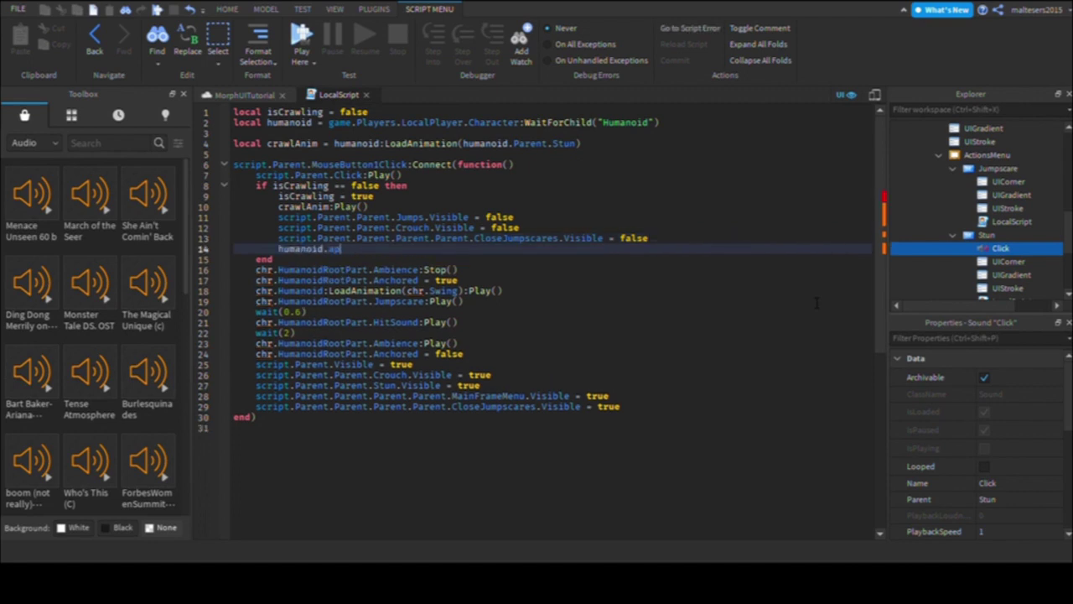
pyautogui.press('BackSpace')
pyautogui.press('BackSpace')
pyautogui.write('Parent.HumanoidRoot')
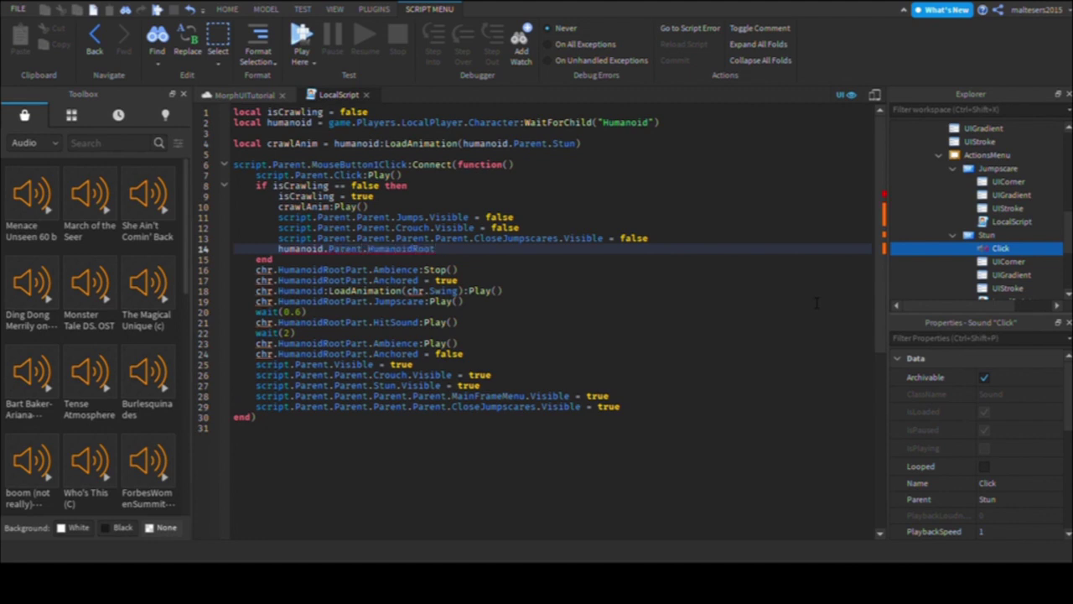
pyautogui.write('Part.Anchored = true')
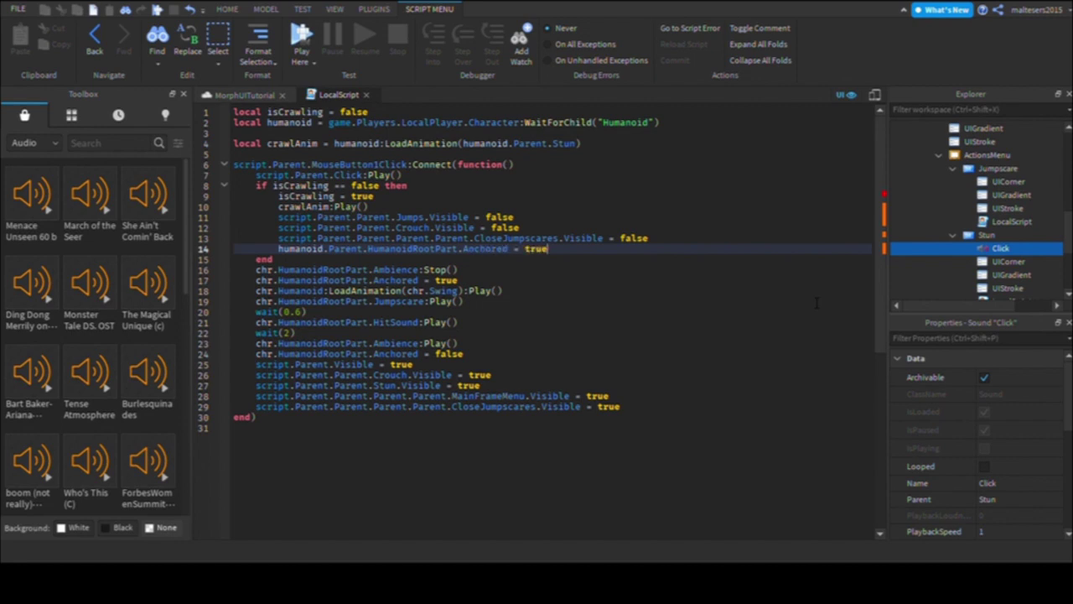
pyautogui.press('Up')
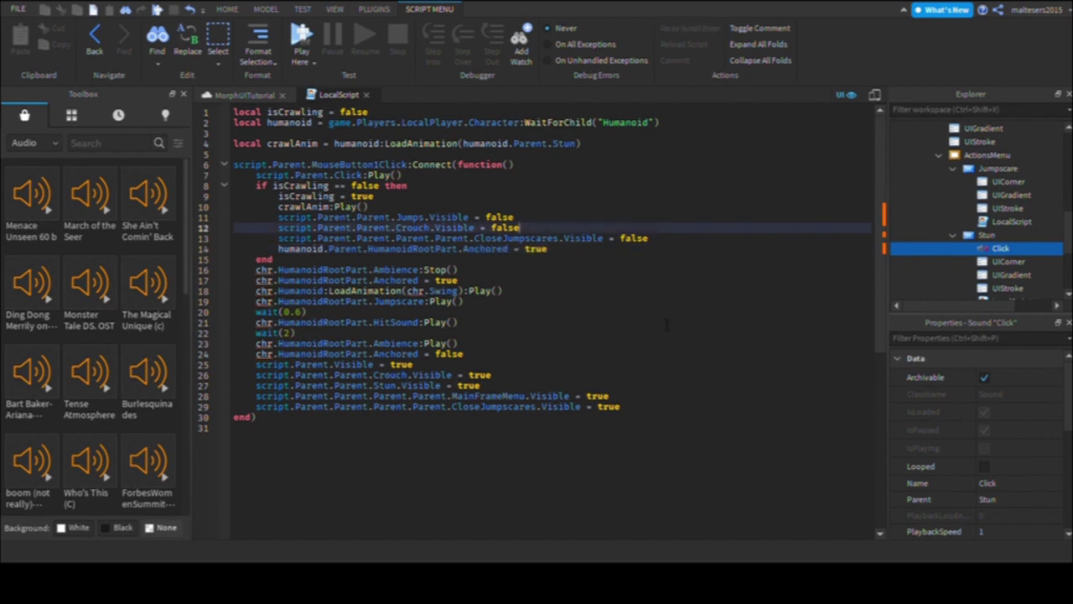
pyautogui.press('Down')
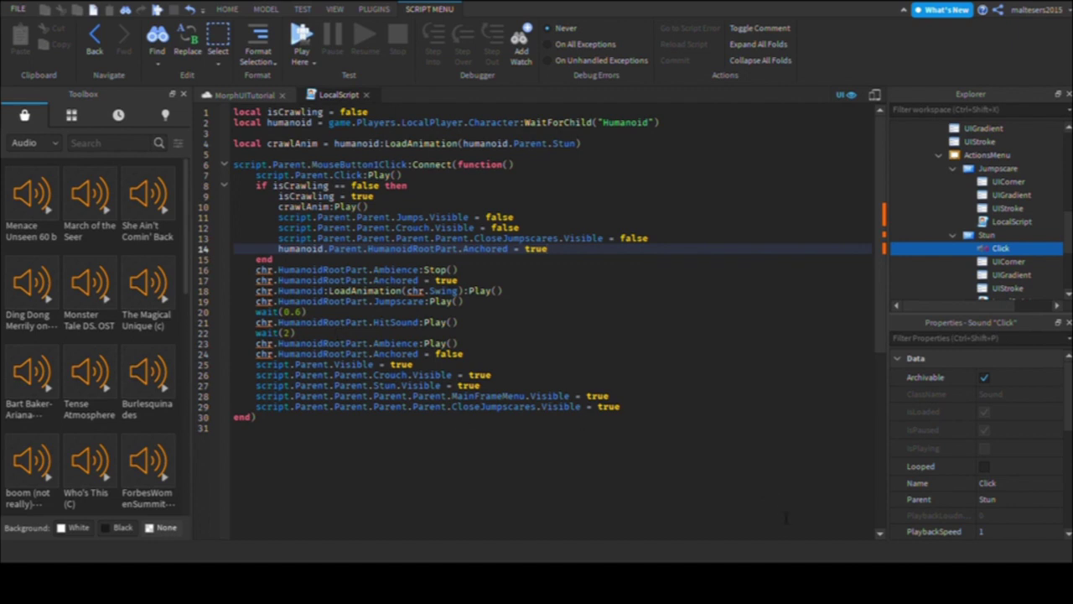
# Step: Delete the ten lines below the if block, from chr.HumanoidRootPart.Ambience:Stop() through script.Parent.Visible = true
pyautogui.moveTo(627, 407); pyautogui.dragTo(358, 344)
pyautogui.click(470, 364)
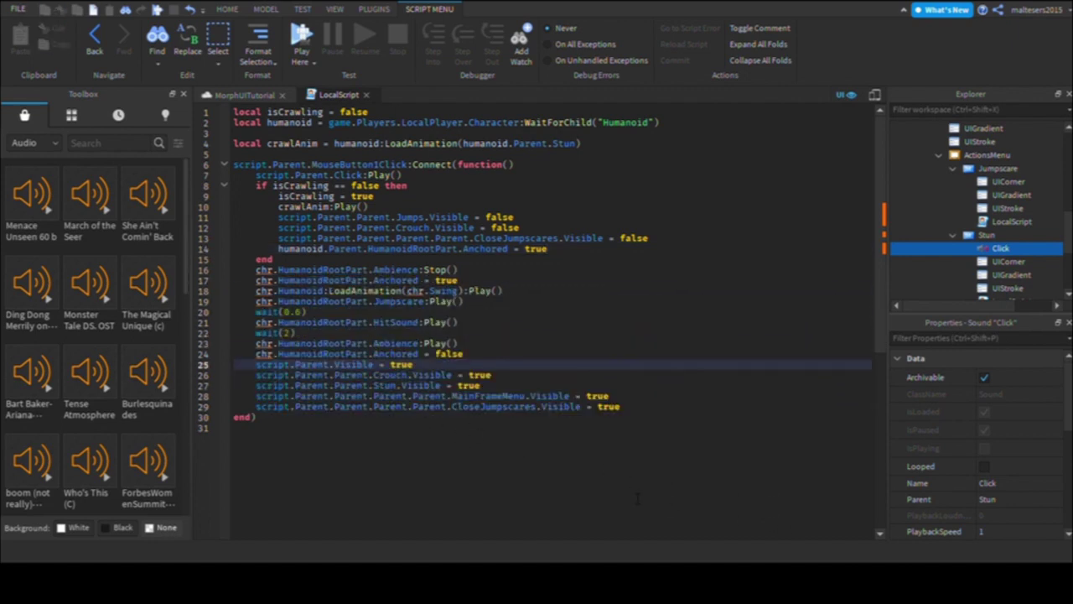
pyautogui.moveTo(505, 397); pyautogui.dragTo(493, 385)
pyautogui.click(483, 385)
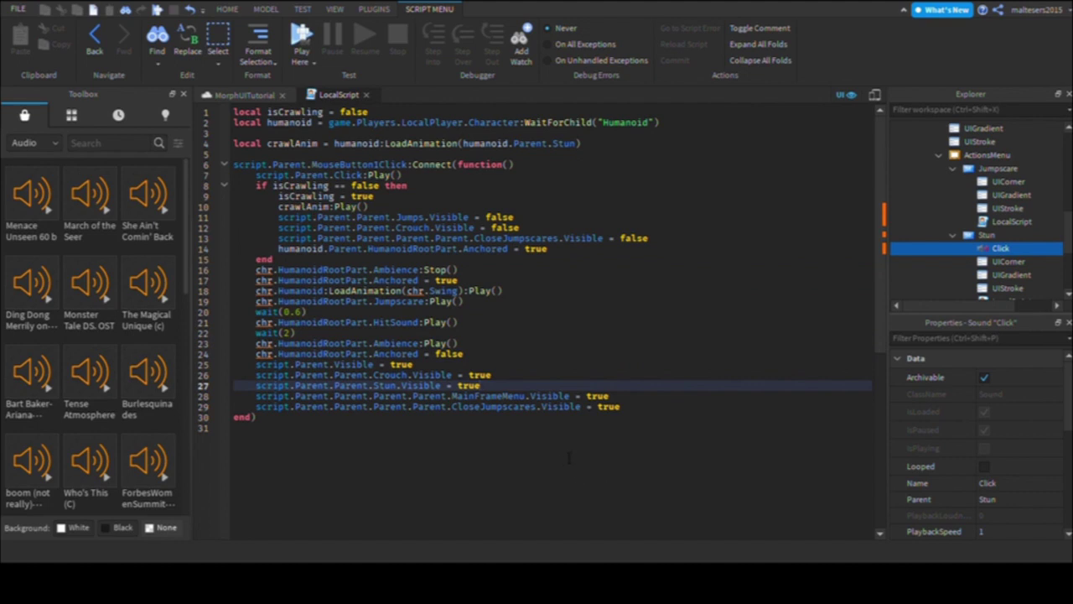
pyautogui.moveTo(413, 365); pyautogui.dragTo(233, 270)
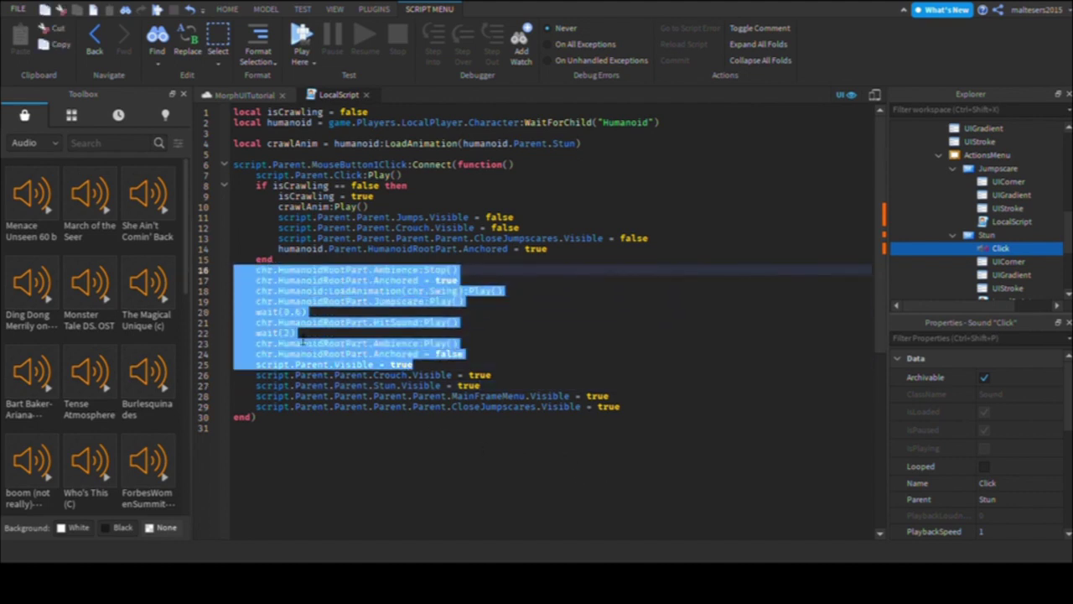
pyautogui.press('BackSpace')
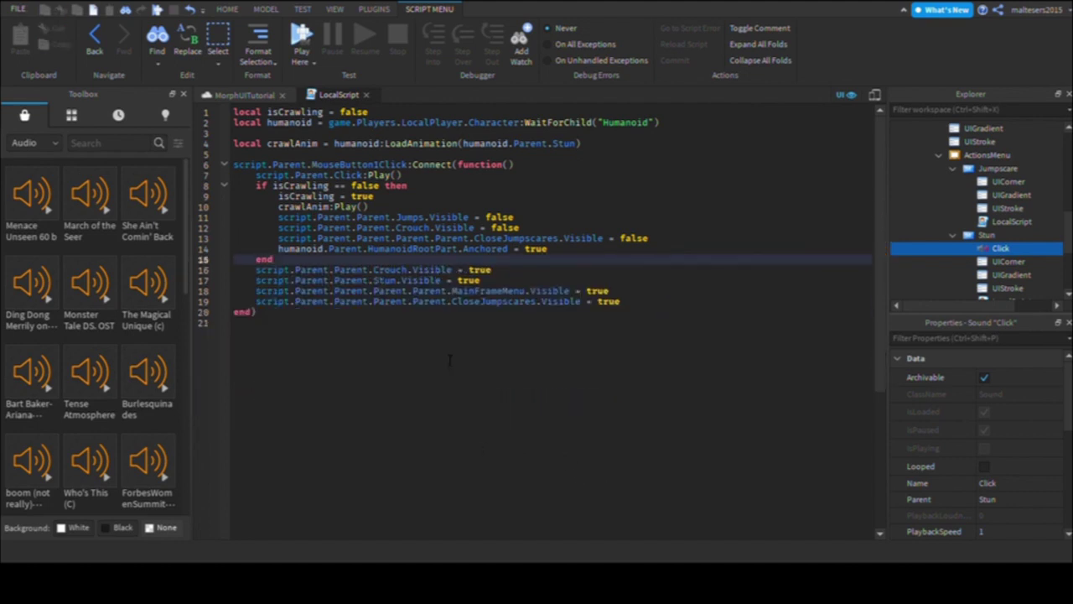
pyautogui.write('el')
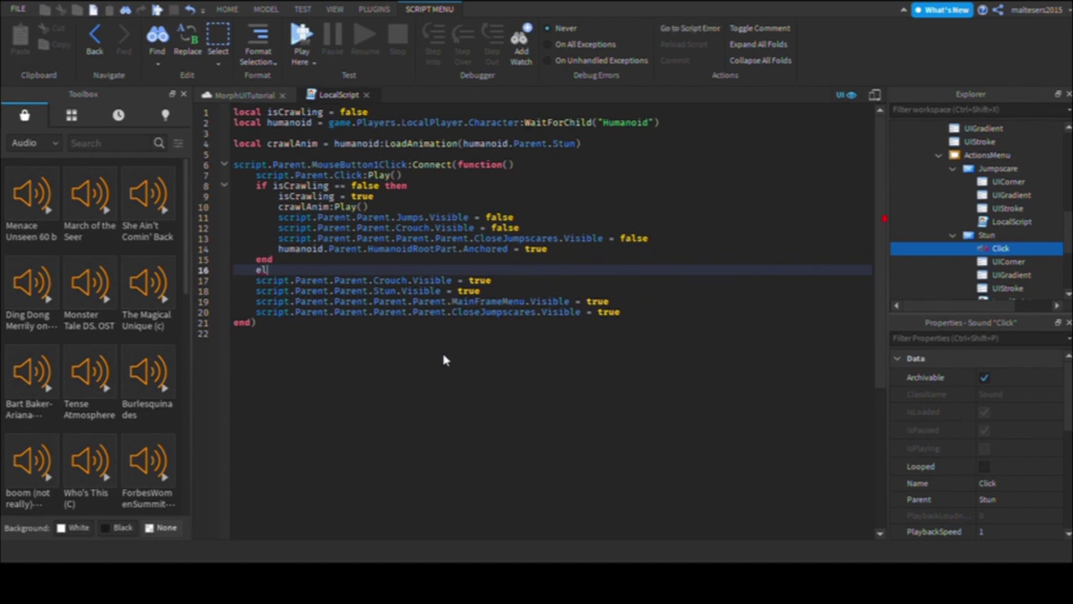
pyautogui.press('BackSpace')
pyautogui.press('BackSpace')
pyautogui.press('BackSpace')
pyautogui.press('BackSpace')
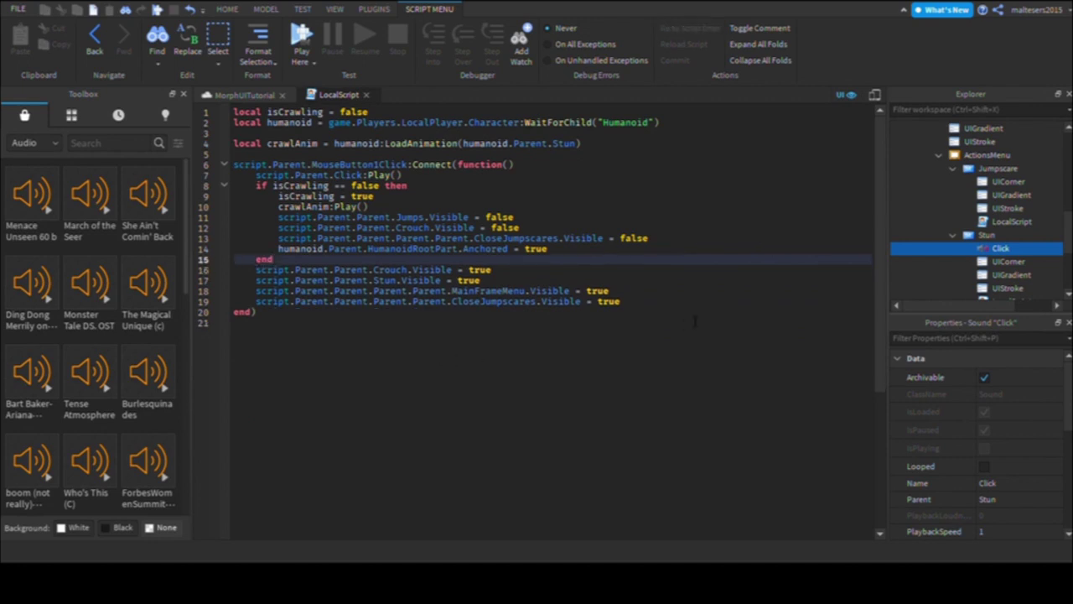
# Step: Add an else branch before the if block's end, containing the line isCrawling = false
pyautogui.press('Up')
pyautogui.press('End')
pyautogui.press('Return')
pyautogui.write('elsei')
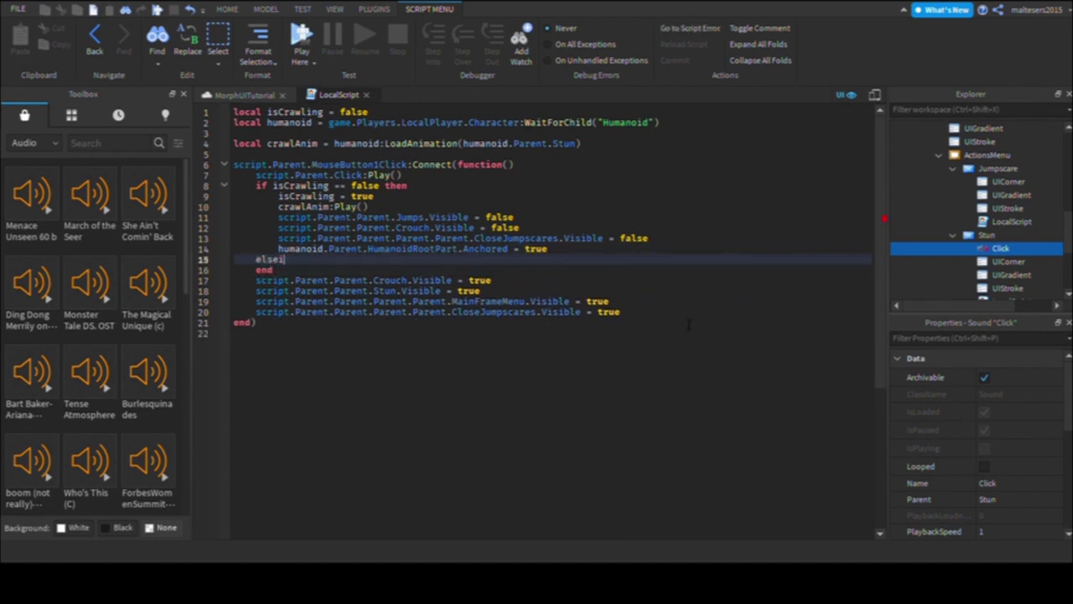
pyautogui.press('BackSpace')
pyautogui.press('Return')
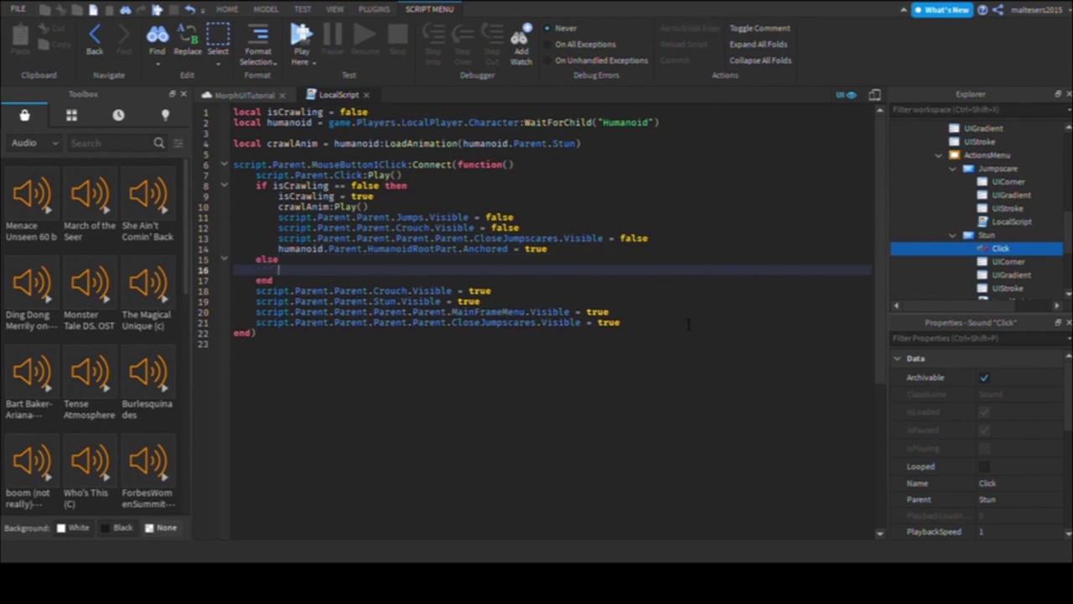
pyautogui.write('isCrawling = f')
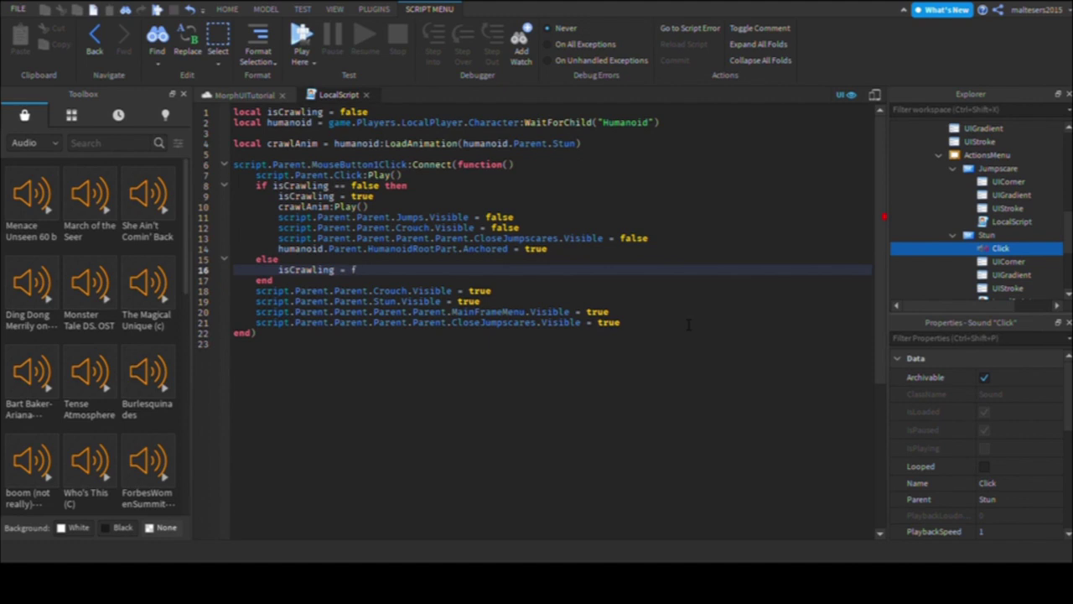
pyautogui.write('alse')
pyautogui.press('Return')
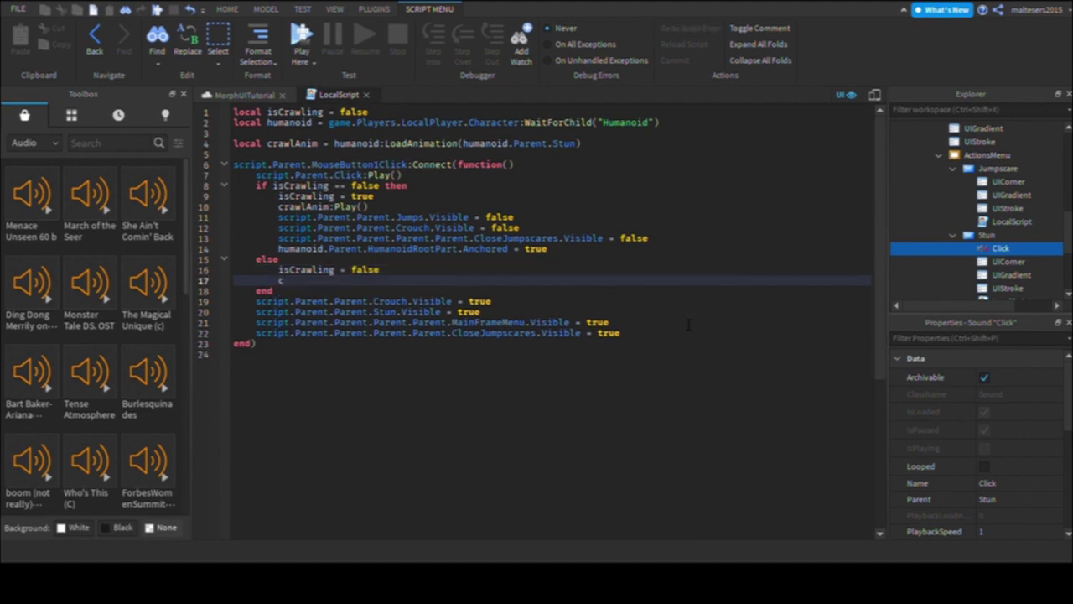
# Step: Add the line crawlAnim:Stop() below isCrawling = false in the else branch
pyautogui.write('crawlAnim:St')
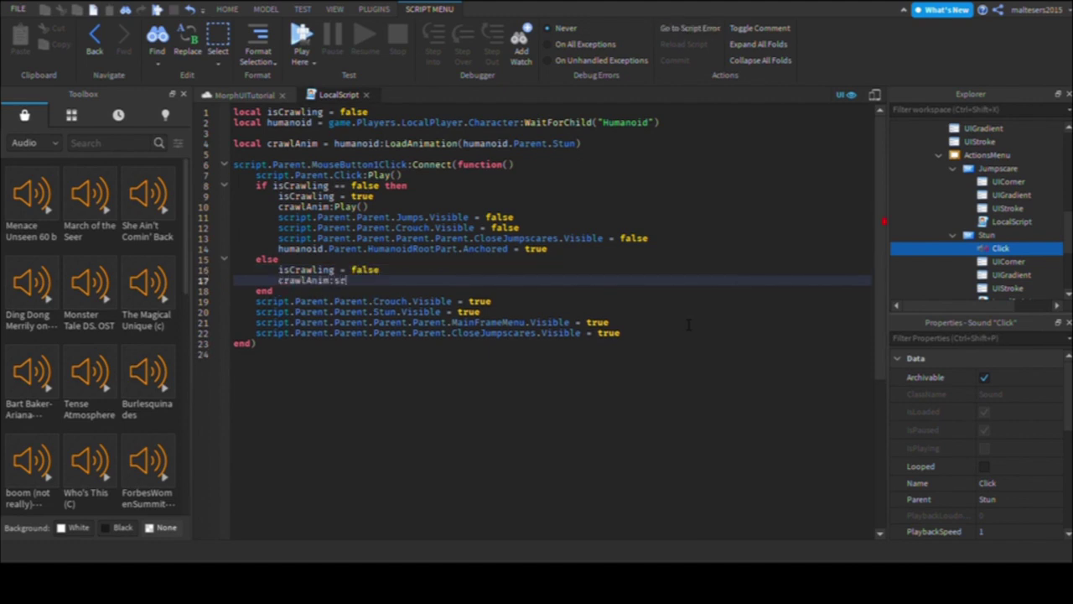
pyautogui.write('rop')
pyautogui.write('op')
pyautogui.press('BackSpace')
pyautogui.press('BackSpace')
pyautogui.write('top()')
pyautogui.press('Return')
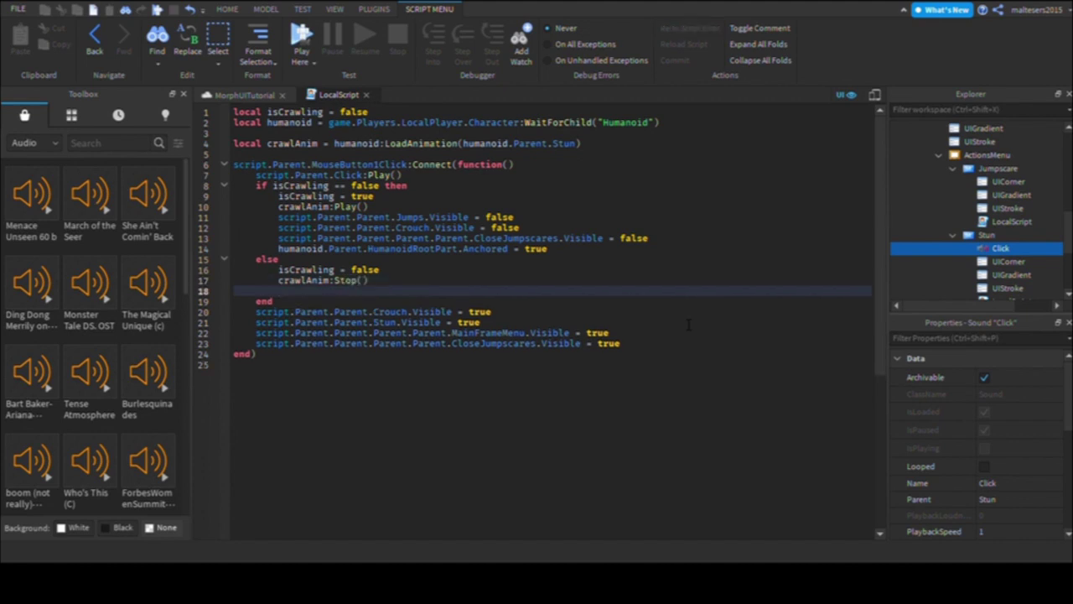
pyautogui.write('script.Parent.pa')
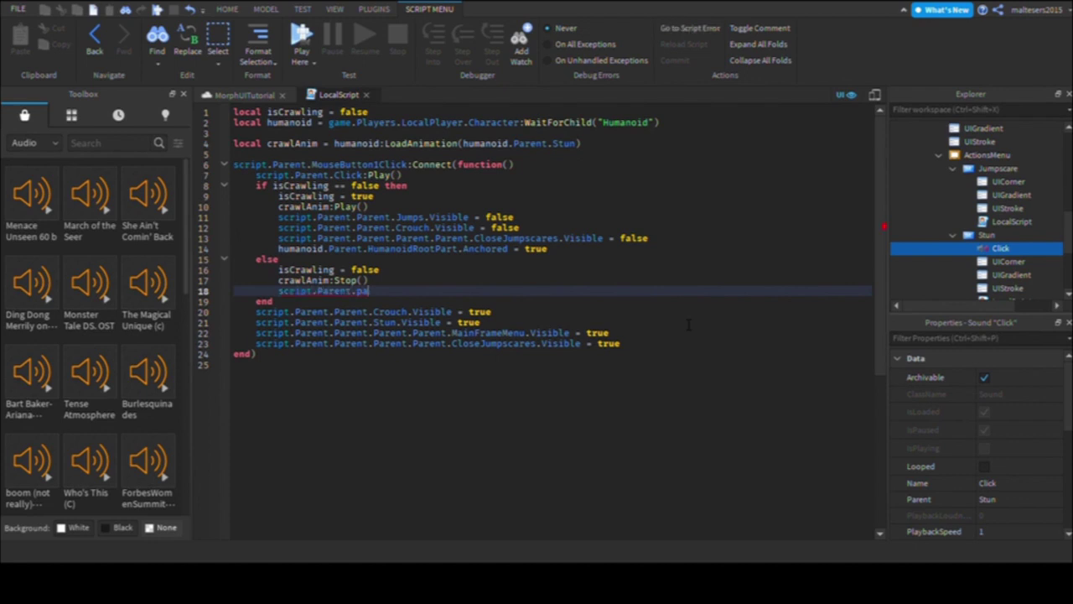
pyautogui.press('BackSpace')
pyautogui.press('BackSpace')
pyautogui.press('BackSpace')
pyautogui.press('BackSpace')
pyautogui.press('BackSpace')
pyautogui.press('BackSpace')
pyautogui.press('BackSpace')
pyautogui.press('BackSpace')
pyautogui.press('BackSpace')
pyautogui.press('BackSpace')
pyautogui.press('BackSpace')
pyautogui.press('BackSpace')
pyautogui.press('BackSpace')
pyautogui.press('BackSpace')
pyautogui.press('BackSpace')
# Step: Copy the Jumps, Crouch, CloseJumpscares and HumanoidRootPart.Anchored lines from the if branch into the else branch below crawlAnim:Stop()
pyautogui.moveTo(549, 249); pyautogui.dragTo(236, 218)
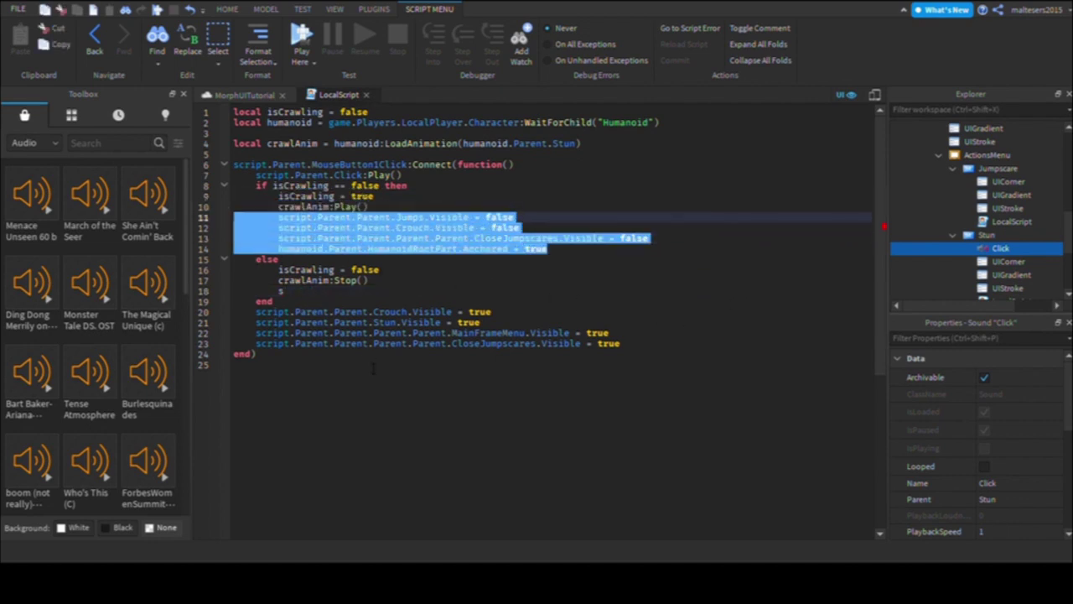
pyautogui.click(284, 291)
pyautogui.doubleClick(281, 291)
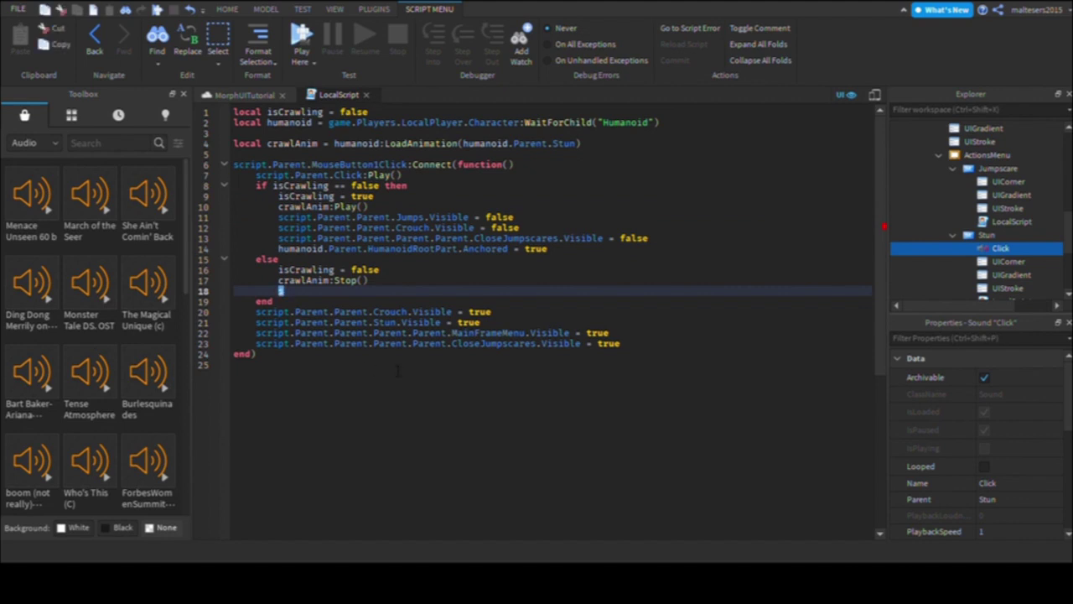
pyautogui.write('script.Parent.Parent.Jumps.Visible = false \t\tscript.Parent.Parent.Crouch.Visible = false \t\tscript.Parent.Parent.Parent.CloseJumpscares.Visible = false \t\thumanoid.Parent.HumanoidRootPart.Anchored = true')
# Step: Set the Jumps and Crouch Visible values in the else branch to true
pyautogui.doubleClick(500, 290)
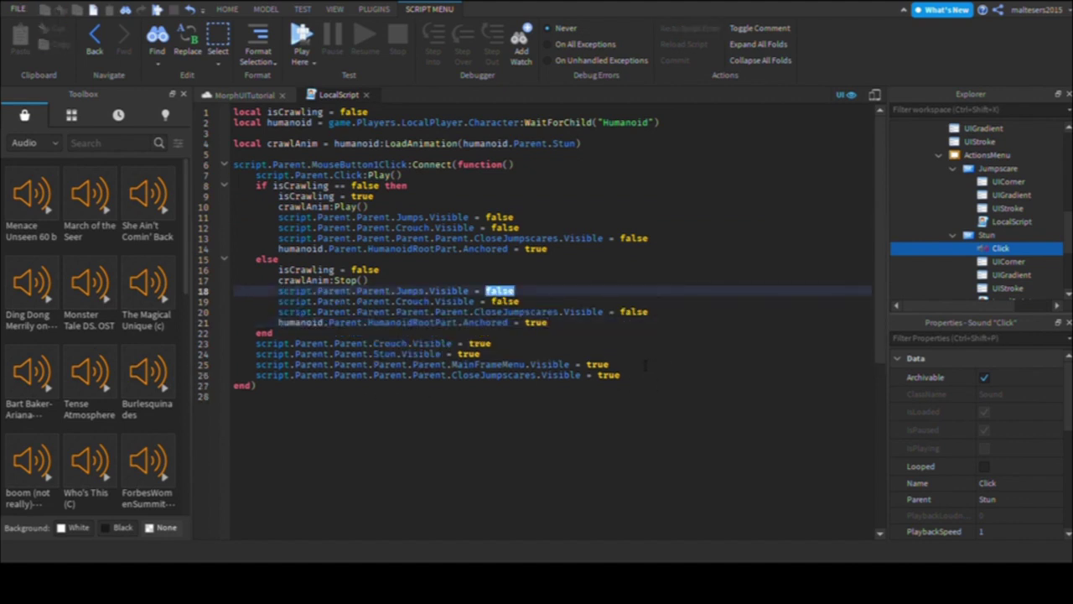
pyautogui.write('true')
pyautogui.press('Down')
pyautogui.press('End')
pyautogui.press('BackSpace')
pyautogui.press('BackSpace')
pyautogui.press('BackSpace')
pyautogui.press('BackSpace')
pyautogui.press('BackSpace')
pyautogui.write('true')
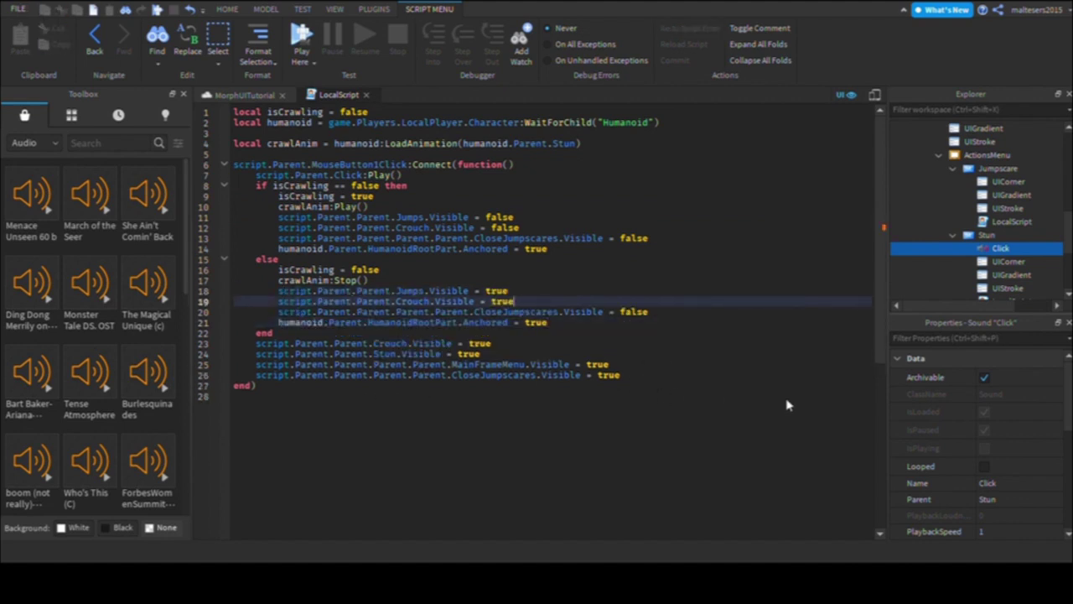
# Step: Set CloseJumpscares.Visible to true and HumanoidRootPart.Anchored to false in the else branch
pyautogui.press('Down')
pyautogui.press('End')
pyautogui.hotkey('ctrl', 'shift', 'Left')
pyautogui.write('true')
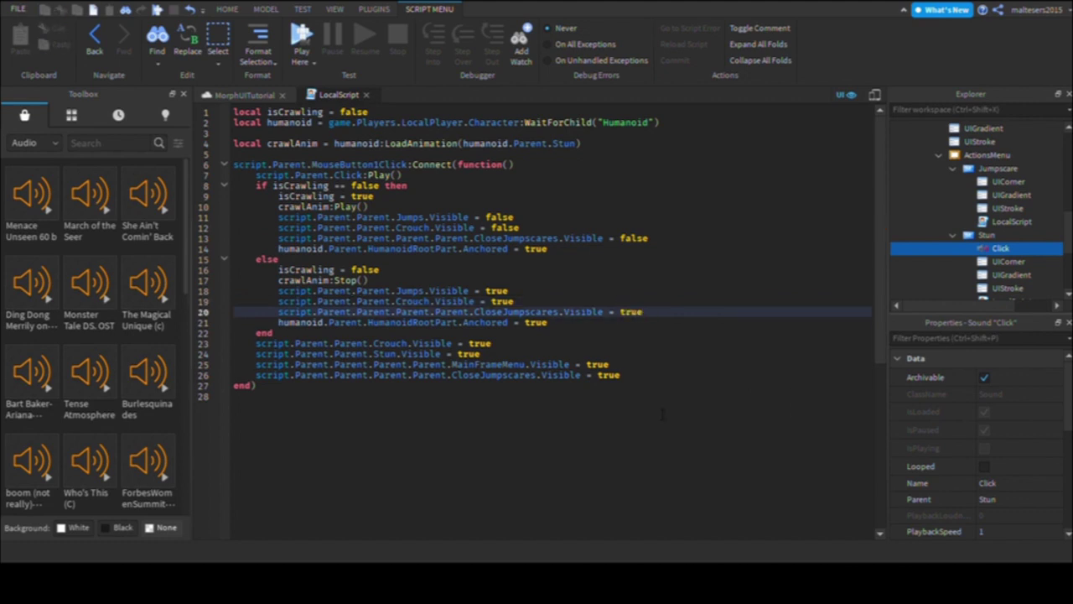
pyautogui.press('Down')
pyautogui.press('End')
pyautogui.hotkey('ctrl', 'shift', 'Left')
pyautogui.write('false')
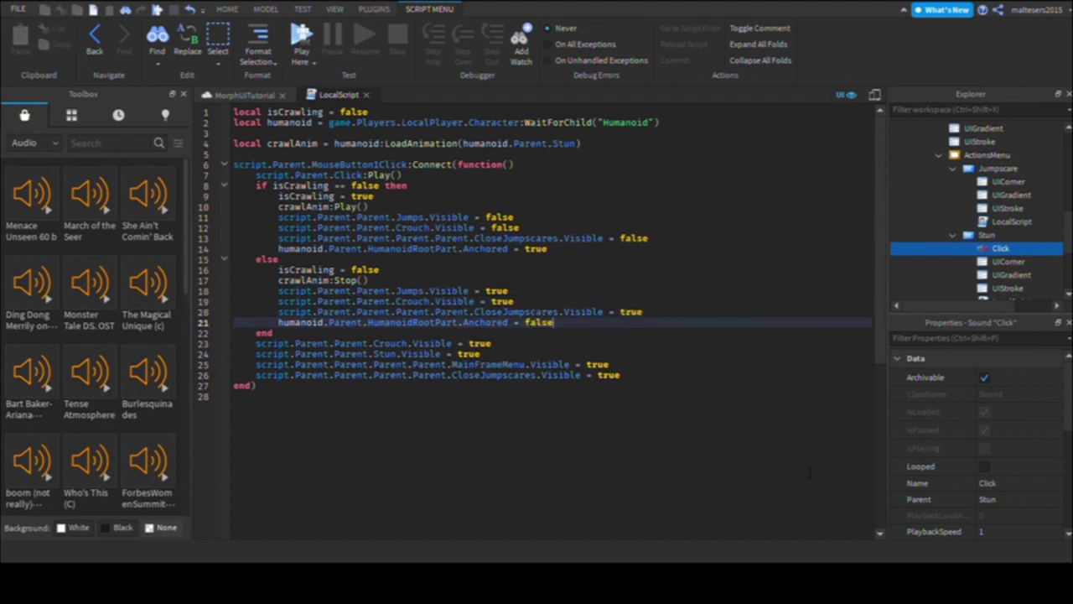
# Step: Delete the four leftover Visible = true lines between the if block's end and the function's closing end
pyautogui.moveTo(627, 376); pyautogui.dragTo(229, 344)
pyautogui.press('BackSpace')
pyautogui.press('BackSpace')
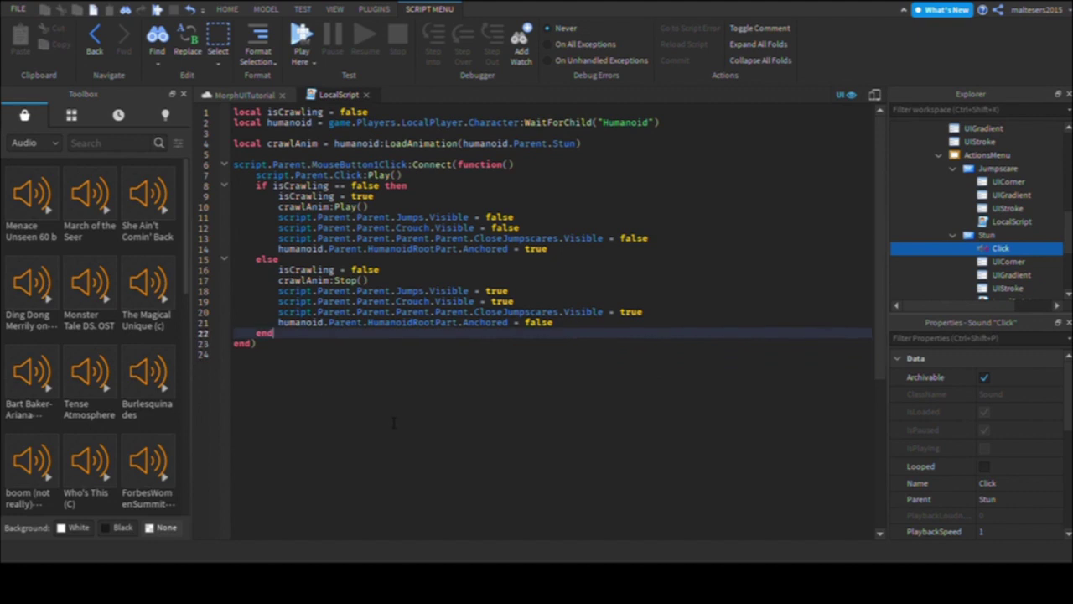
pyautogui.press('Up')
pyautogui.press('Up')
pyautogui.press('Up')
pyautogui.press('Up')
pyautogui.press('Up')
pyautogui.press('Up')
pyautogui.press('Up')
pyautogui.press('Down')
pyautogui.press('Down')
pyautogui.press('End')
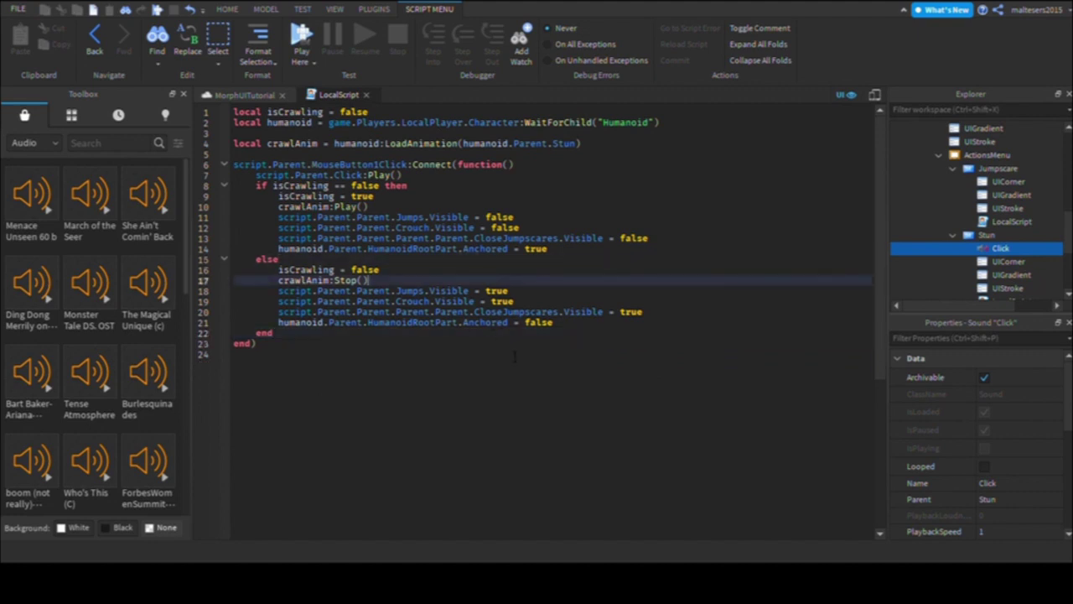
pyautogui.doubleClick(371, 306)
# Step: Close the script and copy the Click sound and LocalScript from the Stun button into the Crouch button
pyautogui.click(366, 94)
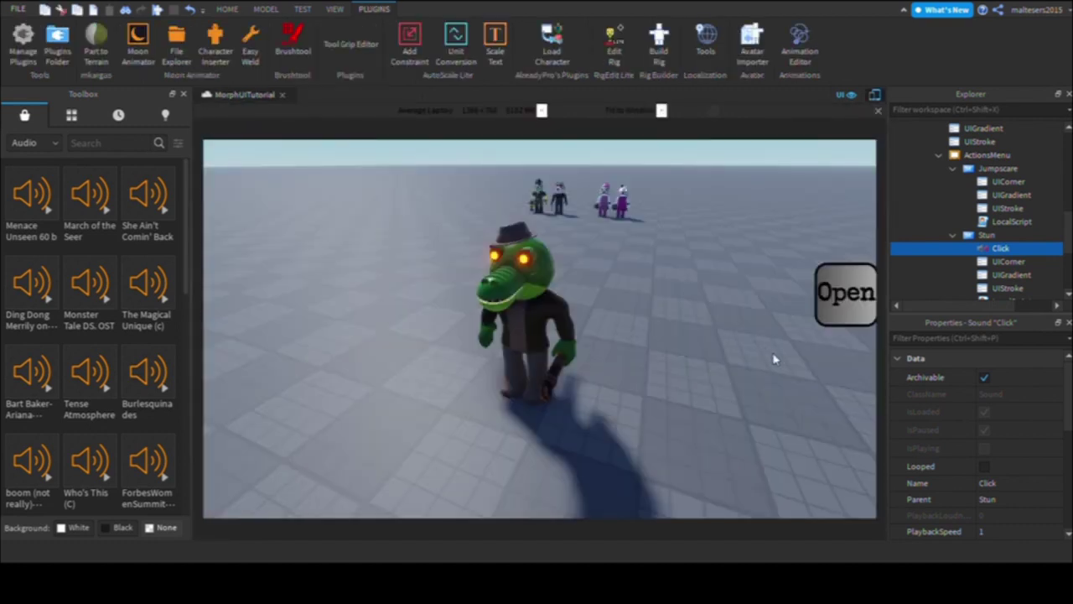
pyautogui.scroll(-3, 774, 359)
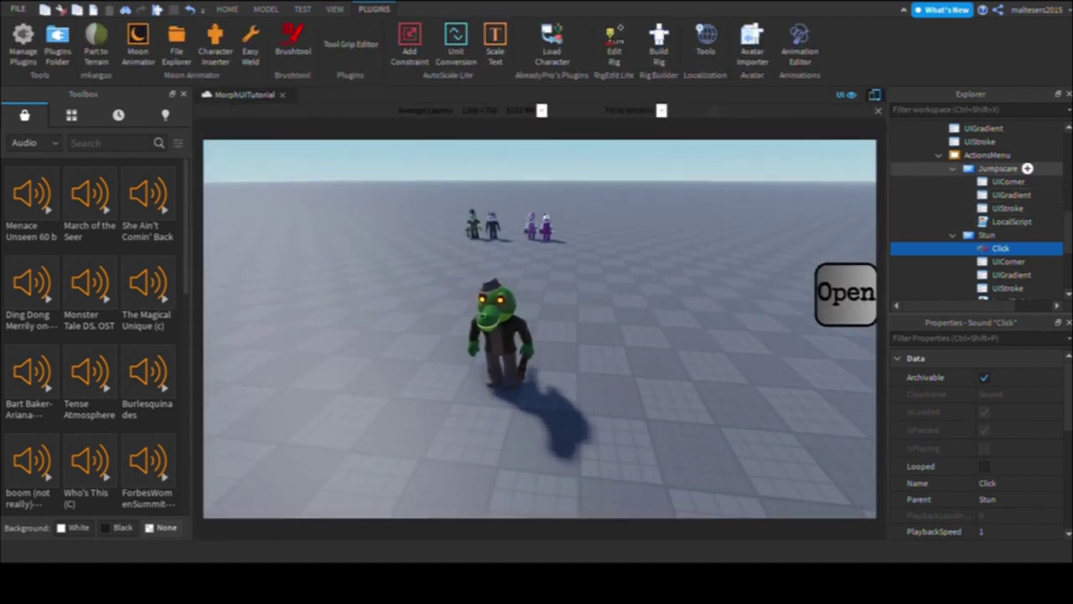
pyautogui.click(953, 169)
pyautogui.click(1010, 248)
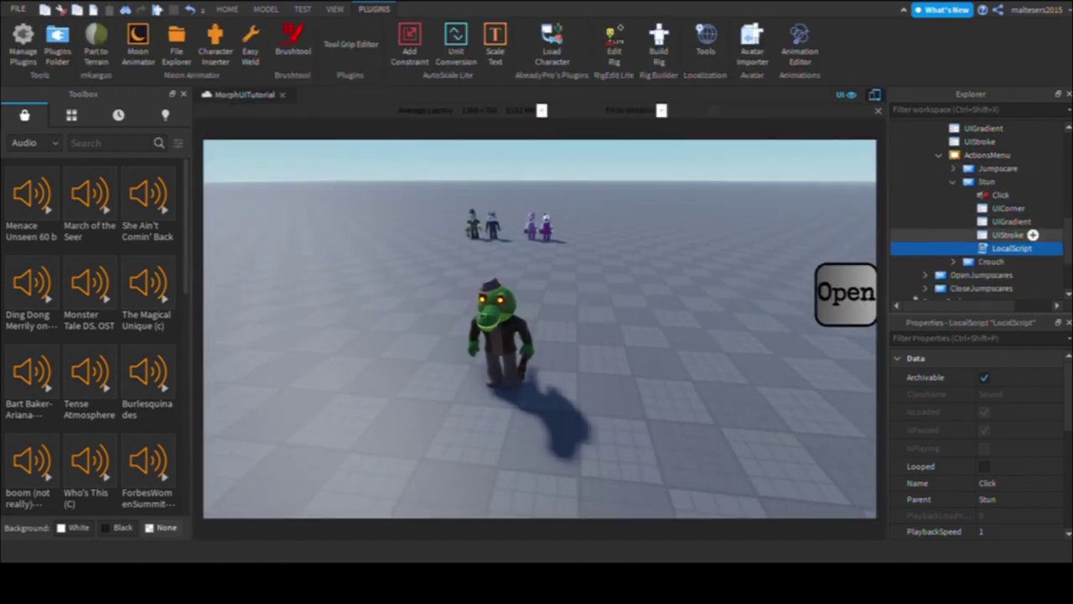
pyautogui.click(952, 181)
pyautogui.click(1006, 195)
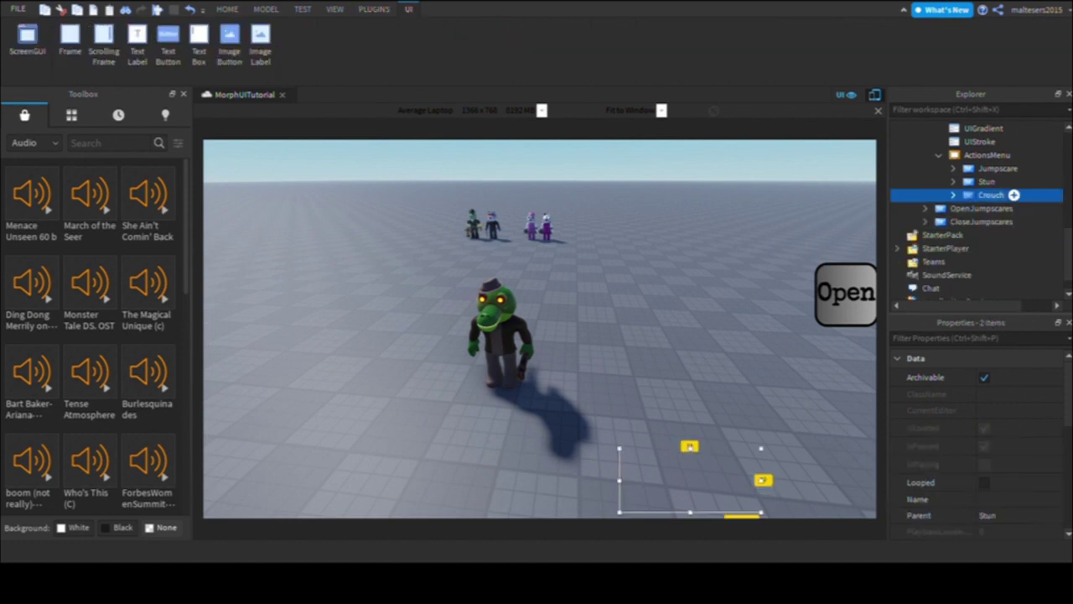
pyautogui.click(952, 194)
pyautogui.click(1011, 248)
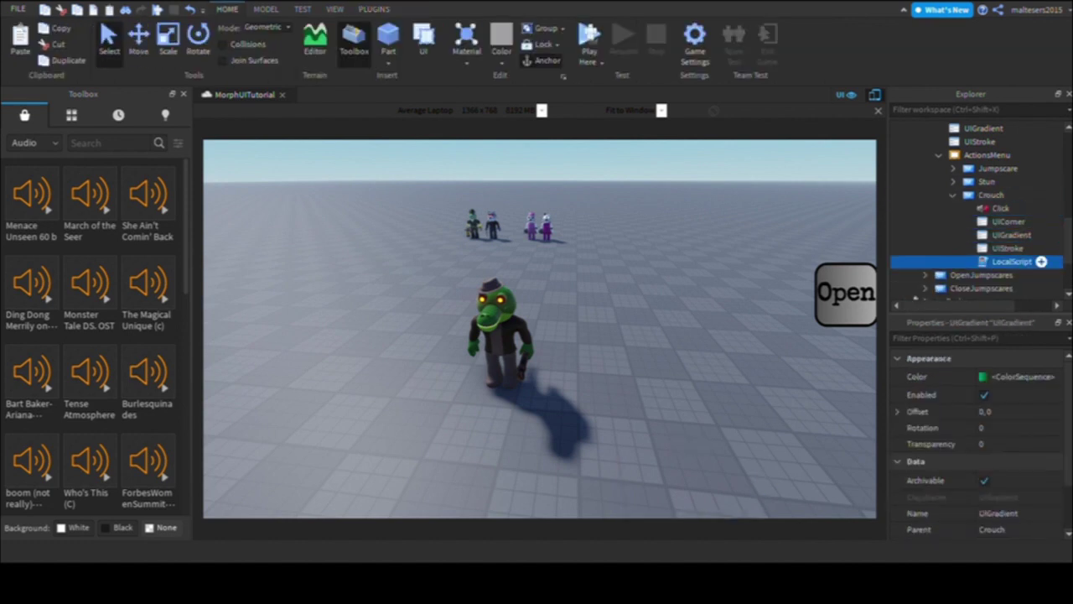
pyautogui.click(1031, 261)
pyautogui.click(1027, 249)
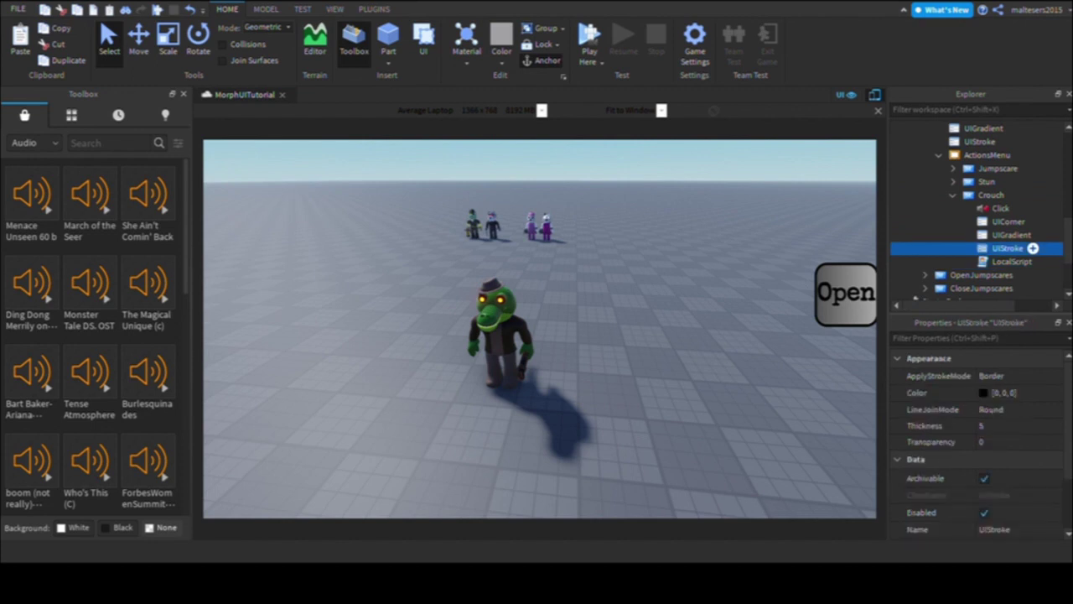
# Step: Insert the saved MainGui models, including MainGui10, from My Models into the Workspace
pyautogui.scroll(5, 975, 240)
pyautogui.scroll(-5, 975, 240)
pyautogui.click(71, 114)
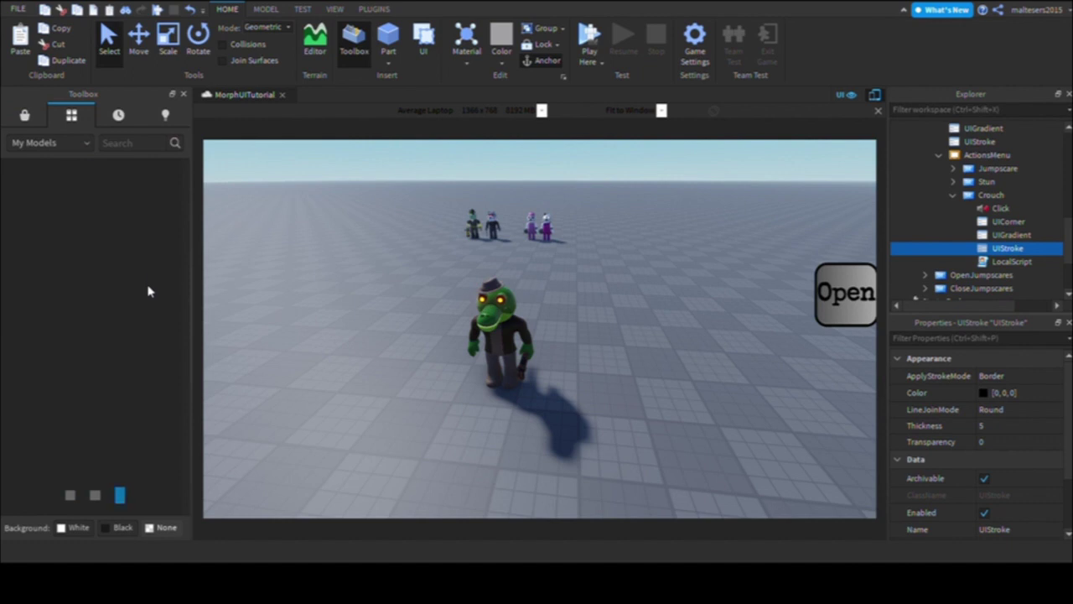
pyautogui.scroll(-6, 173, 325)
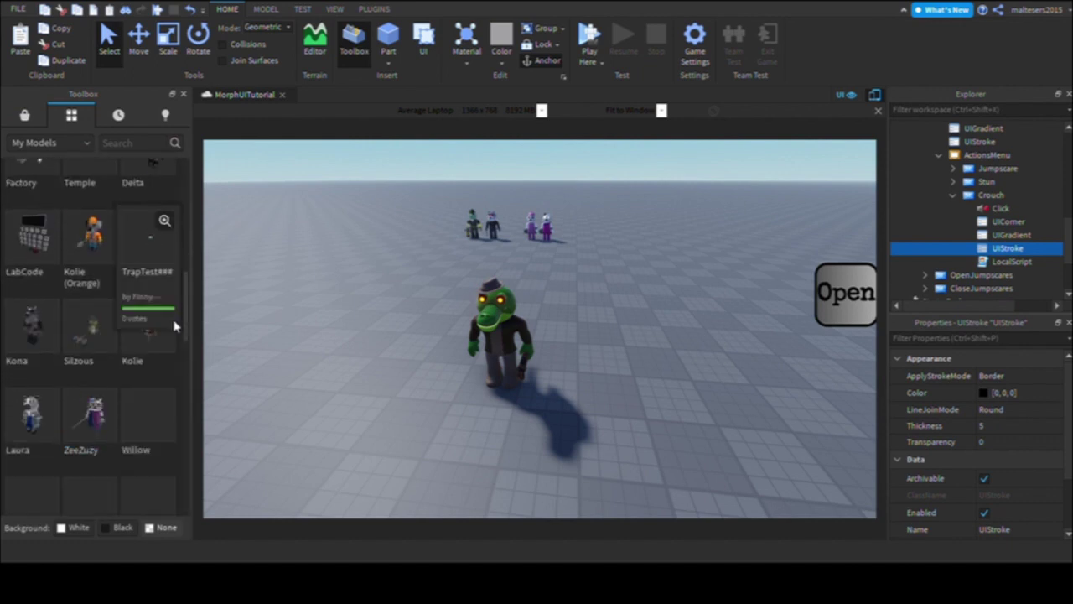
pyautogui.scroll(-5, 174, 327)
pyautogui.scroll(-6, 174, 327)
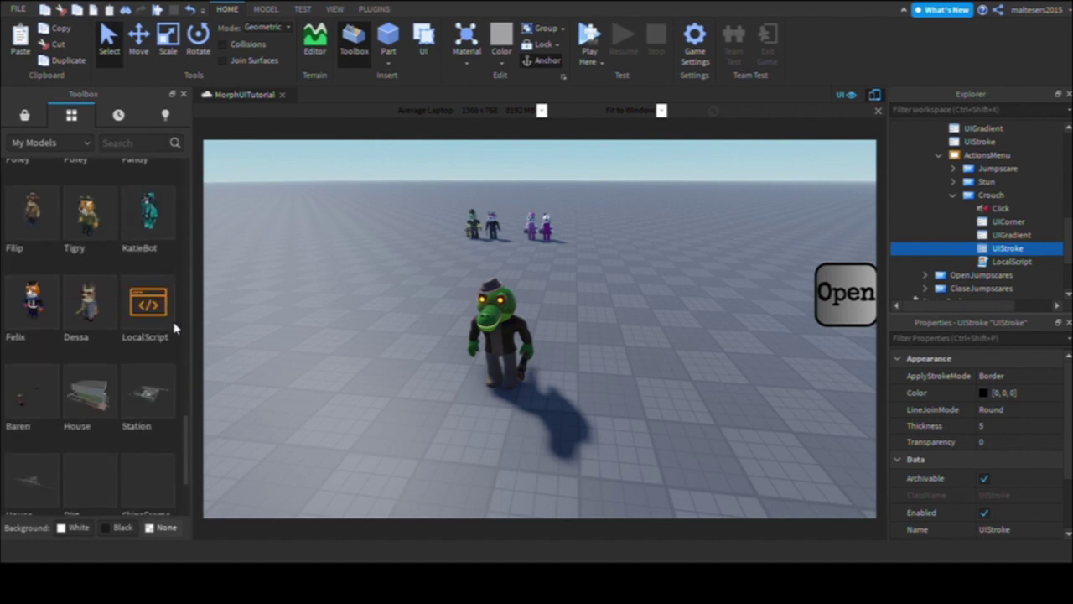
pyautogui.scroll(-6, 174, 327)
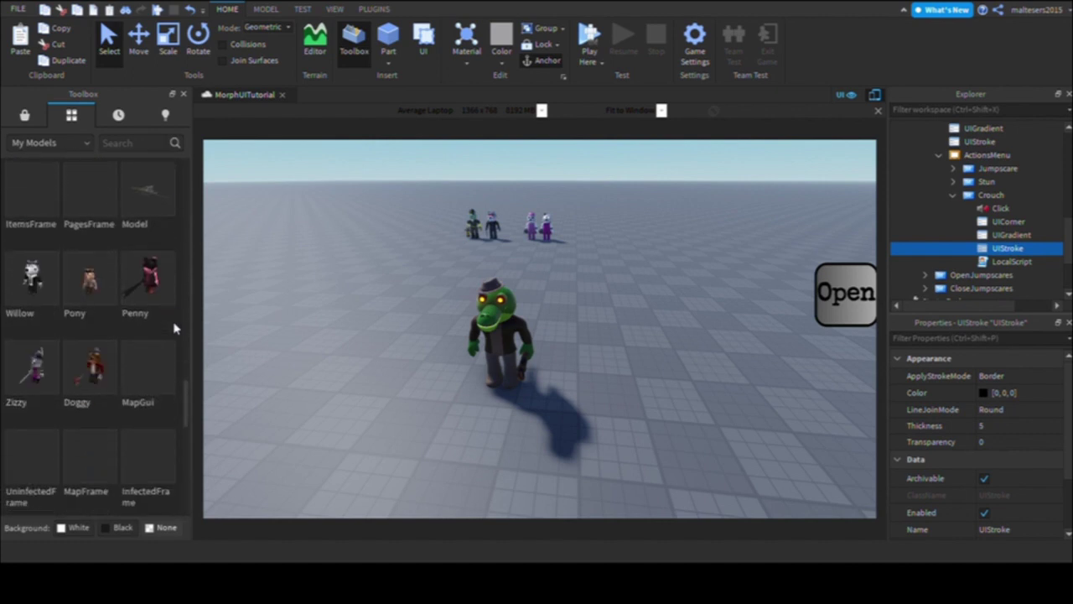
pyautogui.scroll(3, 173, 327)
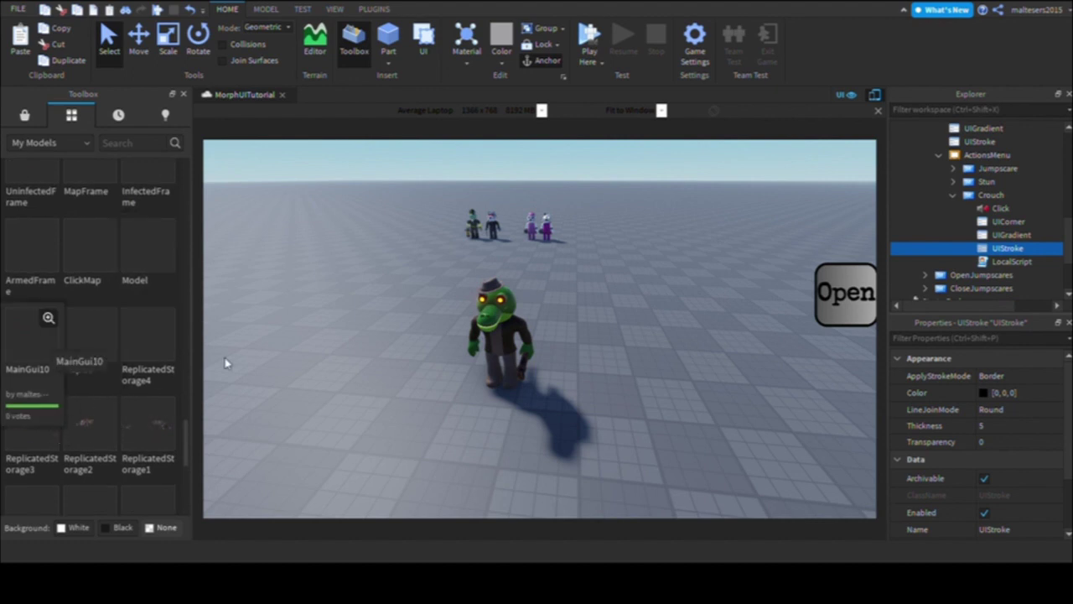
# Step: Delete the imported screens MainGui10 through MainGui9 from the Workspace, keeping only MainGui
pyautogui.scroll(5, 1006, 251)
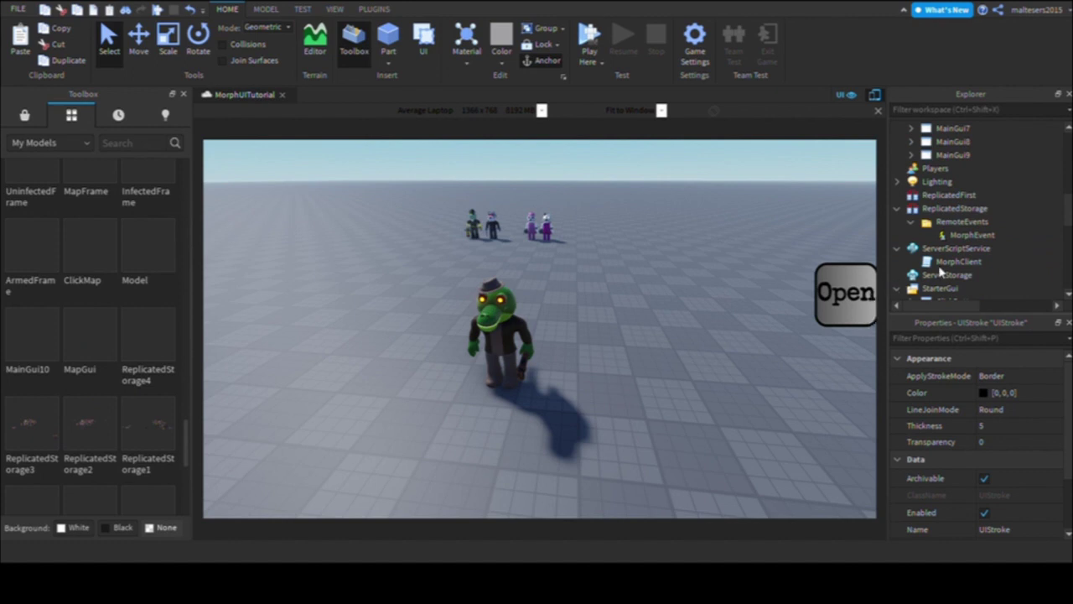
pyautogui.scroll(3, 964, 193)
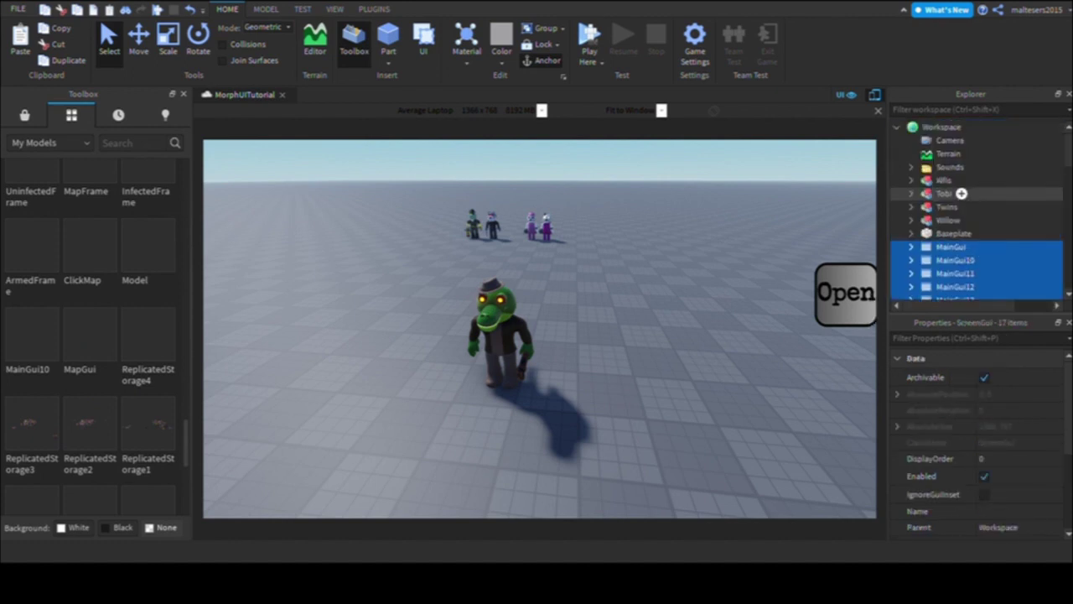
pyautogui.scroll(-2, 972, 197)
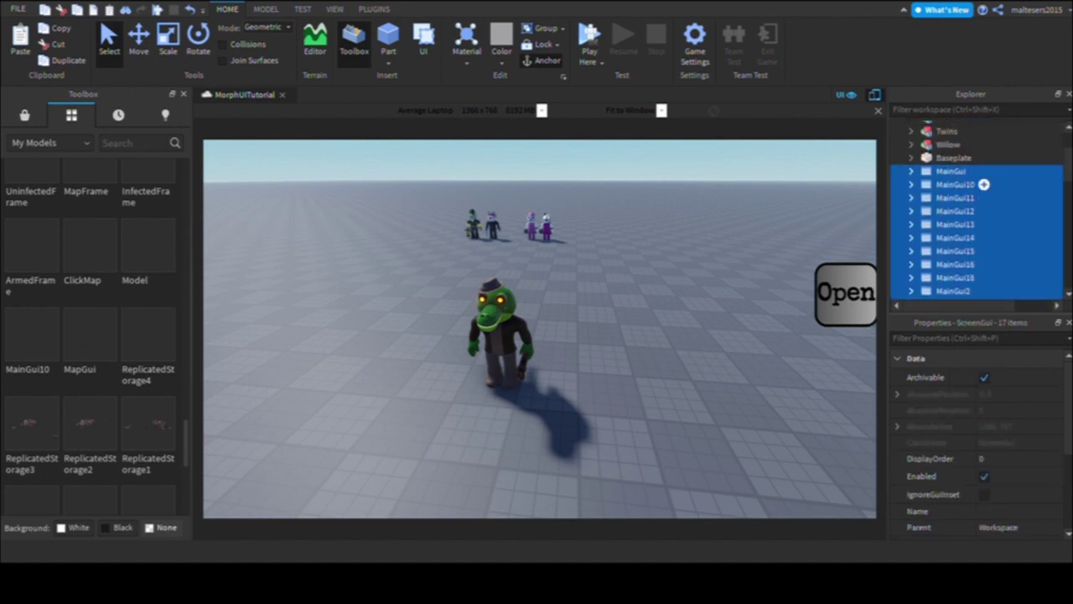
pyautogui.click(977, 185)
pyautogui.scroll(-4, 968, 218)
pyautogui.keyDown('ctrl'); pyautogui.click(981, 232); pyautogui.keyUp('ctrl')
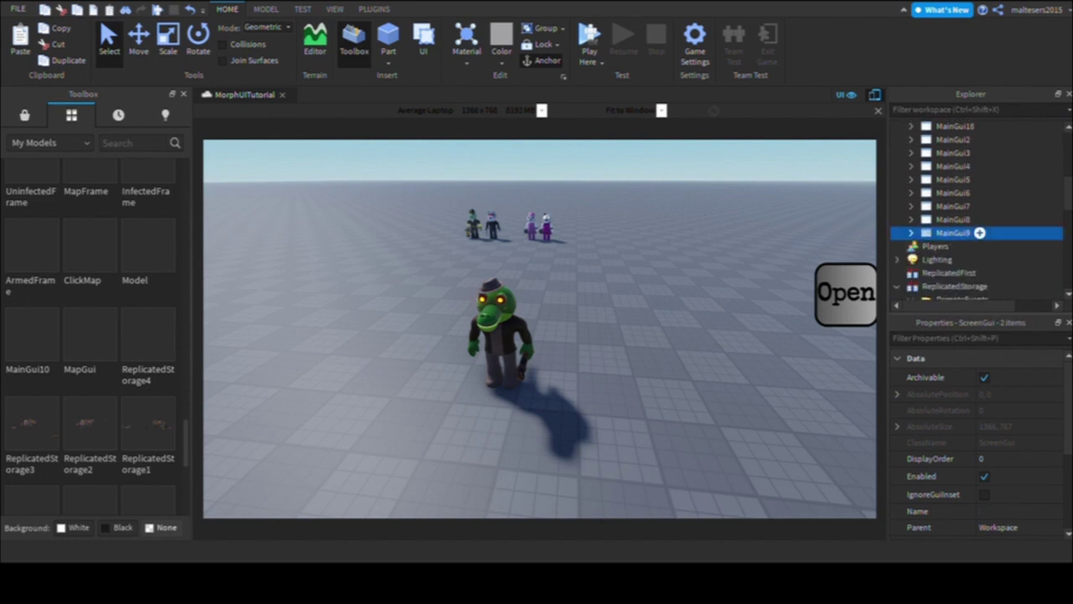
pyautogui.scroll(3, 982, 228)
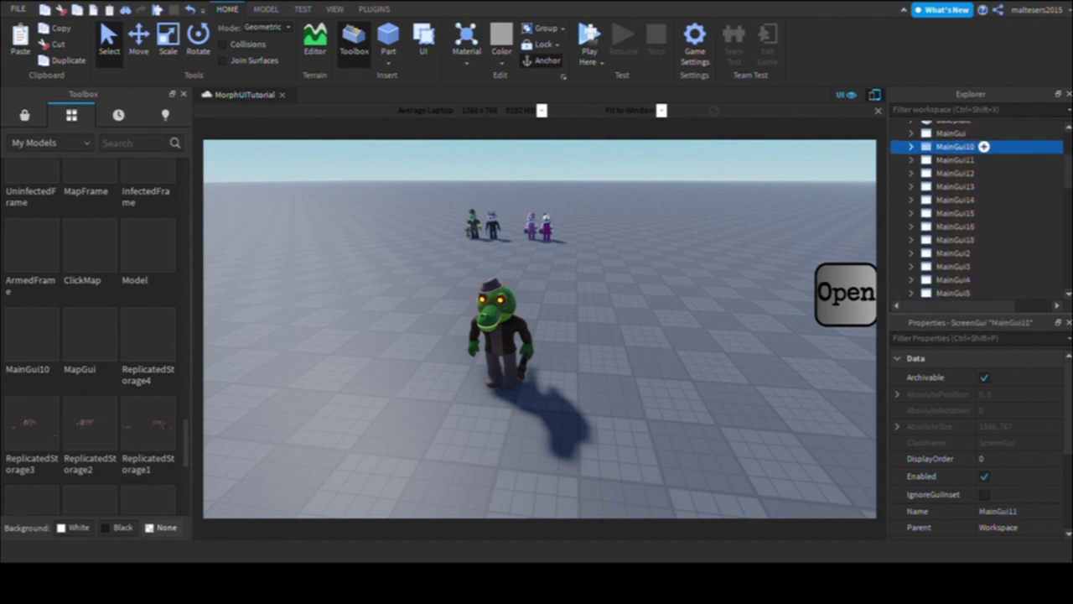
pyautogui.scroll(-3, 980, 201)
pyautogui.keyDown('shift'); pyautogui.click(978, 240); pyautogui.keyUp('shift')
pyautogui.scroll(4, 979, 218)
pyautogui.press('Delete')
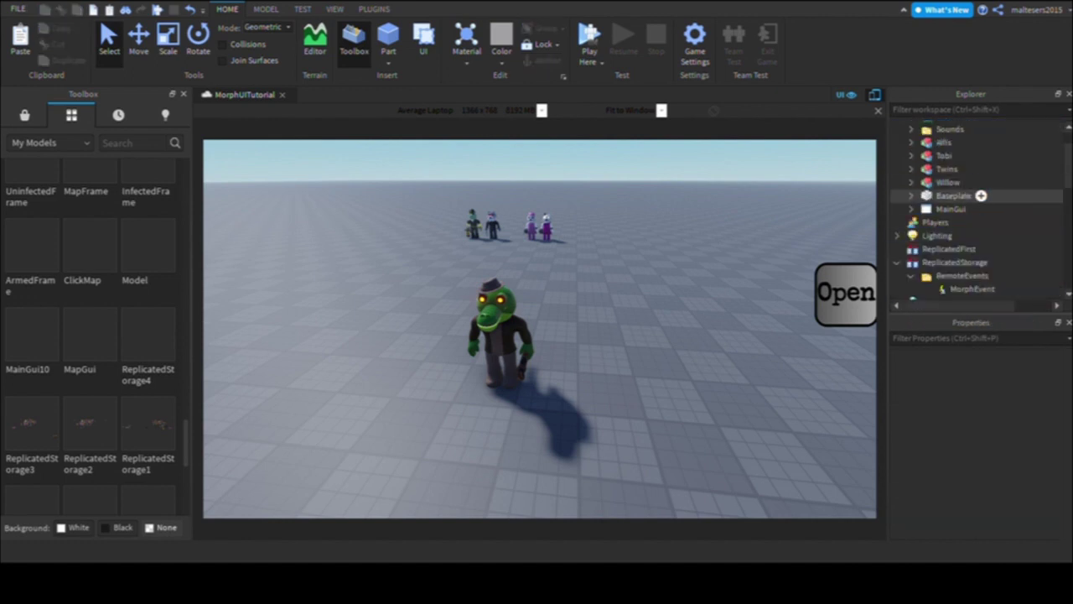
# Step: Copy the AnimationId of CrawlAnimation from the Crouch button's LocalScript inside the imported MainGui's JumpscareGui
pyautogui.scroll(-3, 979, 201)
pyautogui.click(924, 147)
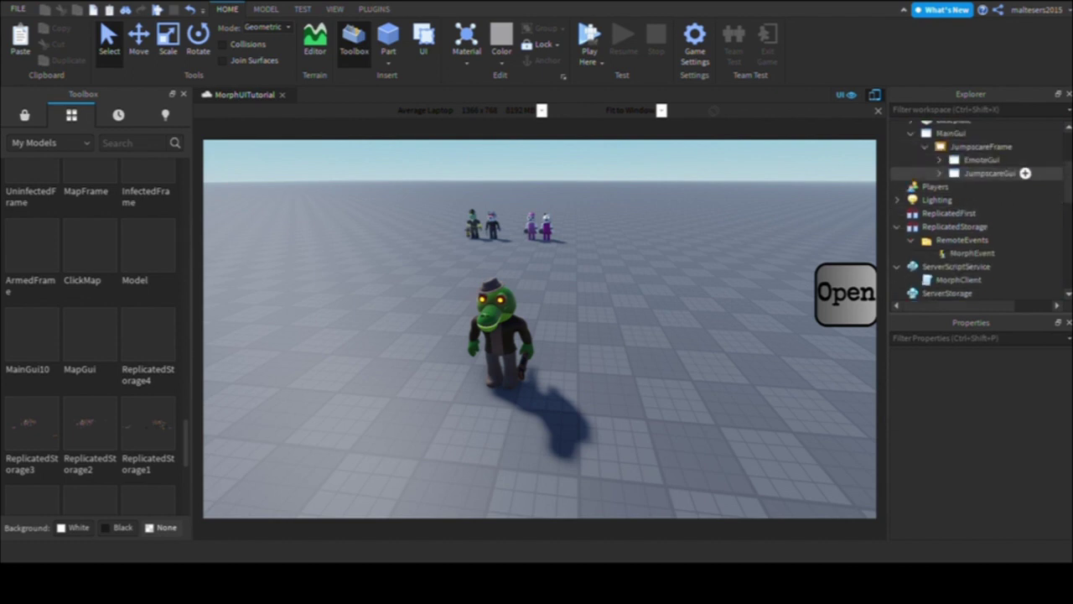
pyautogui.click(939, 174)
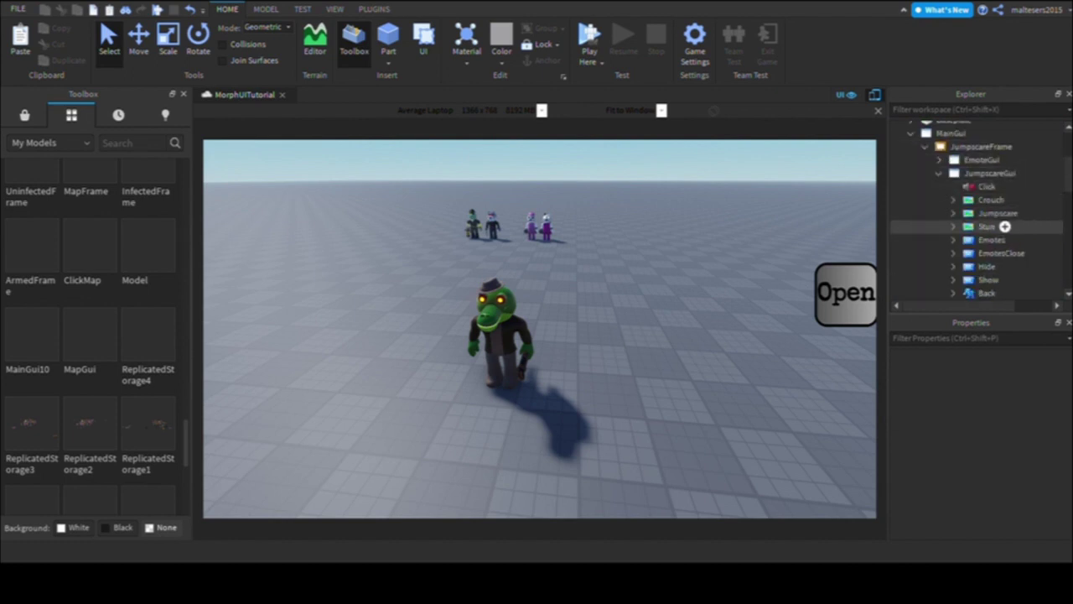
pyautogui.click(953, 199)
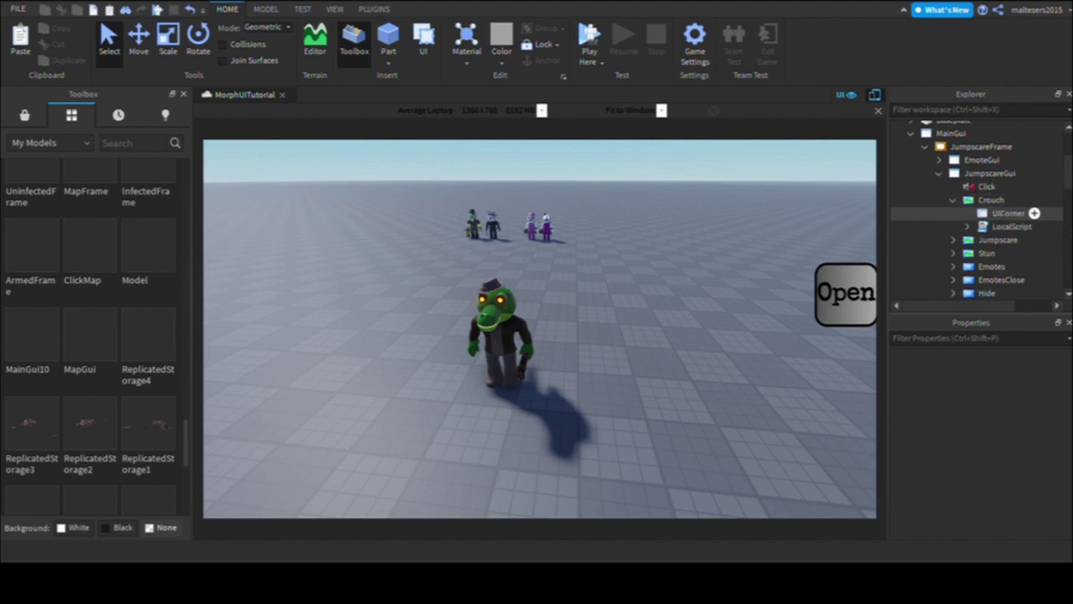
pyautogui.scroll(-1, 1042, 188)
pyautogui.click(967, 189)
pyautogui.click(1033, 202)
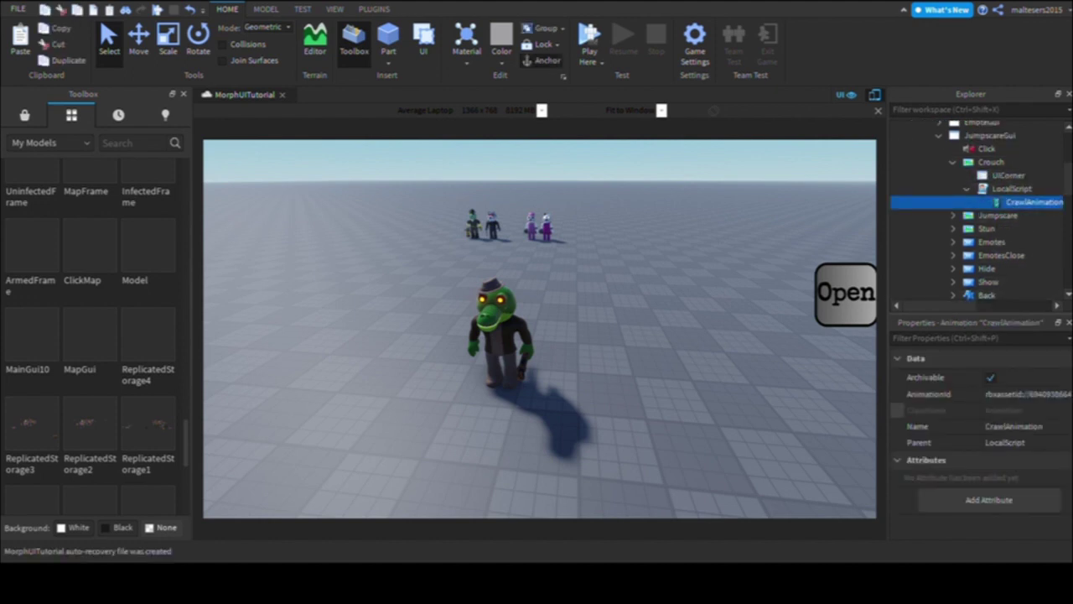
pyautogui.click(1026, 394)
pyautogui.doubleClick(1048, 394)
pyautogui.hotkey('ctrl', 'c')
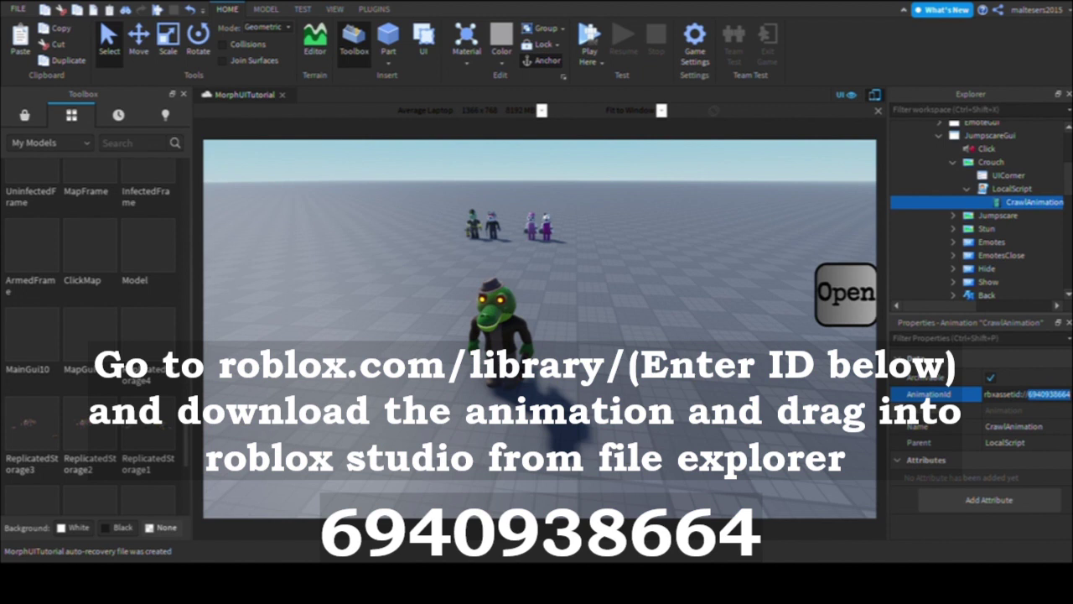
pyautogui.click(994, 162)
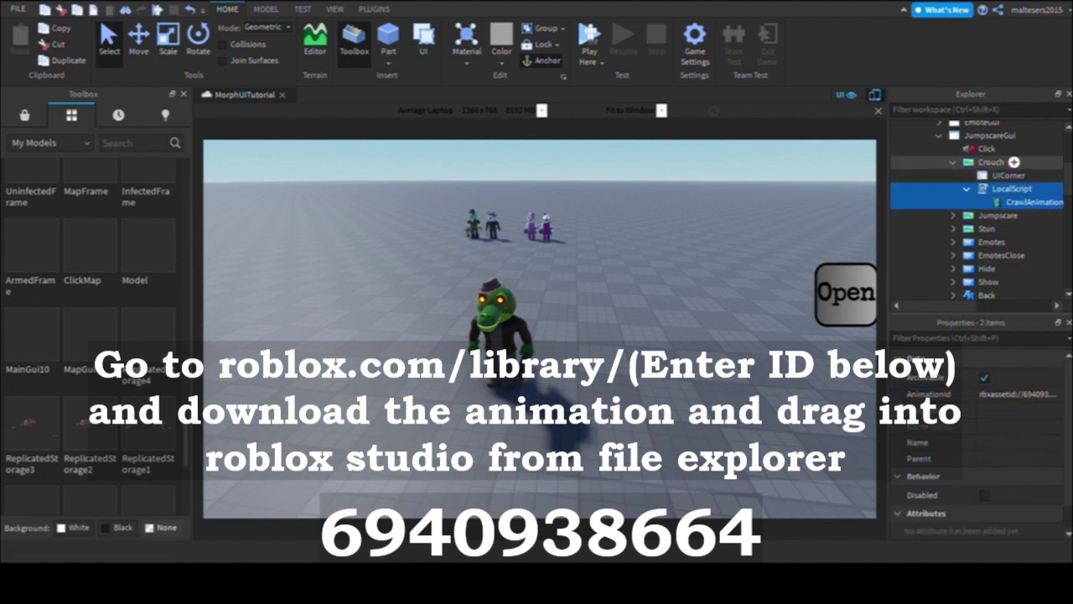
# Step: Delete the imported MainGui from the Workspace
pyautogui.scroll(3, 989, 168)
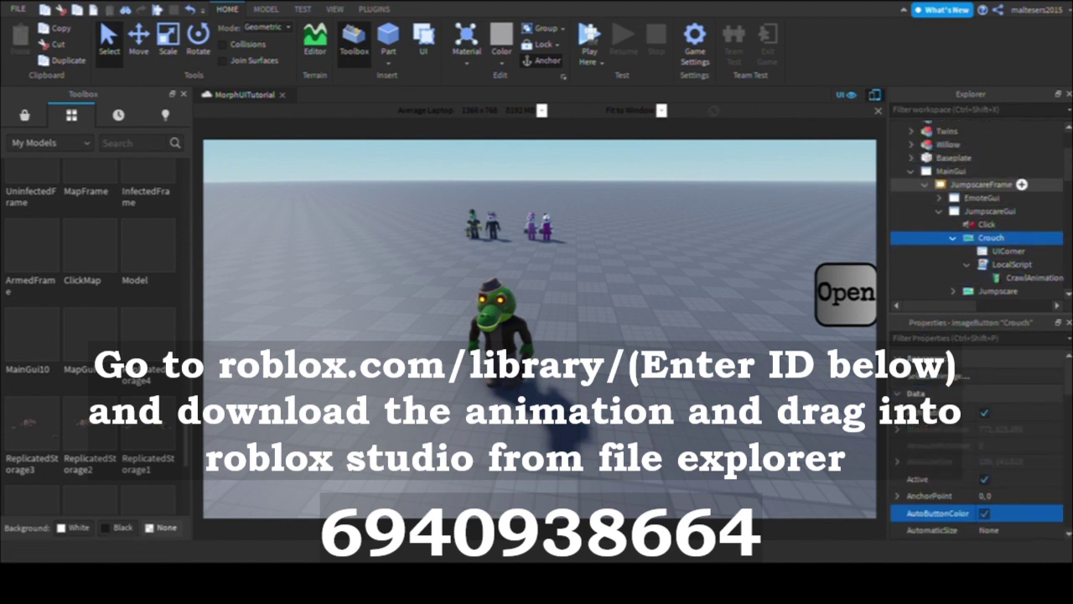
pyautogui.click(951, 170)
pyautogui.press('Delete')
pyautogui.scroll(-3, 989, 225)
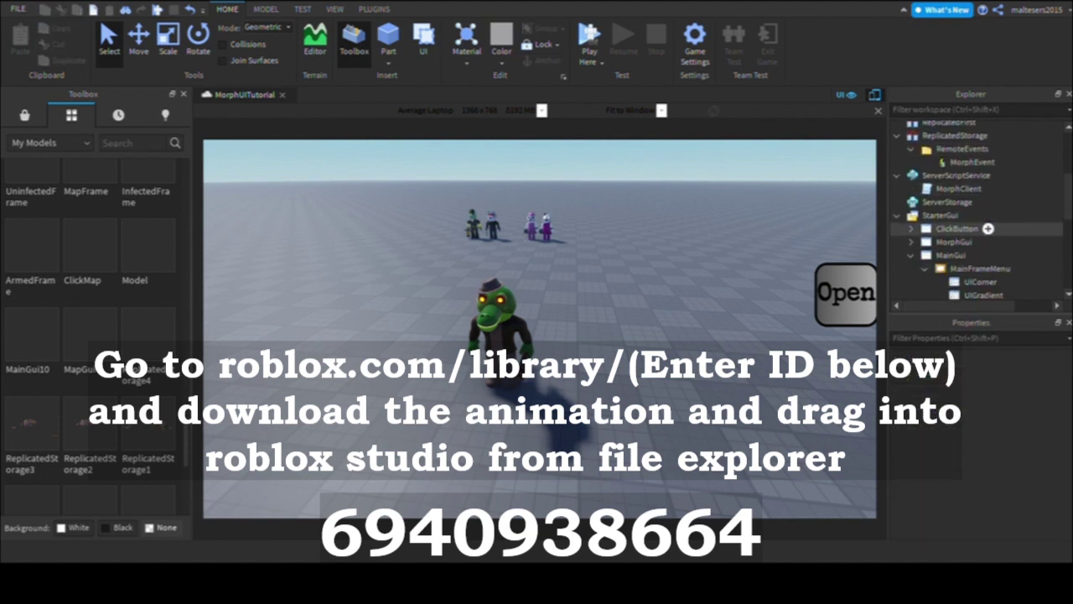
# Step: Open the LocalScript of the Crouch button in StarterGui's ActionsMenu and insert an Animation object into it
pyautogui.scroll(-6, 985, 218)
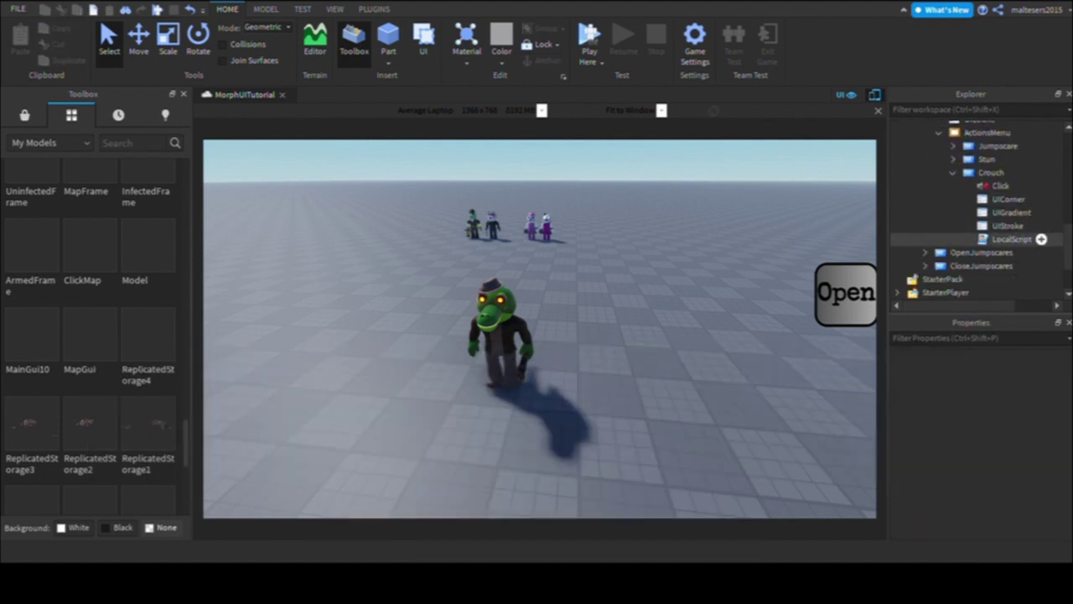
pyautogui.click(1011, 240)
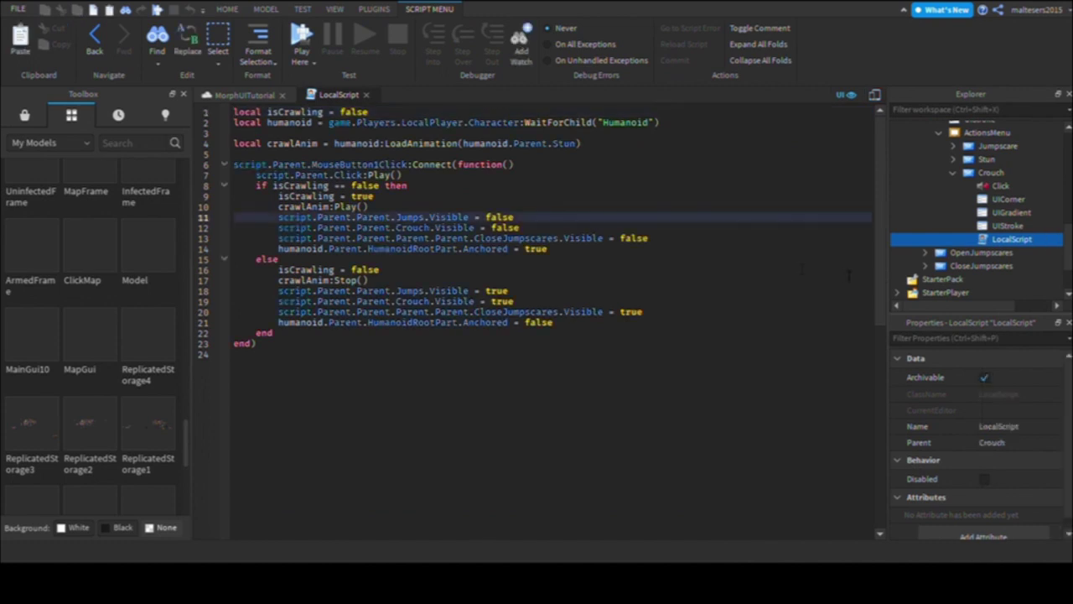
pyautogui.click(653, 165)
pyautogui.click(1010, 226)
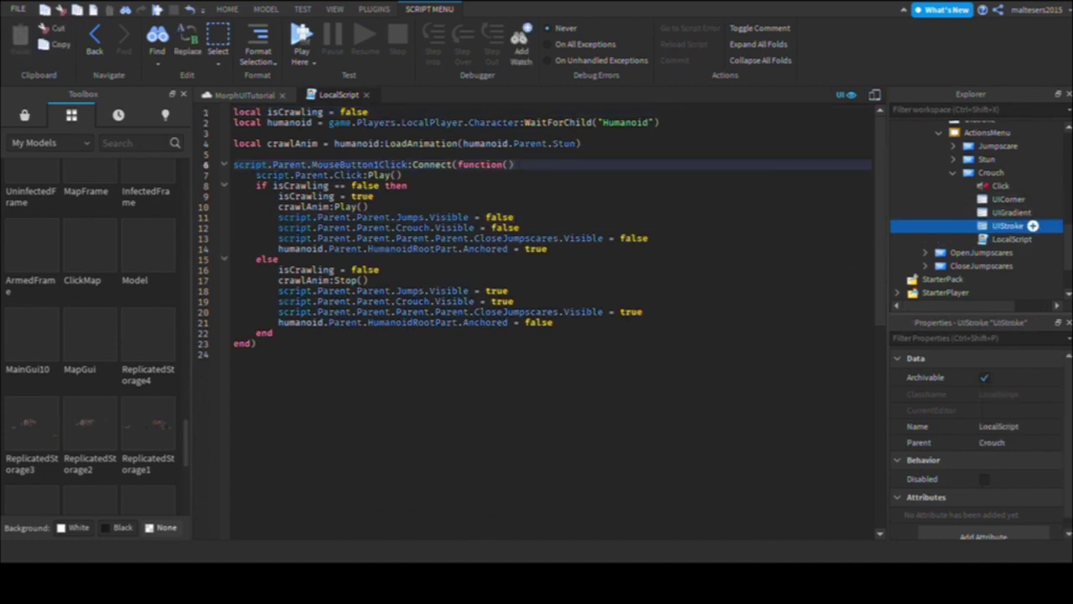
pyautogui.click(1013, 239)
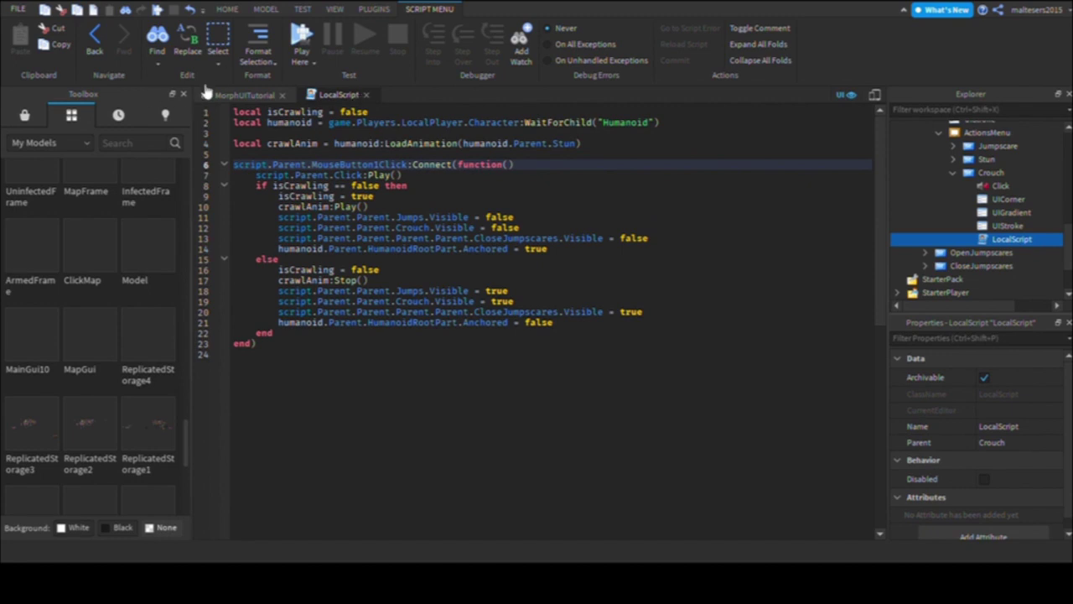
pyautogui.click(1024, 252)
pyautogui.click(1025, 252)
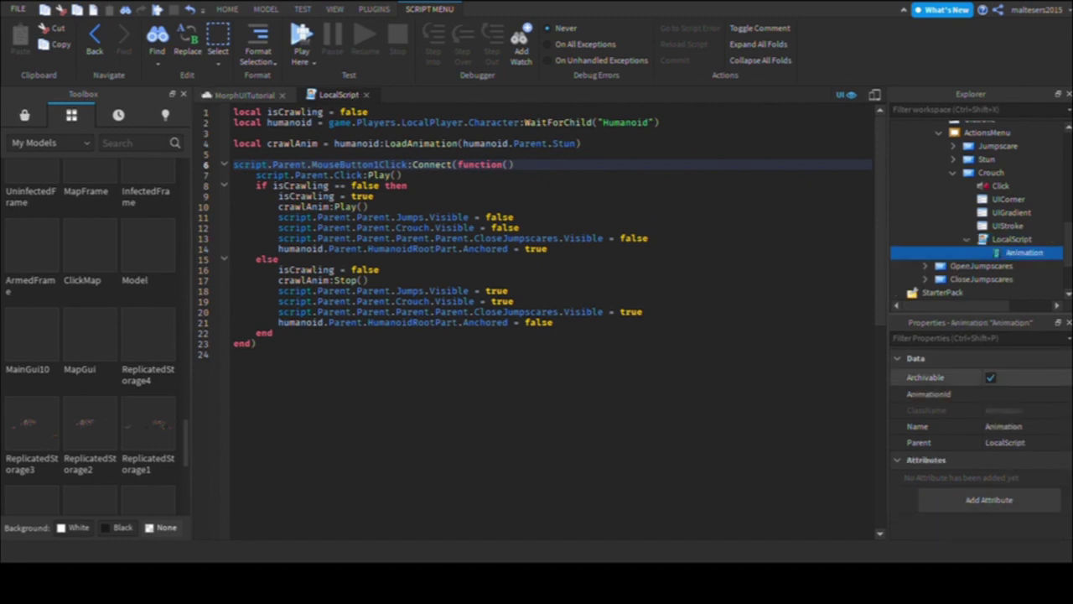
pyautogui.click(1026, 394)
pyautogui.hotkey('ctrl', 'v')
pyautogui.press('Return')
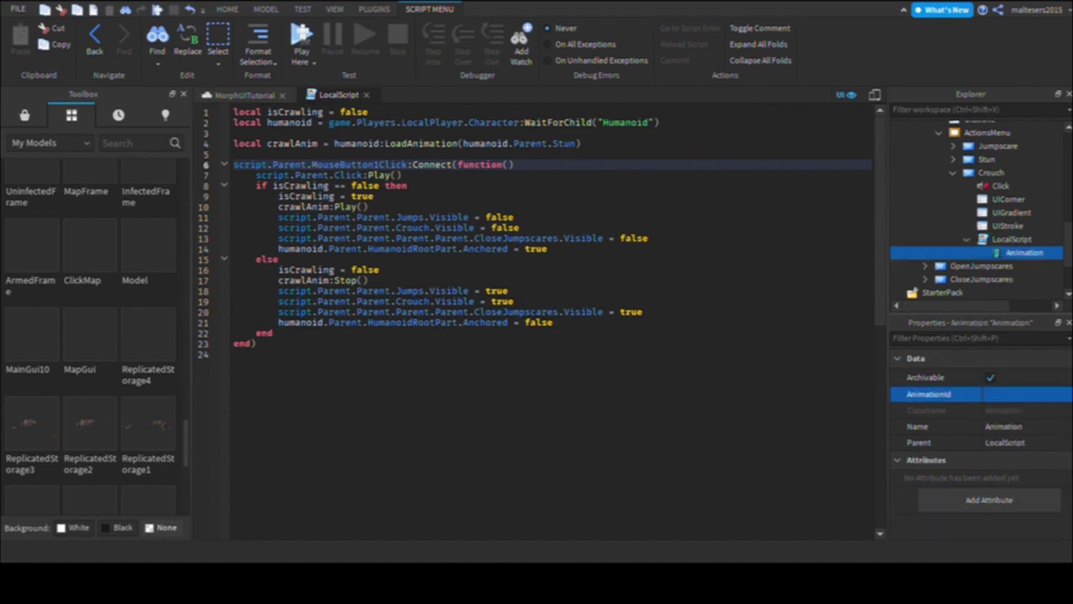
pyautogui.doubleClick(1025, 253)
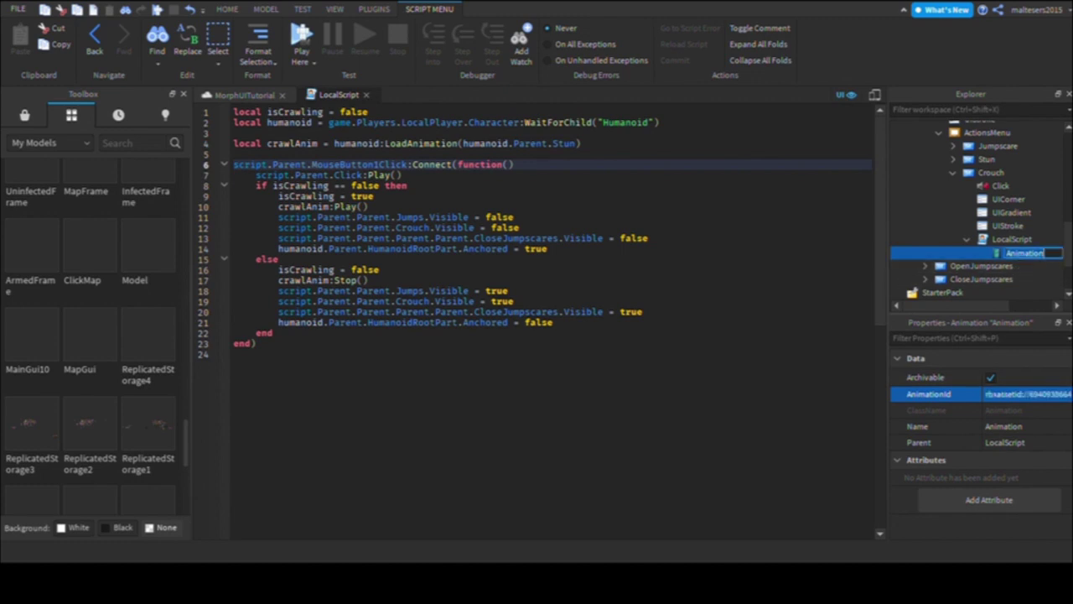
pyautogui.write('CrawlAnimation')
pyautogui.press('Return')
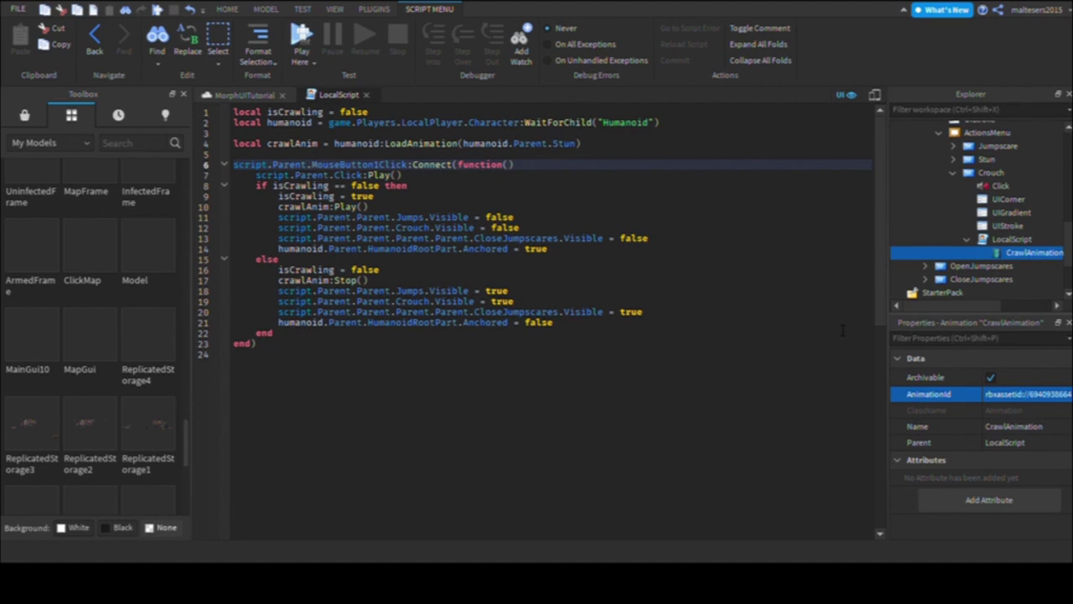
pyautogui.moveTo(411, 443); pyautogui.dragTo(233, 122)
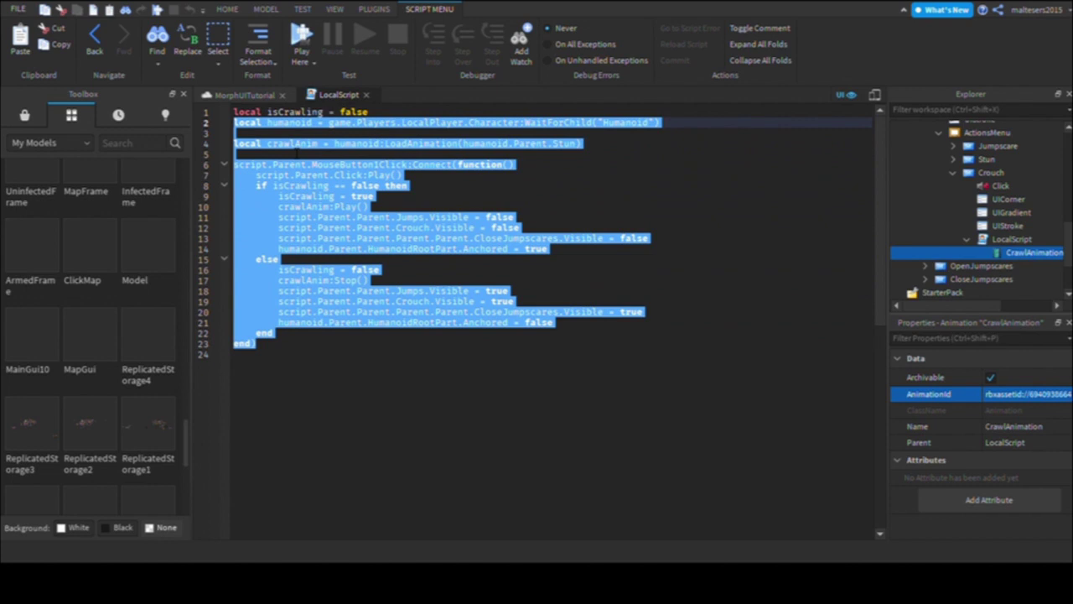
pyautogui.click(297, 144)
pyautogui.moveTo(257, 345); pyautogui.dragTo(234, 164)
pyautogui.hotkey('shift', 'Up')
pyautogui.hotkey('shift', 'Up')
pyautogui.hotkey('shift', 'Down')
pyautogui.hotkey('shift', 'Down')
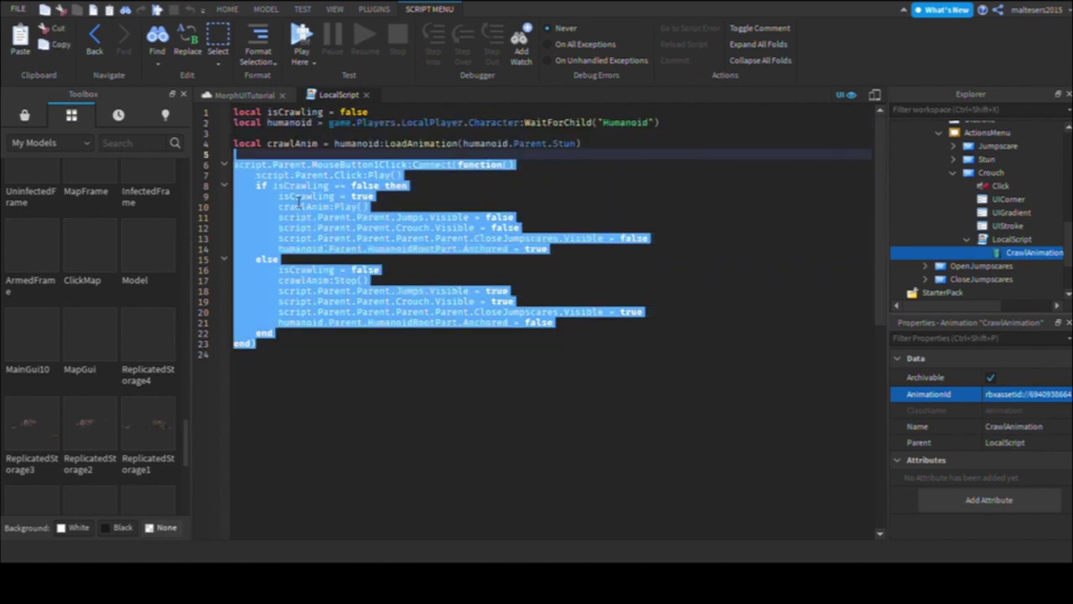
pyautogui.click(268, 175)
pyautogui.click(709, 144)
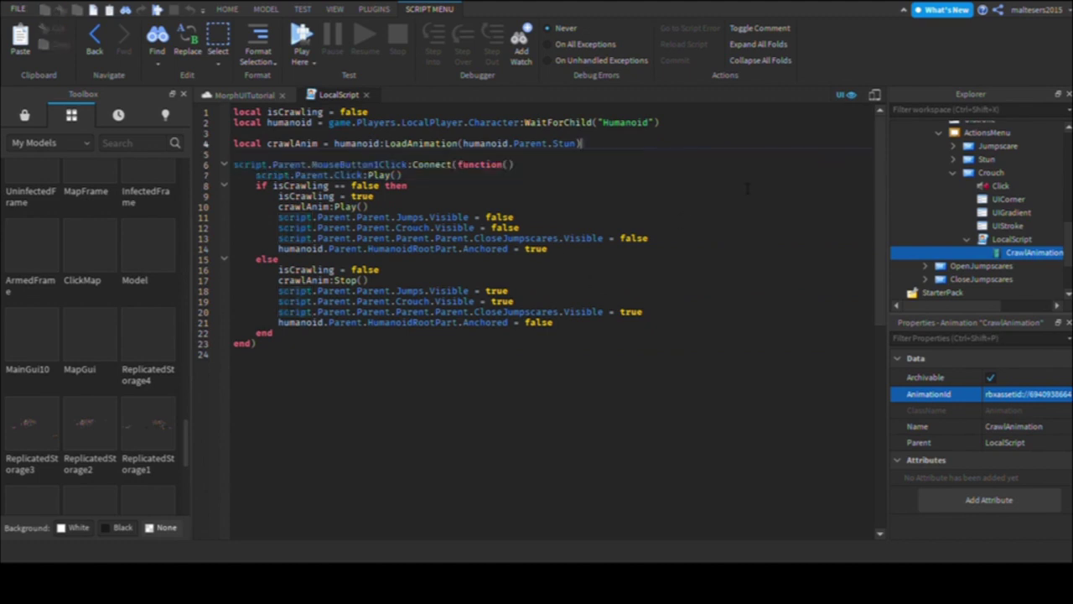
pyautogui.press('Up')
pyautogui.press('Up')
pyautogui.press('End')
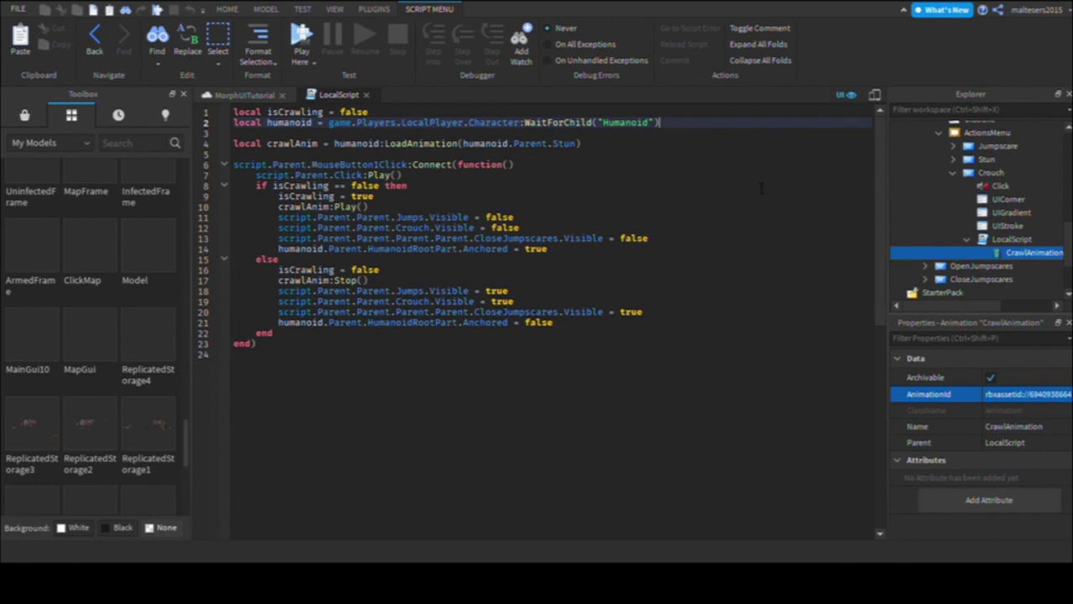
# Step: Replace the LoadAnimation argument in the crawlAnim line with script:WaitForChild("CrawlAnimation")
pyautogui.moveTo(576, 143); pyautogui.dragTo(463, 143)
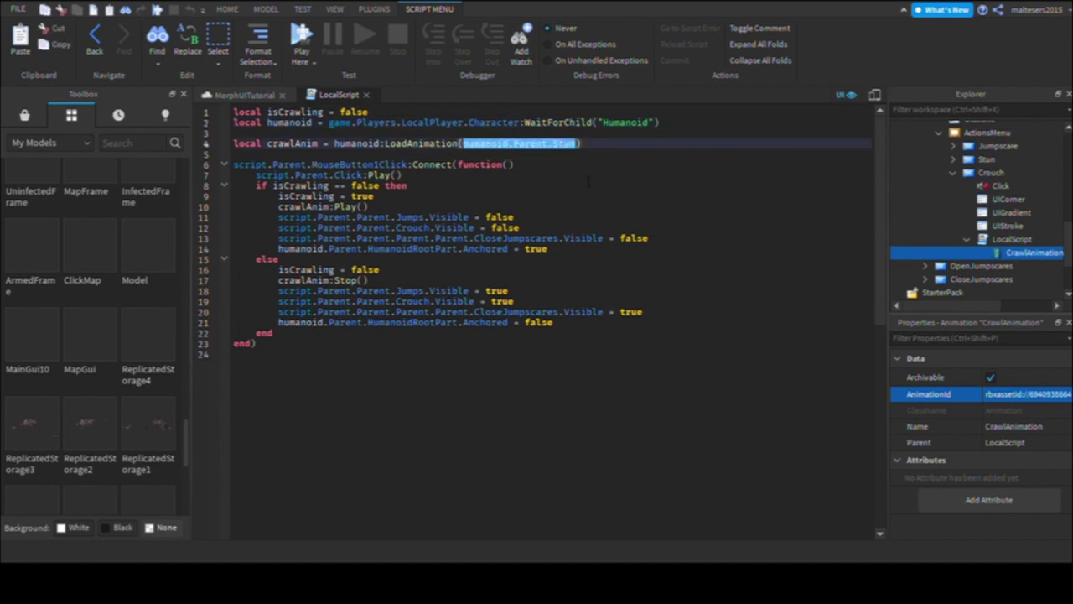
pyautogui.write('script')
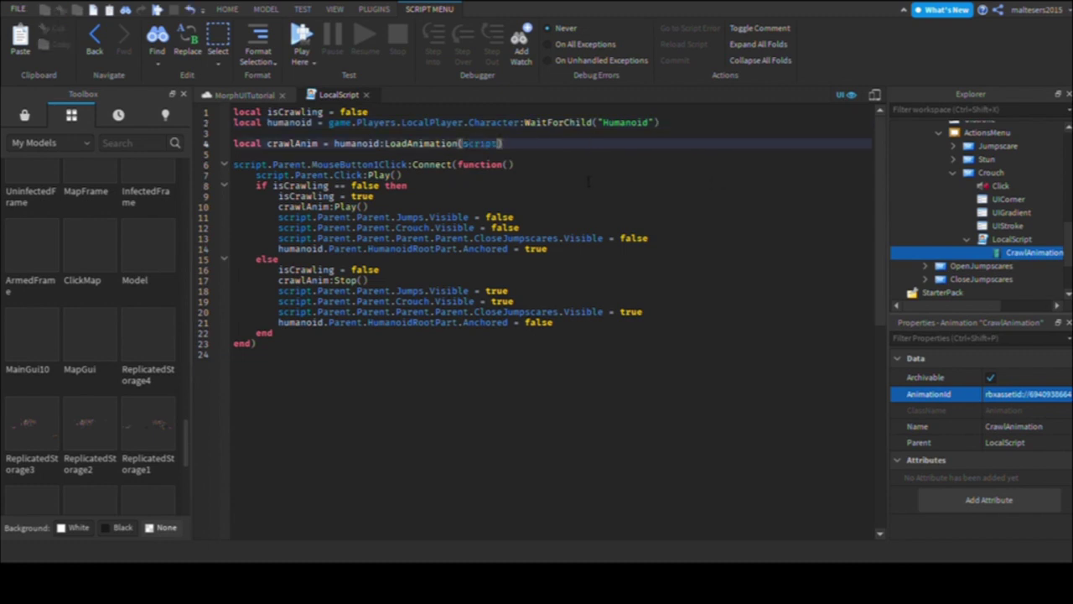
pyautogui.write(':WaitForChild()')
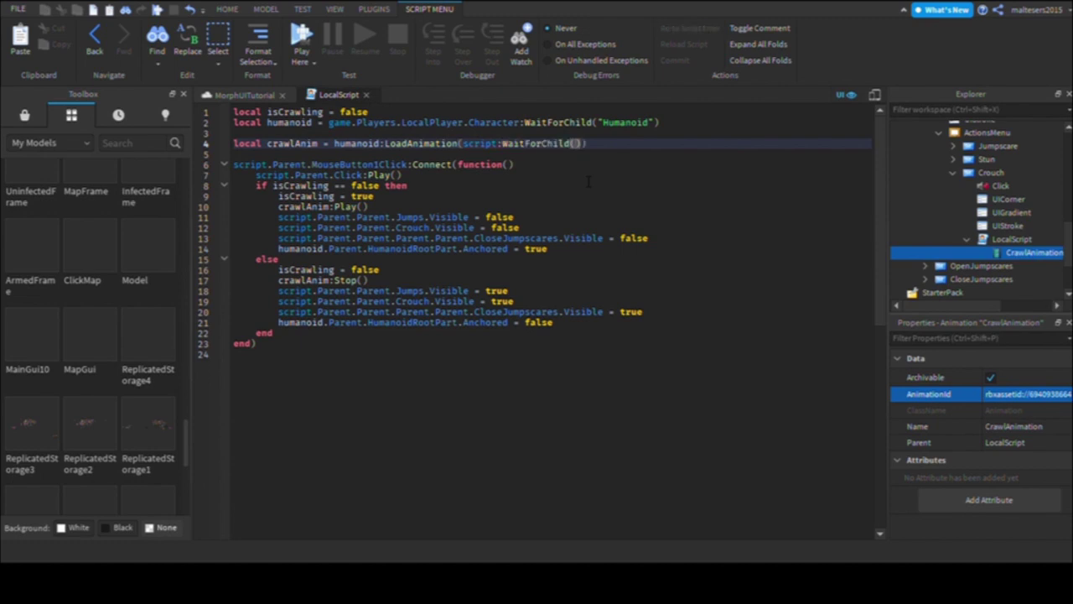
pyautogui.write('"CrawlAnimation"')
pyautogui.press('Down')
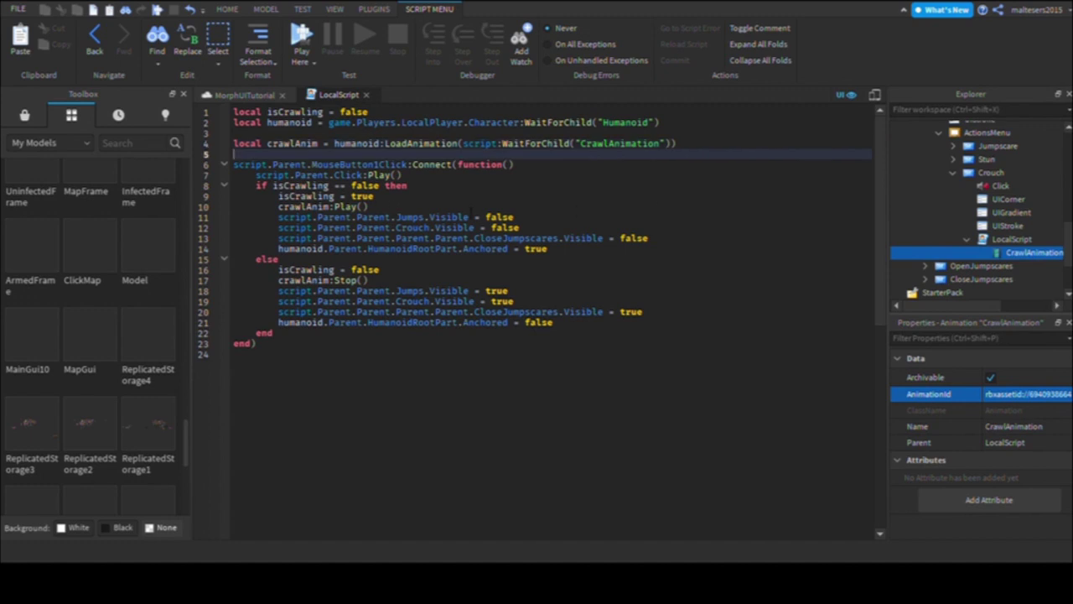
# Step: Add an empty humanoid.Running:Connect(function(speed) handler between the crawlAnim line and the MouseButton1Click function
pyautogui.press('Return')
pyautogui.press('Return')
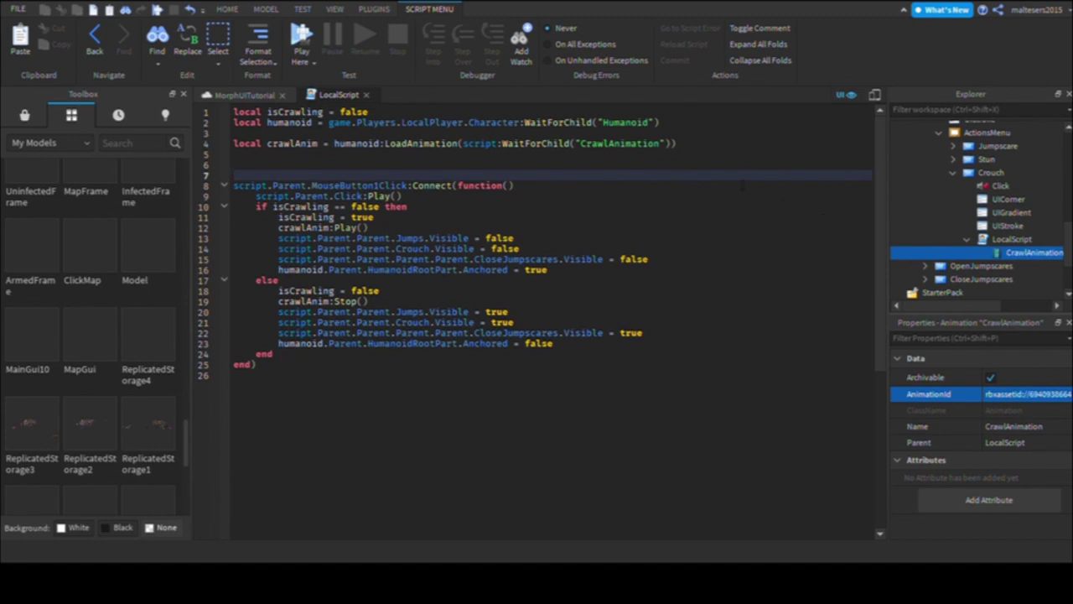
pyautogui.click(742, 144)
pyautogui.press('Down')
pyautogui.press('Down')
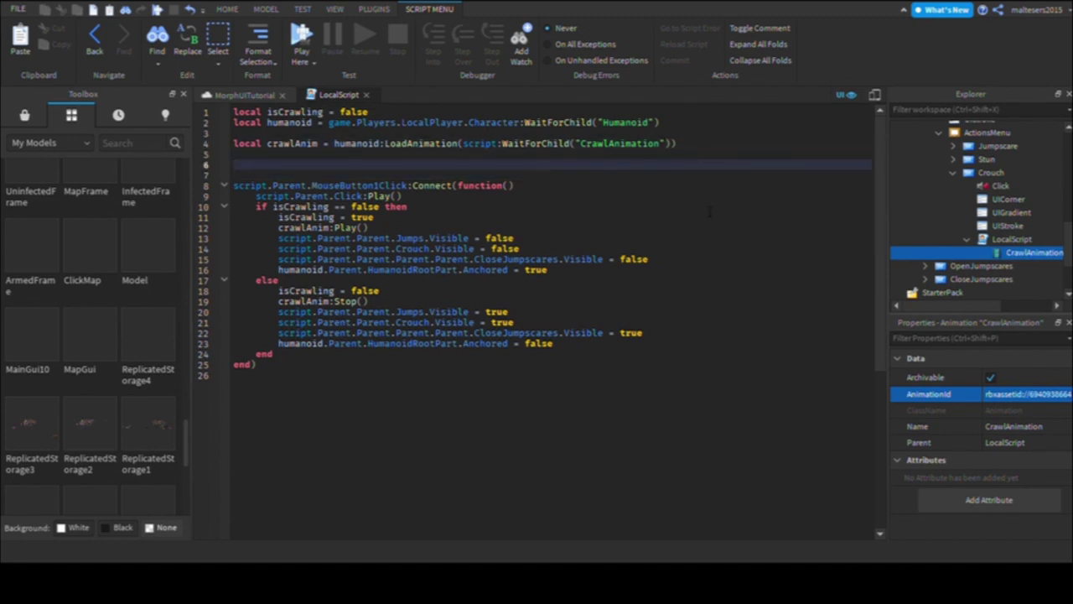
pyautogui.write('humanoid.')
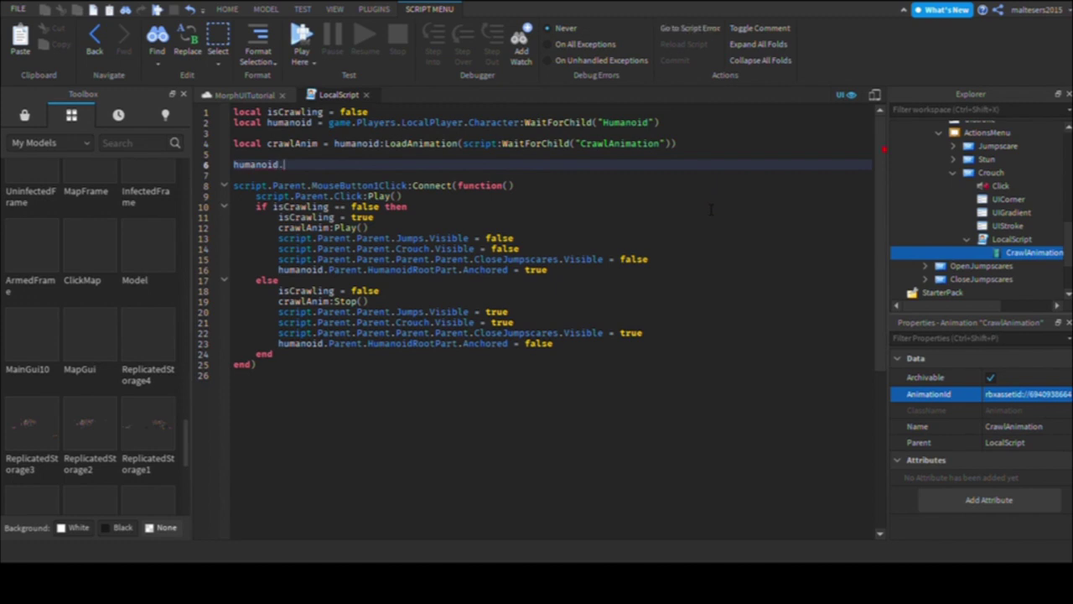
pyautogui.write('Running:Connect(f')
pyautogui.press('BackSpace')
pyautogui.press('BackSpace')
pyautogui.write('(f')
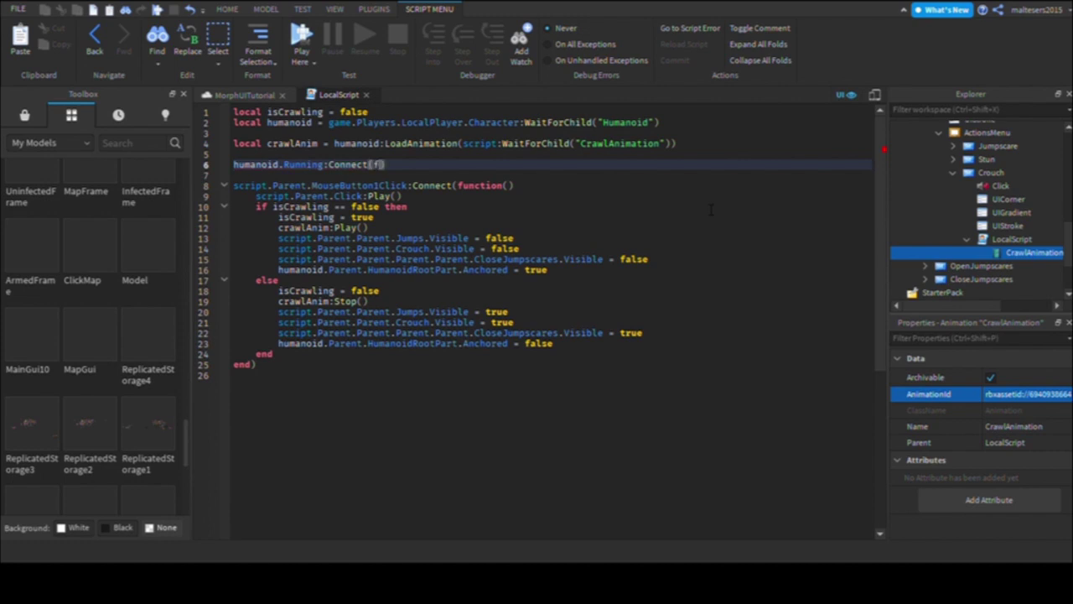
pyautogui.write('unction(speed')
pyautogui.press('Return')
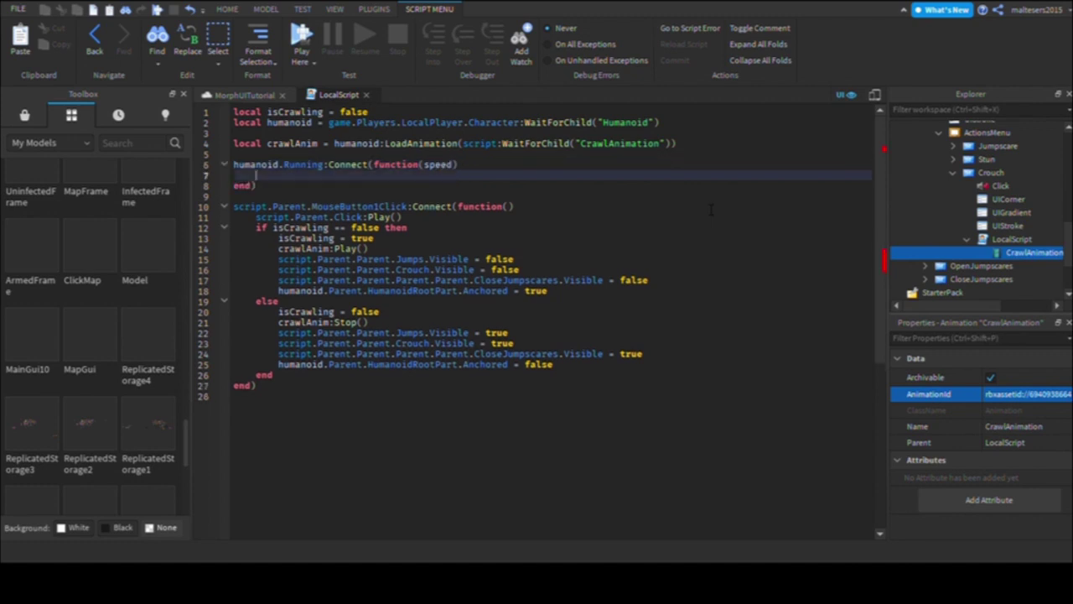
# Step: Add an if speed > 0 then block containing crawlAnim:AdjustSpeed(1) inside the humanoid.Running function
pyautogui.write('if speed > 0 then')
pyautogui.press('Return')
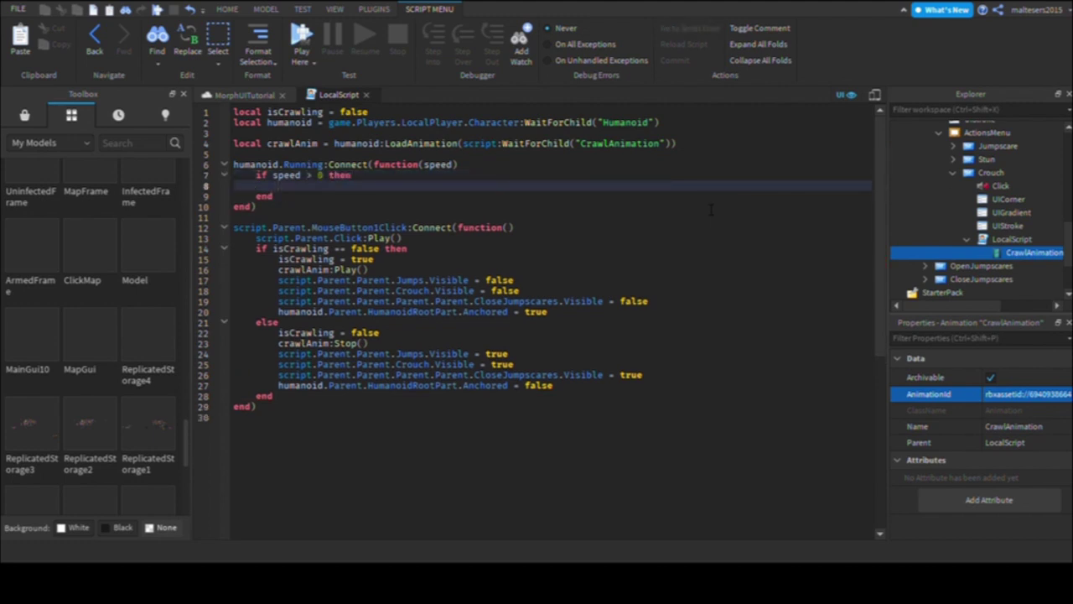
pyautogui.write('crawlAnim')
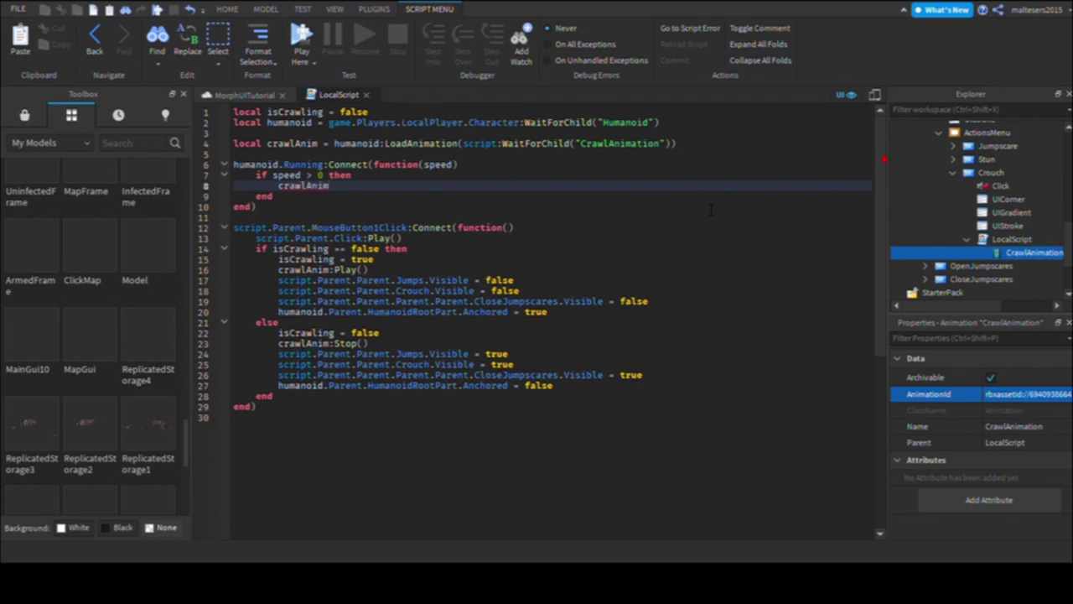
pyautogui.write(':A')
pyautogui.write('djust')
pyautogui.write('Speed')
pyautogui.write('(1)')
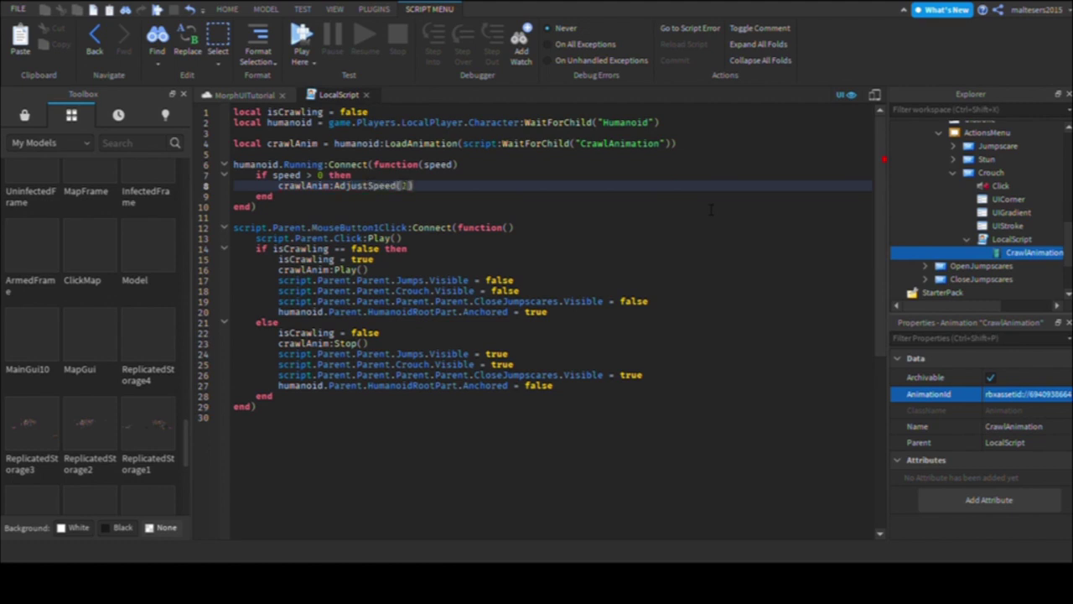
# Step: Add an else branch with crawlAnim:AdjustSpeed(0) to the speed check in the humanoid.Running function
pyautogui.press('Return')
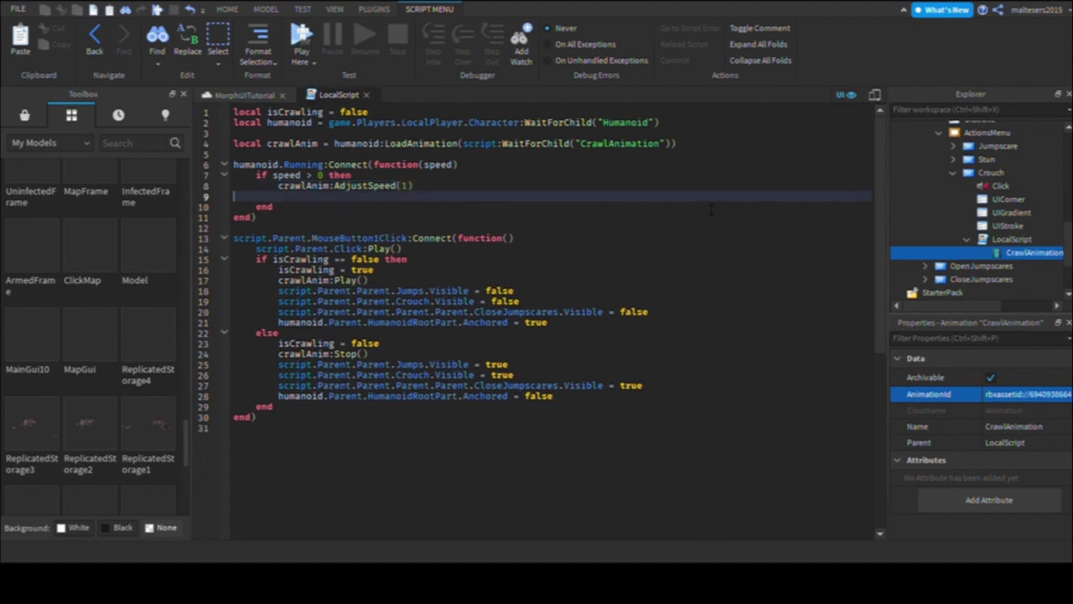
pyautogui.write('else')
pyautogui.press('Return')
pyautogui.write('c')
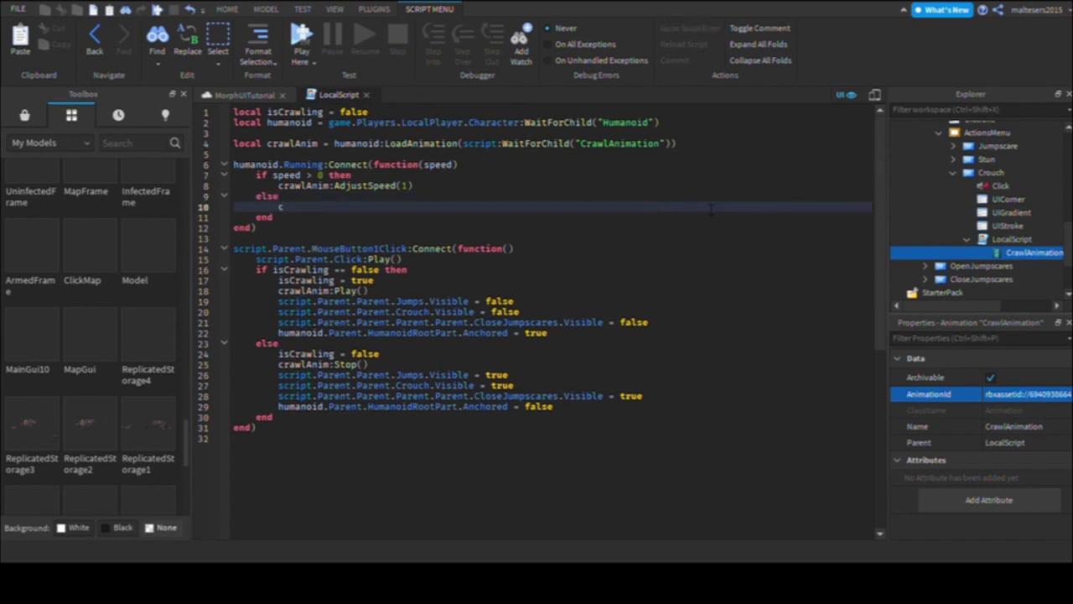
pyautogui.write('rawlAnim:')
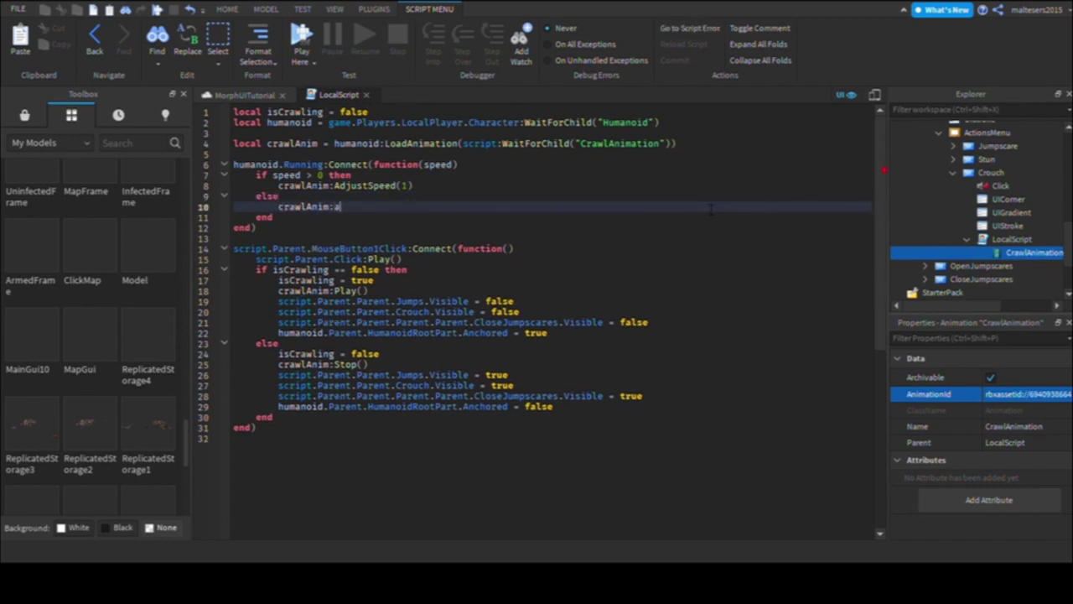
pyautogui.write('AdjustSpeed(0)')
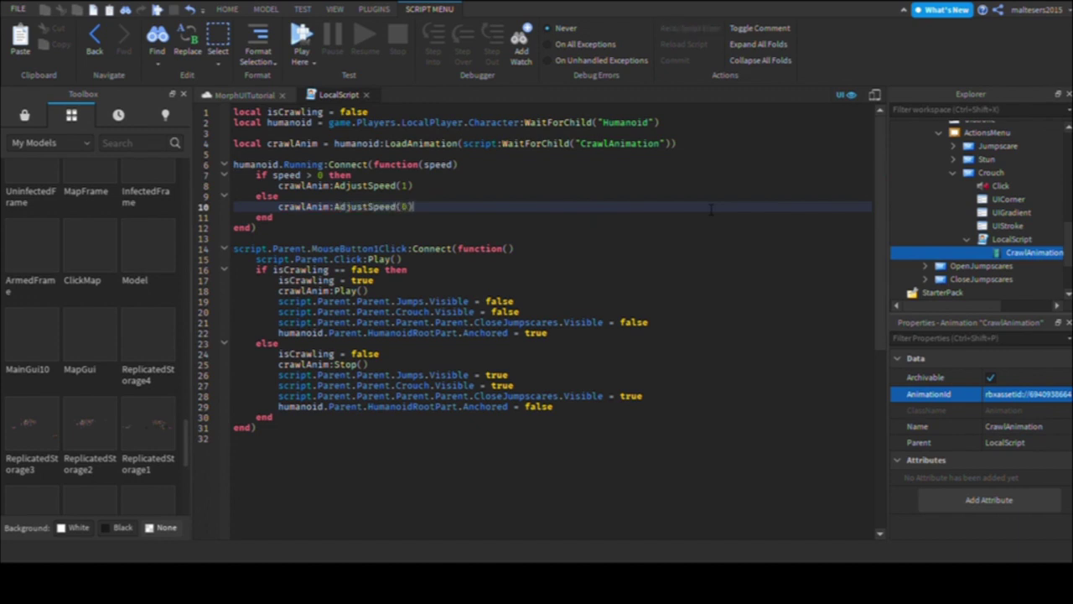
# Step: Insert crawlAnim:AdjustSpeed(0) directly after crawlAnim:Play() in the MouseButton1Click function
pyautogui.press('Down')
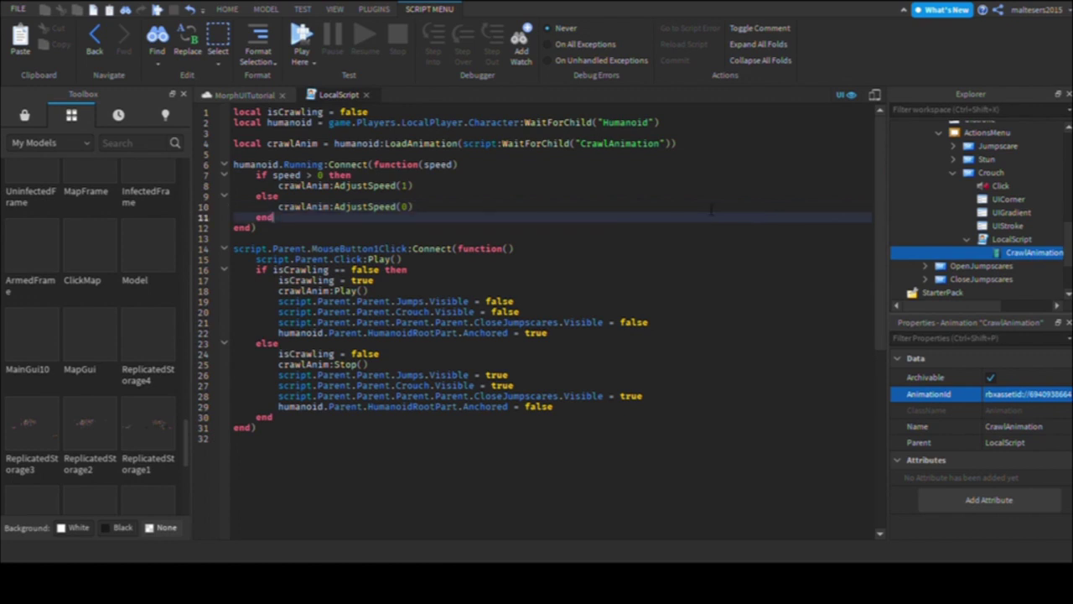
pyautogui.press('Down')
pyautogui.press('Down')
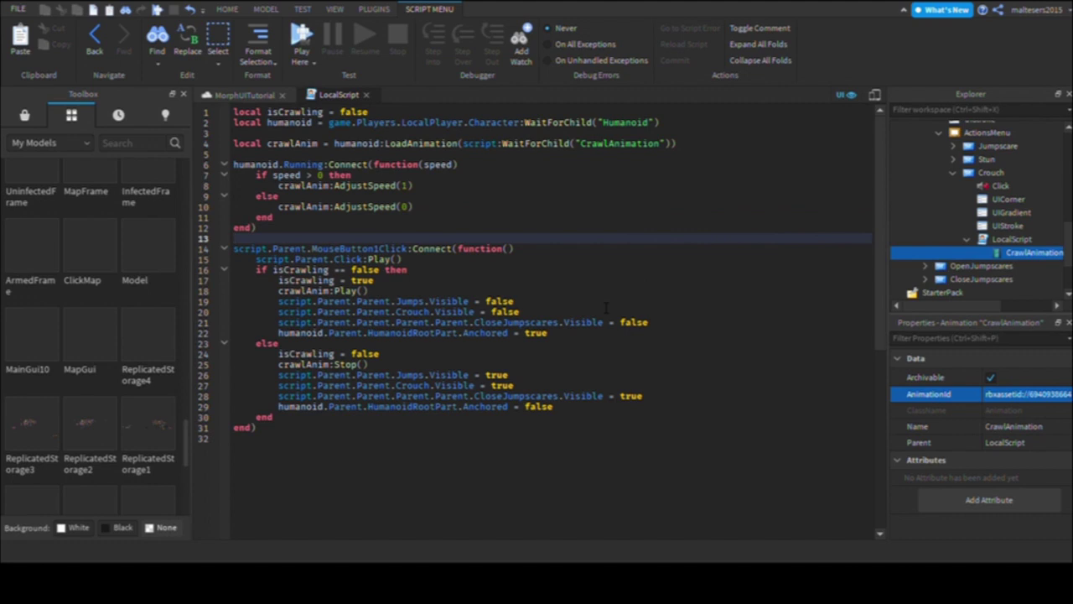
pyautogui.press('Down')
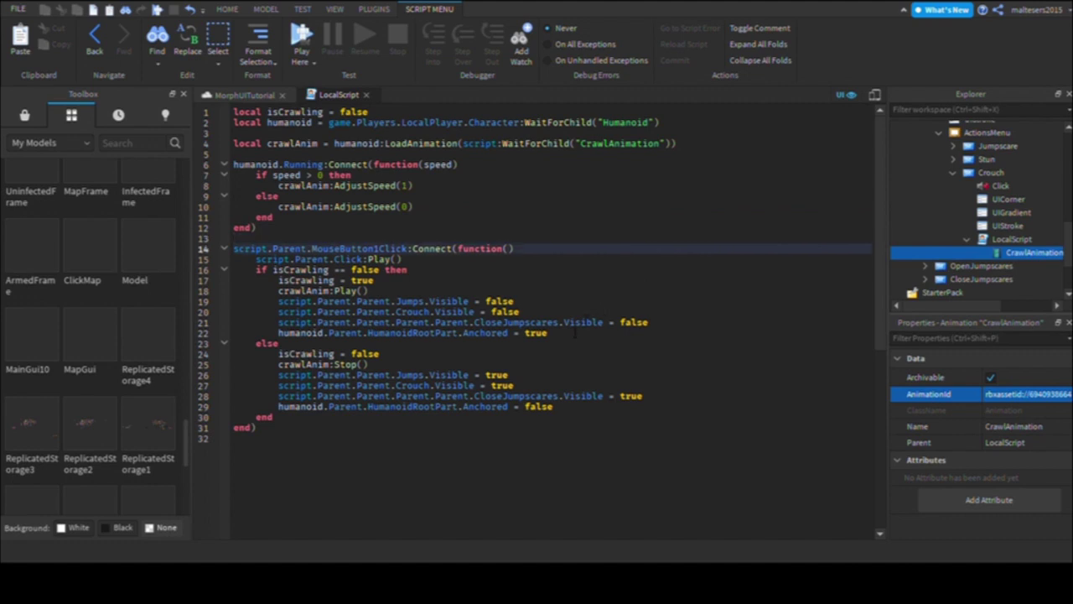
pyautogui.press('Down')
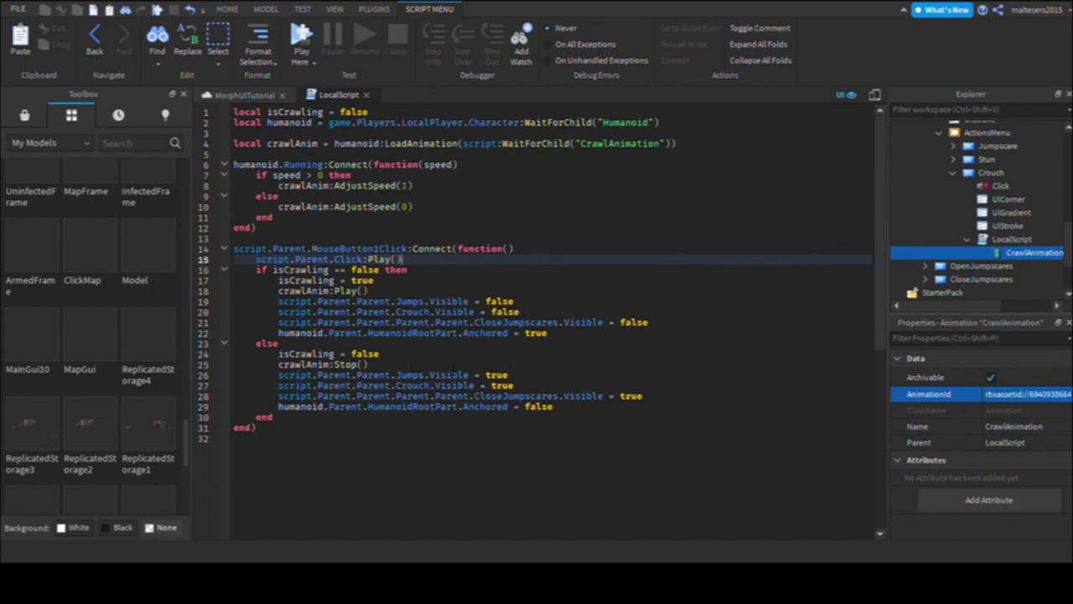
pyautogui.press('Down')
pyautogui.press('Down')
pyautogui.press('Down')
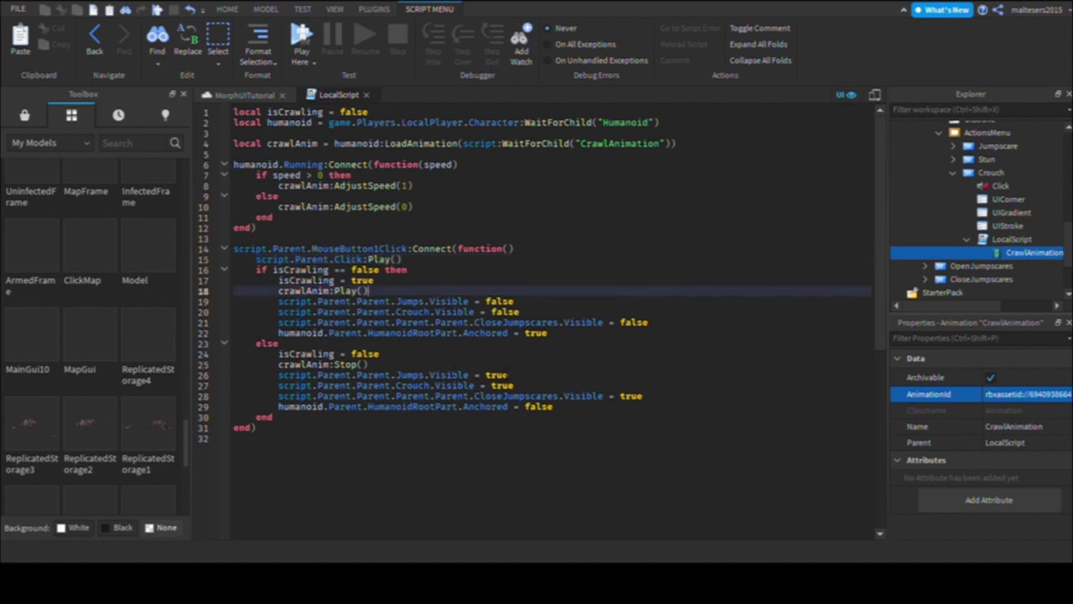
pyautogui.press('Return')
pyautogui.write('crawlAnim')
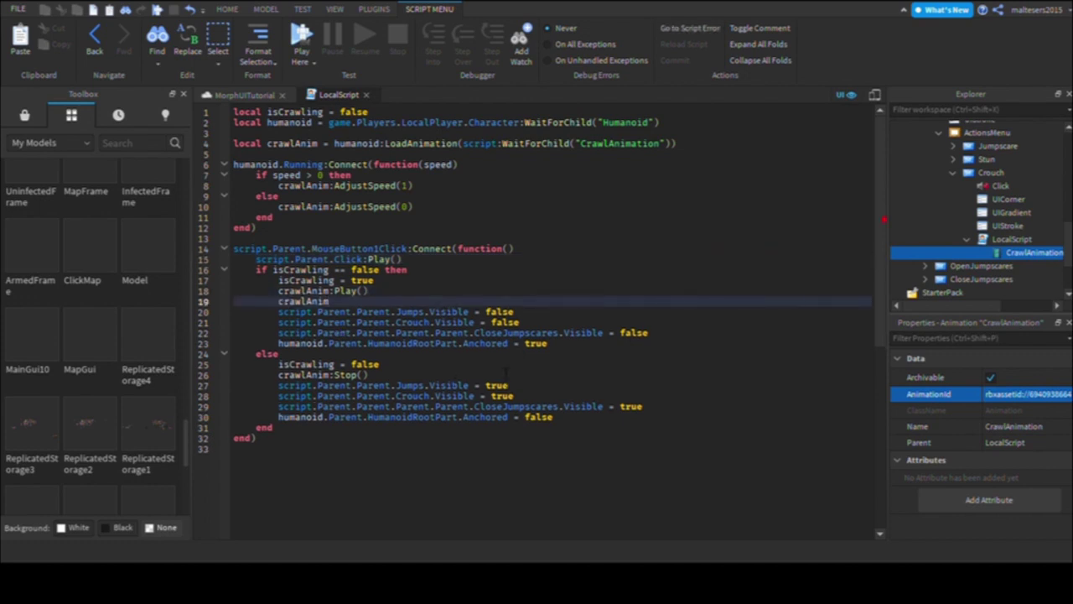
pyautogui.write(':AdjustSpeed(0')
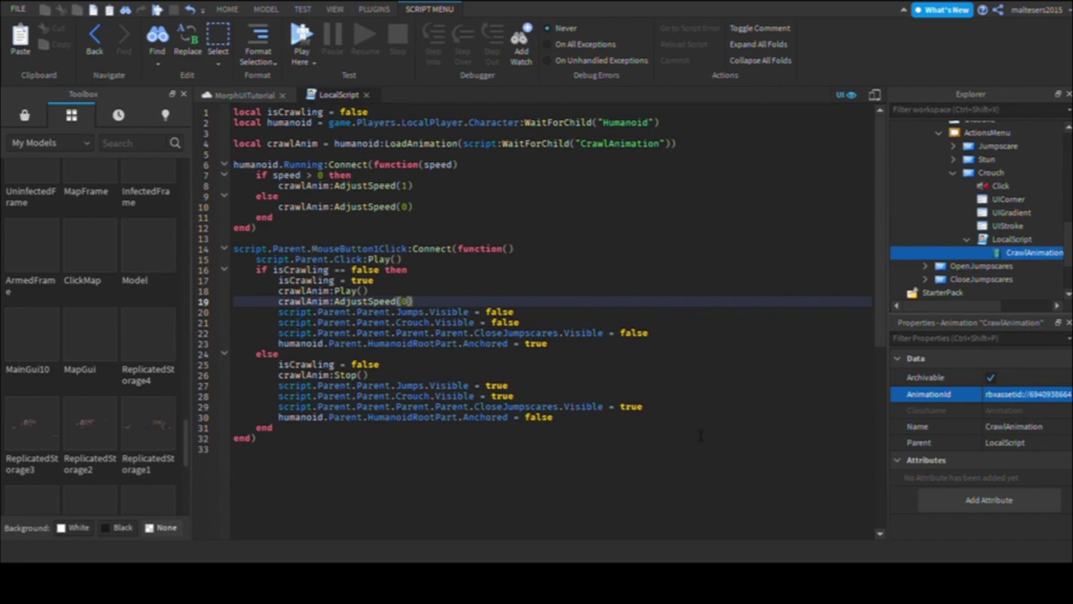
# Step: Replace the HumanoidRootPart.Anchored = true line with humanoid.WalkSpeed = 8 and humanoid.JumpPower = 15
pyautogui.moveTo(548, 344); pyautogui.dragTo(278, 343)
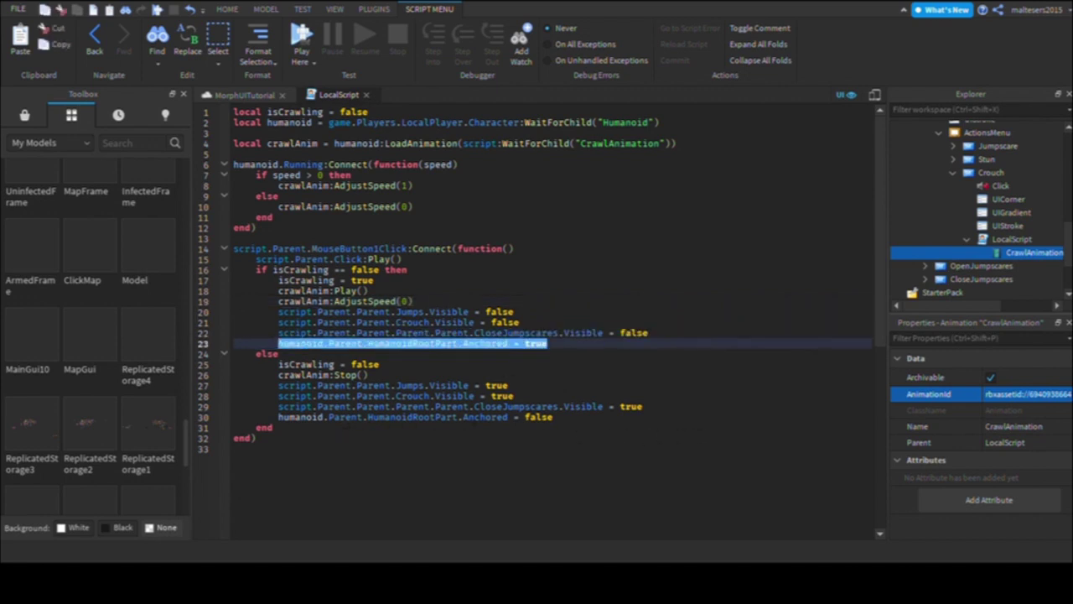
pyautogui.press('BackSpace')
pyautogui.write('humanoid.')
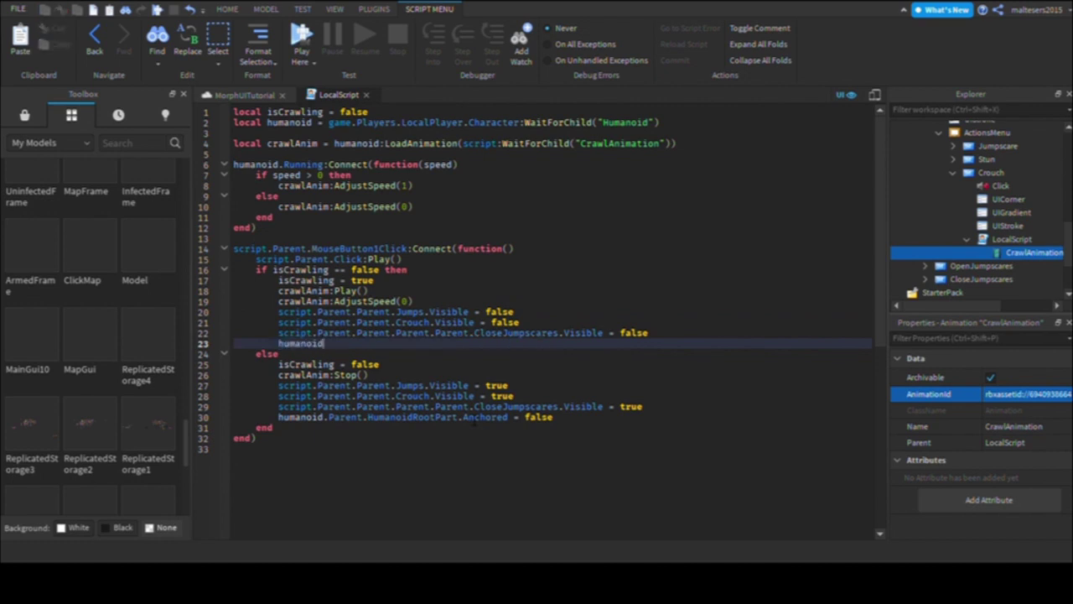
pyautogui.write('WalkSpeed = ')
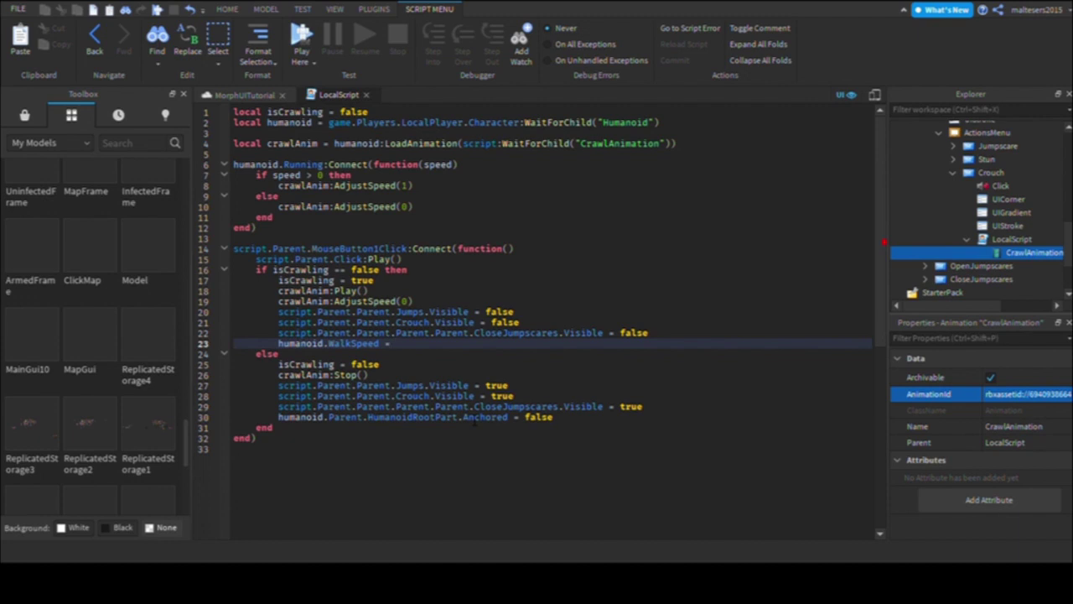
pyautogui.write('0')
pyautogui.press('Return')
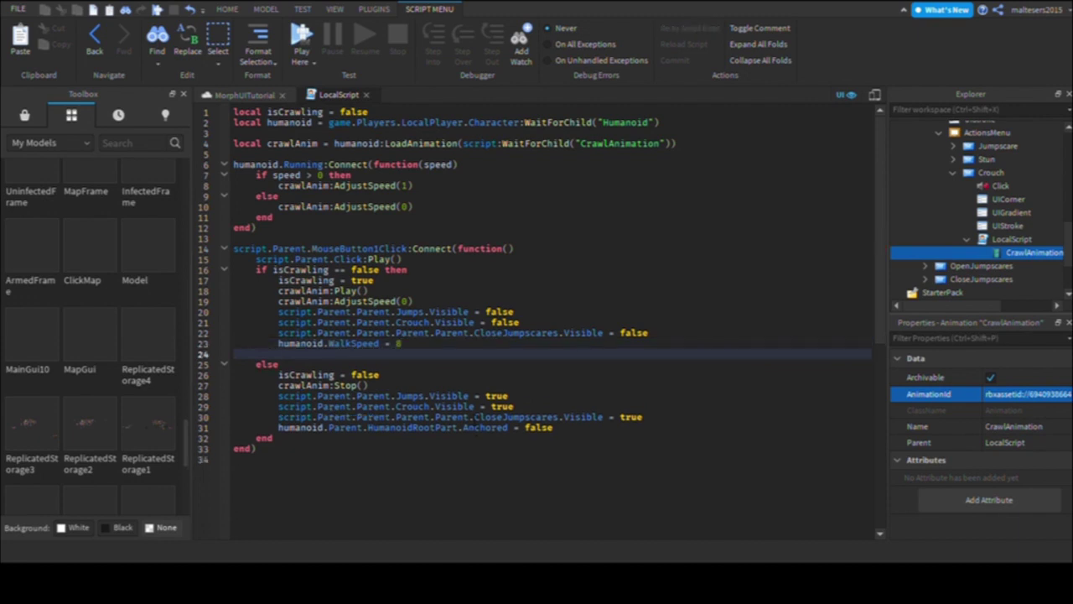
pyautogui.write('humanoid.JumpPower = ')
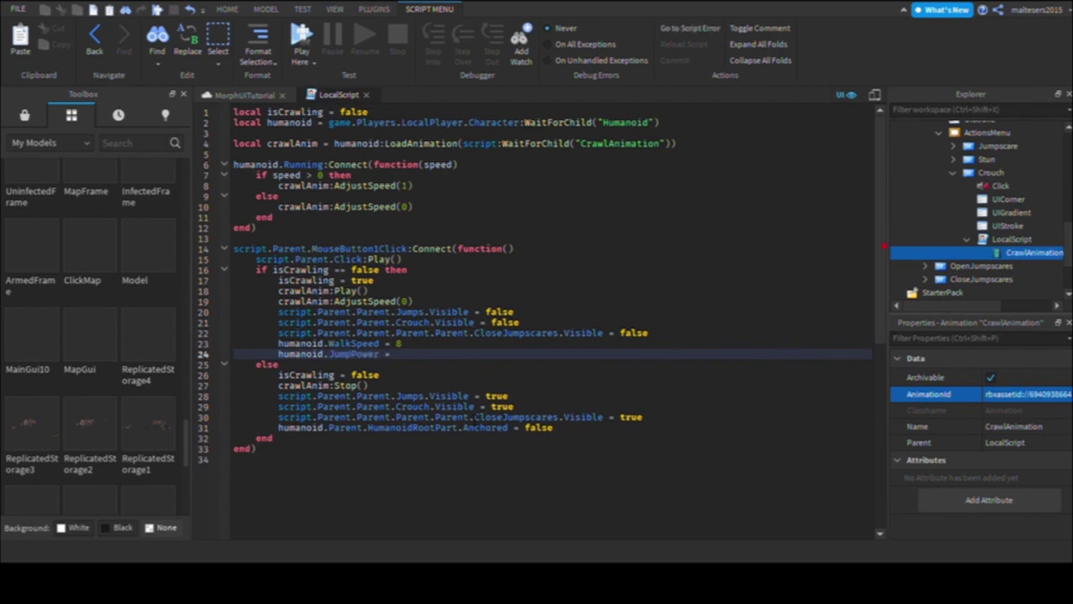
pyautogui.write('15')
# Step: Replace the Anchored = false line in the else branch with copied WalkSpeed and JumpPower lines, set to 13 and 25
pyautogui.click(531, 385)
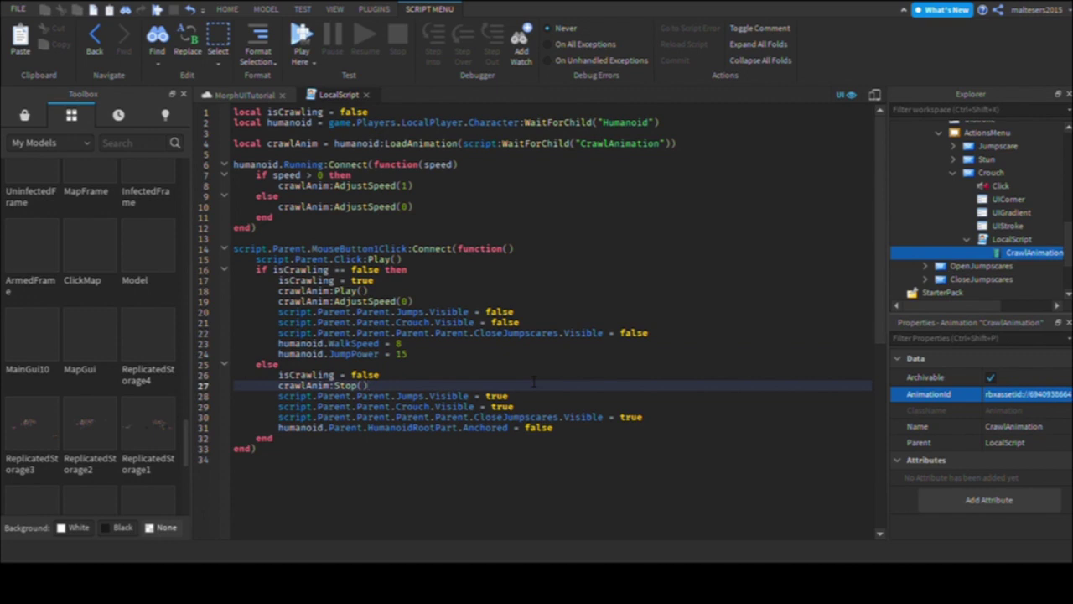
pyautogui.moveTo(415, 365); pyautogui.dragTo(260, 343)
pyautogui.click(331, 344)
pyautogui.moveTo(409, 354); pyautogui.dragTo(257, 344)
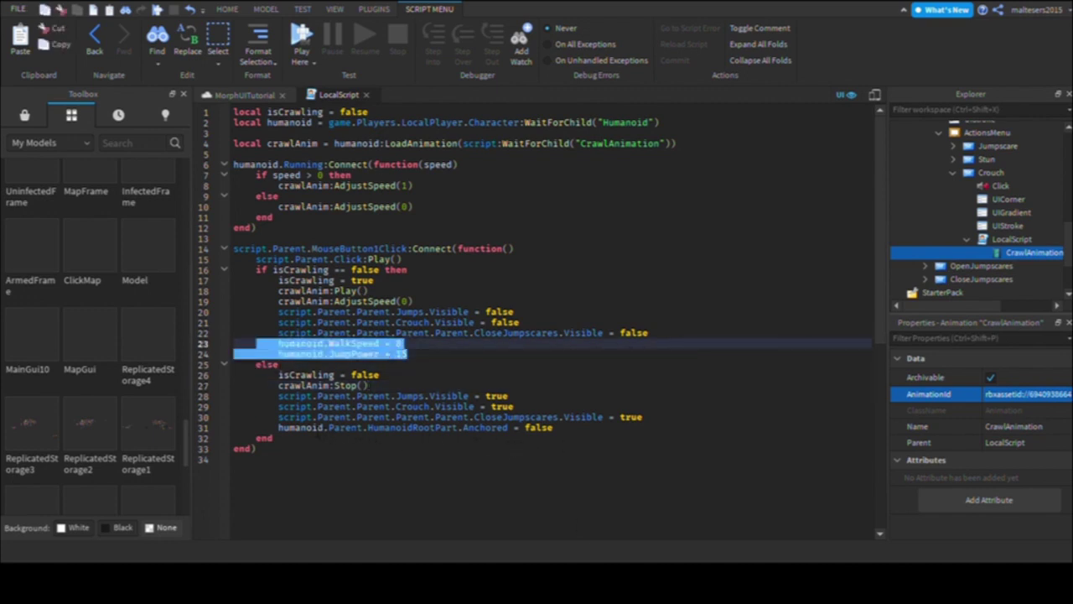
pyautogui.hotkey('ctrl', 'c')
pyautogui.moveTo(554, 428); pyautogui.dragTo(280, 427)
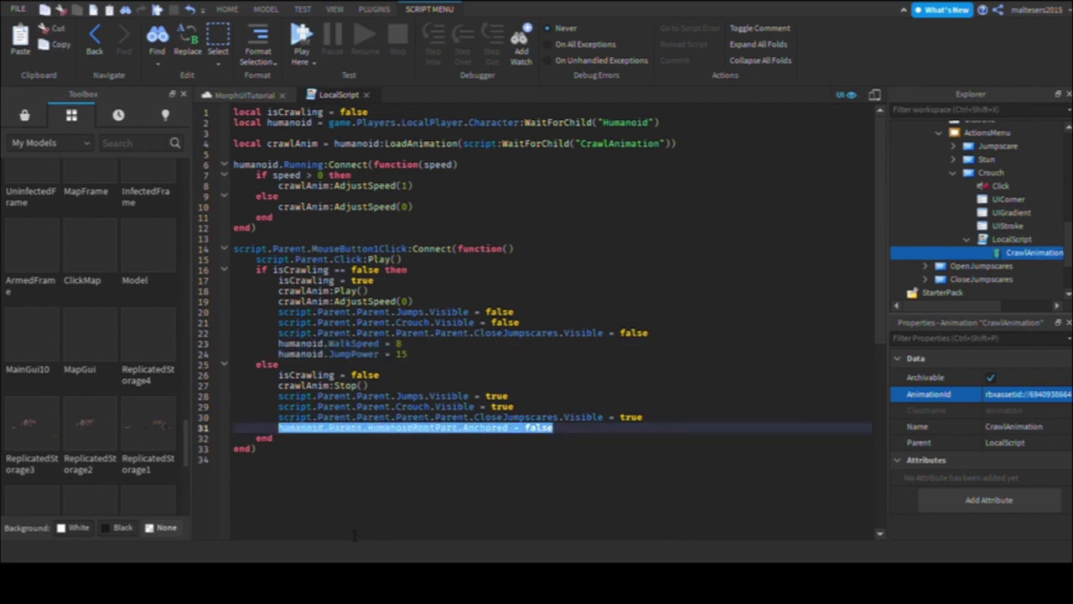
pyautogui.hotkey('ctrl', 'v')
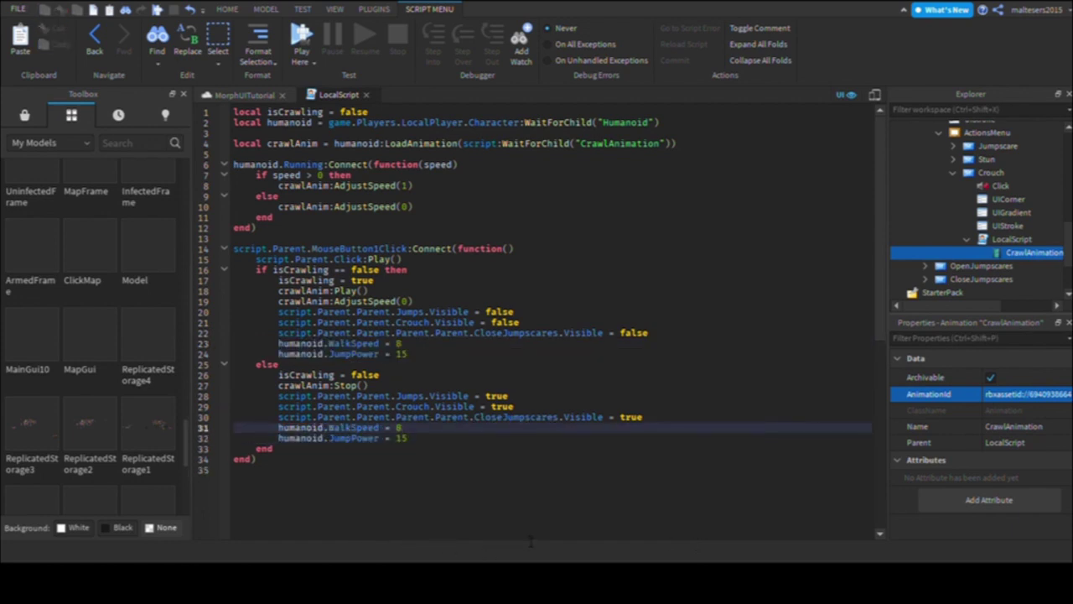
pyautogui.write('13')
pyautogui.press('Down')
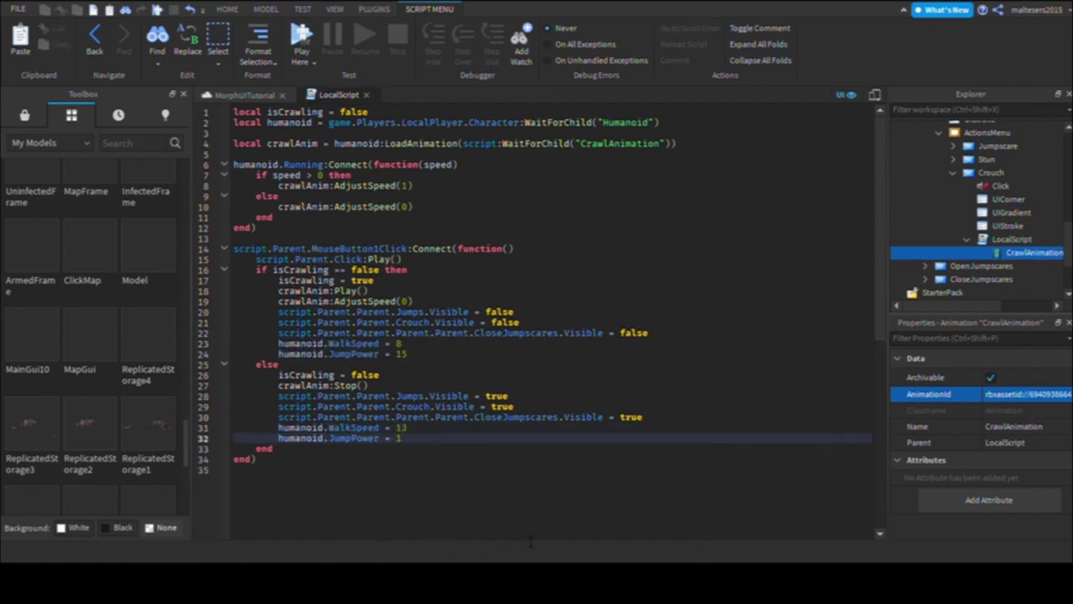
pyautogui.press('Up')
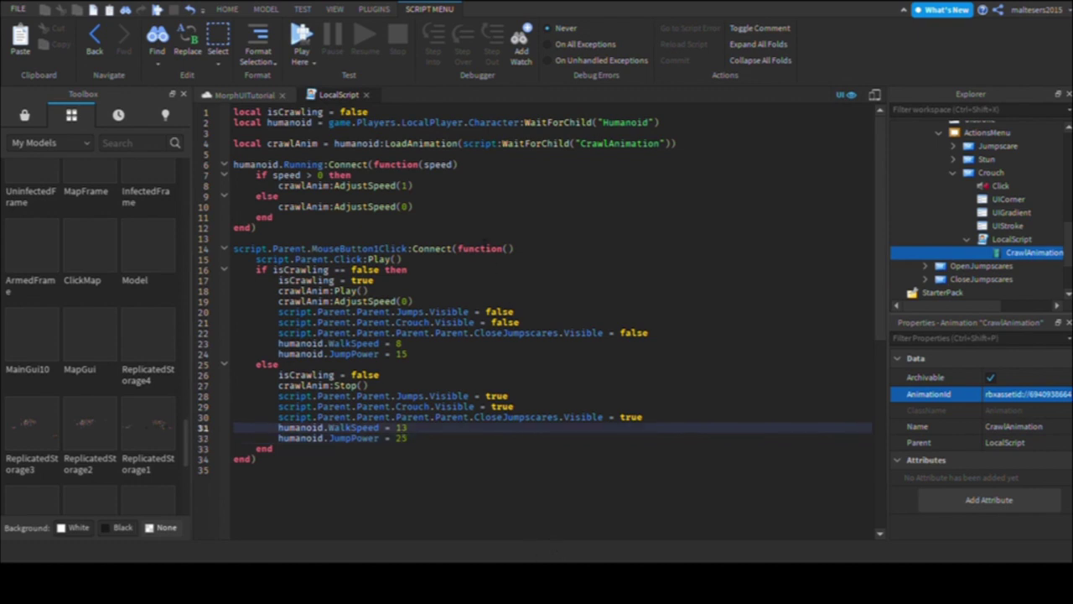
# Step: Close the script and check the WalkSpeed and JumpPower properties of the Alfis model's Humanoid
pyautogui.click(366, 95)
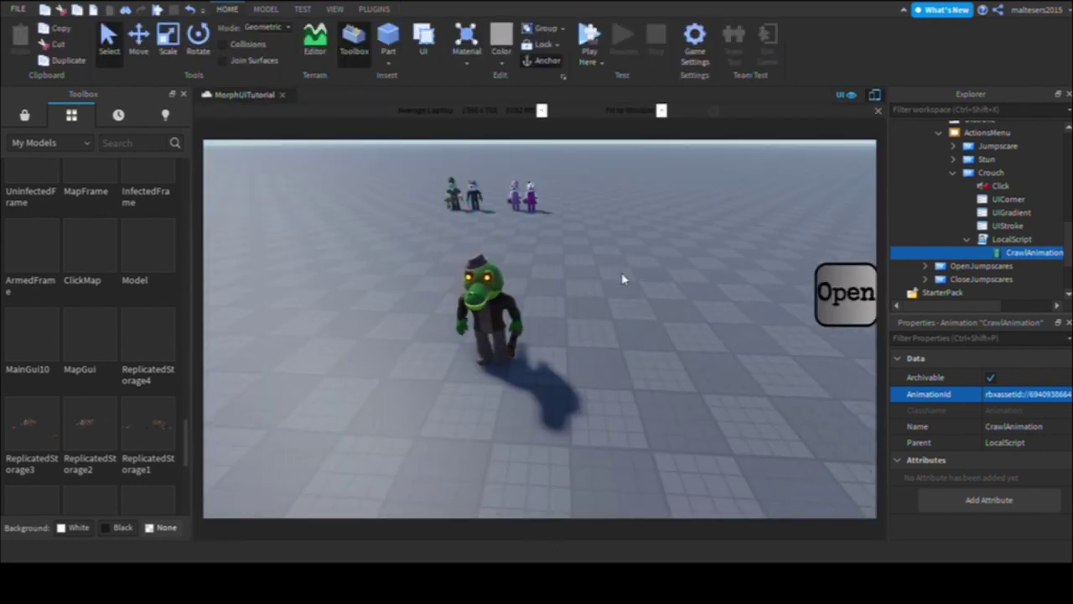
pyautogui.press('a')
pyautogui.click(952, 173)
pyautogui.moveTo(741, 435); pyautogui.dragTo(772, 429, button='right')
pyautogui.click(741, 435)
pyautogui.click(912, 128)
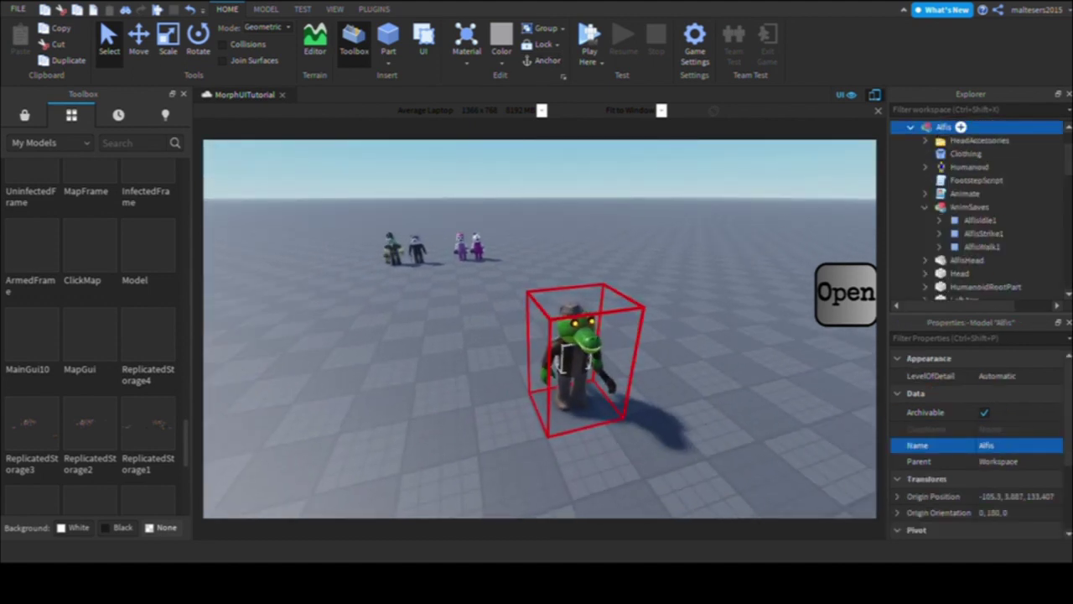
pyautogui.click(970, 167)
pyautogui.scroll(-5, 977, 444)
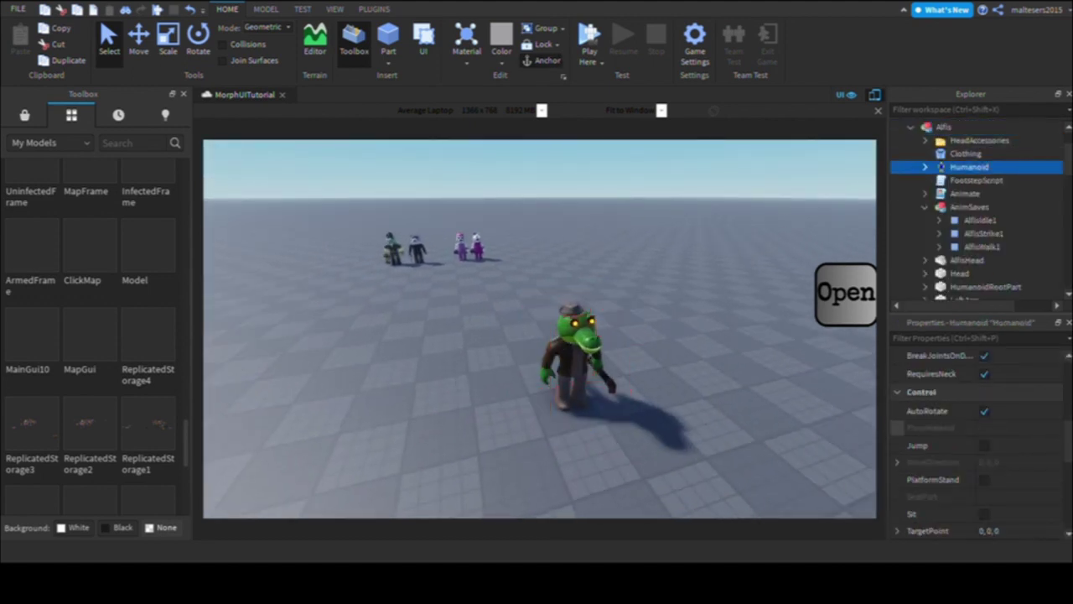
pyautogui.scroll(-3, 977, 470)
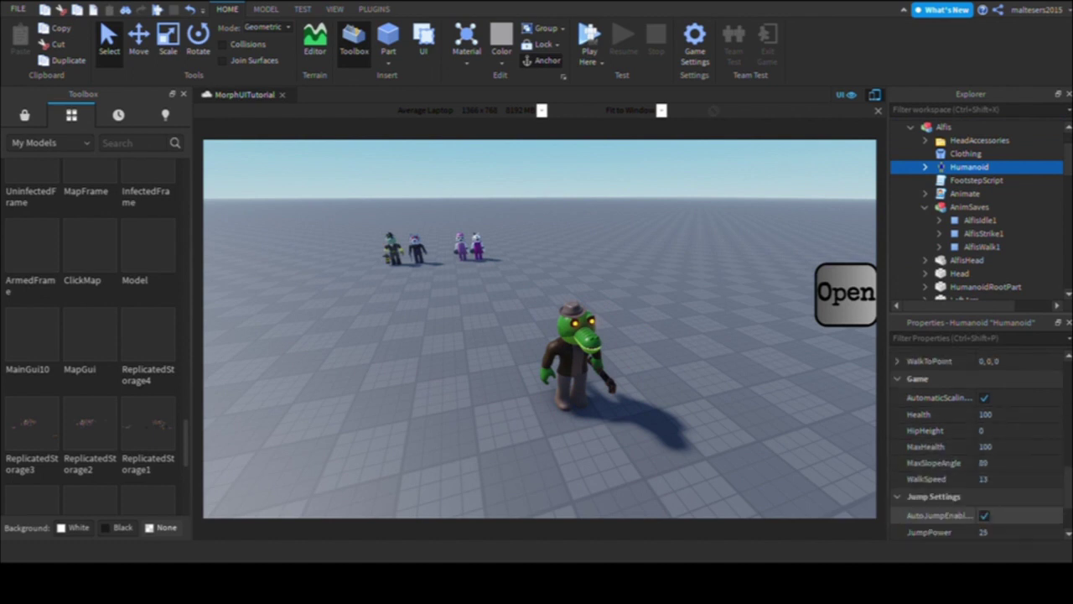
# Step: Insert a new folder into ReplicatedStorage and rename it Morphs
pyautogui.moveTo(822, 493); pyautogui.dragTo(730, 484, button='right')
pyautogui.click(559, 362)
pyautogui.scroll(-10, 976, 171)
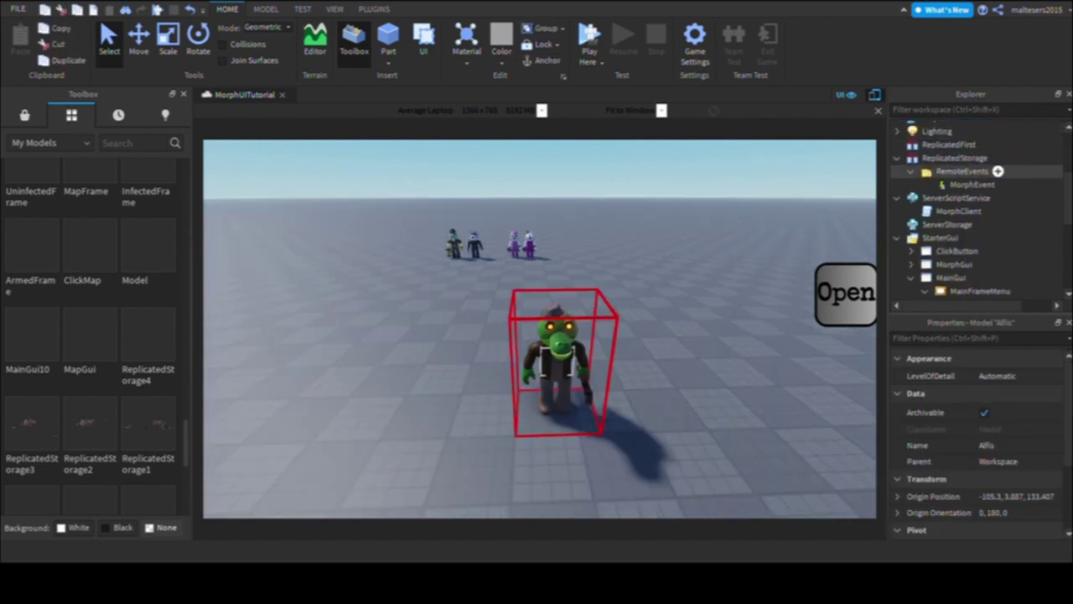
pyautogui.click(994, 157)
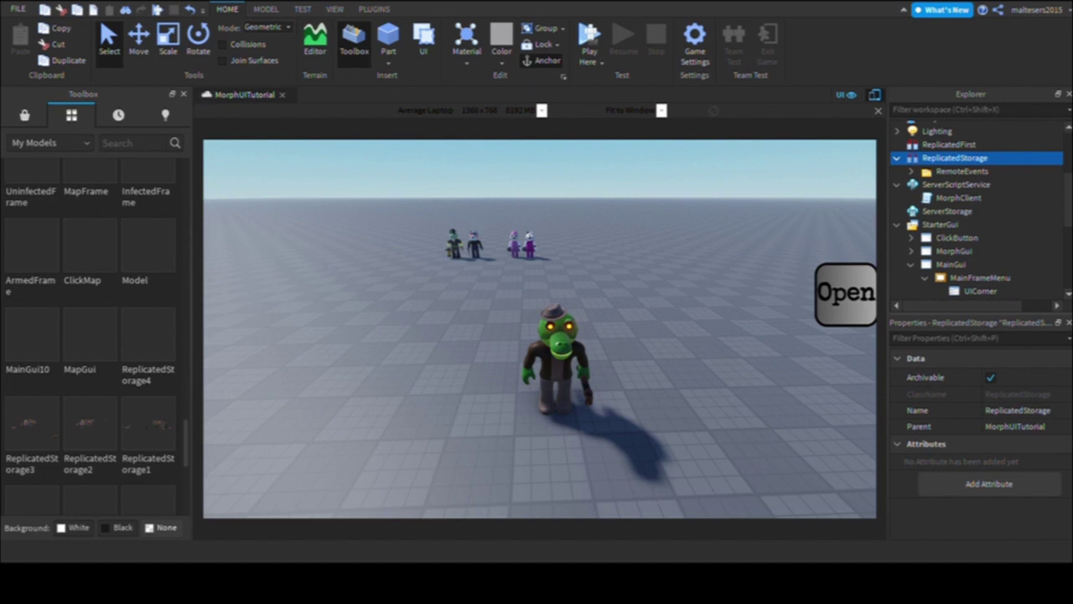
pyautogui.click(972, 145)
pyautogui.click(964, 184)
pyautogui.click(950, 171)
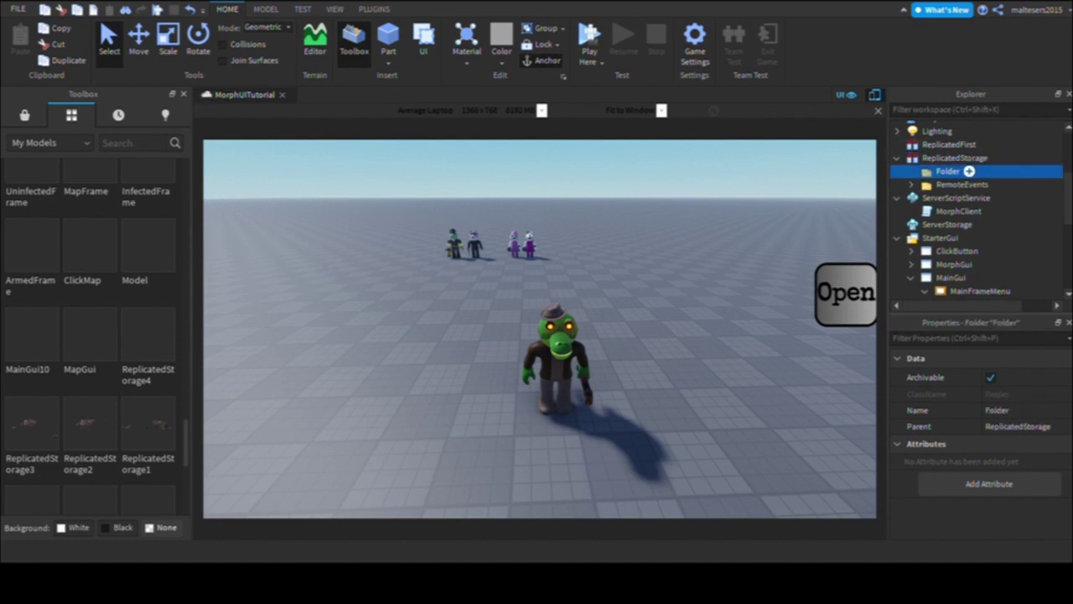
pyautogui.press('F2')
pyautogui.write('Morphs')
pyautogui.press('BackSpace')
pyautogui.press('BackSpace')
pyautogui.press('BackSpace')
pyautogui.press('BackSpace')
pyautogui.press('Return')
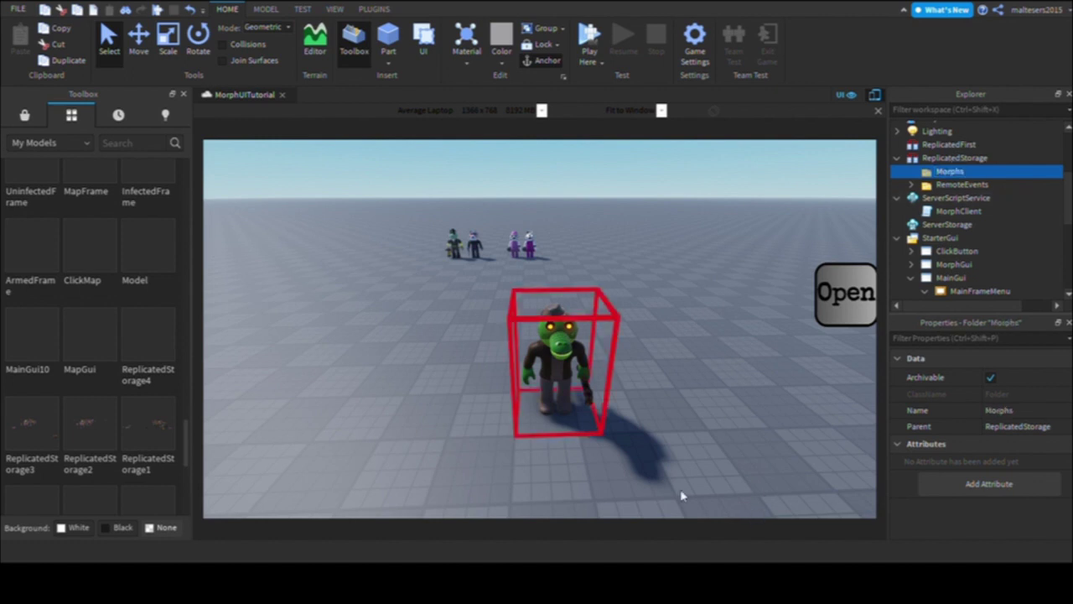
# Step: Move the Alfis model from Workspace into the Morphs folder in ReplicatedStorage
pyautogui.click(559, 362)
pyautogui.moveTo(946, 128); pyautogui.dragTo(971, 249)
# Step: Select the sounds in Workspace's Sounds folder, from TobiAmbience to WillowHitSound2, and review their playback properties
pyautogui.moveTo(579, 275)
pyautogui.mouseDown(button='right')
pyautogui.moveTo(599, 304)
pyautogui.moveTo(585, 290)
pyautogui.mouseUp(button='right')
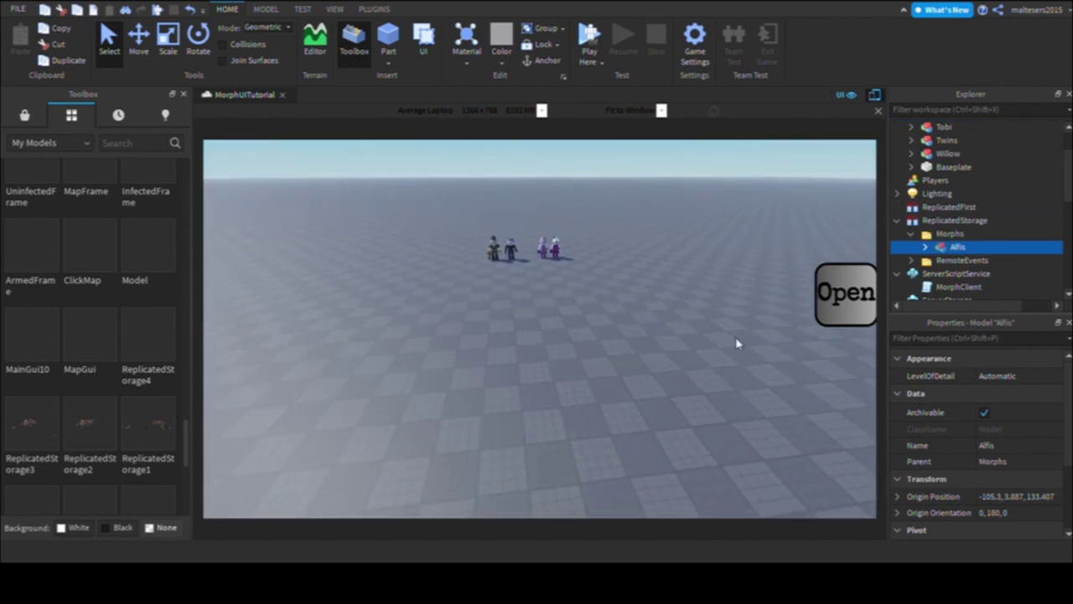
pyautogui.moveTo(737, 344); pyautogui.dragTo(752, 345)
pyautogui.scroll(2, 970, 154)
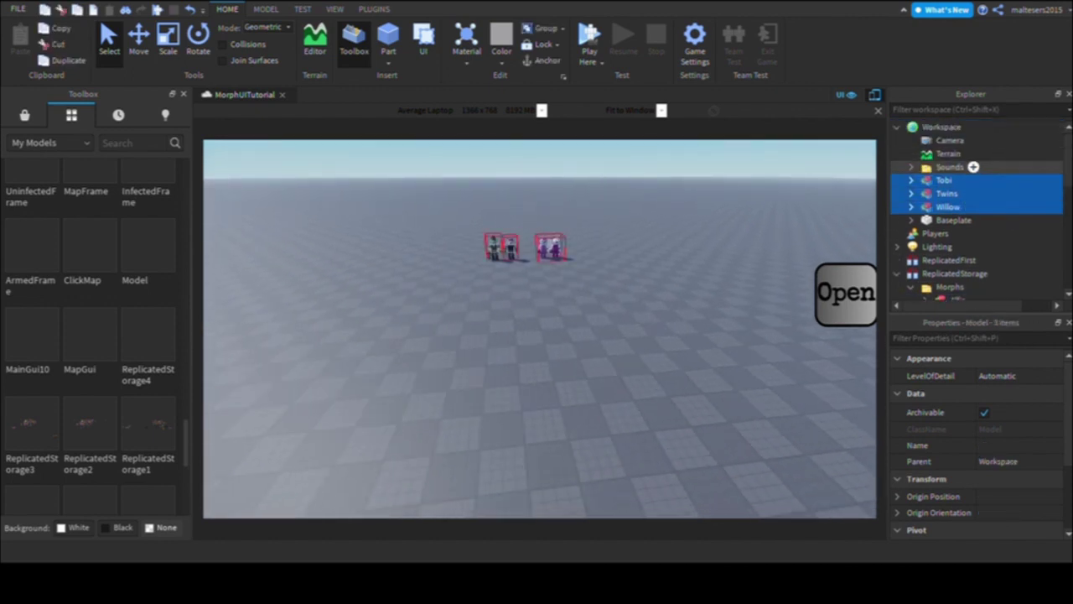
pyautogui.click(911, 167)
pyautogui.click(972, 180)
pyautogui.scroll(-3, 972, 196)
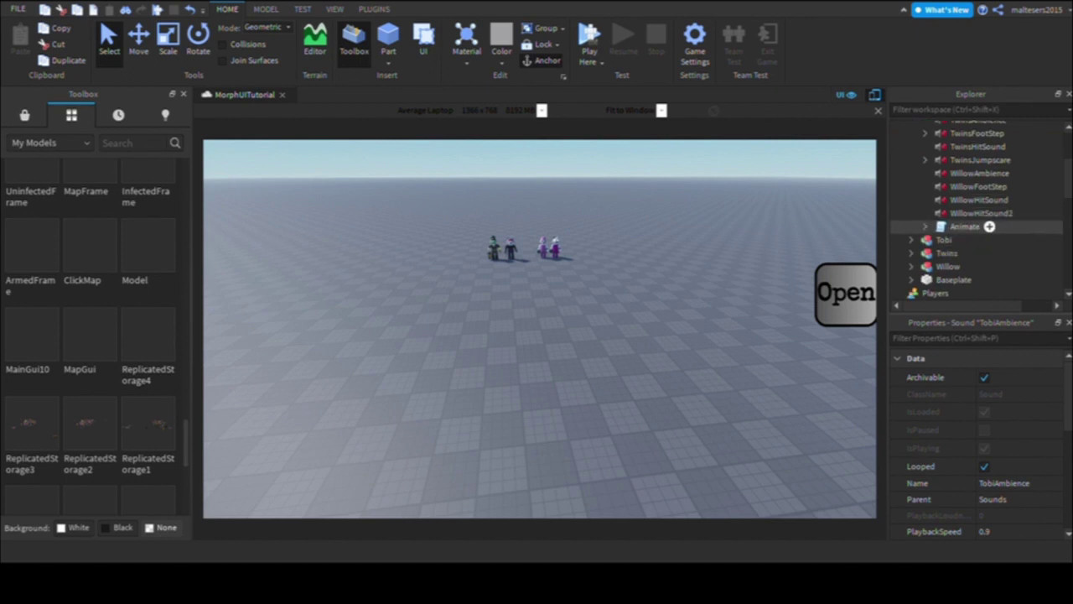
pyautogui.keyDown('shift'); pyautogui.click(980, 213); pyautogui.keyUp('shift')
pyautogui.scroll(-3, 931, 419)
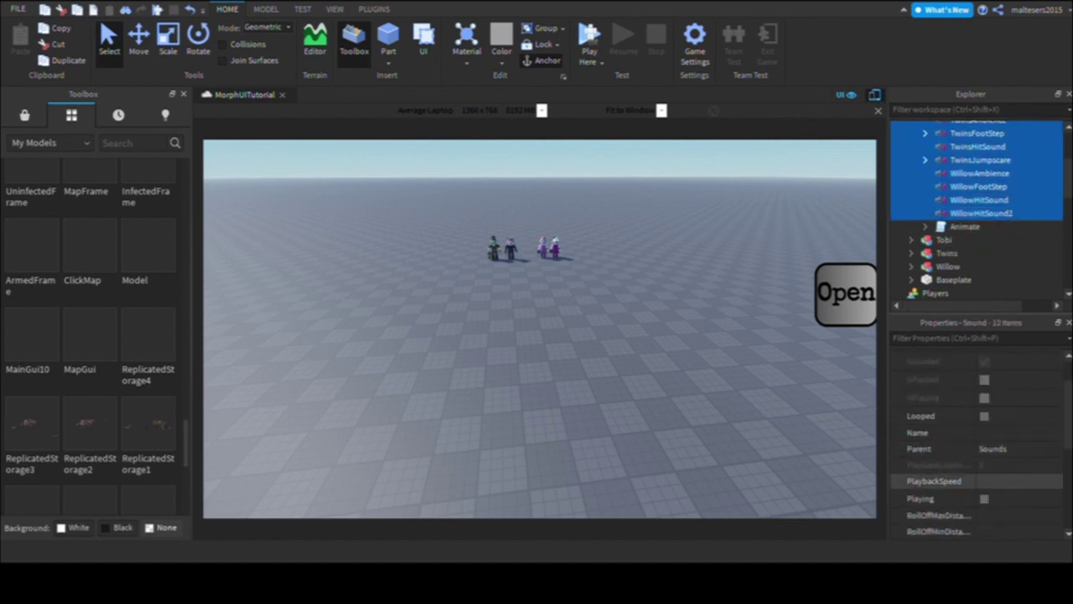
pyautogui.click(922, 498)
# Step: Start a playtest and morph the character into Alfis from the Morphs menu
pyautogui.press('a')
pyautogui.click(695, 450)
pyautogui.moveTo(695, 450); pyautogui.dragTo(711, 436, button='right')
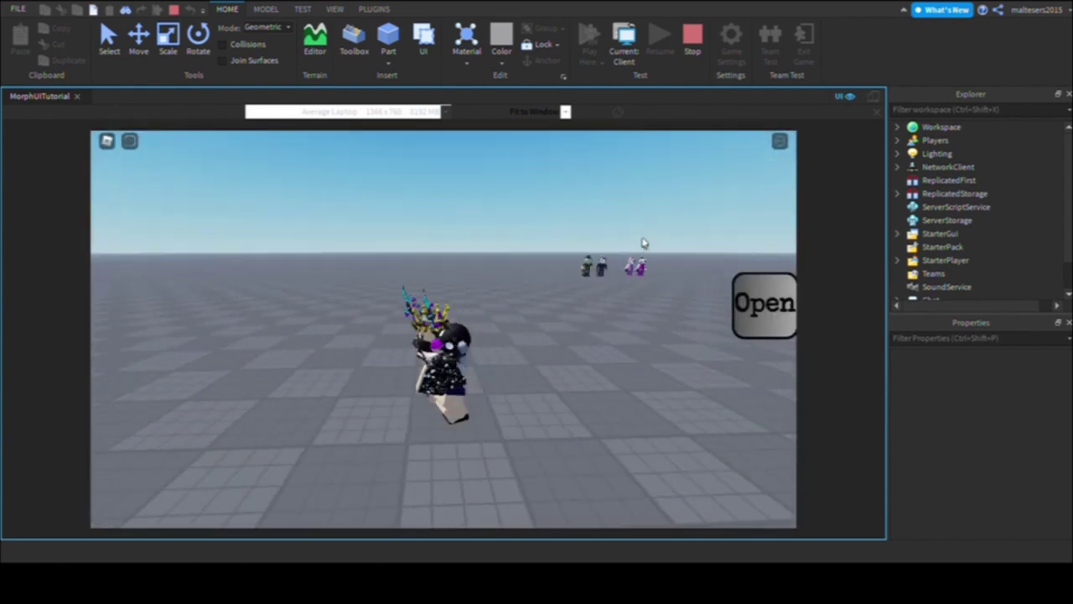
pyautogui.click(741, 299)
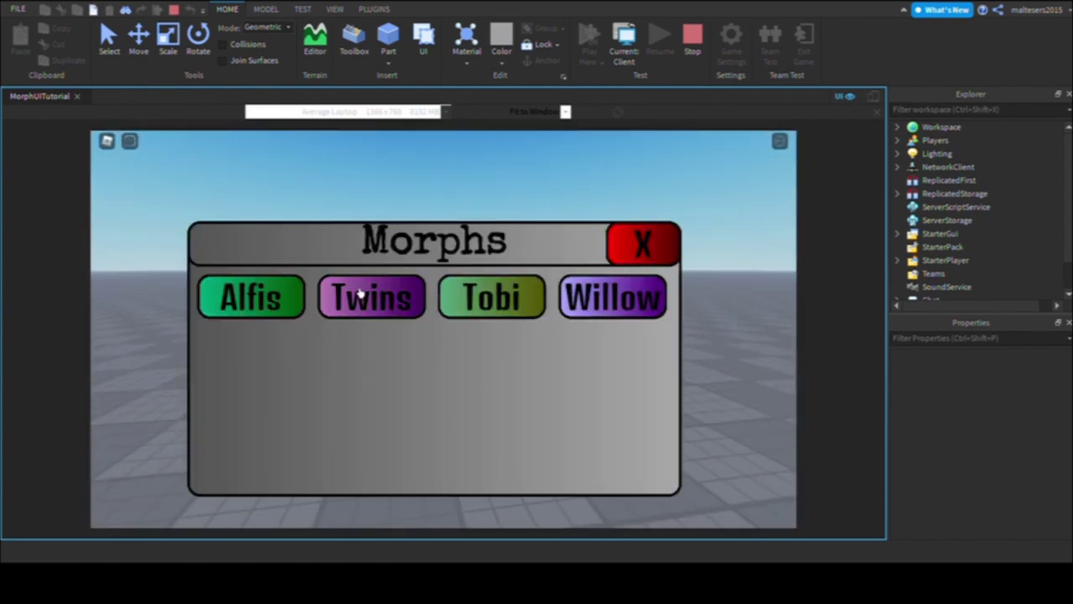
pyautogui.click(279, 284)
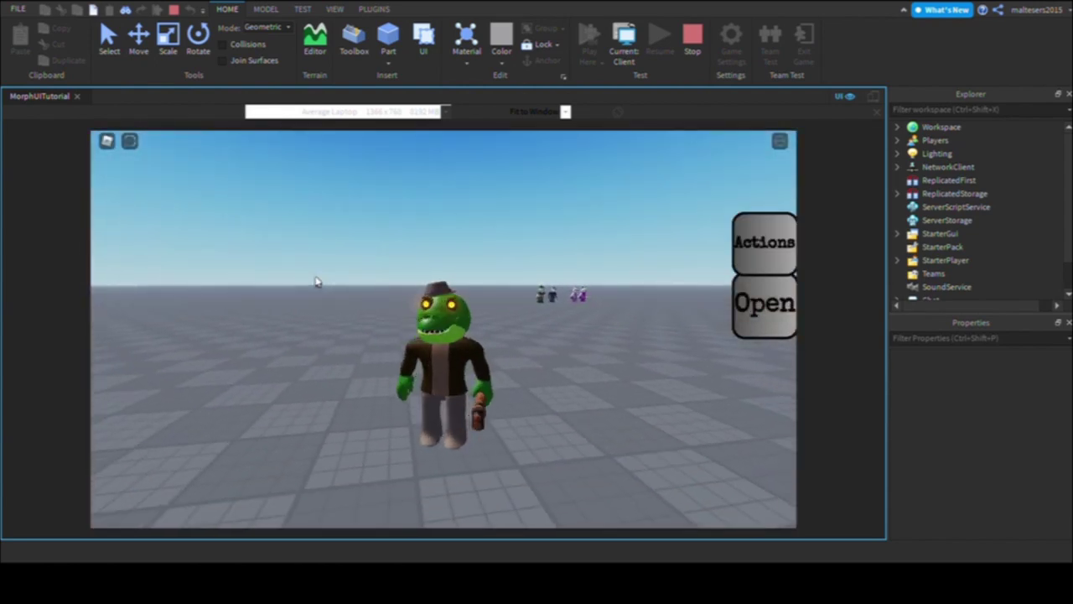
pyautogui.press('a')
pyautogui.press('s')
pyautogui.moveTo(441, 282); pyautogui.dragTo(419, 323, button='right')
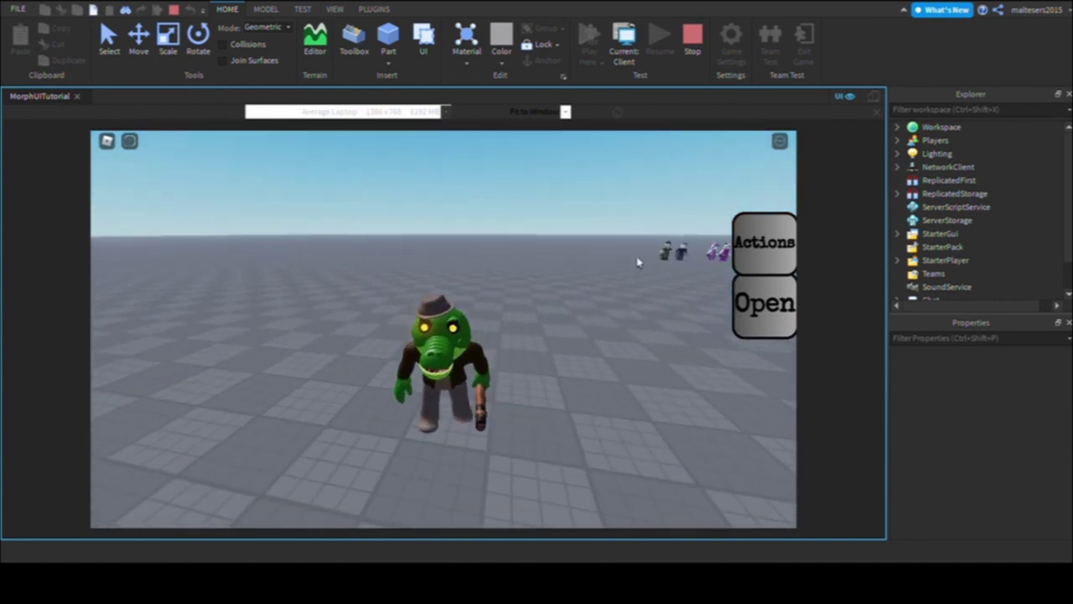
pyautogui.moveTo(639, 261); pyautogui.dragTo(600, 234, button='right')
# Step: Open the Actions menu in the playtest and trigger the Jumpscare action on the Alfis morph
pyautogui.click(746, 242)
pyautogui.click(342, 462)
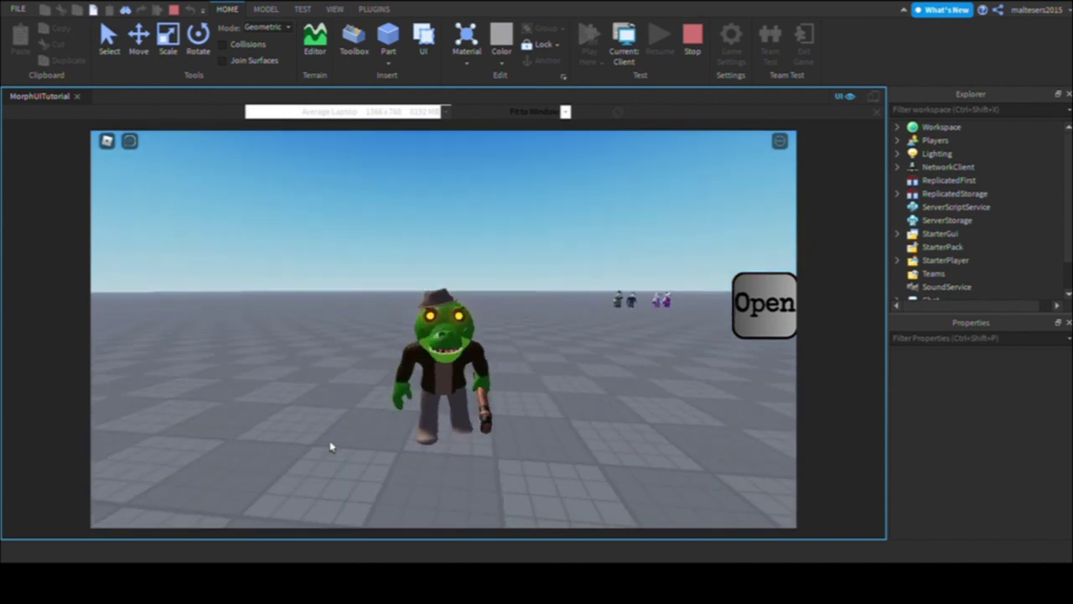
pyautogui.click(312, 498)
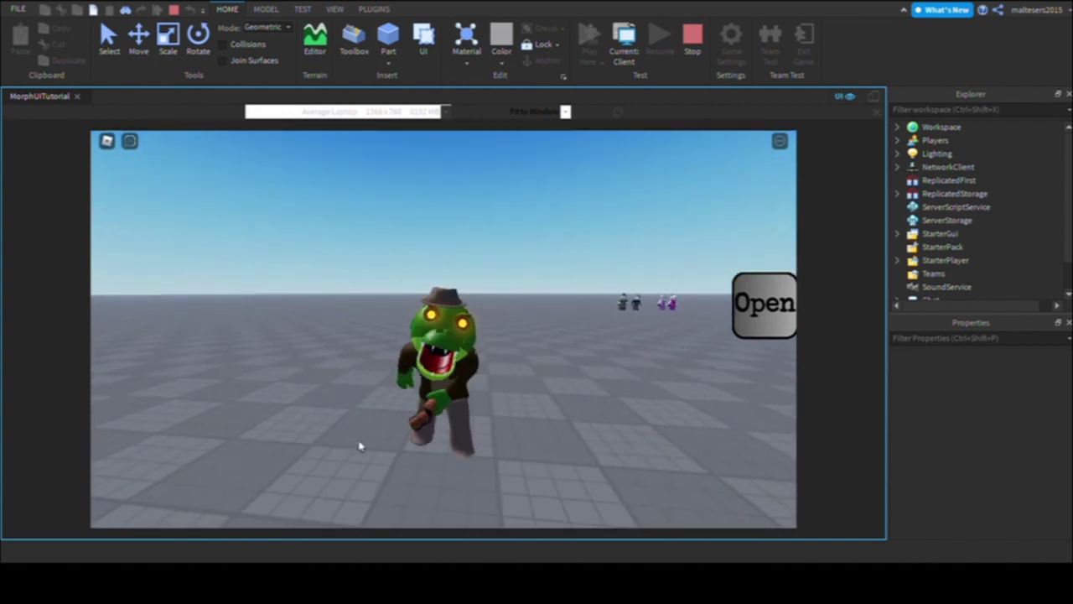
pyautogui.moveTo(360, 444); pyautogui.dragTo(359, 444, button='right')
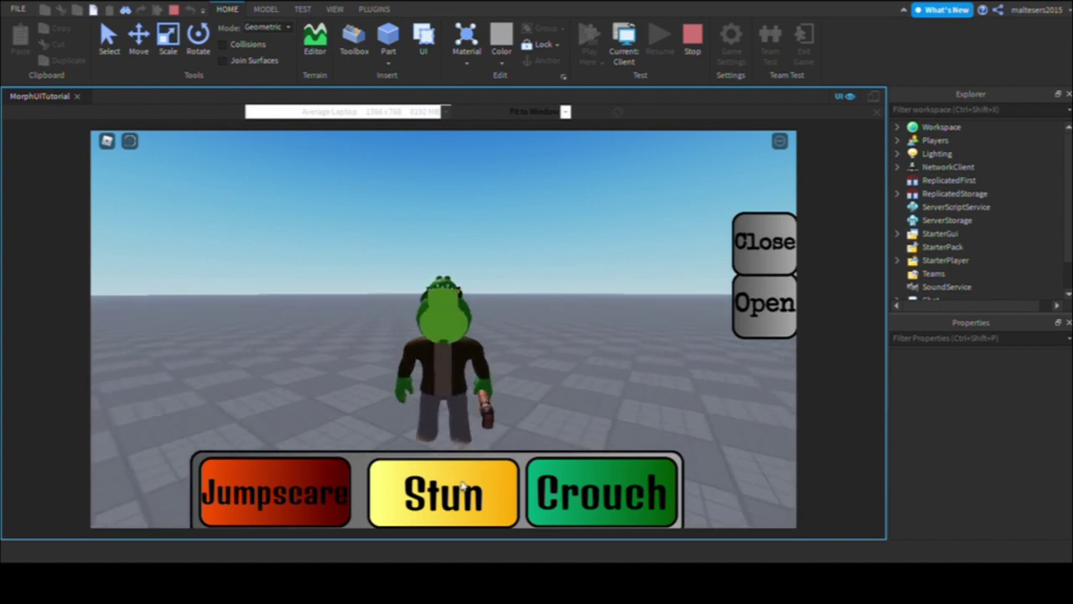
# Step: Test the Crouch action on and off while moving, and try the Stun and Jumpscare actions
pyautogui.click(590, 484)
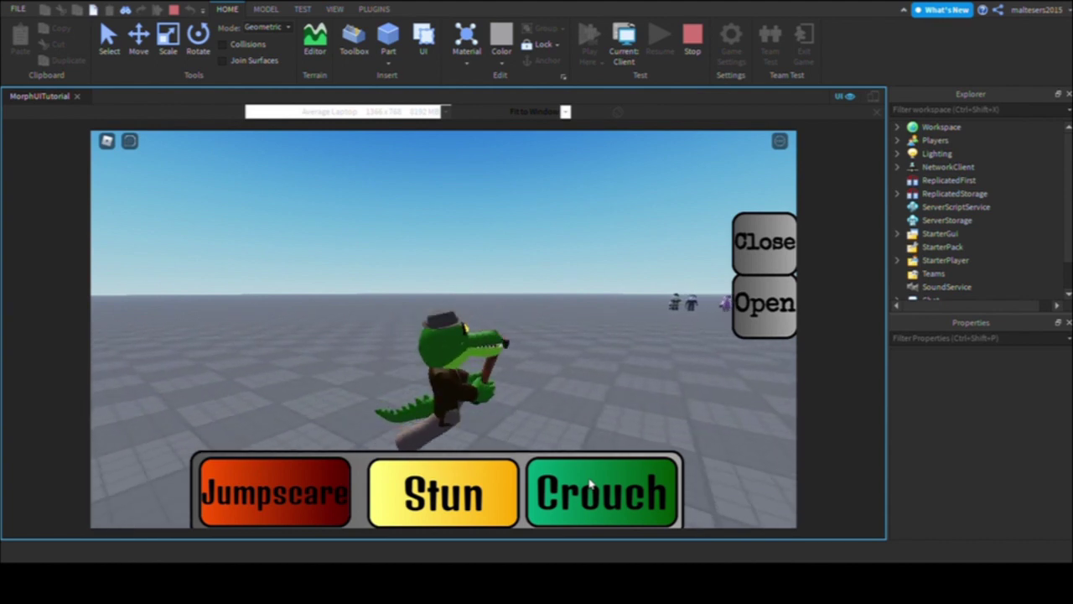
pyautogui.press('s')
pyautogui.click(590, 485)
pyautogui.click(429, 473)
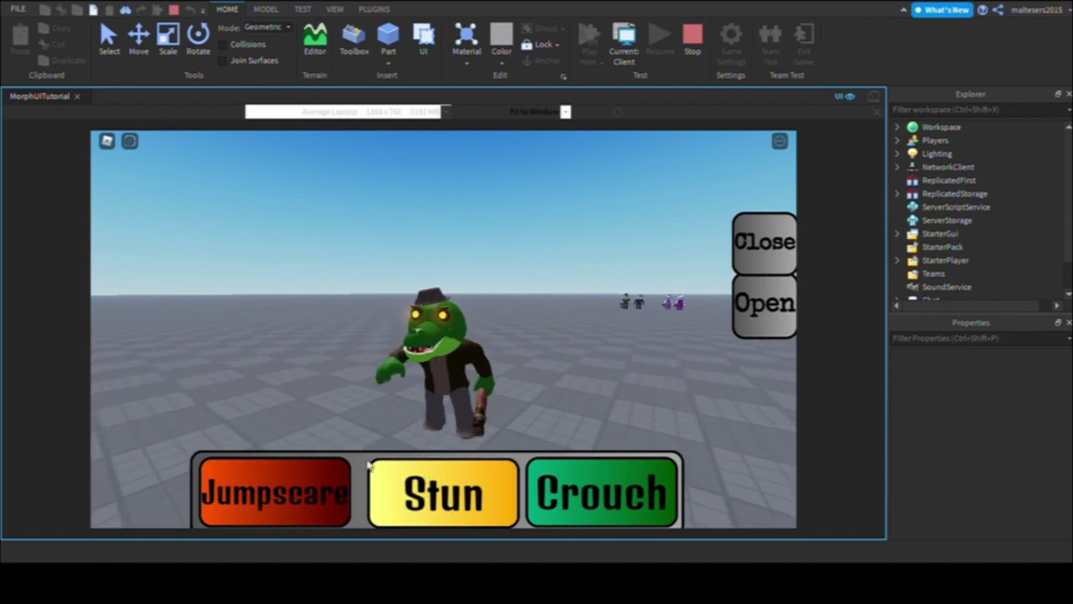
pyautogui.click(334, 474)
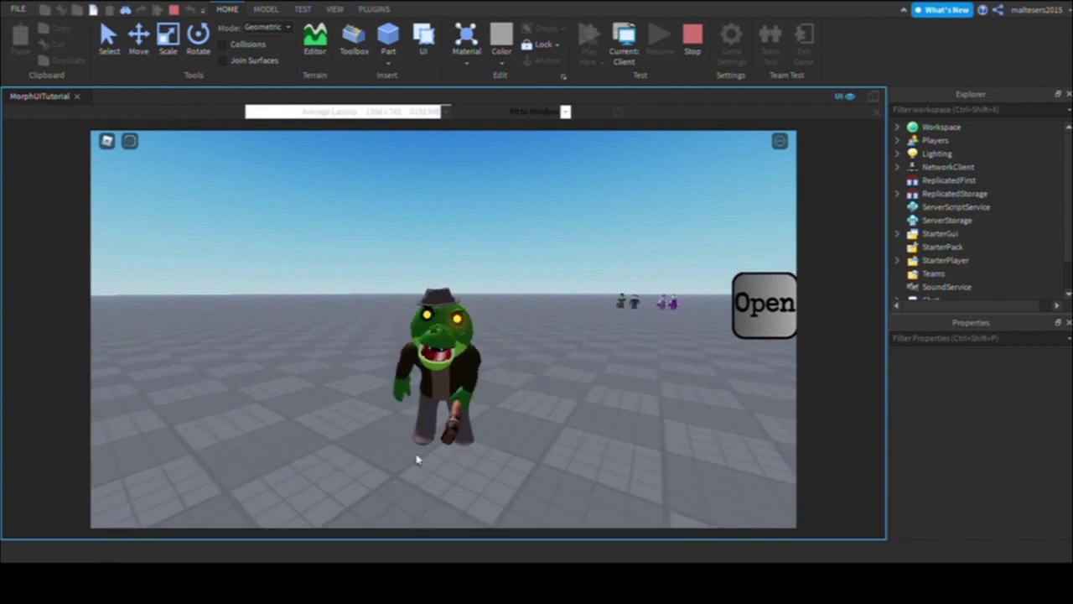
# Step: Morph into Alfis again, retest the Jumpscare action and stop the playtest
pyautogui.click(743, 321)
pyautogui.click(663, 249)
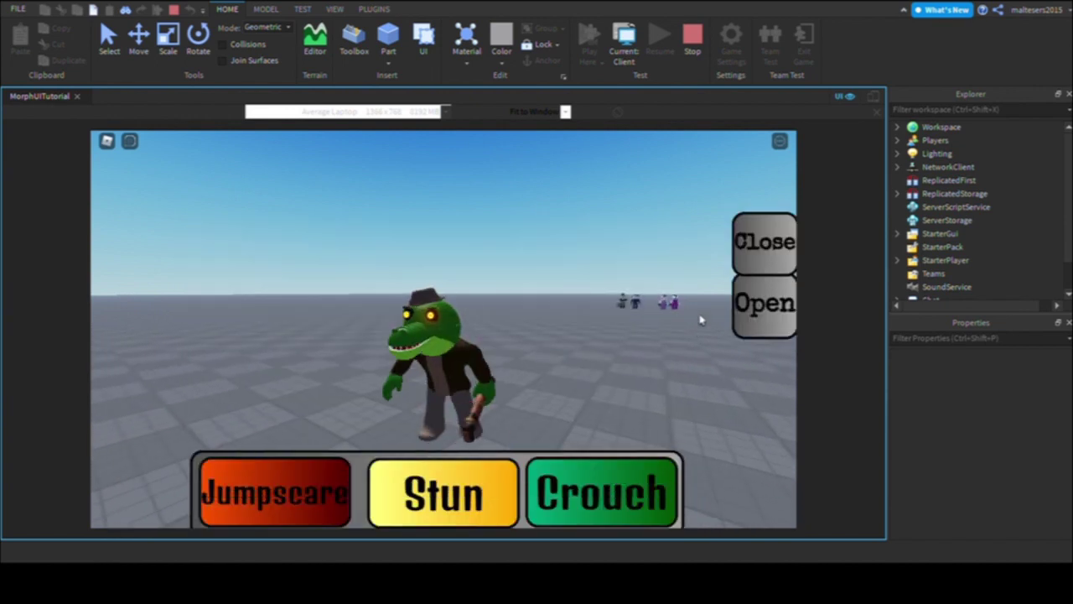
pyautogui.click(742, 312)
pyautogui.click(263, 295)
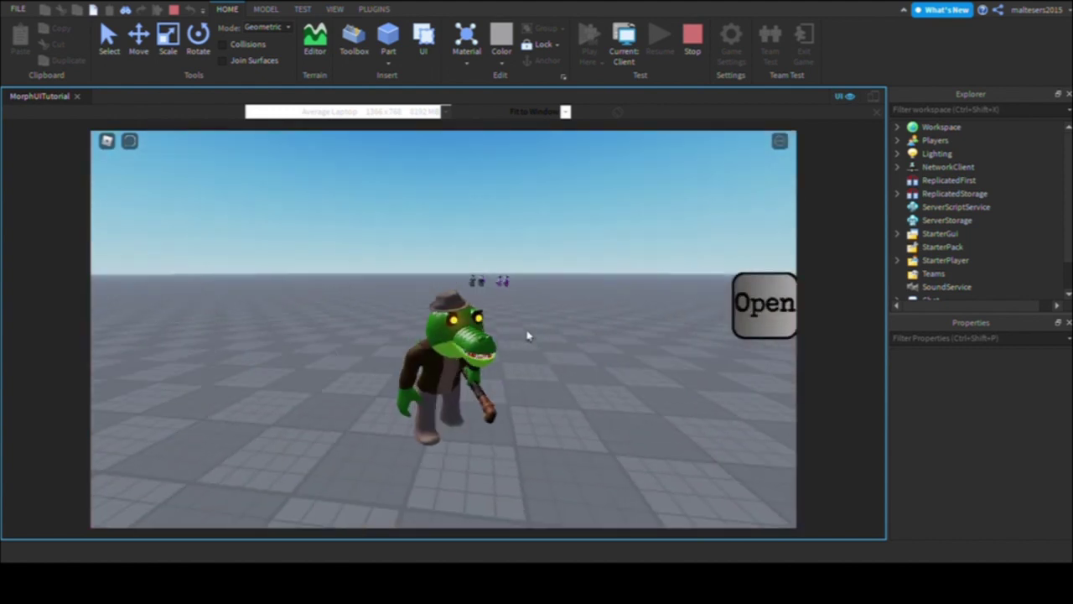
pyautogui.click(759, 246)
pyautogui.click(296, 485)
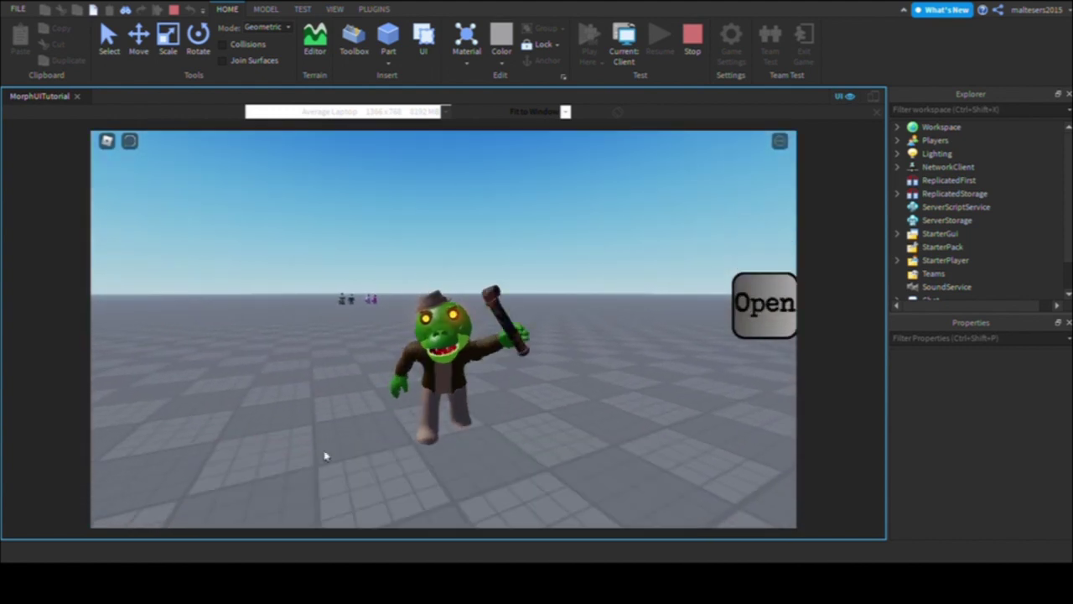
pyautogui.click(335, 9)
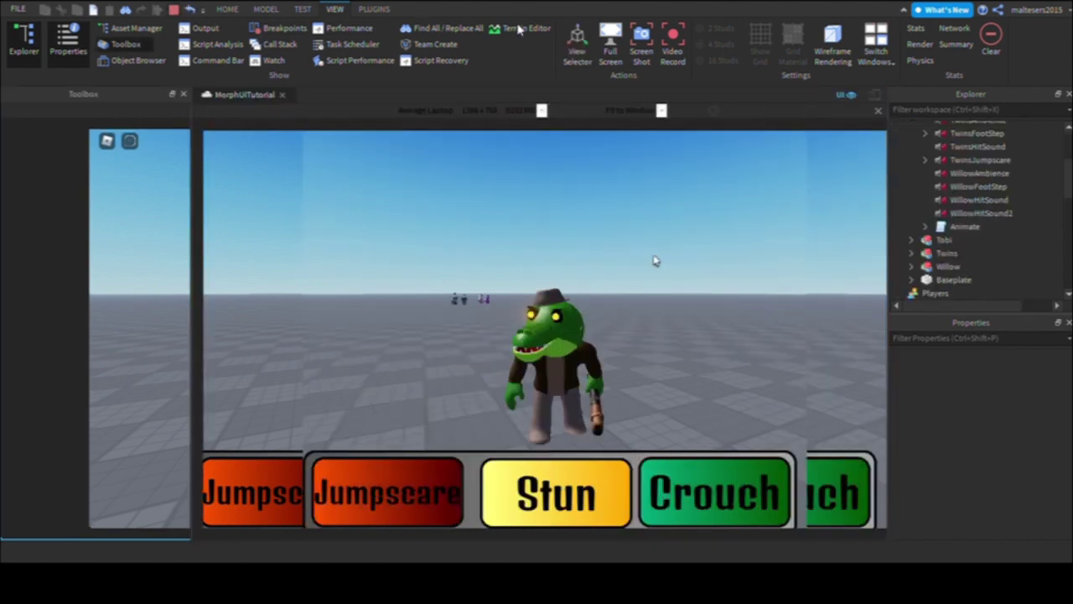
pyautogui.hotkey('shift', 'F5')
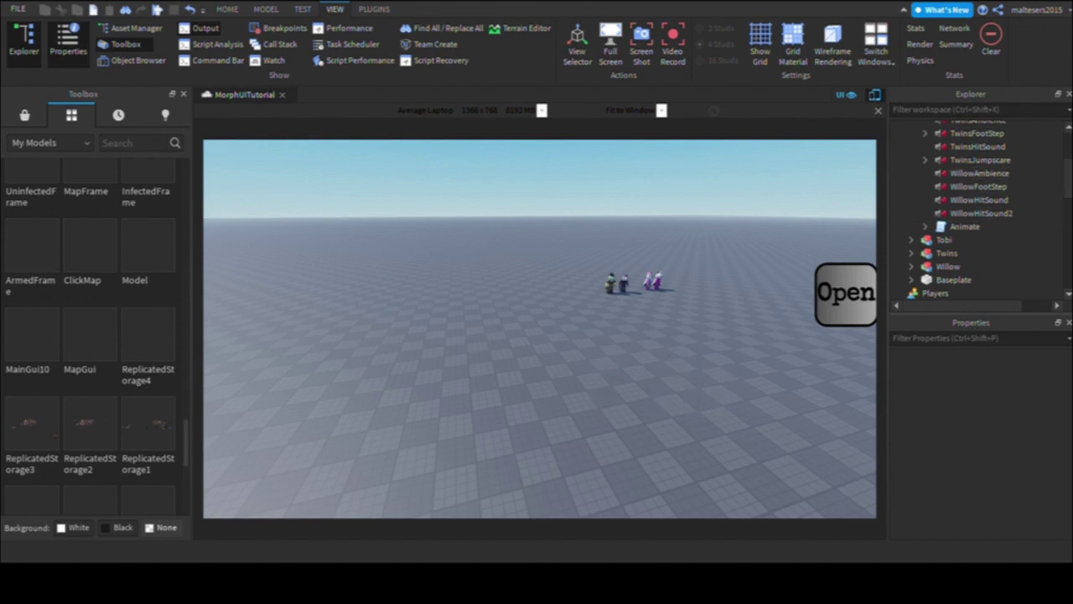
# Step: Open the LocalScript of the Stun button inside MainGui's ActionsMenu
pyautogui.scroll(5, 1008, 193)
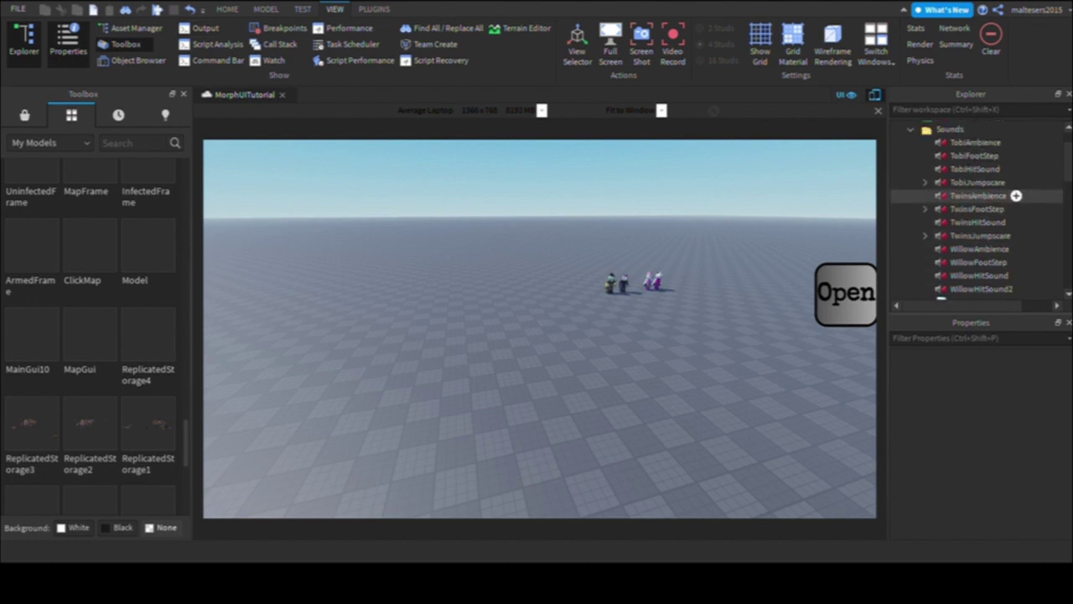
pyautogui.scroll(-5, 981, 204)
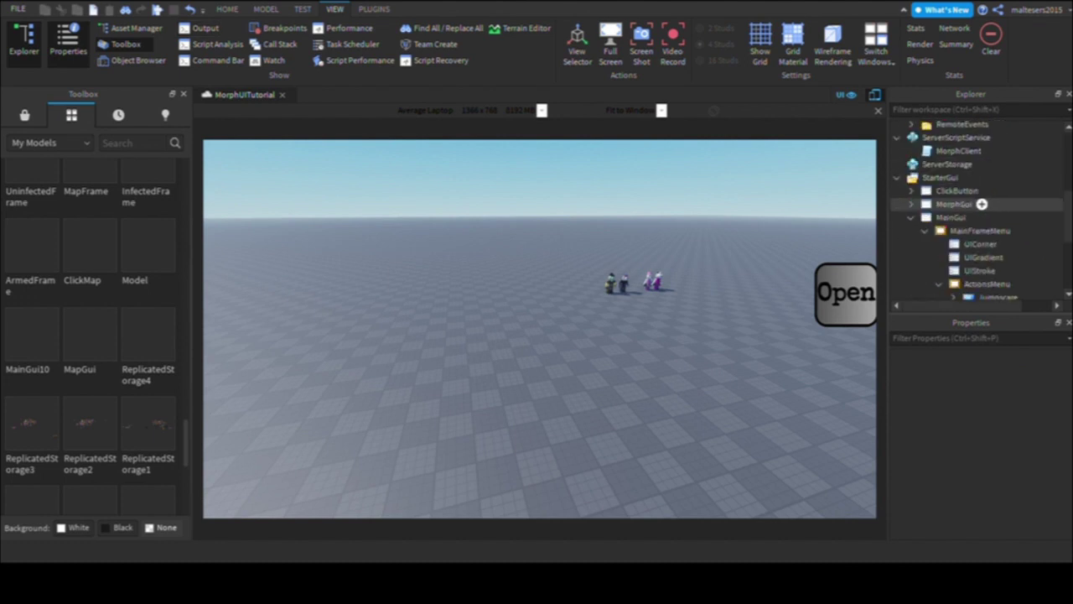
pyautogui.scroll(-2, 1020, 208)
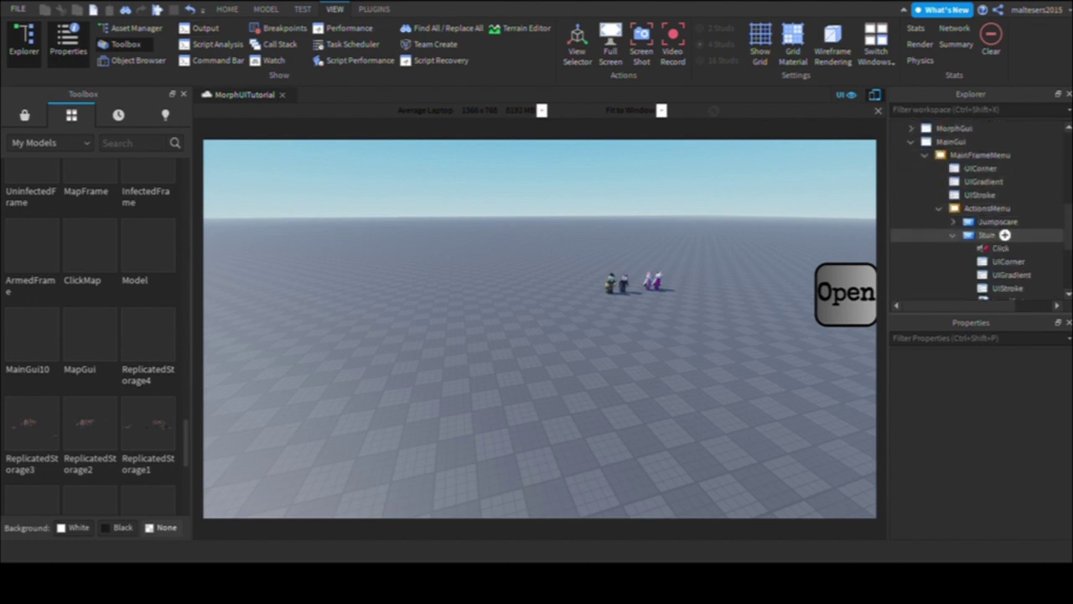
pyautogui.click(953, 235)
pyautogui.scroll(-2, 1037, 278)
pyautogui.click(1013, 226)
pyautogui.doubleClick(1013, 226)
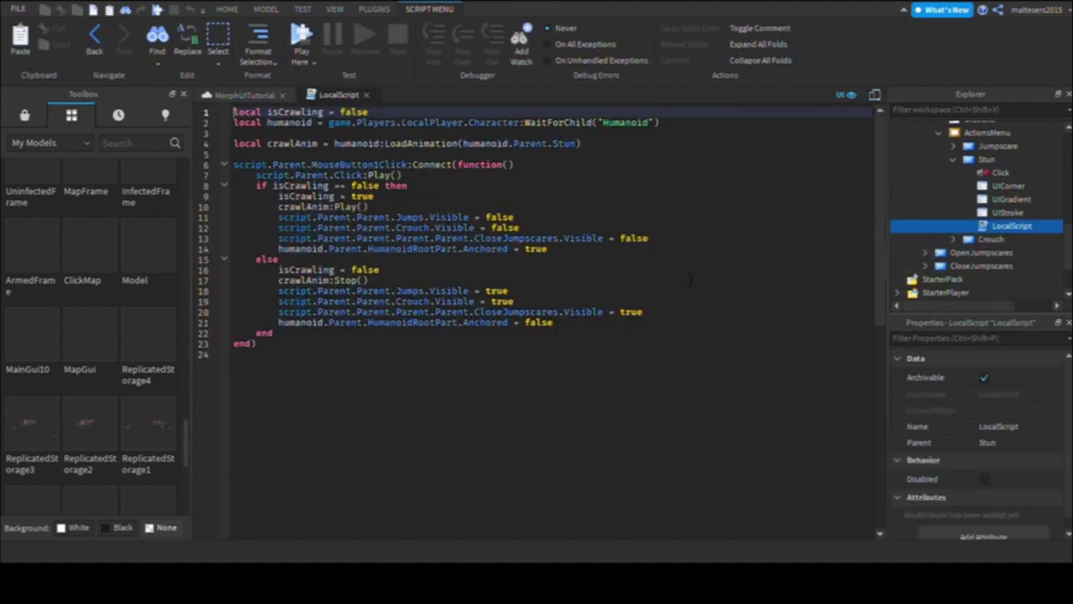
# Step: Change Jumps to Jumpscare in both Visible lines of the Stun button's LocalScript
pyautogui.click(513, 207)
pyautogui.click(478, 196)
pyautogui.click(448, 186)
pyautogui.click(471, 217)
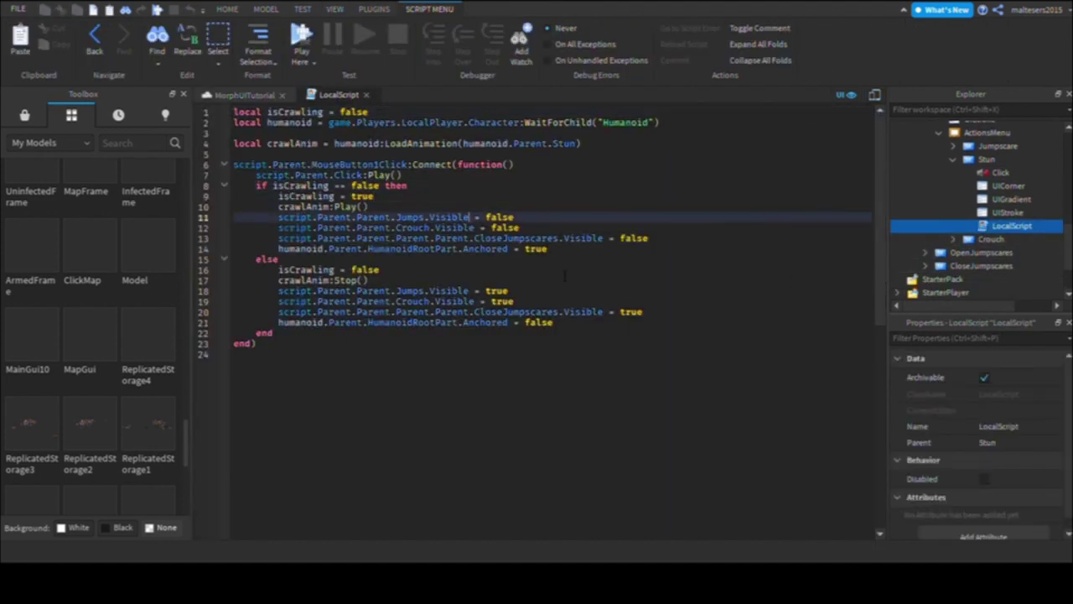
pyautogui.write('care')
pyautogui.click(426, 290)
pyautogui.write('care')
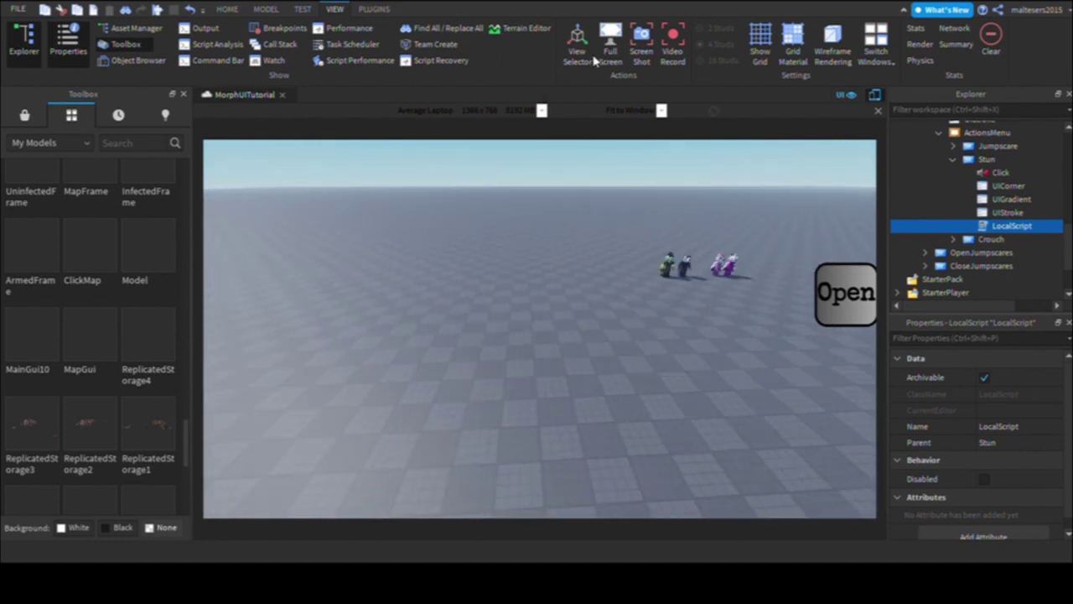
# Step: Collapse the Stun button and open the LocalScript of the Crouch button in ActionsMenu
pyautogui.click(227, 10)
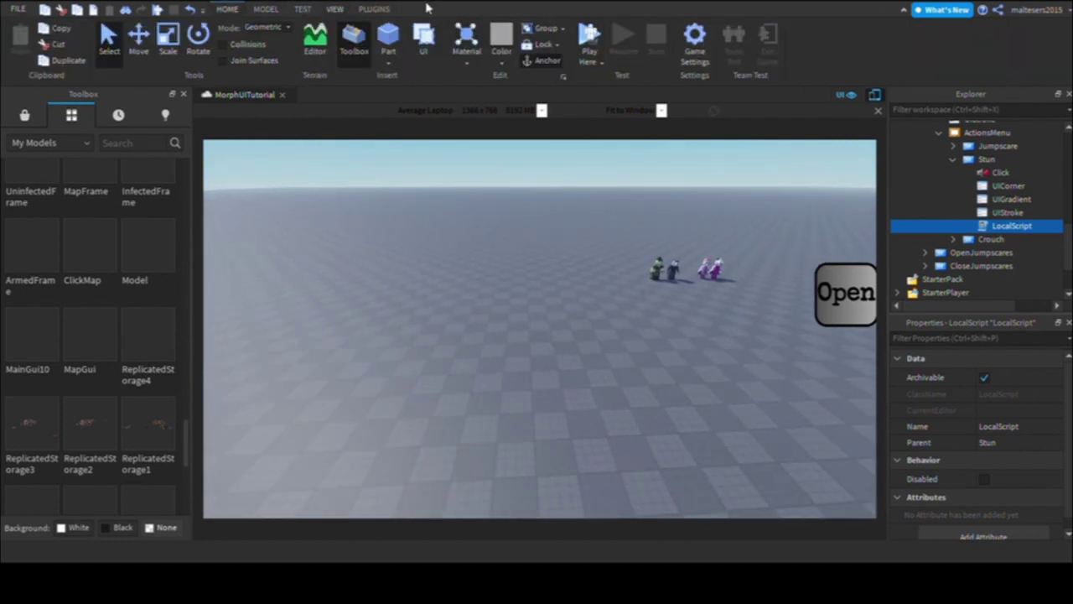
pyautogui.click(335, 9)
pyautogui.click(953, 159)
pyautogui.click(953, 171)
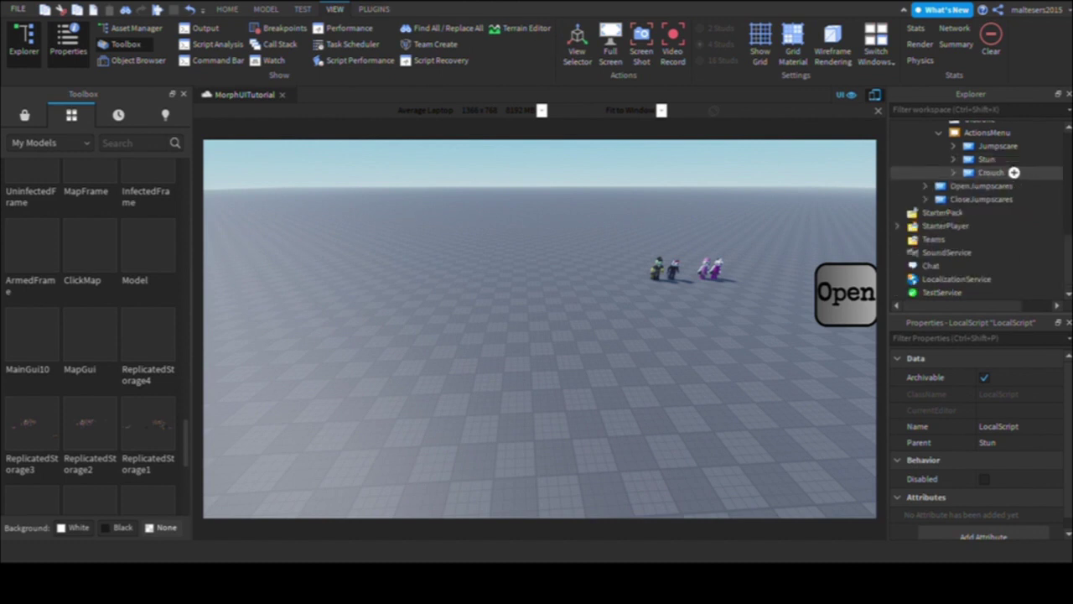
pyautogui.click(967, 239)
pyautogui.doubleClick(1012, 239)
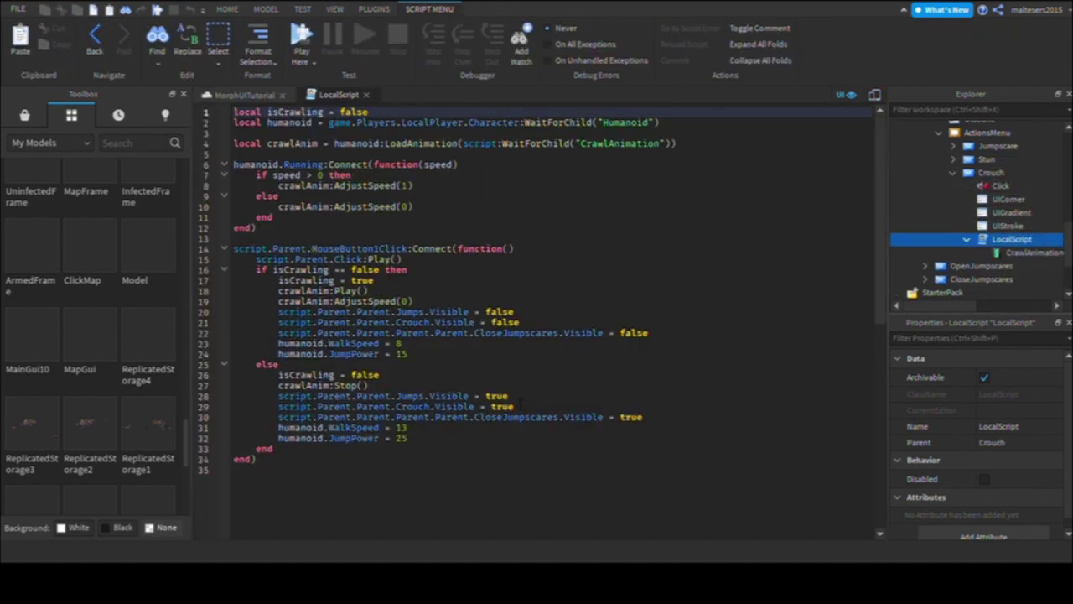
# Step: Change Jumps to Jumpscare in both Visible lines of the Crouch script and close the script
pyautogui.click(424, 311)
pyautogui.write('care')
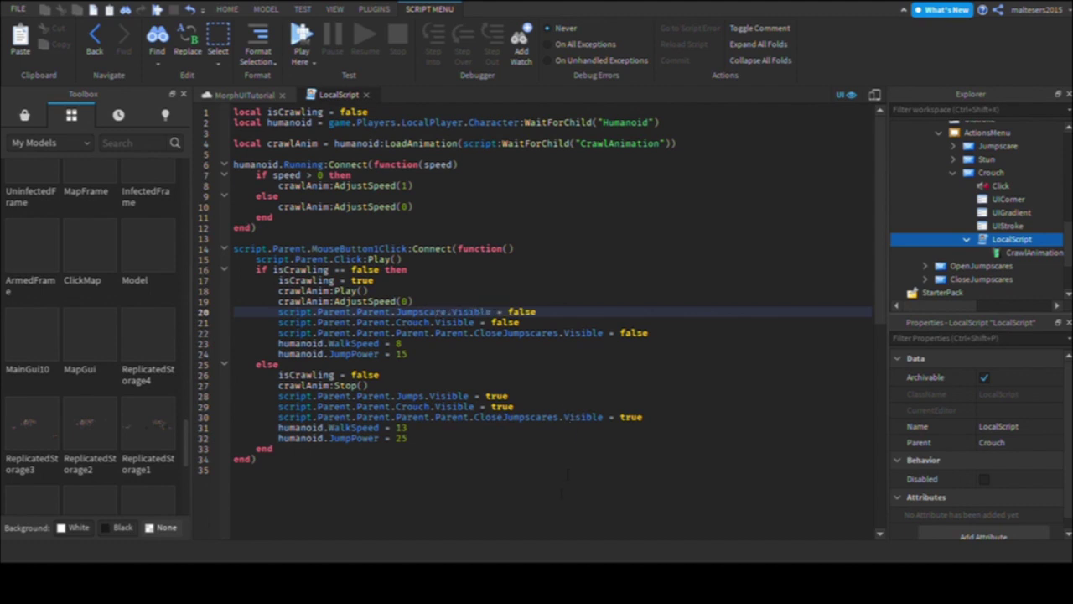
pyautogui.click(423, 395)
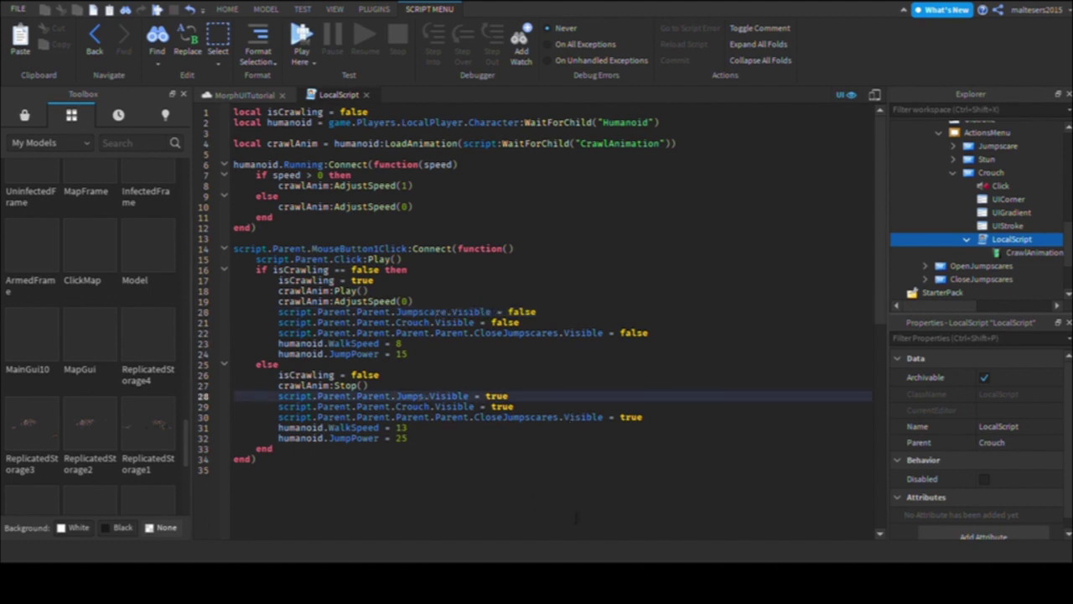
pyautogui.write('care')
pyautogui.click(365, 94)
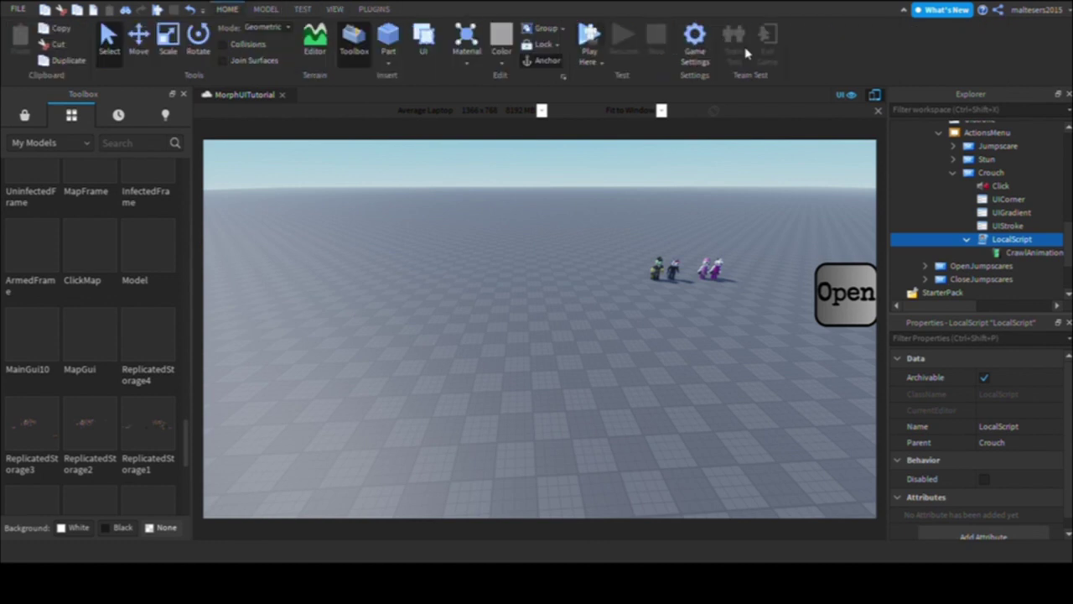
# Step: Playtest the place again, morph into Alfis and trigger the Jumpscare from the Actions menu
pyautogui.press('F5')
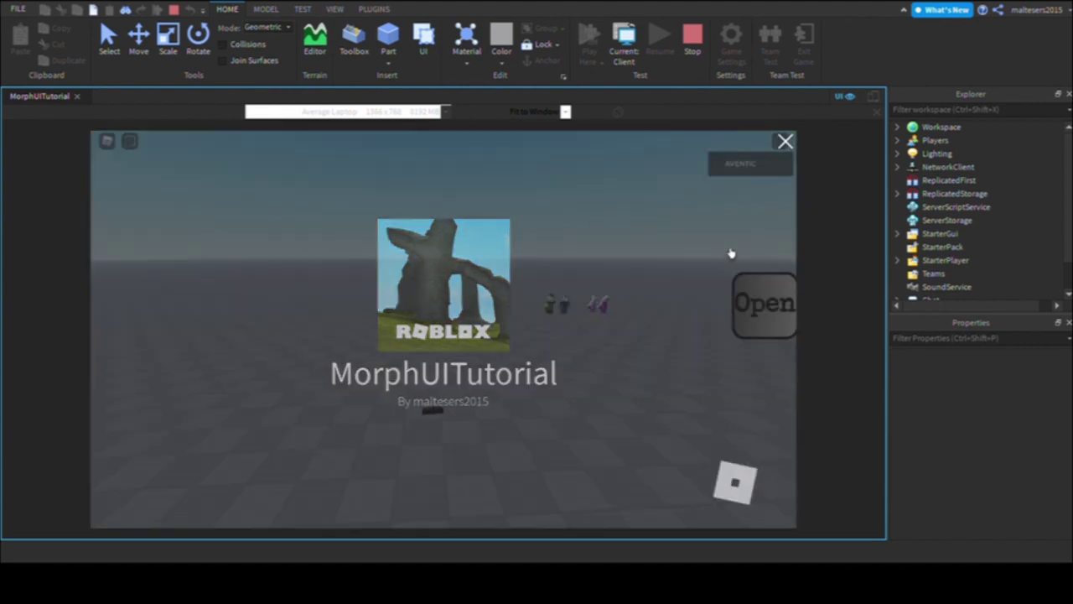
pyautogui.click(754, 302)
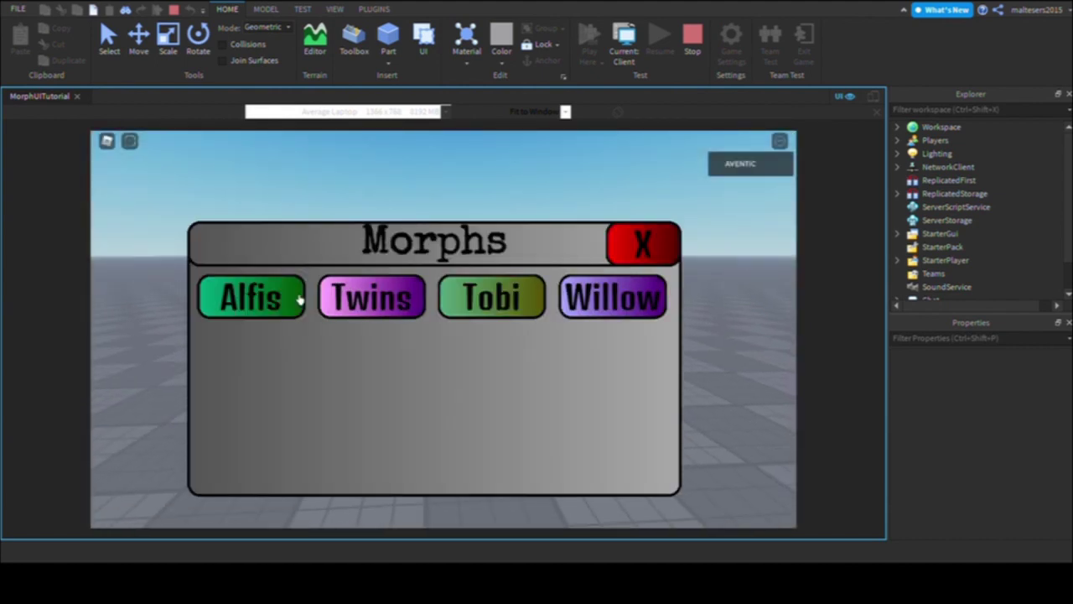
pyautogui.click(299, 301)
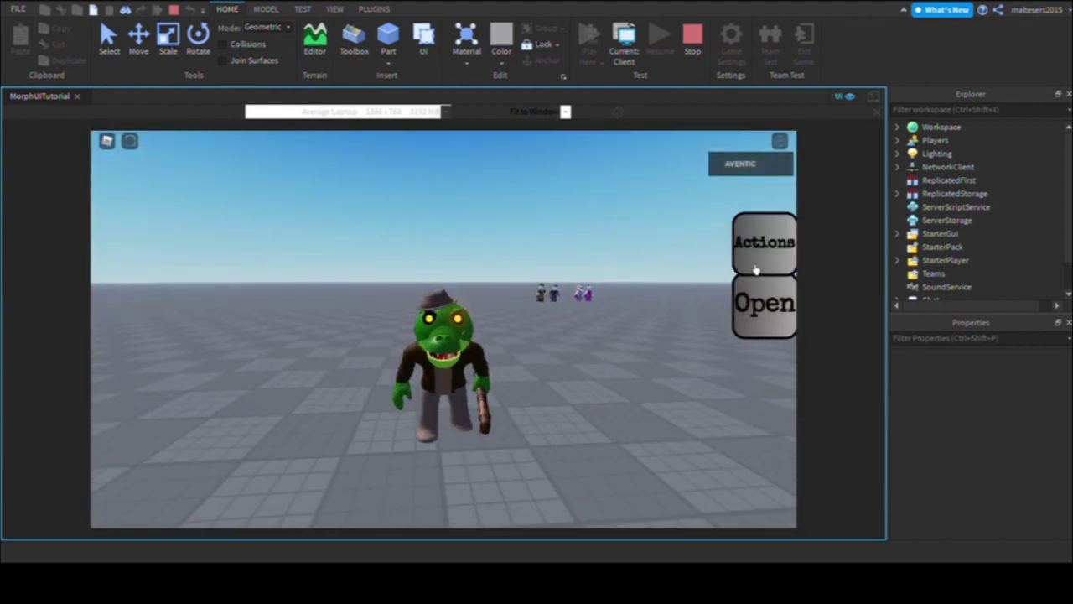
pyautogui.click(755, 269)
pyautogui.click(276, 492)
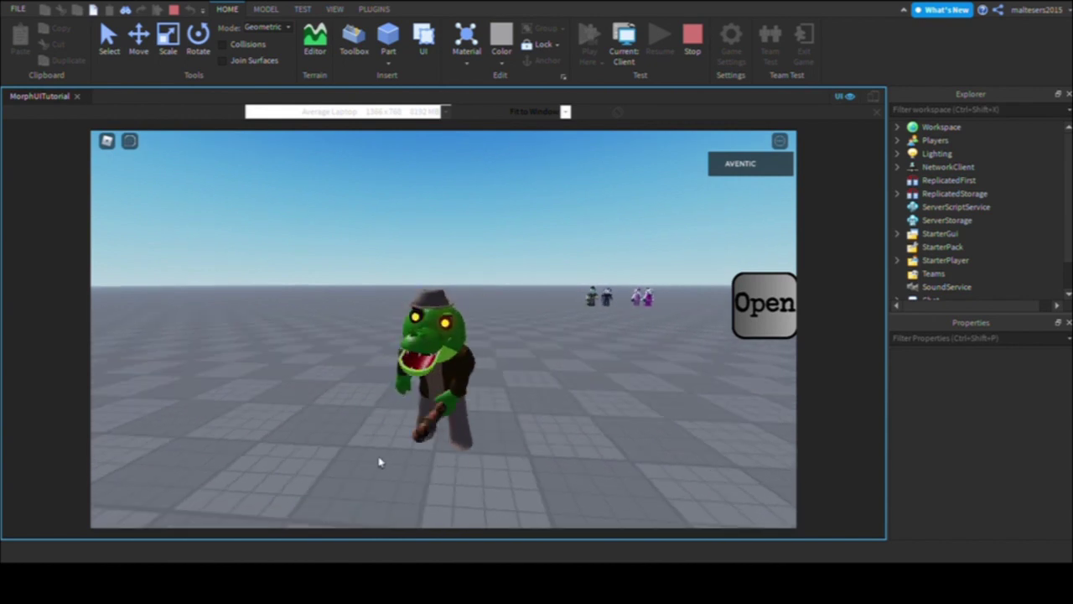
# Step: Try the Stun, Crouch and Jumpscare actions on the Alfis morph and stop the playtest
pyautogui.click(425, 490)
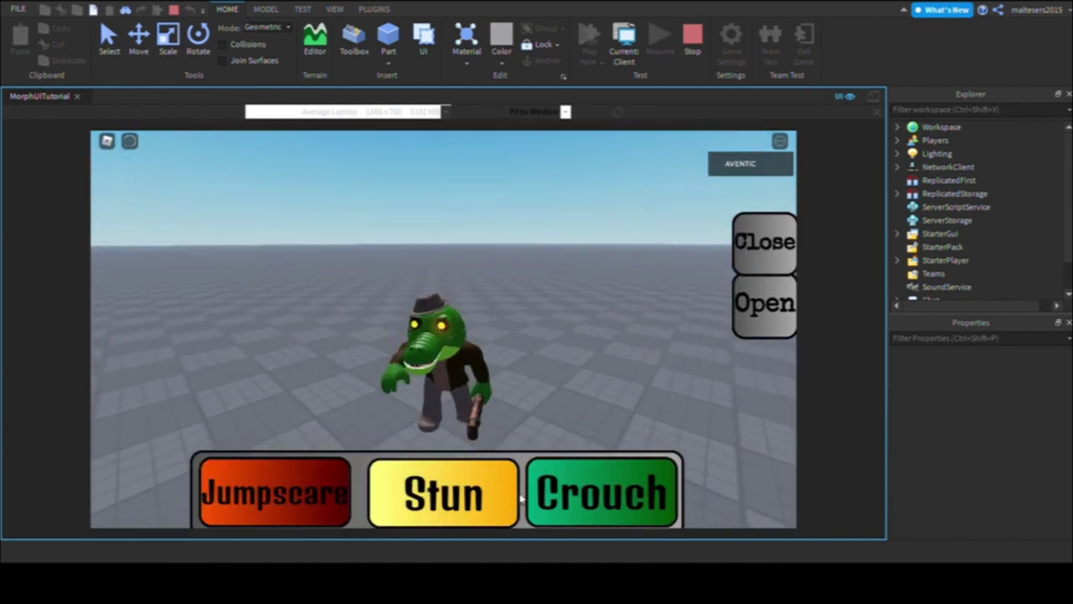
pyautogui.click(573, 492)
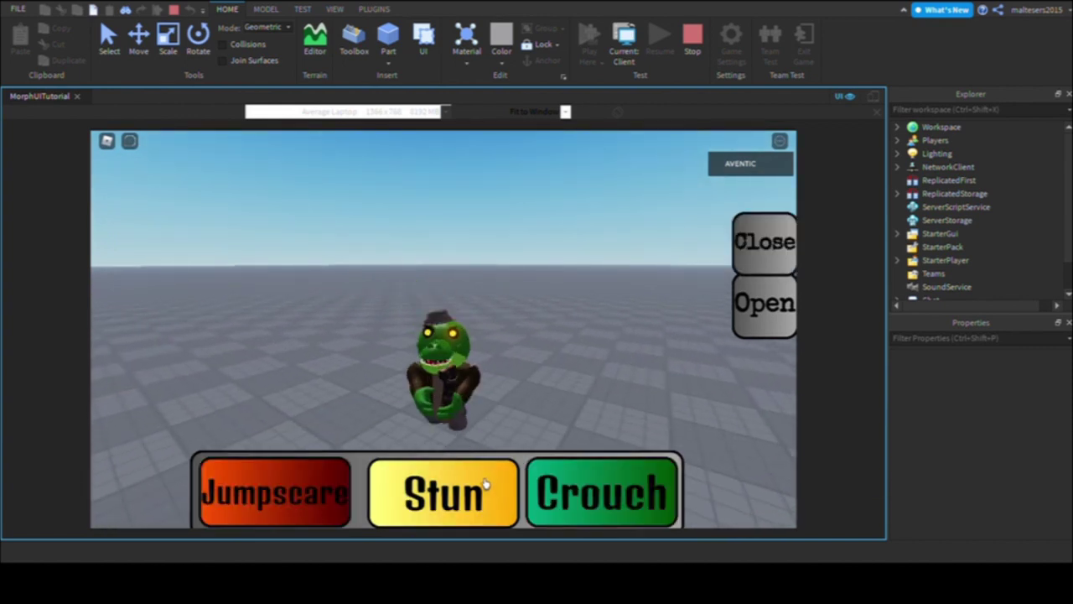
pyautogui.press('s')
pyautogui.click(584, 493)
pyautogui.click(567, 487)
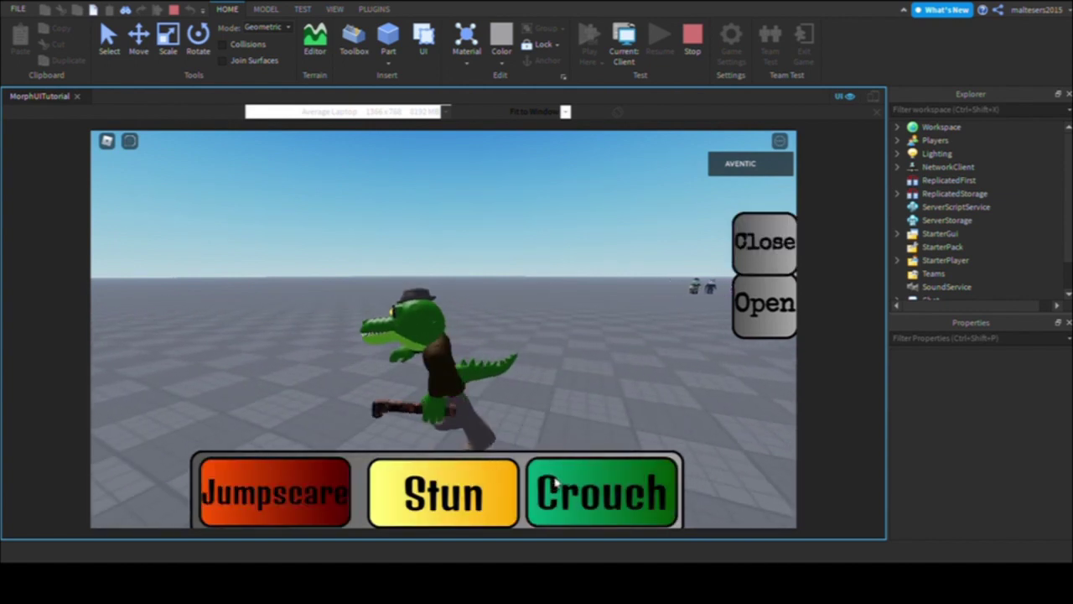
pyautogui.click(553, 485)
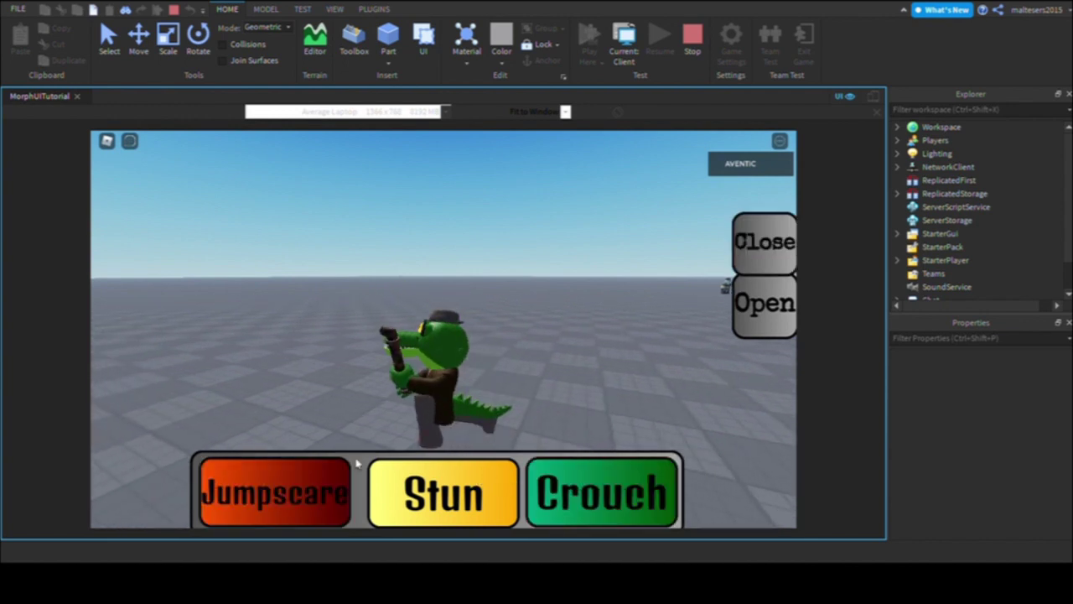
pyautogui.click(297, 481)
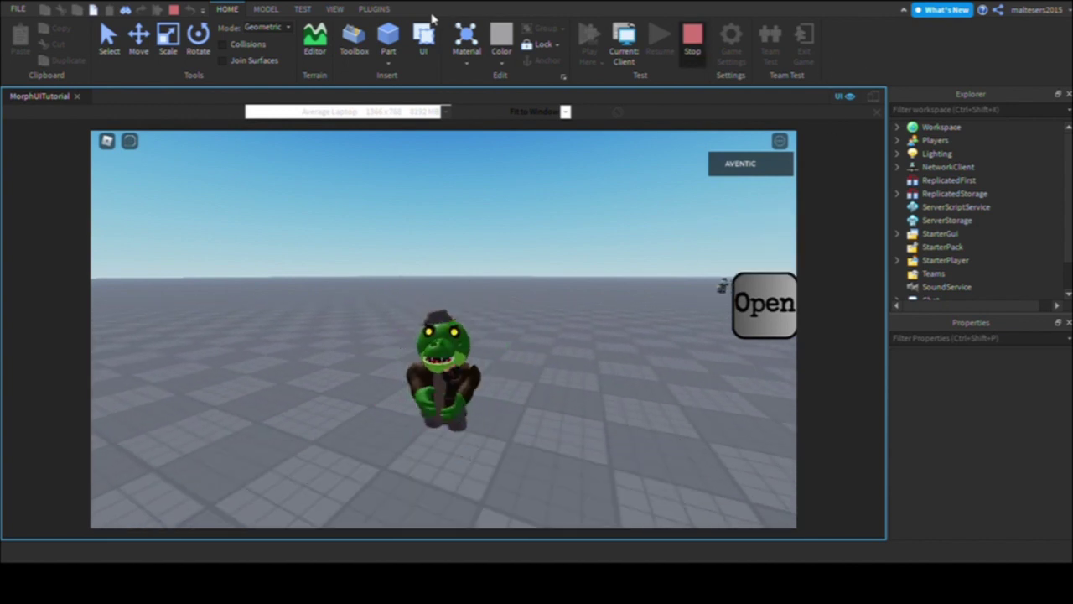
pyautogui.hotkey('shift', 'F5')
# Step: Change Crouch to Stun in both Visible lines of the Crouch button's LocalScript and close the script
pyautogui.doubleClick(1012, 240)
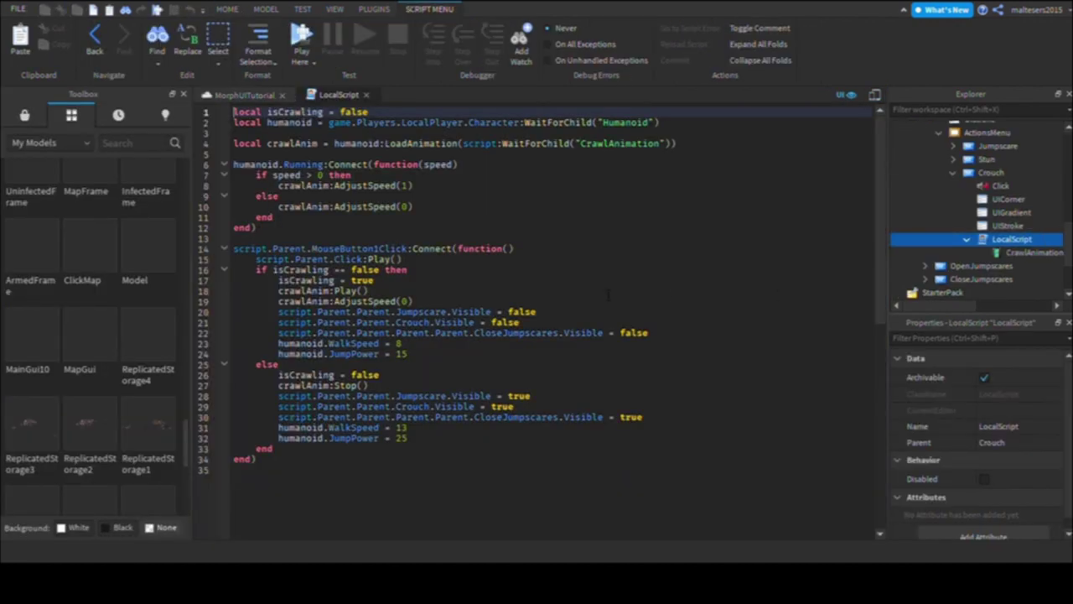
pyautogui.click(420, 323)
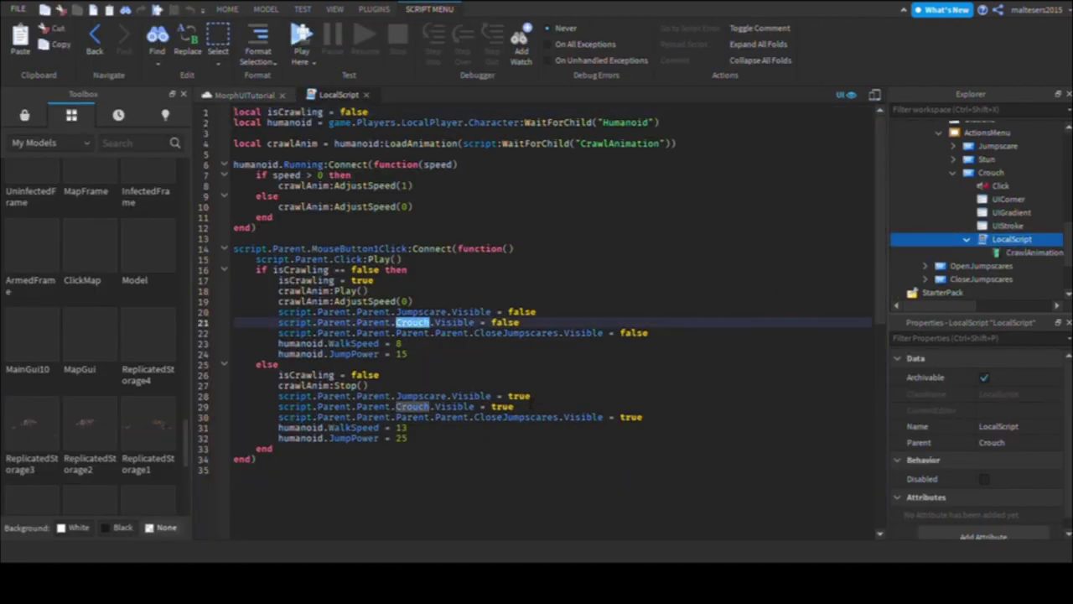
pyautogui.write('Stun')
pyautogui.doubleClick(423, 406)
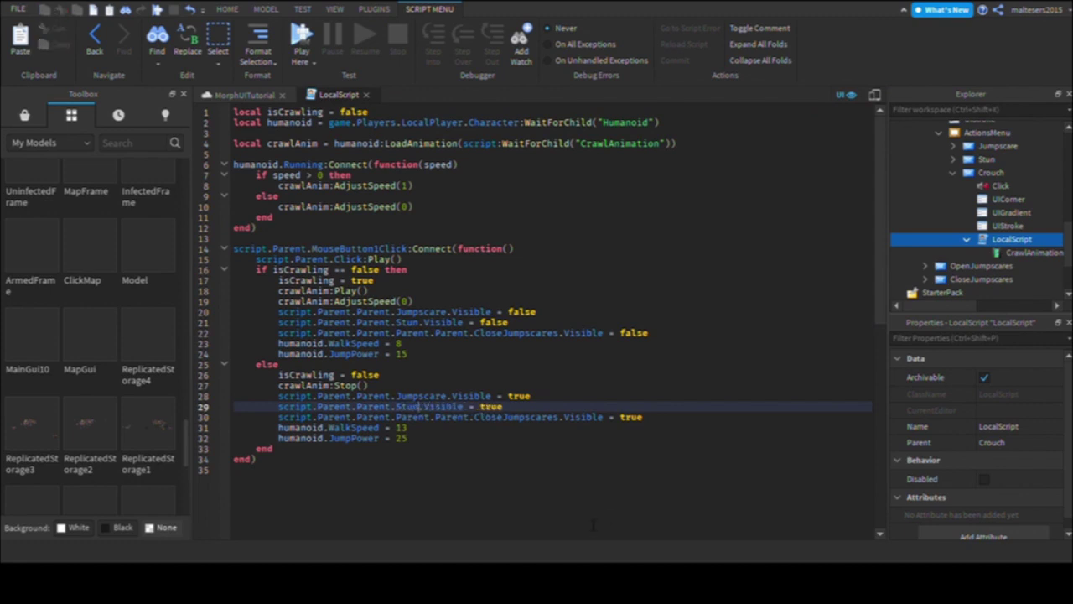
pyautogui.click(367, 95)
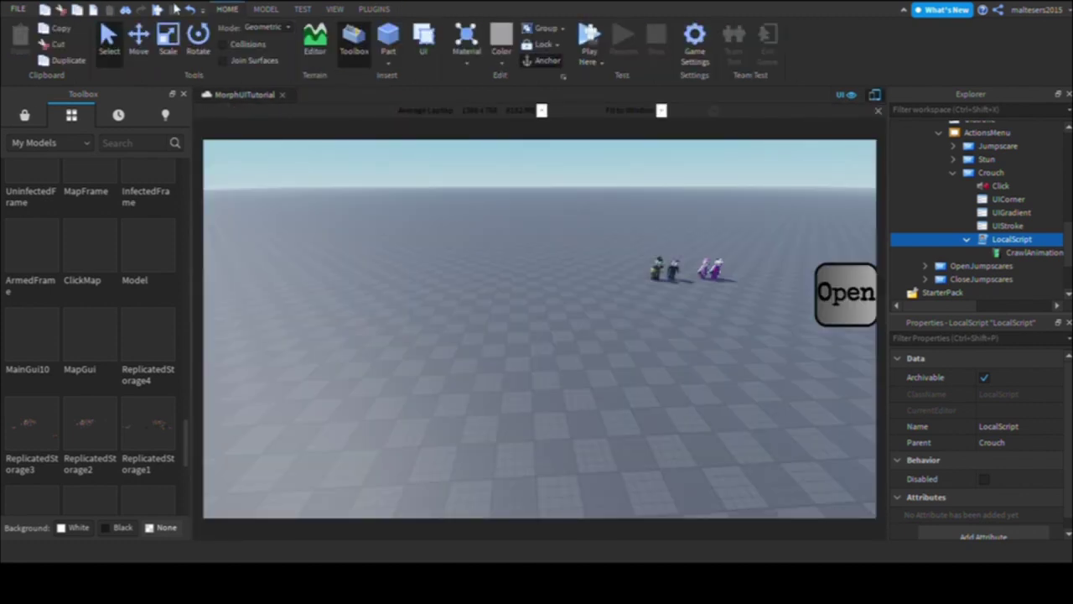
# Step: Collapse the Crouch button in ActionsMenu and look over the remaining morph models in the scene
pyautogui.click(334, 9)
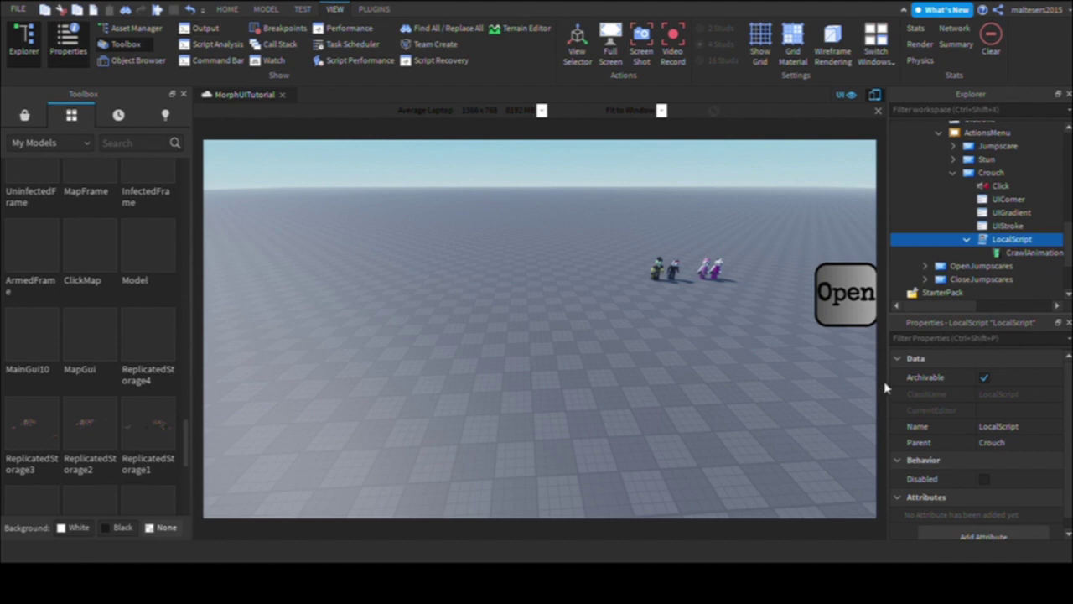
pyautogui.moveTo(884, 388); pyautogui.dragTo(675, 378, button='right')
pyautogui.scroll(5, 676, 378)
pyautogui.scroll(-3, 733, 386)
pyautogui.click(754, 354)
pyautogui.moveTo(755, 355); pyautogui.dragTo(757, 368, button='right')
pyautogui.scroll(4, 758, 368)
pyautogui.click(952, 173)
pyautogui.moveTo(838, 293); pyautogui.dragTo(839, 310, button='right')
pyautogui.scroll(-3, 839, 310)
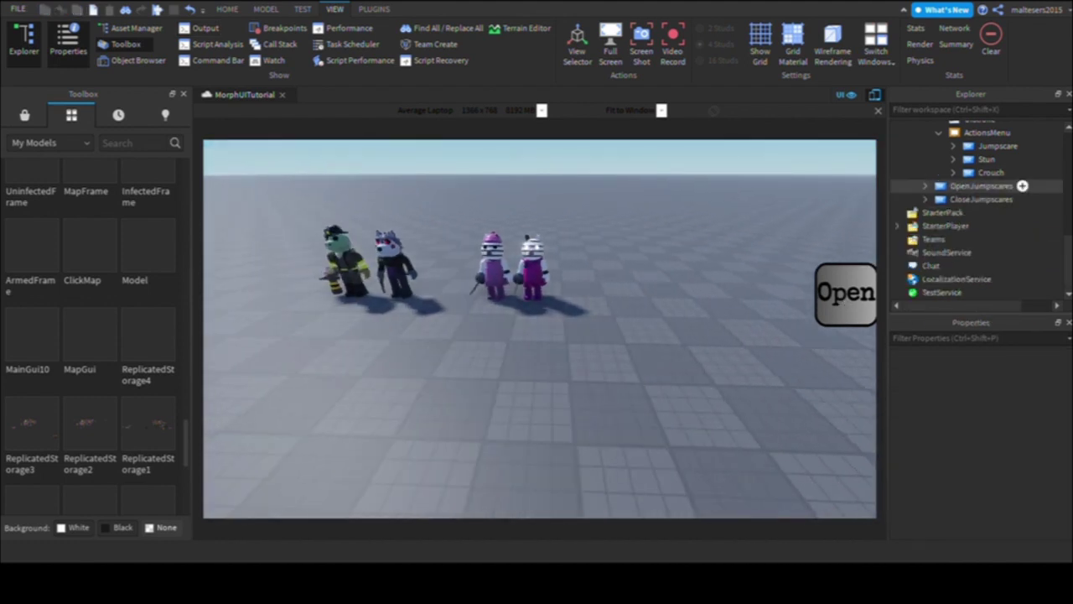
pyautogui.press('a')
pyautogui.scroll(4, 980, 186)
# Step: Collapse MainGui in StarterGui, duplicate it and name the copy MainGui2
pyautogui.click(951, 217)
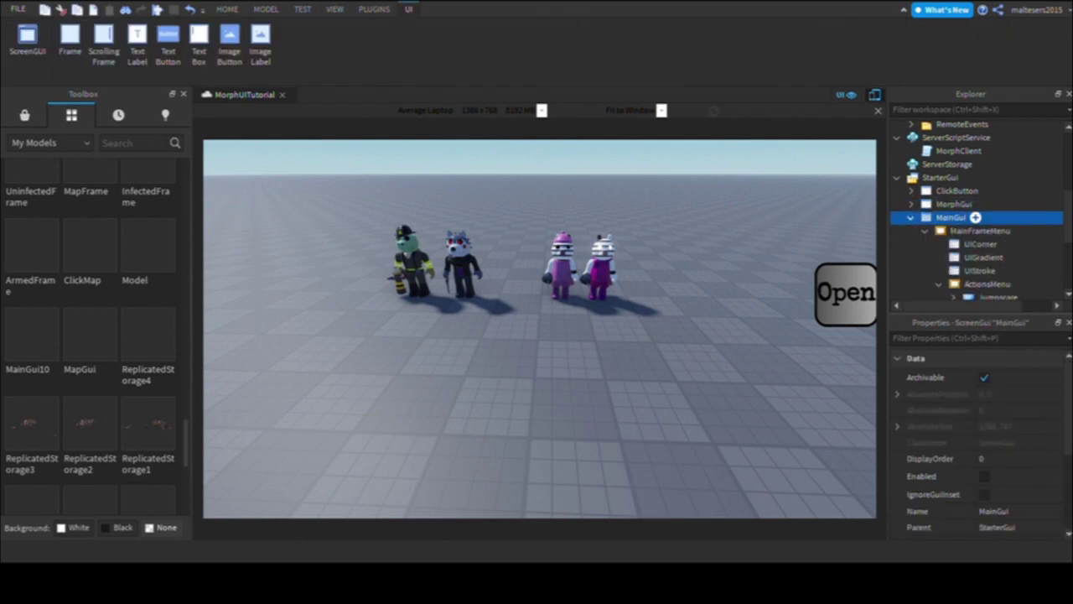
pyautogui.click(954, 205)
pyautogui.click(950, 217)
pyautogui.click(910, 217)
pyautogui.press('w')
pyautogui.moveTo(732, 280); pyautogui.dragTo(738, 266, button='right')
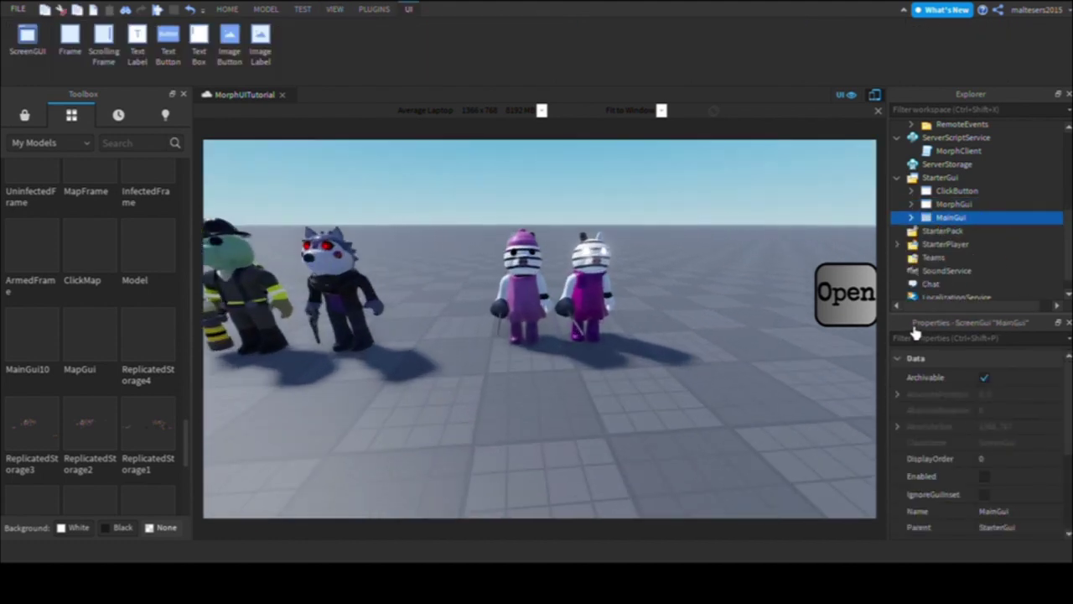
pyautogui.press('s')
pyautogui.moveTo(914, 333); pyautogui.dragTo(915, 333, button='right')
pyautogui.press('w')
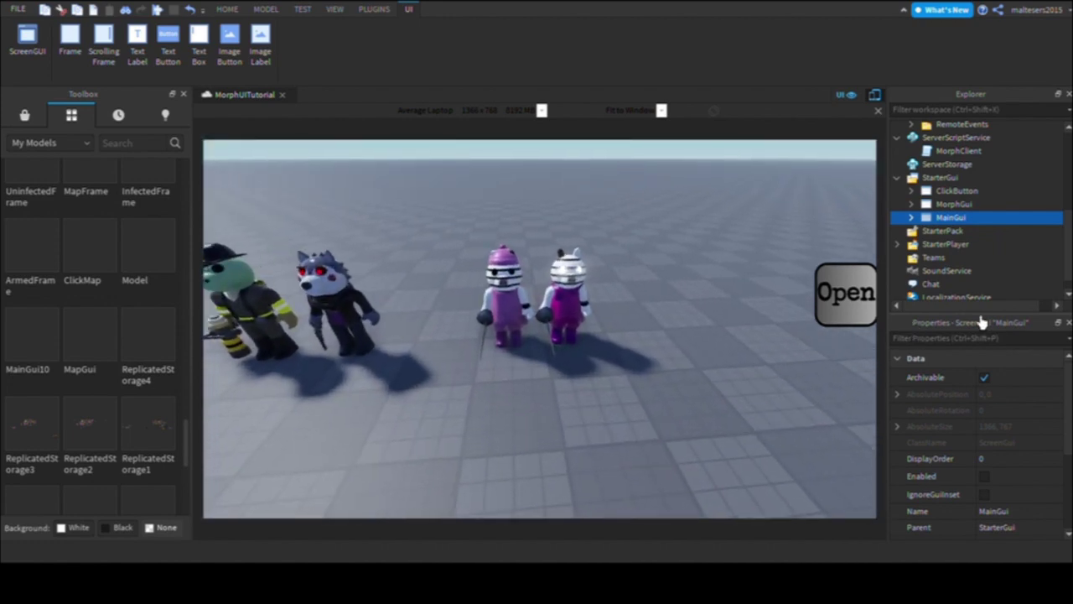
pyautogui.moveTo(982, 321); pyautogui.dragTo(981, 312, button='right')
pyautogui.press('w')
pyautogui.press('s')
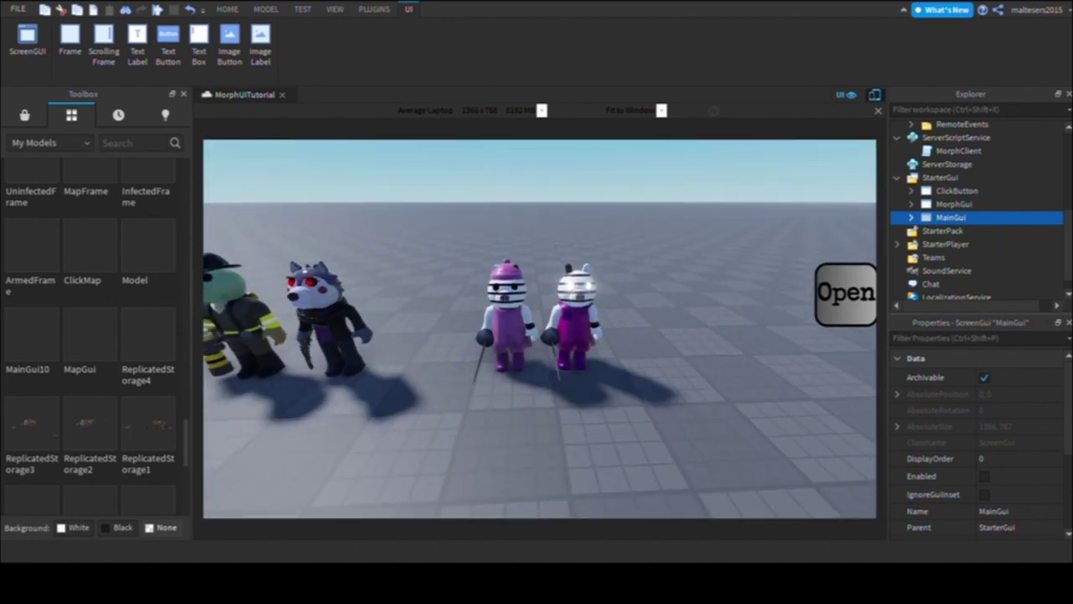
pyautogui.hotkey('ctrl', 'd')
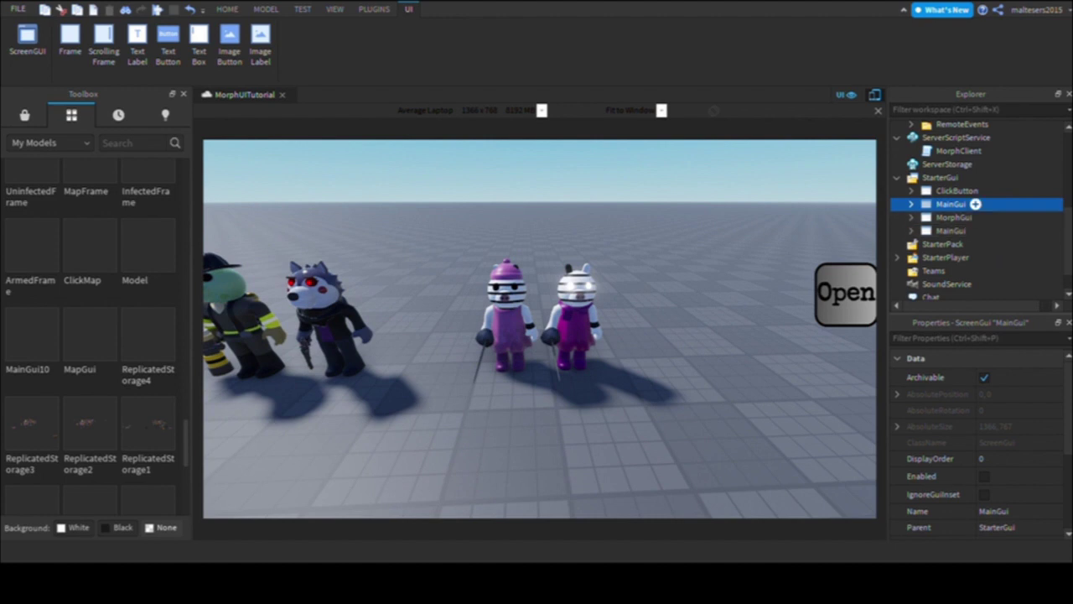
# Step: Duplicate the MorphClient script in ServerScriptService and name the copy MorphClient2
pyautogui.click(958, 150)
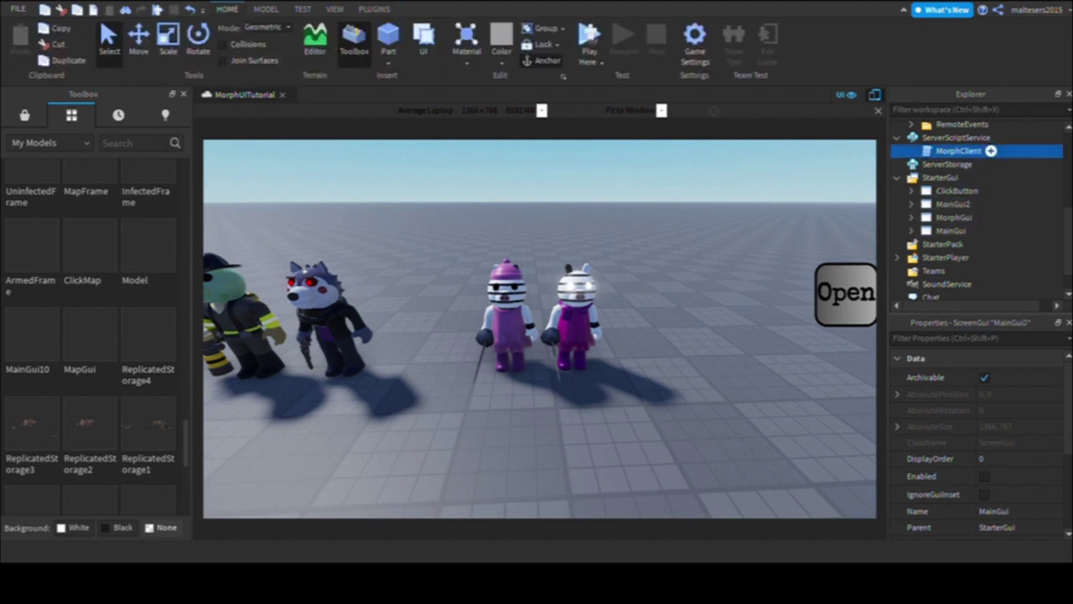
pyautogui.hotkey('ctrl', 'd')
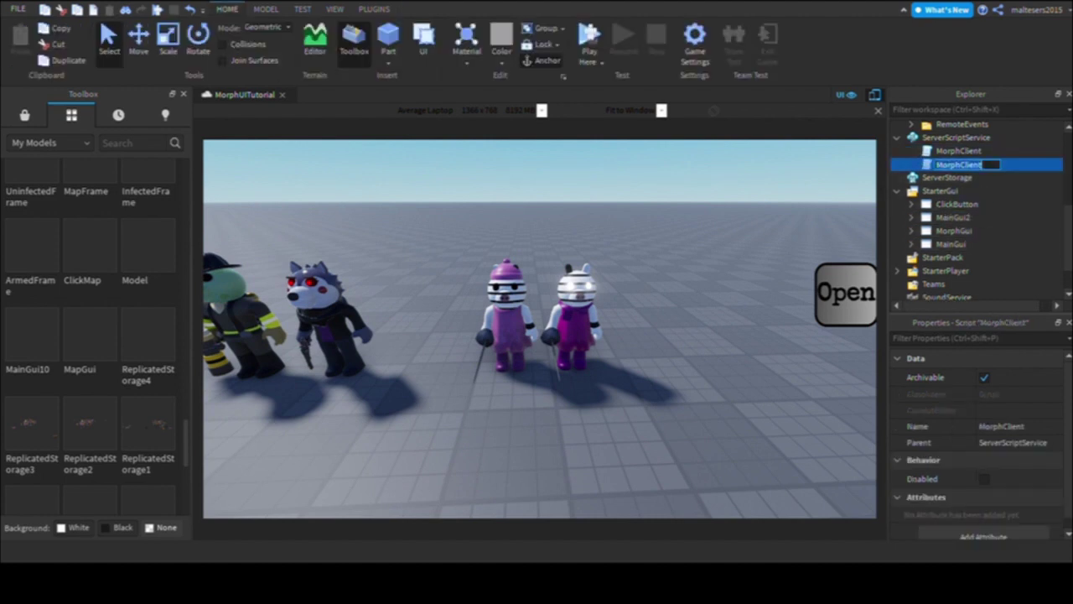
pyautogui.press('Right')
pyautogui.write('2')
# Step: Duplicate MorphEvent in the RemoteEvents folder and name the copy MorphEvent2
pyautogui.scroll(1, 964, 156)
pyautogui.click(911, 162)
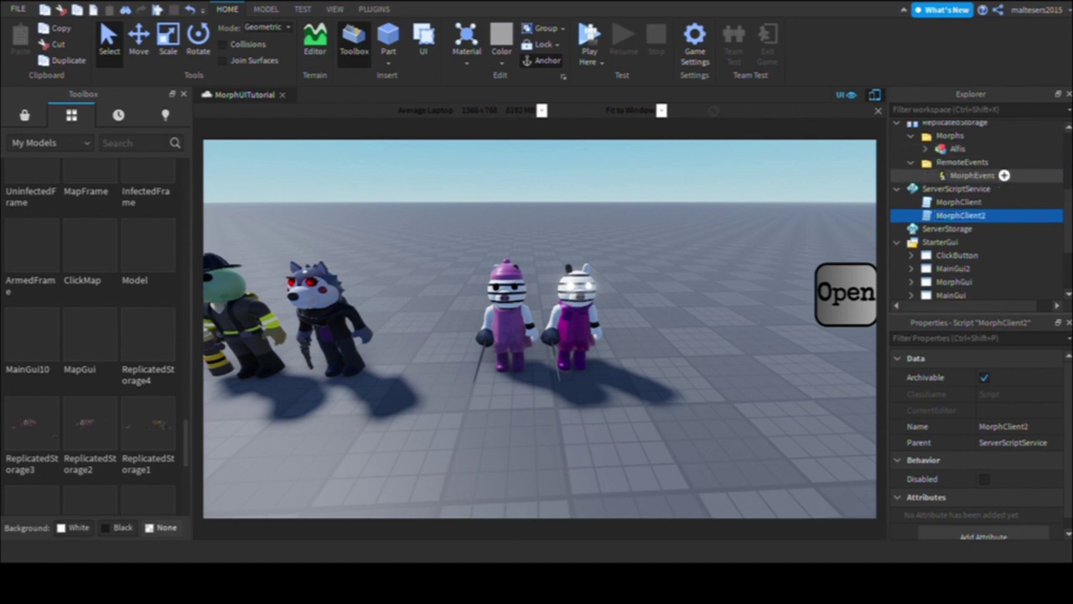
pyautogui.click(972, 176)
pyautogui.hotkey('ctrl', 'd')
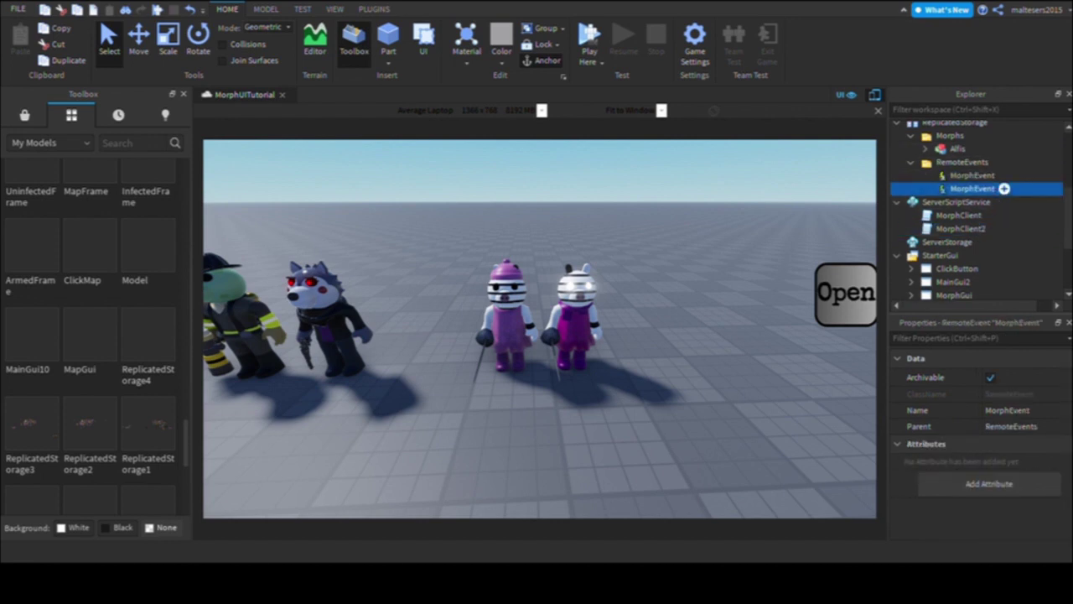
pyautogui.press('F2')
pyautogui.press('Right')
pyautogui.write('2')
# Step: Point the MorphClient2 script at MorphEvent2 and close the script
pyautogui.doubleClick(961, 228)
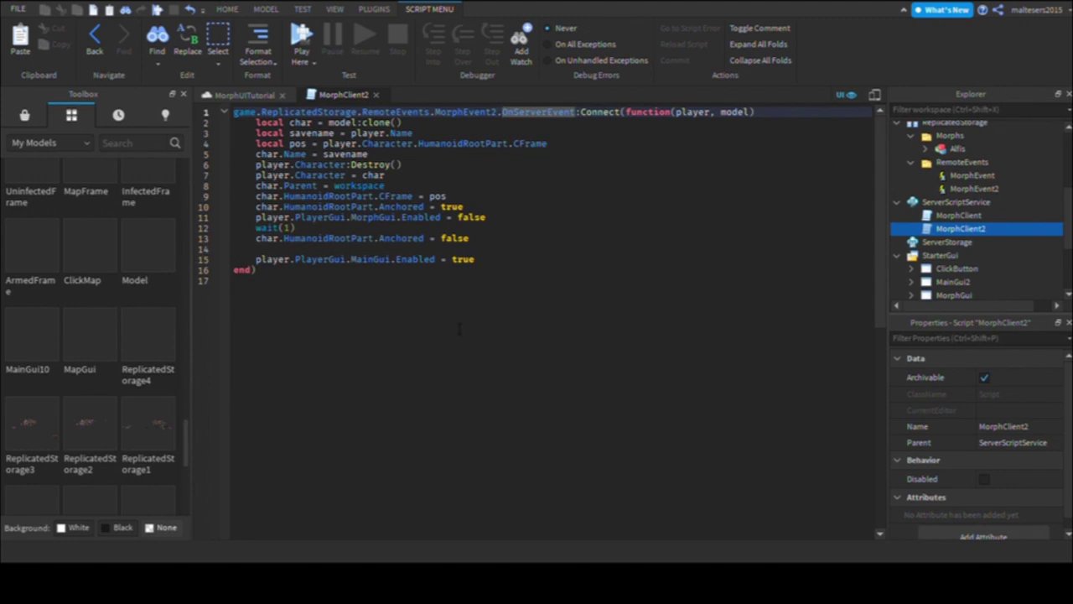
pyautogui.click(493, 260)
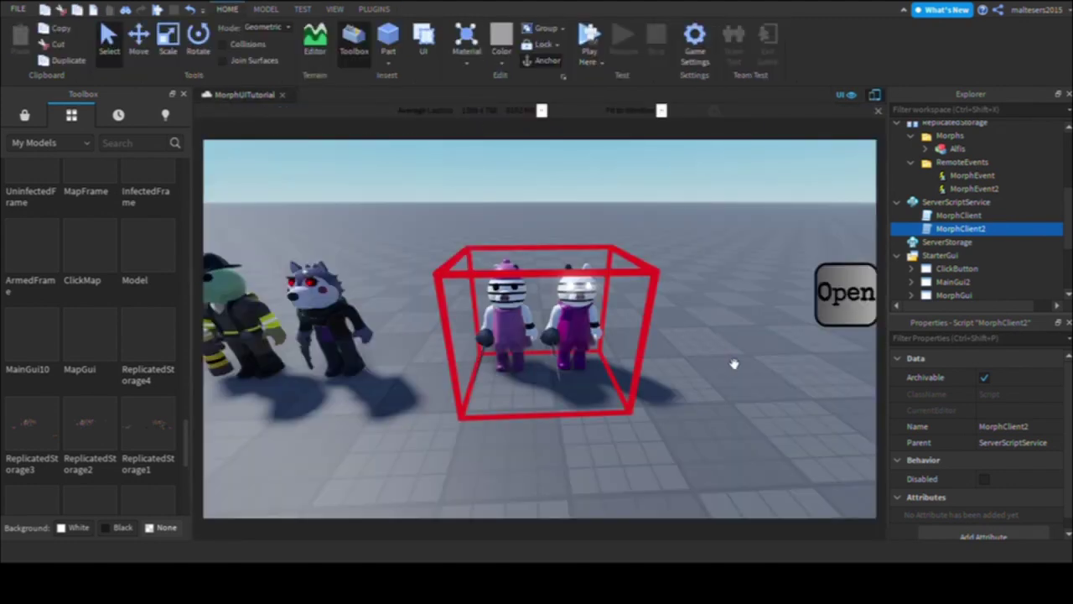
# Step: Copy FootstepScript, Animate, Stun and Swing from the Alfis model in the Morphs folder
pyautogui.scroll(-5, 735, 360)
pyautogui.click(721, 359)
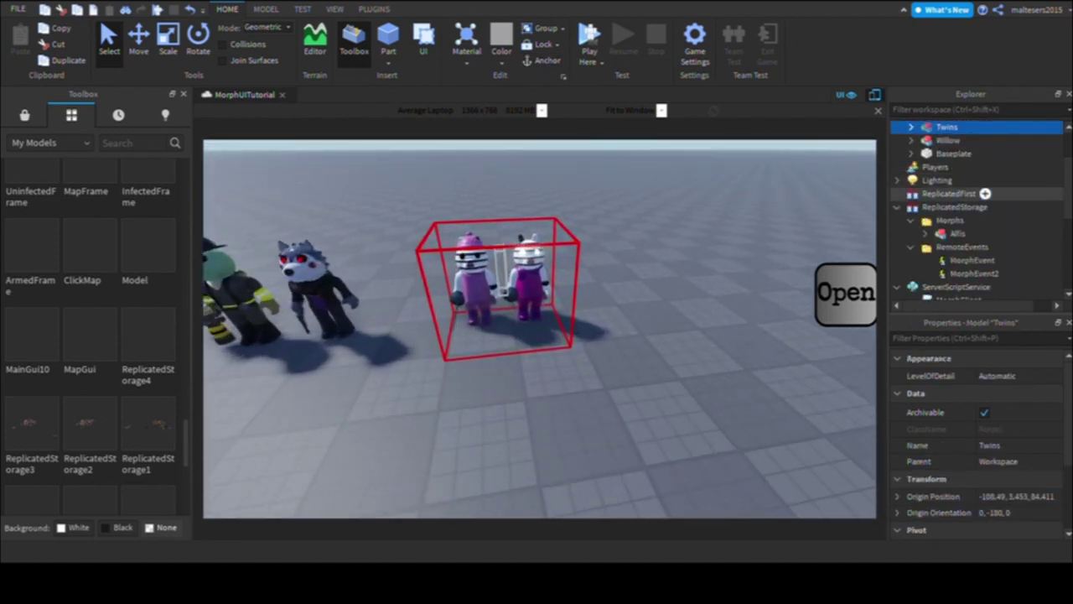
pyautogui.click(926, 234)
pyautogui.scroll(-1, 939, 243)
pyautogui.click(979, 222)
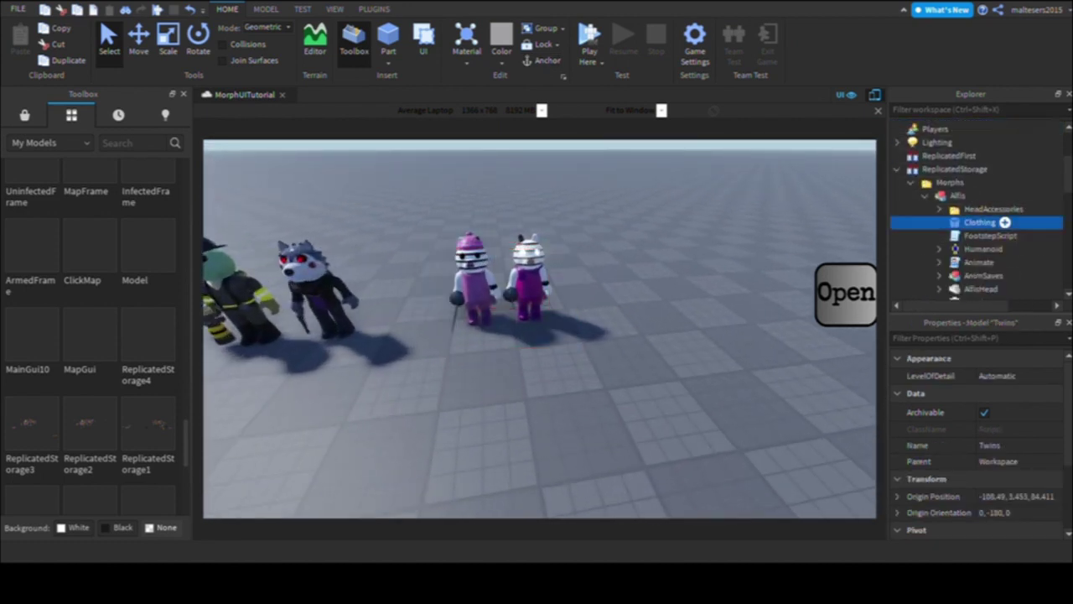
pyautogui.click(989, 236)
pyautogui.keyDown('ctrl'); pyautogui.click(979, 262); pyautogui.keyUp('ctrl')
pyautogui.scroll(-8, 989, 237)
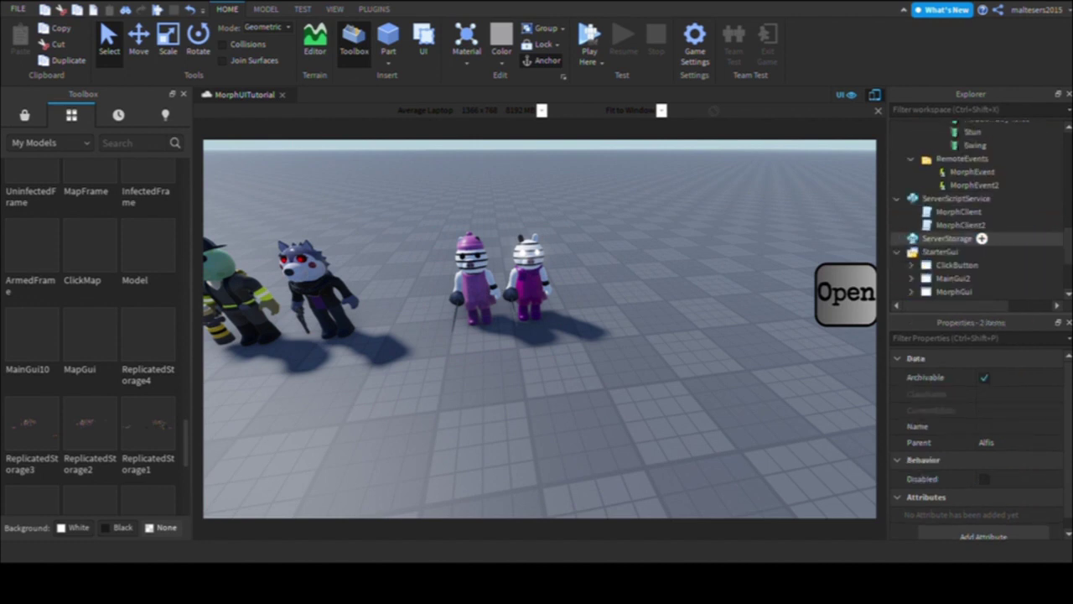
pyautogui.keyDown('ctrl'); pyautogui.click(972, 133); pyautogui.keyUp('ctrl')
pyautogui.keyDown('ctrl'); pyautogui.click(975, 145); pyautogui.keyUp('ctrl')
pyautogui.hotkey('ctrl', 'c')
# Step: Paste the copied Alfis scripts and animations into the Twins model in Workspace
pyautogui.scroll(6, 995, 145)
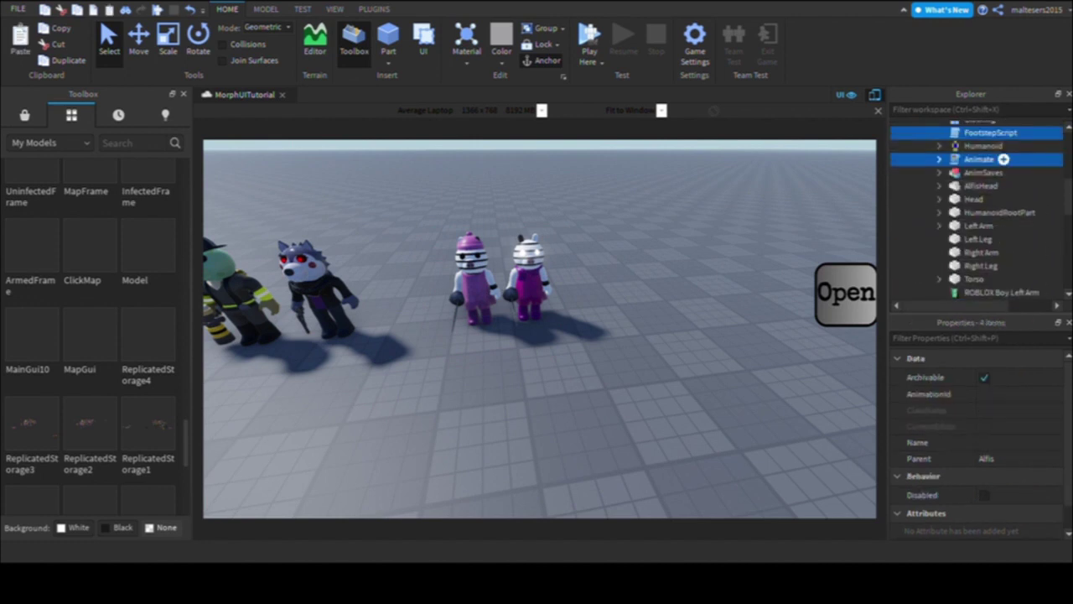
pyautogui.scroll(4, 975, 169)
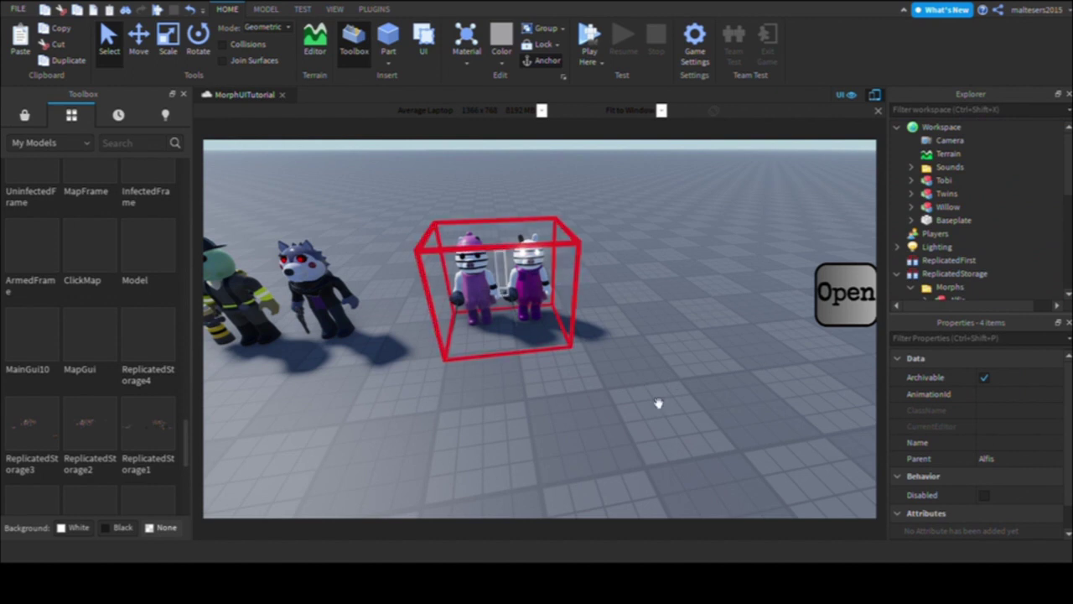
pyautogui.click(528, 315)
pyautogui.hotkey('ctrl', 'shift', 'v')
pyautogui.moveTo(639, 270); pyautogui.dragTo(629, 239, button='right')
pyautogui.press('w')
pyautogui.scroll(2, 981, 209)
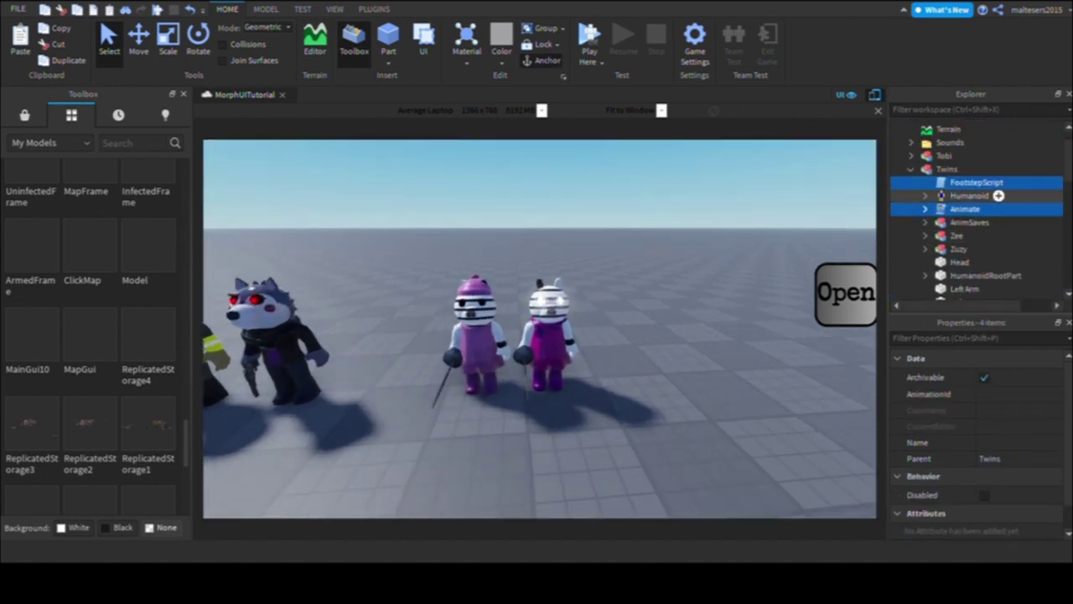
pyautogui.scroll(-4, 980, 210)
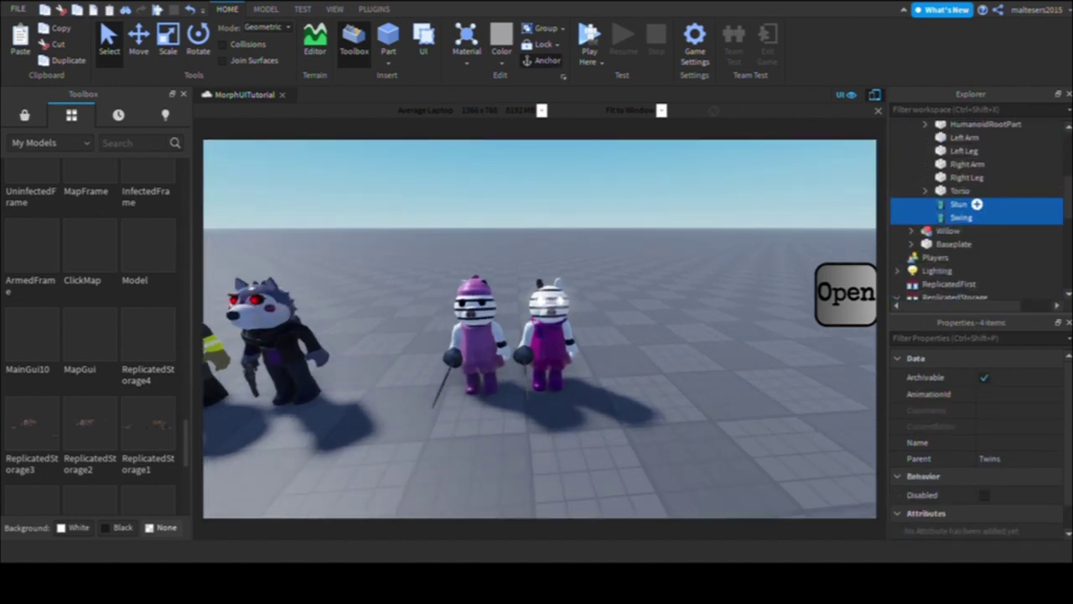
# Step: Move TwinsAmbience, TwinsFootStep, TwinsHitSound and TwinsJumpscare from the Sounds folder into the Twins model's HumanoidRootPart
pyautogui.scroll(2, 977, 191)
pyautogui.click(925, 200)
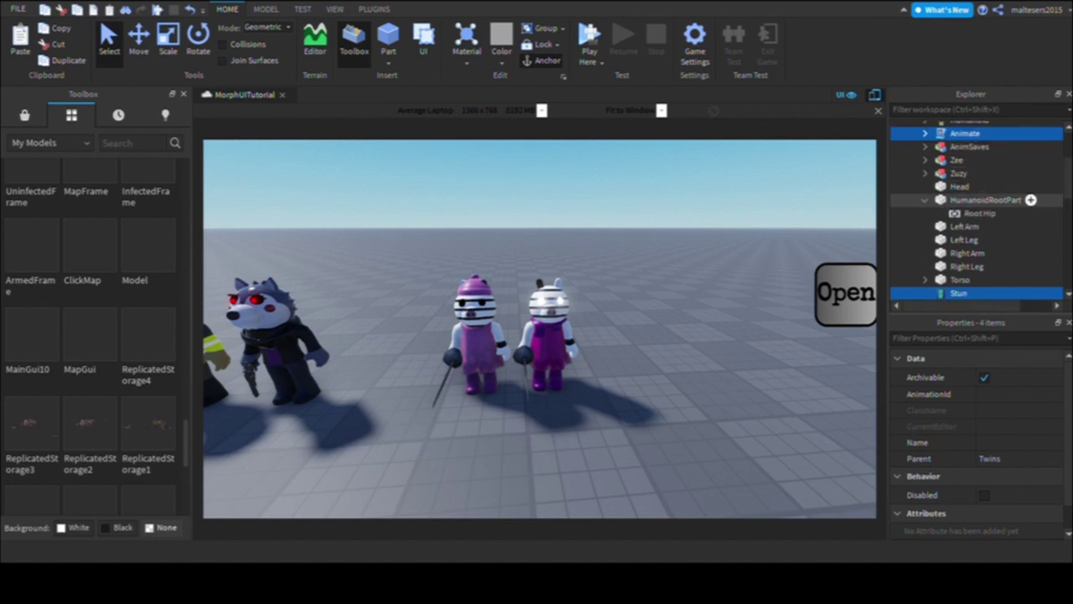
pyautogui.scroll(3, 925, 200)
pyautogui.click(911, 168)
pyautogui.scroll(-2, 939, 210)
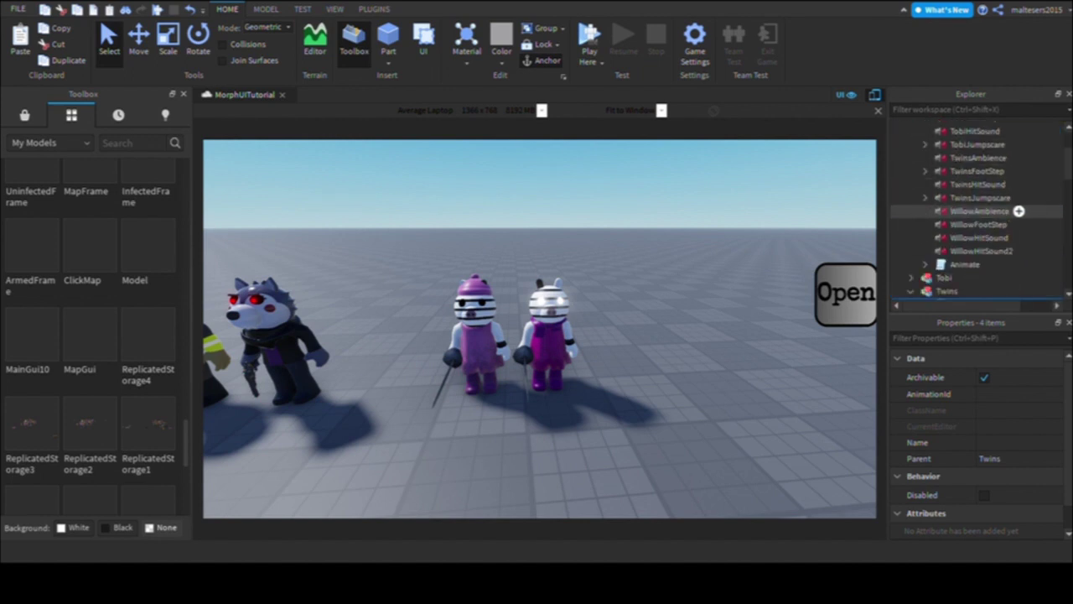
pyautogui.click(978, 158)
pyautogui.keyDown('ctrl'); pyautogui.click(978, 171); pyautogui.keyUp('ctrl')
pyautogui.keyDown('ctrl'); pyautogui.click(978, 184); pyautogui.keyUp('ctrl')
pyautogui.keyDown('ctrl'); pyautogui.click(979, 198); pyautogui.keyUp('ctrl')
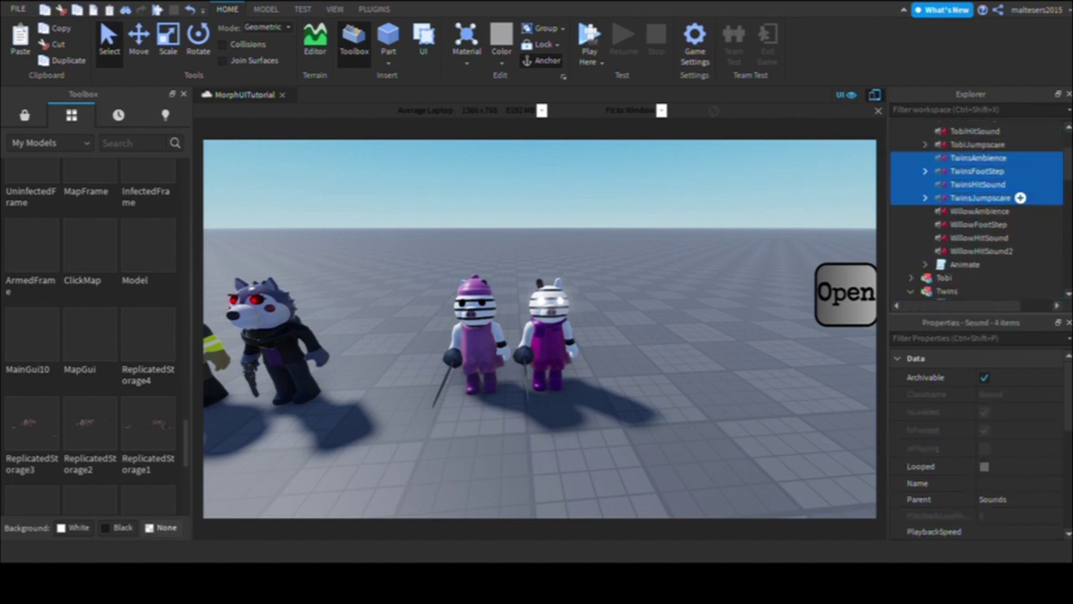
pyautogui.moveTo(1021, 198)
pyautogui.mouseDown()
pyautogui.moveTo(974, 167)
pyautogui.moveTo(958, 177)
pyautogui.moveTo(986, 192)
pyautogui.moveTo(989, 213)
pyautogui.moveTo(1030, 188)
pyautogui.mouseUp()
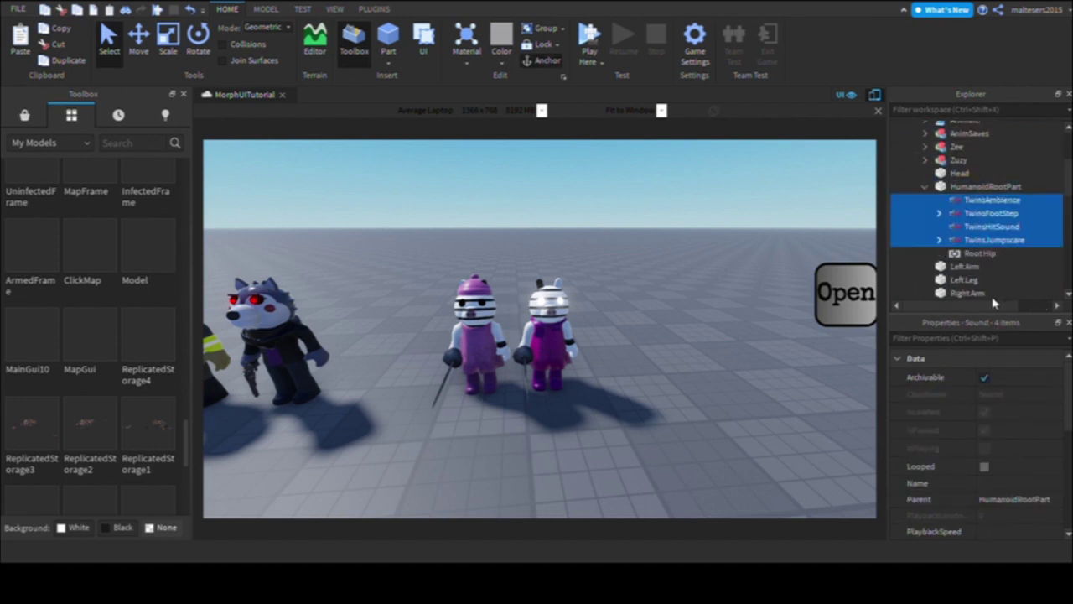
# Step: Rename the four sounds in the Twins model's HumanoidRootPart to Ambience, FootStep, HitSound and Jumpscare
pyautogui.click(993, 200)
pyautogui.scroll(-3, 990, 446)
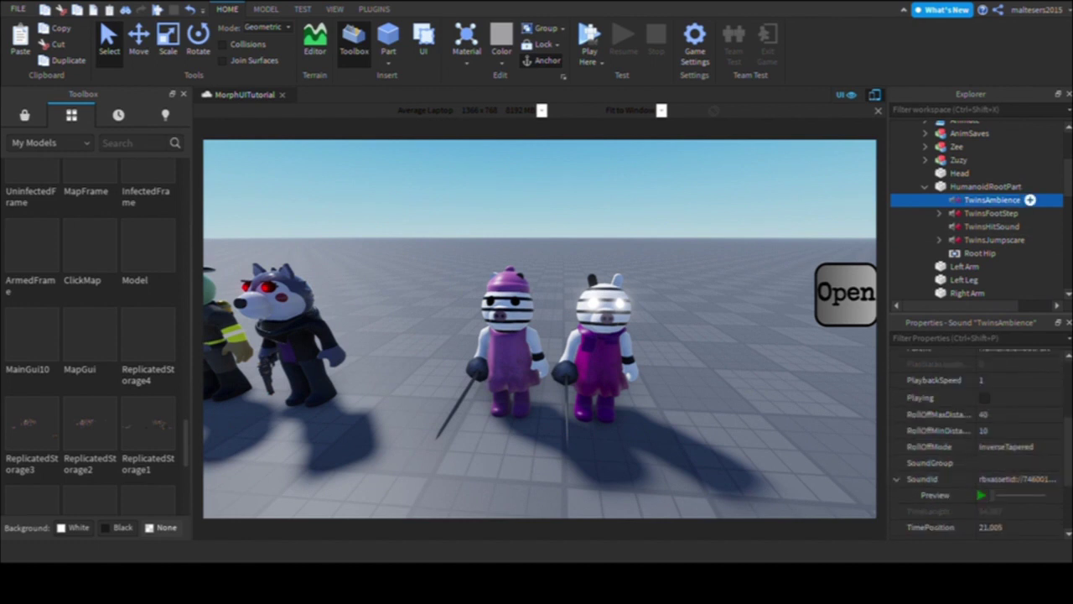
pyautogui.press('BackSpace')
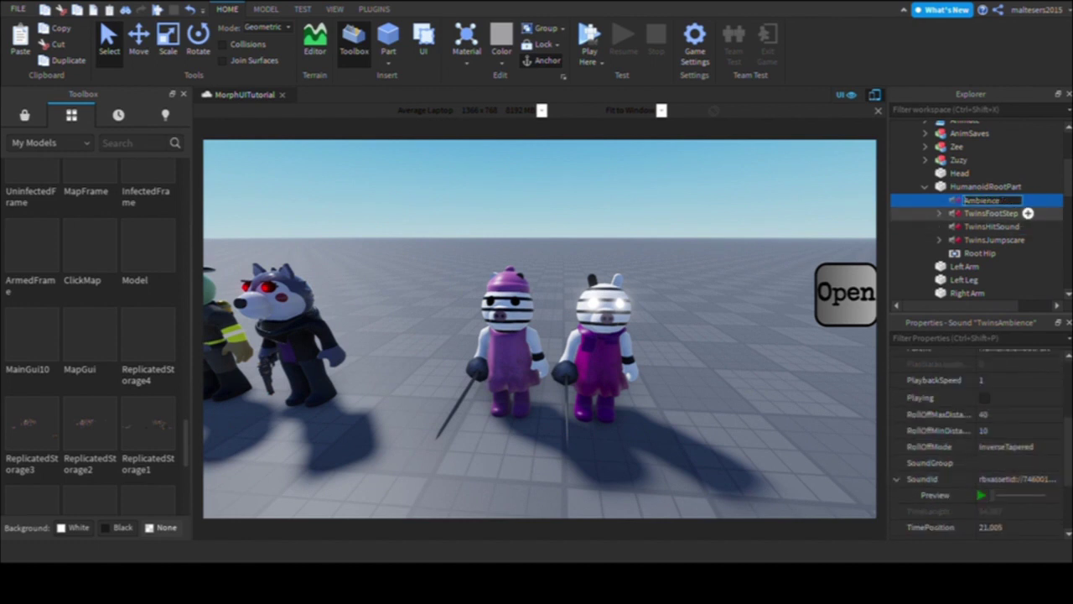
pyautogui.click(1006, 213)
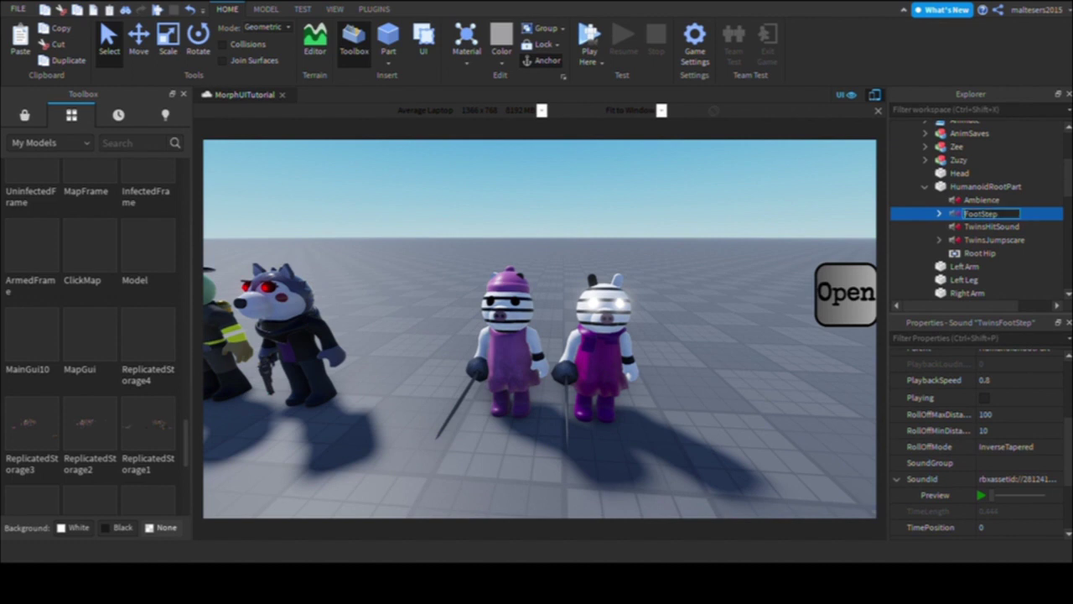
pyautogui.press('Return')
pyautogui.click(1030, 226)
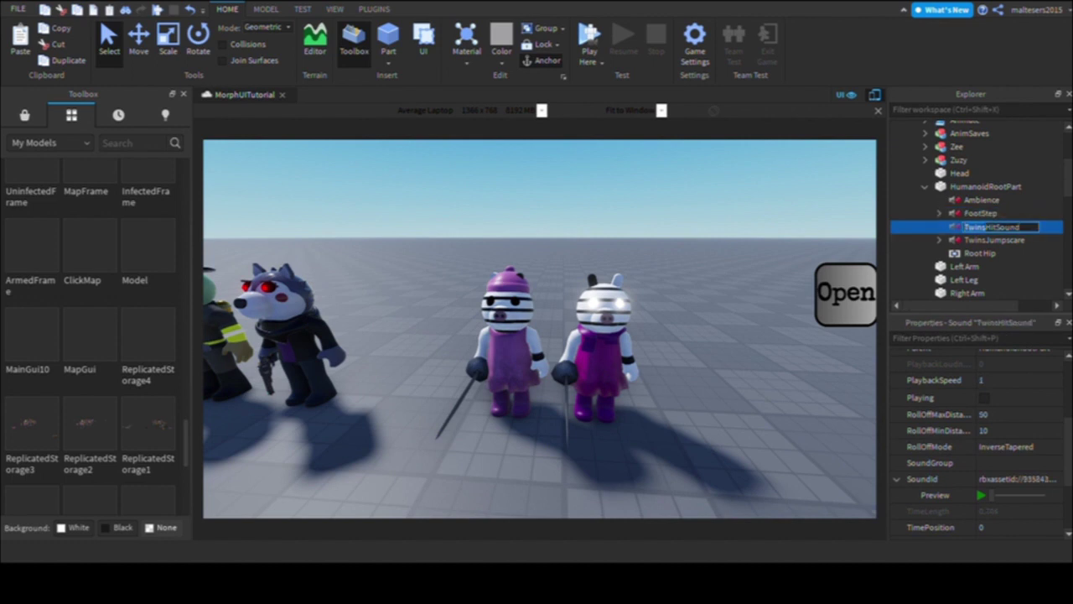
pyautogui.press('BackSpace')
pyautogui.click(998, 240)
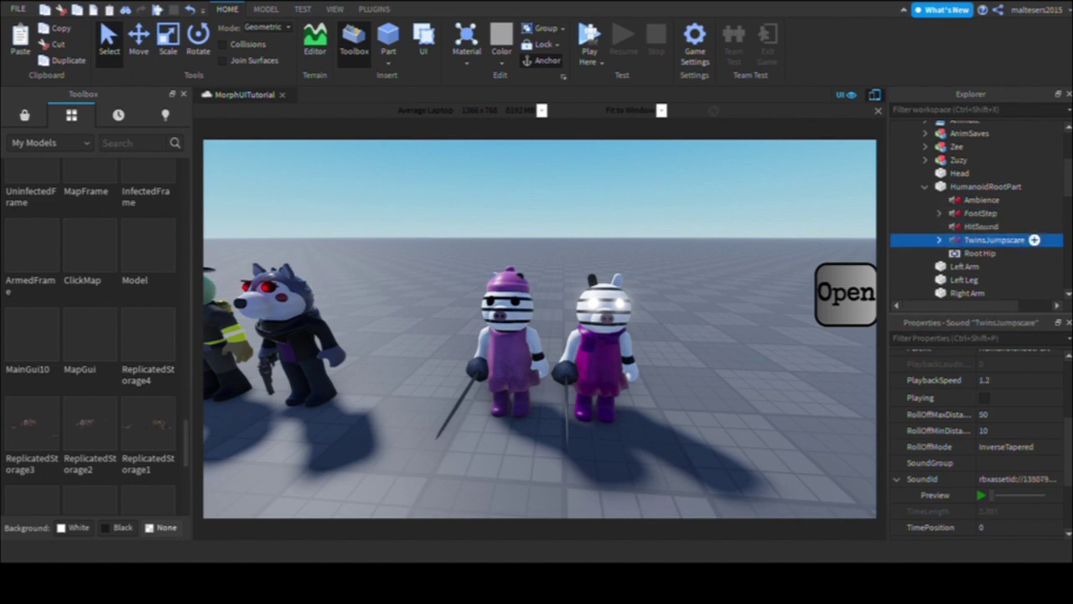
pyautogui.press('BackSpace')
pyautogui.press('Return')
# Step: Check the Twins model's Stun and Swing animations, and preview its Z-Walk1 animation in the Animation Editor
pyautogui.scroll(-3, 973, 214)
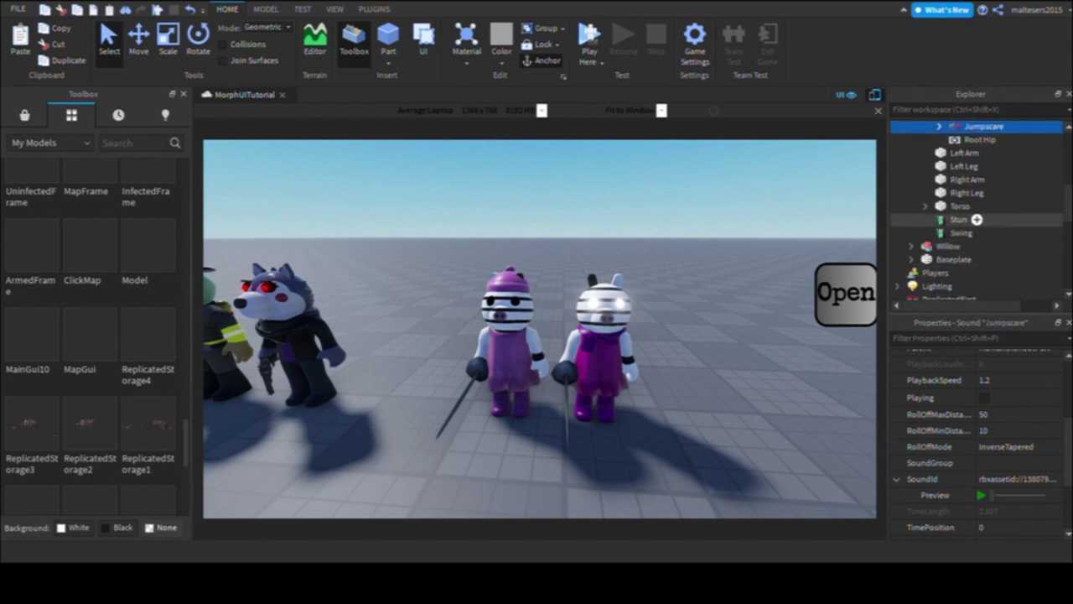
pyautogui.click(960, 219)
pyautogui.click(962, 233)
pyautogui.click(960, 219)
pyautogui.click(962, 233)
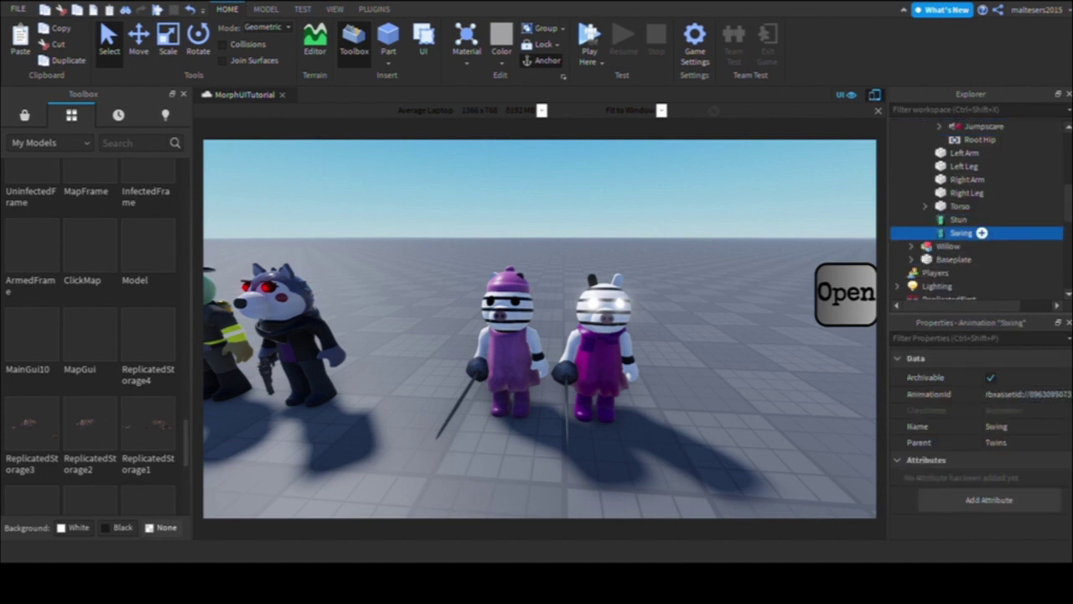
pyautogui.moveTo(798, 286); pyautogui.dragTo(801, 294, button='right')
pyautogui.click(767, 249)
pyautogui.click(373, 9)
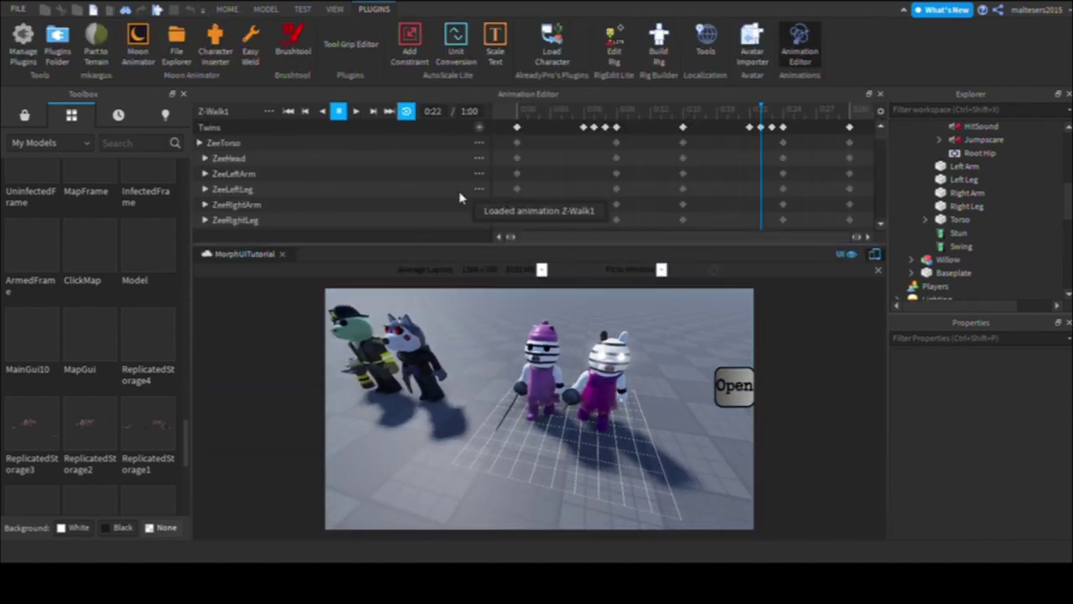
pyautogui.click(356, 111)
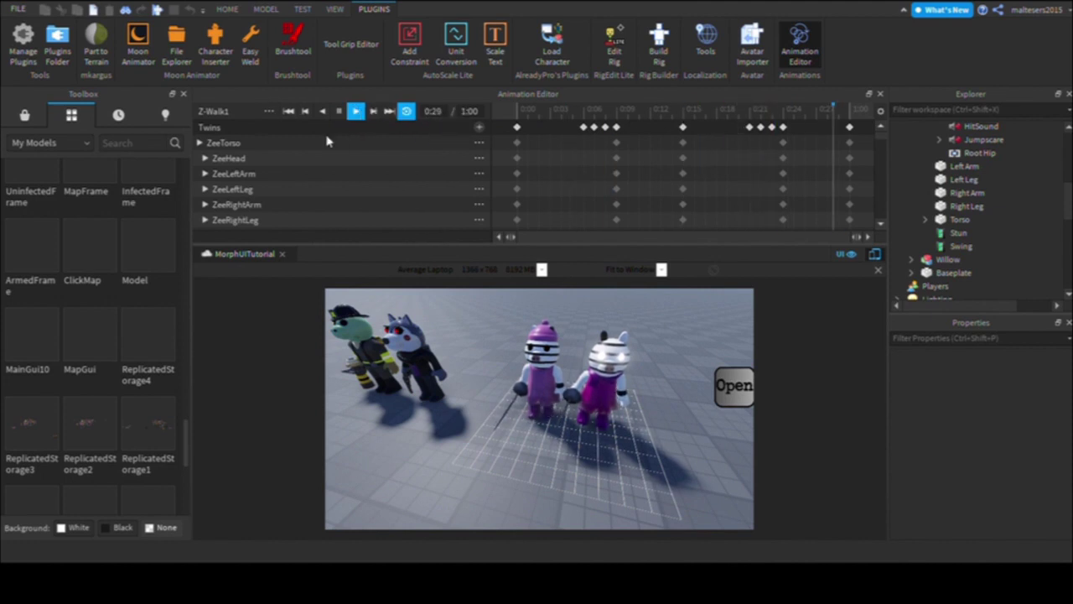
pyautogui.click(339, 112)
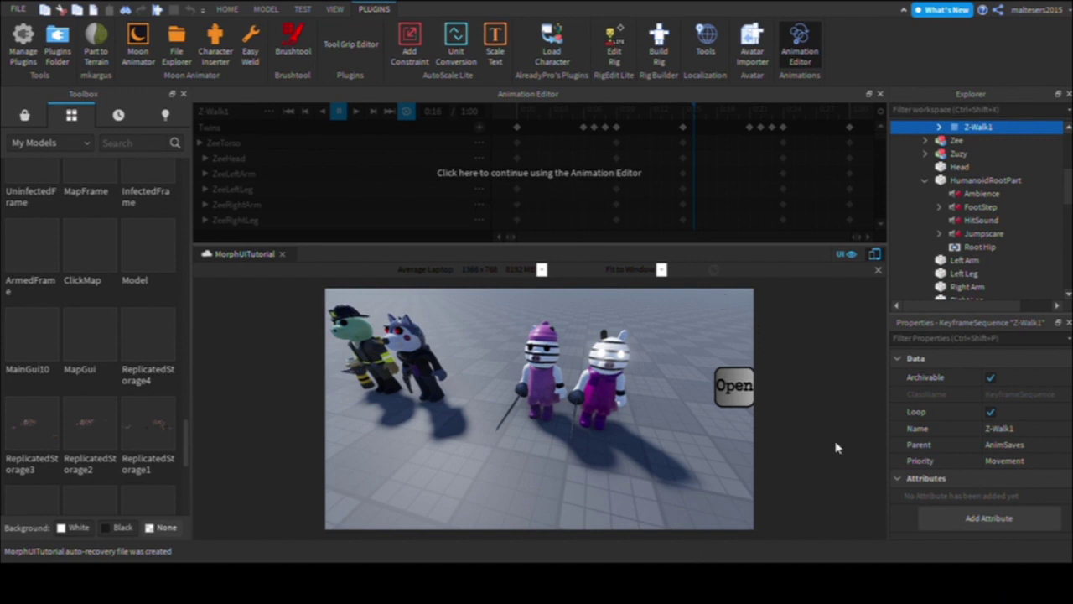
pyautogui.scroll(2, 989, 174)
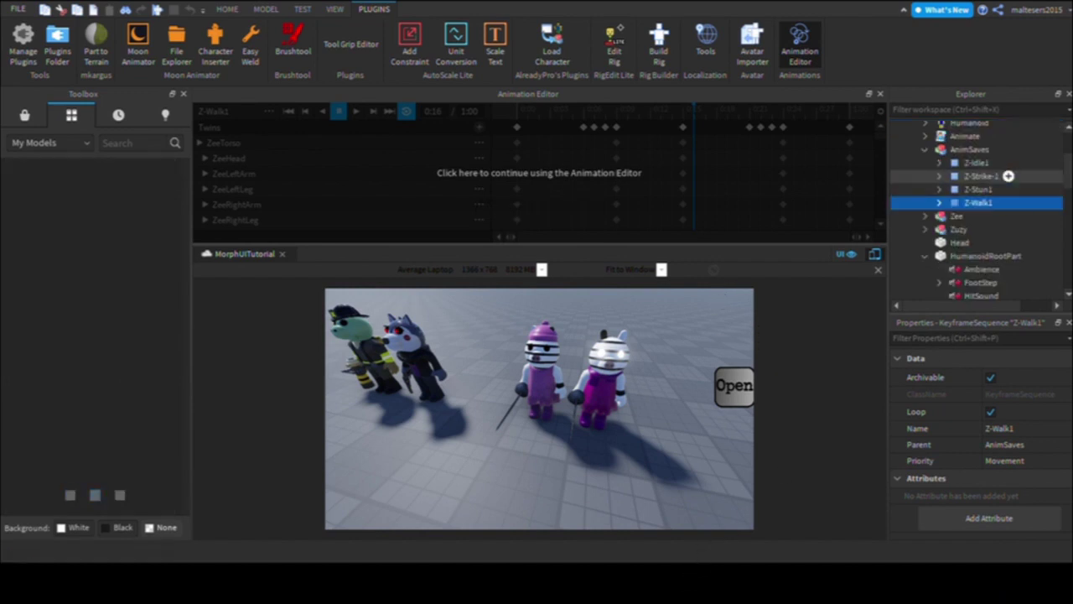
pyautogui.click(924, 149)
pyautogui.click(926, 136)
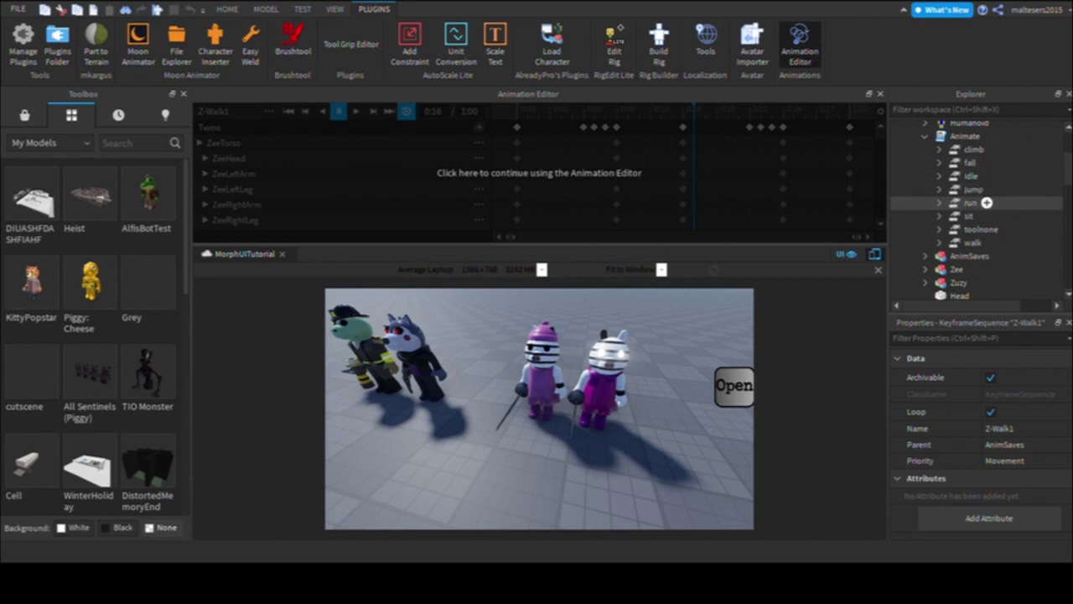
pyautogui.click(939, 242)
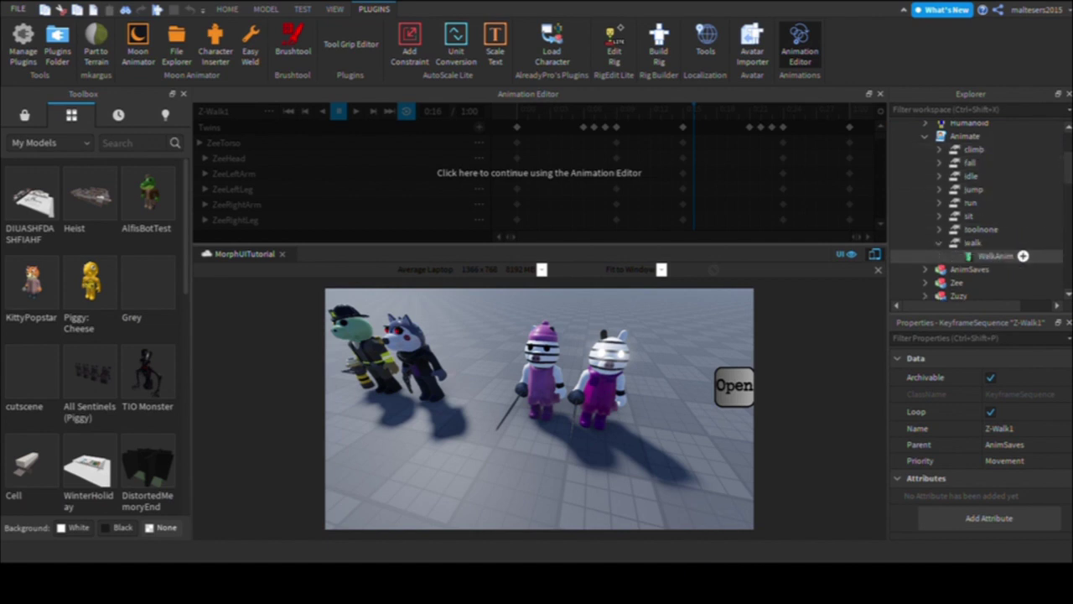
pyautogui.click(995, 256)
pyautogui.click(1024, 394)
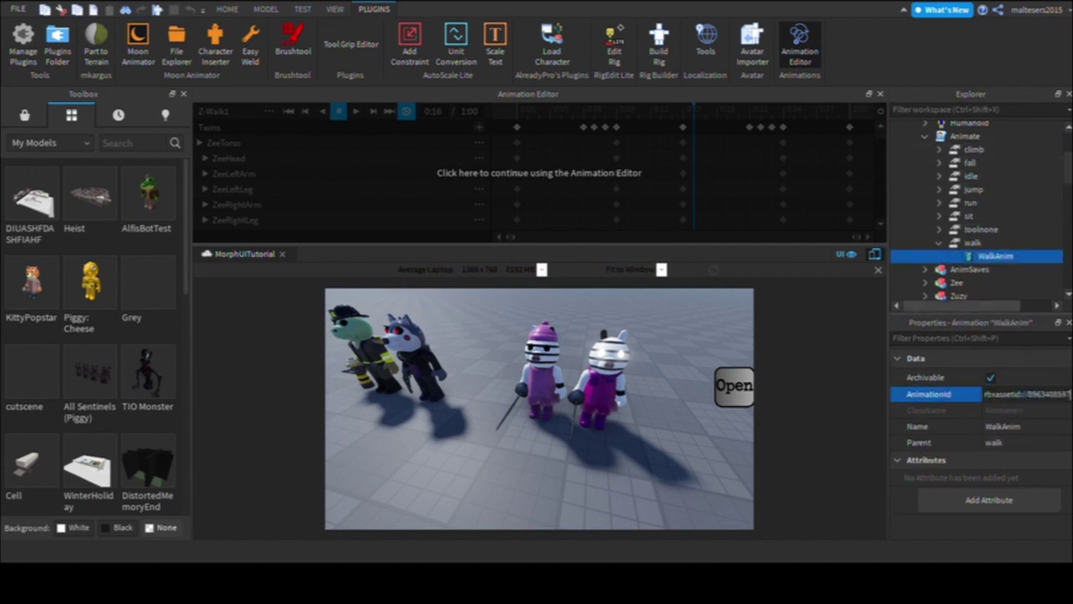
# Step: Save Z-Walk1 in the Animation Editor, and load, preview and save the Z-Idle1 animation
pyautogui.click(455, 177)
pyautogui.hotkey('ctrl', 's')
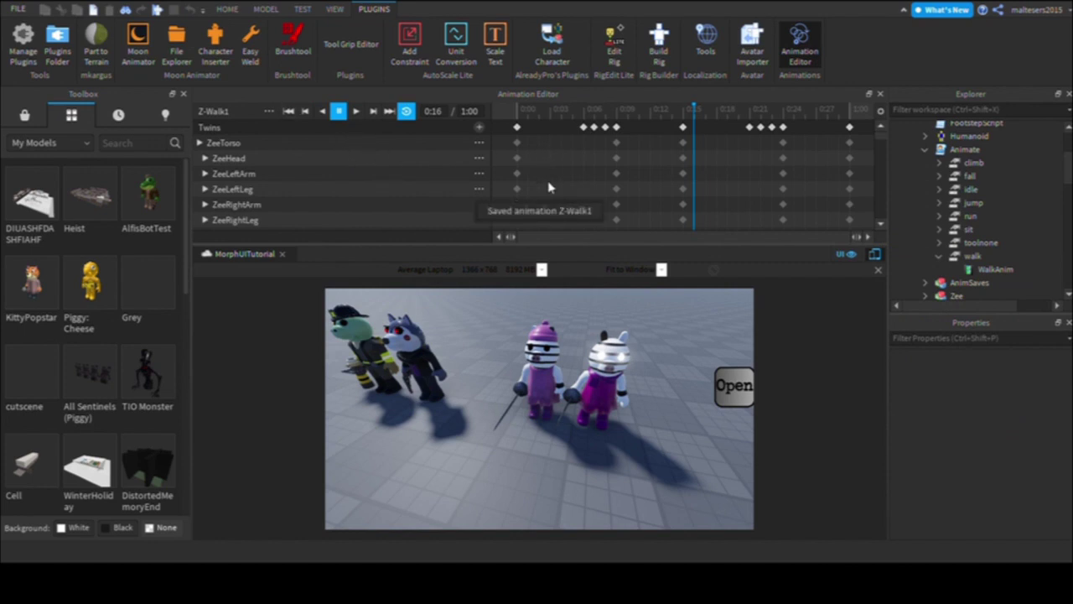
pyautogui.press('space')
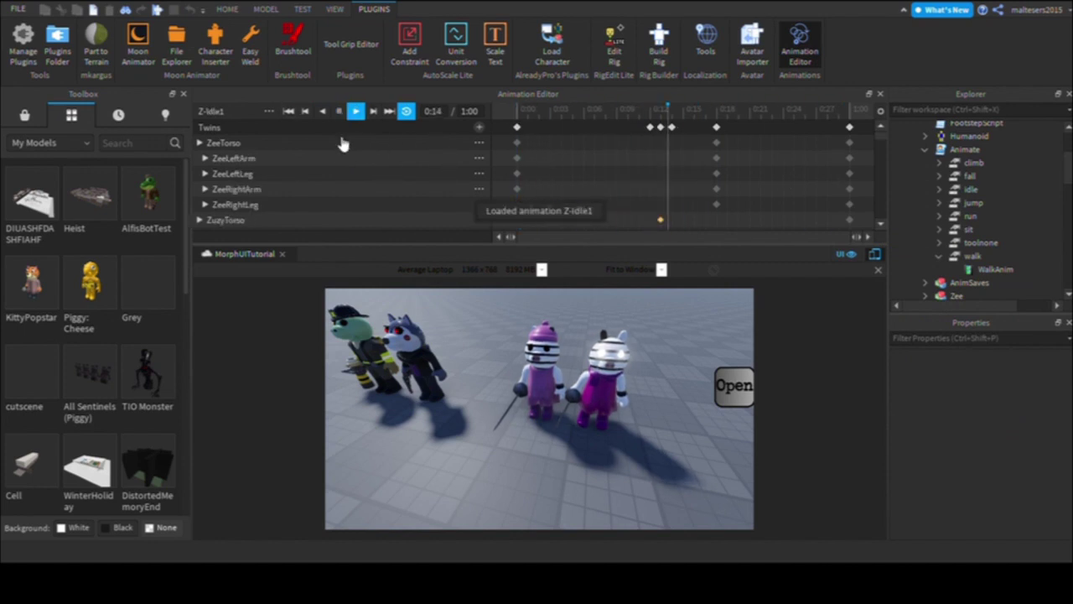
pyautogui.hotkey('ctrl', 's')
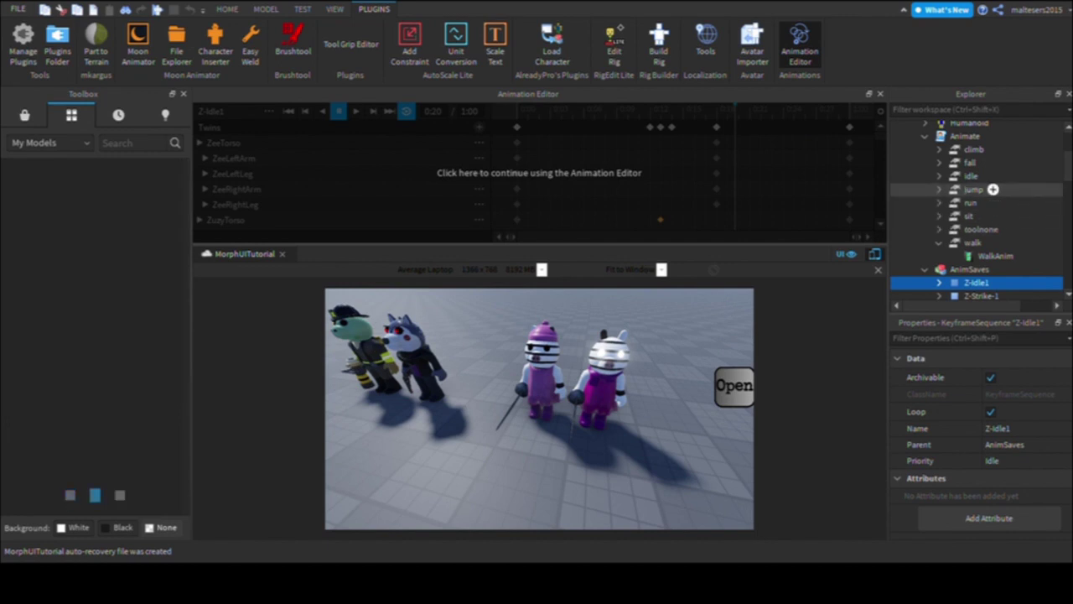
# Step: Replace the AnimationId of Animation1 under the Twins Animate script's idle value with the Z-Idle1 asset ID
pyautogui.click(939, 176)
pyautogui.click(998, 189)
pyautogui.doubleClick(1042, 394)
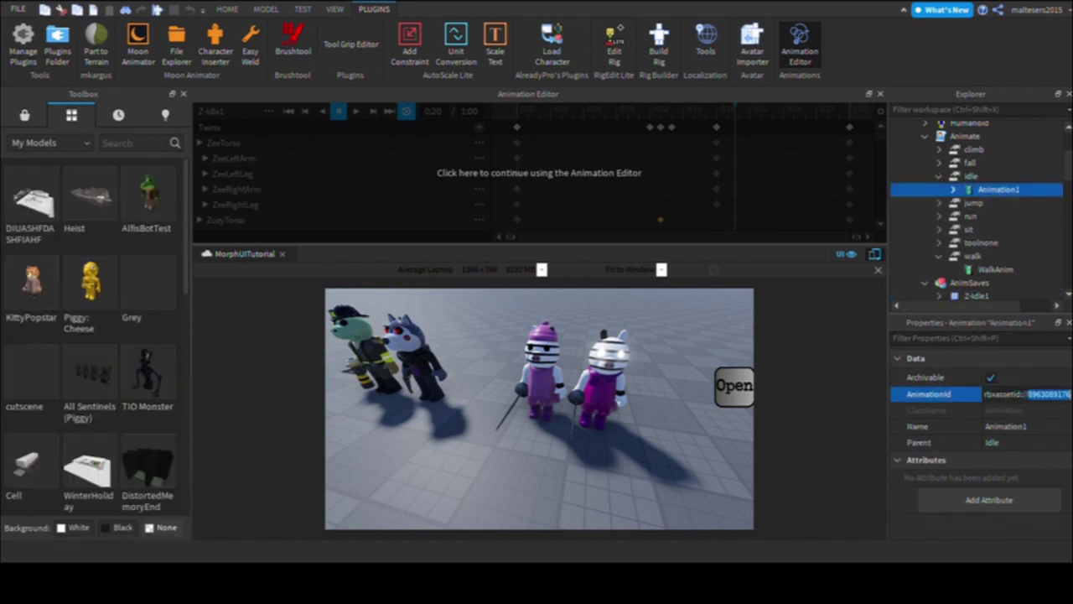
# Step: Load the Z-Strike-1 animation for the Twins rig in the Animation Editor, preview it and save it
pyautogui.click(333, 155)
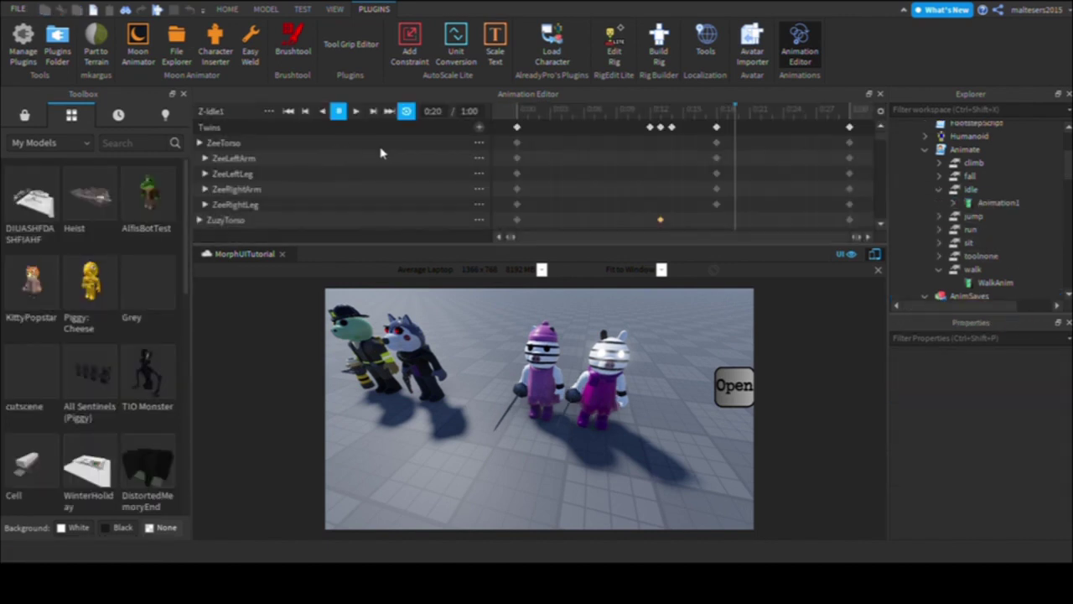
pyautogui.click(355, 110)
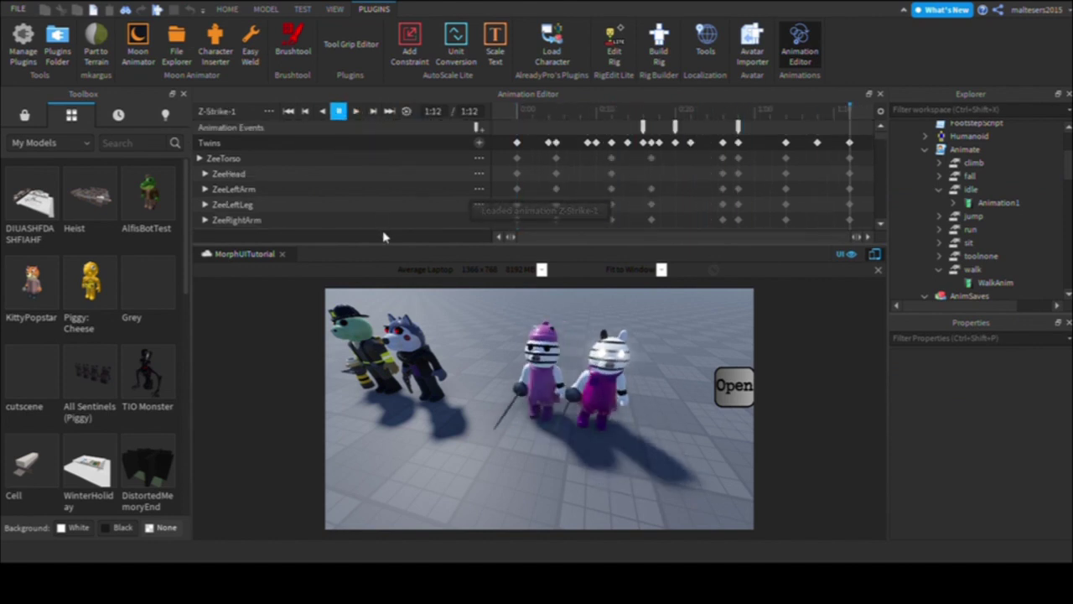
pyautogui.hotkey('ctrl', 's')
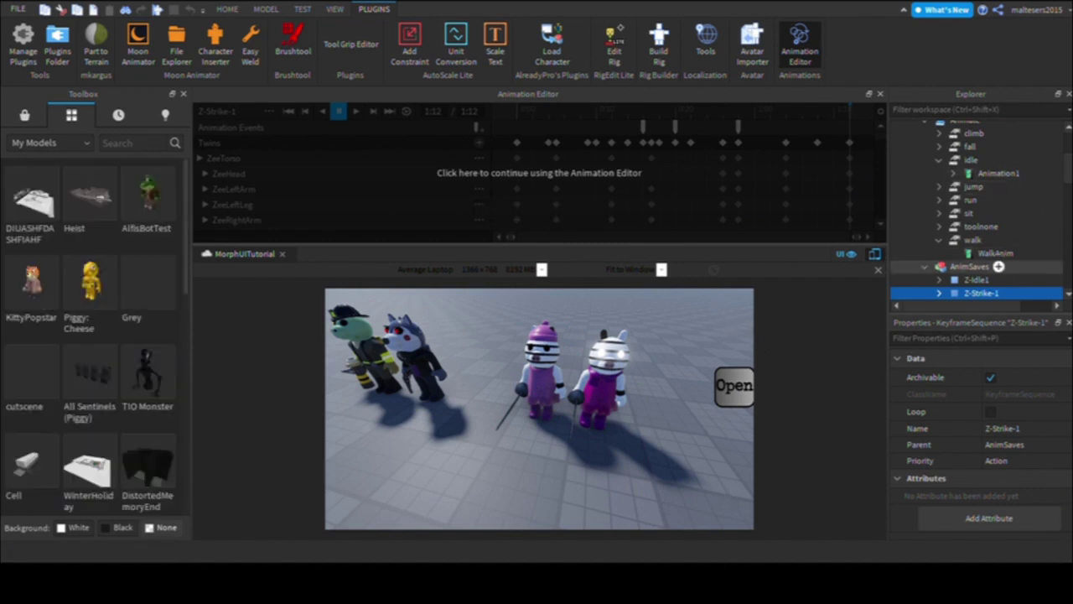
pyautogui.scroll(-6, 994, 133)
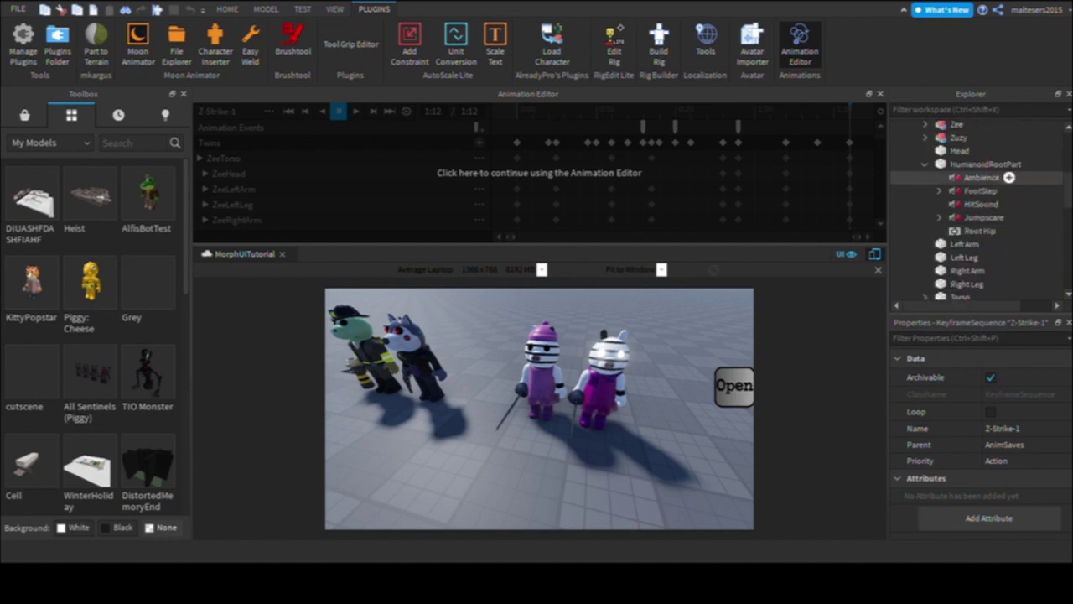
pyautogui.click(961, 211)
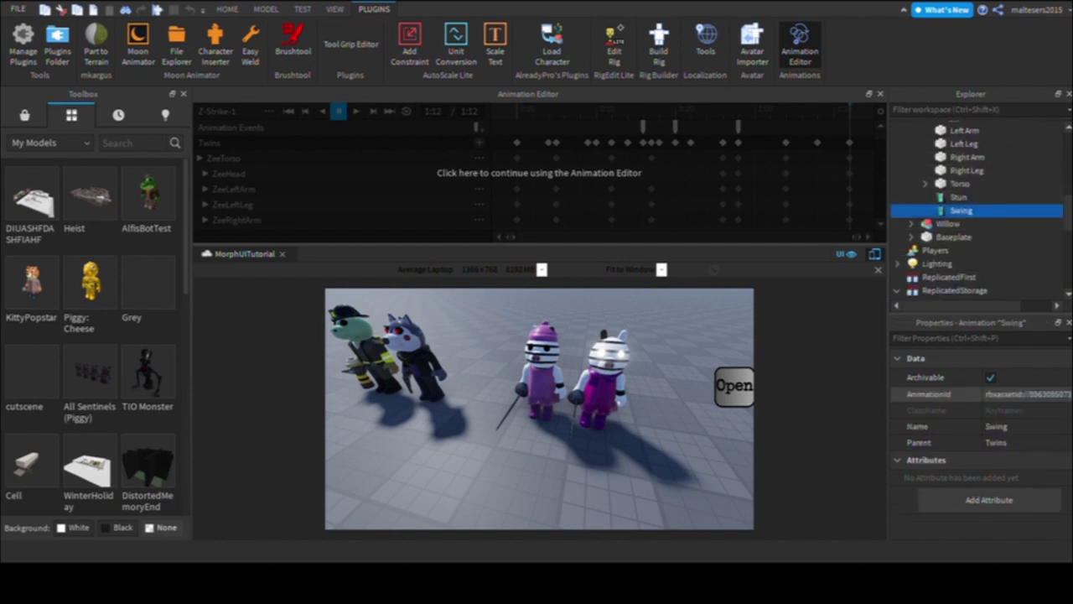
pyautogui.doubleClick(1030, 394)
pyautogui.press('Return')
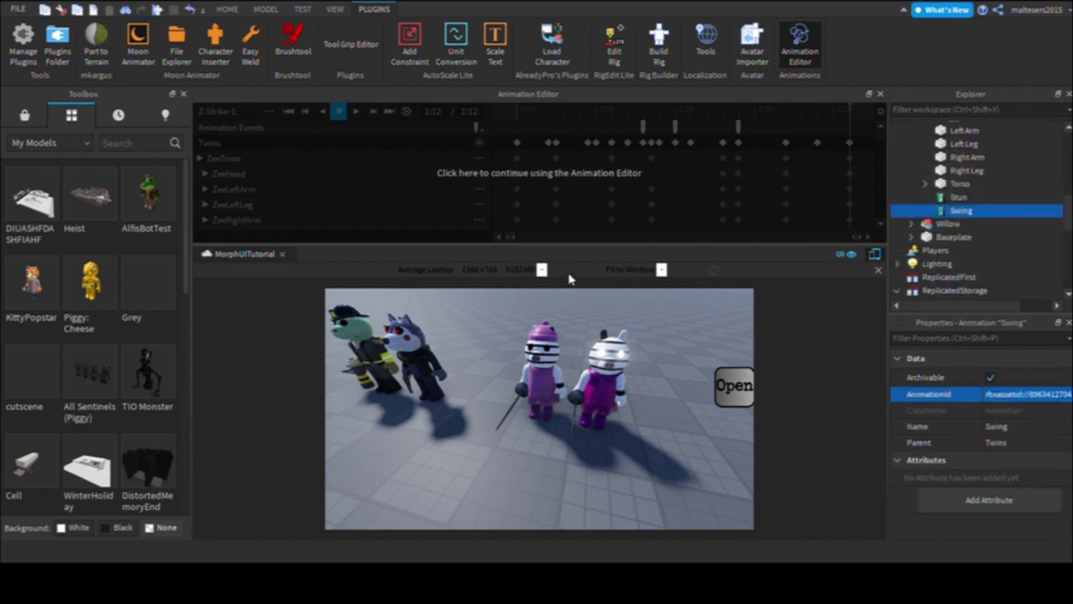
# Step: Load the Z-Stun1 animation for the Twins rig in the Animation Editor, preview it and save it
pyautogui.click(385, 192)
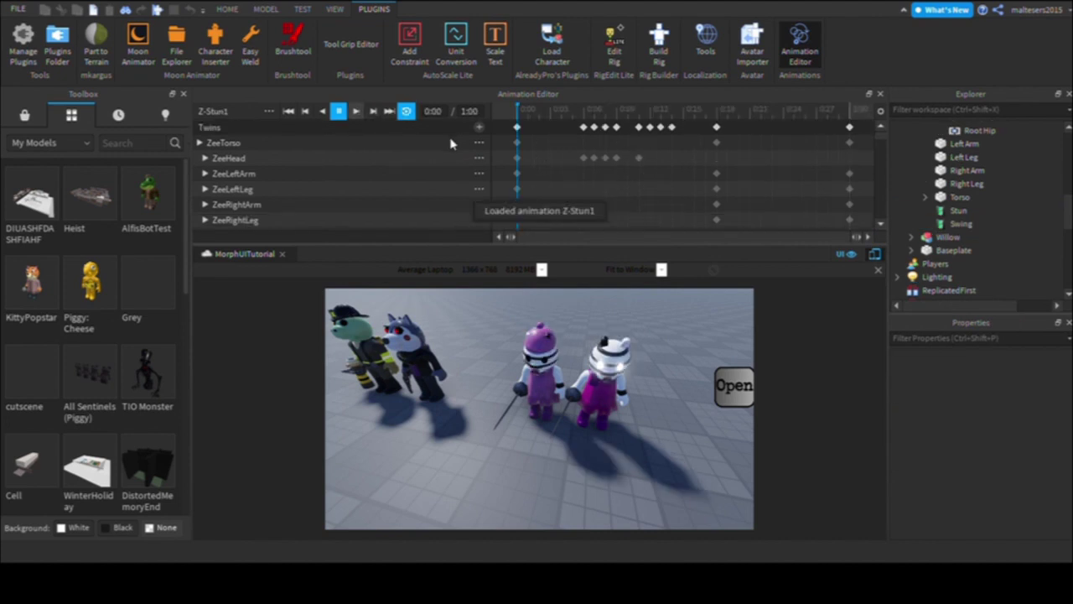
pyautogui.press('space')
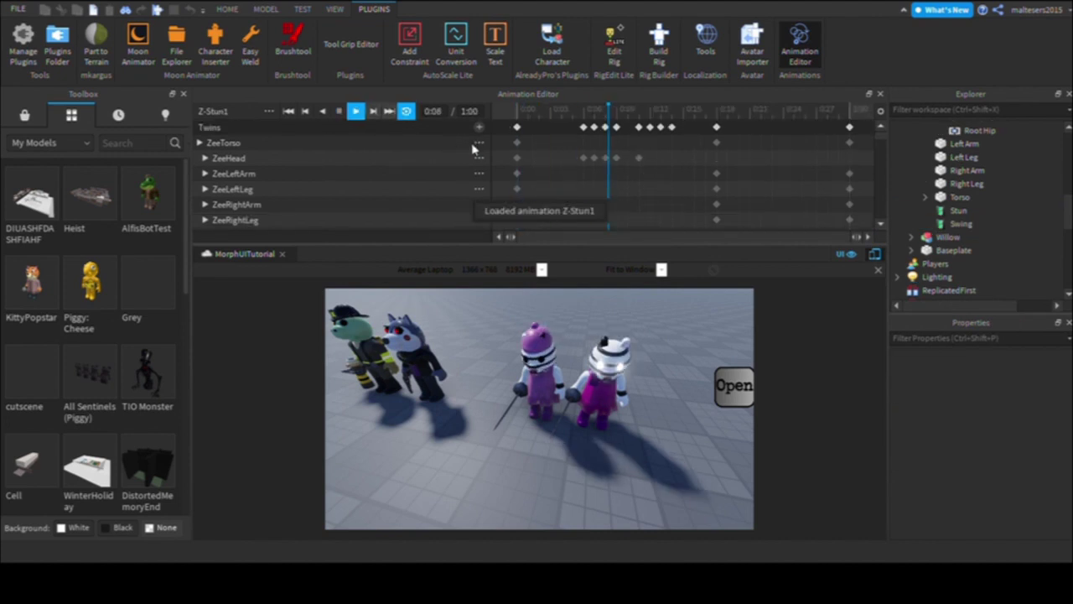
pyautogui.press('space')
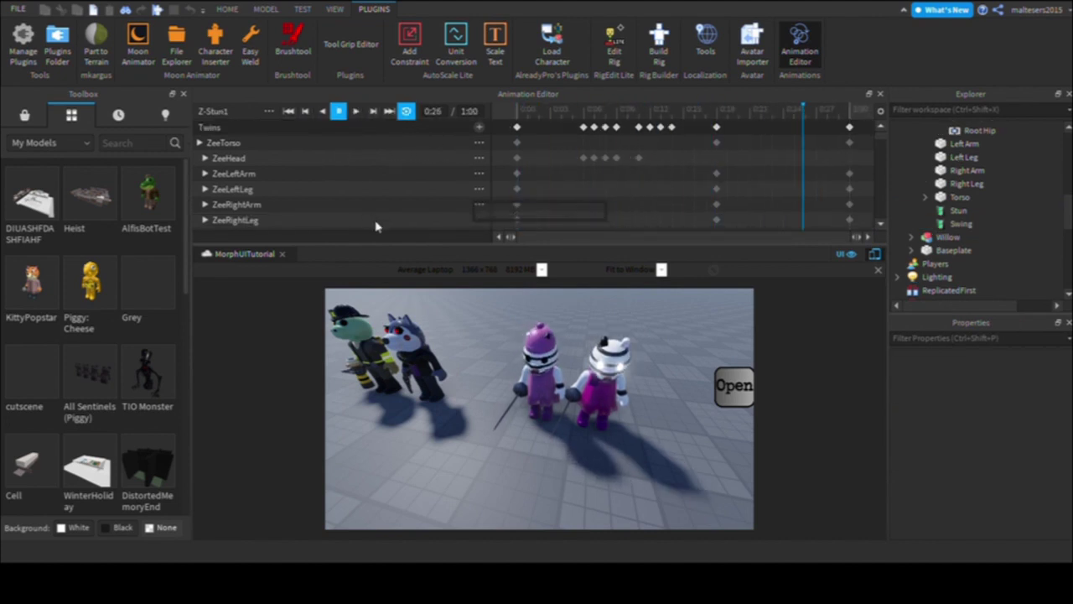
pyautogui.hotkey('ctrl', 's')
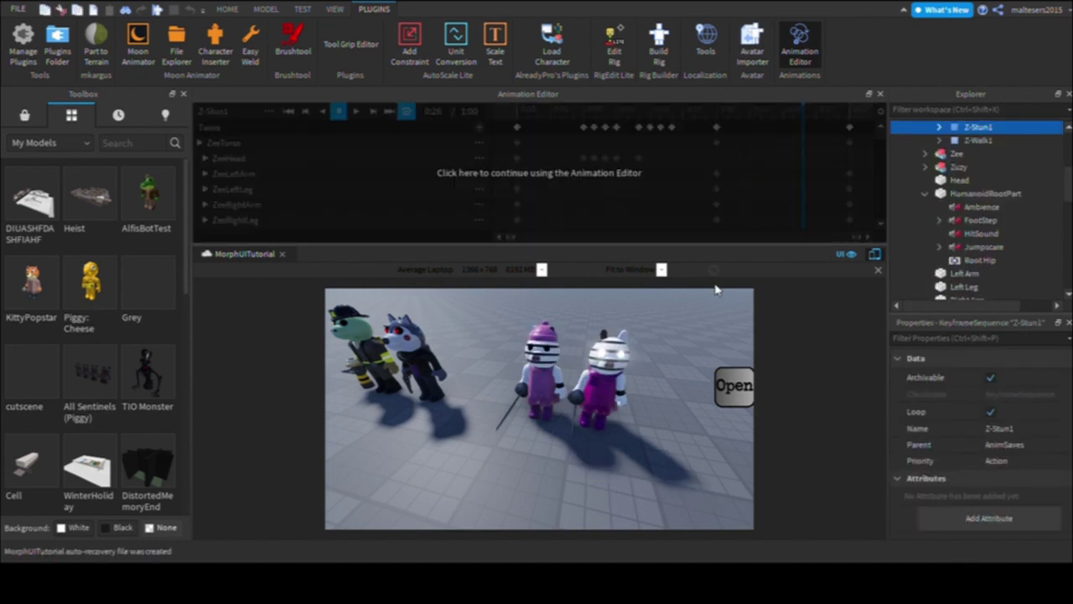
pyautogui.scroll(-5, 983, 246)
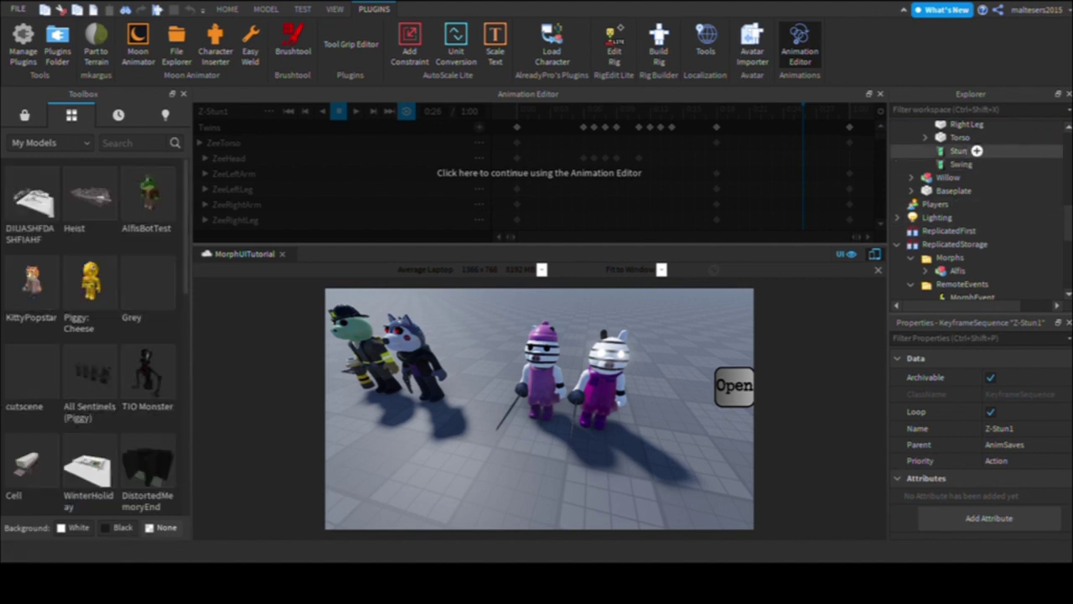
pyautogui.click(961, 151)
pyautogui.doubleClick(1041, 394)
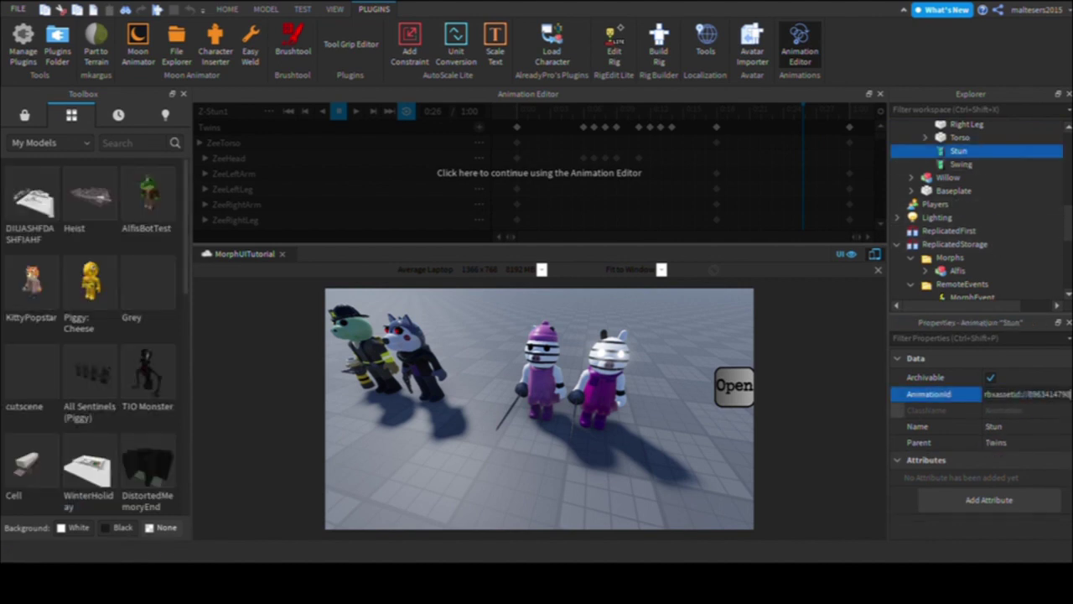
pyautogui.click(879, 94)
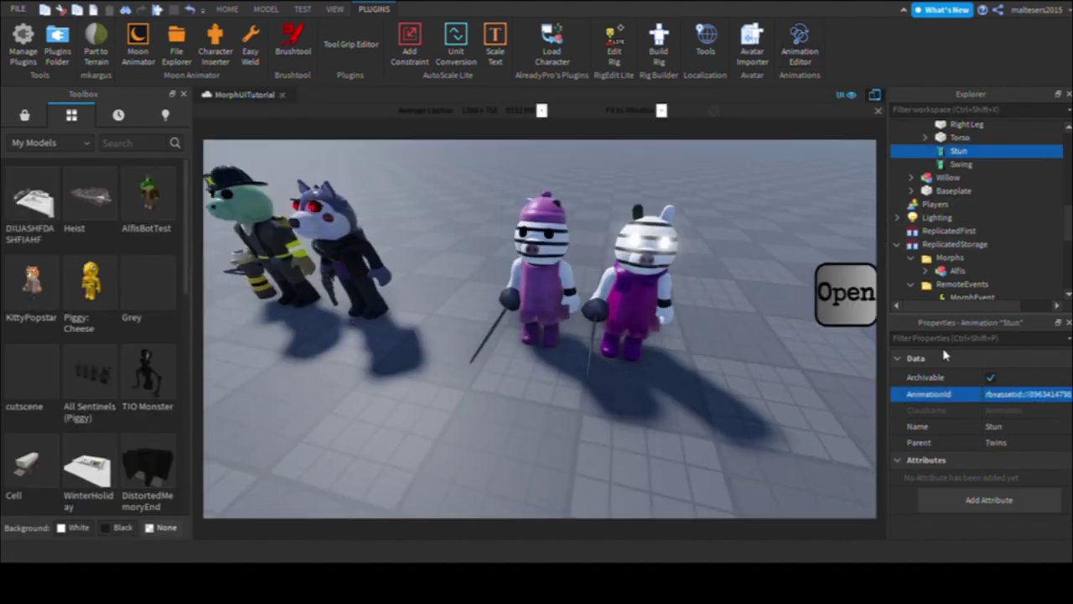
pyautogui.press('s')
pyautogui.scroll(2, 841, 368)
pyautogui.click(841, 369)
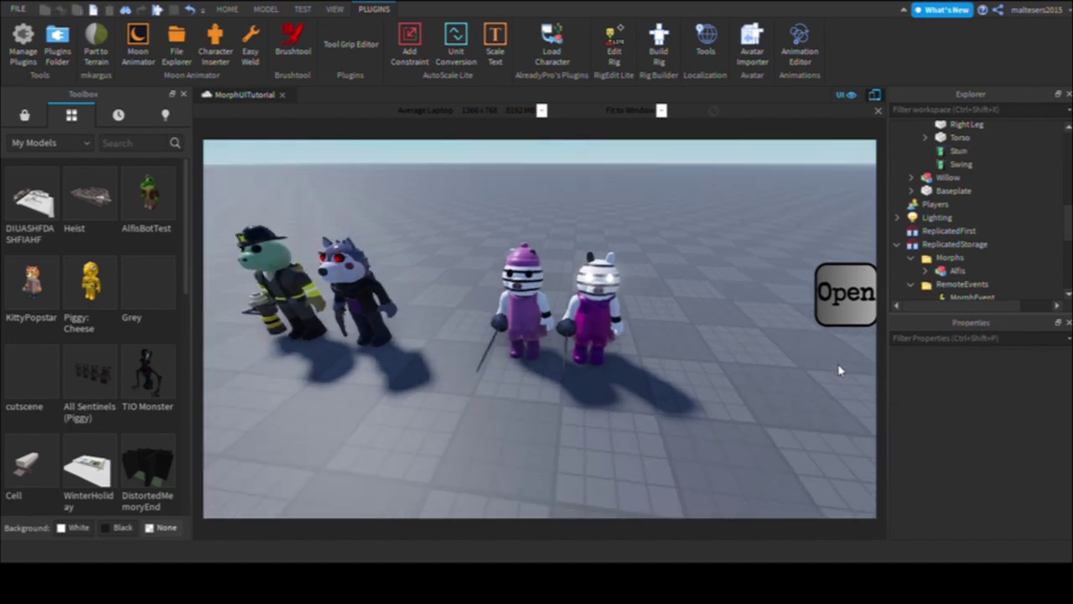
pyautogui.press('s')
pyautogui.moveTo(841, 370); pyautogui.dragTo(841, 370, button='right')
pyautogui.press('w')
# Step: Enable Playing on the Ambience sound in the Twins model's HumanoidRootPart
pyautogui.scroll(3, 981, 195)
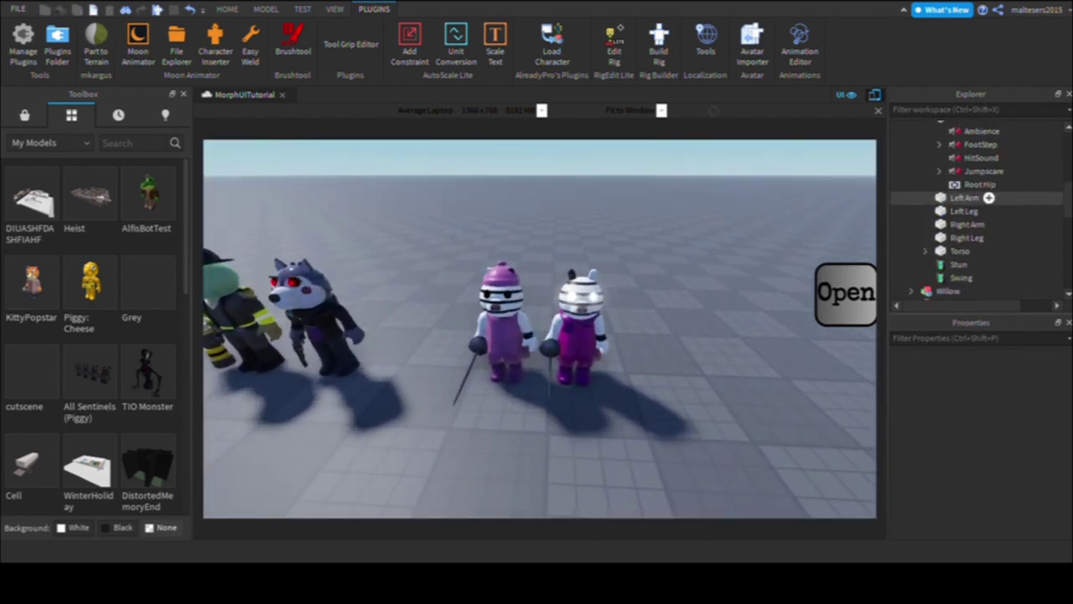
pyautogui.scroll(3, 988, 197)
pyautogui.click(1006, 244)
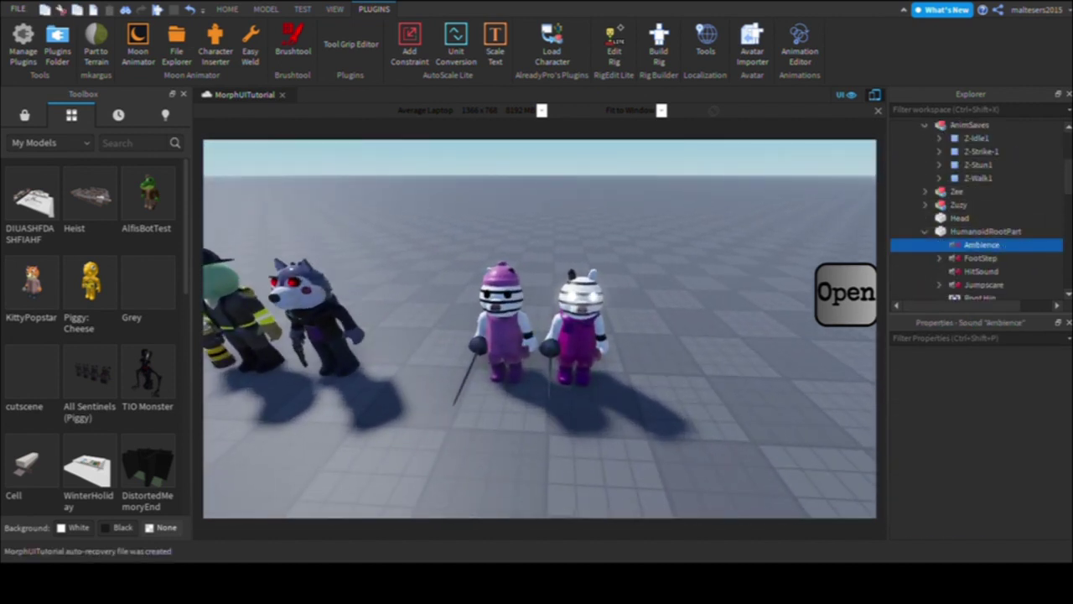
pyautogui.scroll(-2, 984, 491)
pyautogui.scroll(1, 985, 453)
pyautogui.click(984, 499)
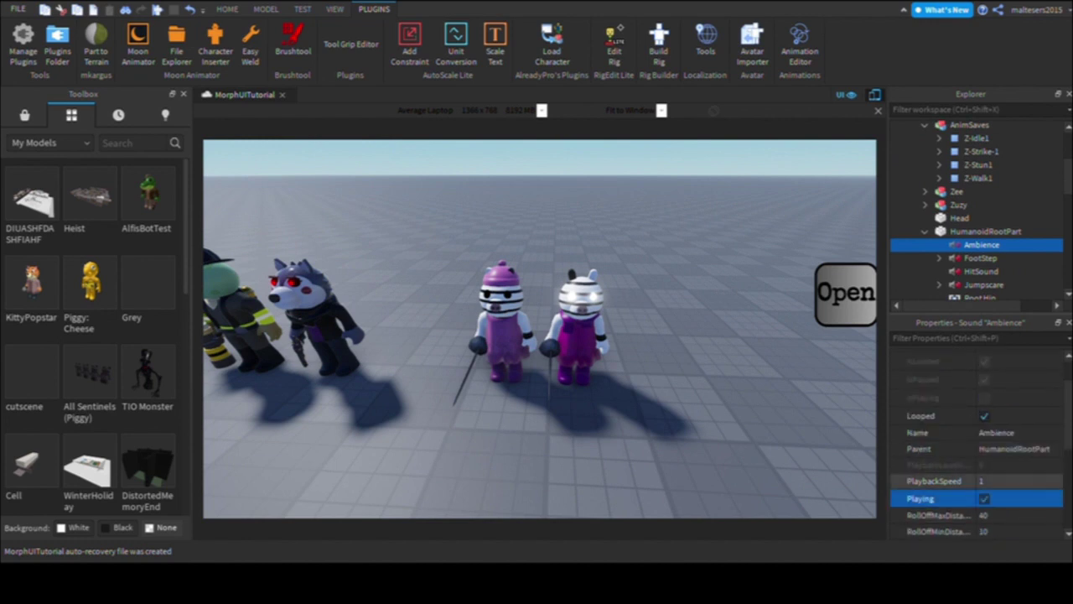
# Step: Review the properties of the Twins model's Ambience sound and Humanoid, including HipHeight and WalkSpeed, and collapse the model
pyautogui.scroll(-3, 976, 436)
pyautogui.scroll(2, 977, 436)
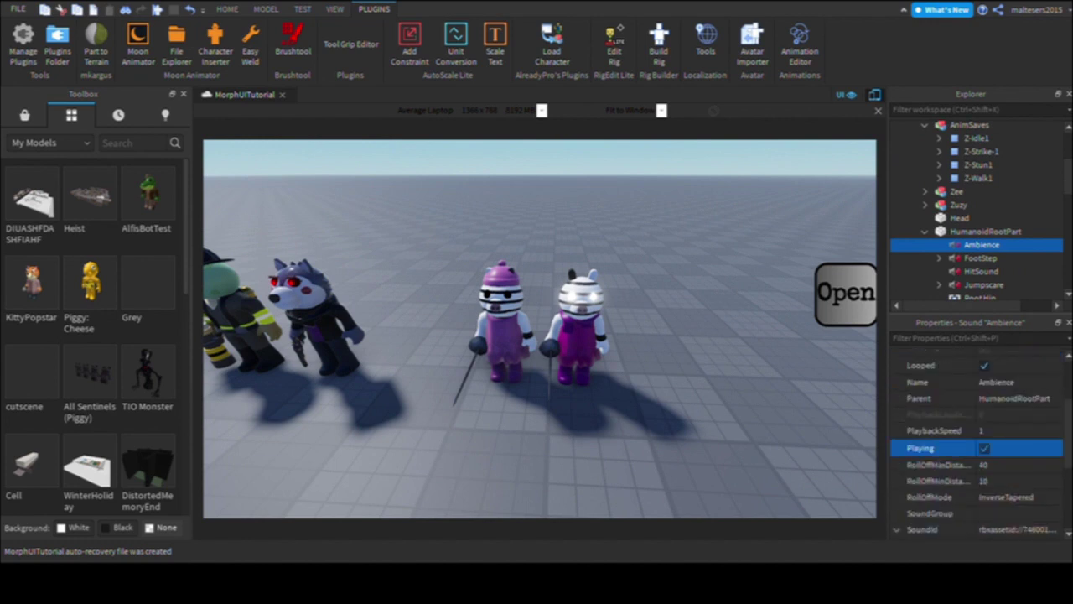
pyautogui.scroll(3, 989, 209)
pyautogui.click(925, 201)
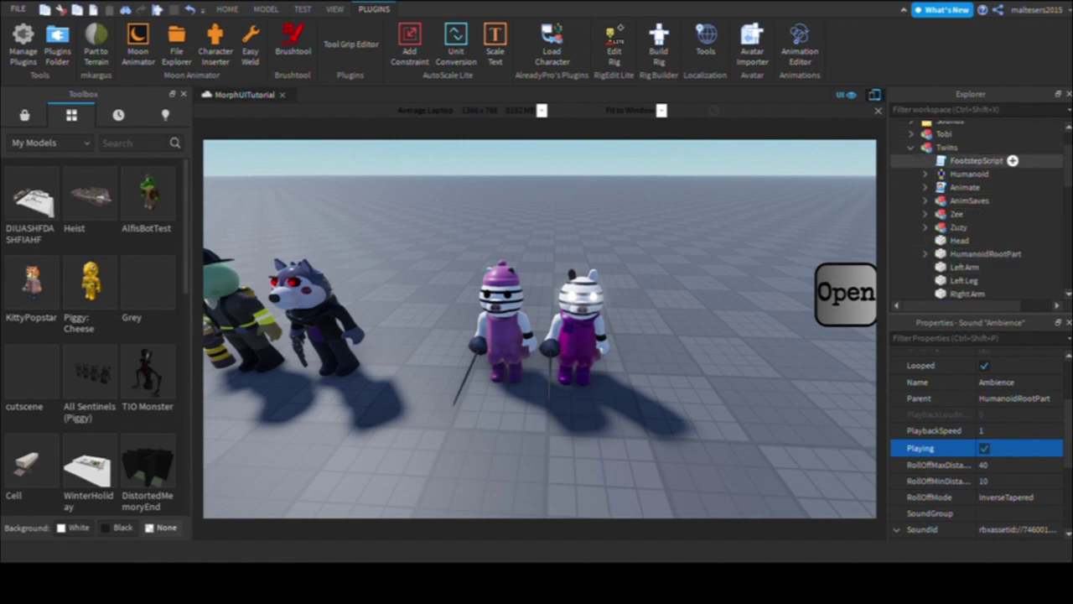
pyautogui.click(969, 174)
pyautogui.scroll(-3, 977, 452)
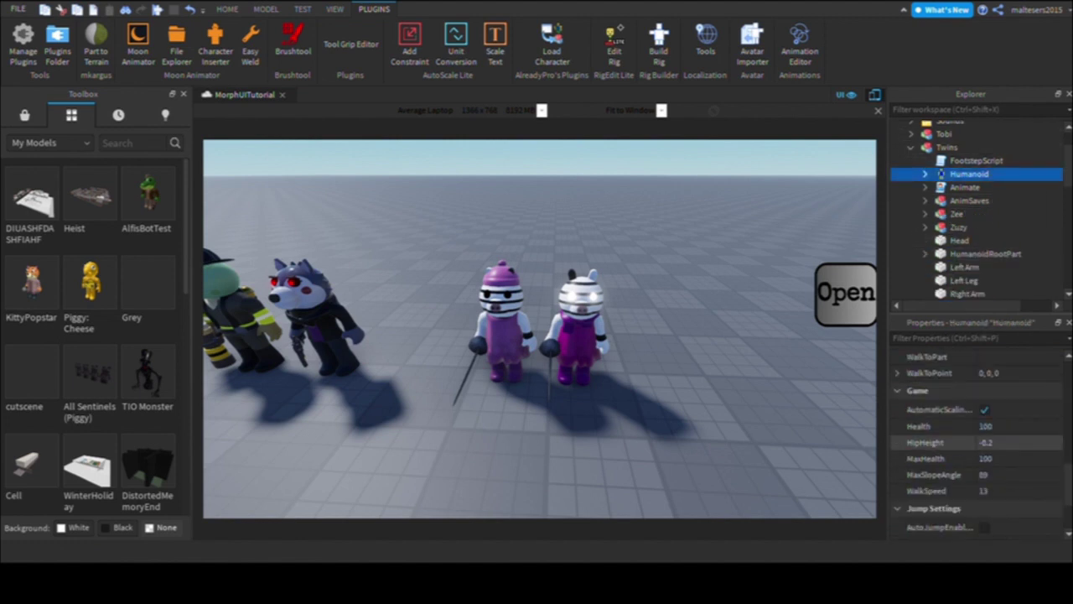
pyautogui.click(911, 148)
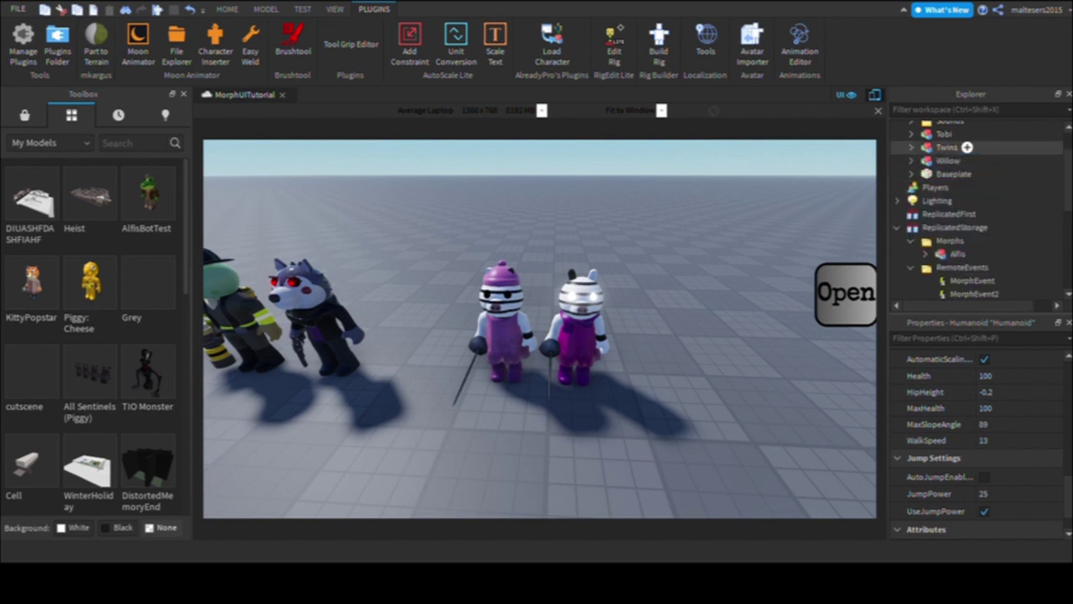
pyautogui.click(947, 147)
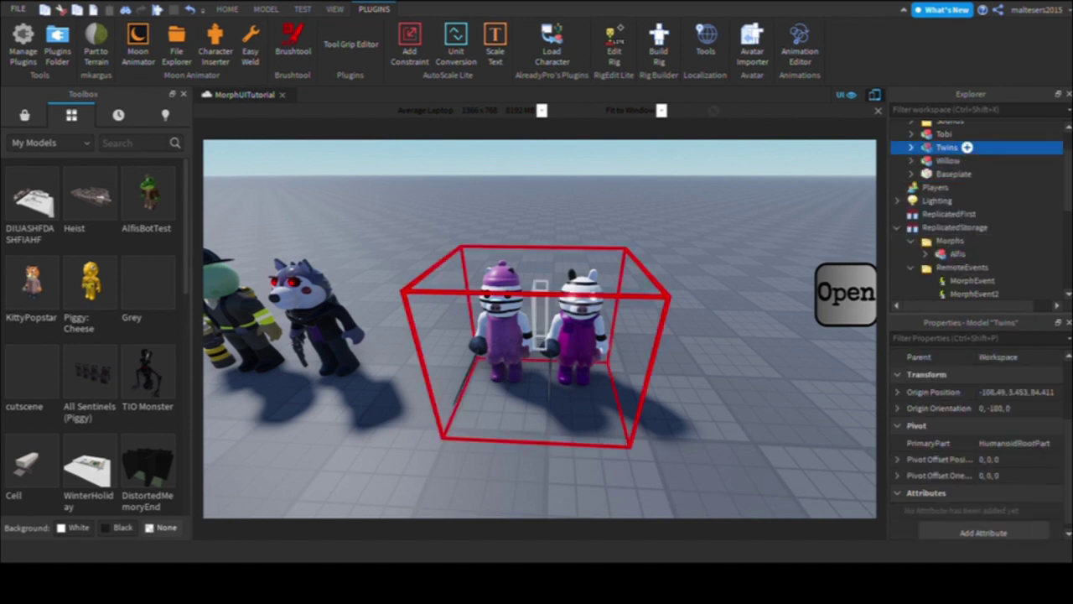
# Step: Open the LocalScript of the Jumpscare button in the ActionsMenu of MainGui2
pyautogui.scroll(-2, 972, 243)
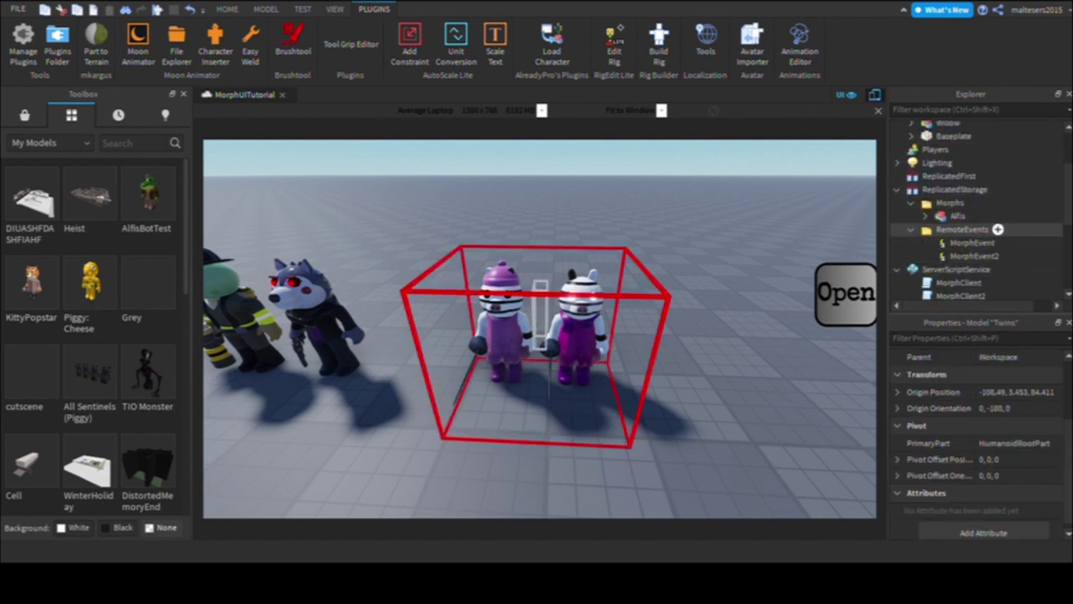
pyautogui.click(912, 229)
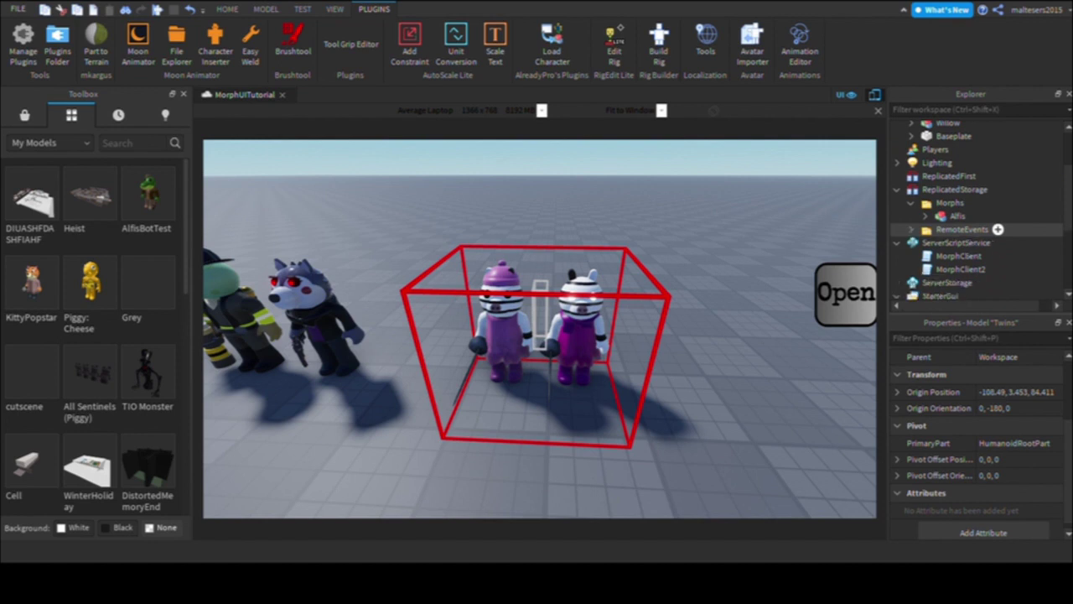
pyautogui.scroll(-2, 914, 231)
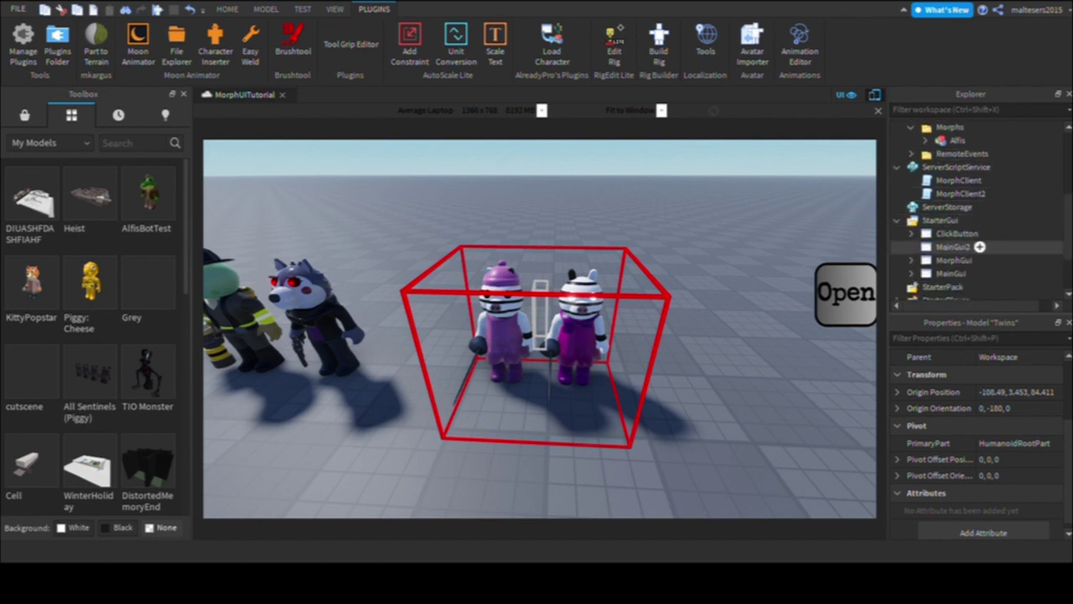
pyautogui.click(911, 246)
pyautogui.scroll(-3, 964, 243)
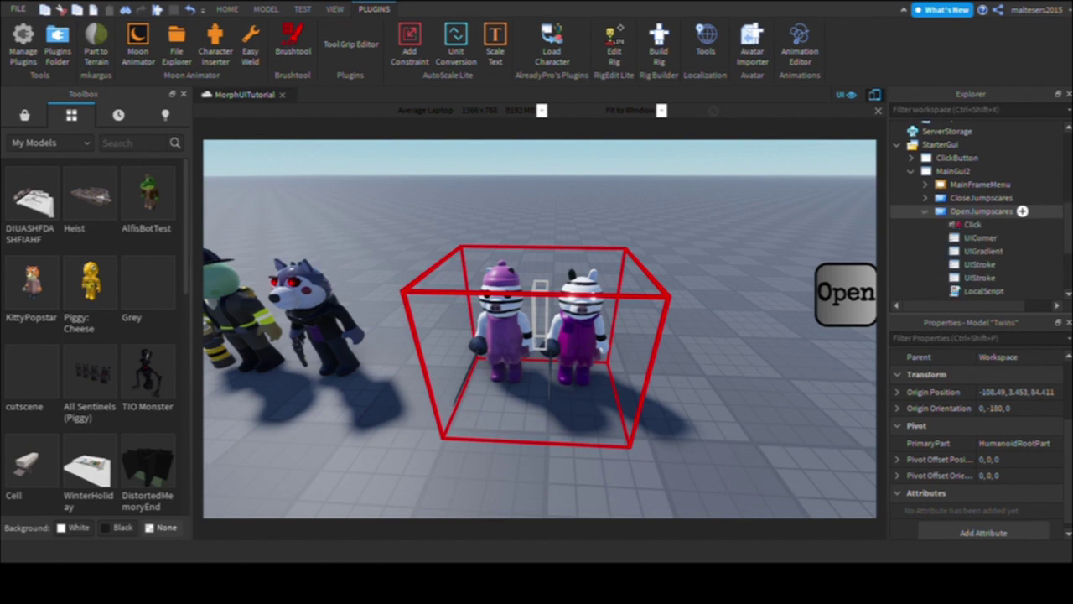
pyautogui.click(925, 184)
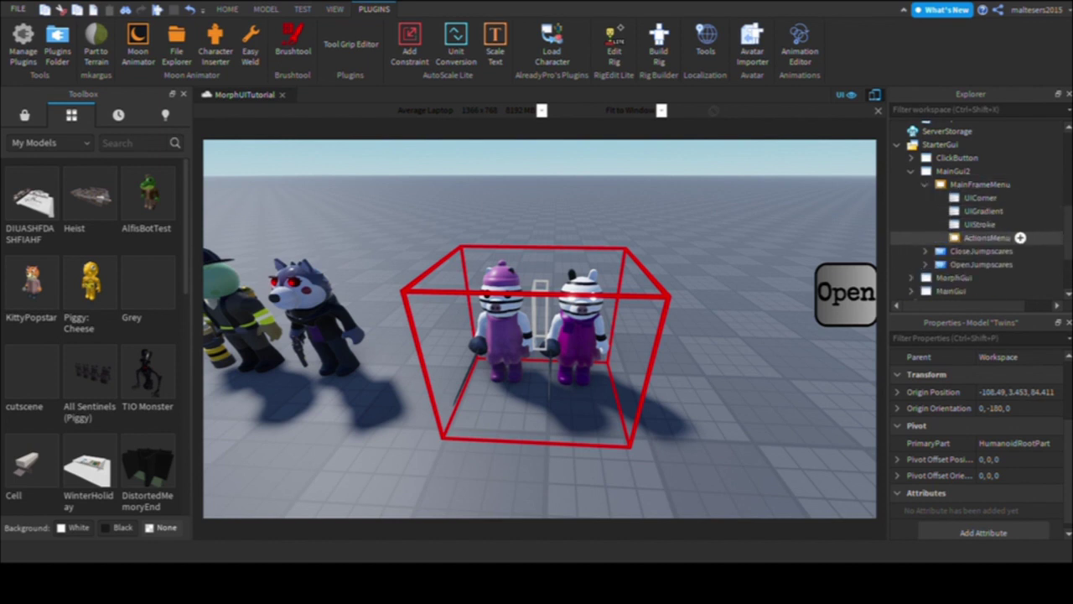
pyautogui.click(939, 237)
pyautogui.click(953, 264)
pyautogui.scroll(-2, 964, 291)
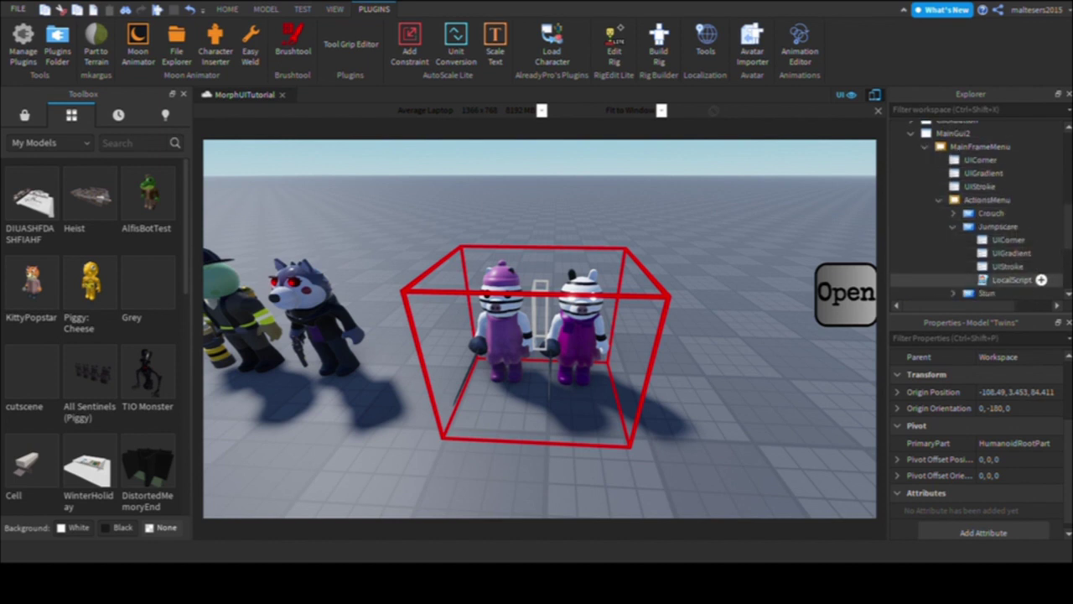
pyautogui.doubleClick(1012, 279)
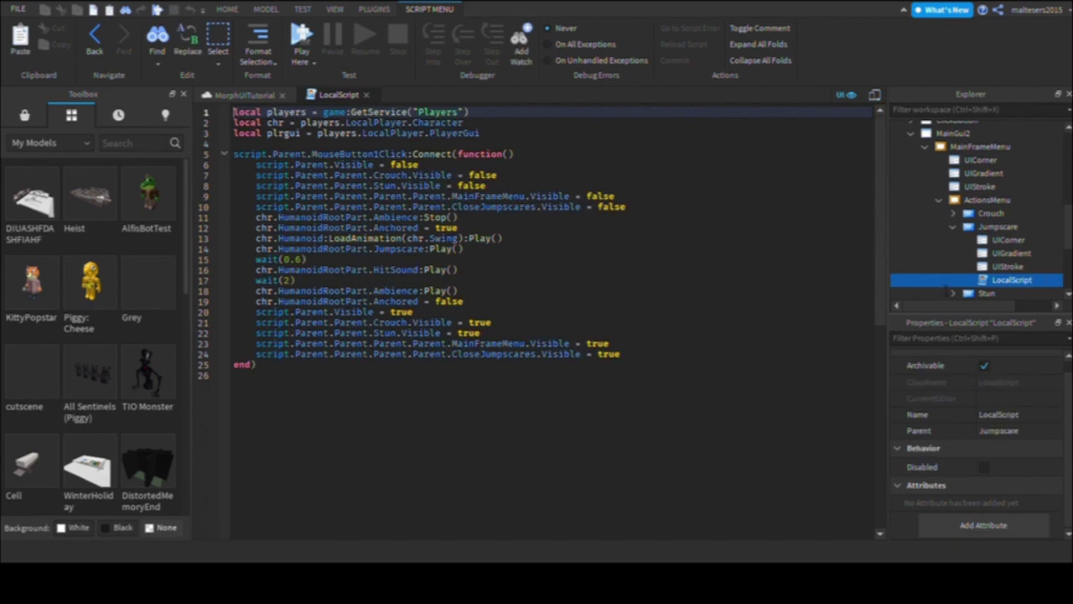
# Step: Load the Z-Strike-1 animation for the Twins rig in the Animation Editor and find the time of its first hit event
pyautogui.click(536, 270)
pyautogui.click(519, 260)
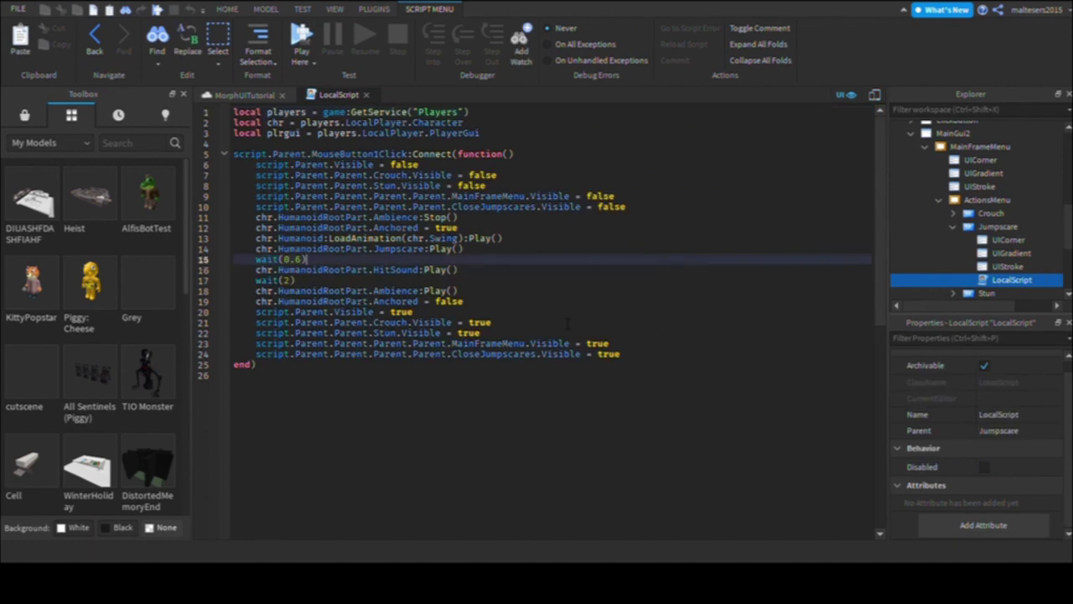
pyautogui.click(243, 95)
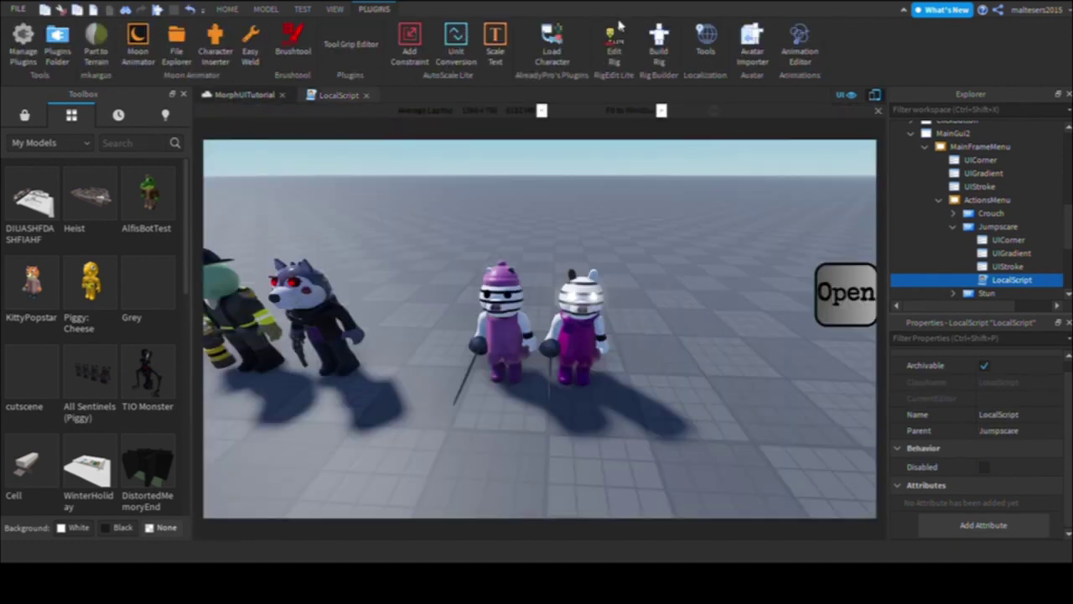
pyautogui.click(799, 46)
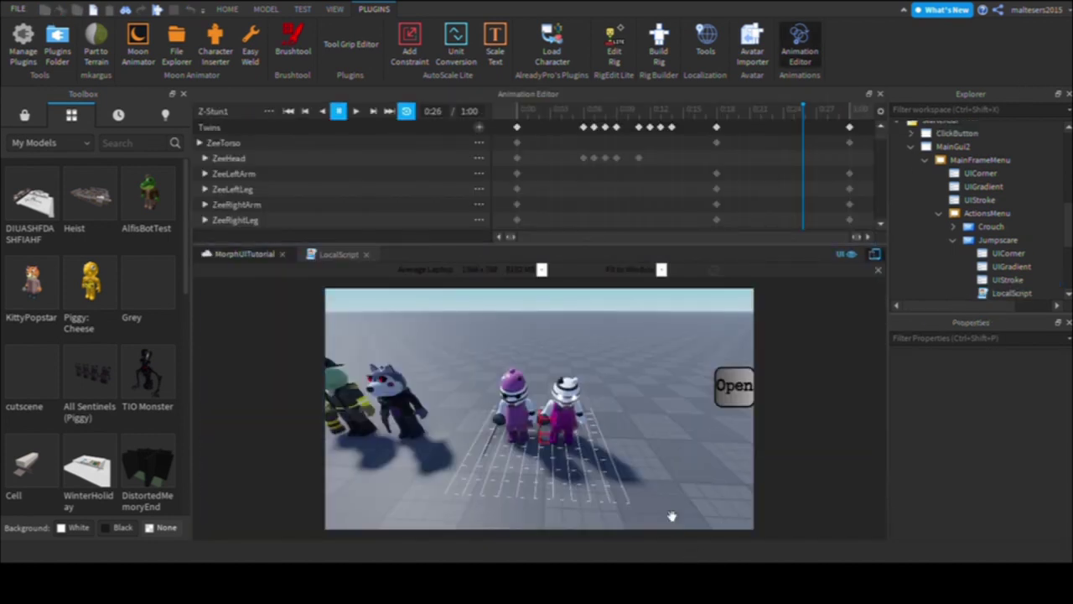
pyautogui.click(288, 112)
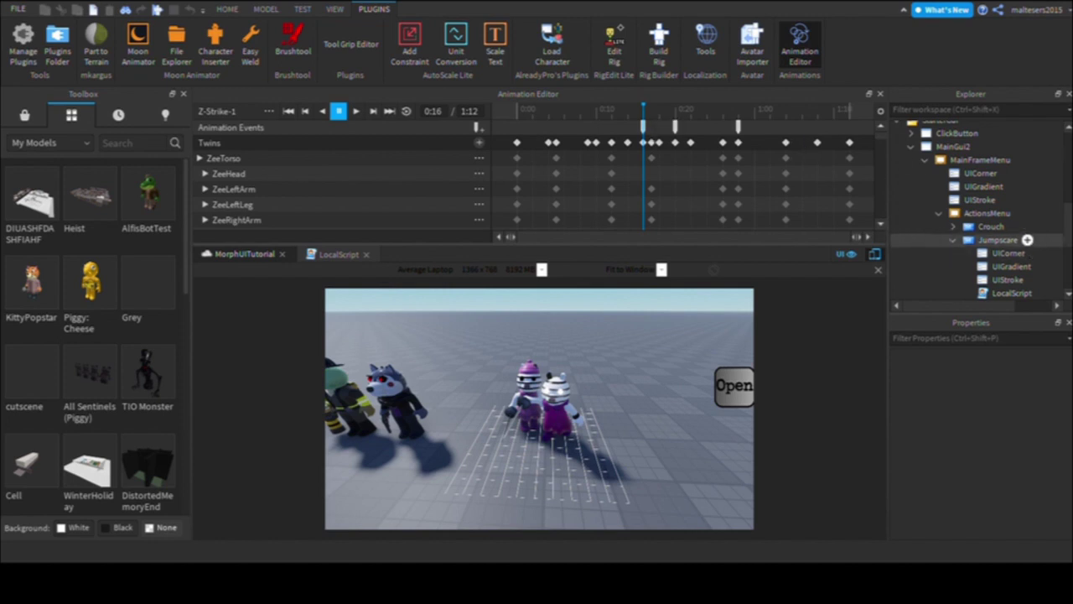
pyautogui.moveTo(1020, 213)
# Step: Set the wait before the HitSound line in the Jumpscare script to 0.53 seconds
pyautogui.click(338, 254)
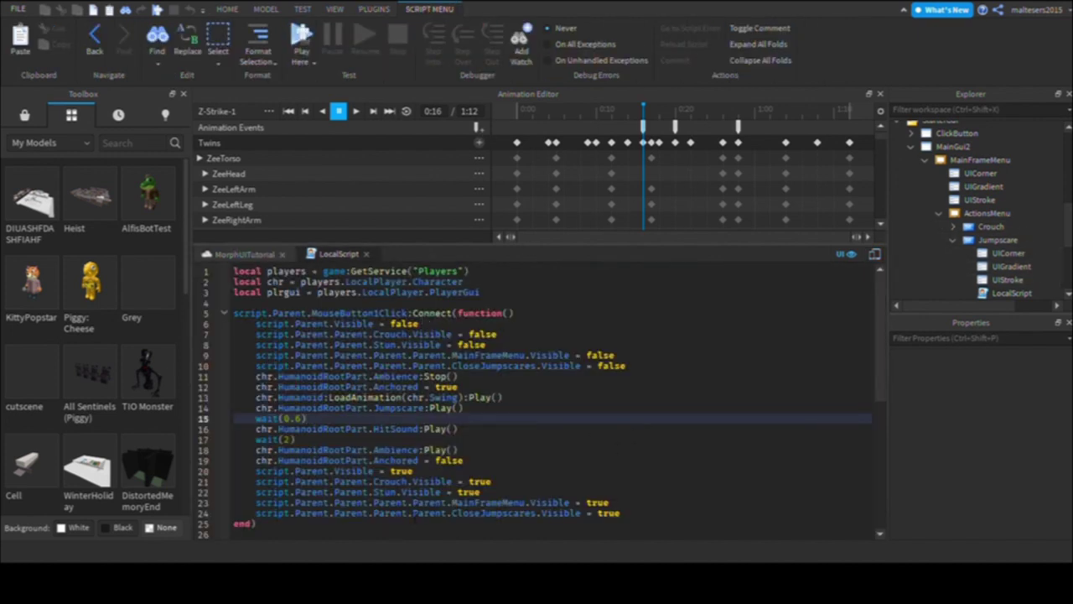
pyautogui.press('BackSpace')
pyautogui.write('53')
# Step: Below the first HitSound line, add wait(0.14) and a second chr.HumanoidRootPart.HitSound:Play() line
pyautogui.press('Down')
pyautogui.press('End')
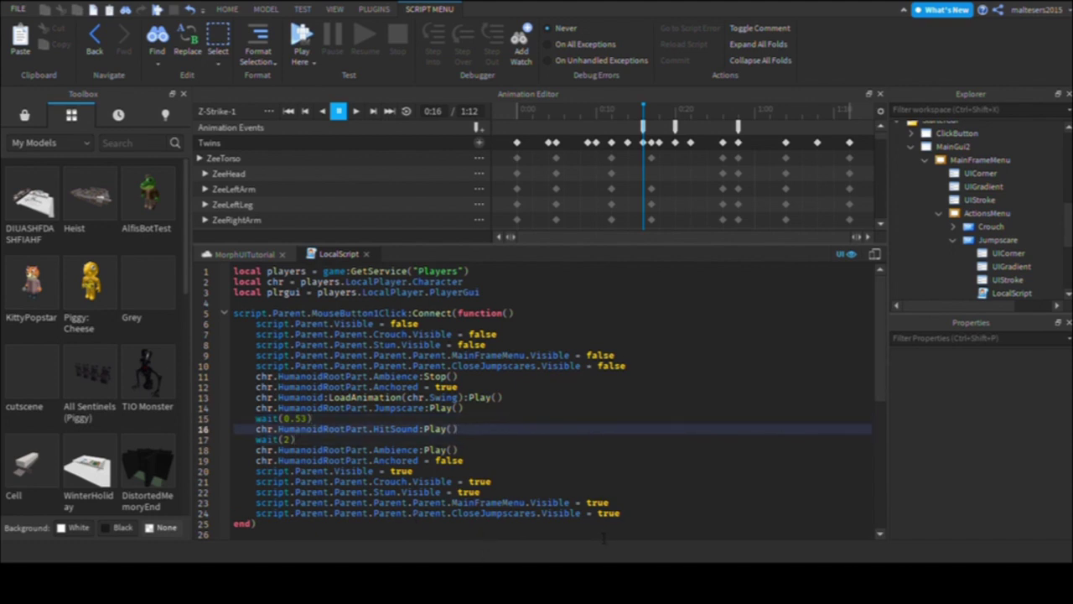
pyautogui.press('Return')
pyautogui.write('wait(')
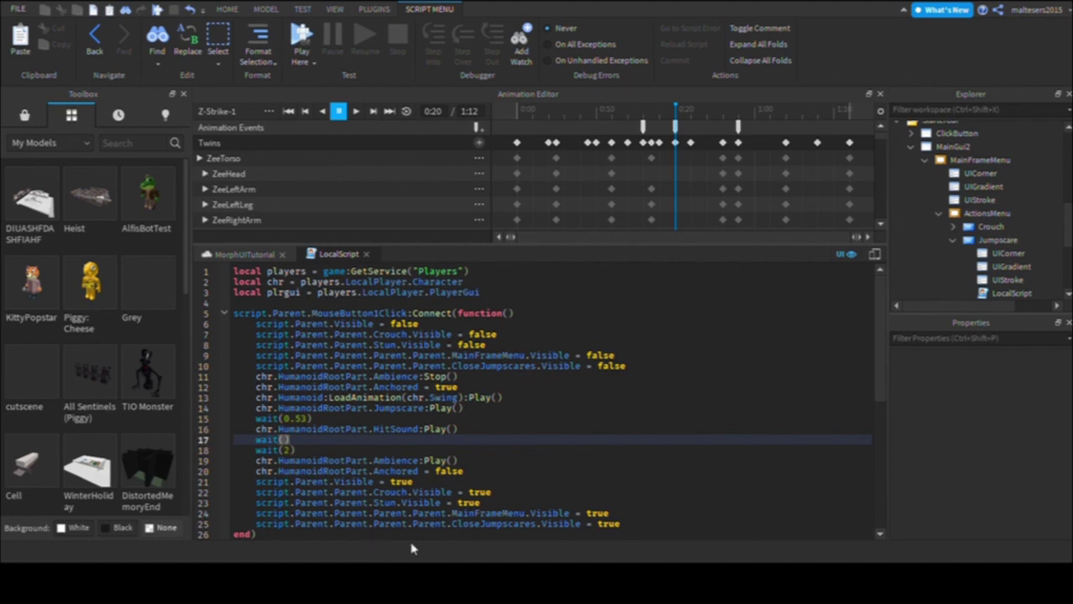
pyautogui.write('0.14')
pyautogui.press('Return')
pyautogui.write('c')
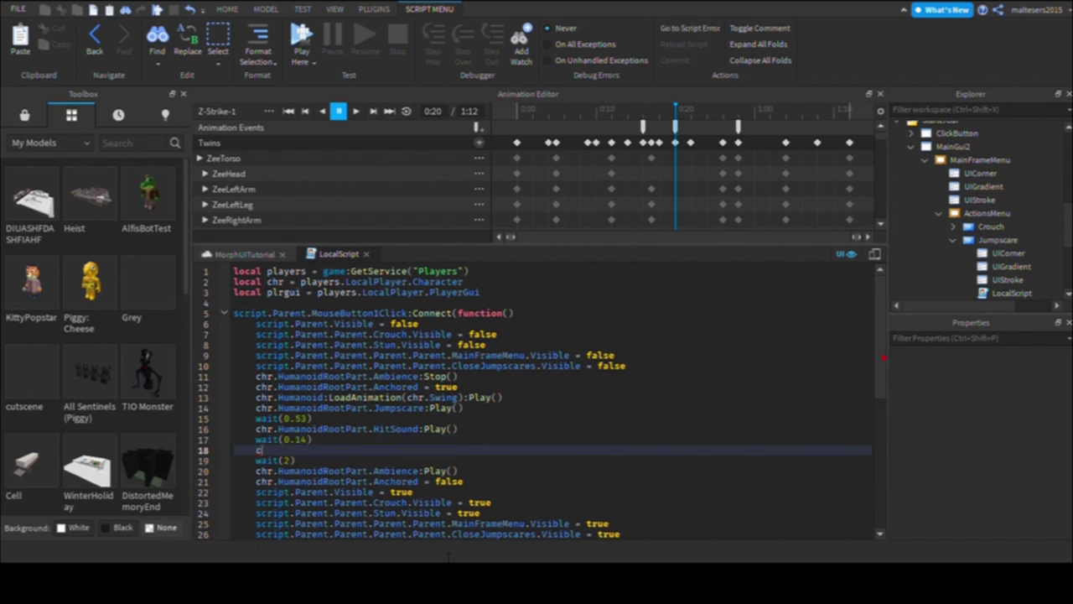
pyautogui.write('hr.Humanoid')
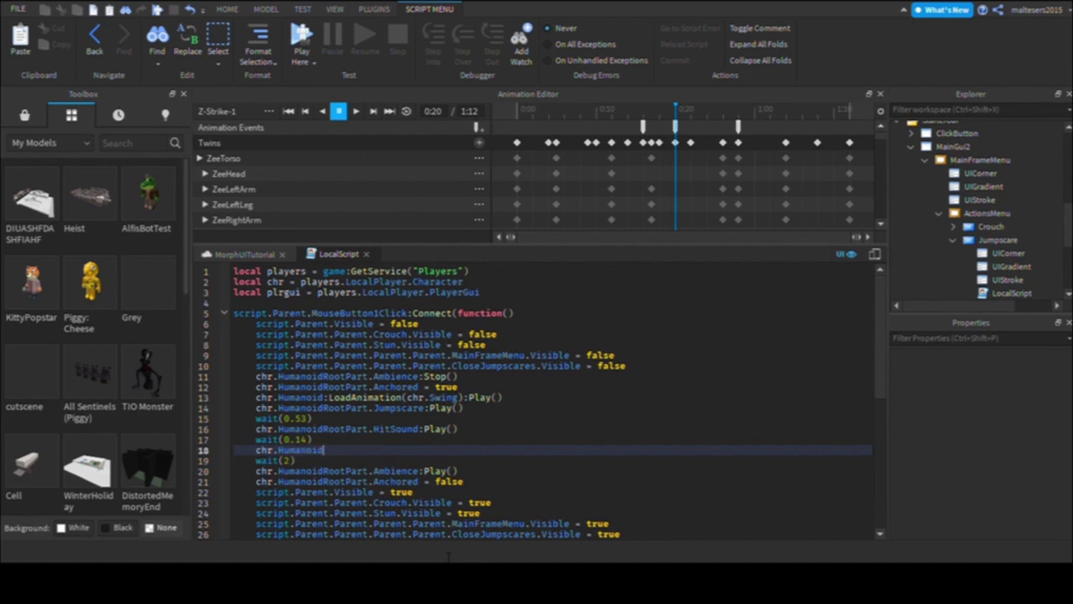
pyautogui.write('RootPart.HitSound:Play()')
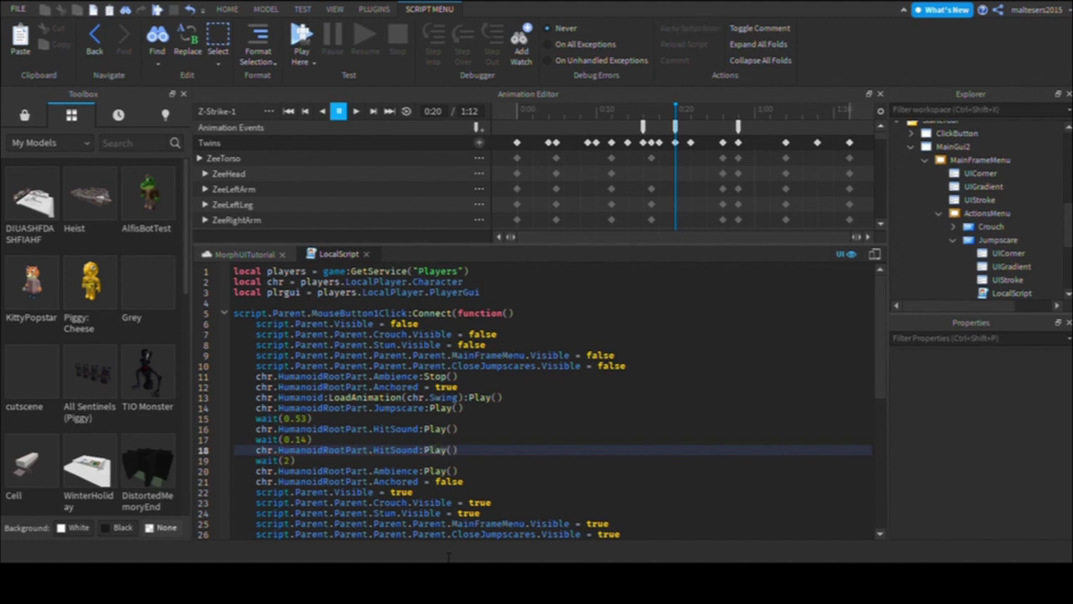
# Step: Below the second HitSound line, add wait(0.26) and a third chr.HumanoidRootPart.HitSound:Play() line
pyautogui.press('Return')
pyautogui.write('wait(')
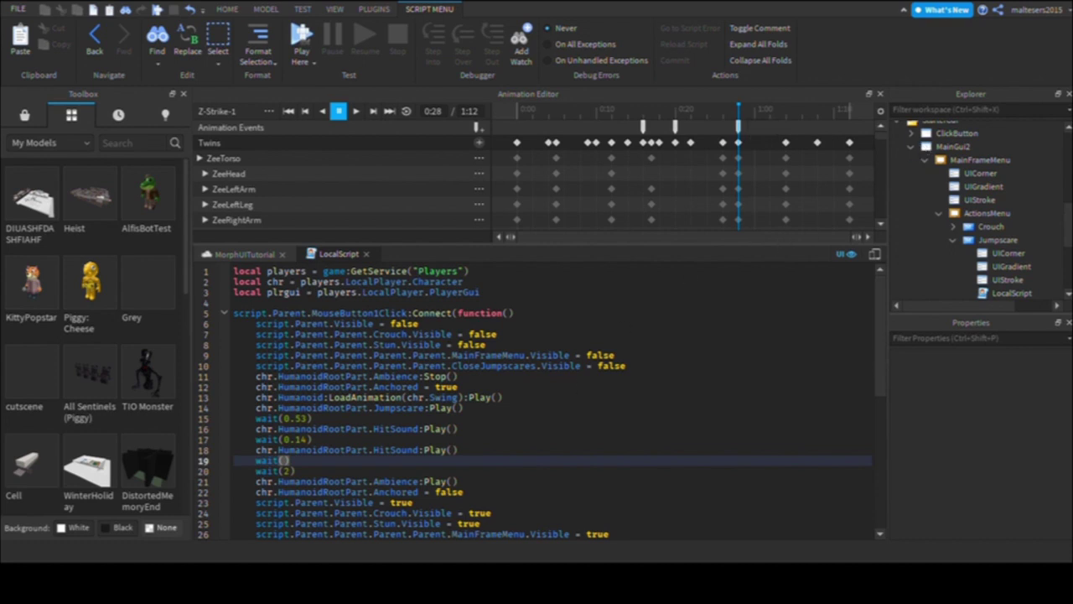
pyautogui.write('0.26')
pyautogui.press('Return')
pyautogui.write('continue')
pyautogui.press('BackSpace')
pyautogui.press('BackSpace')
pyautogui.press('BackSpace')
pyautogui.press('BackSpace')
pyautogui.press('BackSpace')
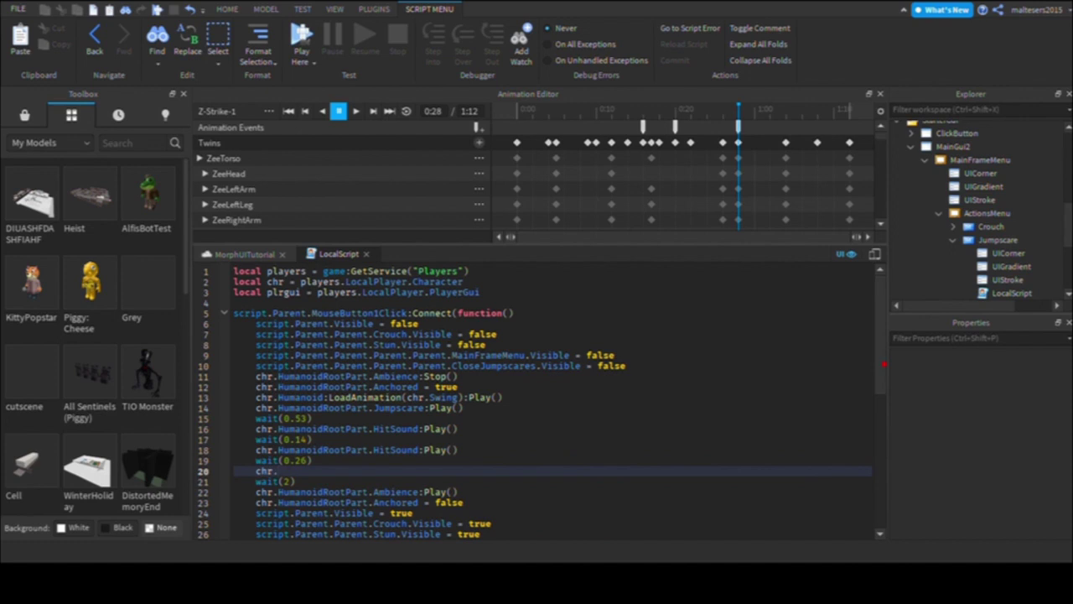
pyautogui.write('HumanoidRoot')
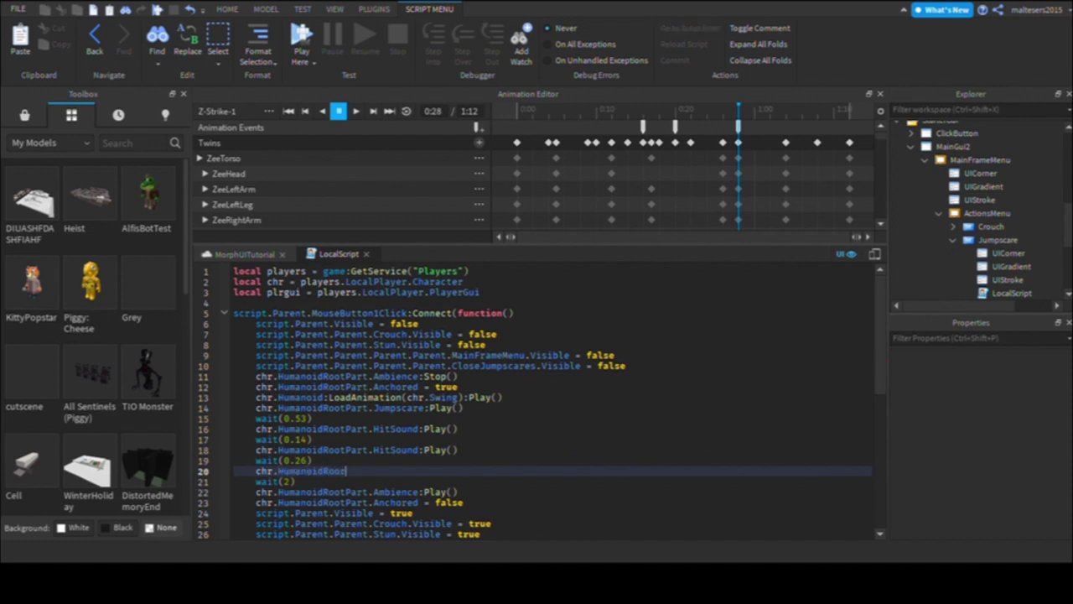
pyautogui.write('Part')
pyautogui.press('BackSpace')
pyautogui.press('BackSpace')
pyautogui.press('BackSpace')
pyautogui.press('BackSpace')
pyautogui.press('BackSpace')
pyautogui.press('BackSpace')
pyautogui.write('otPart.Hu')
pyautogui.press('BackSpace')
pyautogui.write('itSound:P')
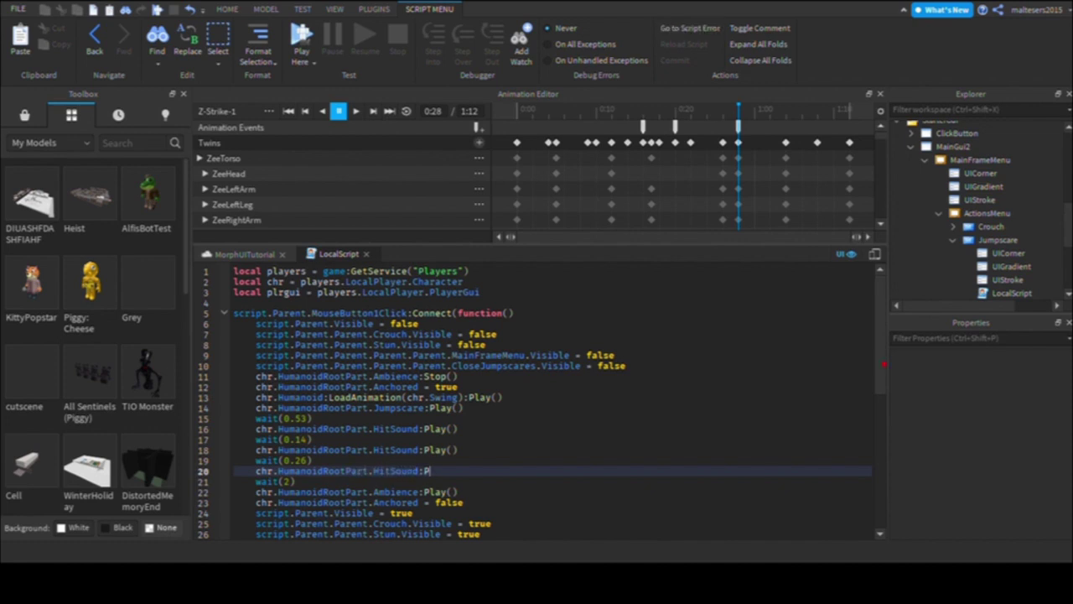
pyautogui.write('lay()')
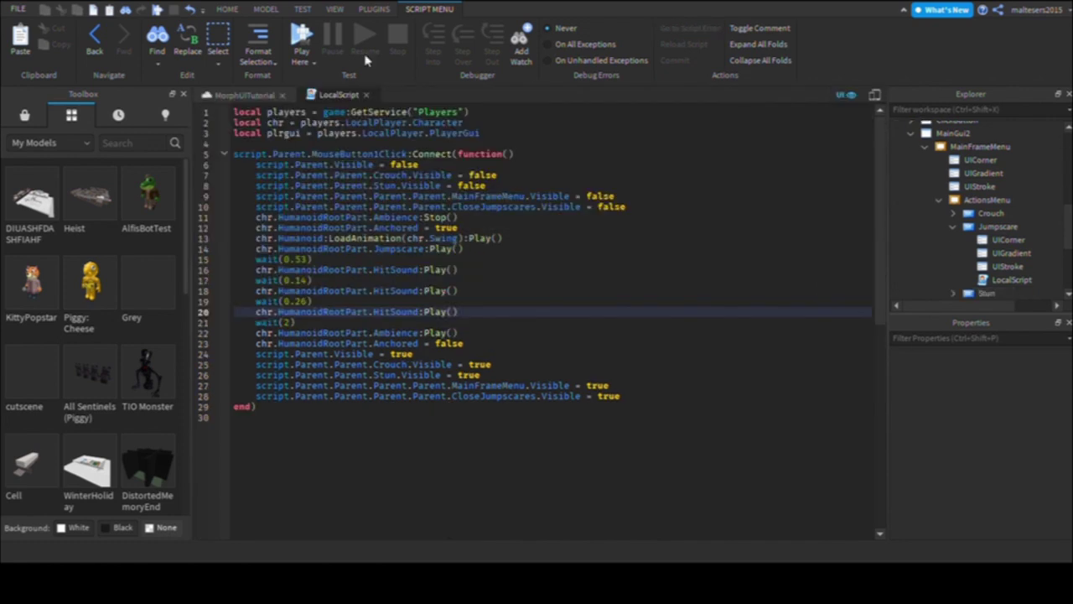
# Step: Close the Jumpscare script and move the Twins model into the Morphs folder of ReplicatedStorage
pyautogui.click(367, 95)
pyautogui.click(580, 335)
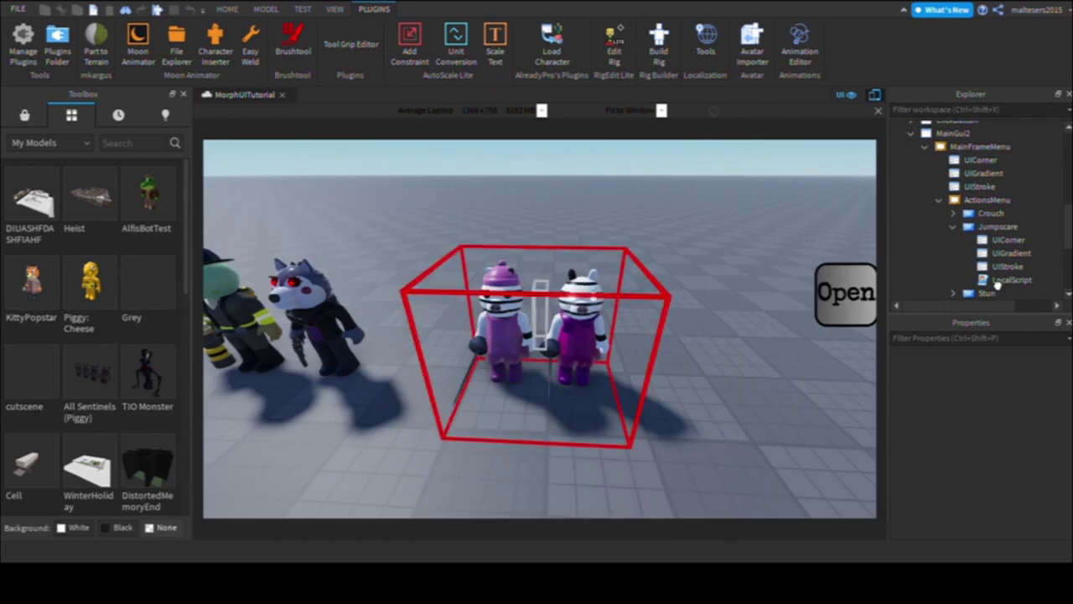
pyautogui.moveTo(947, 126); pyautogui.dragTo(950, 220)
pyautogui.click(637, 318)
pyautogui.press('s')
pyautogui.moveTo(638, 318); pyautogui.dragTo(507, 331, button='right')
pyautogui.click(910, 207)
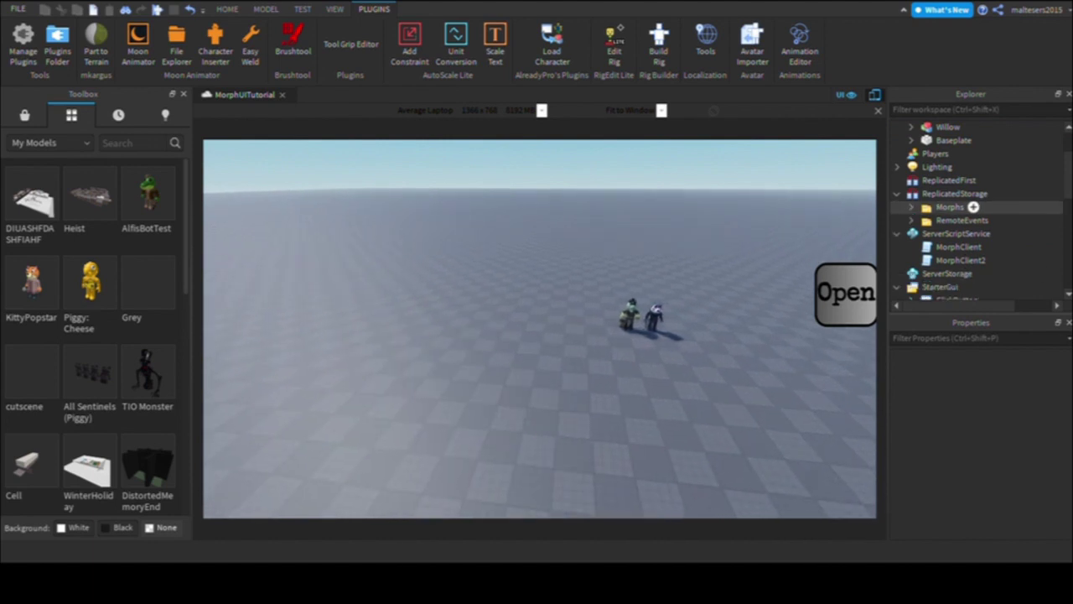
# Step: Copy the ClickScript of the Alfis button in the MorphMenu of MorphGui
pyautogui.scroll(-4, 913, 160)
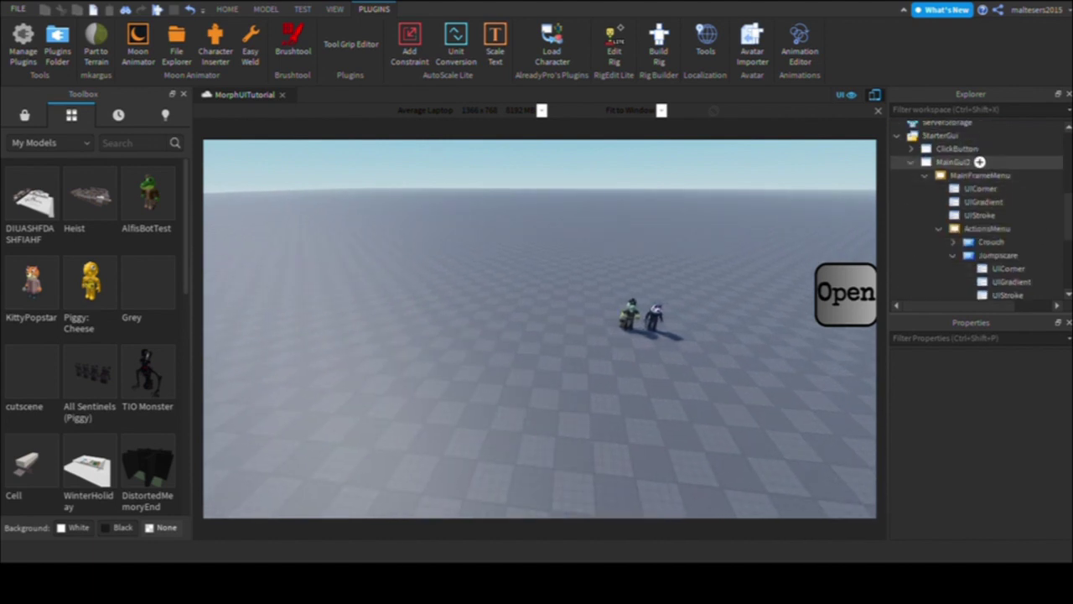
pyautogui.click(911, 162)
pyautogui.click(911, 185)
pyautogui.scroll(-1, 913, 173)
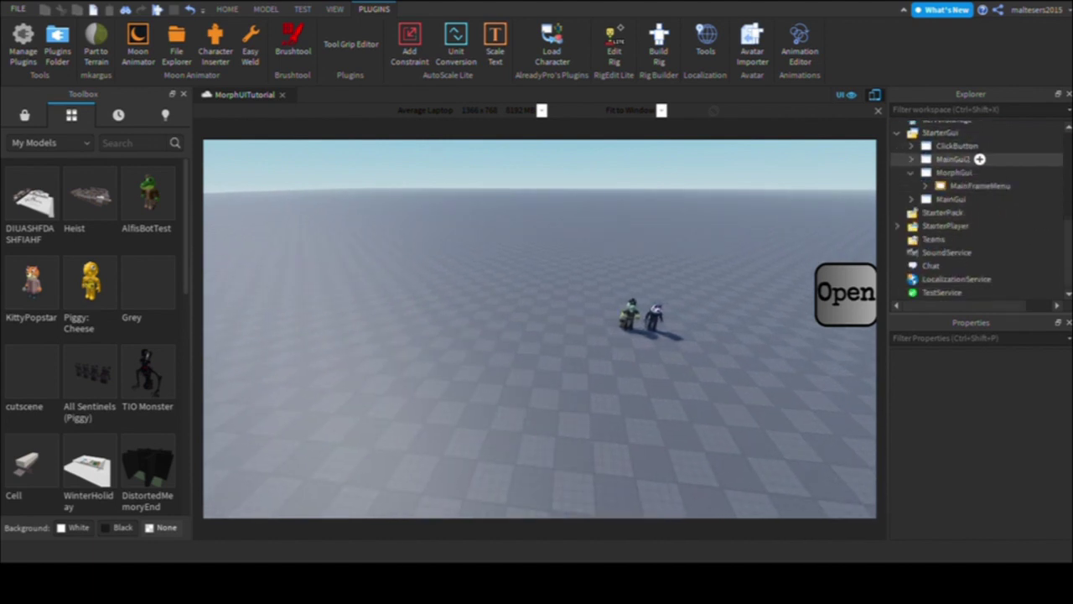
pyautogui.click(925, 186)
pyautogui.scroll(-2, 933, 181)
pyautogui.doubleClick(1003, 177)
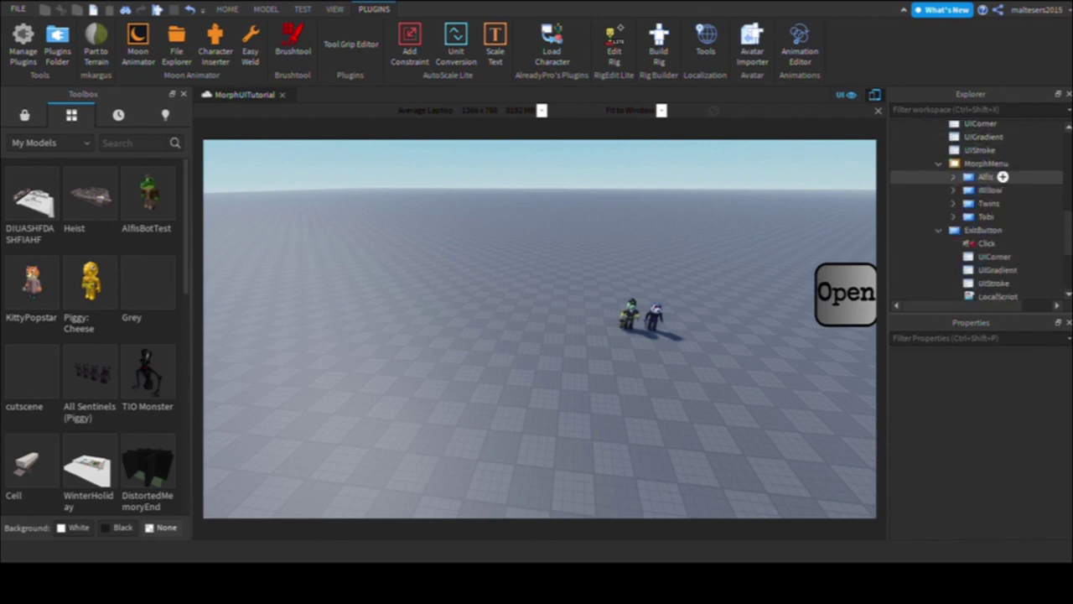
pyautogui.doubleClick(998, 177)
pyautogui.click(1010, 230)
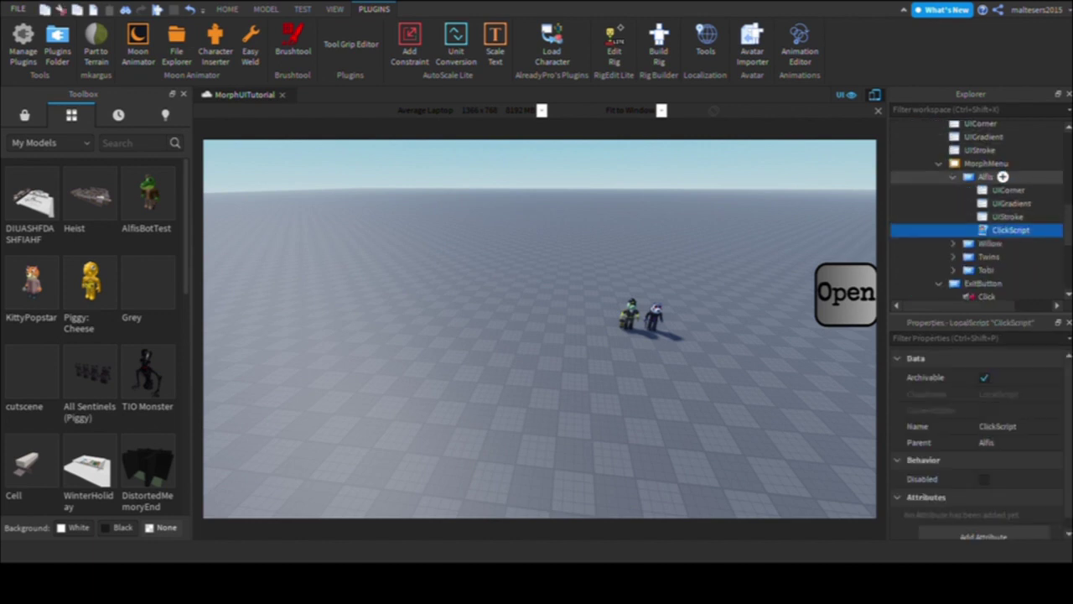
# Step: Paste the copied ClickScript into the Twins button of the MorphMenu and open it for editing
pyautogui.click(953, 177)
pyautogui.click(986, 216)
pyautogui.click(988, 204)
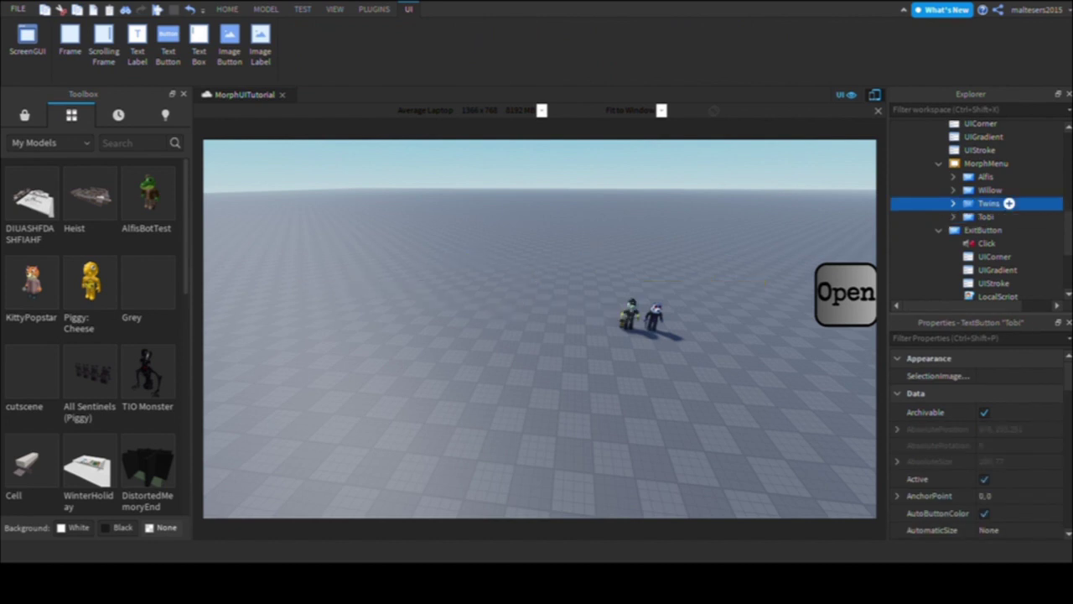
pyautogui.hotkey('ctrl', 'shift', 'v')
pyautogui.doubleClick(1010, 256)
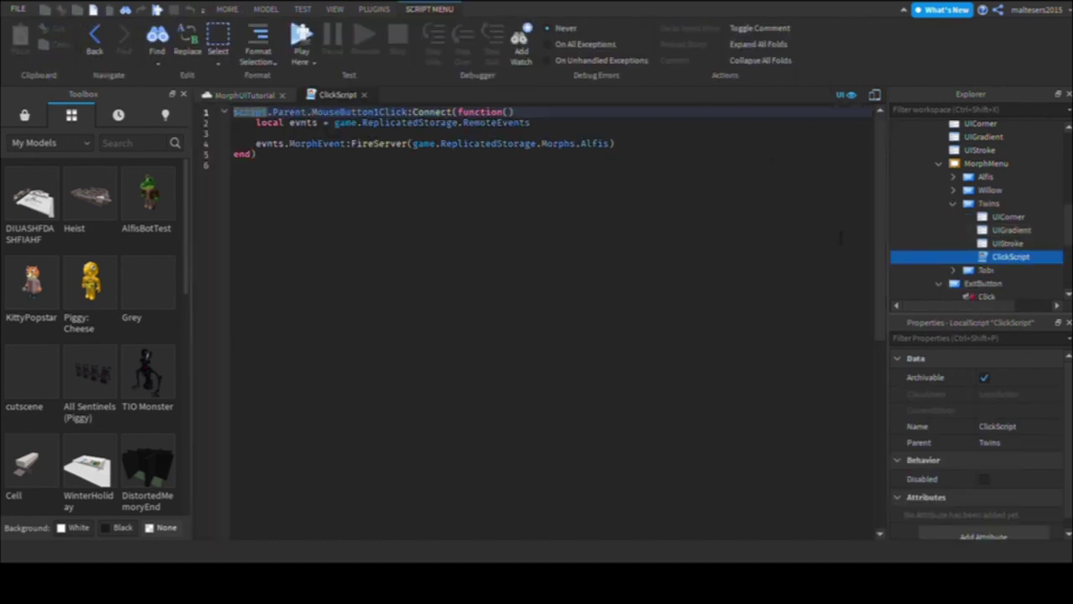
# Step: In the Twins ClickScript, change the event to MorphEvent2 and the fired morph to Morphs.Twins, and close the script
pyautogui.click(453, 157)
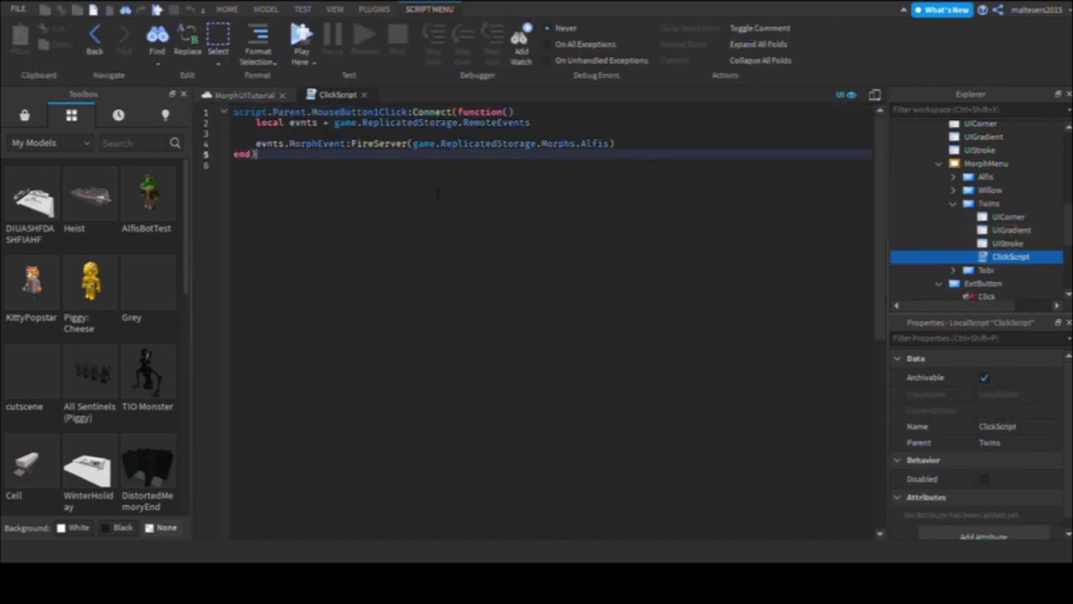
pyautogui.click(350, 143)
pyautogui.write('2')
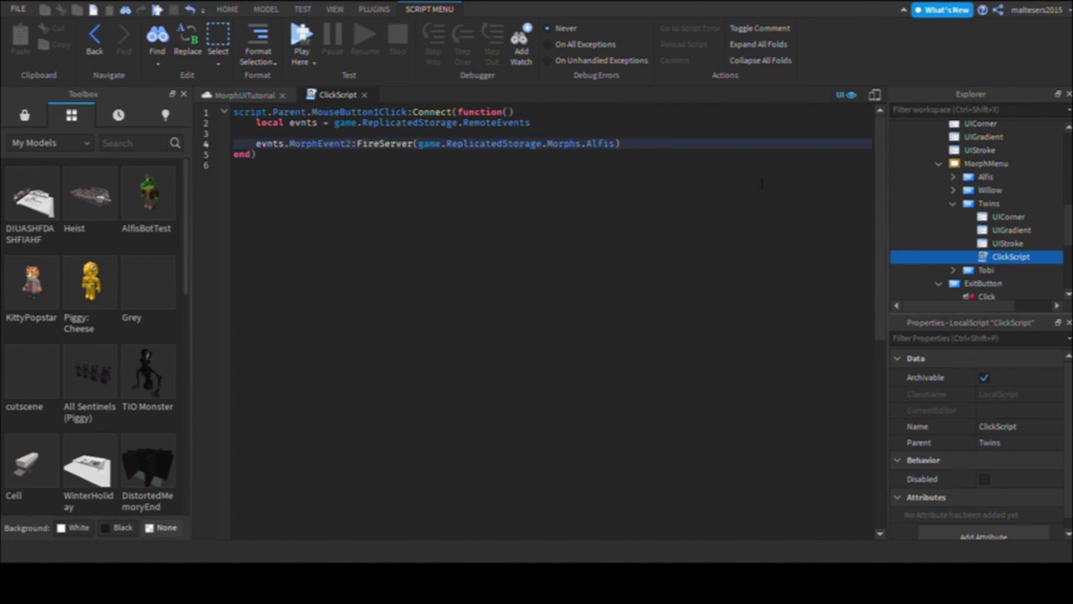
pyautogui.doubleClick(607, 145)
pyautogui.write('Twins')
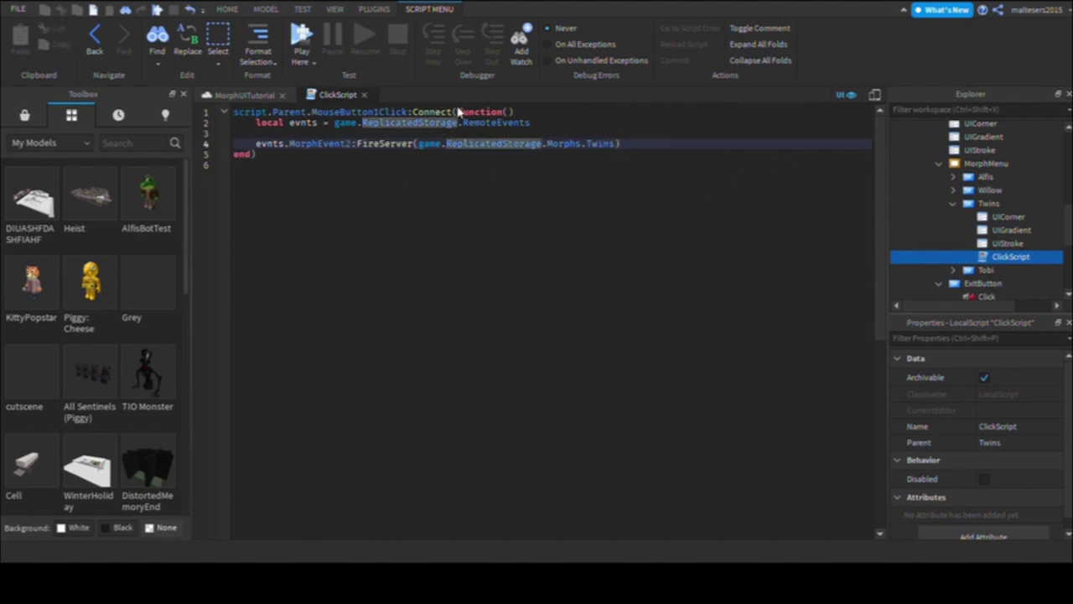
pyautogui.click(364, 94)
# Step: Start a playtest, look through the in-game settings menu and resume the game
pyautogui.moveTo(692, 307); pyautogui.dragTo(643, 337, button='right')
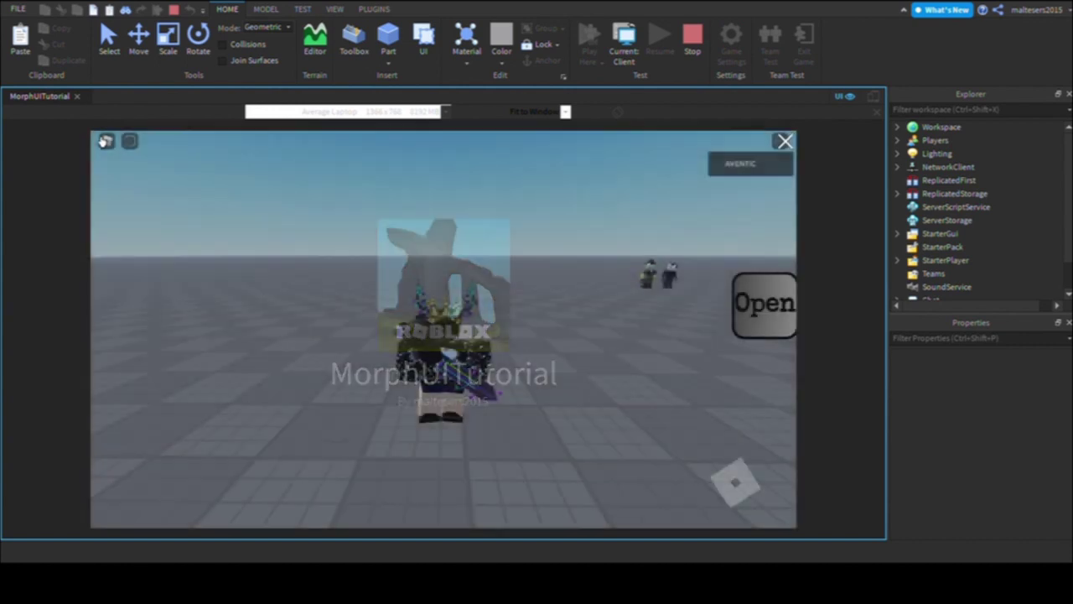
pyautogui.click(106, 141)
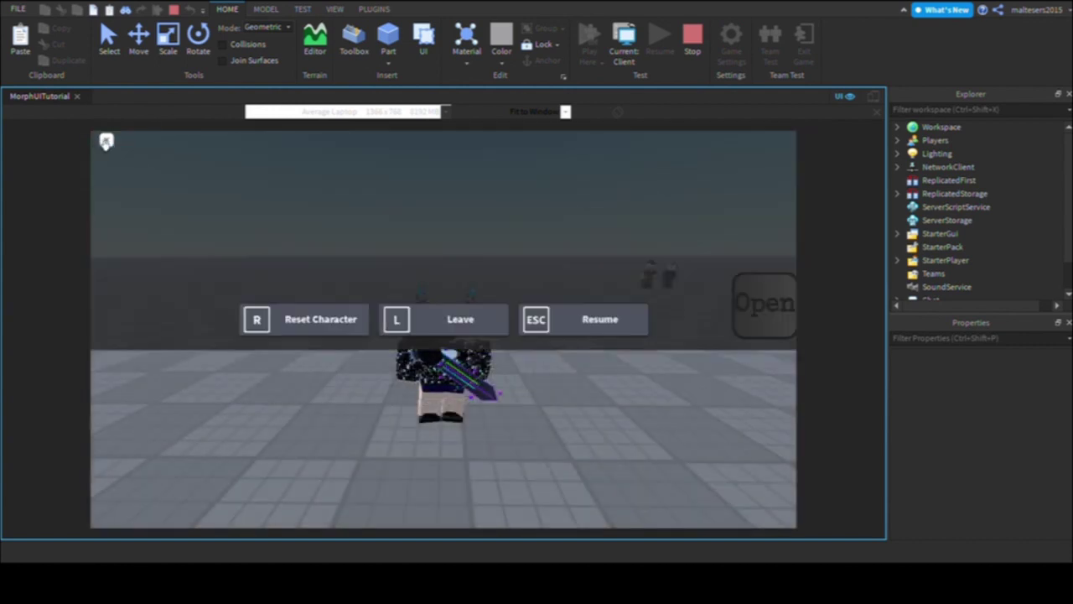
pyautogui.click(612, 400)
pyautogui.click(608, 488)
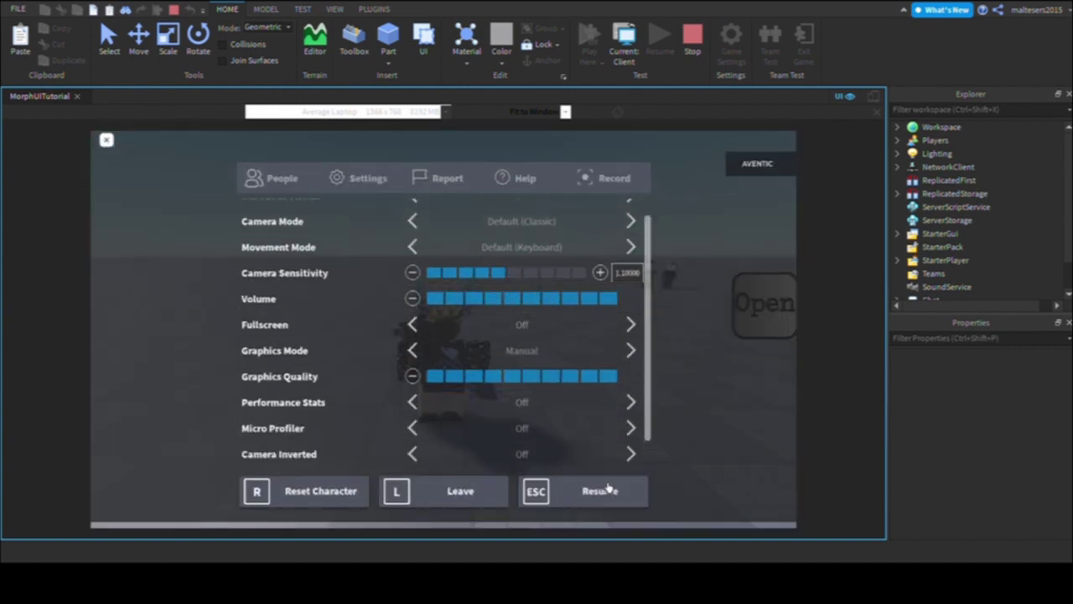
pyautogui.click(609, 490)
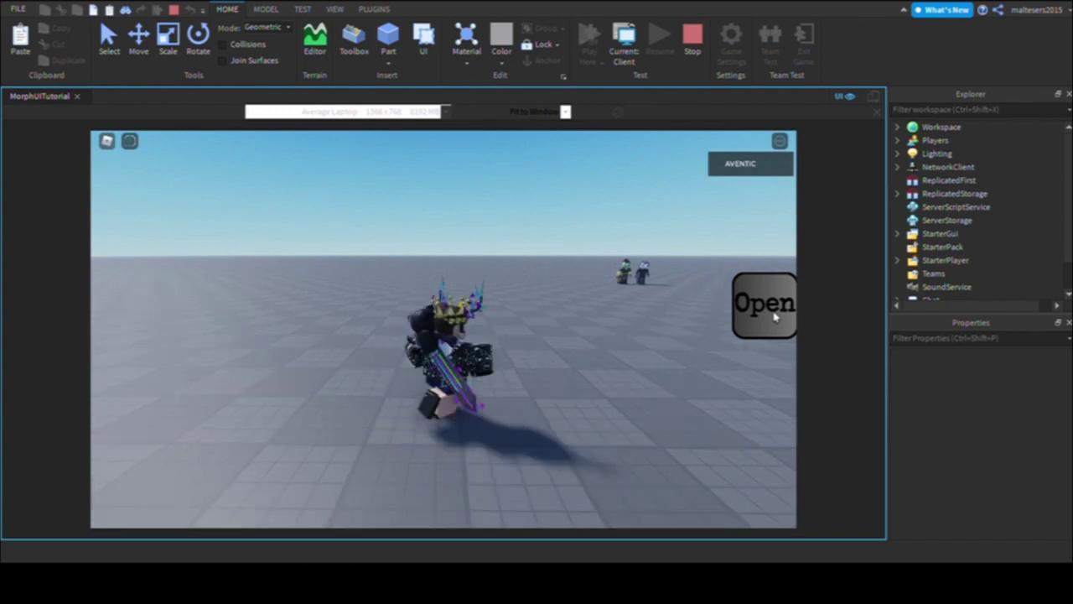
# Step: Morph into the Twins from the Morphs menu and trigger their Jumpscare from the Actions menu
pyautogui.click(775, 315)
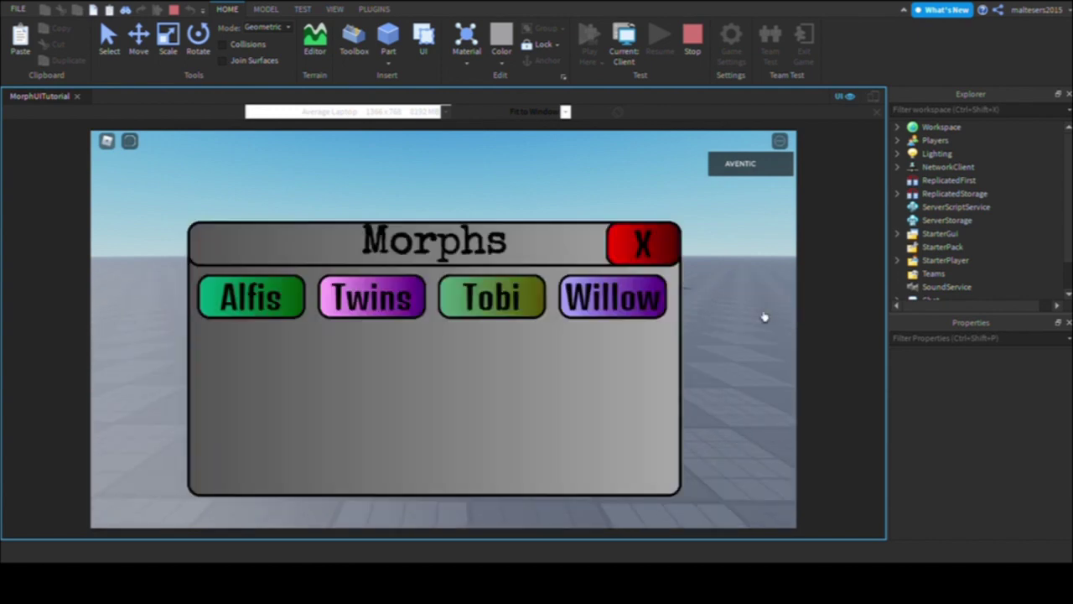
pyautogui.click(367, 302)
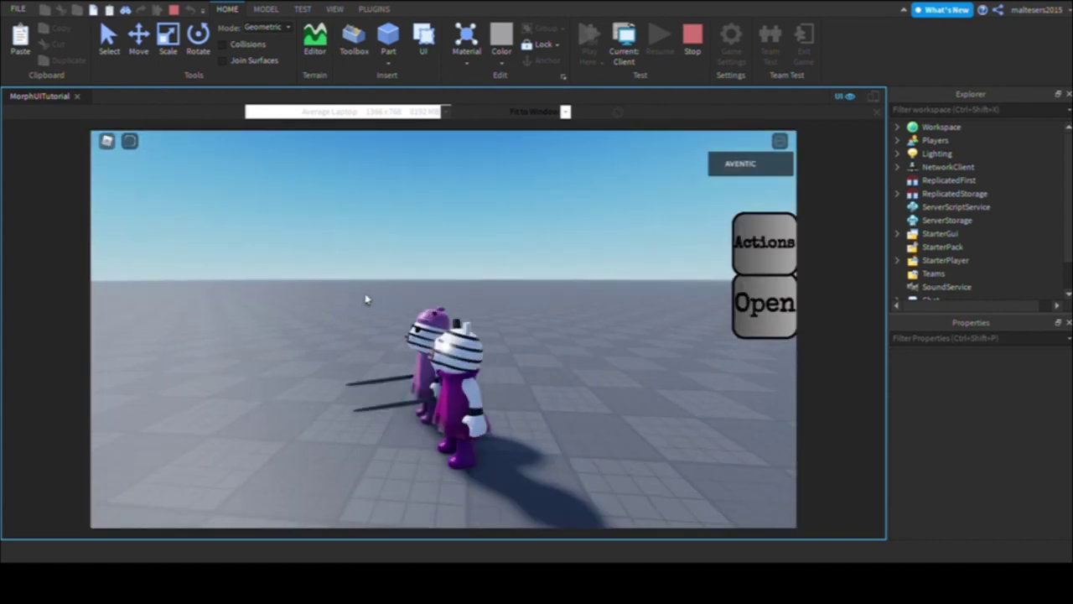
pyautogui.press('s')
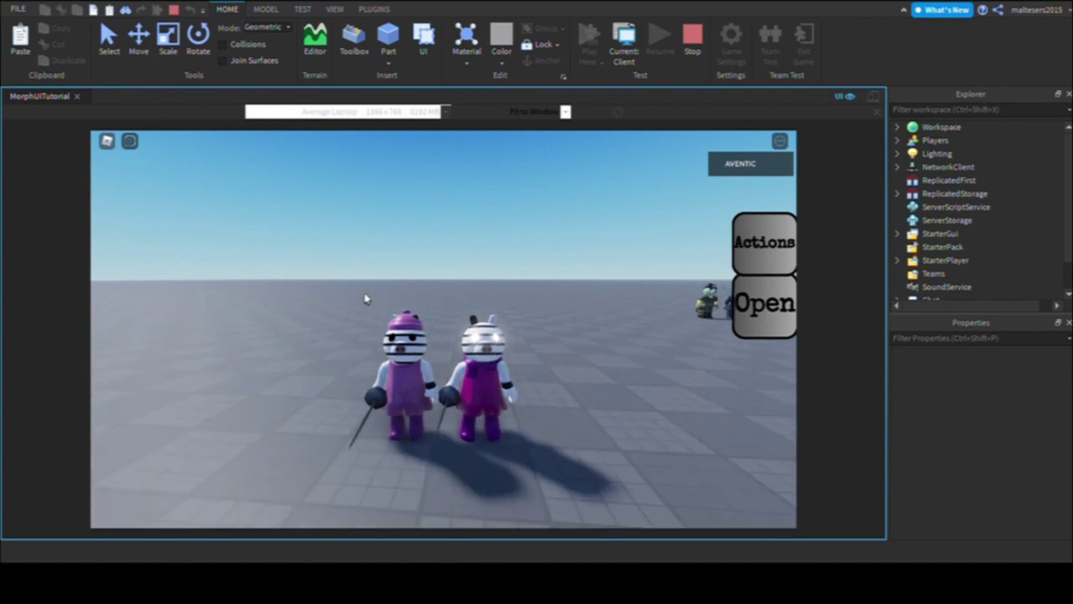
pyautogui.click(764, 241)
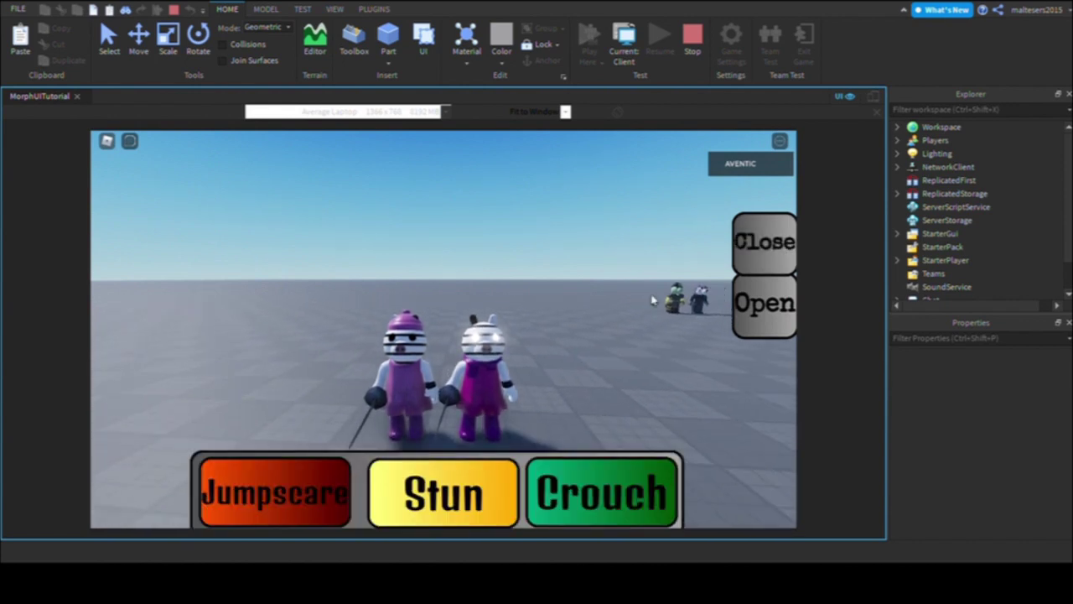
pyautogui.click(318, 497)
pyautogui.click(319, 498)
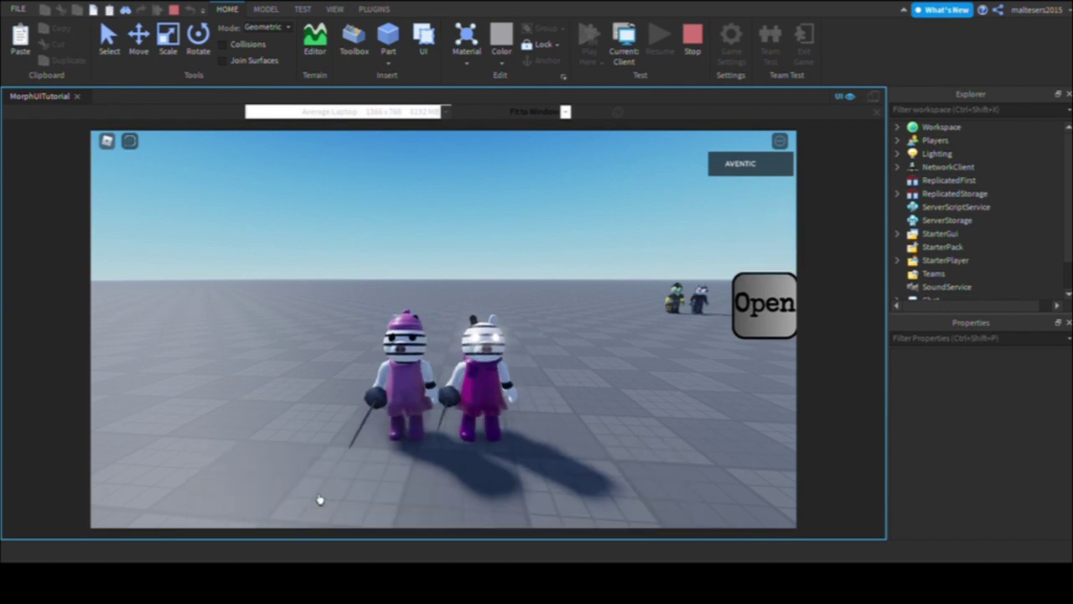
# Step: Test the Twins' Stun, Crouch and repeated Jumpscare actions in the playtest
pyautogui.moveTo(318, 499); pyautogui.dragTo(351, 467, button='right')
pyautogui.click(338, 506)
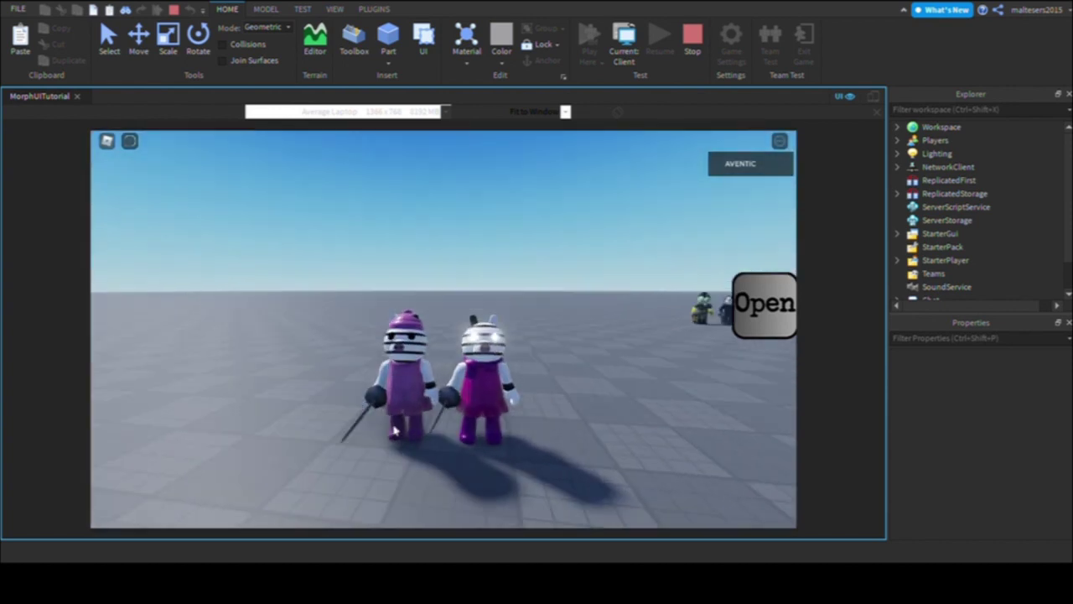
pyautogui.click(424, 486)
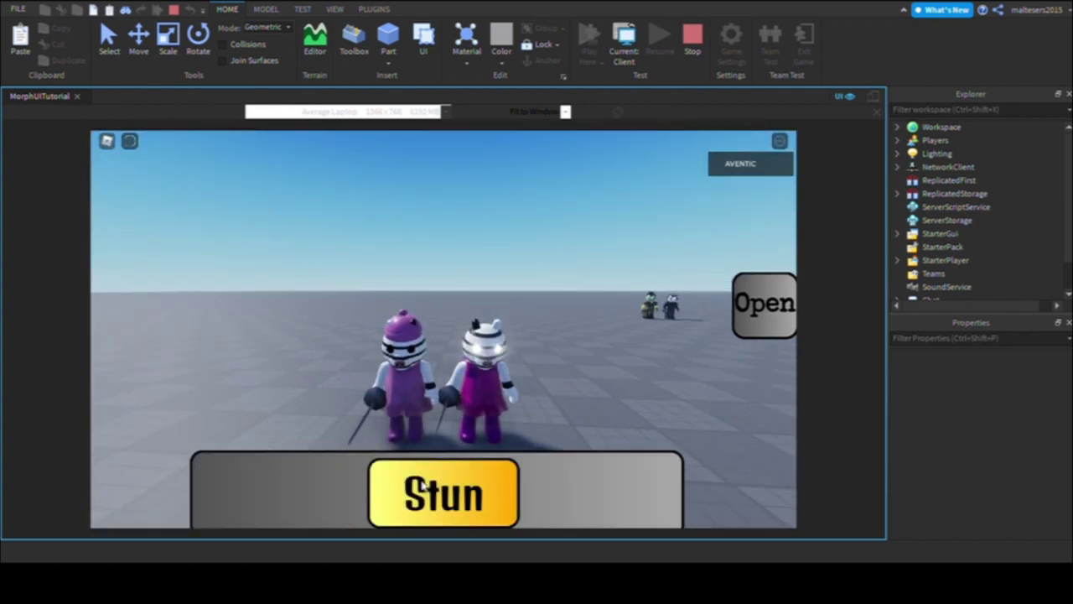
pyautogui.click(592, 495)
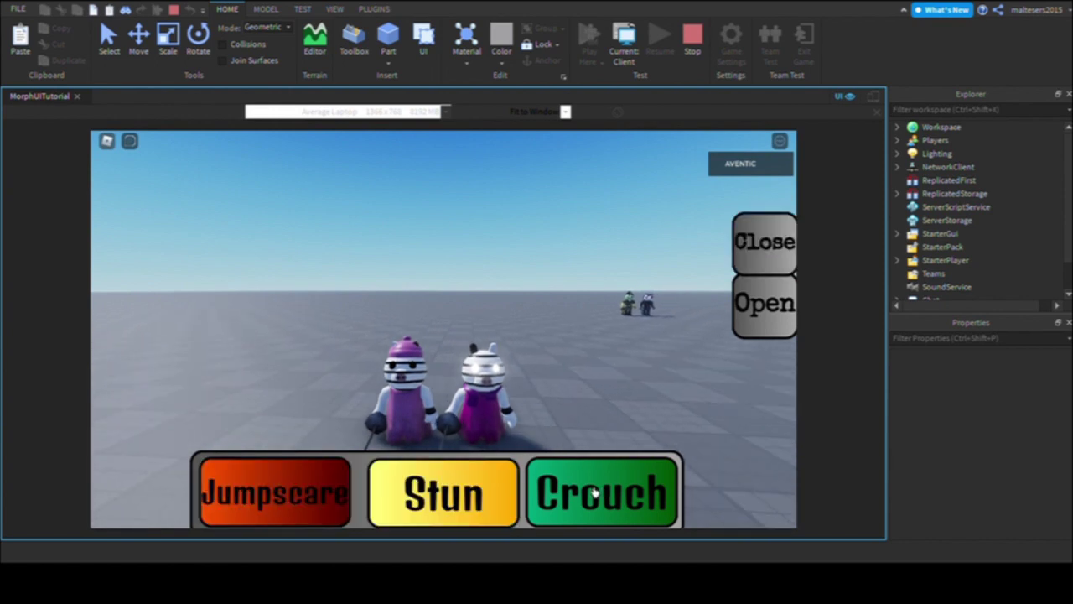
pyautogui.click(593, 494)
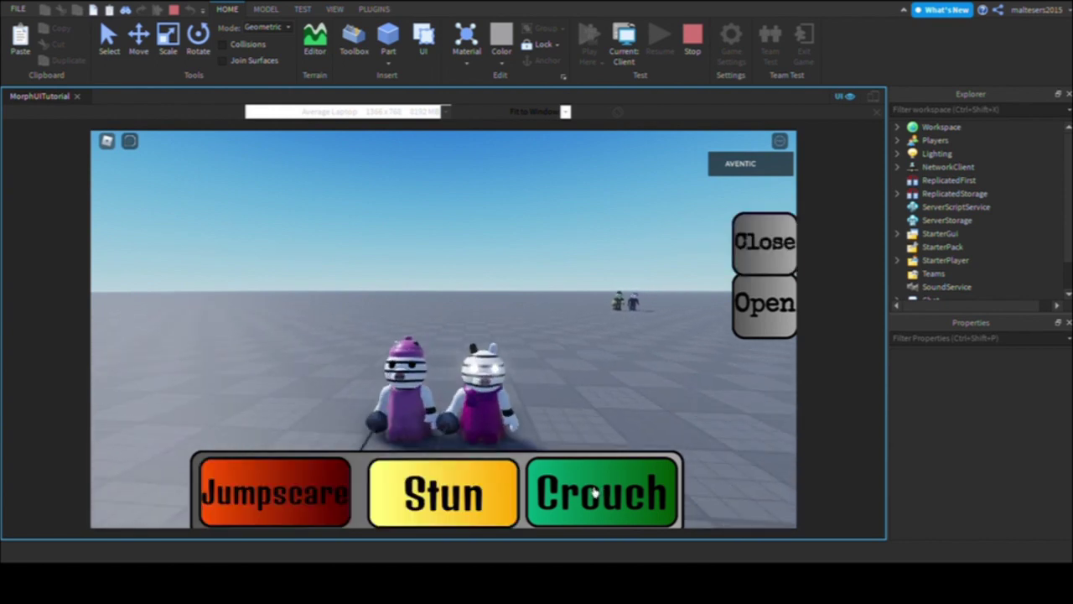
pyautogui.click(457, 493)
pyautogui.click(308, 485)
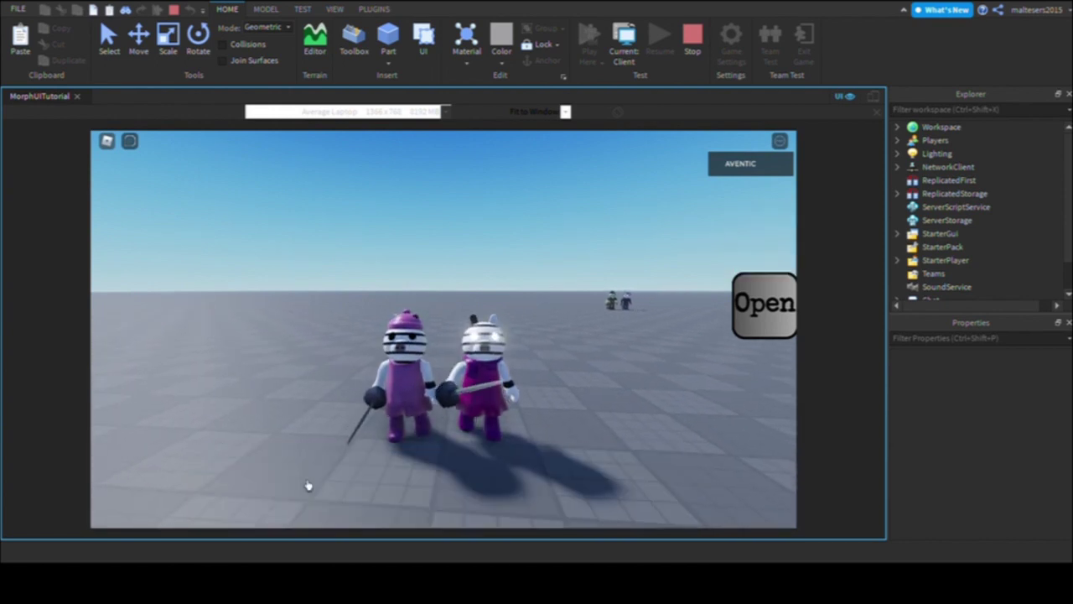
# Step: Morph into Alfis from the Morphs menu and check its action menu
pyautogui.click(763, 305)
pyautogui.click(235, 307)
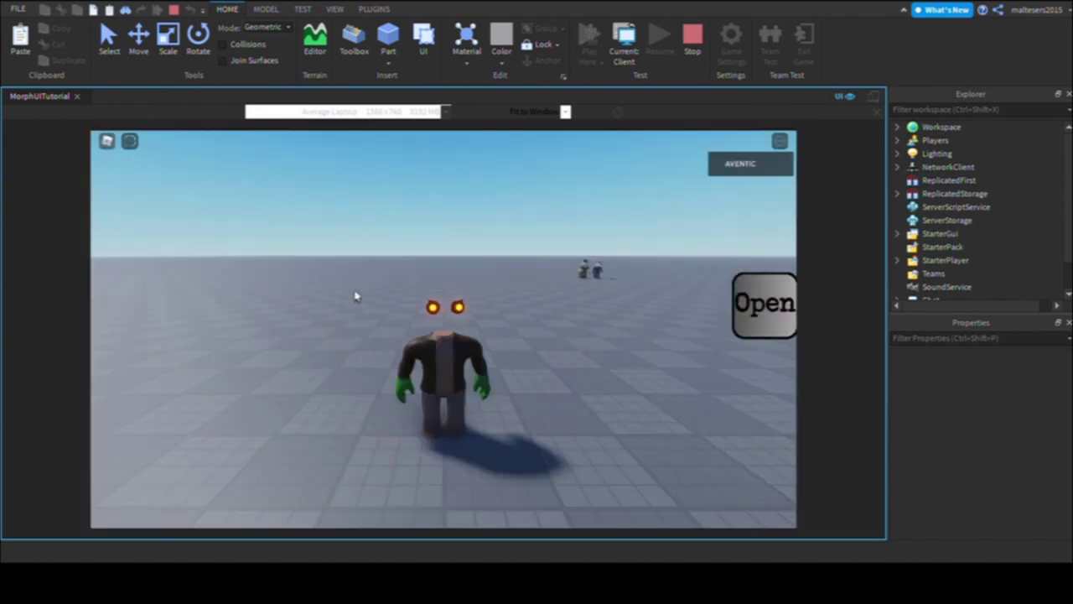
pyautogui.click(763, 241)
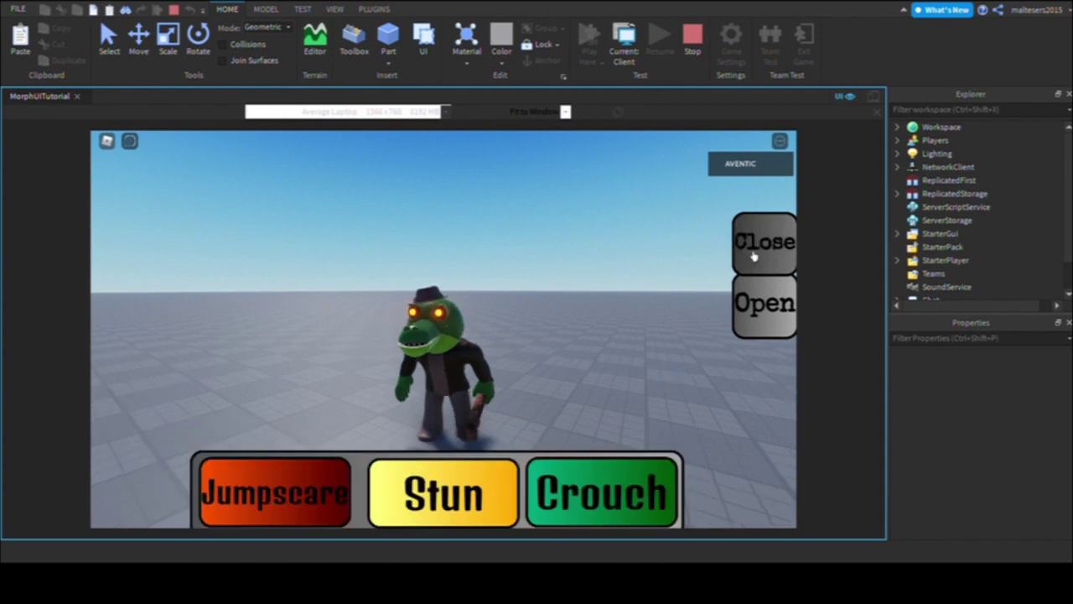
pyautogui.click(764, 242)
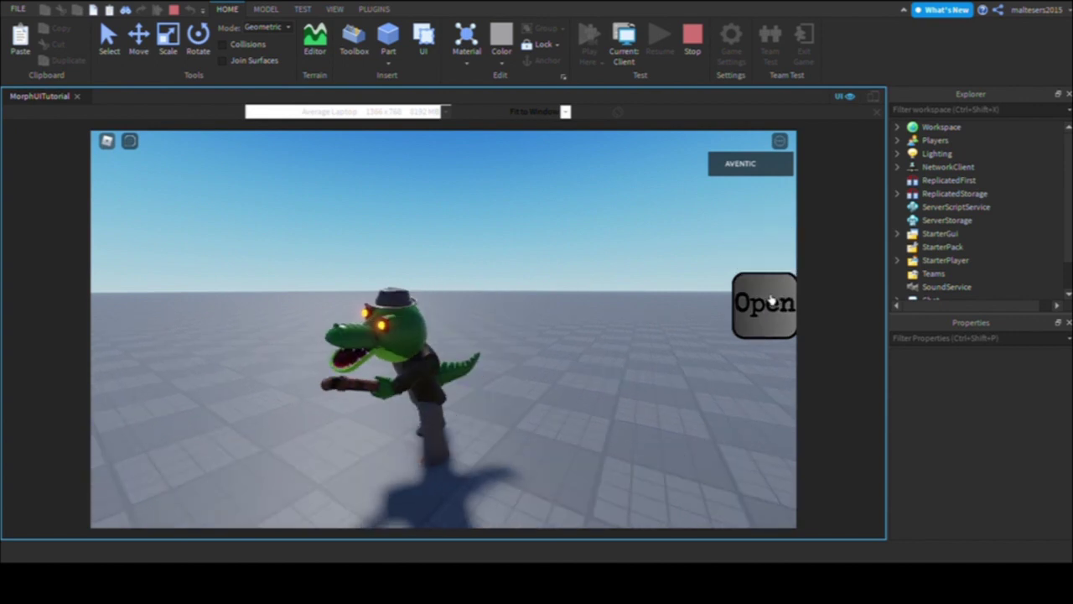
# Step: Morph back into the Twins, recheck their action menu and stop the playtest
pyautogui.click(776, 300)
pyautogui.click(353, 296)
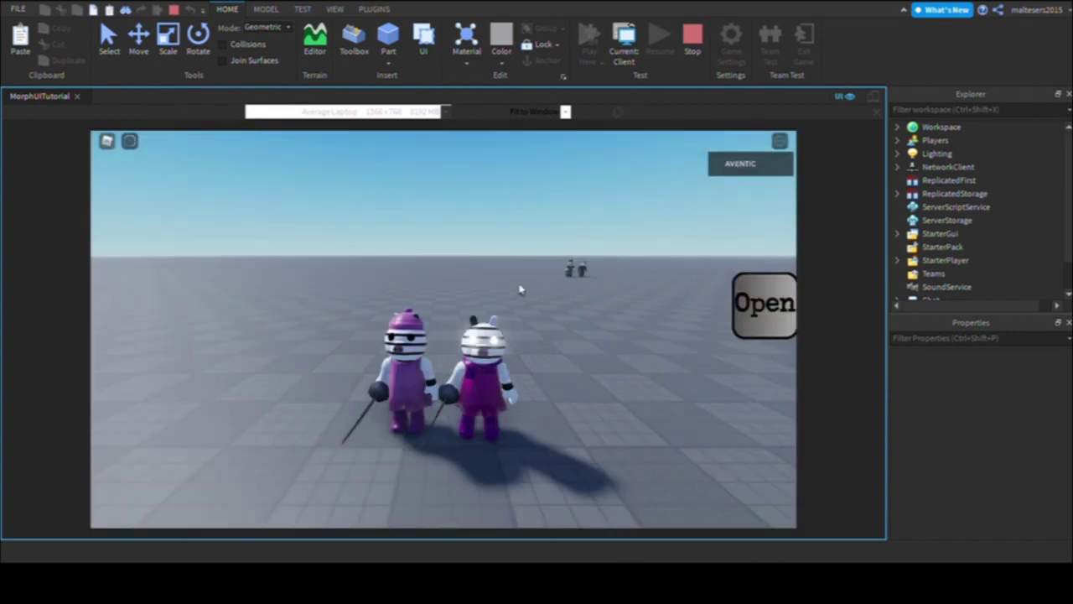
pyautogui.click(764, 241)
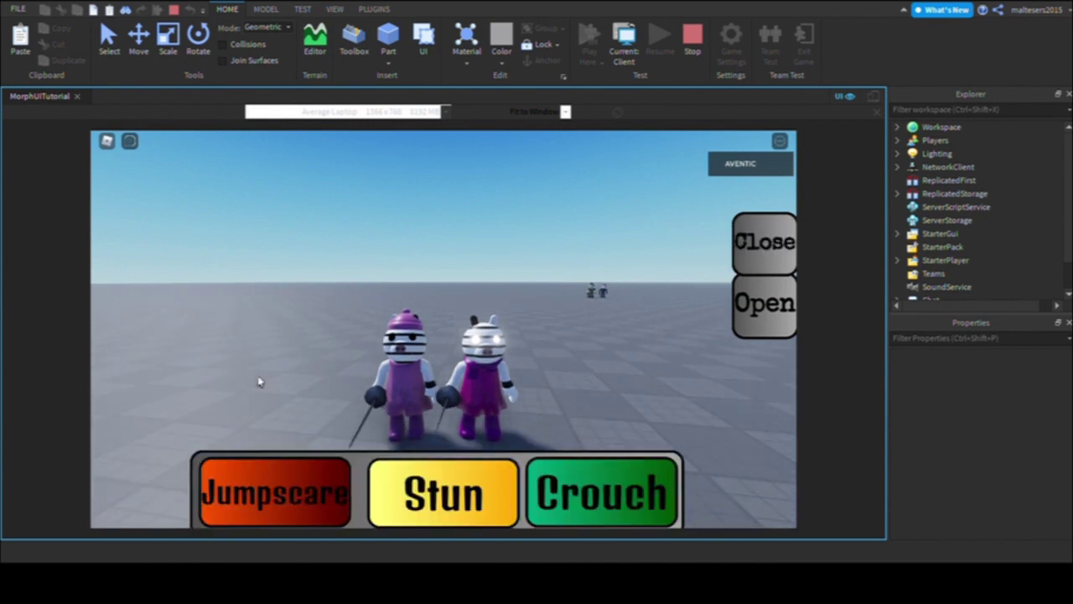
pyautogui.click(763, 241)
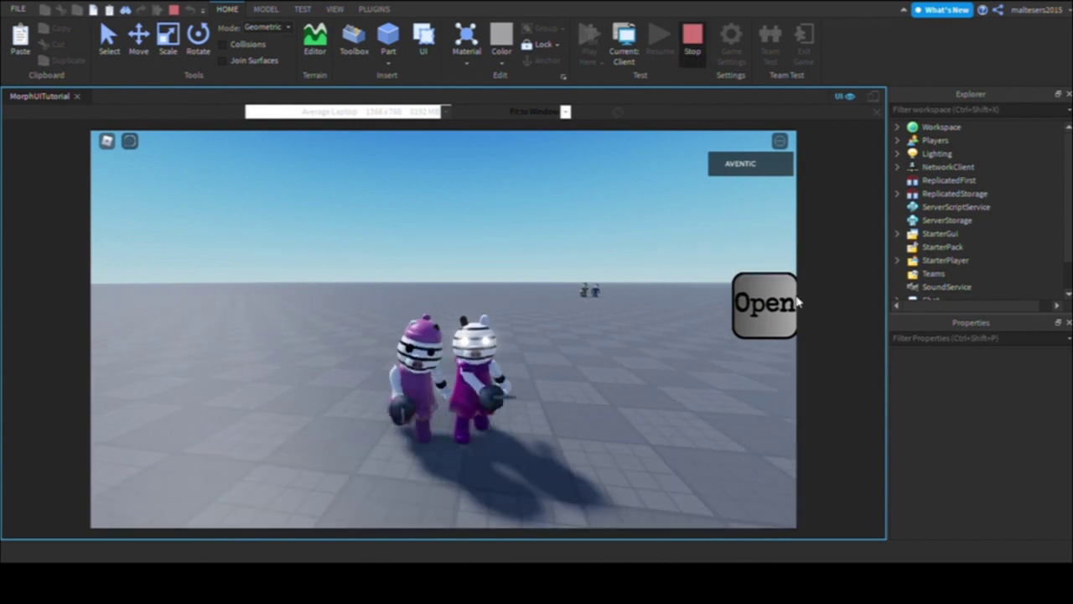
pyautogui.hotkey('shift', 'F5')
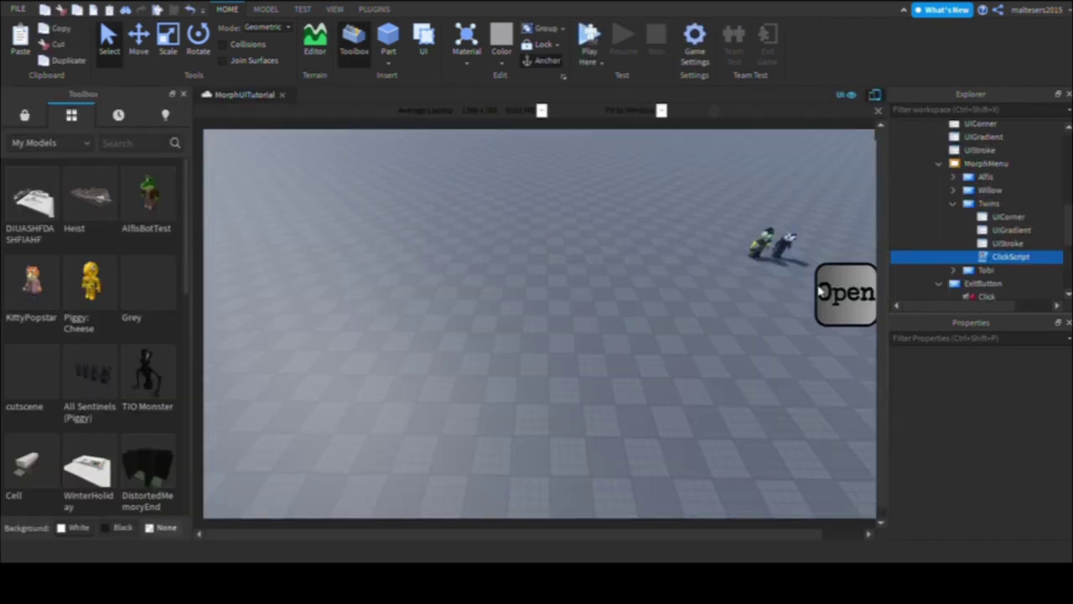
# Step: Collapse the Twins button's contents and frame the Tobi model up close in the viewport
pyautogui.click(953, 203)
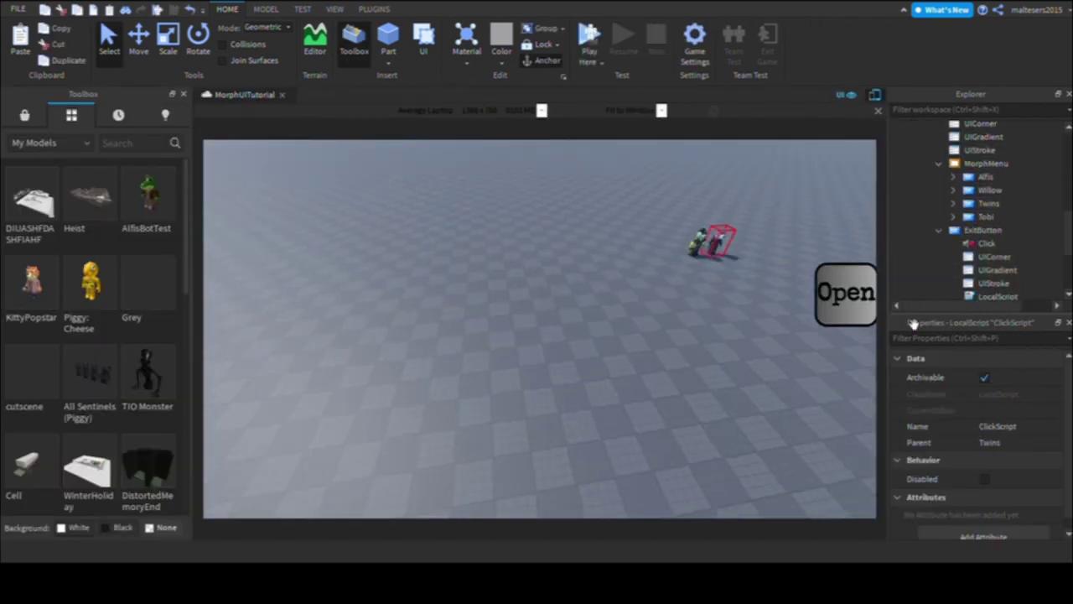
pyautogui.press('f')
pyautogui.moveTo(905, 322); pyautogui.dragTo(774, 441, button='right')
pyautogui.scroll(-3, 774, 440)
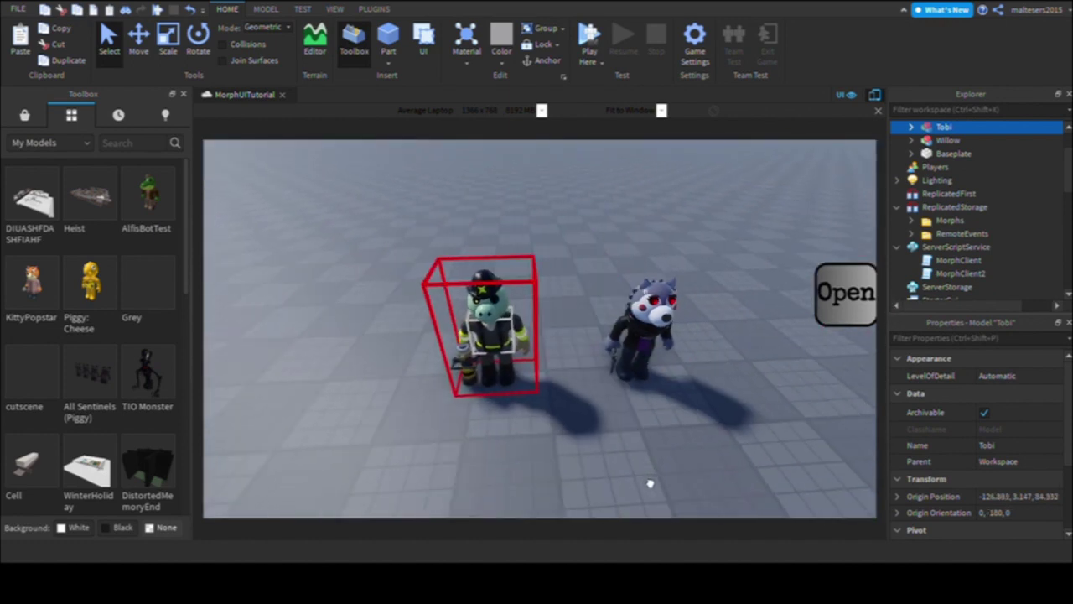
pyautogui.press('f')
pyautogui.click(873, 484)
pyautogui.moveTo(872, 484); pyautogui.dragTo(874, 483, button='right')
# Step: Move the Animate script from the Sounds folder into the Tobi model
pyautogui.scroll(6, 997, 206)
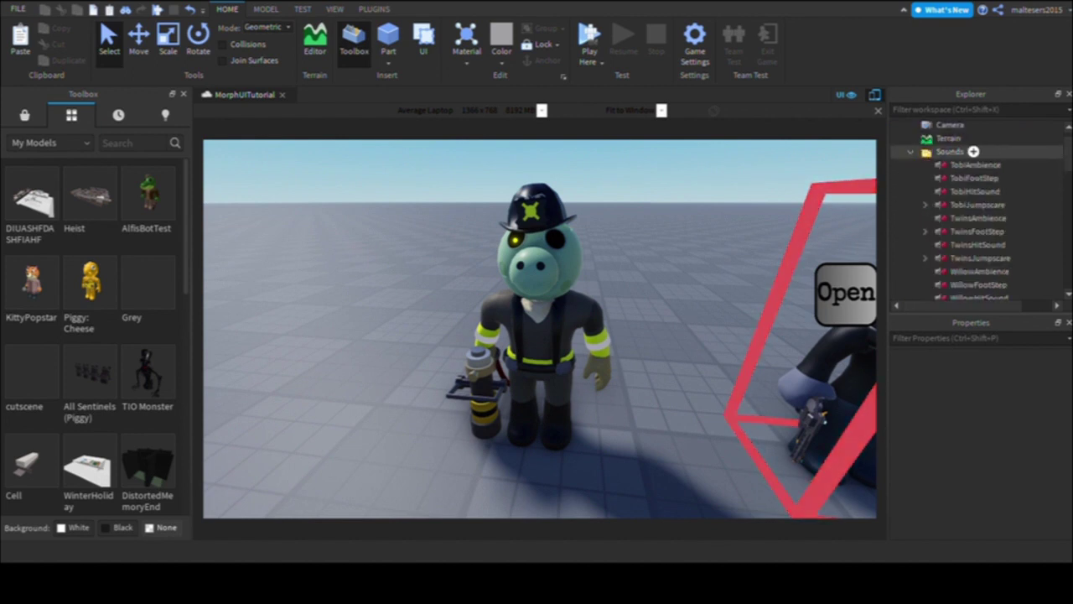
pyautogui.scroll(-4, 977, 160)
pyautogui.click(964, 173)
pyautogui.scroll(5, 980, 168)
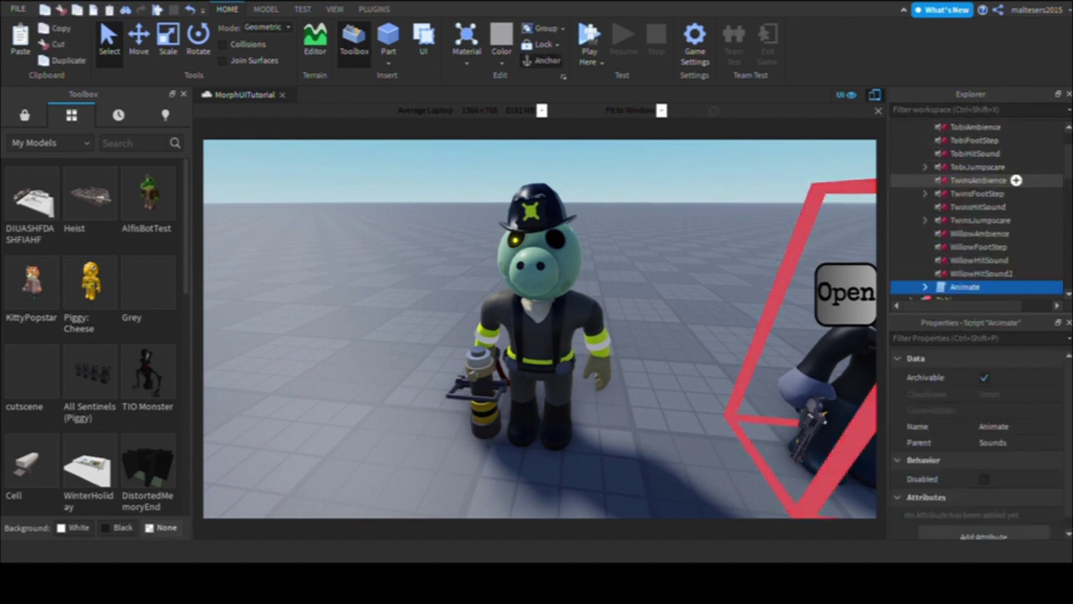
pyautogui.click(946, 180)
pyautogui.hotkey('ctrl', 'shift', 'v')
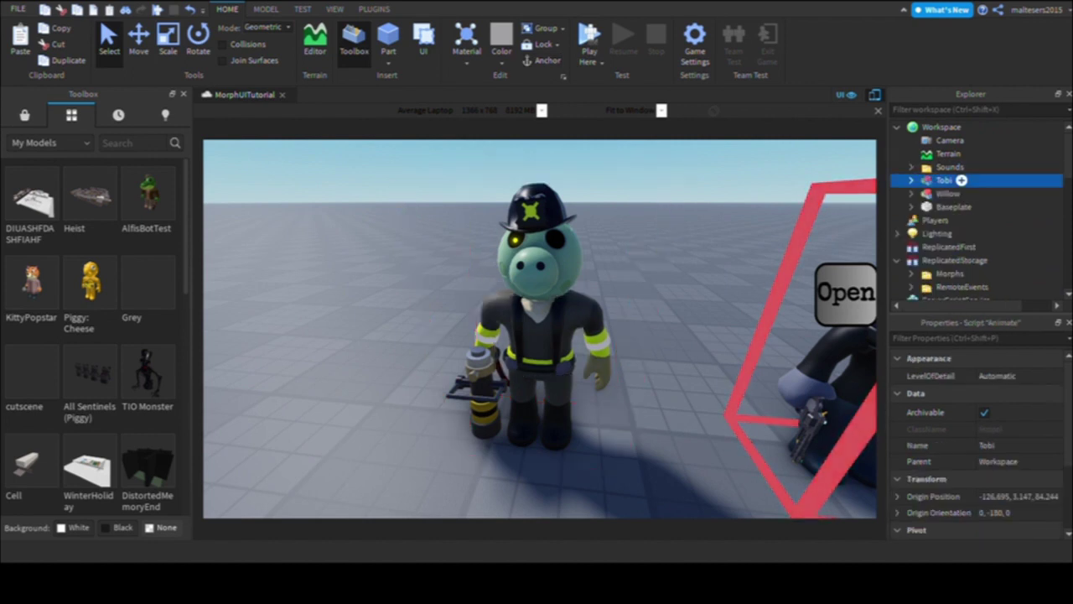
pyautogui.click(925, 261)
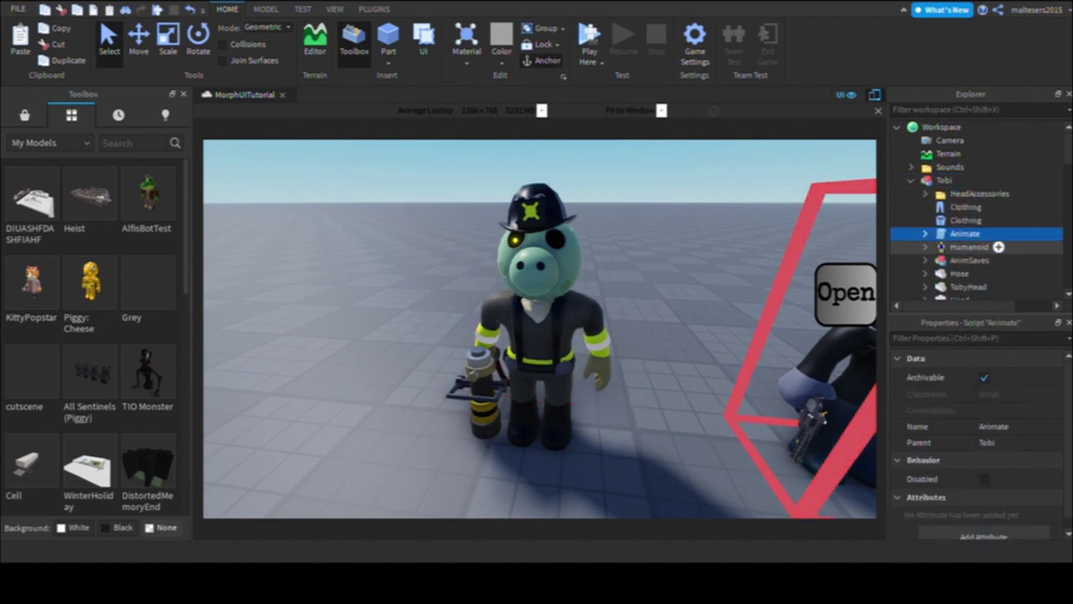
# Step: Pick out the TobiAmbience, TobiFootStep, TobiHitSound and TobiJumpscare sounds for moving, and expand the Tobi model to find the destination part
pyautogui.click(912, 180)
pyautogui.click(911, 167)
pyautogui.click(975, 180)
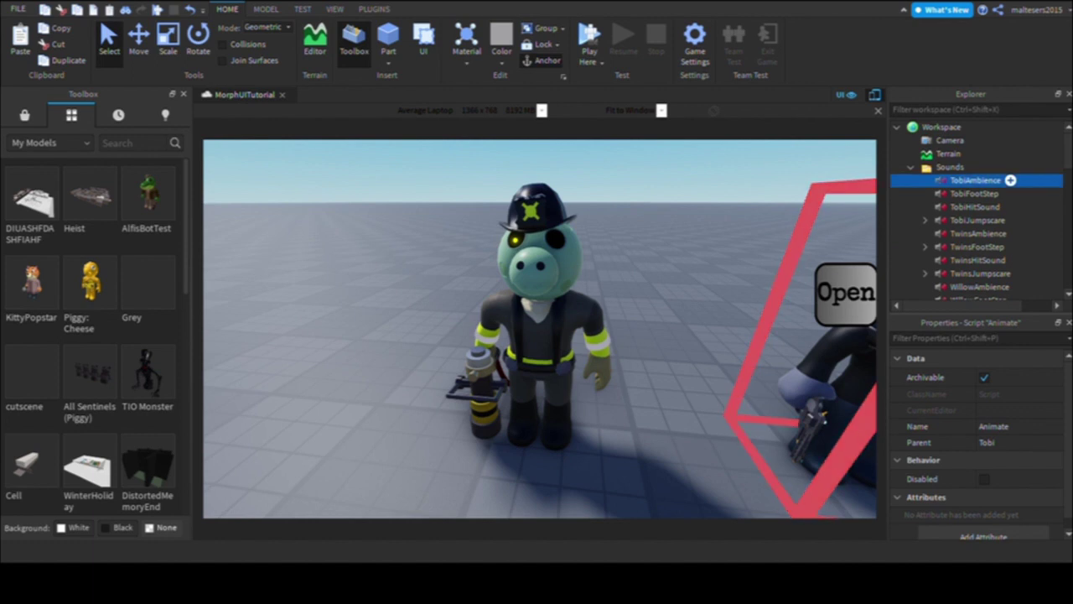
pyautogui.keyDown('ctrl'); pyautogui.click(975, 193); pyautogui.keyUp('ctrl')
pyautogui.keyDown('ctrl'); pyautogui.click(975, 207); pyautogui.keyUp('ctrl')
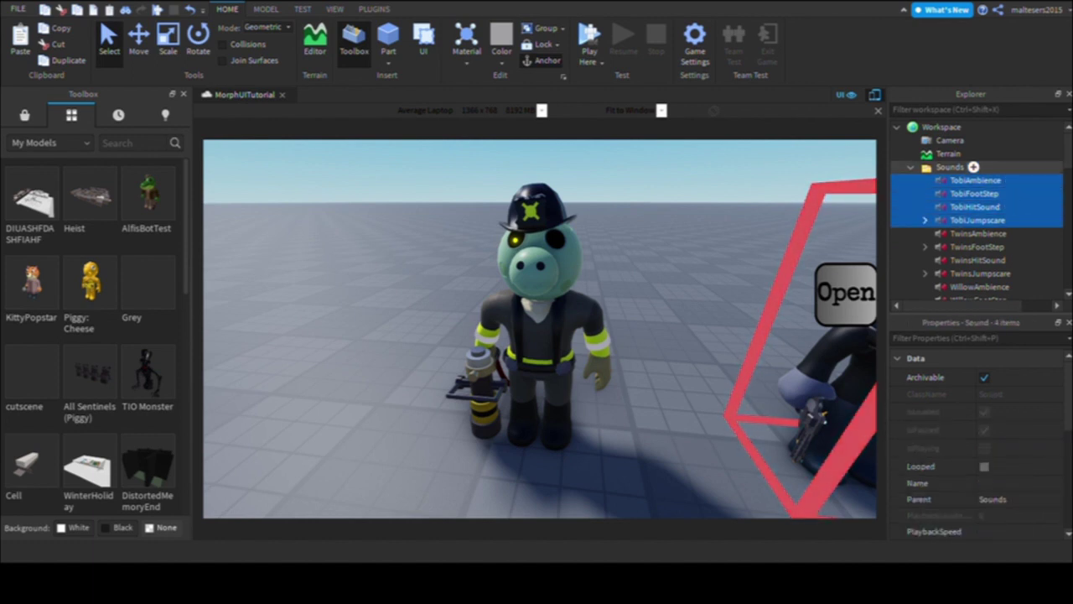
pyautogui.doubleClick(964, 167)
pyautogui.click(954, 180)
pyautogui.doubleClick(962, 181)
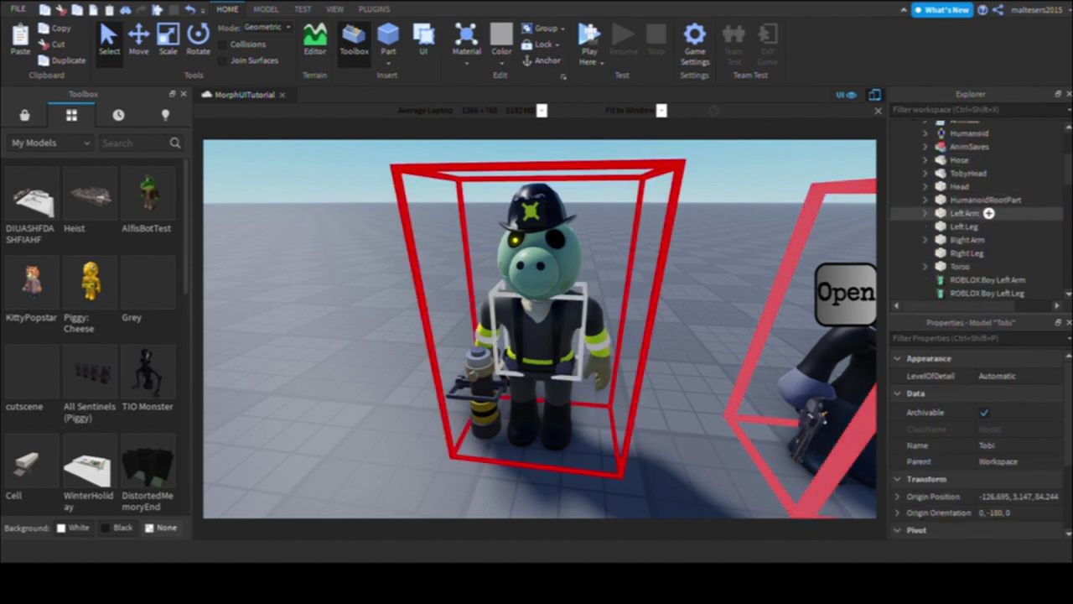
# Step: Preview the TobiAmbience and TobiFootStep sounds stored inside the Tobi model's HumanoidRootPart
pyautogui.click(985, 199)
pyautogui.hotkey('ctrl', 'shift', 'v')
pyautogui.click(989, 213)
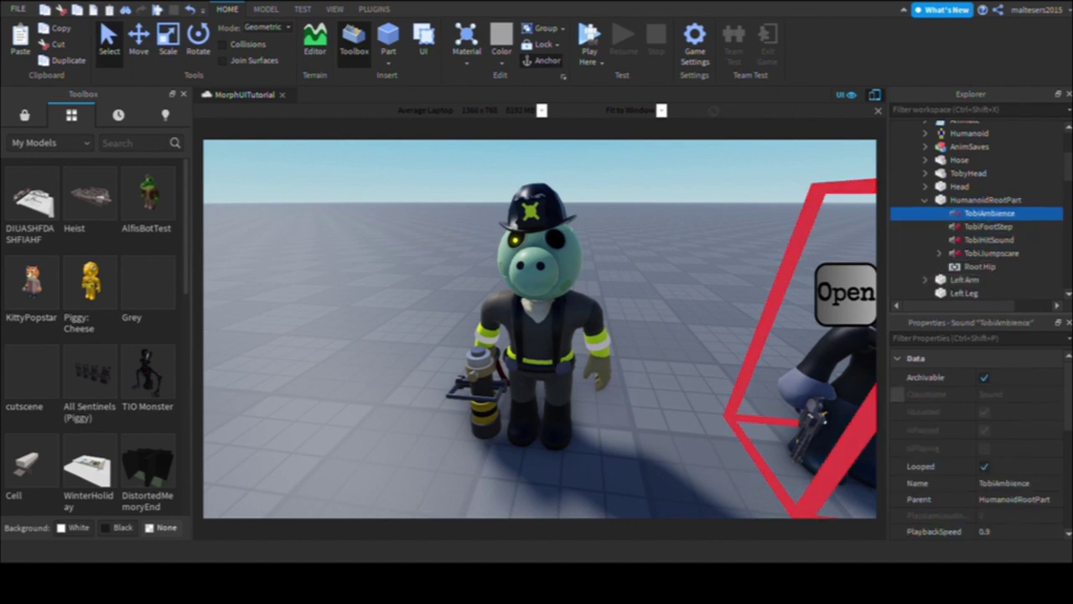
pyautogui.scroll(-3, 983, 462)
pyautogui.click(982, 495)
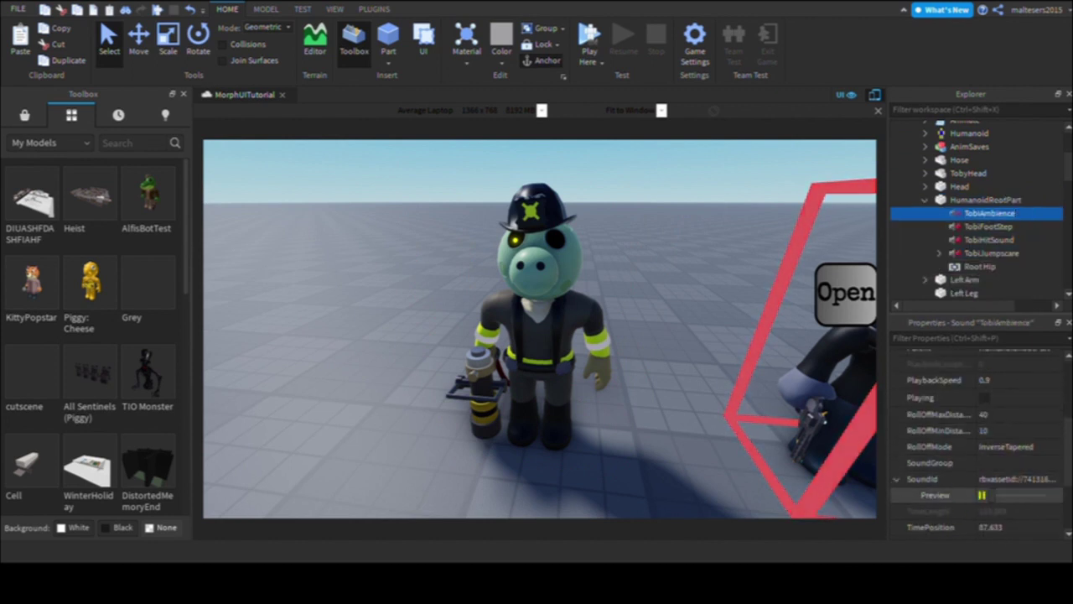
pyautogui.click(981, 495)
pyautogui.click(956, 227)
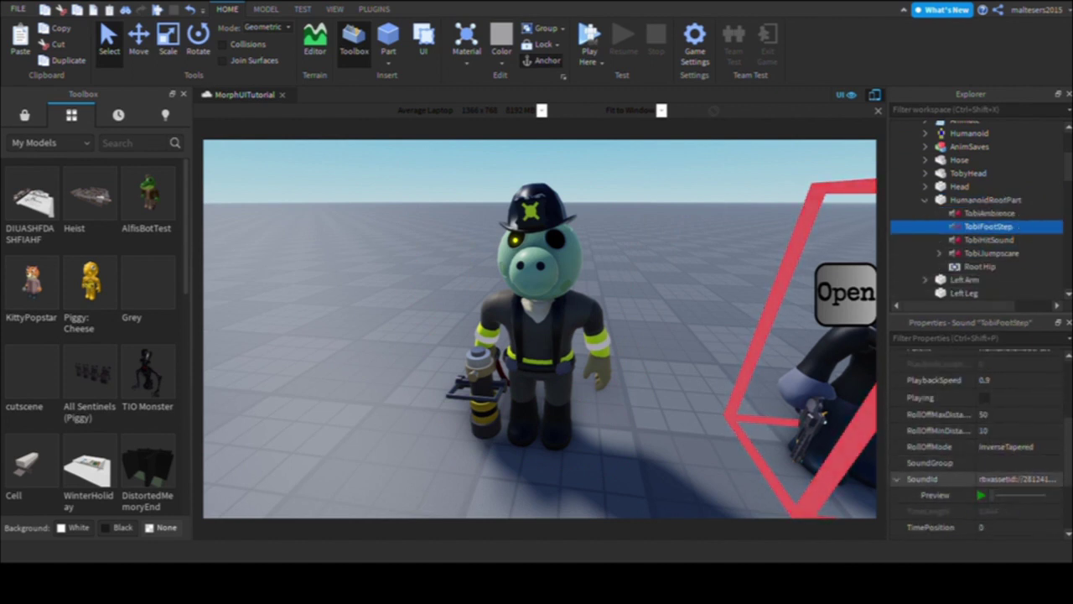
pyautogui.click(981, 495)
# Step: Rename the TobiAmbience sound in HumanoidRootPart to Ambience
pyautogui.click(990, 213)
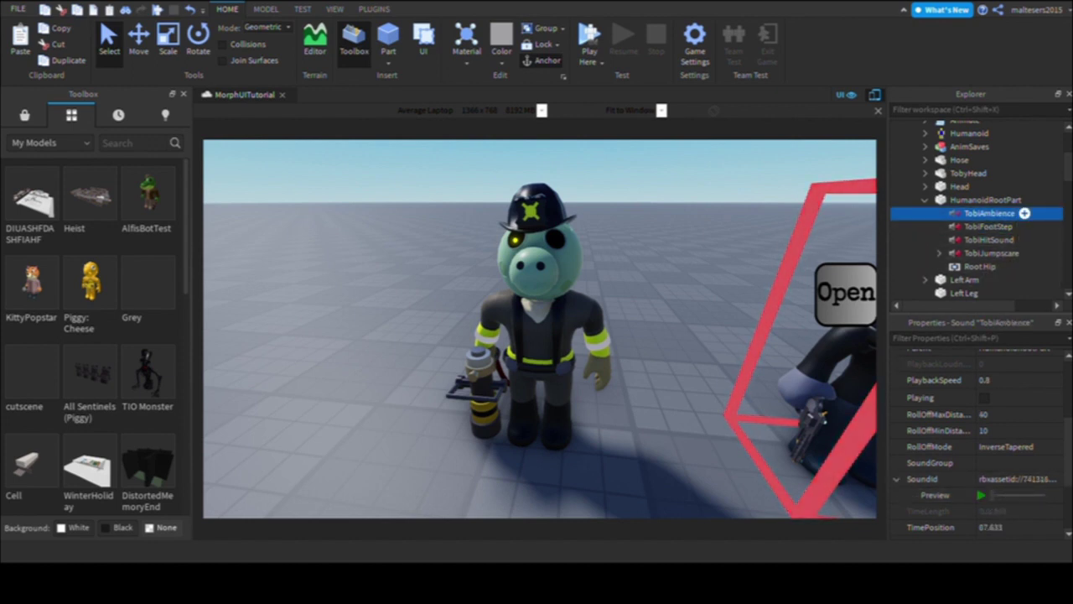
pyautogui.click(989, 213)
pyautogui.moveTo(979, 214); pyautogui.dragTo(964, 213)
pyautogui.press('BackSpace')
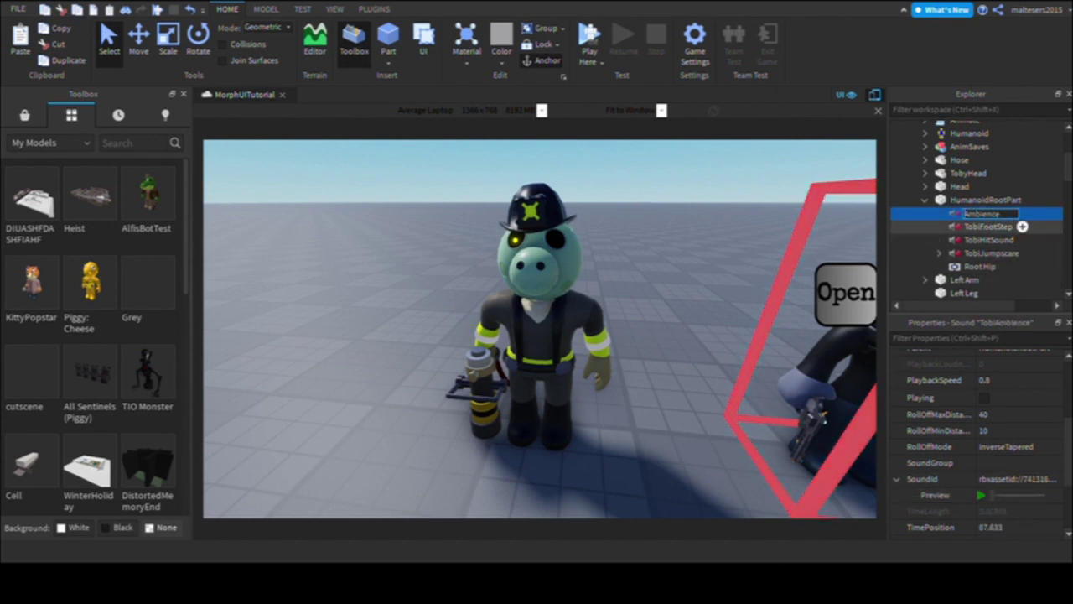
# Step: Rename the TobiFootStep sound in HumanoidRootPart to FootStep
pyautogui.click(990, 226)
pyautogui.press('F2')
pyautogui.press('Home')
pyautogui.press('Delete')
pyautogui.press('Delete')
pyautogui.press('Delete')
pyautogui.press('Delete')
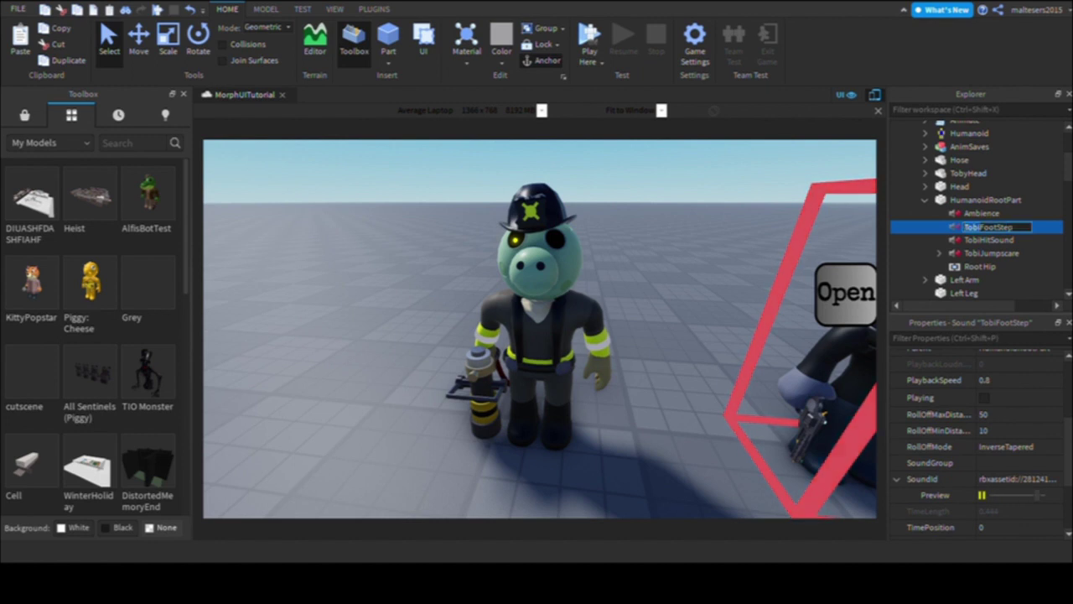
pyautogui.press('Return')
# Step: Rename the TobiHitSound sound to HitSound and the TobiJumpscare sound to Jumpscare
pyautogui.click(1023, 239)
pyautogui.click(989, 240)
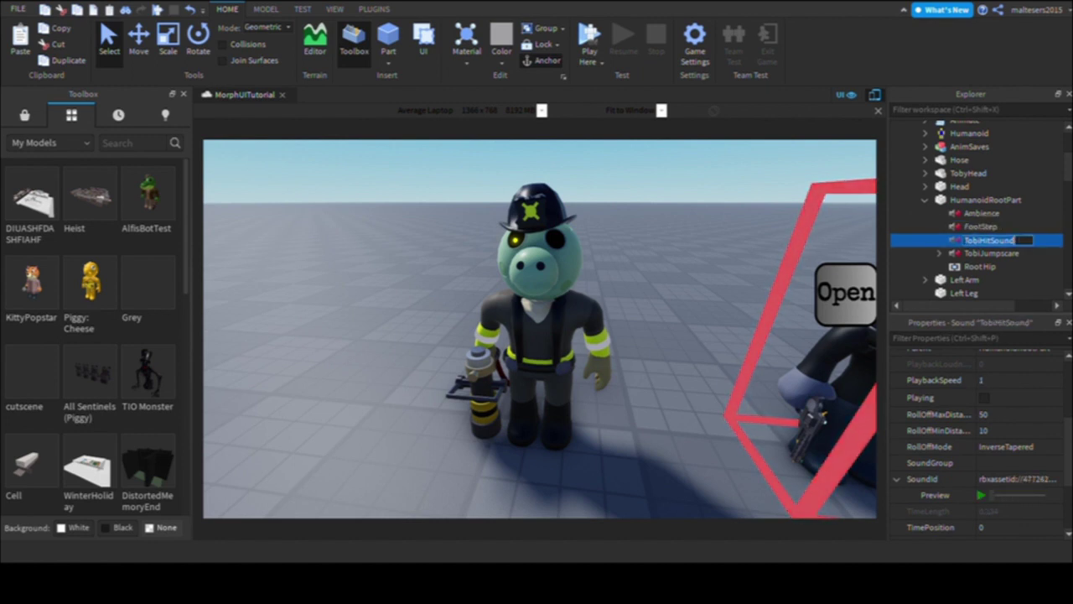
pyautogui.moveTo(981, 240); pyautogui.dragTo(969, 240)
pyautogui.press('BackSpace')
pyautogui.press('Return')
pyautogui.press('Delete')
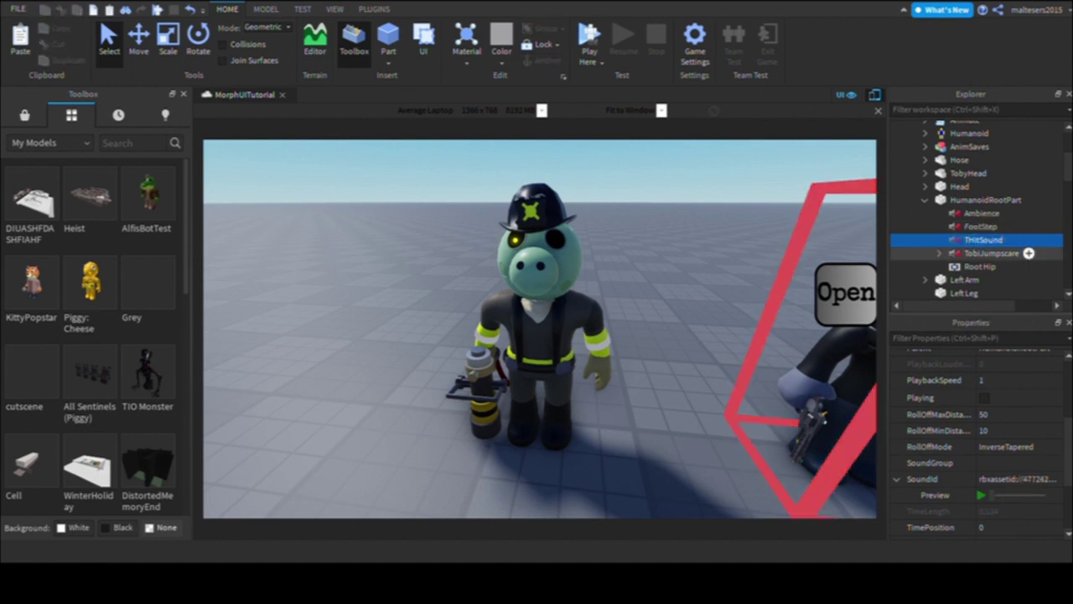
pyautogui.click(992, 241)
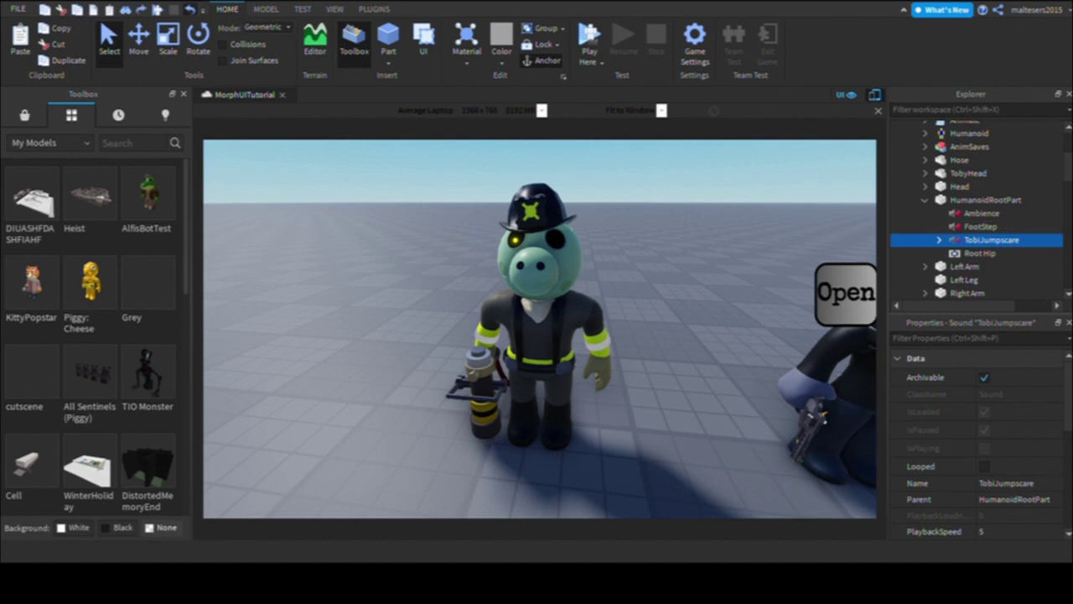
pyautogui.hotkey('ctrl', 'z')
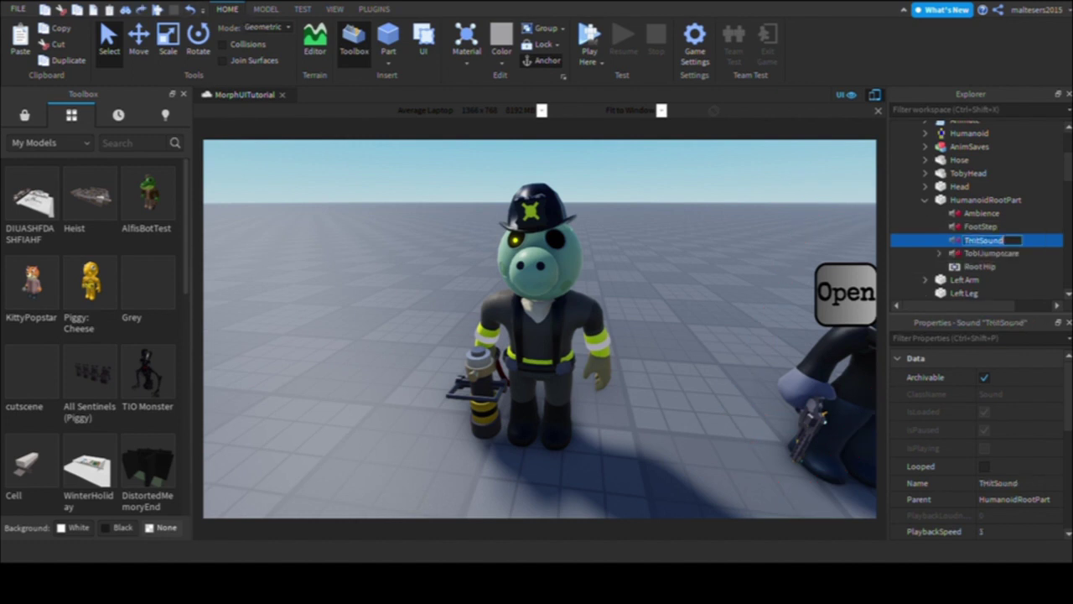
pyautogui.press('BackSpace')
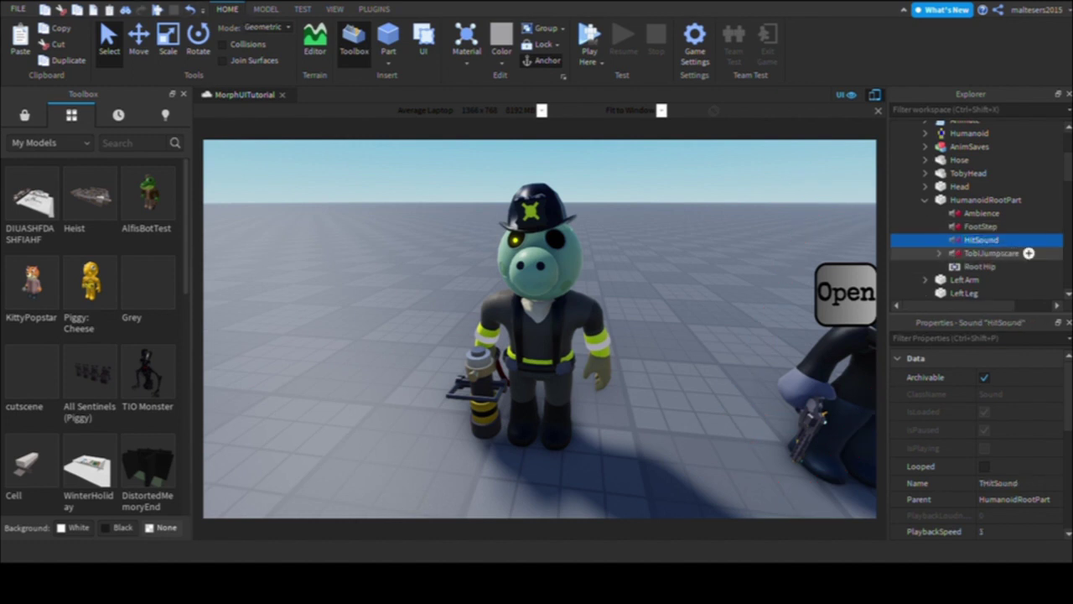
pyautogui.click(998, 253)
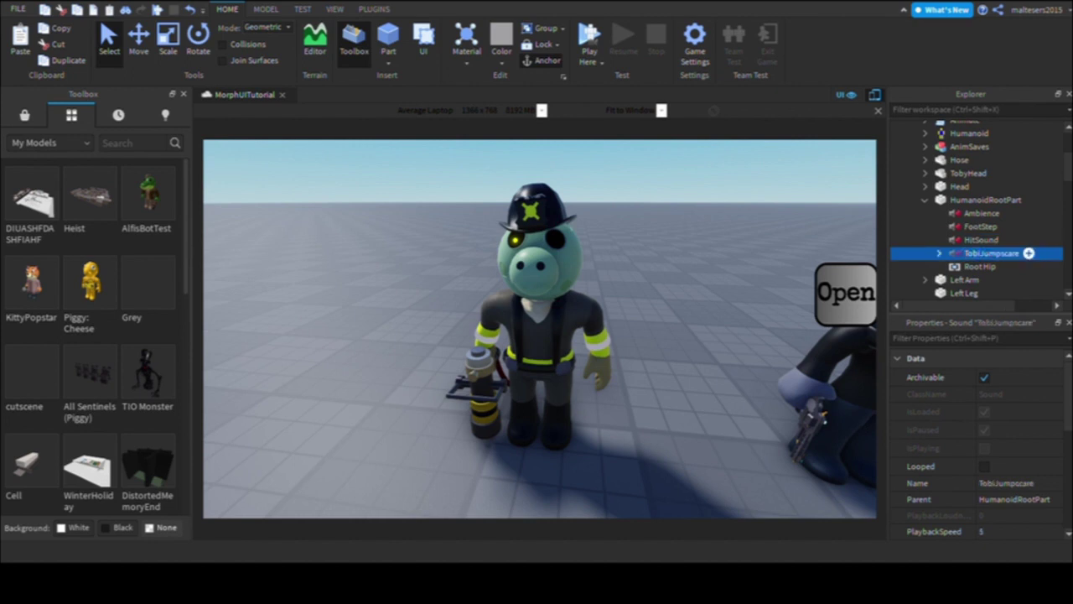
pyautogui.press('Return')
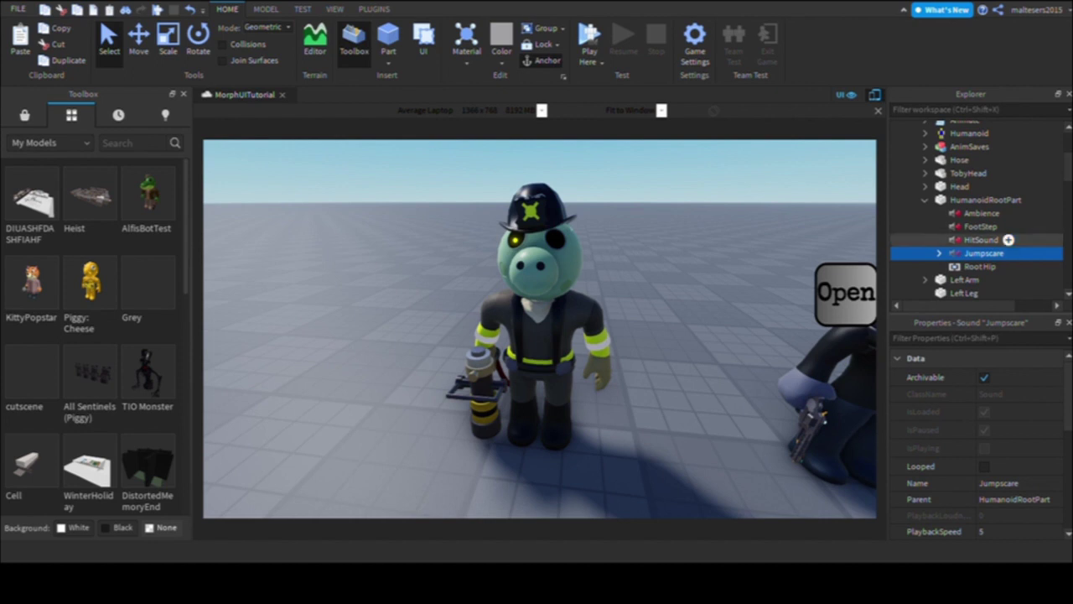
# Step: Review the properties of the Ambience, FootStep, HitSound and Jumpscare sounds, and preview HitSound and Jumpscare
pyautogui.click(982, 240)
pyautogui.click(983, 226)
pyautogui.click(983, 213)
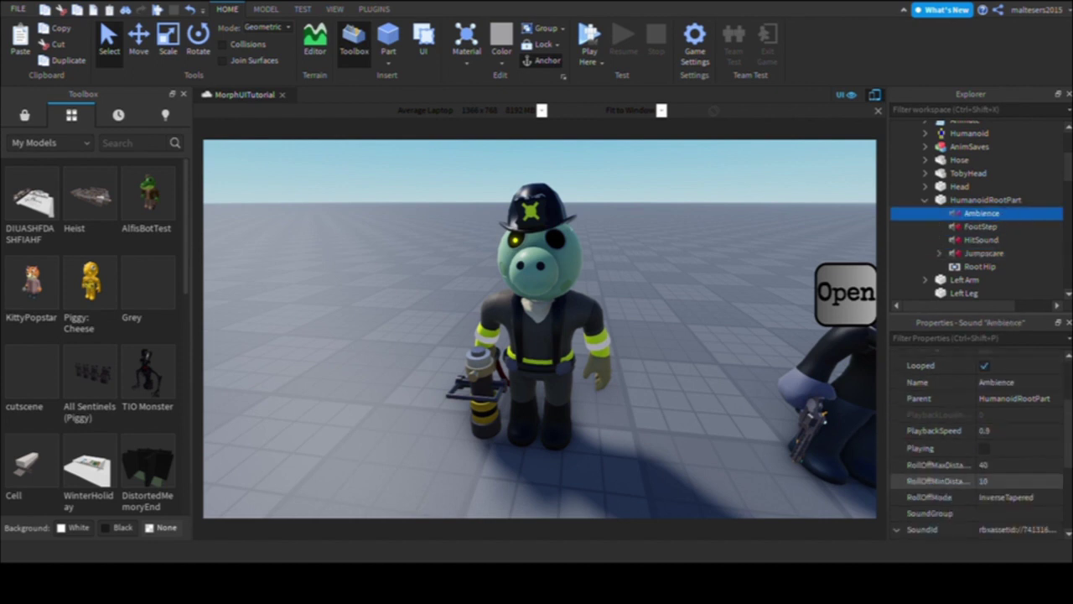
pyautogui.click(983, 226)
pyautogui.scroll(-2, 964, 461)
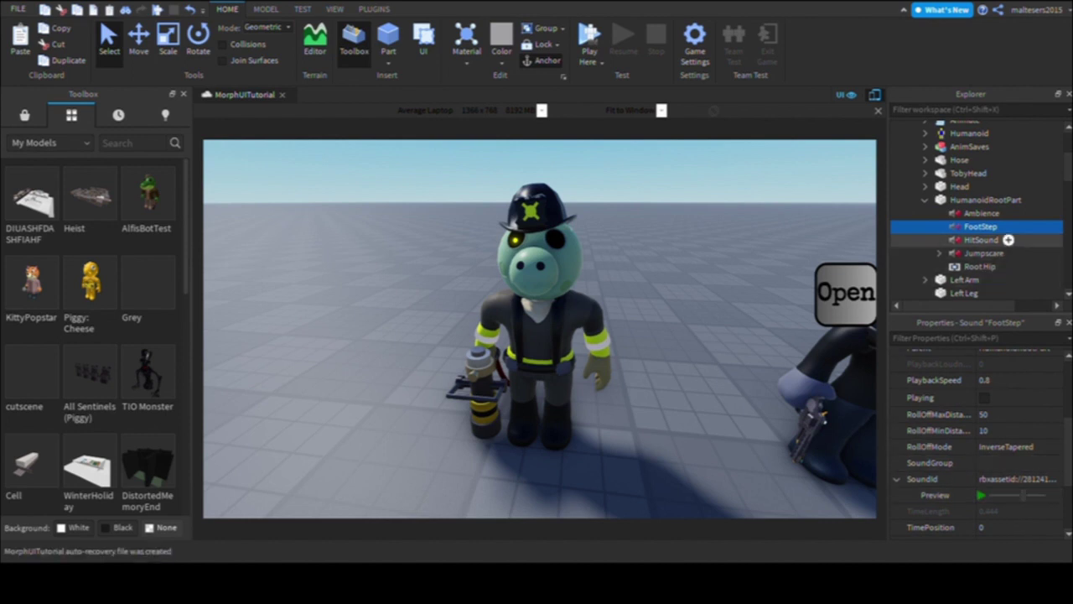
pyautogui.click(1002, 239)
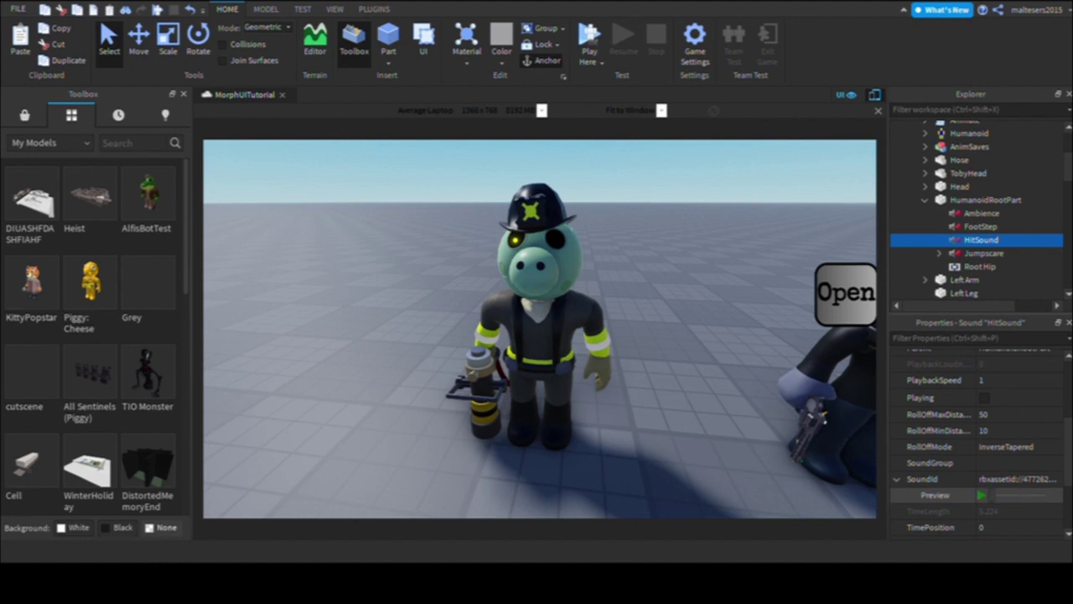
pyautogui.click(982, 496)
pyautogui.click(982, 495)
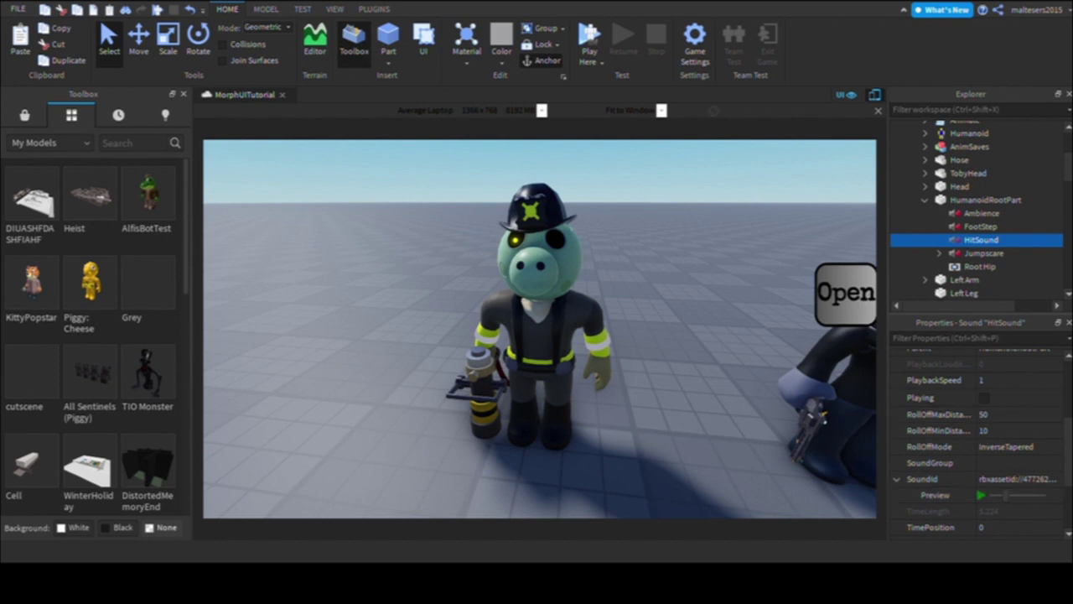
pyautogui.click(983, 252)
pyautogui.click(981, 494)
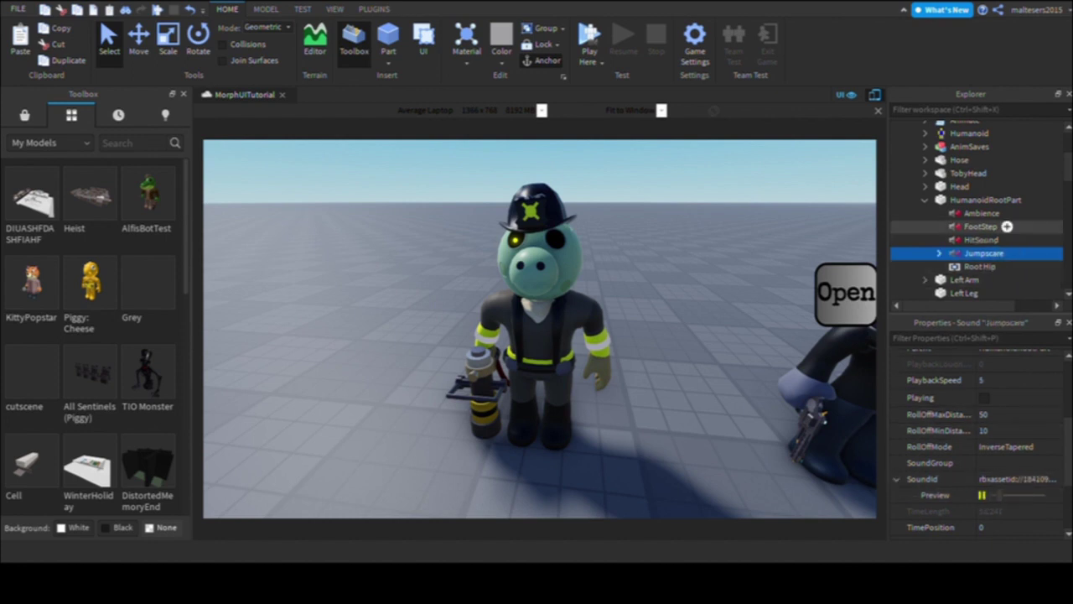
pyautogui.click(981, 227)
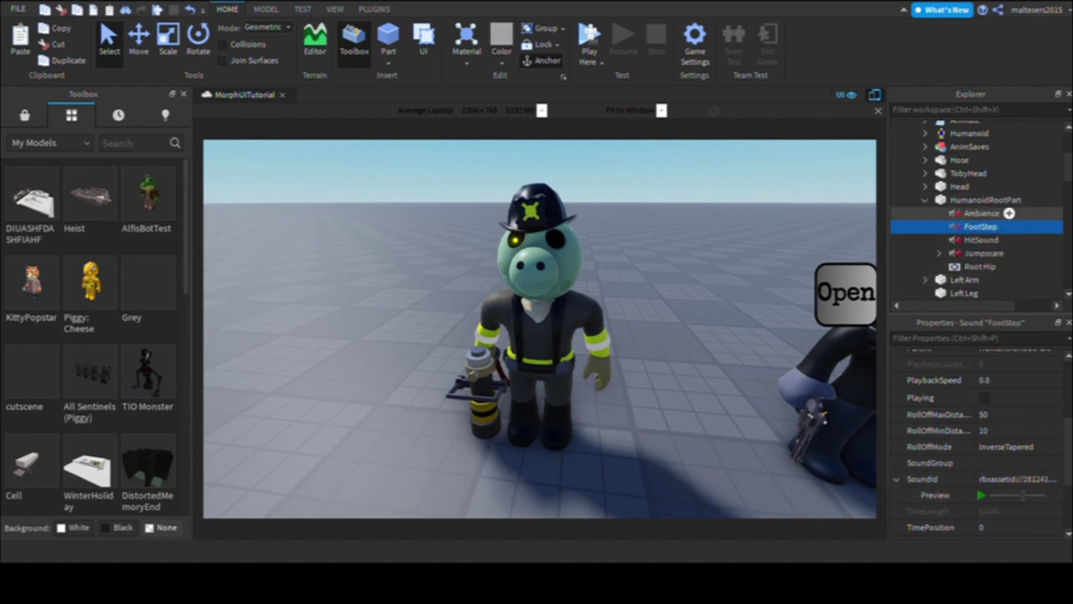
pyautogui.click(981, 212)
# Step: Add two Animation objects directly under the Tobi model and name them Swing and Stun
pyautogui.click(925, 200)
pyautogui.scroll(-2, 931, 204)
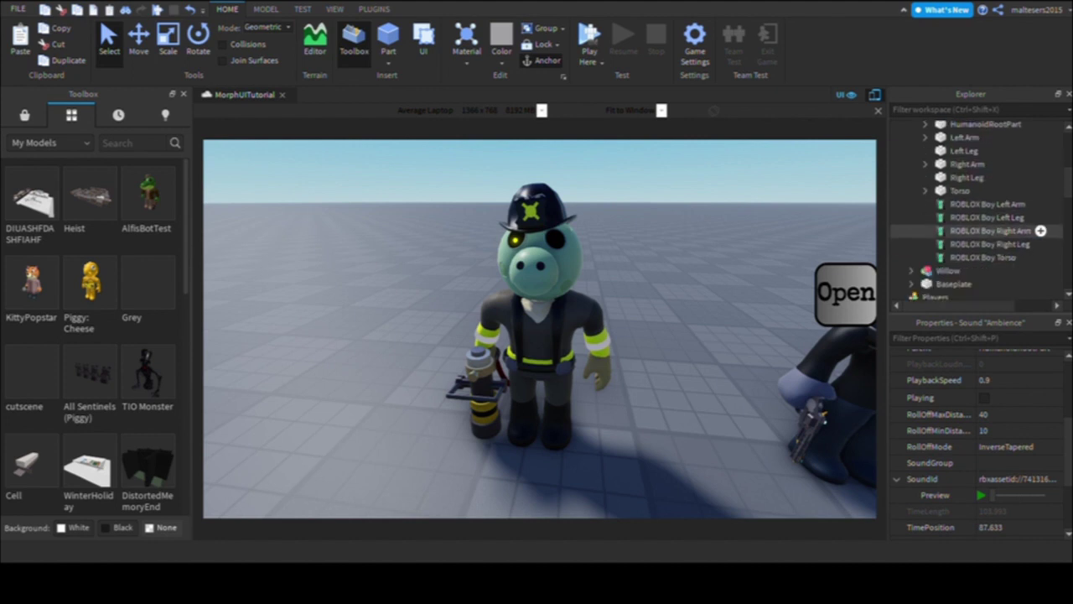
pyautogui.scroll(4, 932, 233)
pyautogui.click(961, 143)
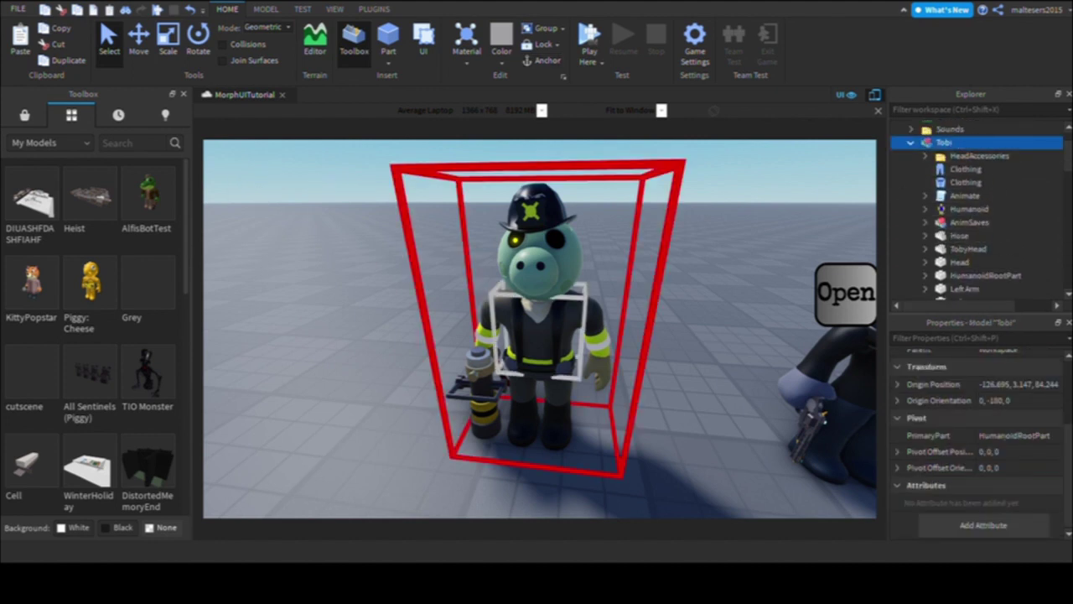
pyautogui.scroll(-4, 973, 215)
pyautogui.click(969, 177)
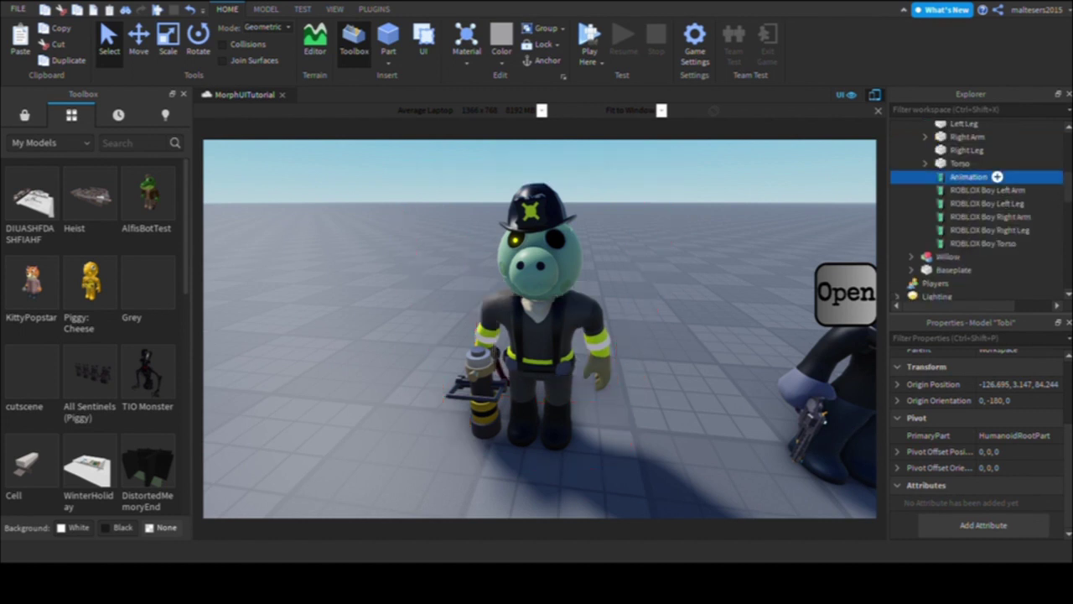
pyautogui.hotkey('ctrl', 'd')
pyautogui.click(973, 176)
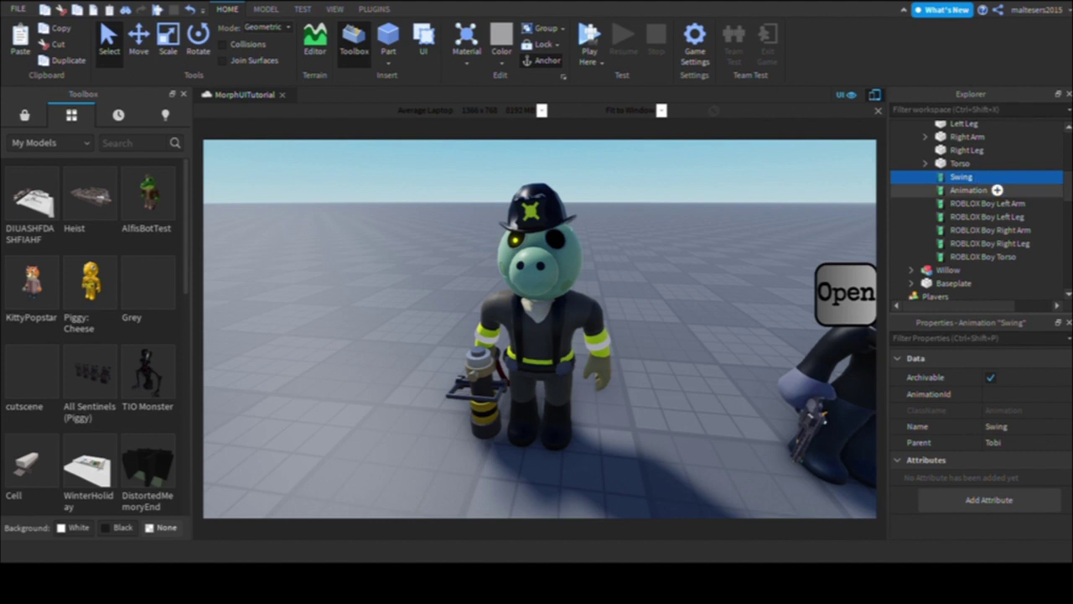
pyautogui.click(970, 190)
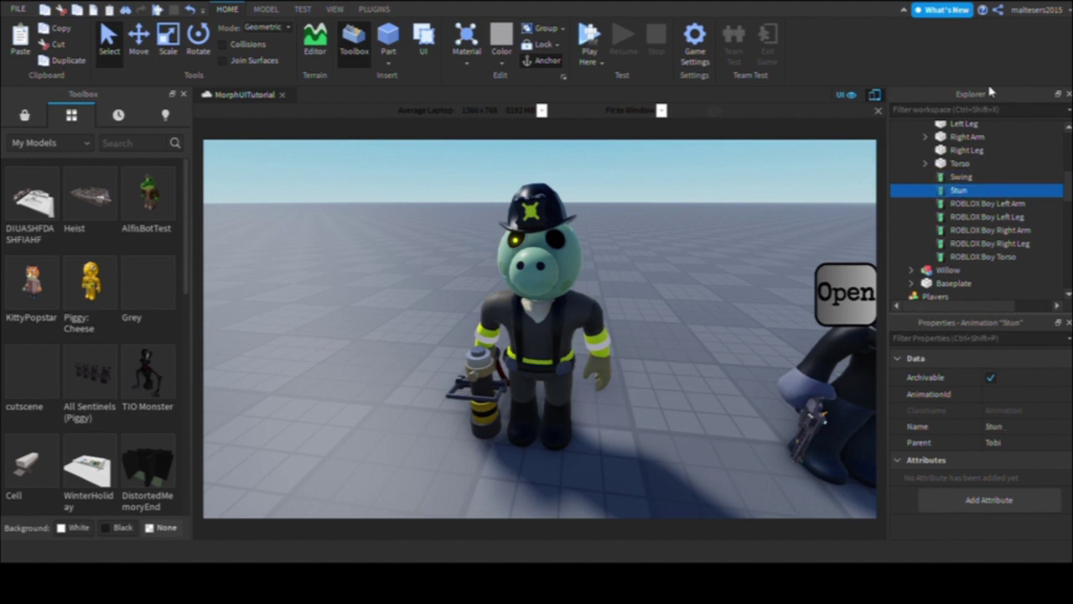
# Step: Load the Tobi rig in the Animation Editor and play the TobyStrike animation
pyautogui.click(374, 8)
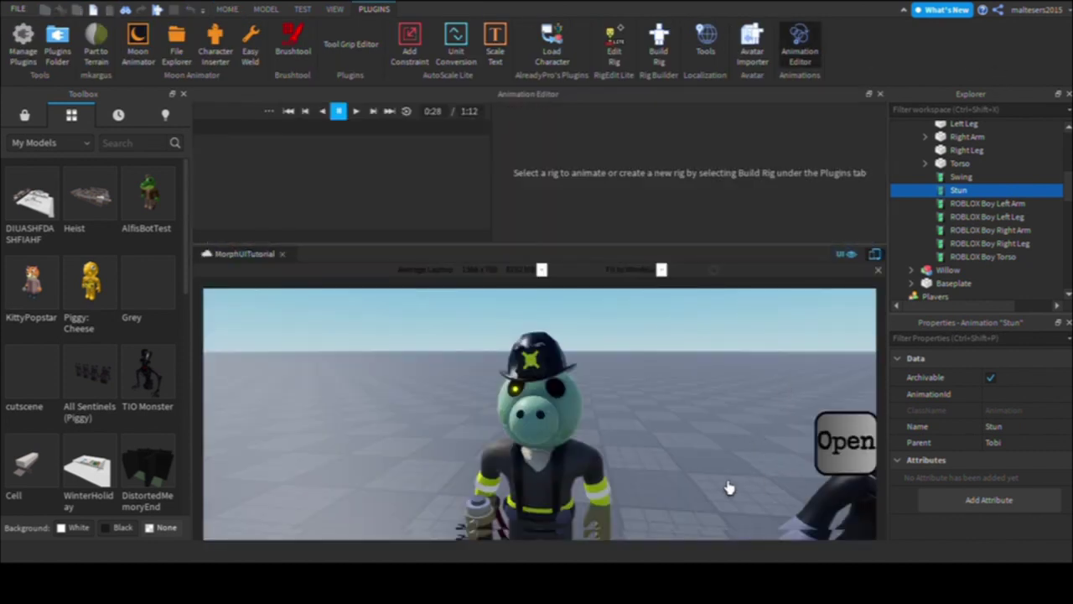
pyautogui.click(714, 521)
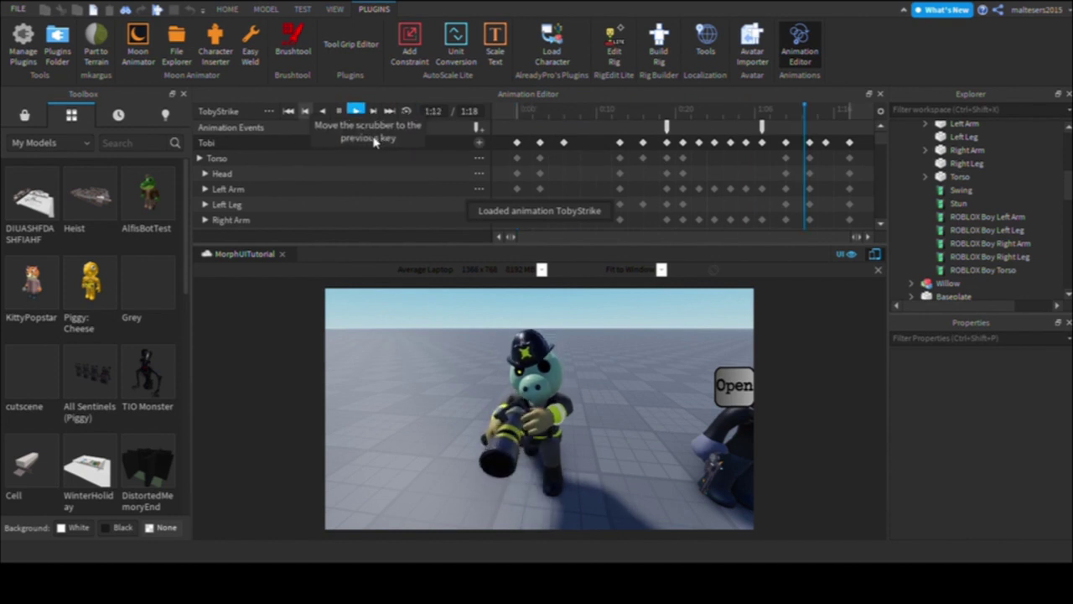
pyautogui.click(338, 111)
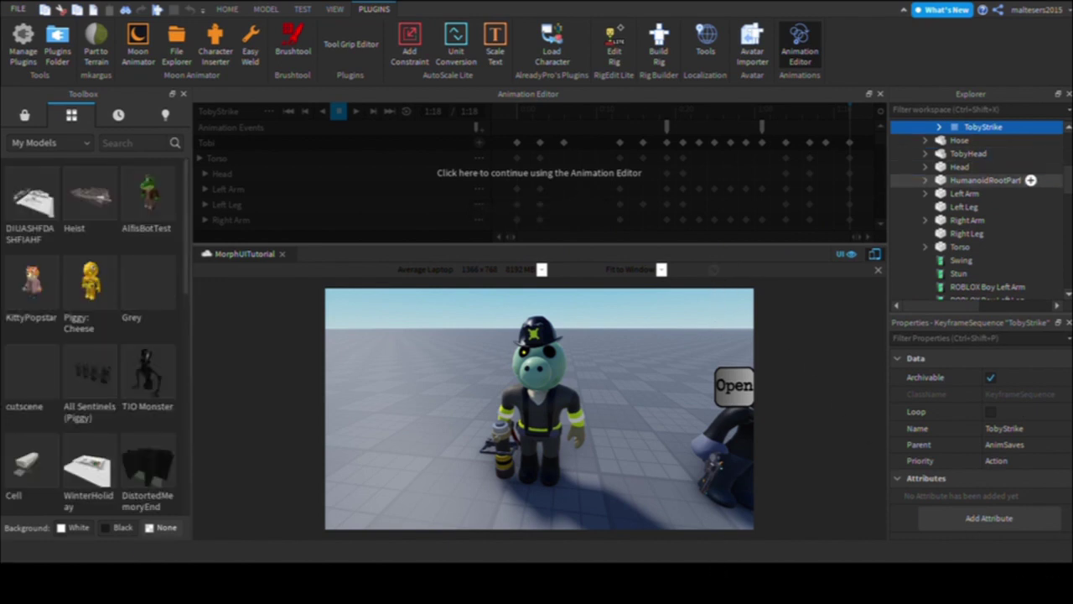
pyautogui.click(925, 181)
pyautogui.click(925, 181)
pyautogui.click(960, 261)
pyautogui.click(1025, 394)
pyautogui.hotkey('ctrl', 'v')
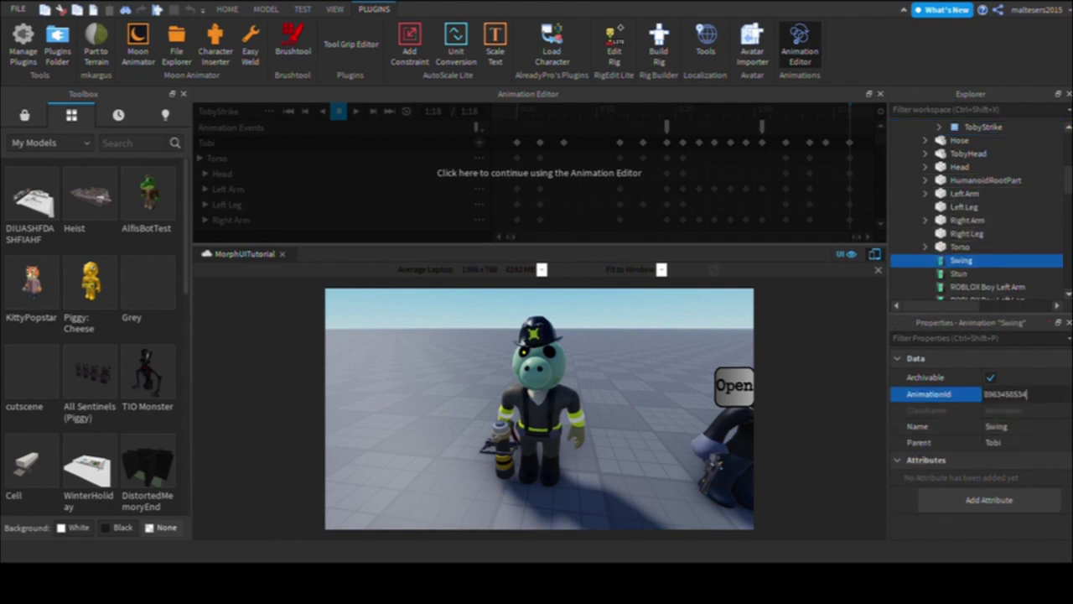
pyautogui.press('Return')
pyautogui.click(645, 166)
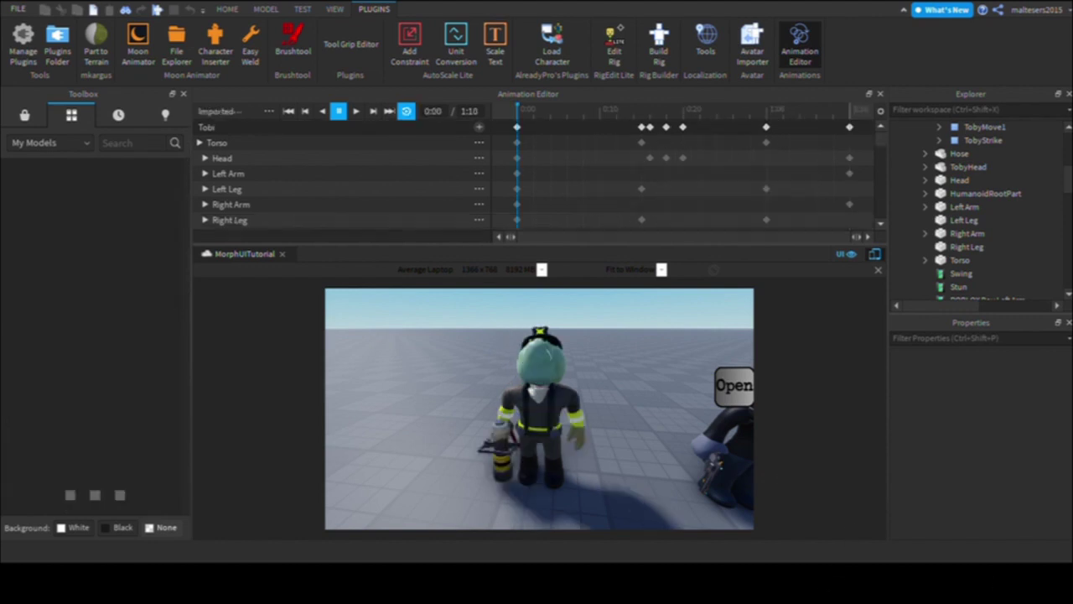
pyautogui.scroll(-1, 973, 243)
pyautogui.click(977, 249)
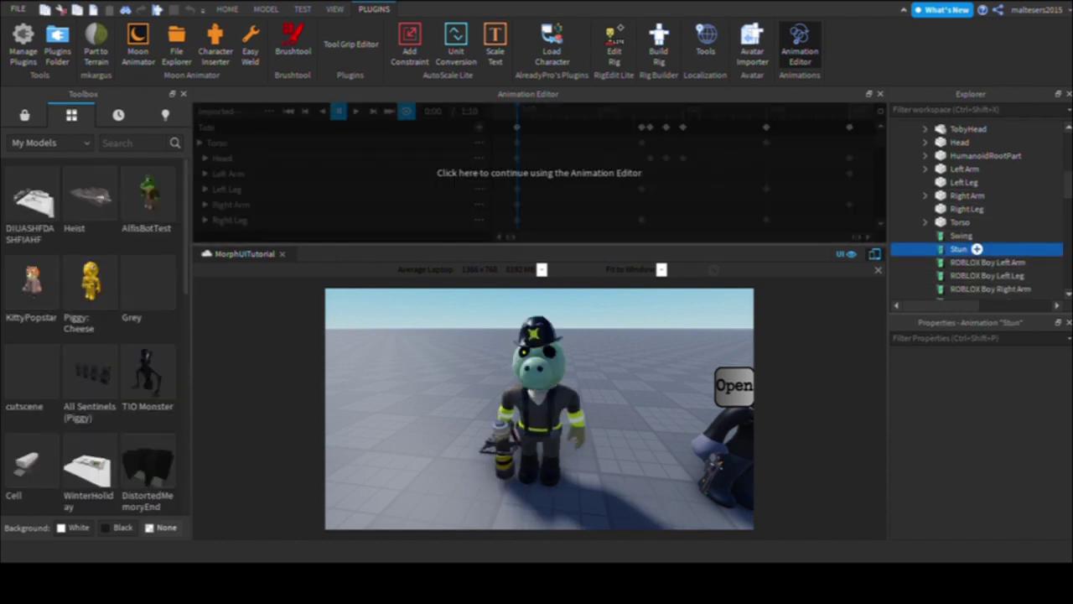
pyautogui.click(1023, 394)
pyautogui.hotkey('ctrl', 'v')
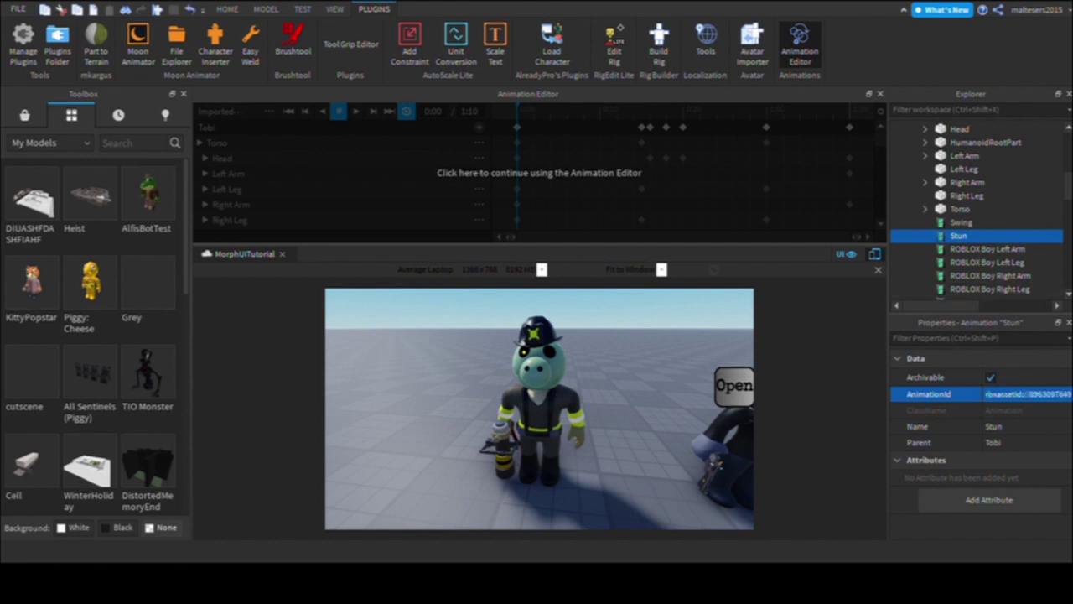
pyautogui.click(881, 93)
# Step: Examine the properties of the Water particle emitter inside the Hose part's WaterAttachment
pyautogui.scroll(1, 976, 167)
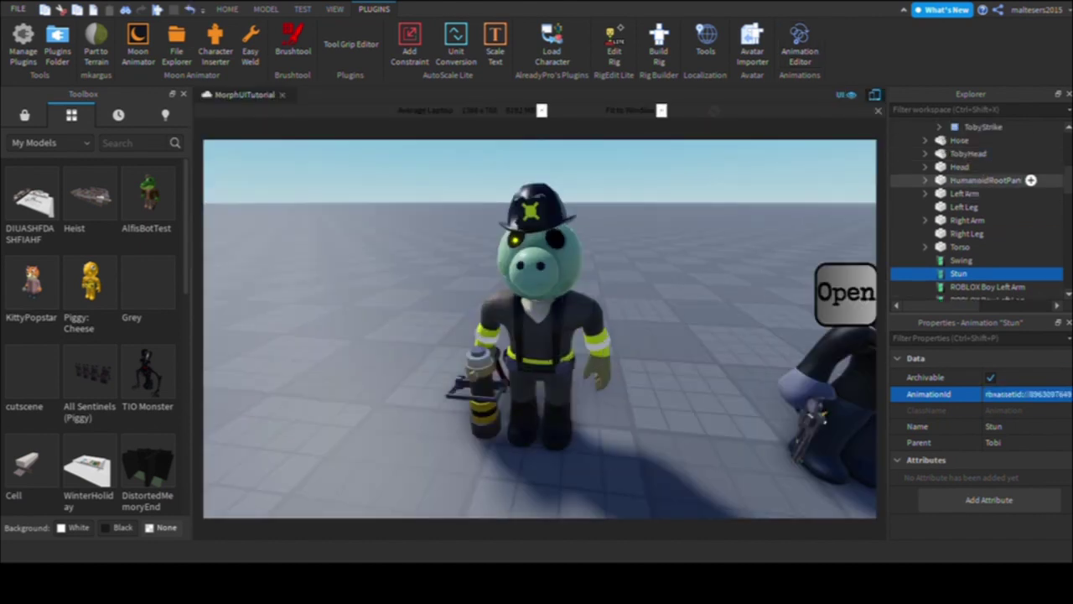
pyautogui.scroll(3, 977, 174)
pyautogui.click(925, 173)
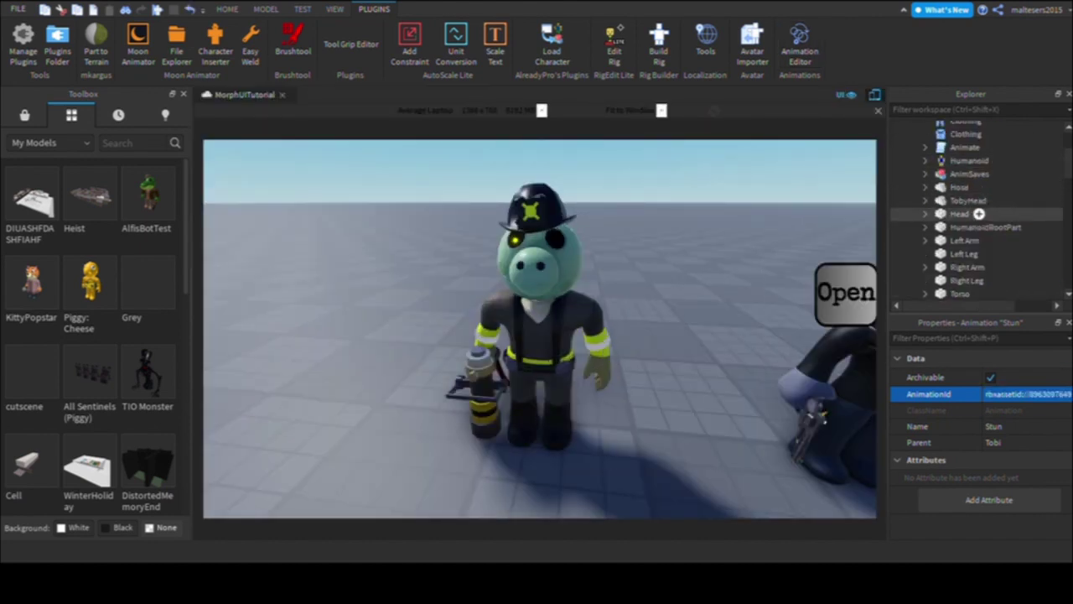
pyautogui.click(926, 187)
pyautogui.click(959, 187)
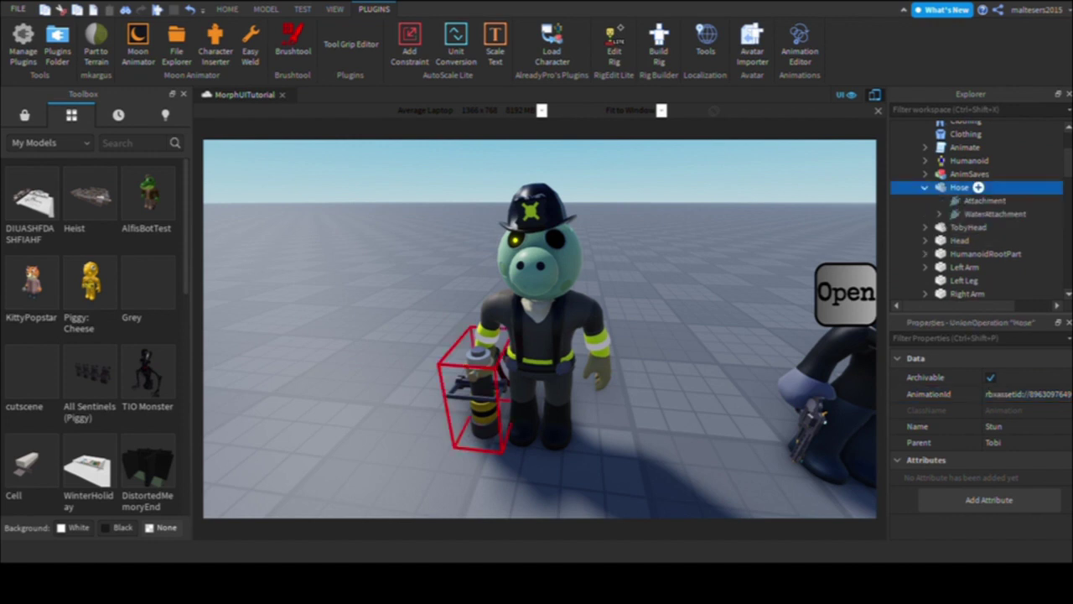
pyautogui.click(995, 214)
pyautogui.click(938, 214)
pyautogui.click(988, 227)
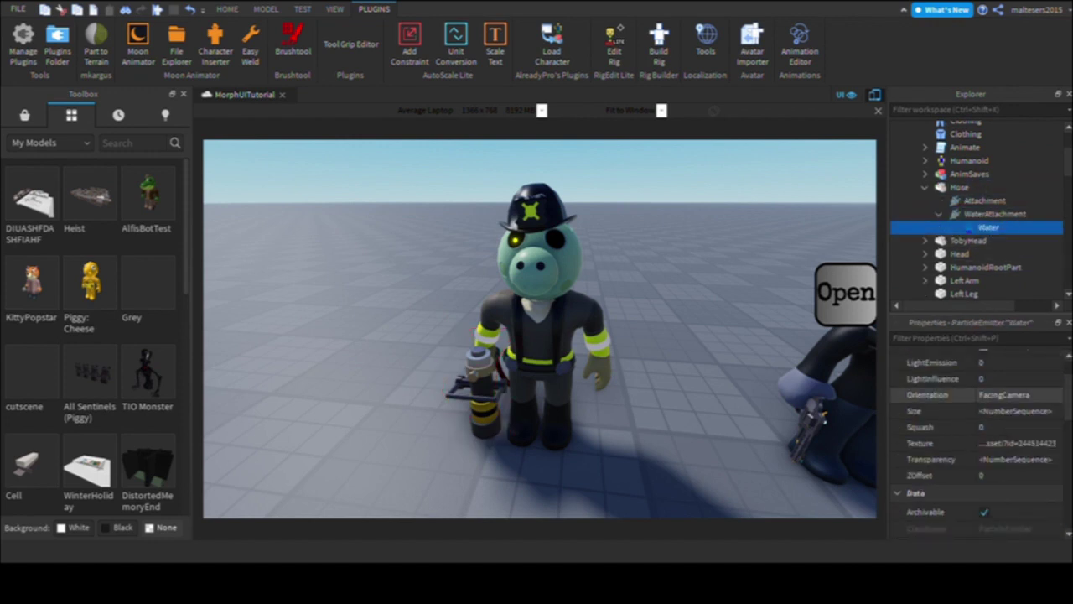
# Step: Preview the water spray by enabling the Water particle emitter on the hose, and disable the emitter again
pyautogui.scroll(-4, 743, 432)
pyautogui.moveTo(735, 426); pyautogui.dragTo(735, 386, button='right')
pyautogui.scroll(5, 735, 426)
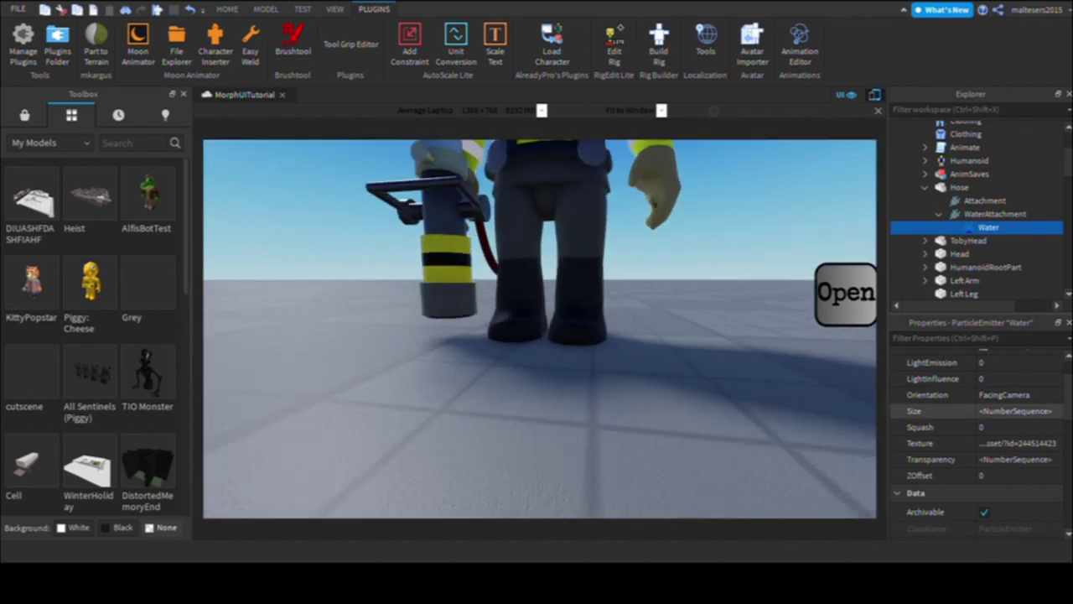
pyautogui.scroll(-2, 1015, 459)
pyautogui.click(985, 512)
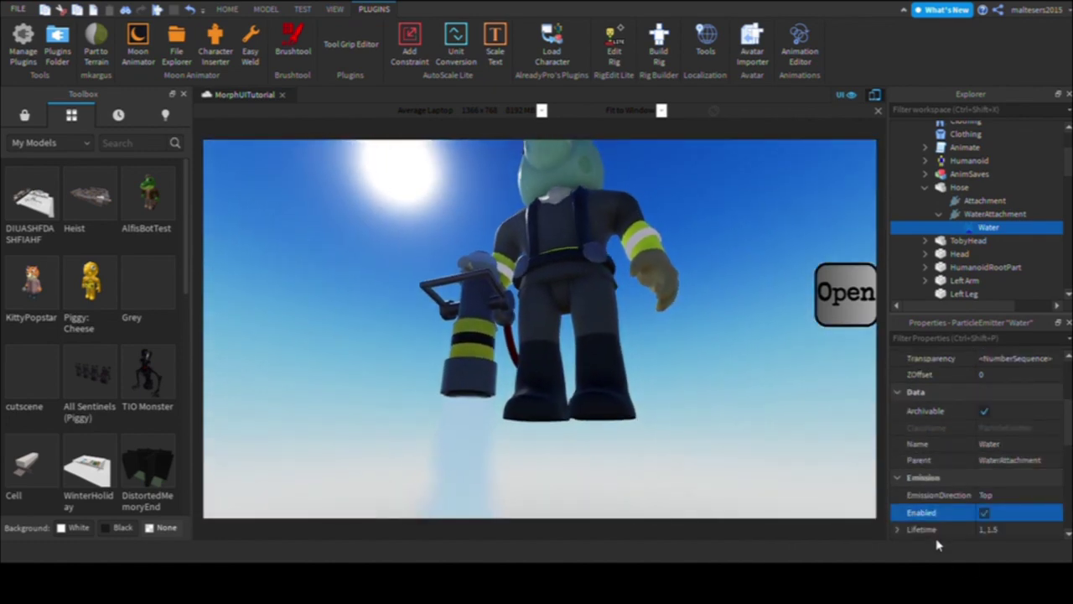
pyautogui.press('s')
pyautogui.moveTo(938, 544); pyautogui.dragTo(937, 570, button='right')
pyautogui.press('s')
pyautogui.moveTo(941, 479); pyautogui.dragTo(939, 482, button='right')
pyautogui.press('w')
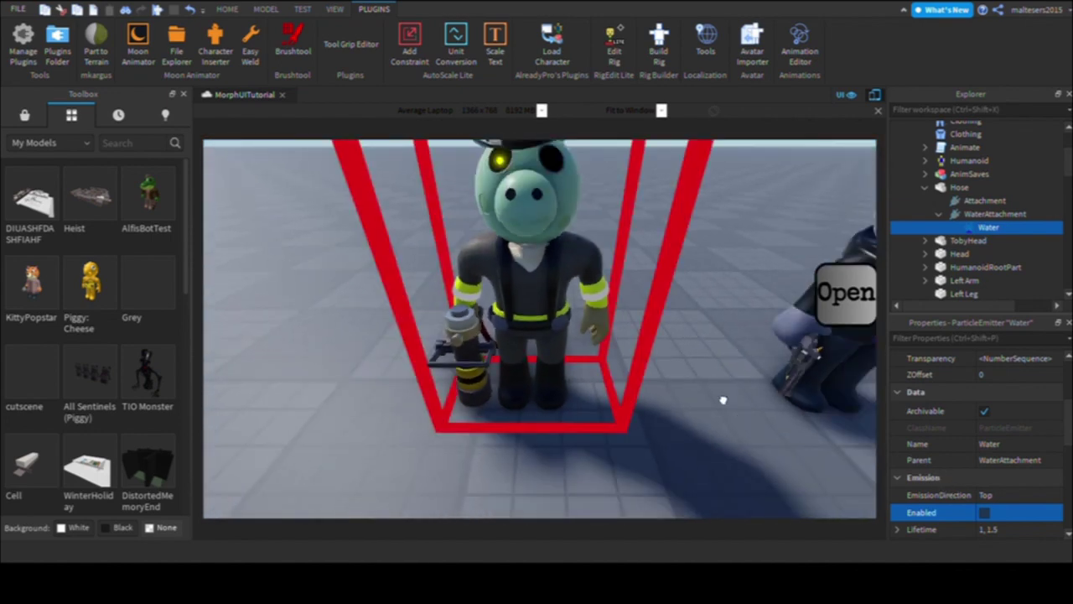
# Step: Review the Tobi model's TobyStrike animation and its event markers in the Animation Editor, and close the editor
pyautogui.click(726, 402)
pyautogui.scroll(-1, 738, 414)
pyautogui.press('s')
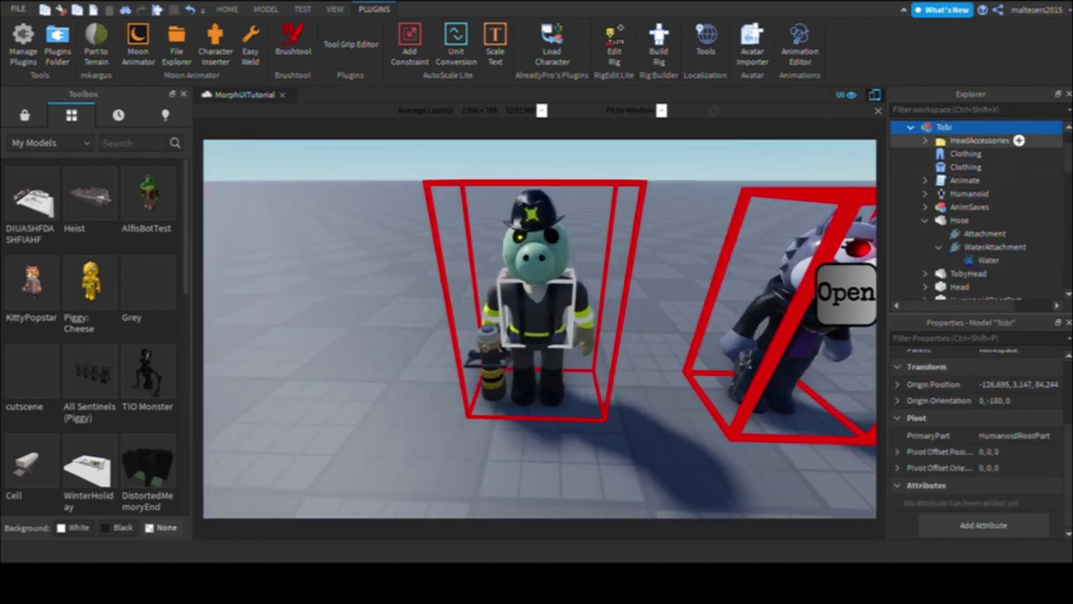
pyautogui.click(799, 44)
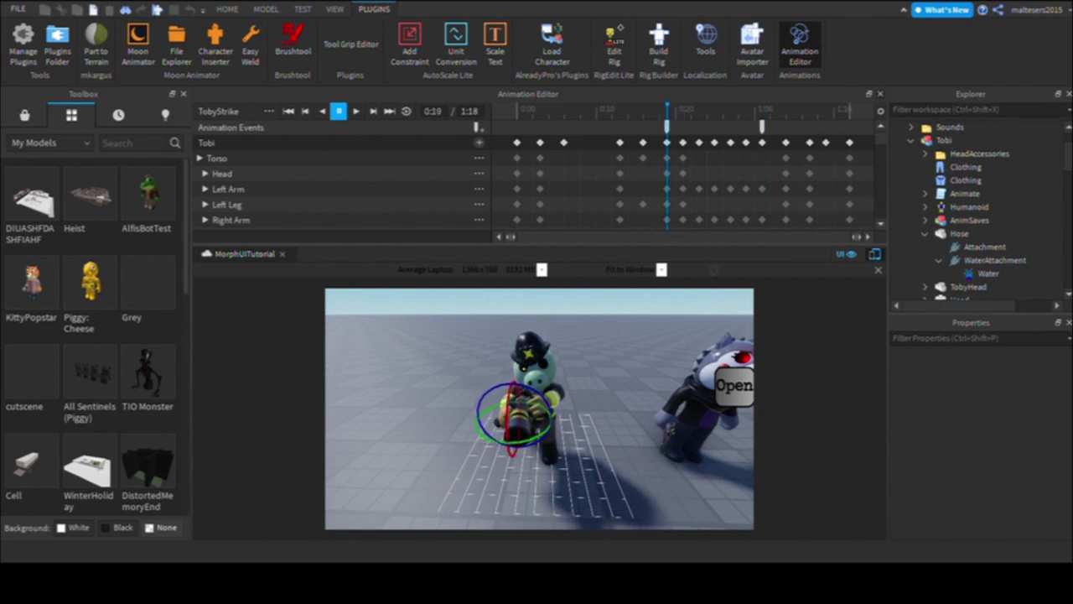
pyautogui.click(879, 94)
# Step: Duplicate the MorphClient2 script in ServerScriptService and name the copy MorphClient3
pyautogui.scroll(-1, 964, 153)
pyautogui.click(911, 128)
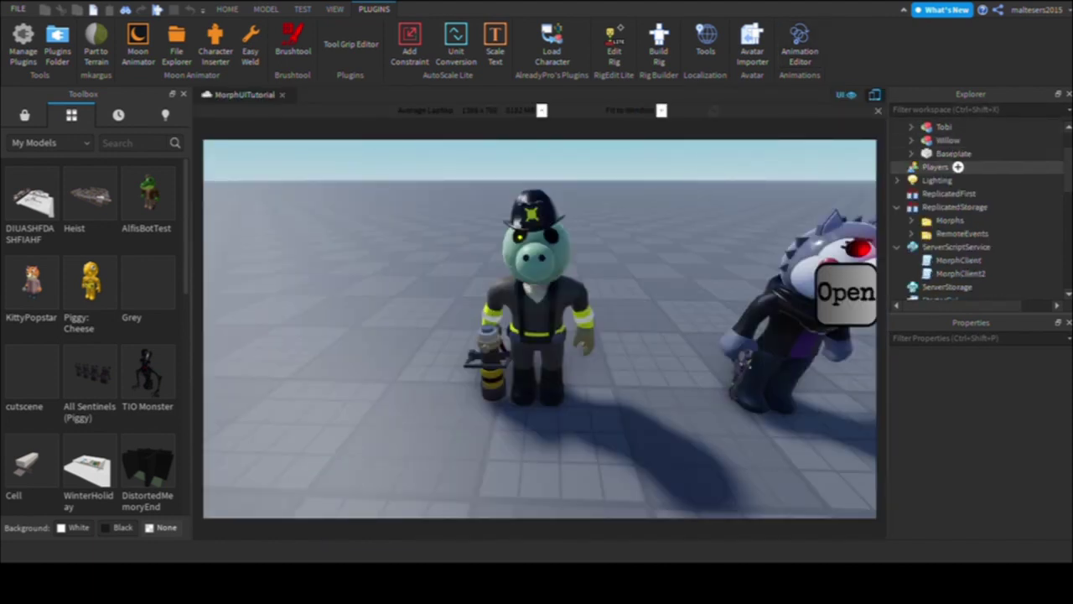
pyautogui.scroll(-1, 964, 176)
pyautogui.scroll(-1, 990, 192)
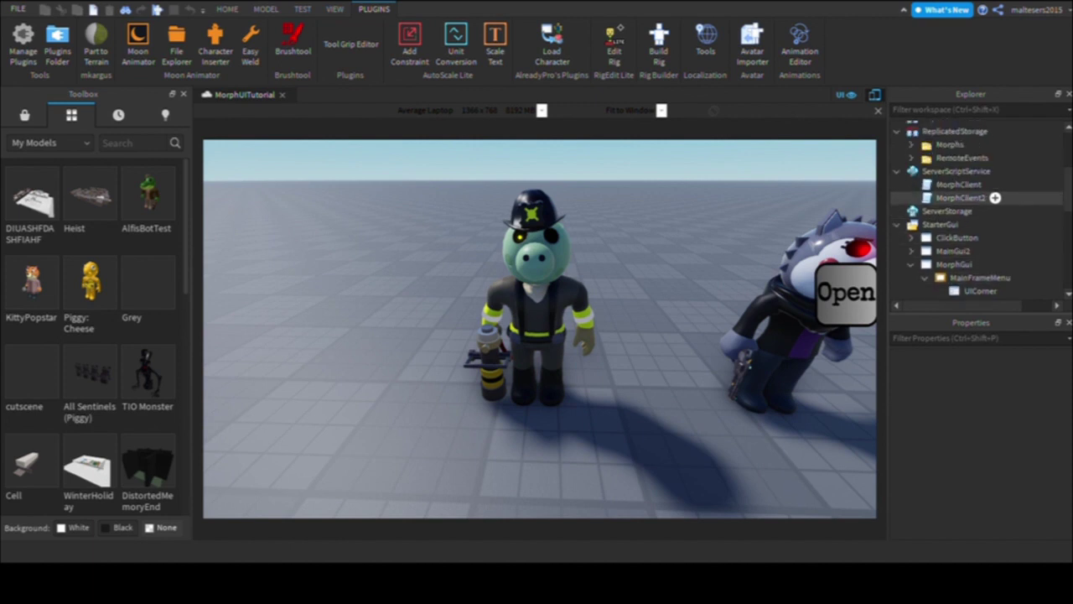
pyautogui.click(960, 197)
pyautogui.hotkey('ctrl', 'd')
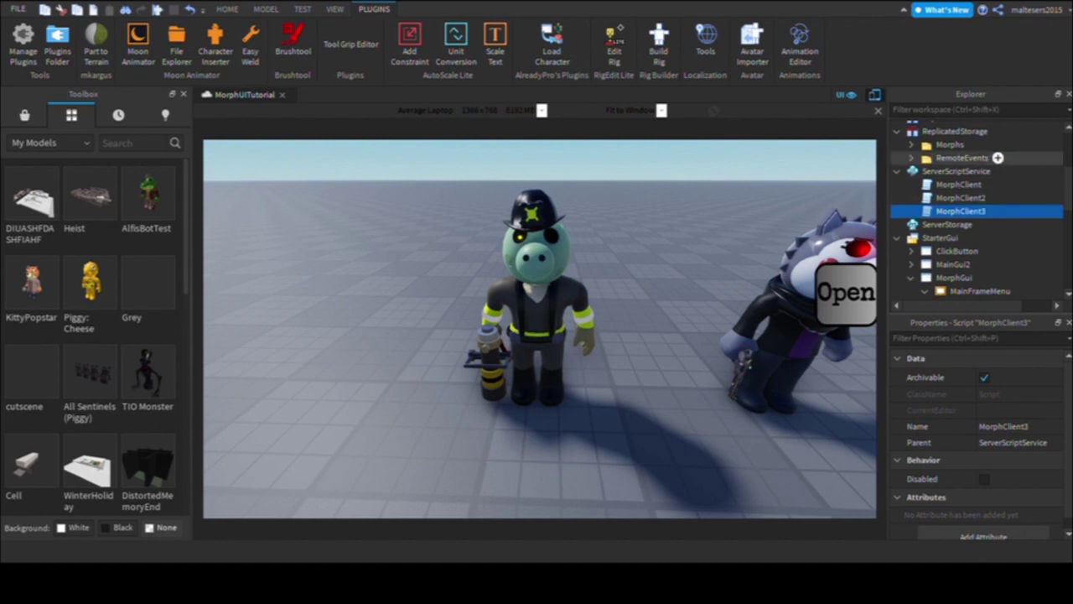
# Step: Duplicate the MorphEvent2 remote event in the RemoteEvents folder and name the copy MorphEvent3
pyautogui.click(911, 157)
pyautogui.click(972, 183)
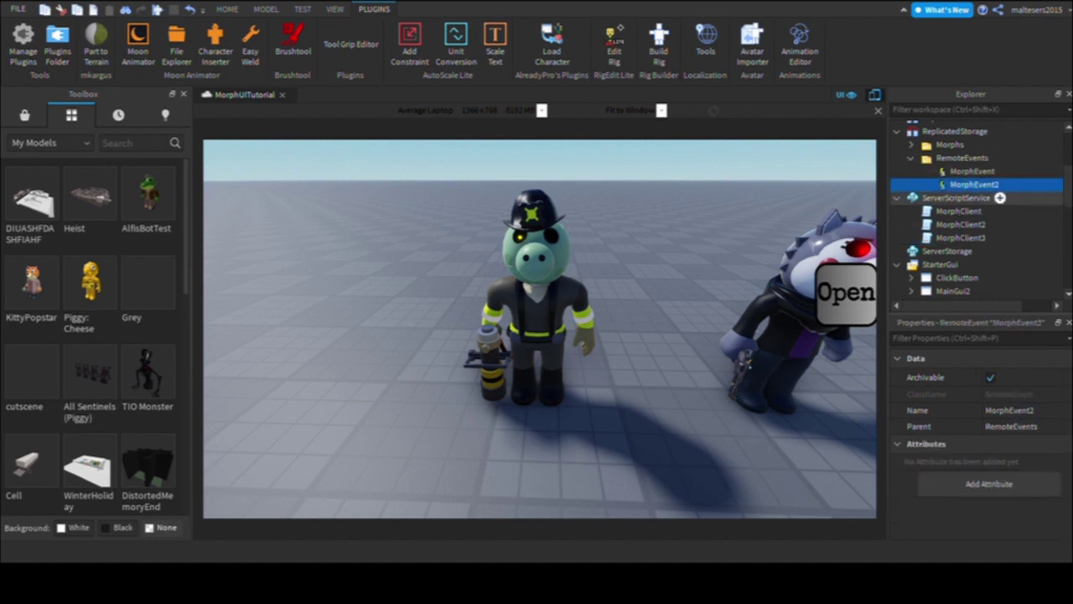
pyautogui.hotkey('ctrl', 'd')
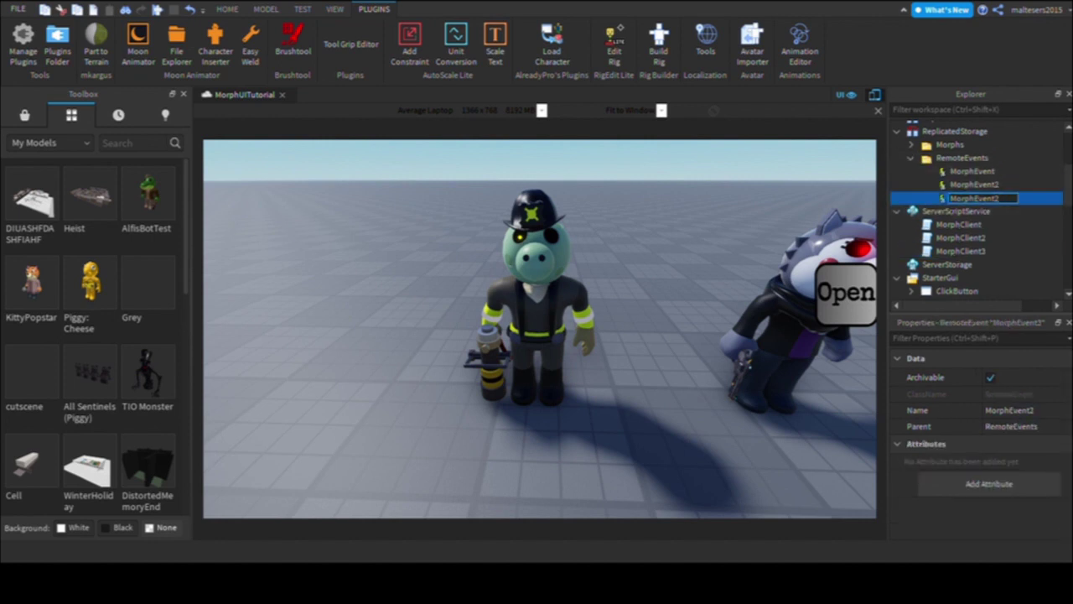
pyautogui.press('Return')
# Step: Duplicate MainGui2 in StarterGui and rename the copy MainGui3
pyautogui.scroll(-3, 1013, 241)
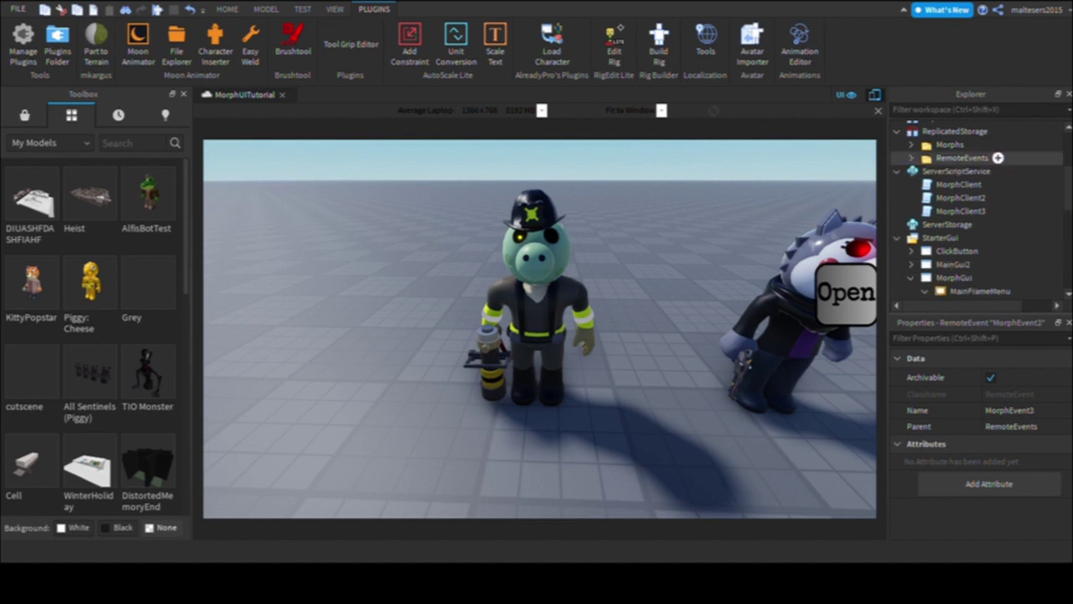
pyautogui.click(911, 165)
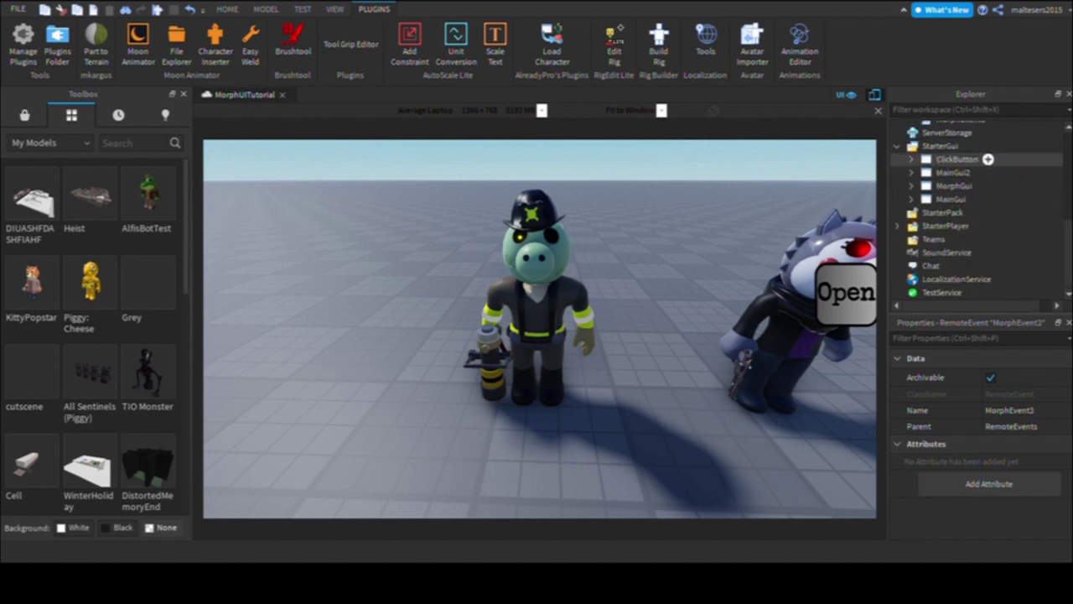
pyautogui.click(979, 172)
pyautogui.hotkey('ctrl', 'd')
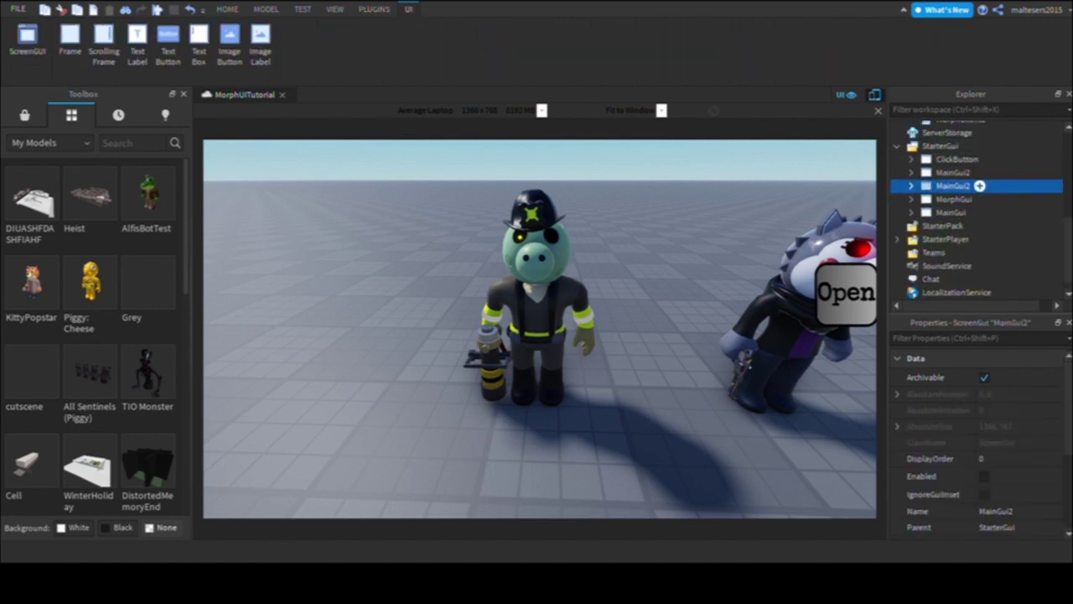
pyautogui.press('F2')
pyautogui.press('BackSpace')
pyautogui.write('3')
pyautogui.press('Return')
# Step: Change the MorphClient3 script to listen to MorphEvent3 and enable MainGui3, and close the script
pyautogui.scroll(3, 976, 209)
pyautogui.doubleClick(960, 232)
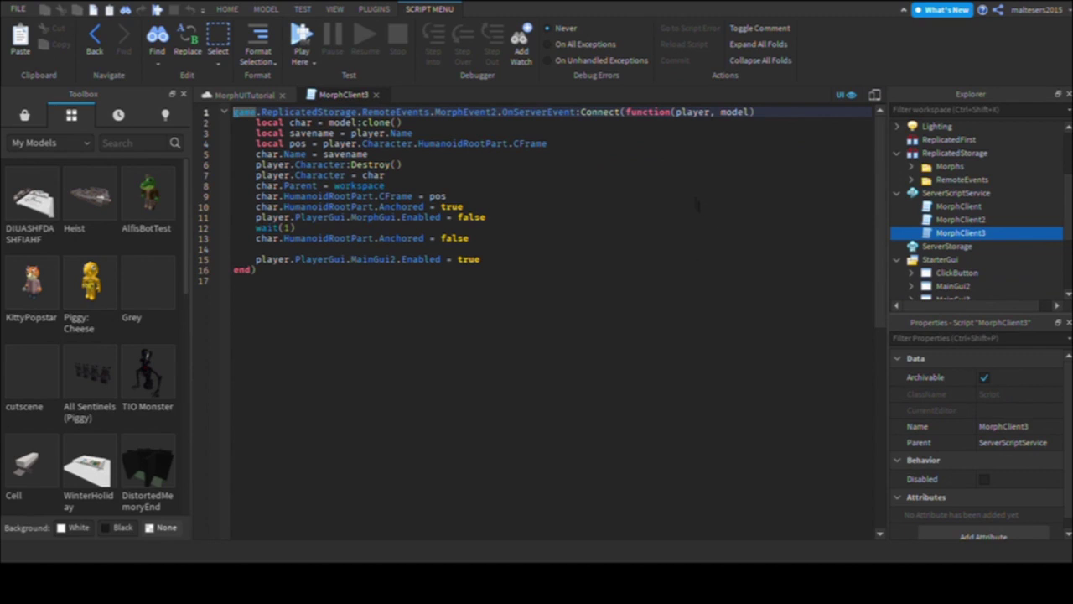
pyautogui.click(663, 154)
pyautogui.click(498, 111)
pyautogui.press('BackSpace')
pyautogui.write('3')
pyautogui.click(396, 259)
pyautogui.press('BackSpace')
pyautogui.write('3')
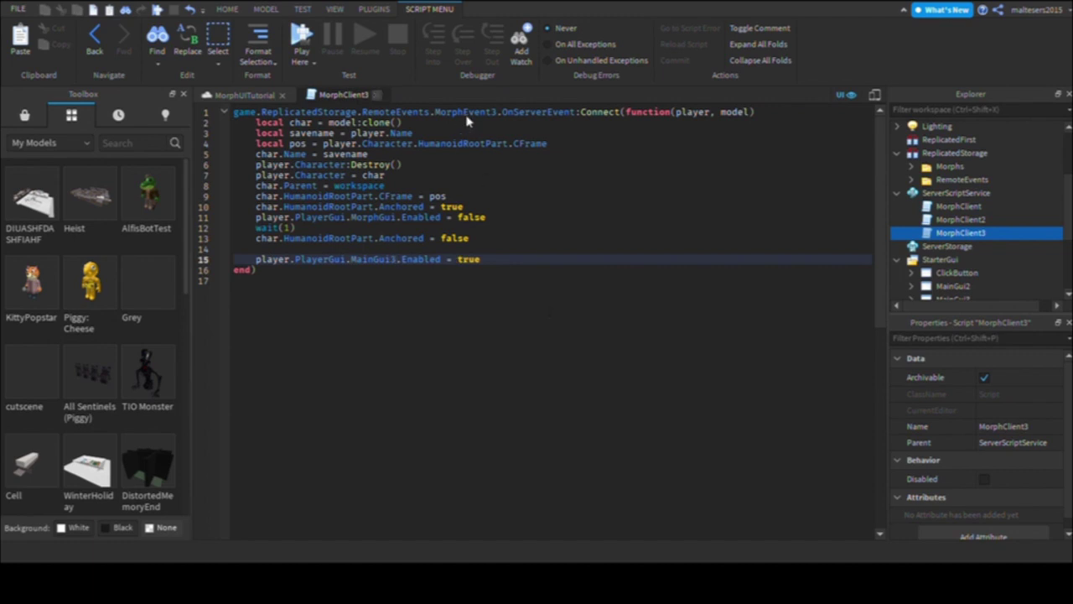
pyautogui.click(376, 95)
pyautogui.press('w')
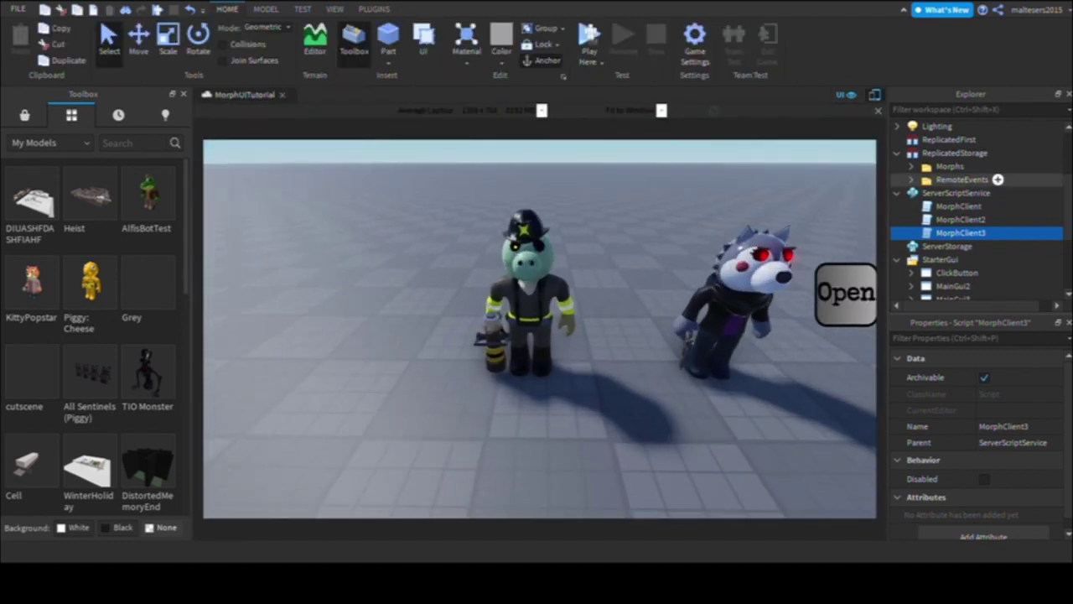
# Step: Open the LocalScript of the Jumpscare button in MainGui3's ActionsMenu
pyautogui.scroll(-3, 994, 193)
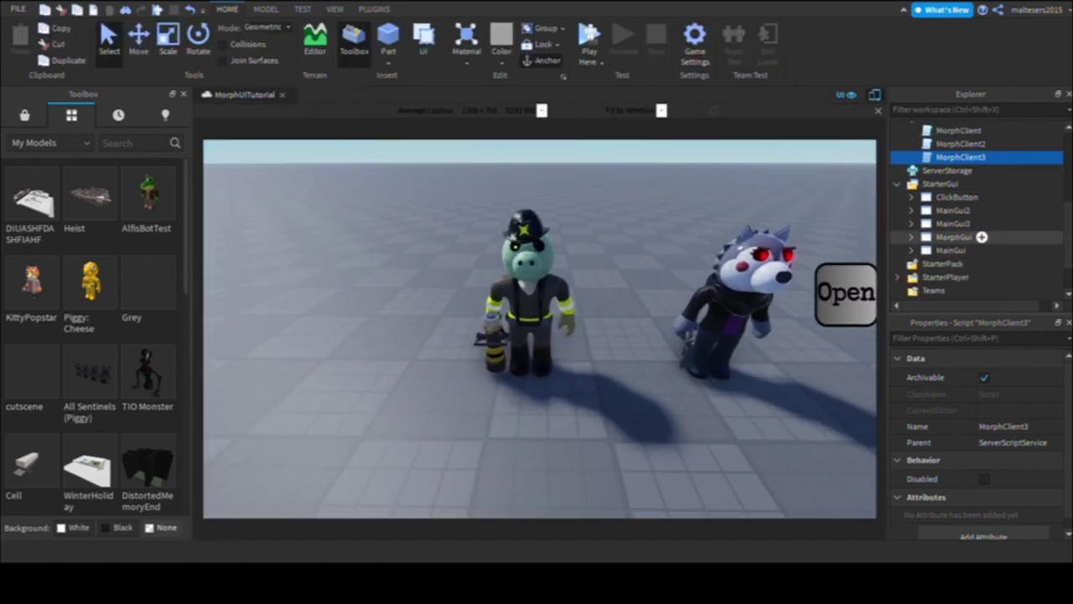
pyautogui.click(911, 223)
pyautogui.scroll(-1, 912, 224)
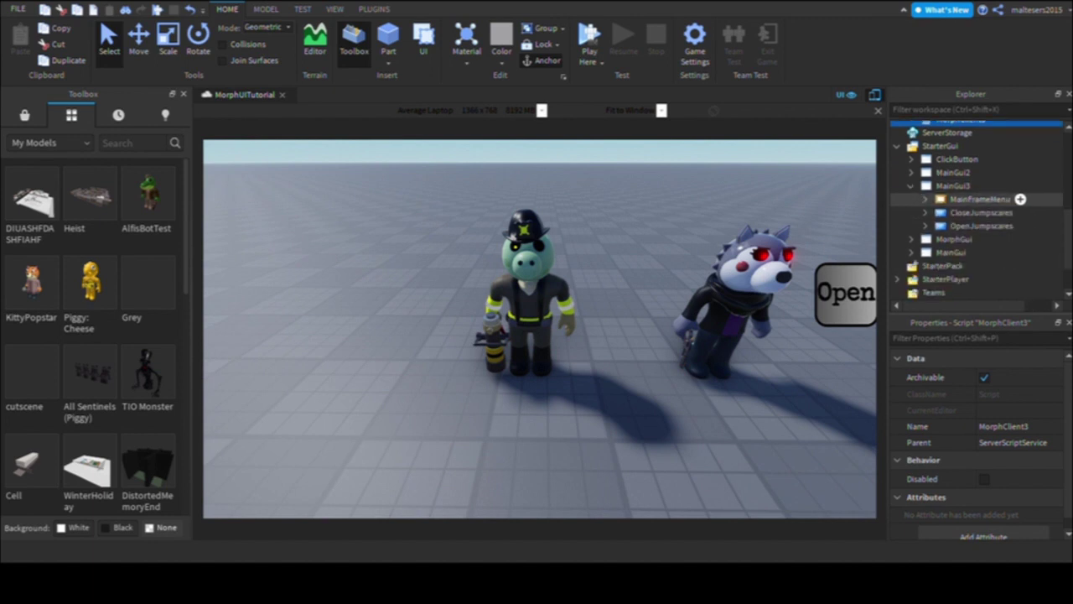
pyautogui.click(925, 200)
pyautogui.click(939, 251)
pyautogui.scroll(-3, 989, 234)
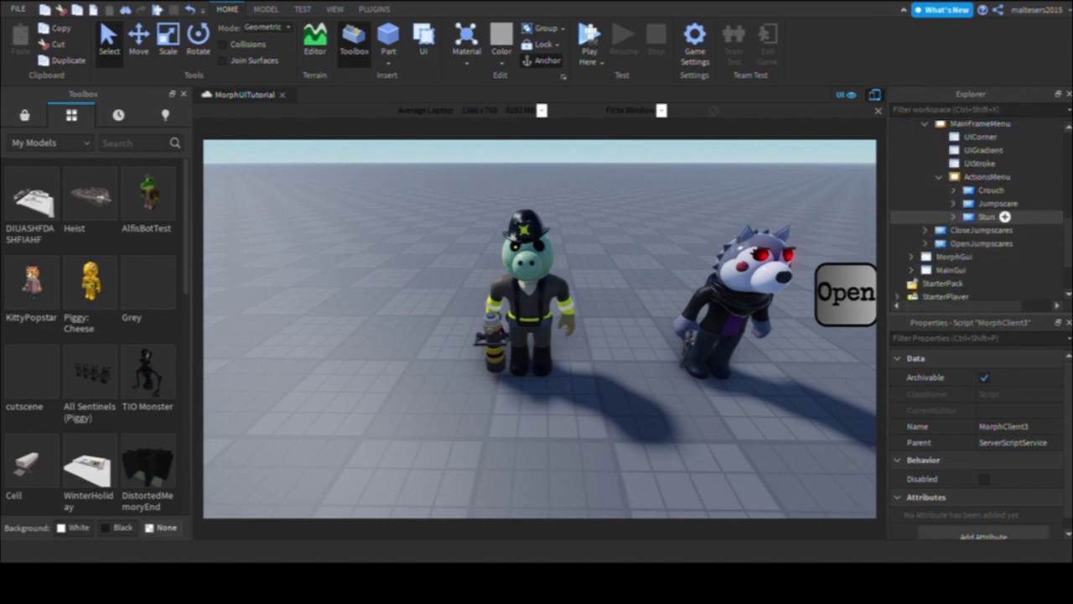
pyautogui.click(953, 203)
pyautogui.doubleClick(1038, 257)
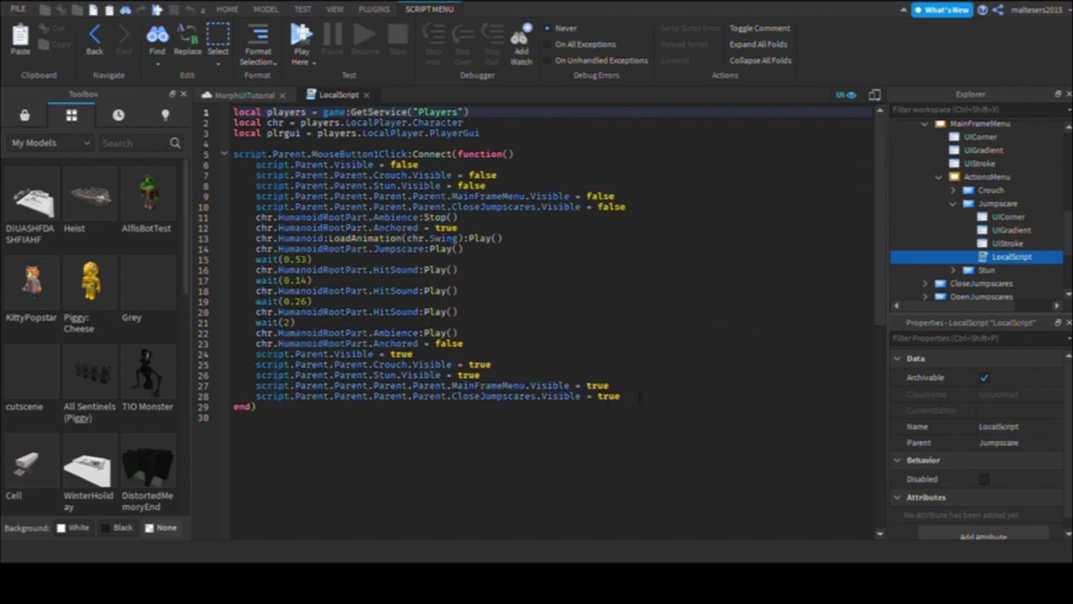
# Step: Delete the second and third HitSound plays and the waits before them from the Jumpscare script
pyautogui.moveTo(460, 311); pyautogui.dragTo(233, 280)
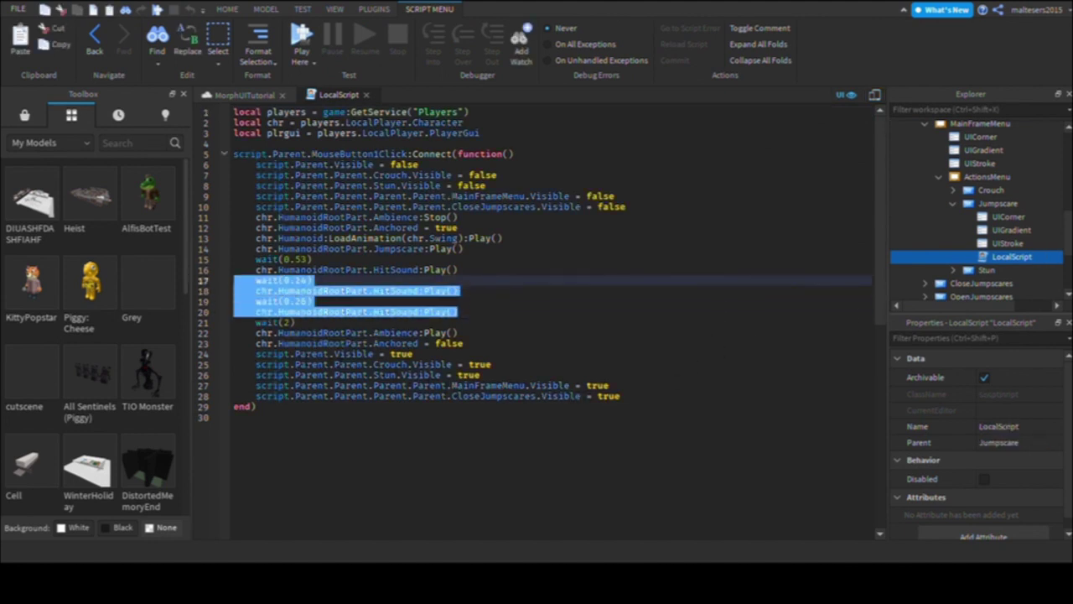
pyautogui.press('BackSpace')
pyautogui.press('BackSpace')
pyautogui.press('Up')
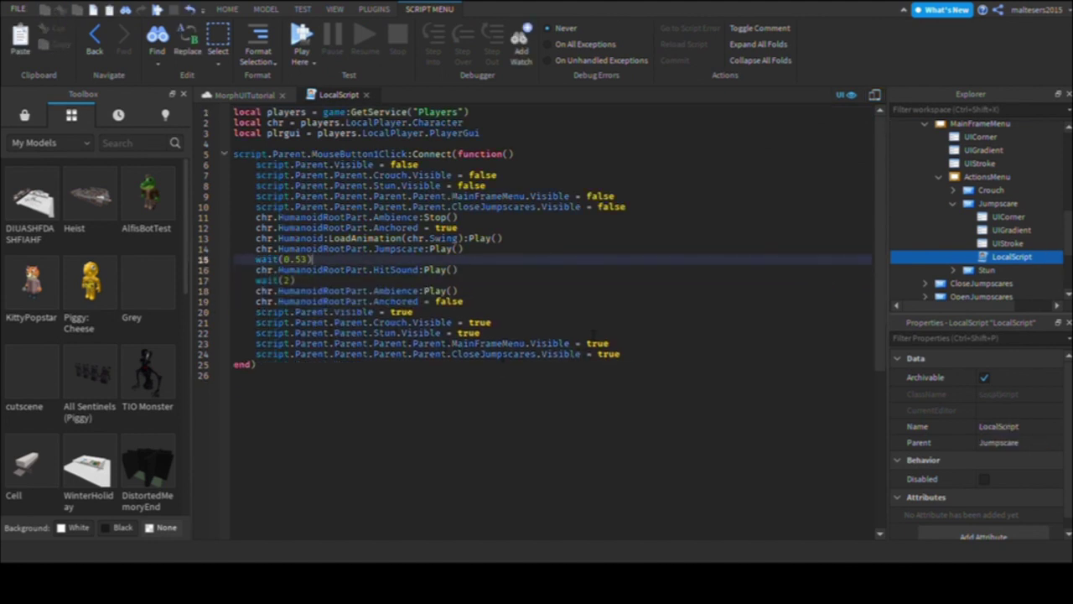
pyautogui.press('Down')
pyautogui.press('Down')
pyautogui.press('Up')
pyautogui.press('Up')
pyautogui.press('Down')
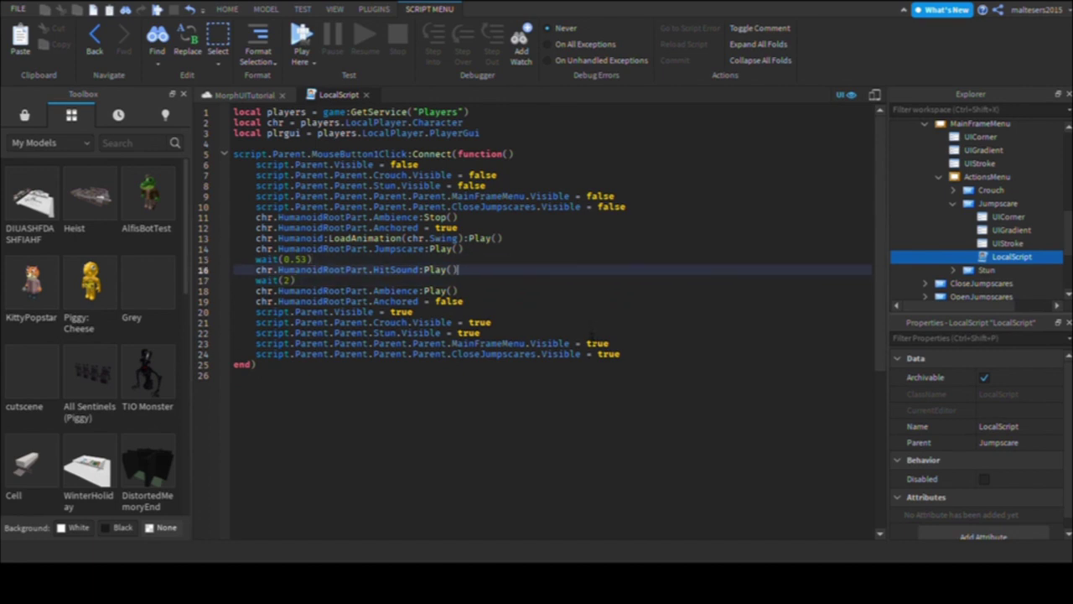
pyautogui.press('Up')
pyautogui.press('Up')
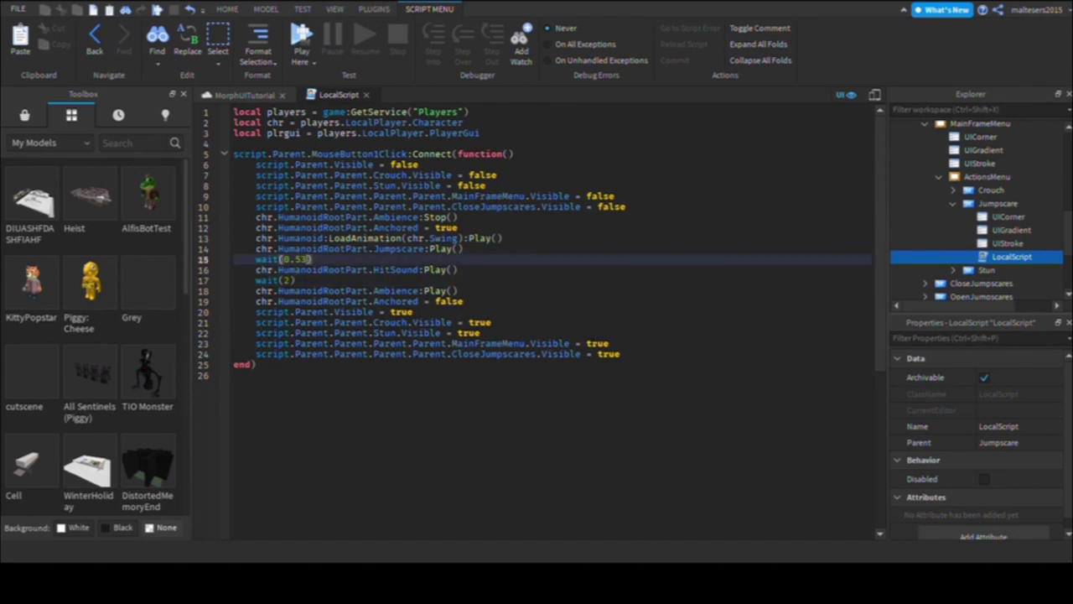
# Step: Check the time of the first animation event of TobyStrike on the Animation Editor timeline
pyautogui.click(244, 95)
pyautogui.click(374, 9)
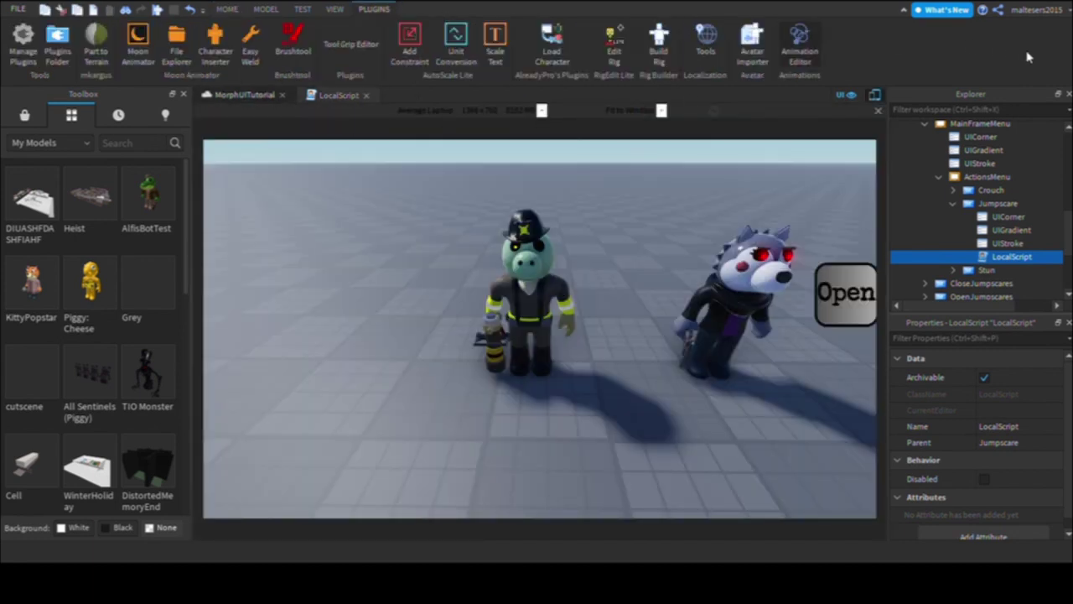
pyautogui.click(799, 46)
pyautogui.click(880, 94)
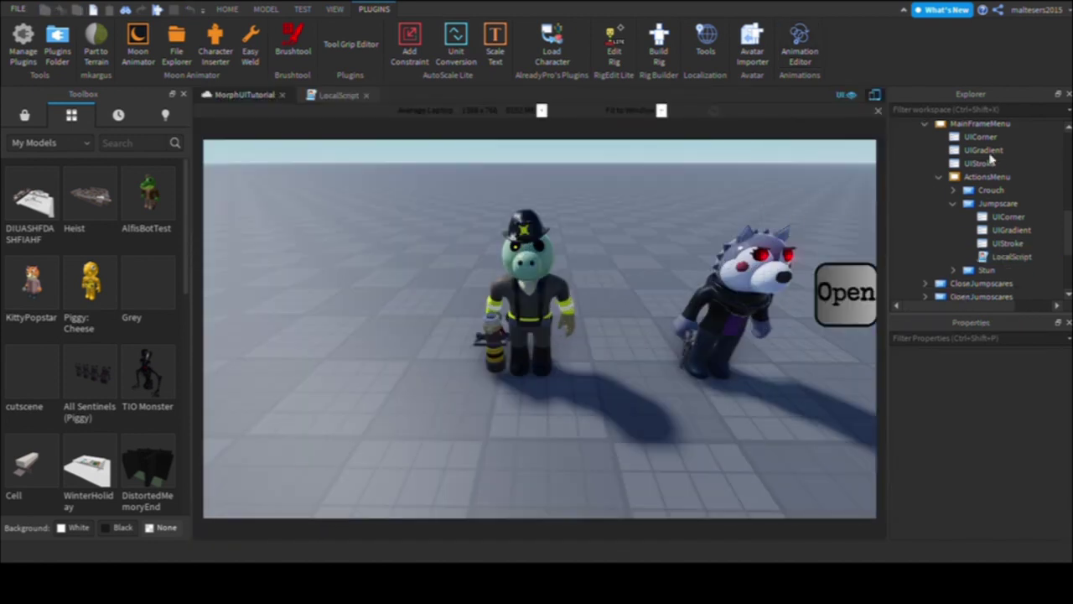
pyautogui.click(799, 46)
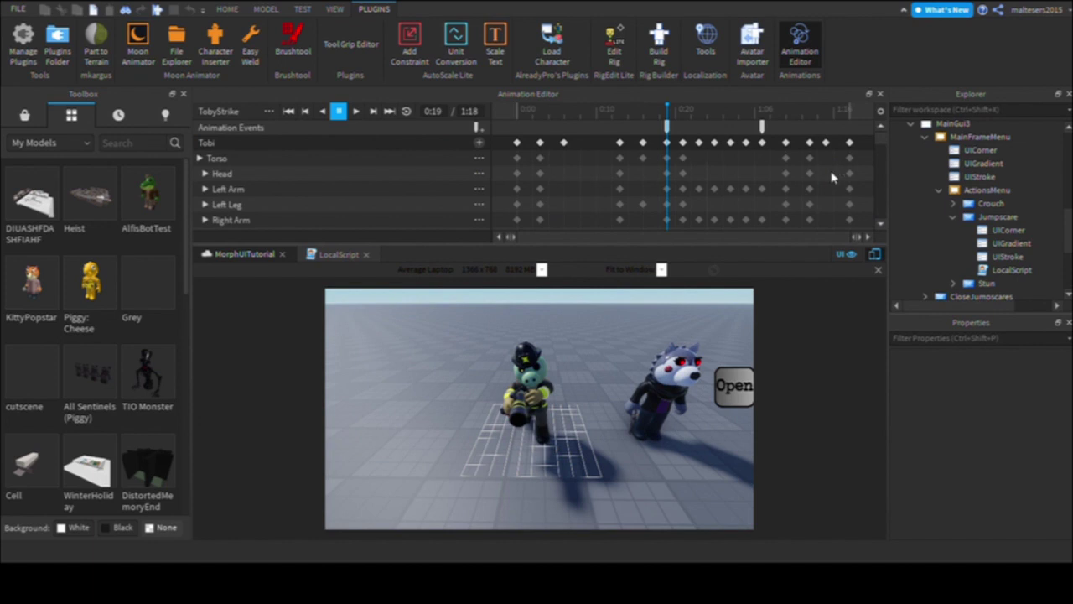
pyautogui.moveTo(667, 127); pyautogui.dragTo(659, 126)
pyautogui.click(660, 114)
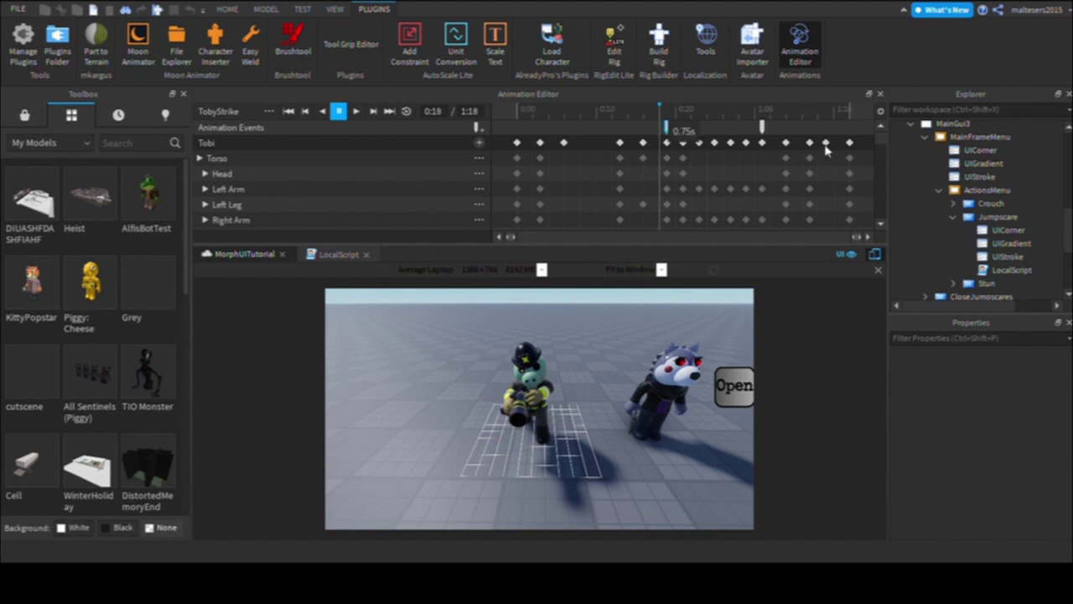
pyautogui.press('Right')
pyautogui.press('Right')
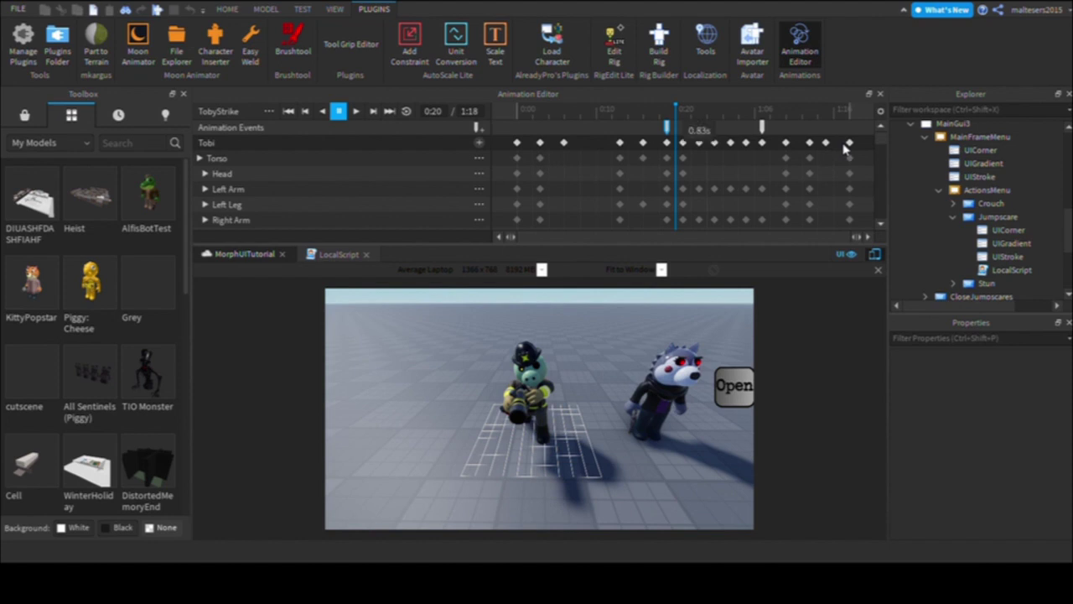
pyautogui.press('Left')
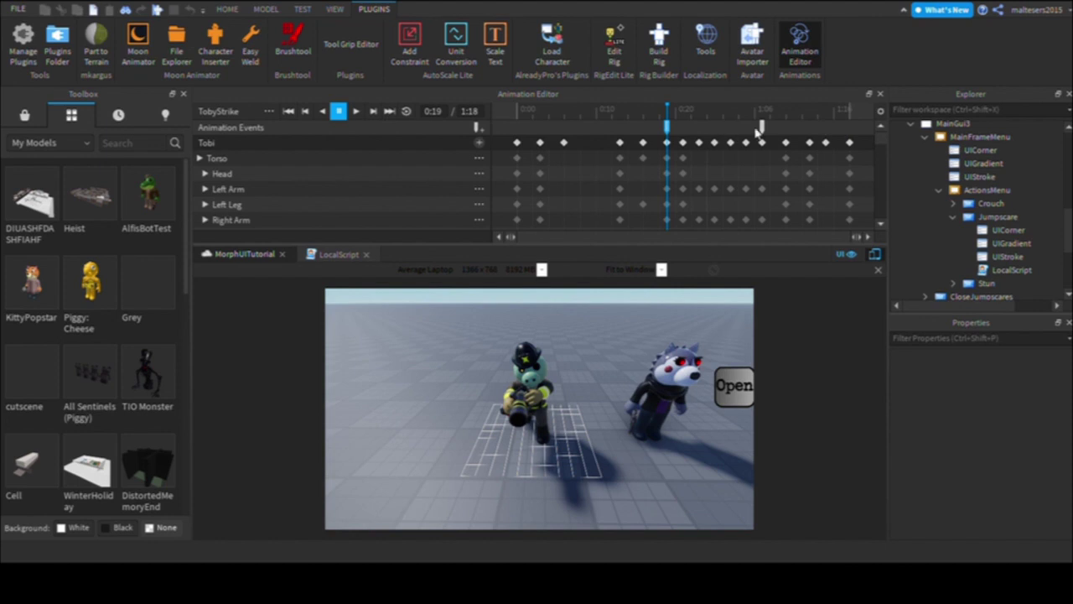
# Step: Set the wait before the HitSound in the Jumpscare script to 0.79
pyautogui.click(338, 254)
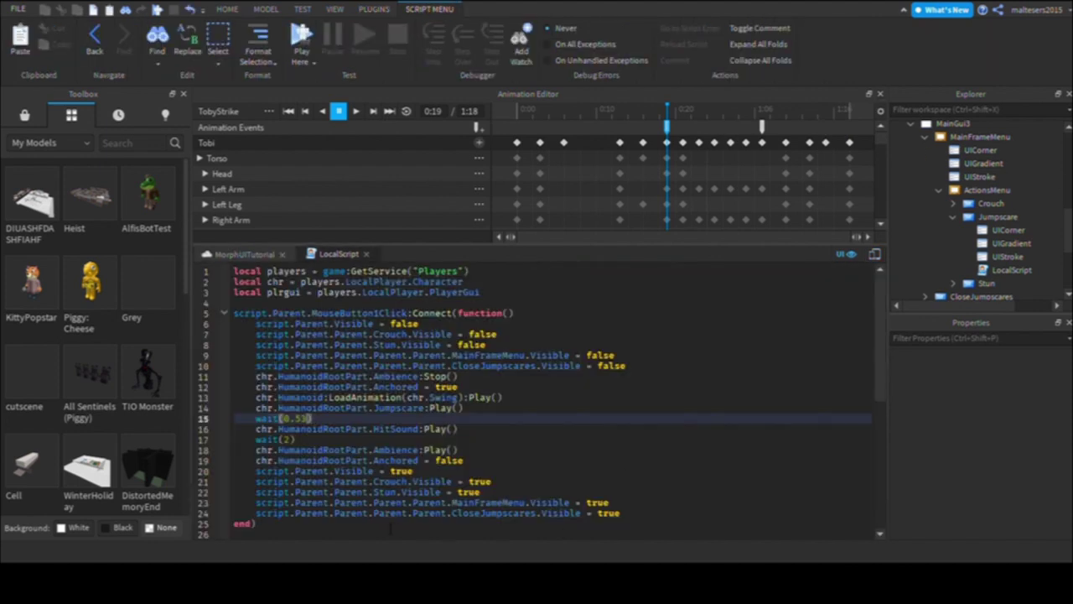
pyautogui.press('BackSpace')
pyautogui.press('BackSpace')
pyautogui.write('79')
# Step: Add chr.Hose.WaterAttachment.Water.Enabled = true below the HitSound play in the Jumpscare script
pyautogui.press('Down')
pyautogui.press('End')
pyautogui.press('Return')
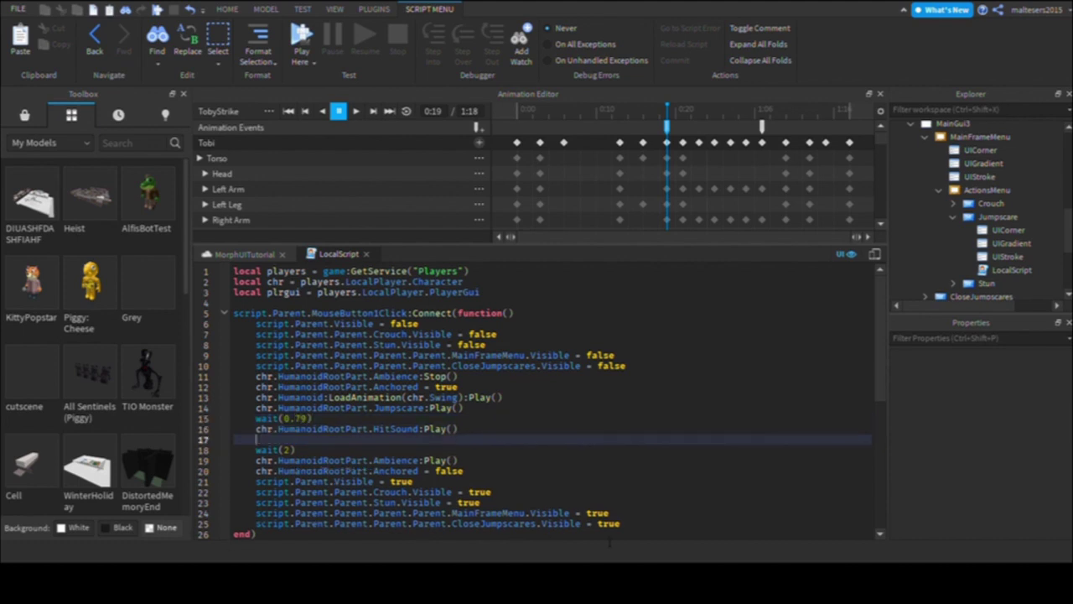
pyautogui.write('ch')
pyautogui.press('BackSpace')
pyautogui.press('BackSpace')
pyautogui.press('BackSpace')
pyautogui.press('Return')
pyautogui.write('chr.Hose.WaterAttachment')
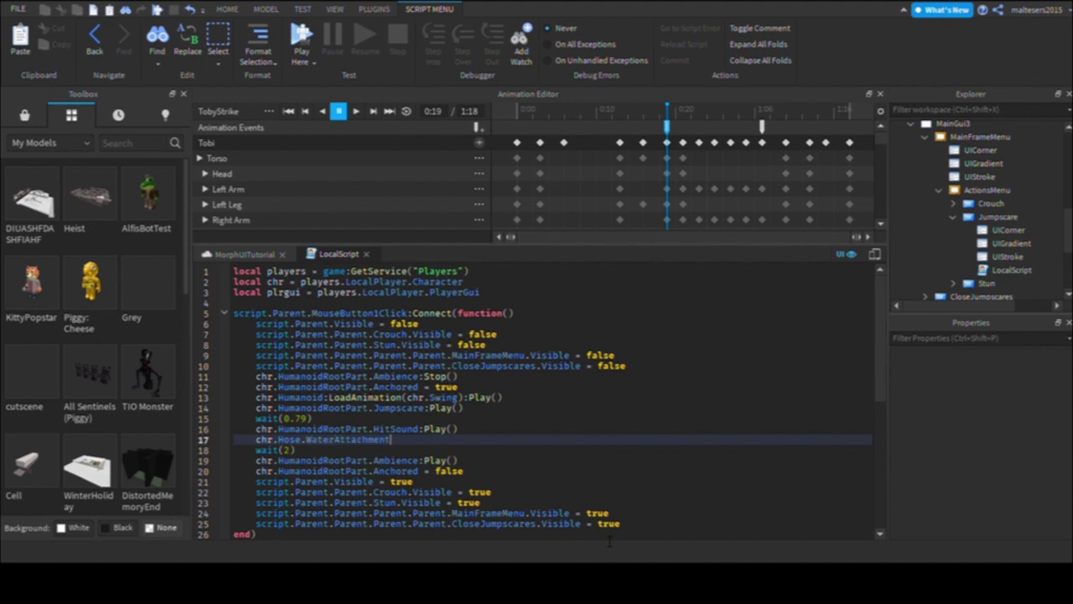
pyautogui.write('.Water.En')
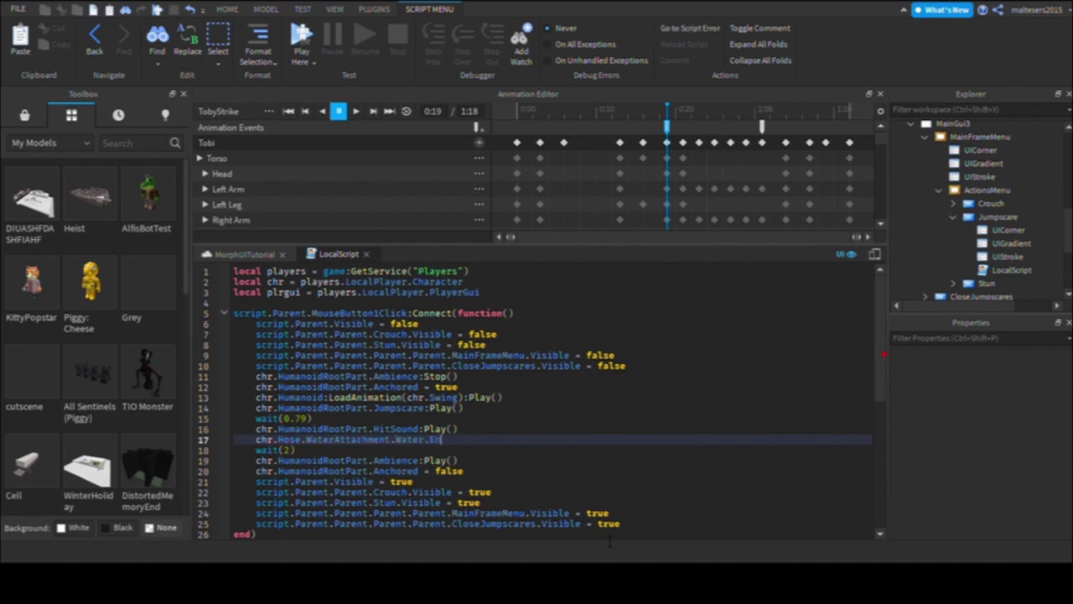
pyautogui.write('abled = true')
# Step: Check the second TobyStrike animation event's time and add a wait of 0.5 after the line that enables the water
pyautogui.press('Return')
pyautogui.write('w')
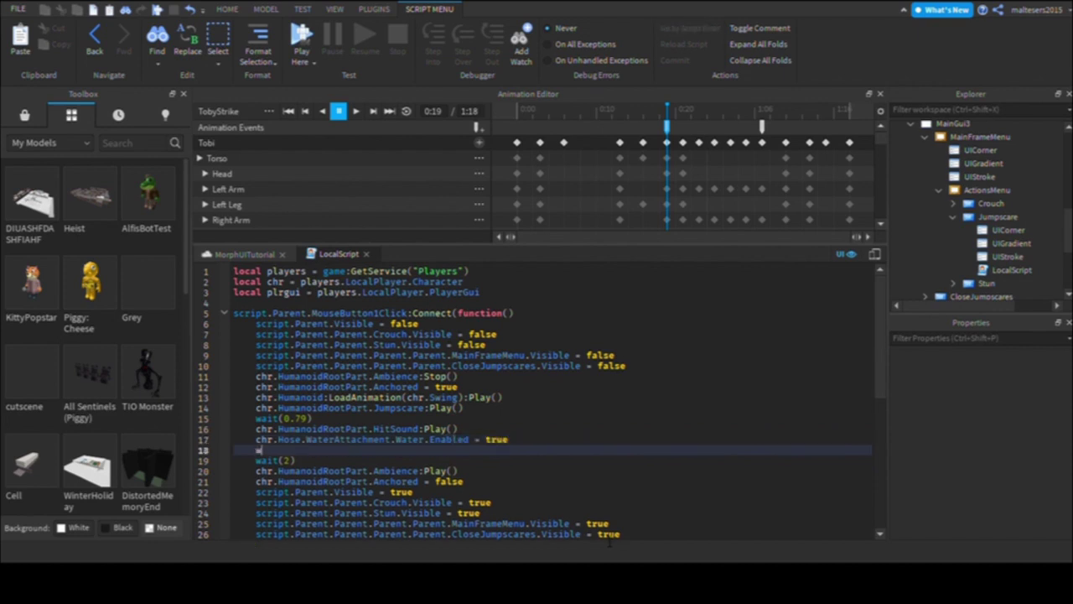
pyautogui.write('ait(')
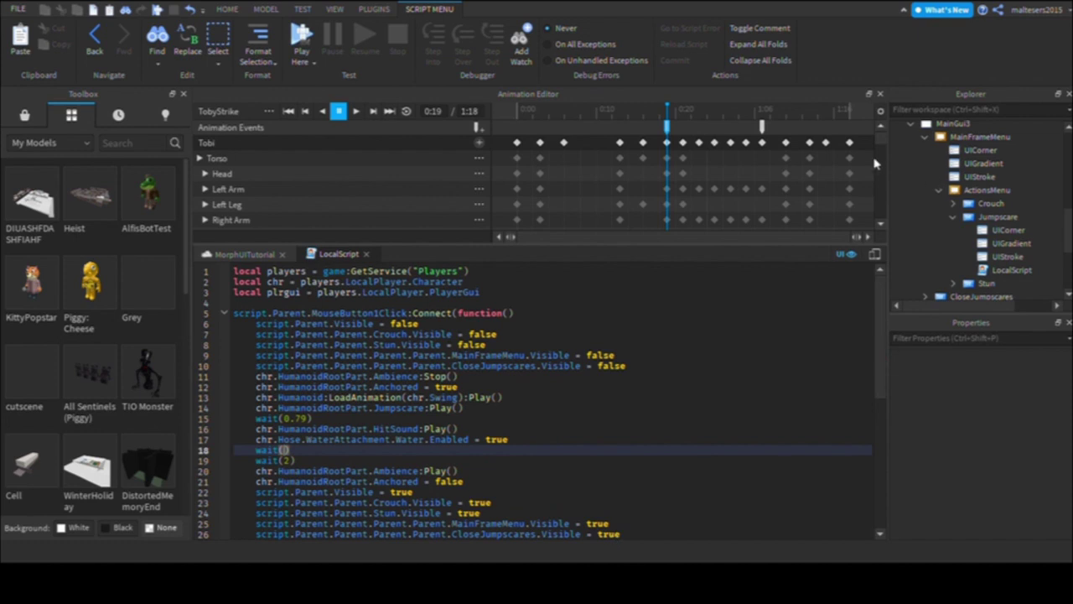
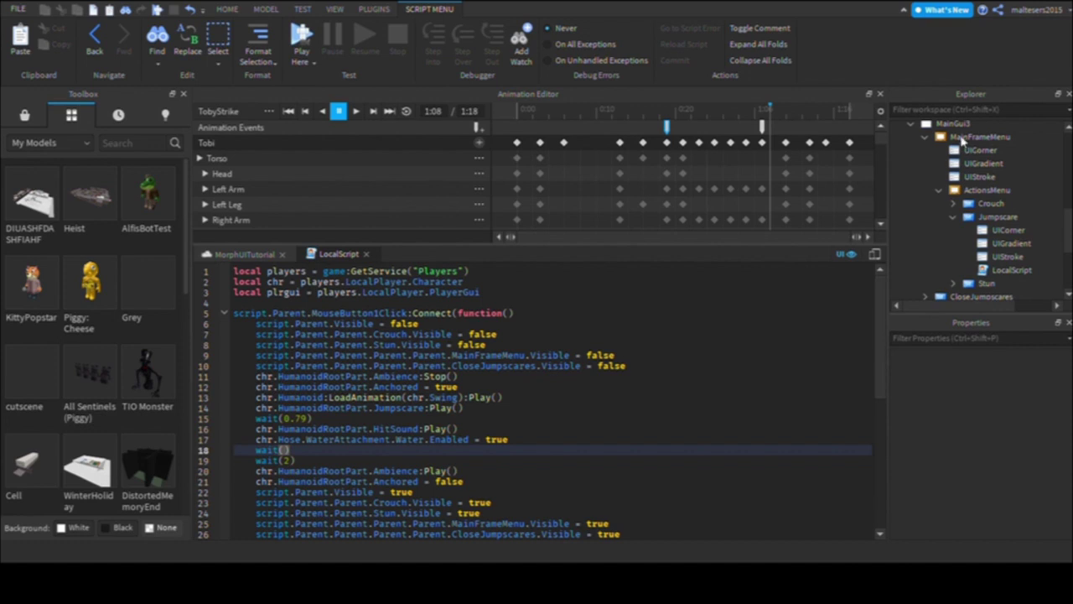
pyautogui.press('Left')
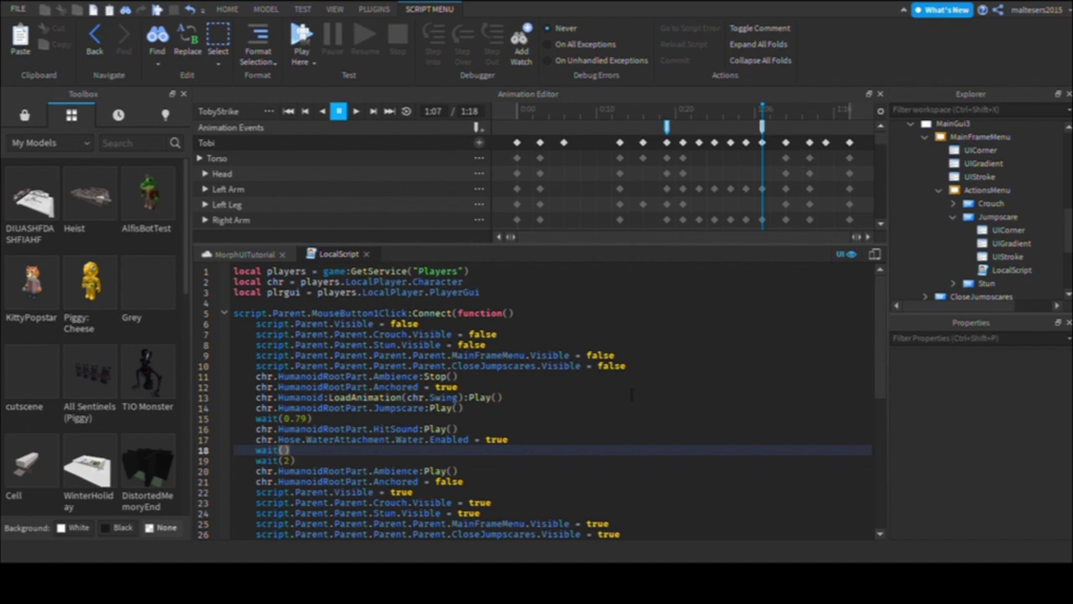
pyautogui.write('0.5')
# Step: Duplicate the HitSound and water lines below the 0.5 wait, changing the copies to Stop the sound and set the water's Enabled to false
pyautogui.moveTo(407, 439); pyautogui.dragTo(234, 428)
pyautogui.hotkey('ctrl', 'c')
pyautogui.click(307, 449)
pyautogui.press('Return')
pyautogui.hotkey('ctrl', 'v')
pyautogui.click(458, 461)
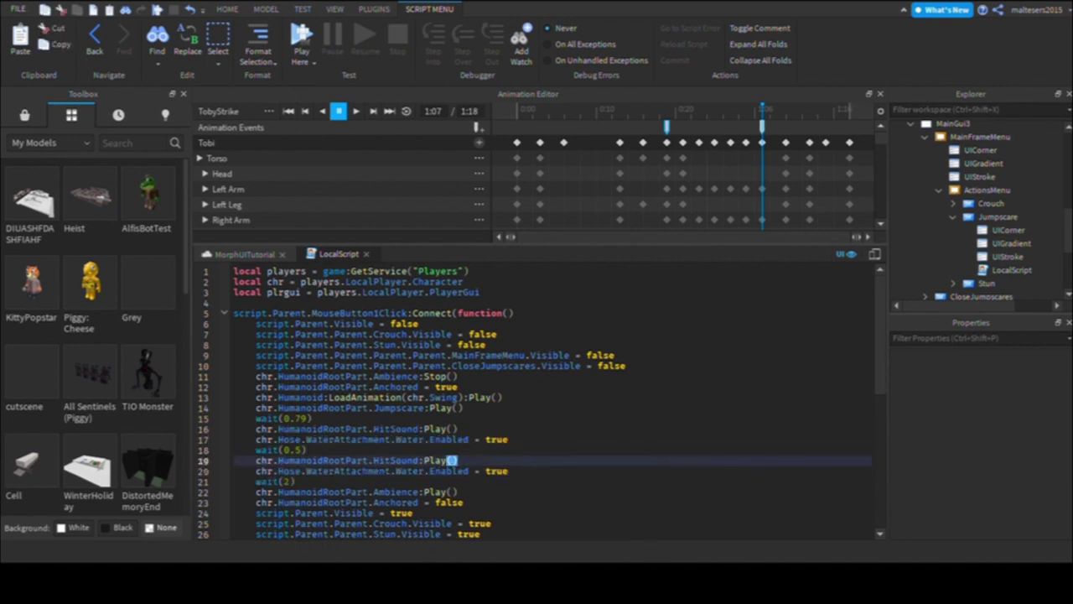
pyautogui.doubleClick(436, 460)
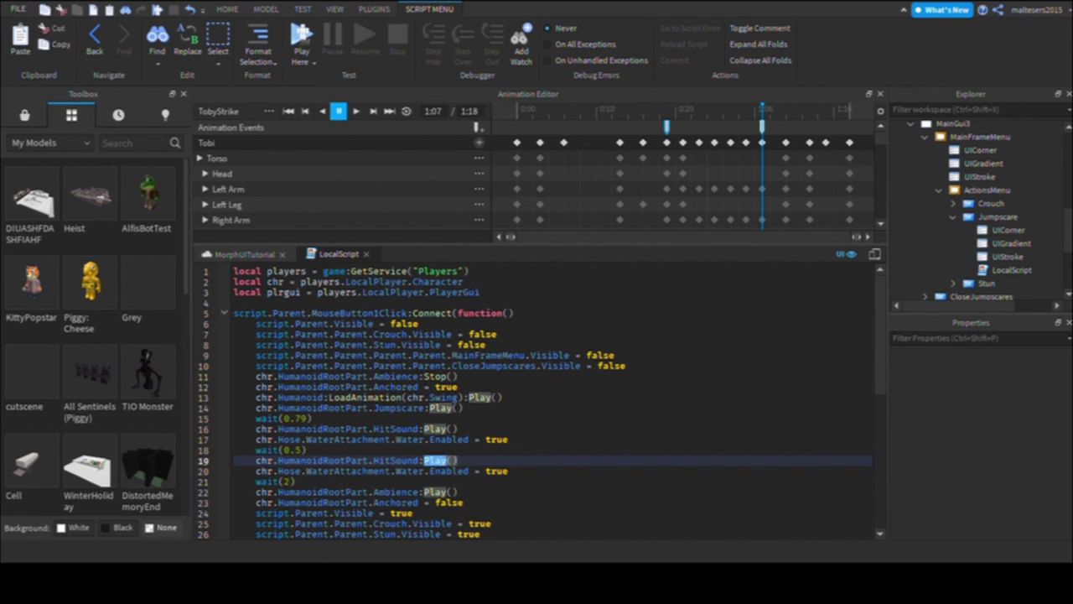
pyautogui.write('Stop')
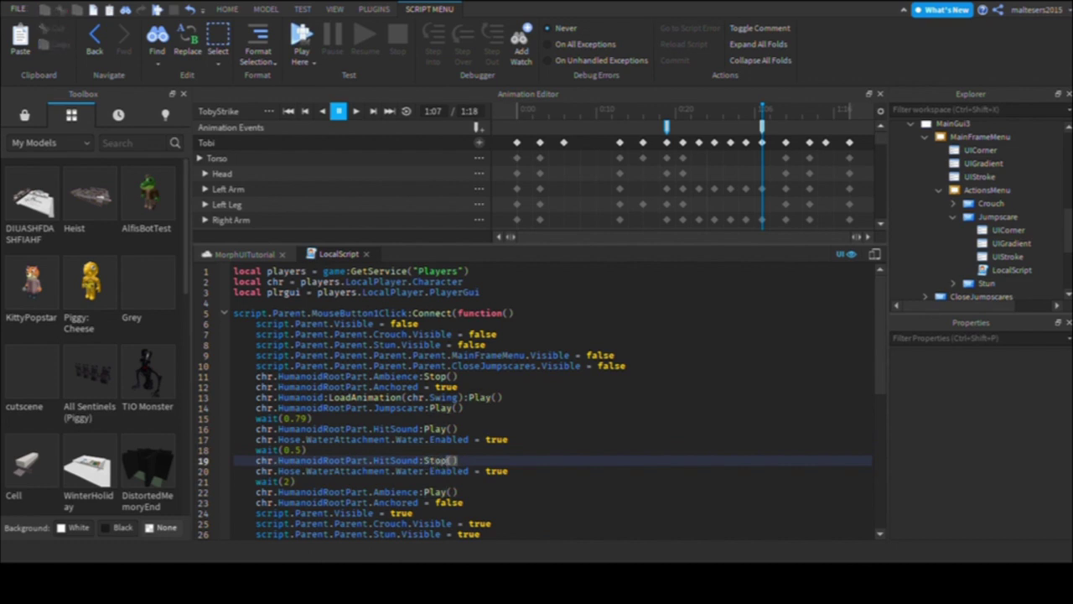
pyautogui.doubleClick(496, 471)
pyautogui.write('false')
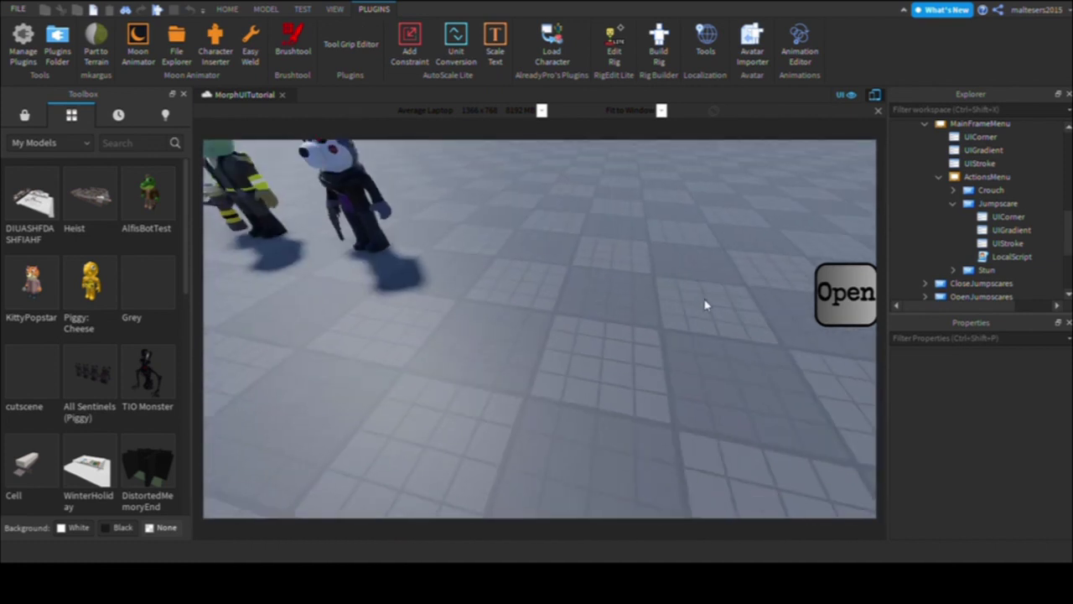
# Step: Copy the FootstepScript from the Alfis morph in ReplicatedStorage into the Tobi model in Workspace
pyautogui.press('a')
pyautogui.click(433, 247)
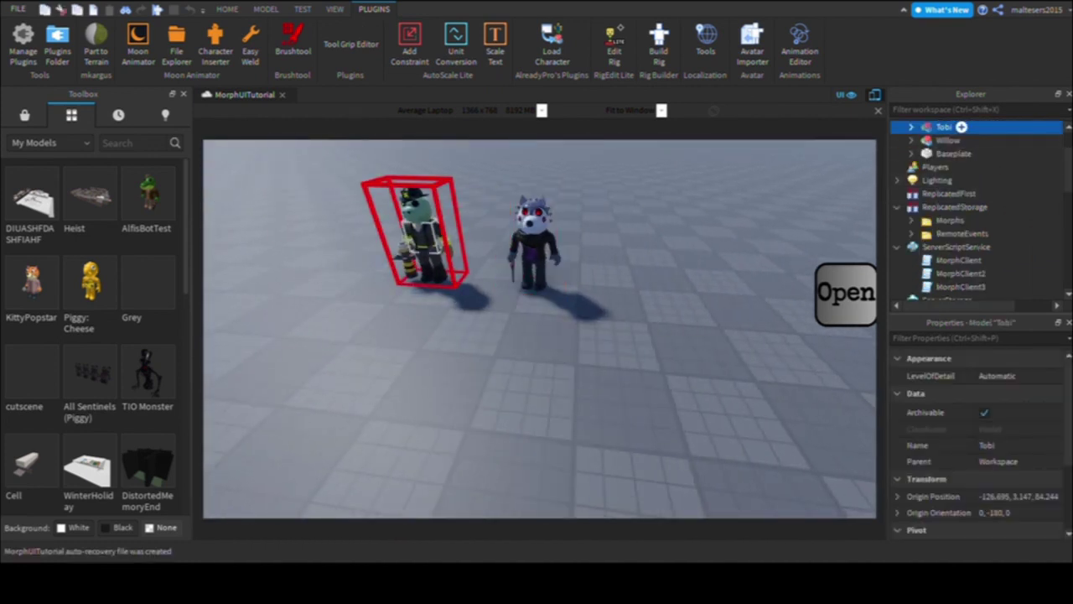
pyautogui.scroll(1, 973, 210)
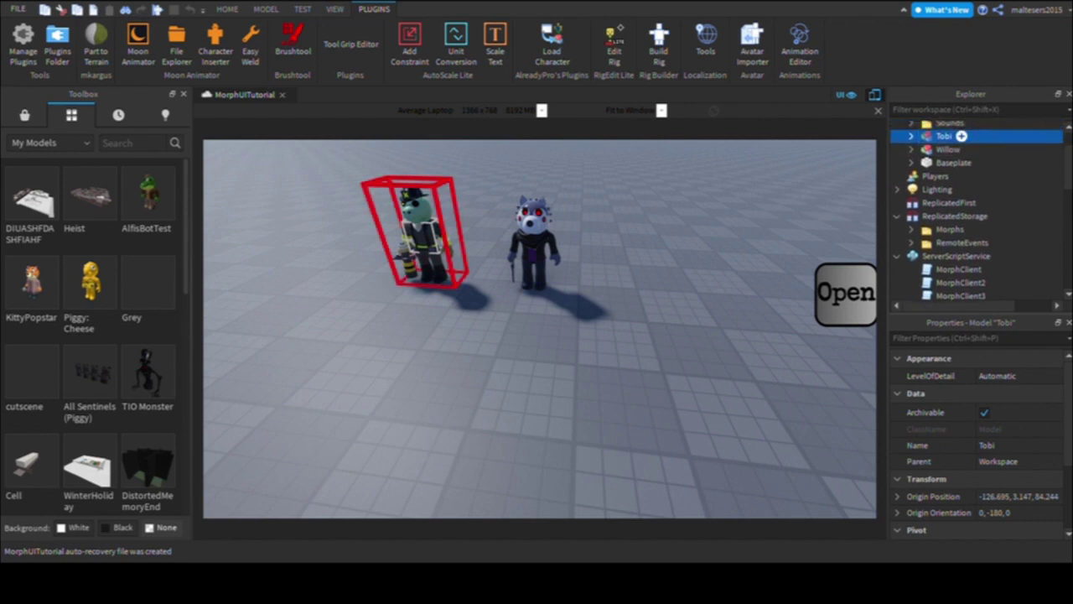
pyautogui.click(911, 136)
pyautogui.scroll(-5, 964, 204)
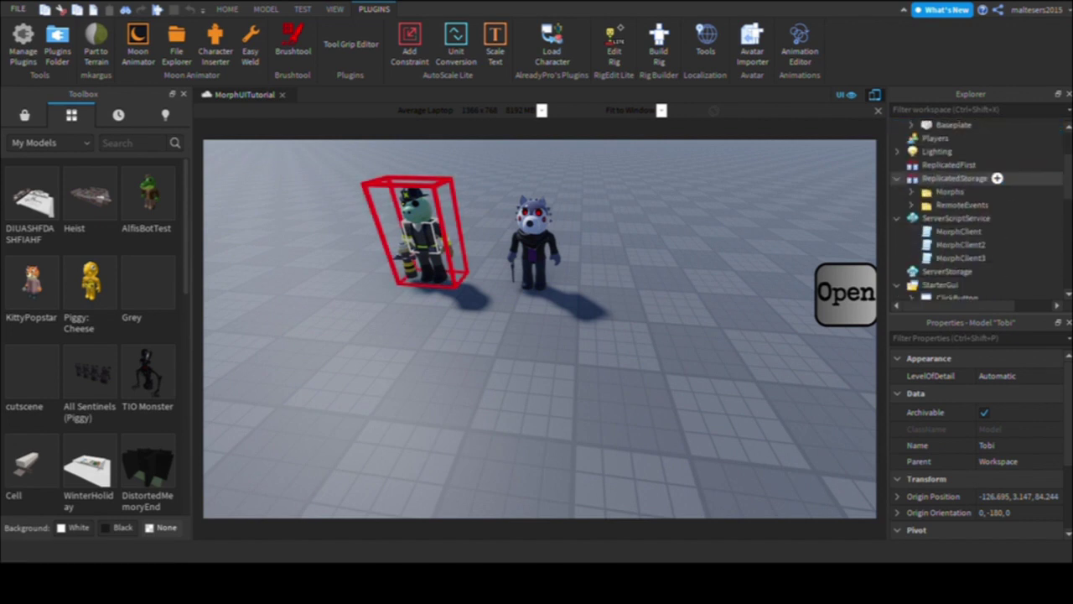
pyautogui.click(925, 205)
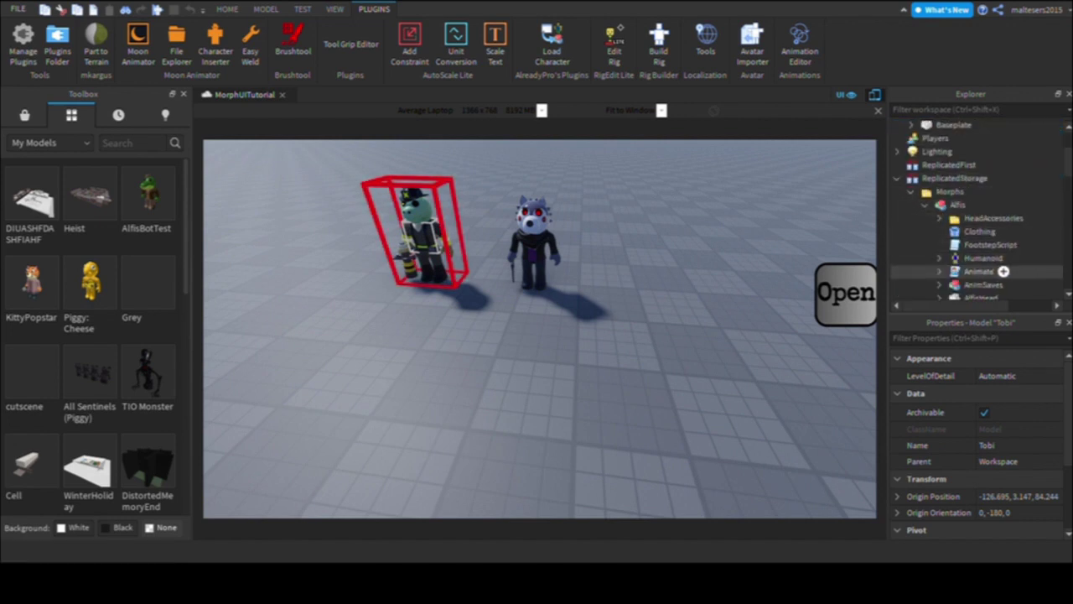
pyautogui.click(990, 243)
pyautogui.click(897, 178)
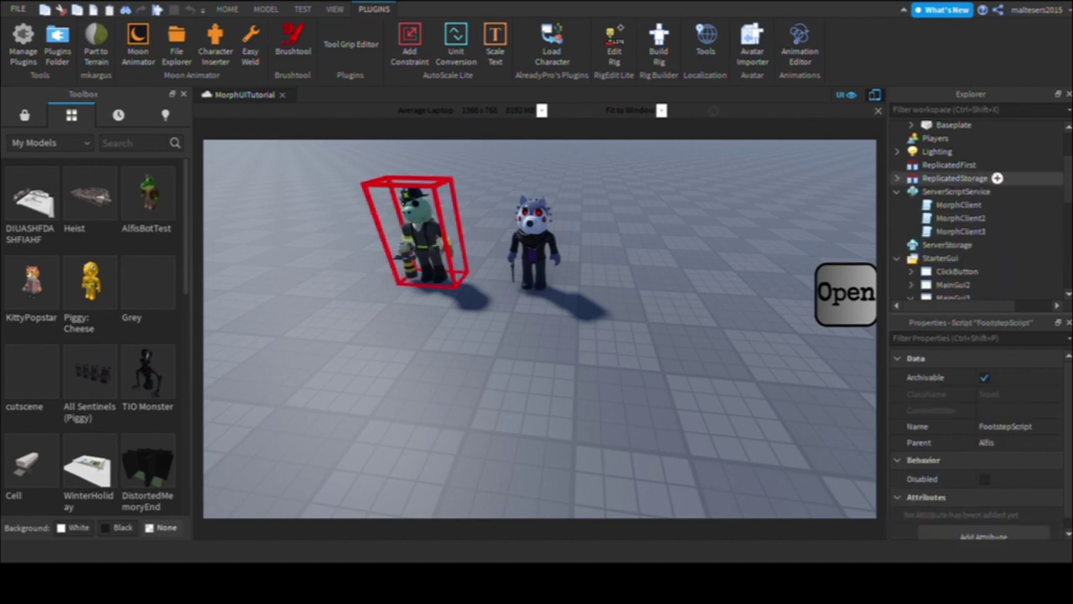
pyautogui.scroll(2, 964, 187)
pyautogui.click(962, 173)
pyautogui.hotkey('ctrl', 'shift', 'v')
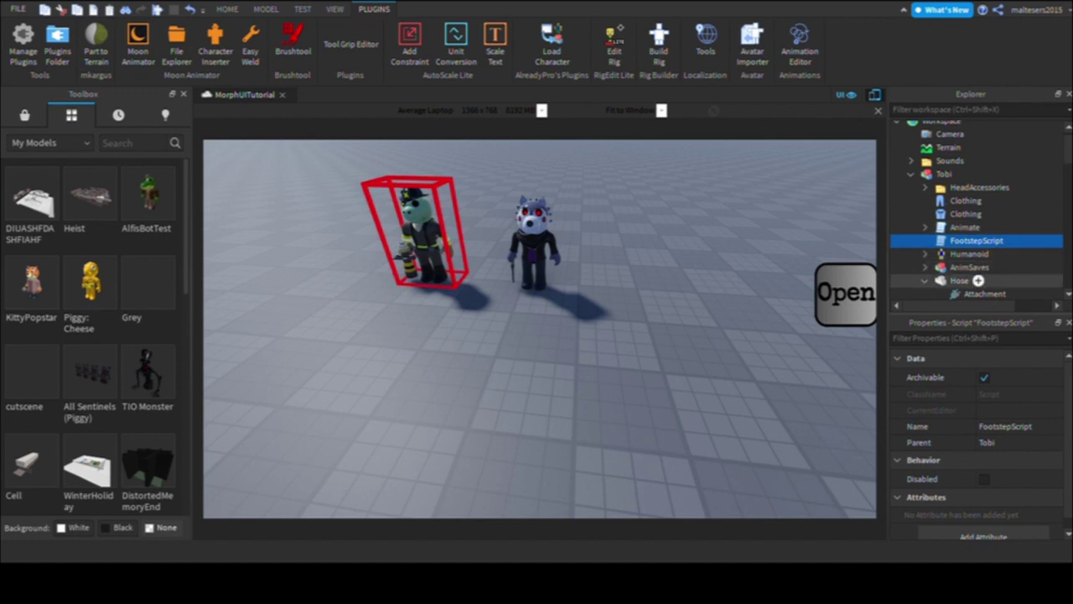
# Step: Check the walk speed and jump settings of the Humanoid in the Tobi model
pyautogui.click(925, 280)
pyautogui.scroll(-2, 1002, 244)
pyautogui.click(969, 178)
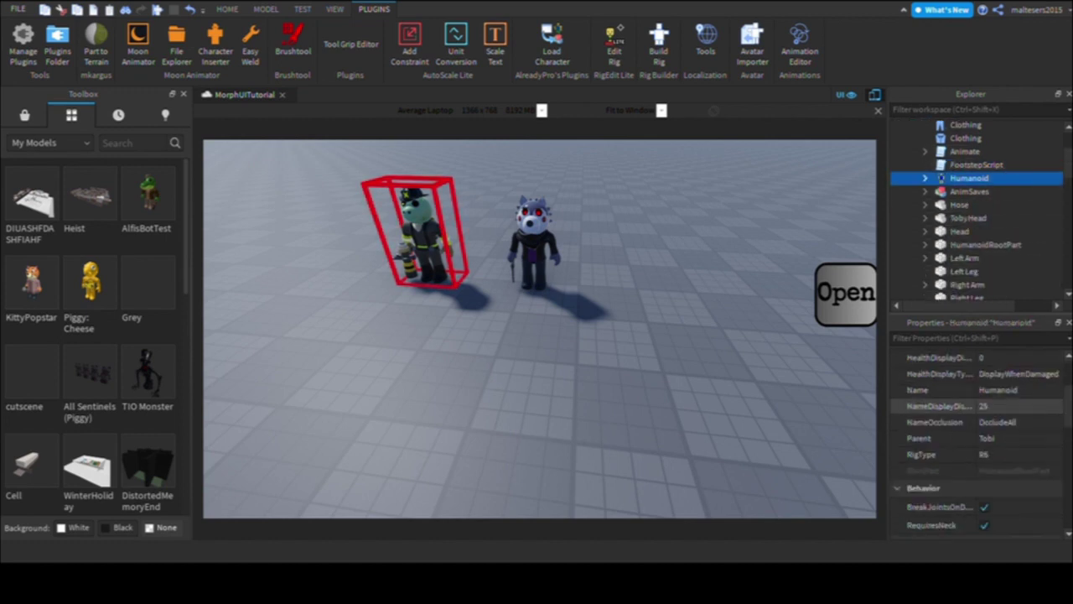
pyautogui.scroll(-5, 981, 436)
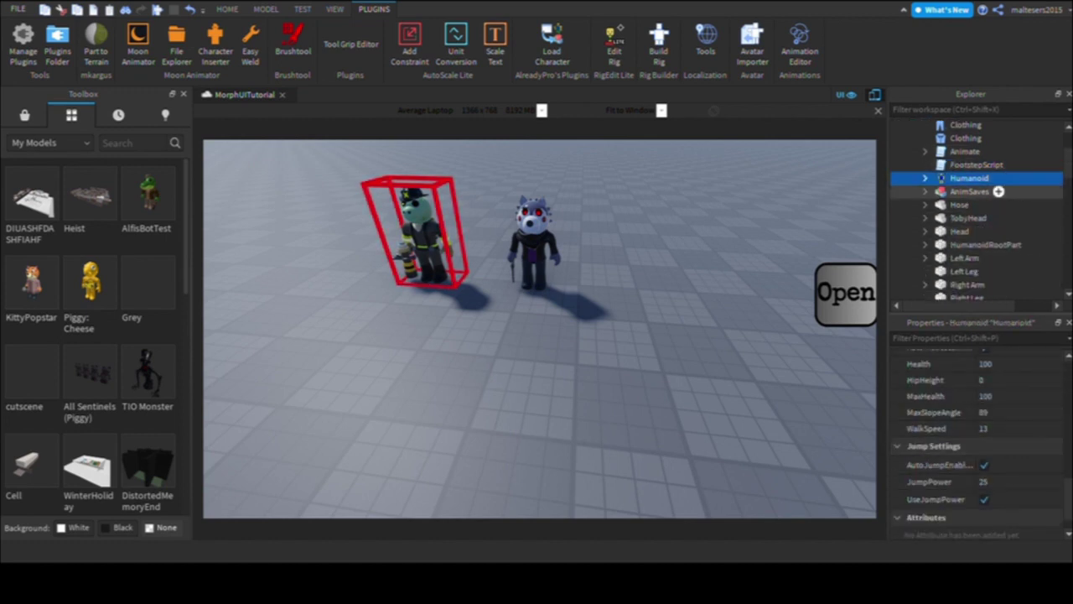
# Step: Move the Tobi model from Workspace into the Morphs folder in ReplicatedStorage
pyautogui.scroll(2, 947, 160)
pyautogui.click(911, 174)
pyautogui.moveTo(944, 174)
pyautogui.mouseDown()
pyautogui.moveTo(948, 257)
pyautogui.moveTo(931, 177)
pyautogui.moveTo(948, 179)
pyautogui.mouseUp()
pyautogui.scroll(-2, 952, 200)
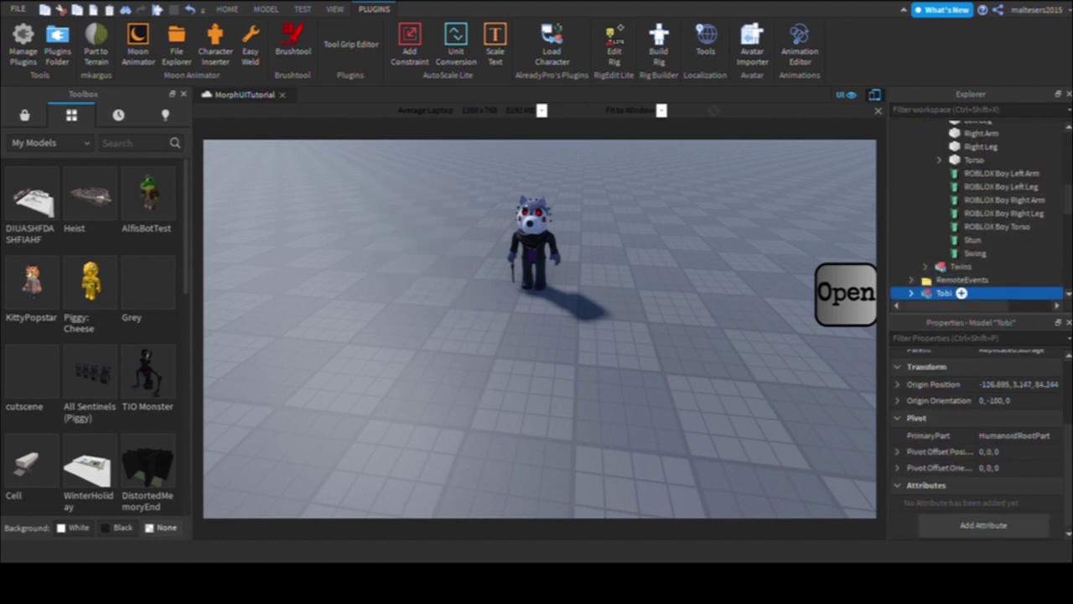
pyautogui.scroll(5, 964, 251)
pyautogui.moveTo(948, 191); pyautogui.dragTo(947, 187)
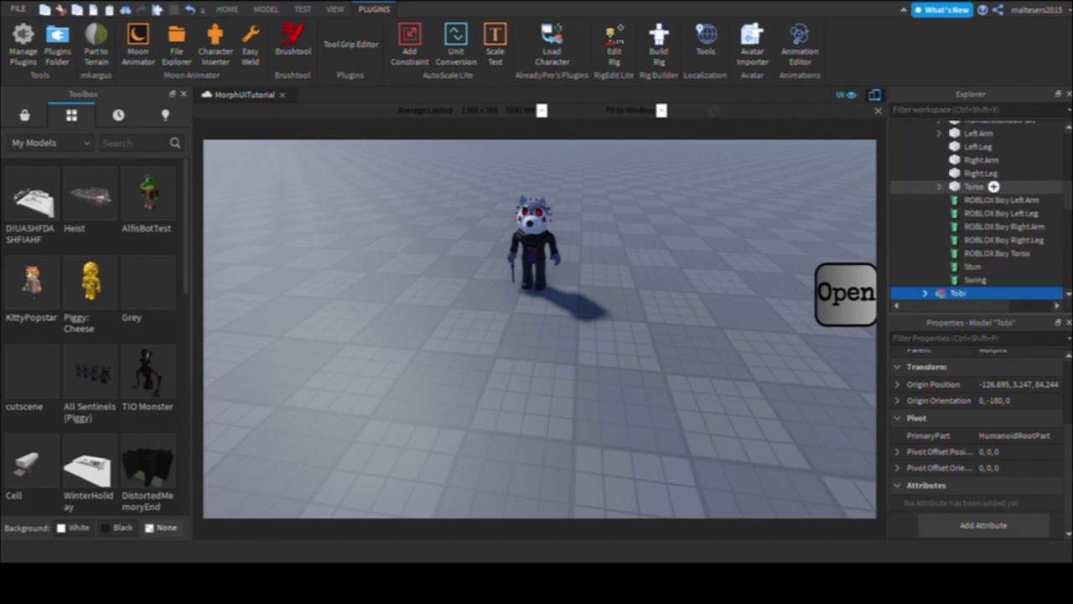
pyautogui.scroll(3, 947, 190)
pyautogui.click(924, 151)
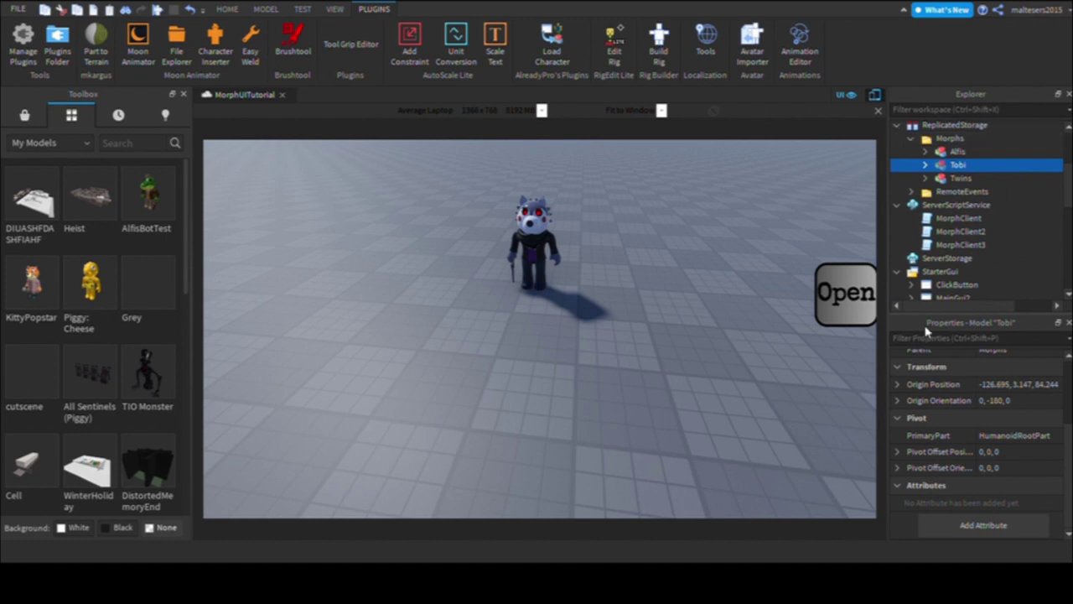
# Step: Copy the ClickScript from the Alfis button into the Tobi button in MorphGui's MorphMenu
pyautogui.press('s')
pyautogui.press('a')
pyautogui.press('d')
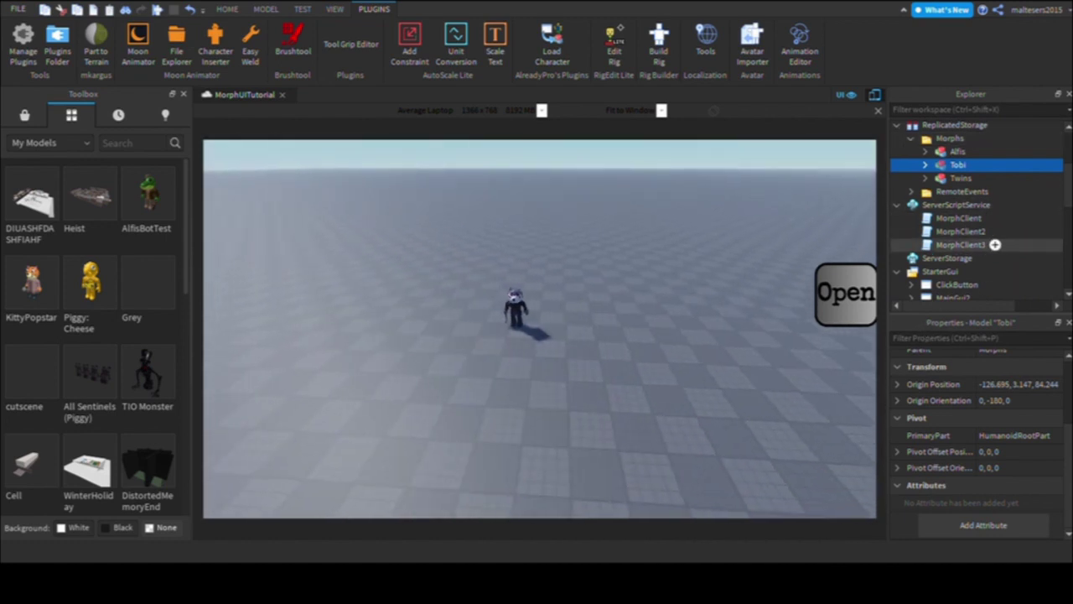
pyautogui.scroll(-3, 964, 218)
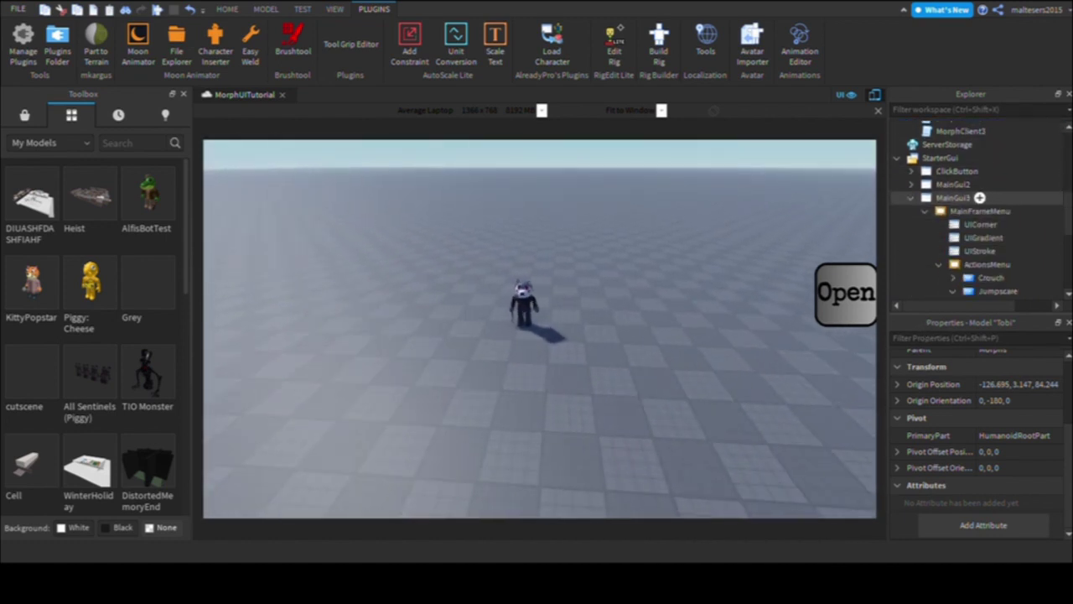
pyautogui.scroll(-2, 953, 198)
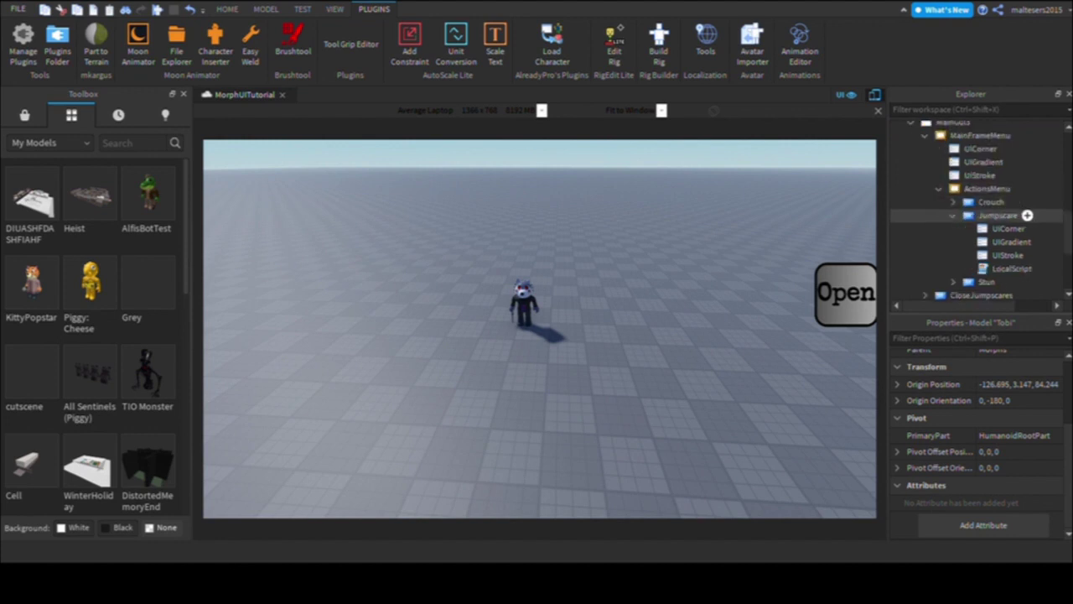
pyautogui.click(953, 215)
pyautogui.scroll(2, 952, 188)
pyautogui.click(910, 198)
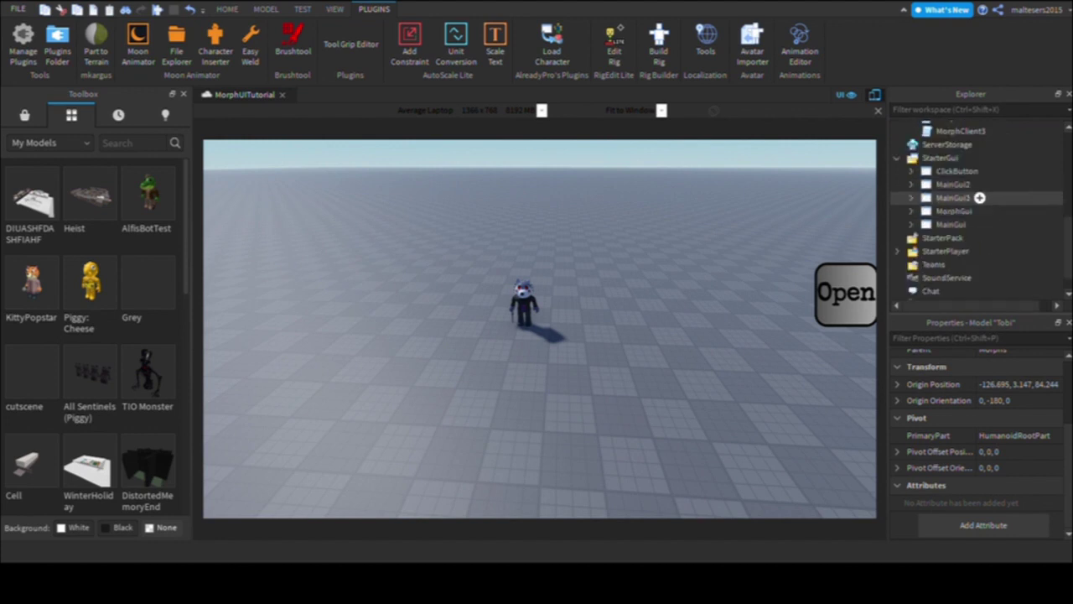
pyautogui.click(912, 211)
pyautogui.scroll(-2, 931, 209)
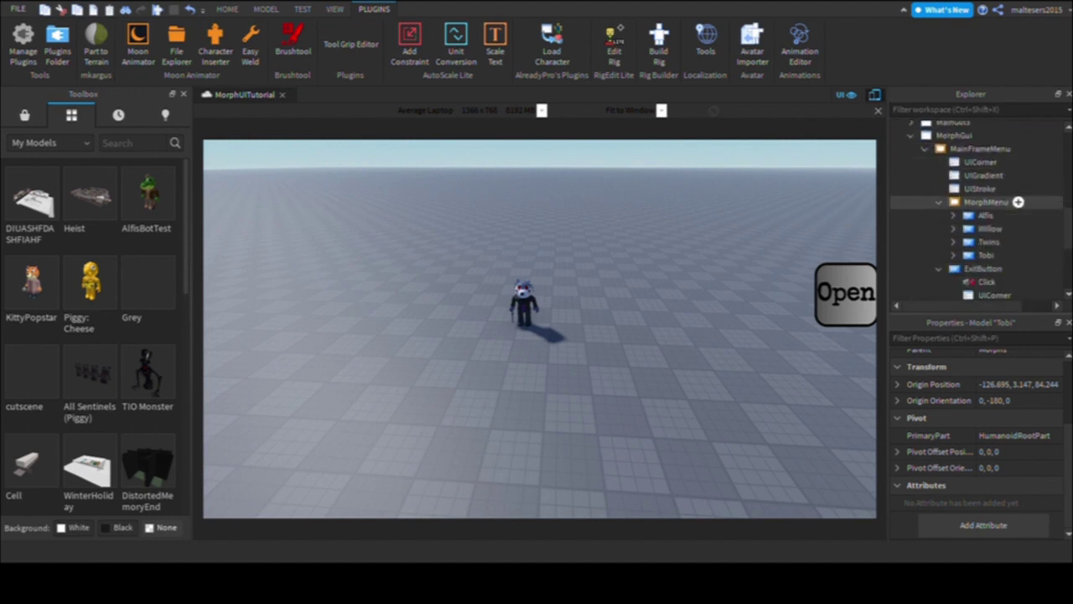
pyautogui.click(952, 215)
pyautogui.click(1010, 269)
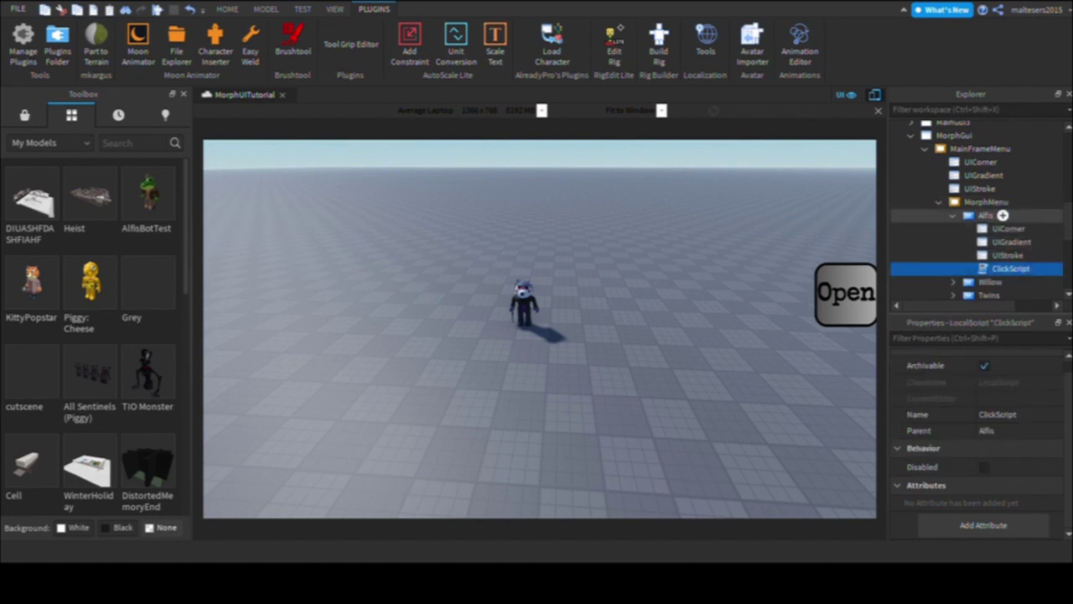
pyautogui.click(952, 215)
pyautogui.click(986, 255)
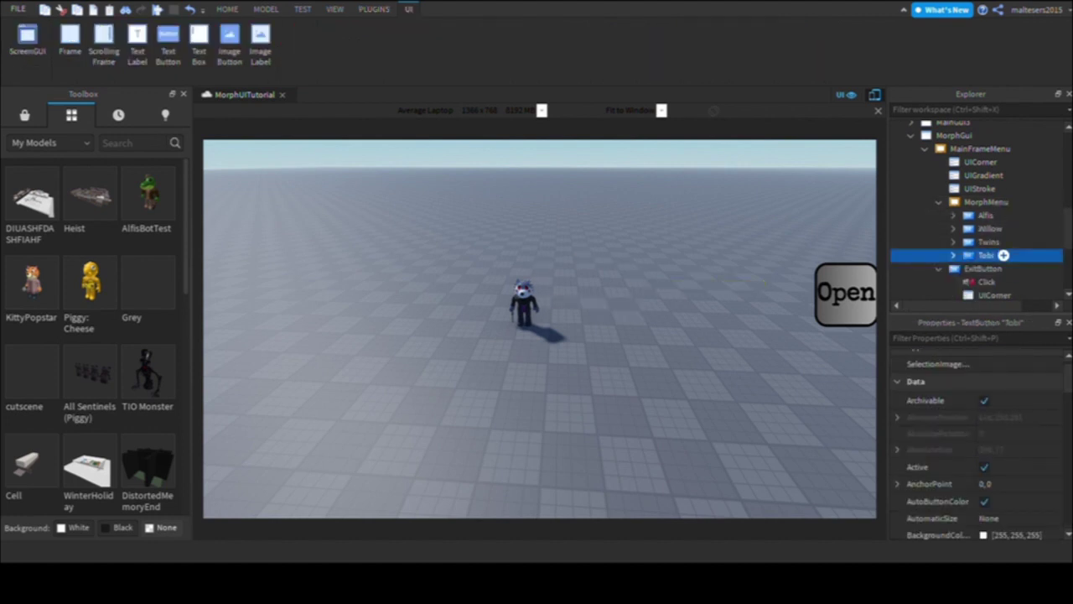
pyautogui.hotkey('ctrl', 'shift', 'v')
pyautogui.scroll(-1, 987, 267)
# Step: Edit the Tobi button's ClickScript to fire MorphEvent3 with game.ReplicatedStorage.Morphs.Tobi, and close the script
pyautogui.doubleClick(1014, 255)
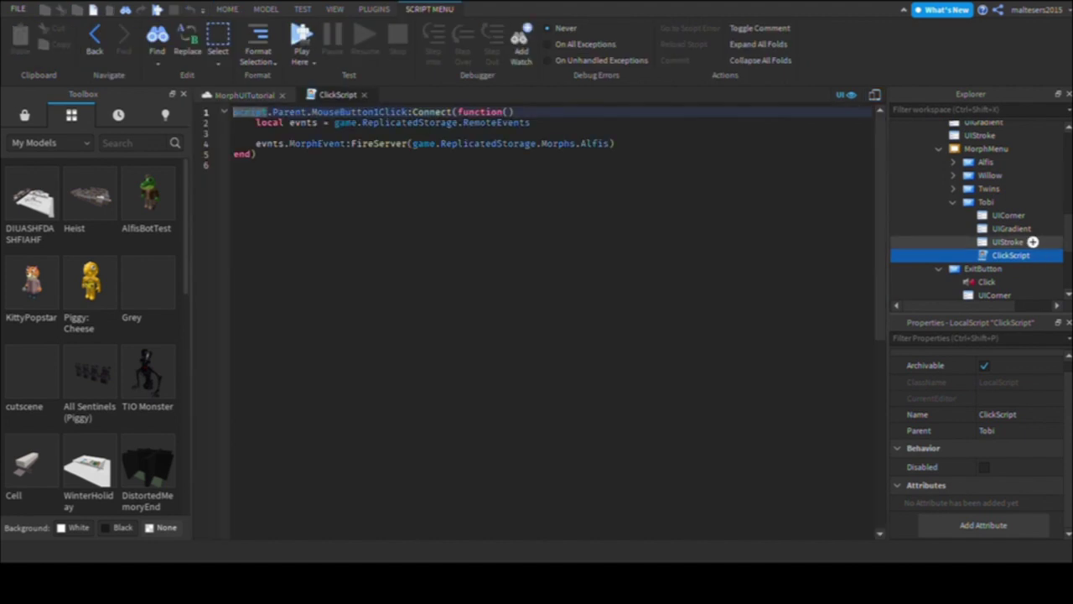
pyautogui.doubleClick(594, 143)
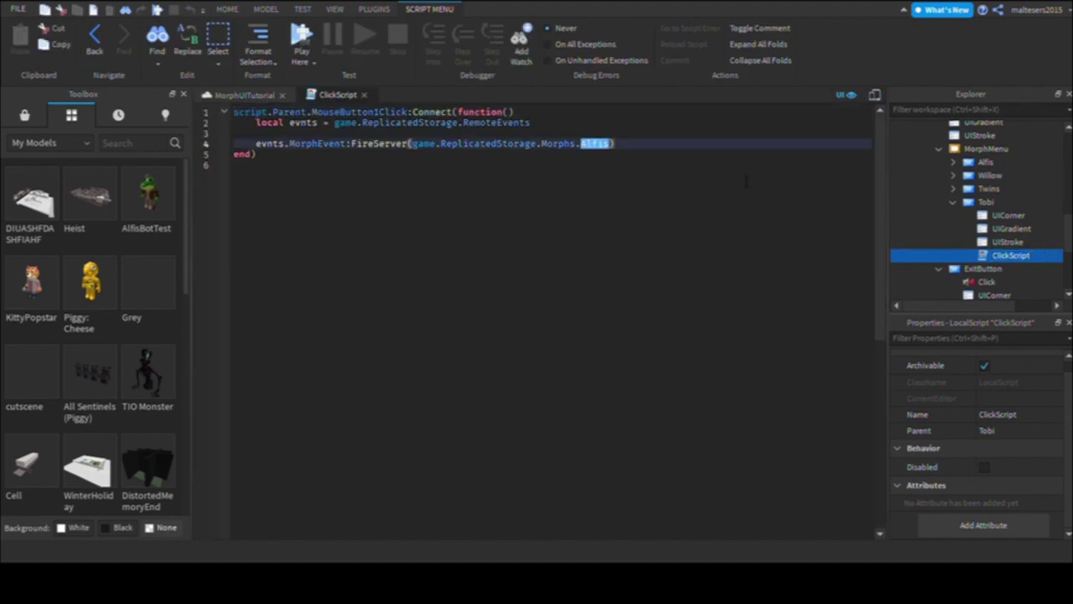
pyautogui.press('Return')
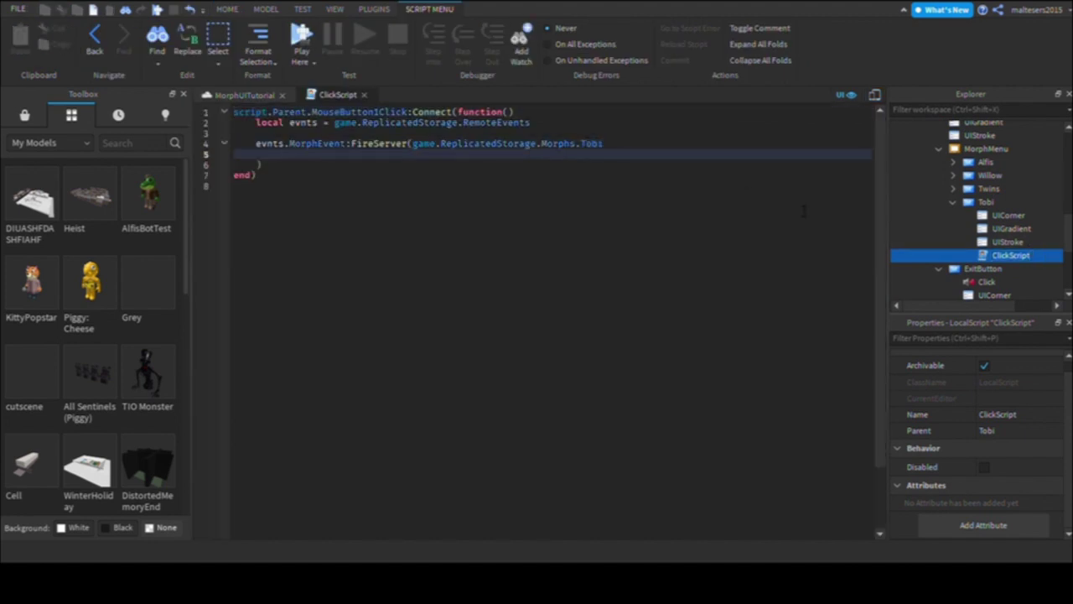
pyautogui.press('Delete')
pyautogui.press('BackSpace')
pyautogui.press('BackSpace')
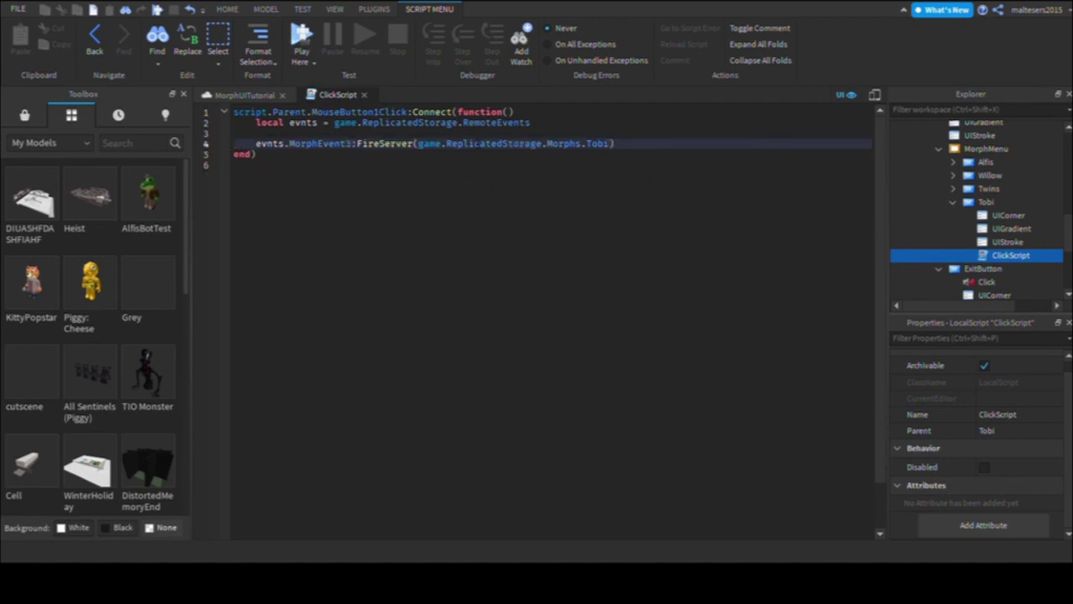
pyautogui.click(364, 94)
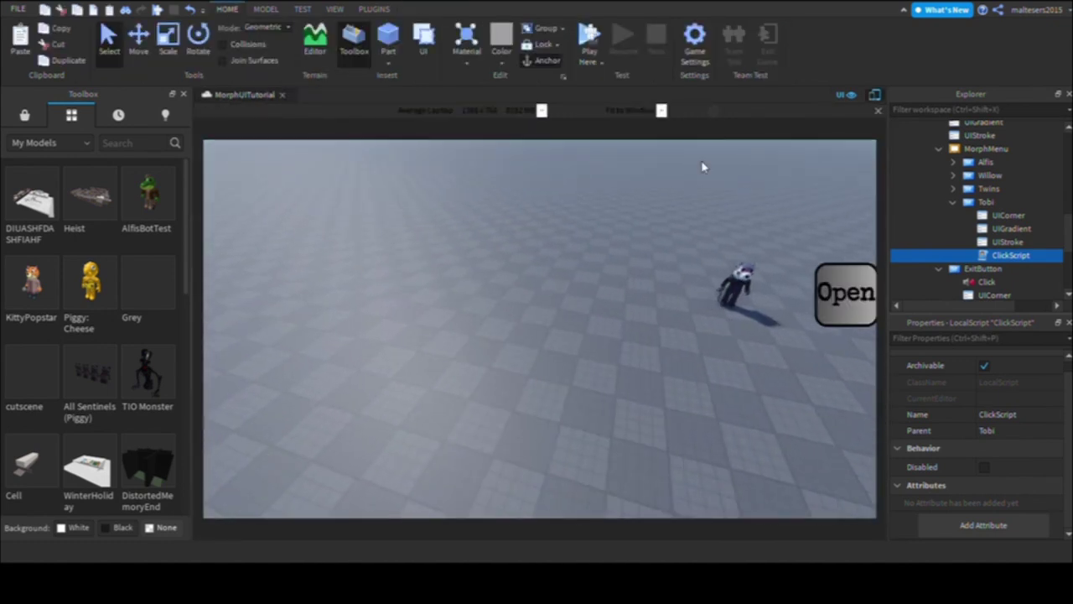
# Step: Start a play test of the place
pyautogui.press('F5')
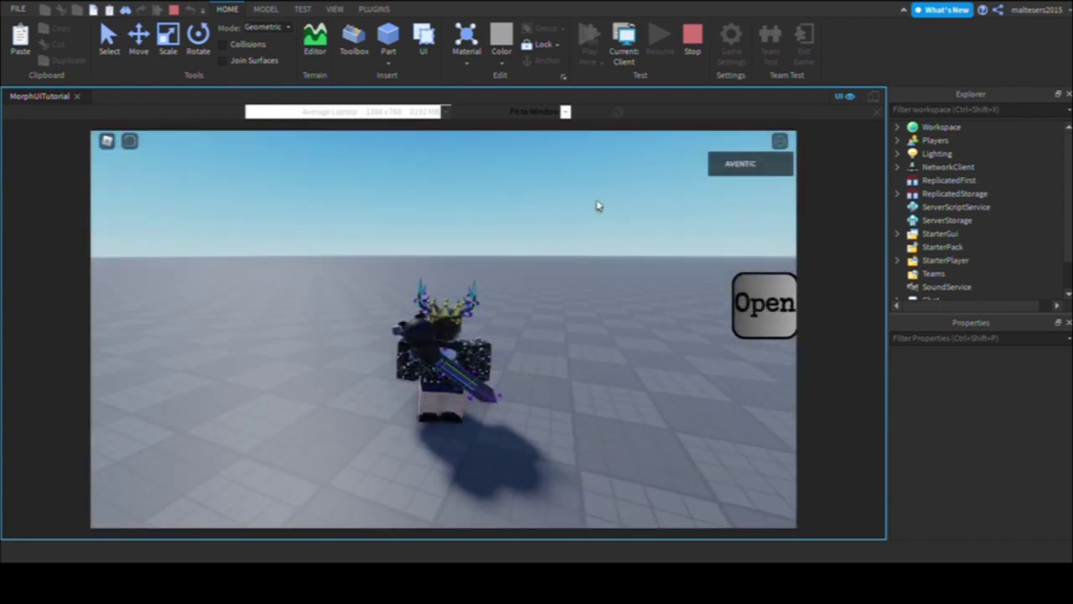
# Step: Morph into Tobi from the in-game Morphs menu and walk around to check the character from the front and back
pyautogui.click(781, 333)
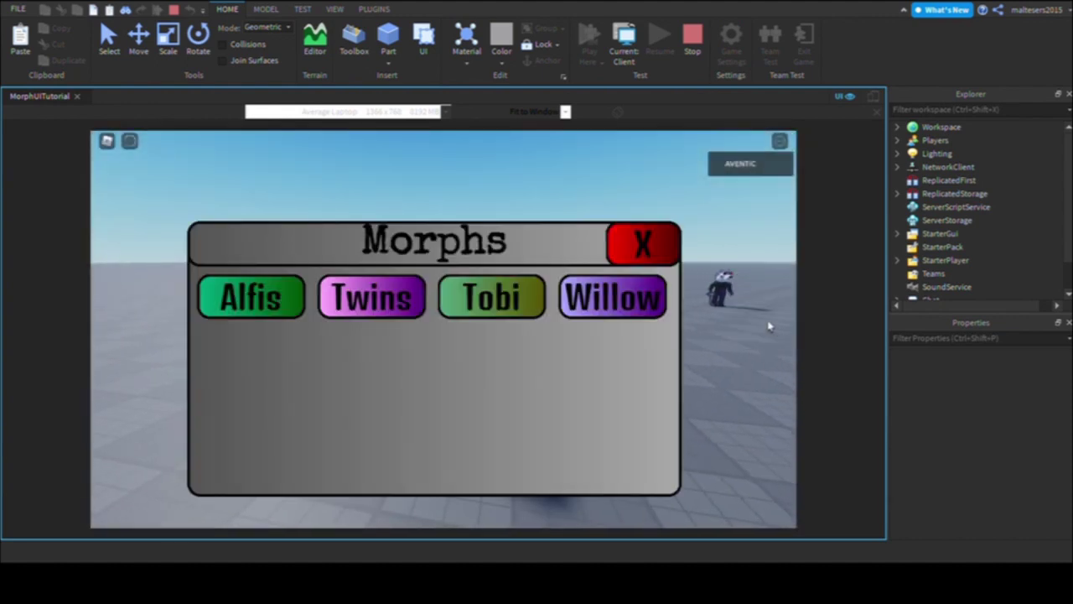
pyautogui.click(503, 295)
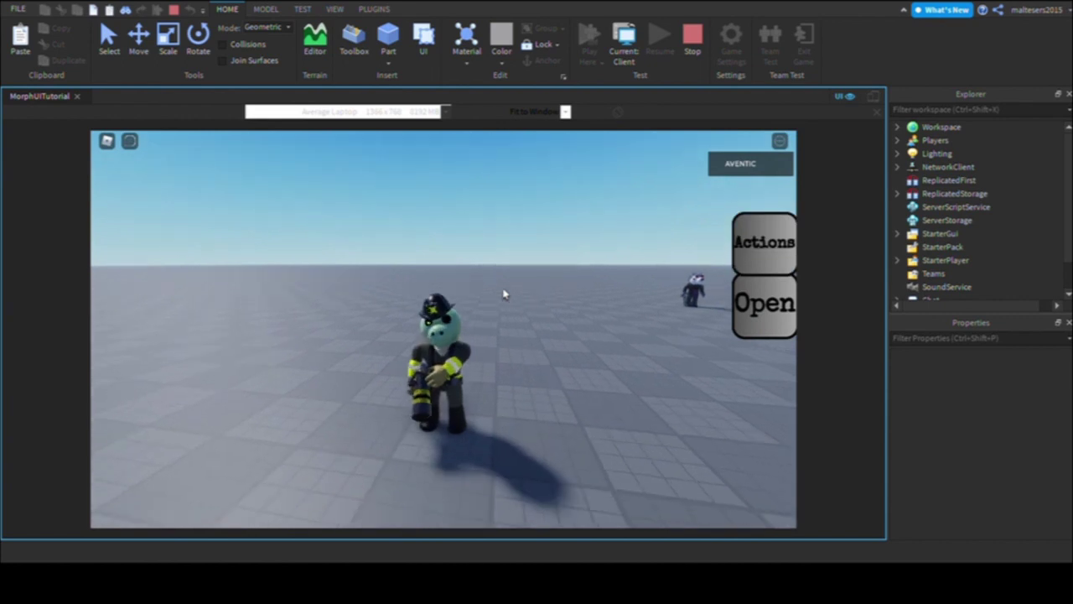
pyautogui.moveTo(505, 294); pyautogui.dragTo(542, 289, button='right')
pyautogui.scroll(1, 505, 294)
pyautogui.press('w')
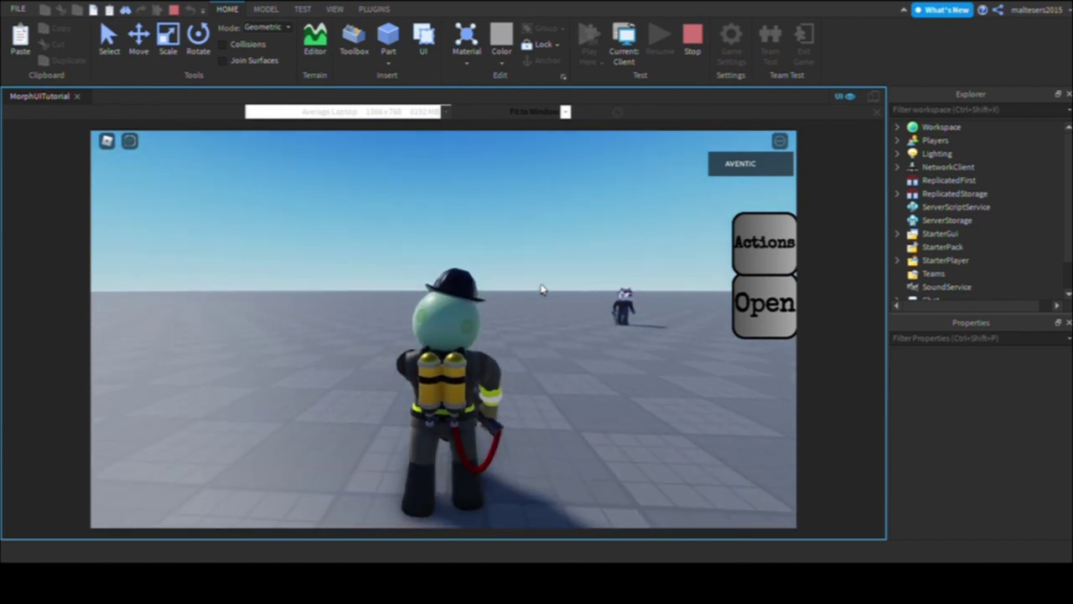
pyautogui.press('s')
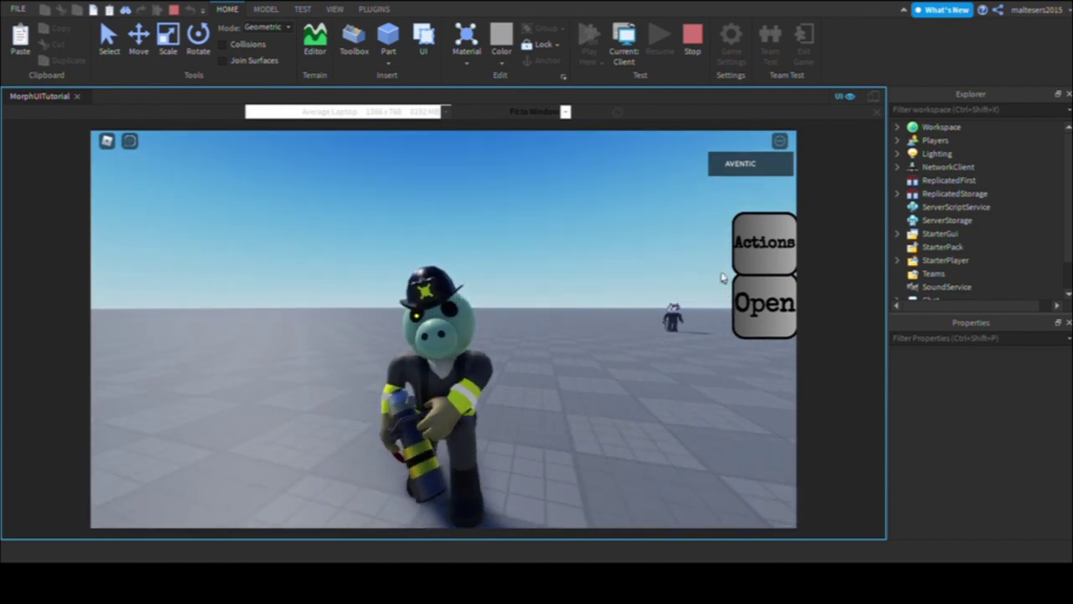
# Step: Open Tobi's action menu and test the Jumpscare and Stun actions
pyautogui.click(745, 260)
pyautogui.click(321, 482)
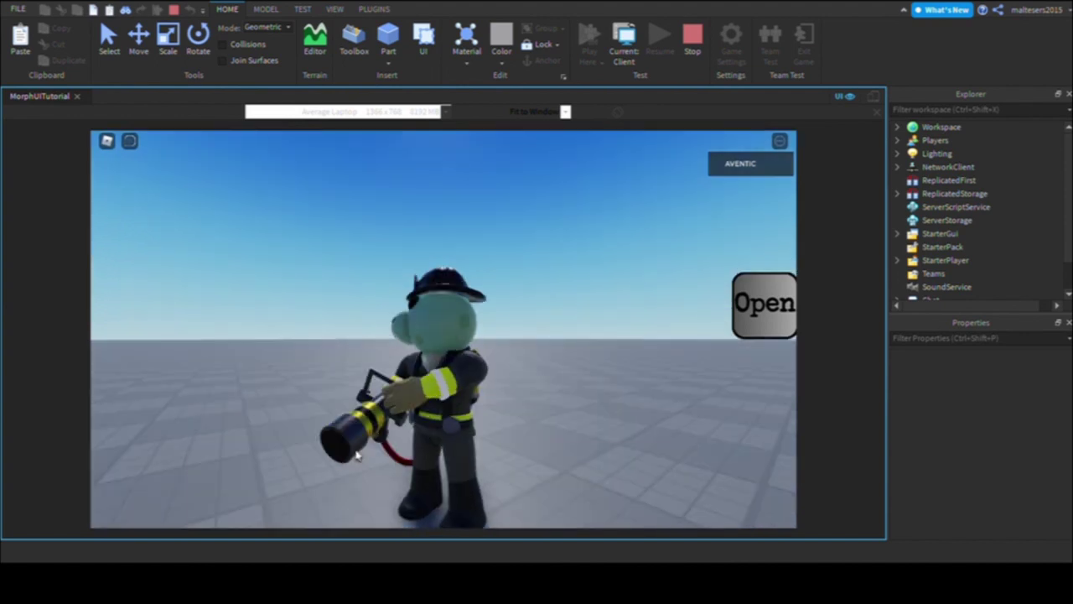
pyautogui.moveTo(357, 455); pyautogui.dragTo(355, 453, button='right')
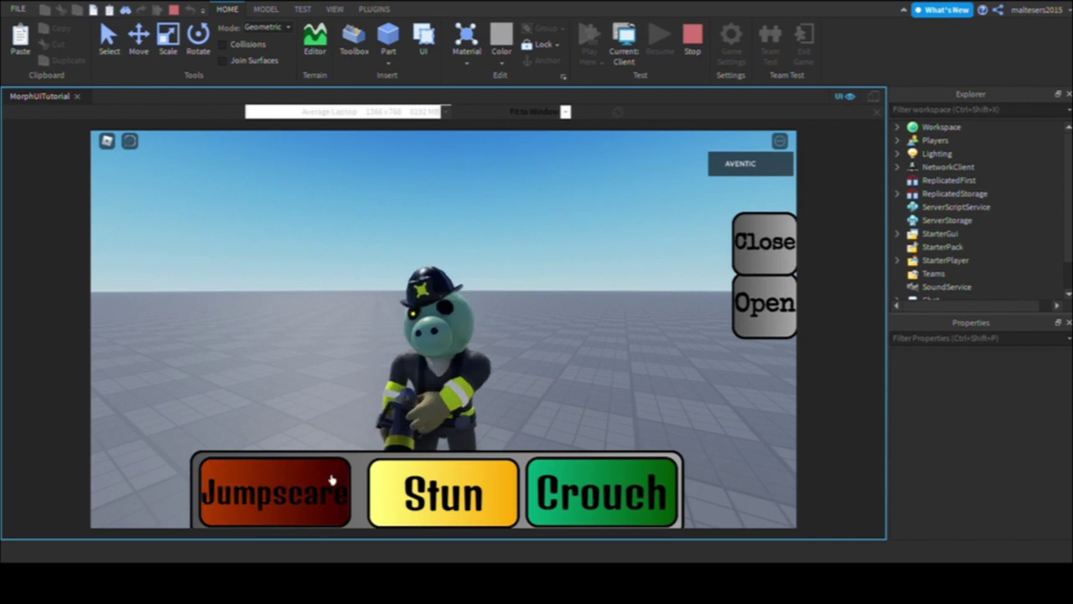
pyautogui.click(330, 480)
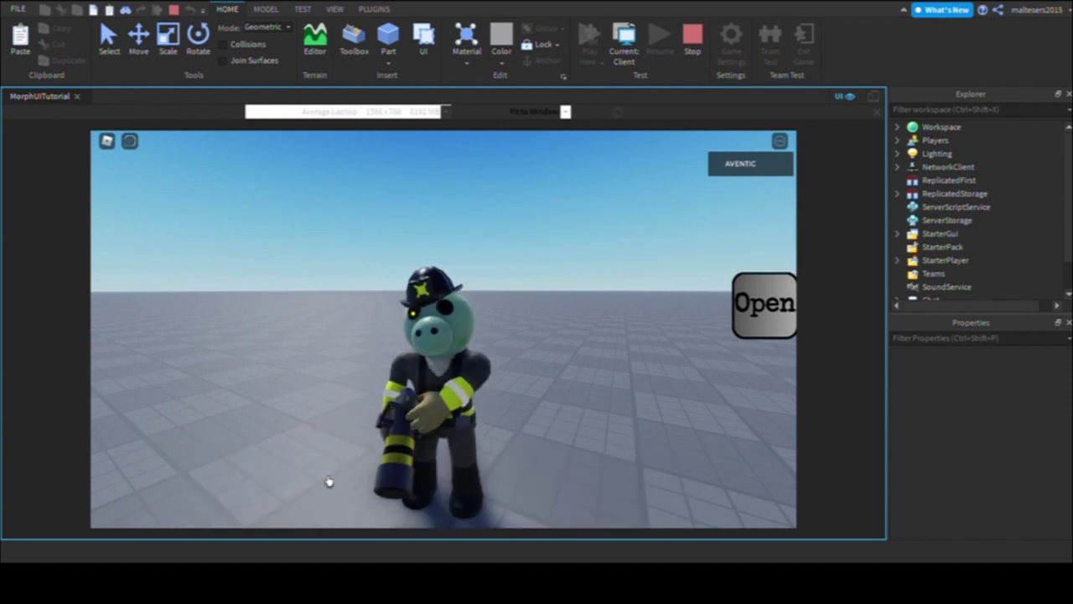
pyautogui.click(329, 479)
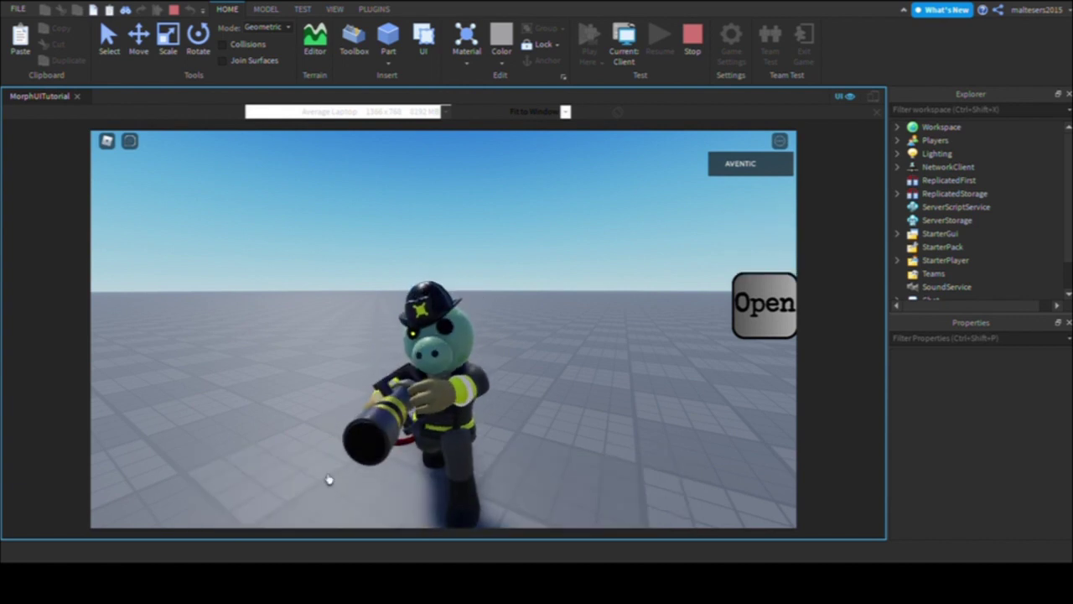
pyautogui.click(438, 484)
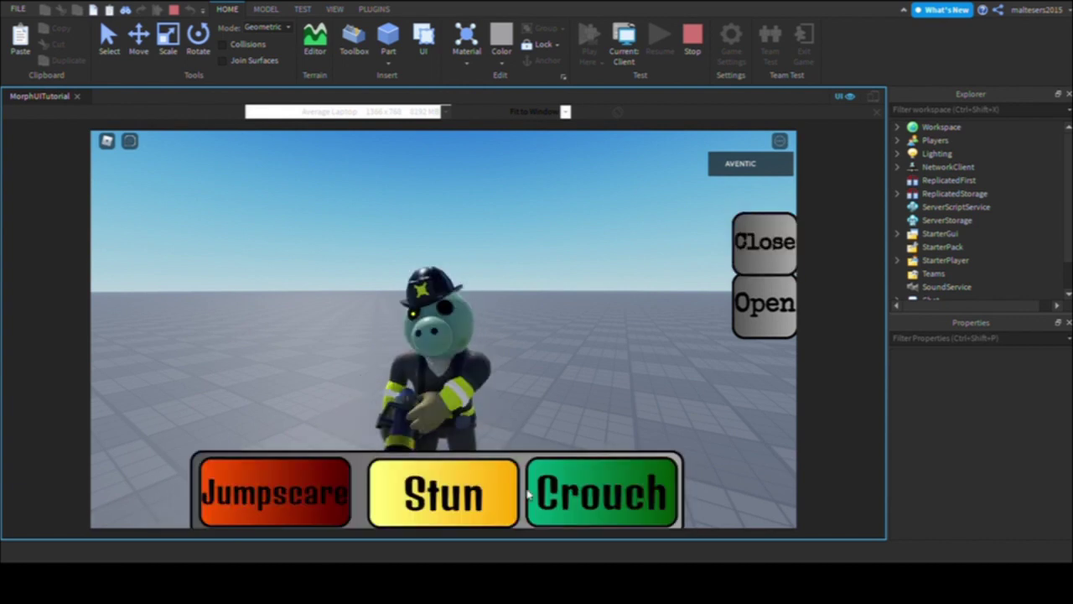
# Step: Test Tobi's Crouch action, toggling it while walking around
pyautogui.click(598, 495)
pyautogui.press('a')
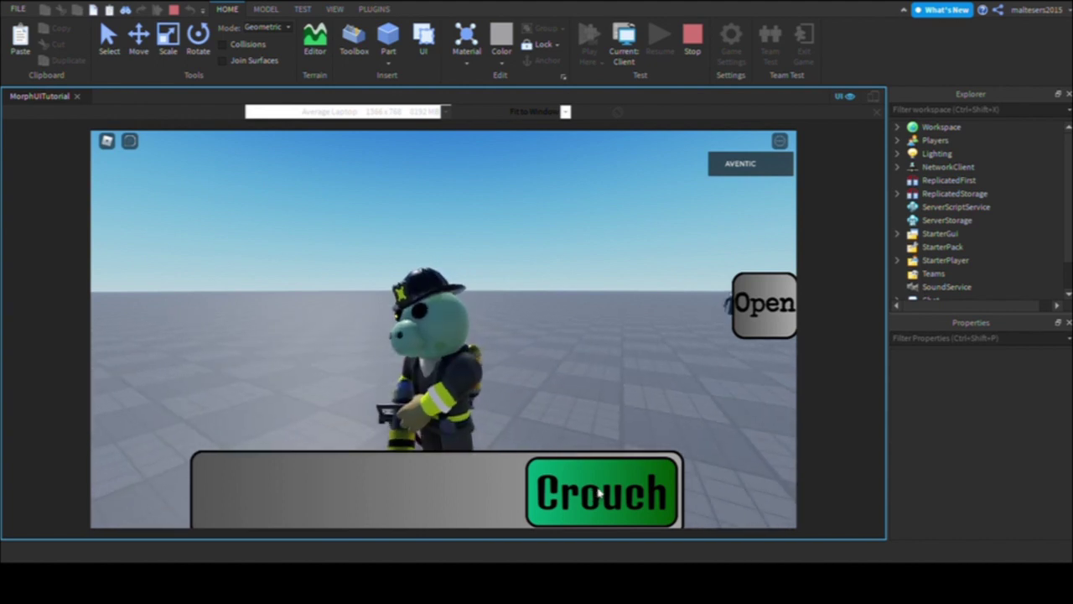
pyautogui.click(597, 494)
pyautogui.click(597, 495)
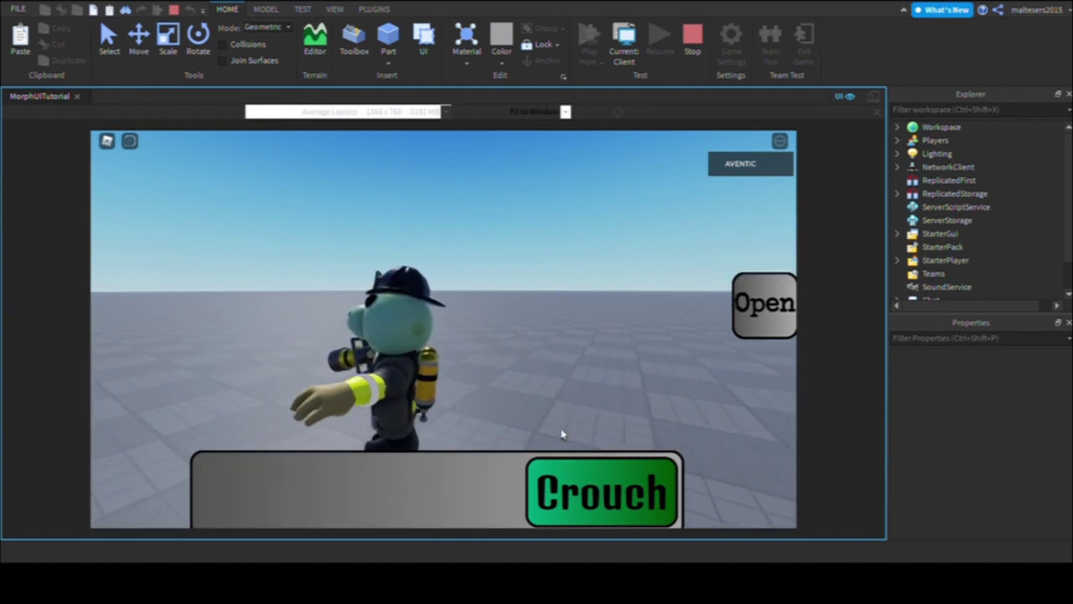
pyautogui.scroll(-2, 526, 374)
pyautogui.click(588, 499)
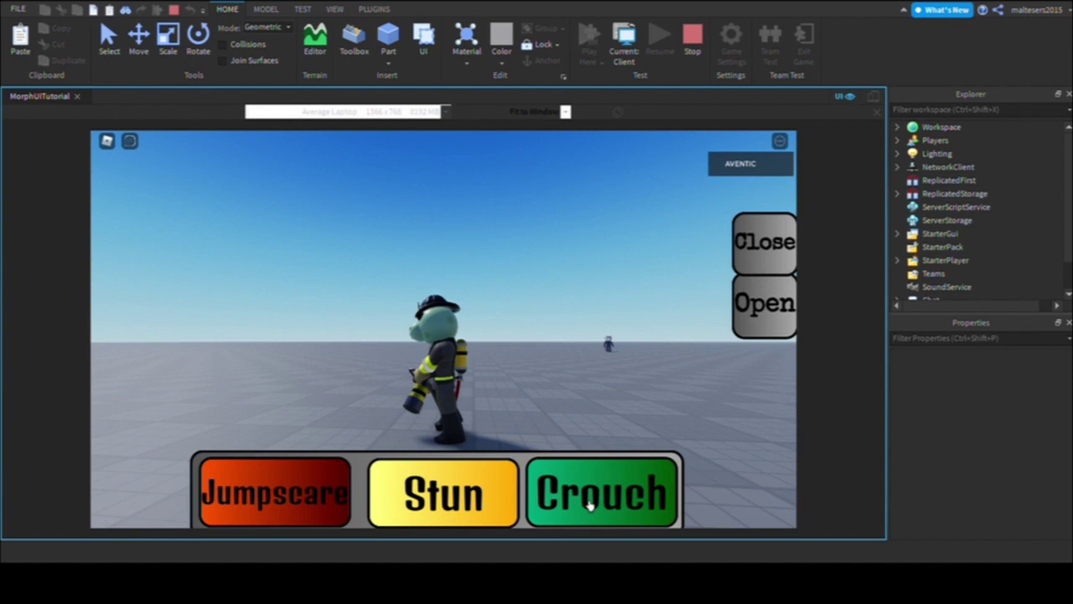
# Step: Test Tobi's Jumpscare action again and stop the play test
pyautogui.click(335, 495)
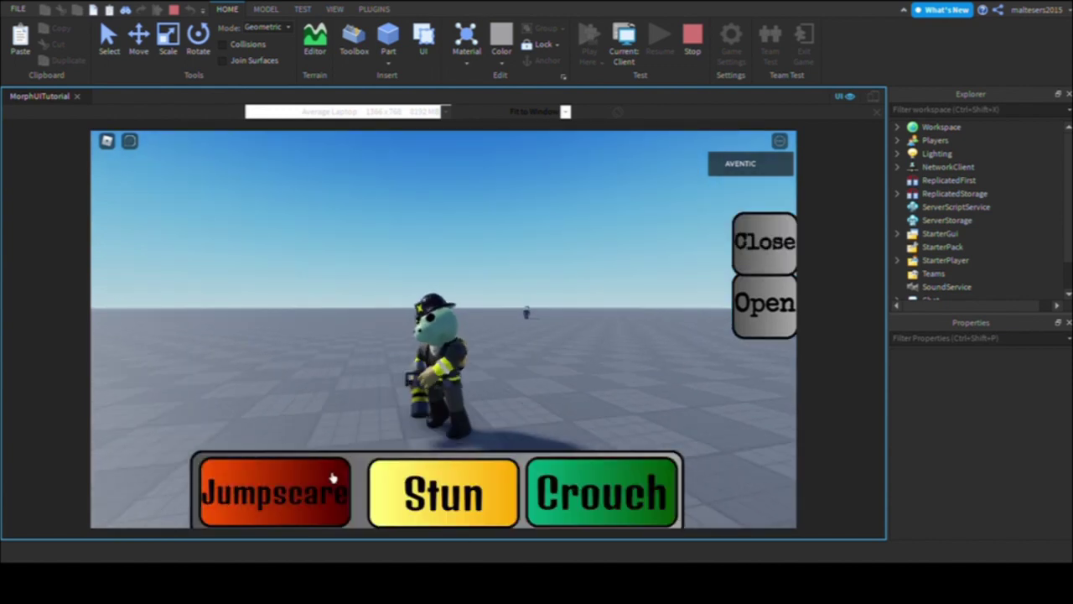
pyautogui.click(333, 477)
pyautogui.moveTo(360, 430); pyautogui.dragTo(360, 430, button='right')
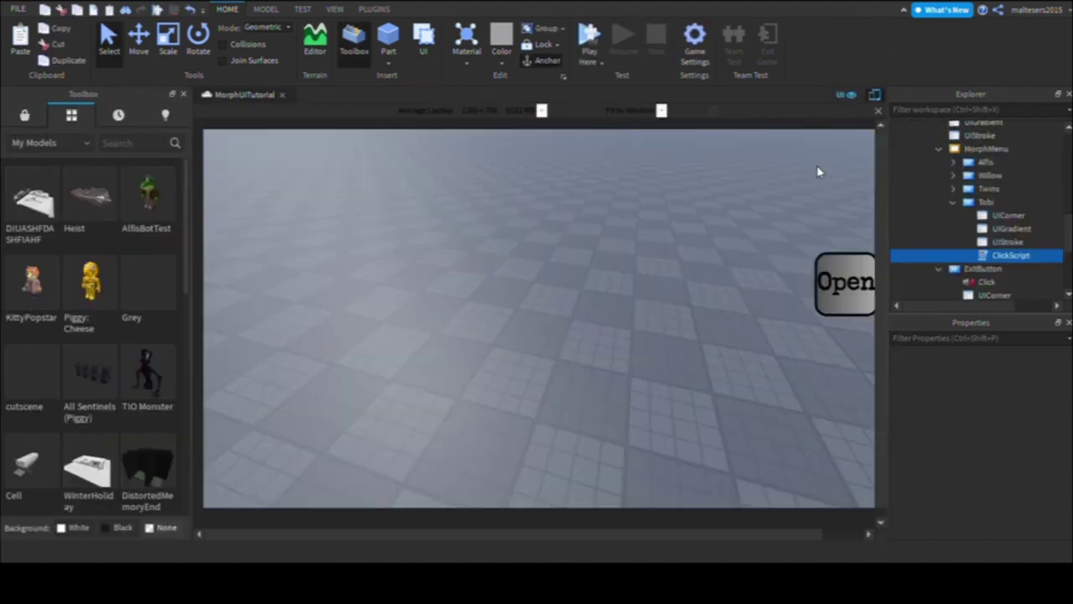
# Step: Collapse the Tobi button, MorphMenu, ExitButton and Willow model branches in the Explorer
pyautogui.moveTo(794, 298); pyautogui.dragTo(767, 315, button='right')
pyautogui.scroll(4, 790, 302)
pyautogui.scroll(-1, 791, 302)
pyautogui.press('s')
pyautogui.press('d')
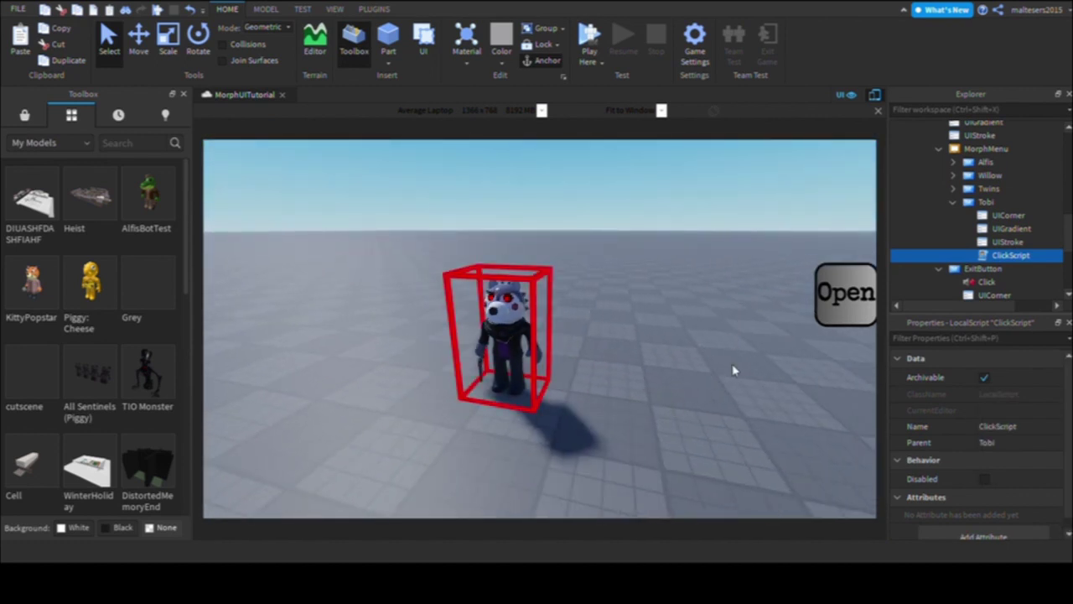
pyautogui.click(953, 202)
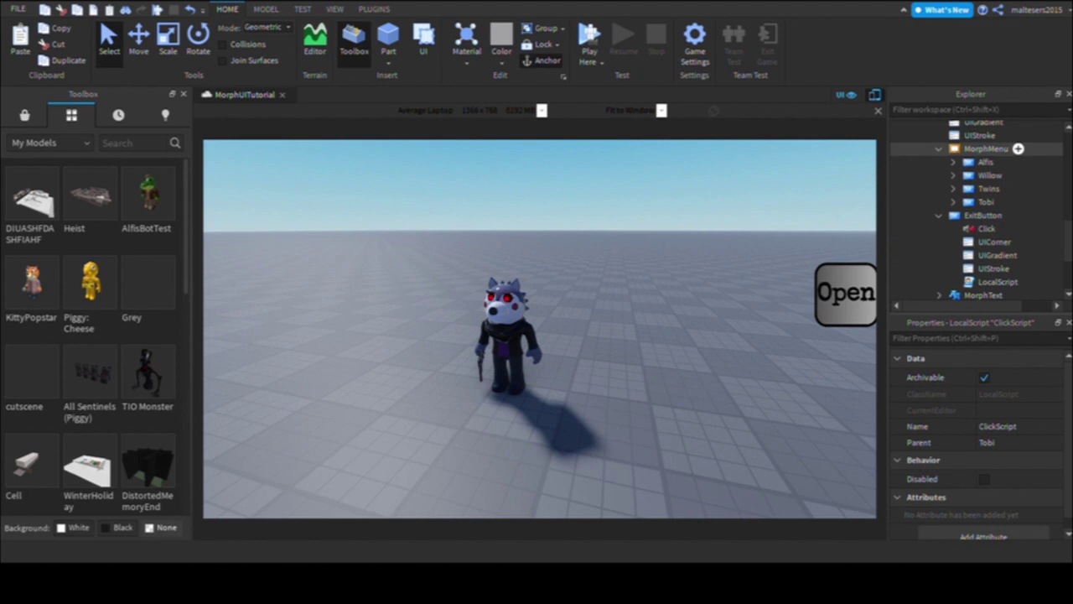
pyautogui.click(938, 149)
pyautogui.click(938, 162)
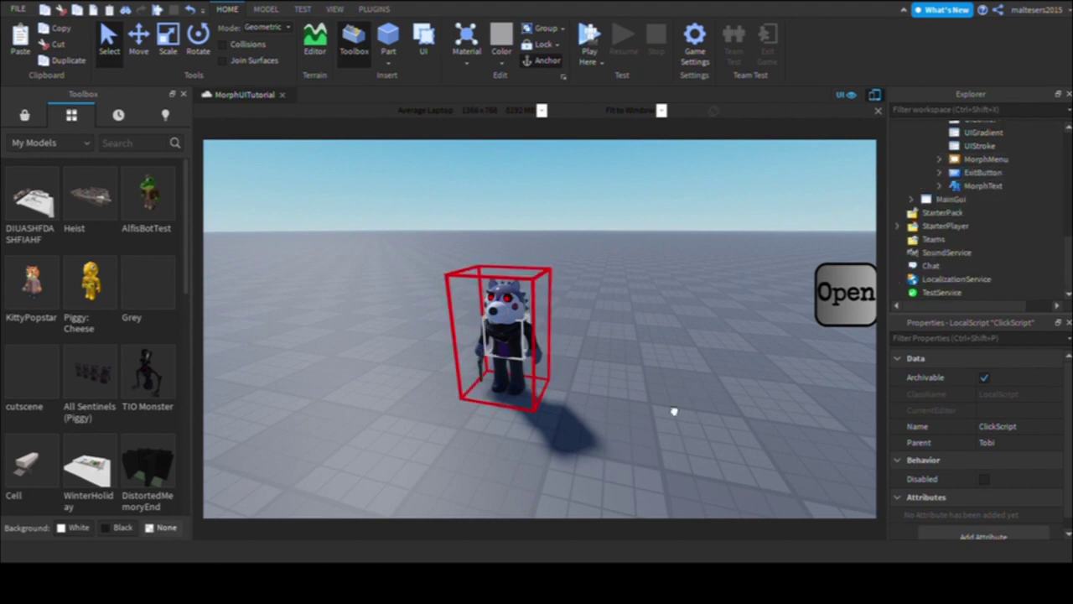
pyautogui.click(910, 127)
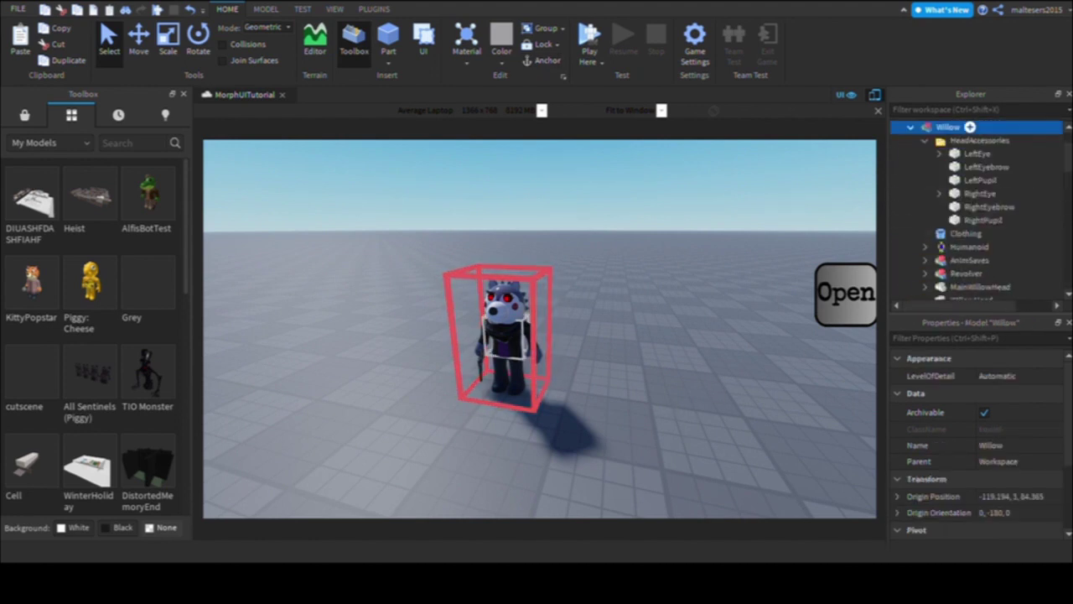
pyautogui.click(924, 141)
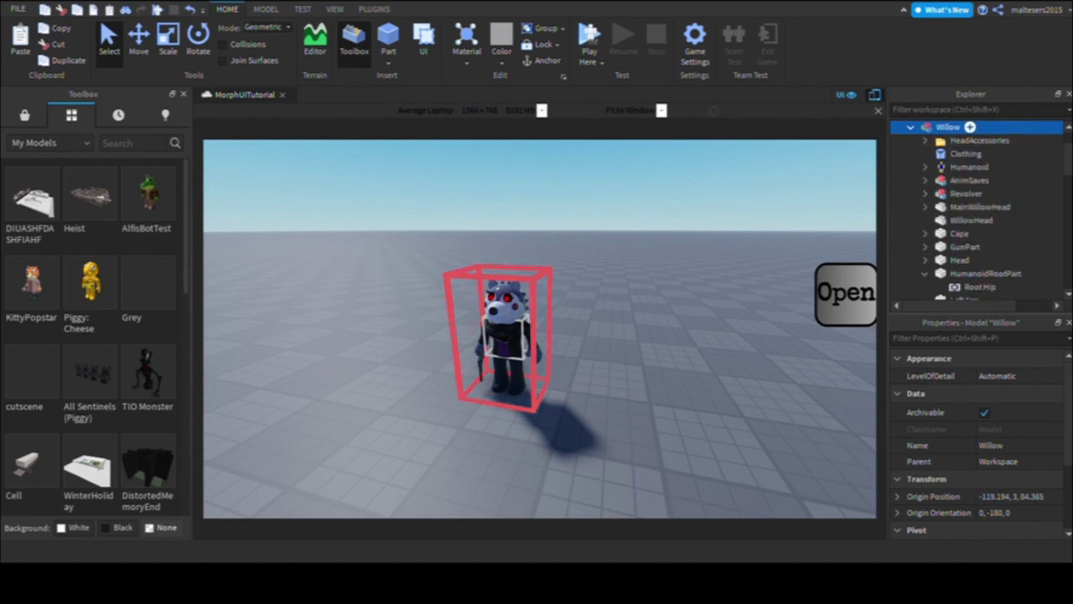
pyautogui.click(910, 126)
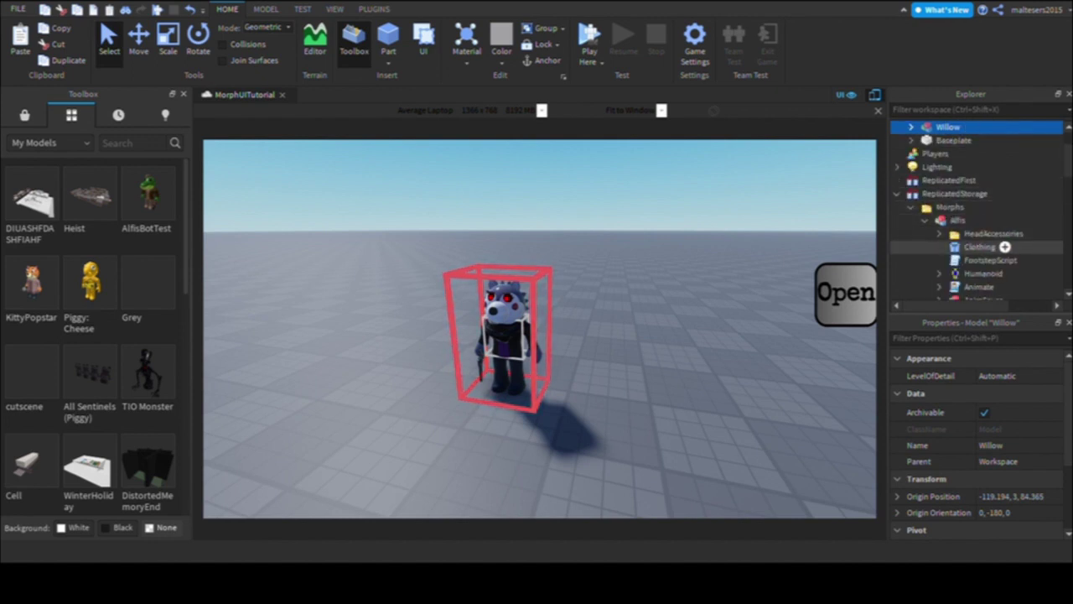
# Step: Copy FootstepScript, Animate, Stun and Swing from the Alfis morph into the Willow model in Workspace
pyautogui.click(1003, 285)
pyautogui.keyDown('ctrl'); pyautogui.click(1022, 259); pyautogui.keyUp('ctrl')
pyautogui.scroll(-3, 1001, 252)
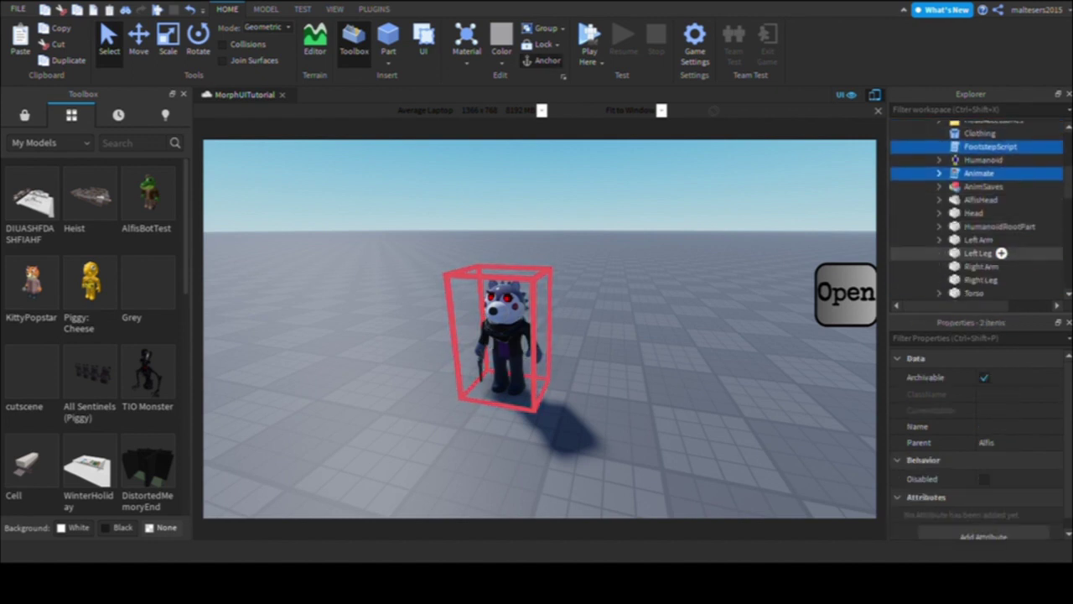
pyautogui.scroll(-5, 1001, 253)
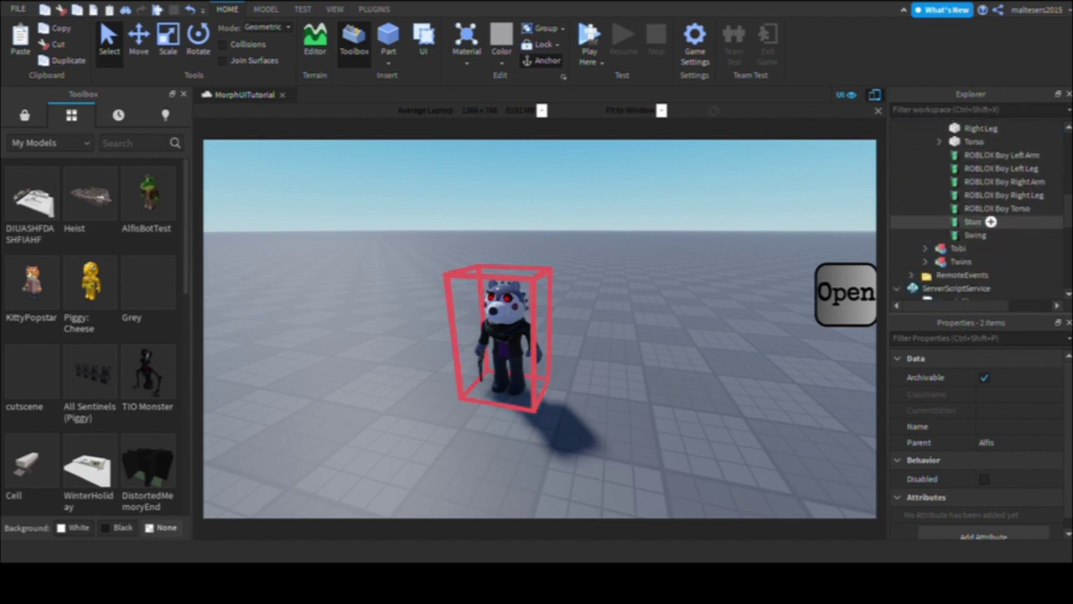
pyautogui.click(990, 221)
pyautogui.click(506, 331)
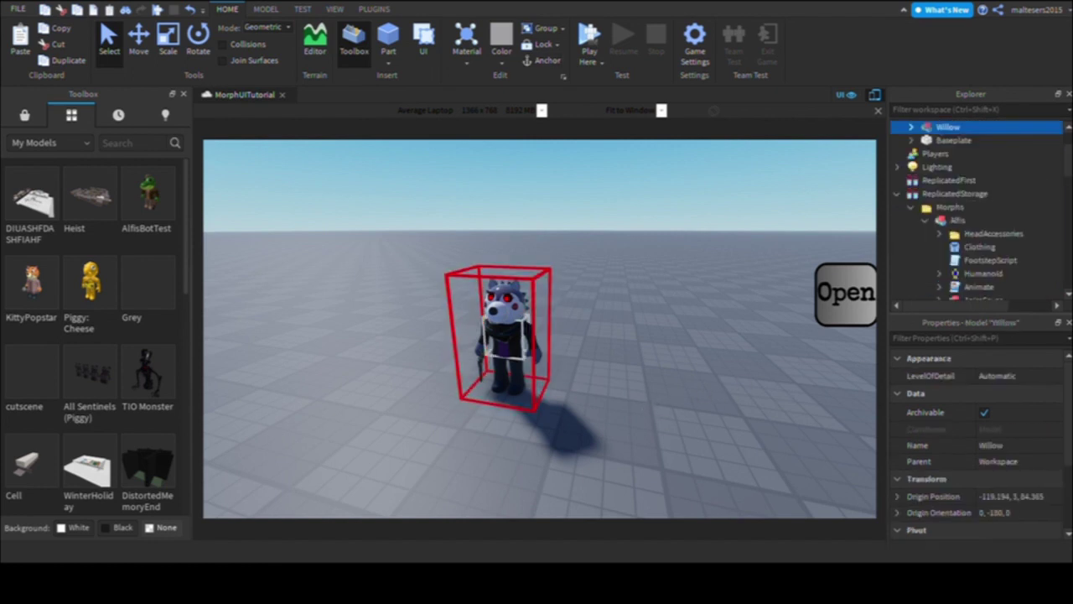
pyautogui.hotkey('ctrl', 'shift', 'v')
pyautogui.scroll(-2, 989, 208)
pyautogui.scroll(5, 990, 207)
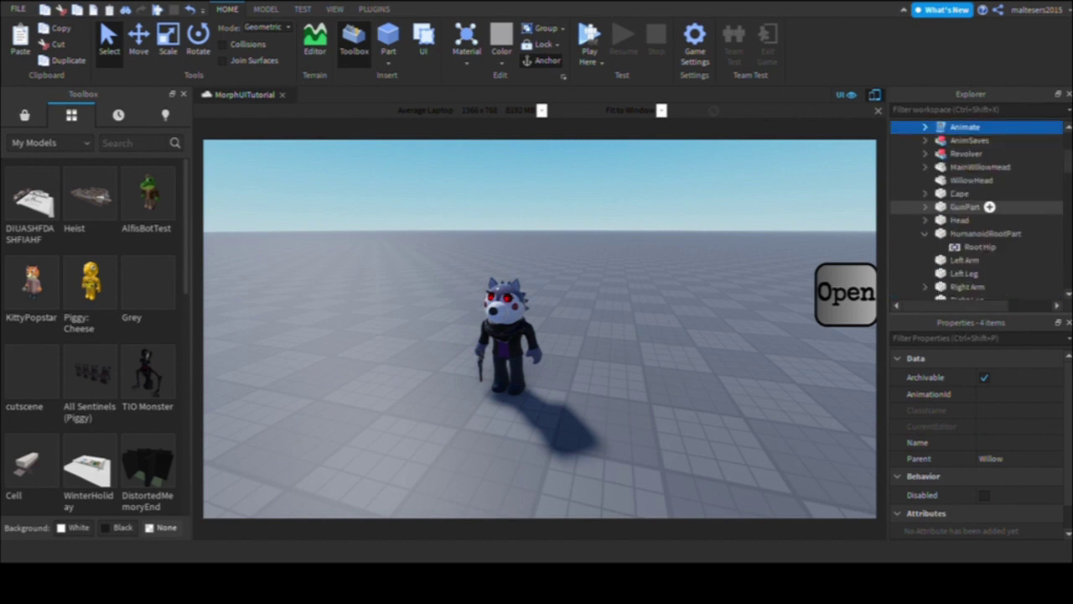
pyautogui.scroll(2, 990, 202)
pyautogui.scroll(2, 995, 190)
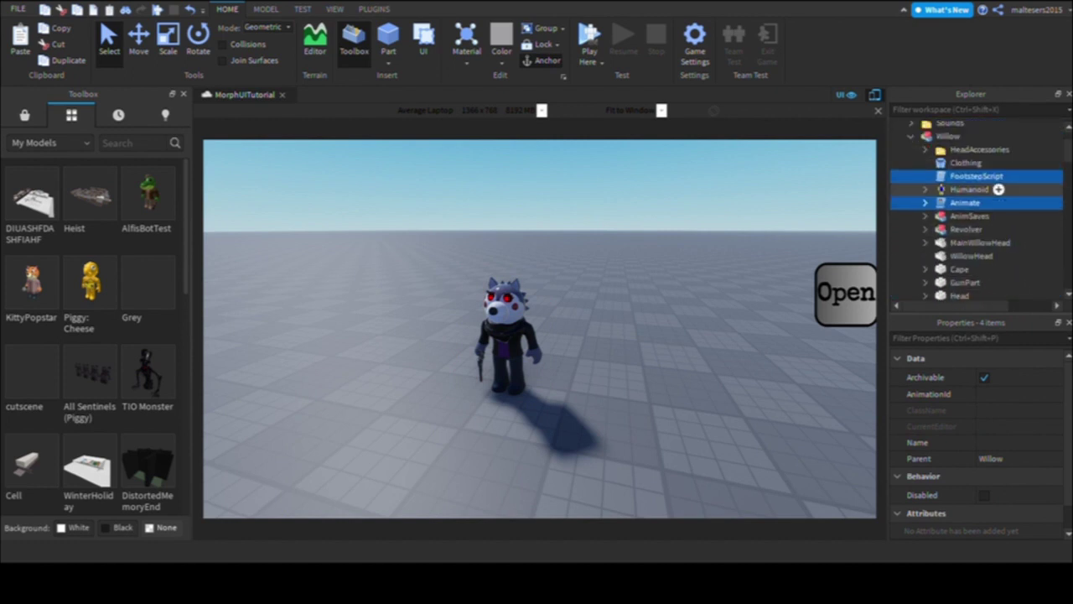
pyautogui.click(838, 352)
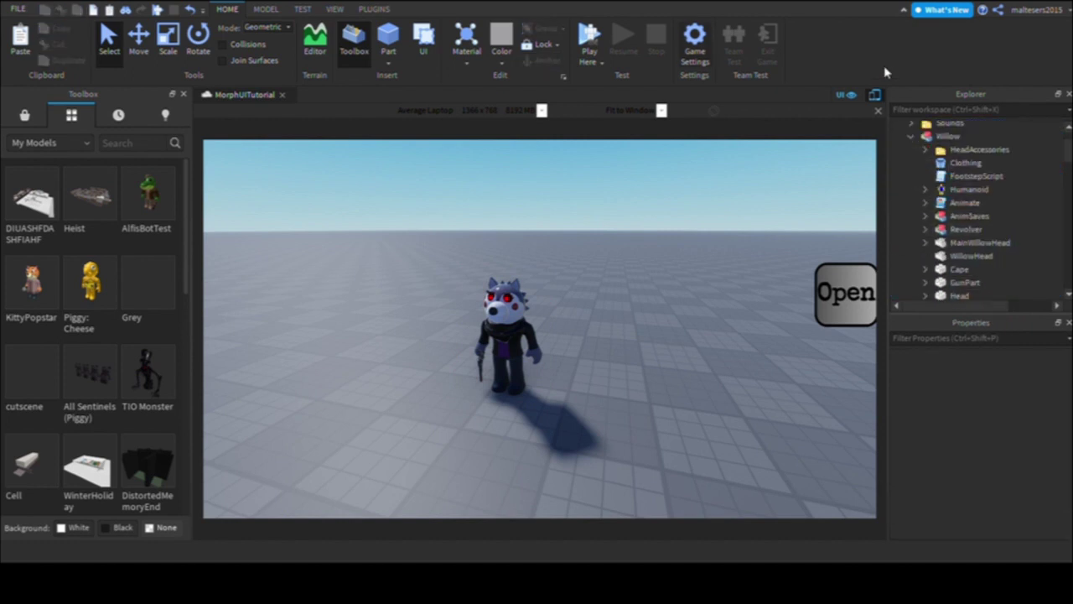
# Step: Open Willow's WillowWalk1 animation in the Animation Editor, preview it and save it
pyautogui.click(925, 215)
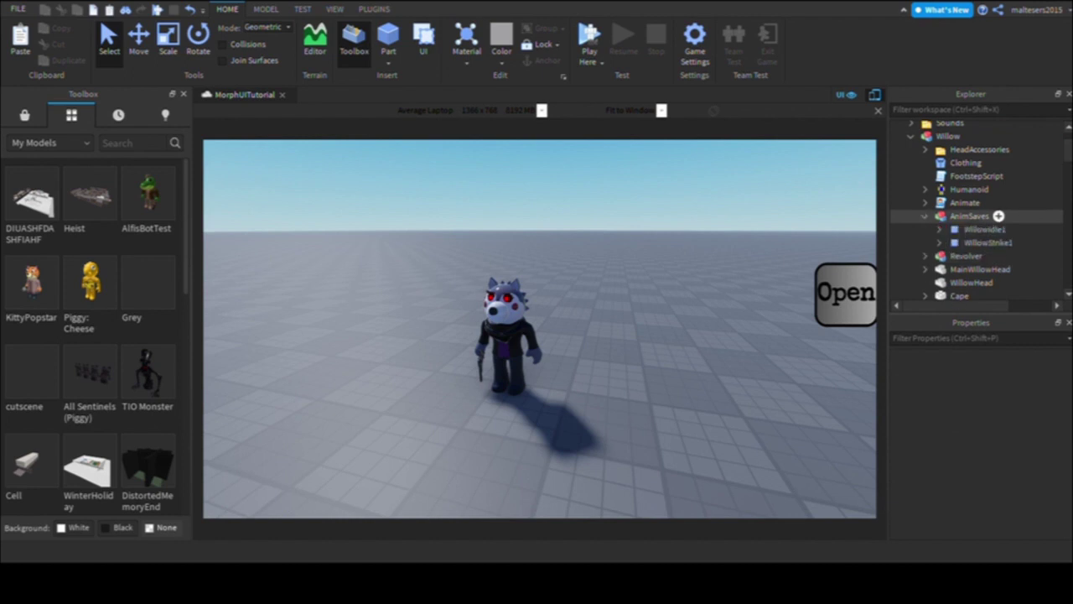
pyautogui.click(925, 215)
pyautogui.moveTo(826, 268); pyautogui.dragTo(826, 268, button='right')
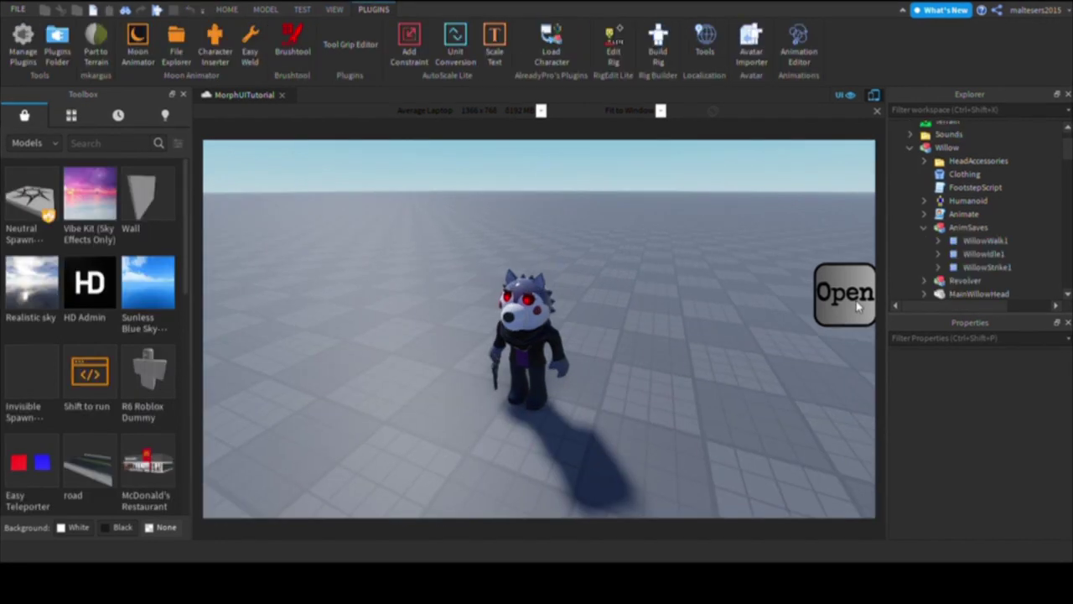
pyautogui.moveTo(859, 307); pyautogui.dragTo(856, 307, button='right')
pyautogui.scroll(4, 856, 306)
pyautogui.scroll(-4, 856, 306)
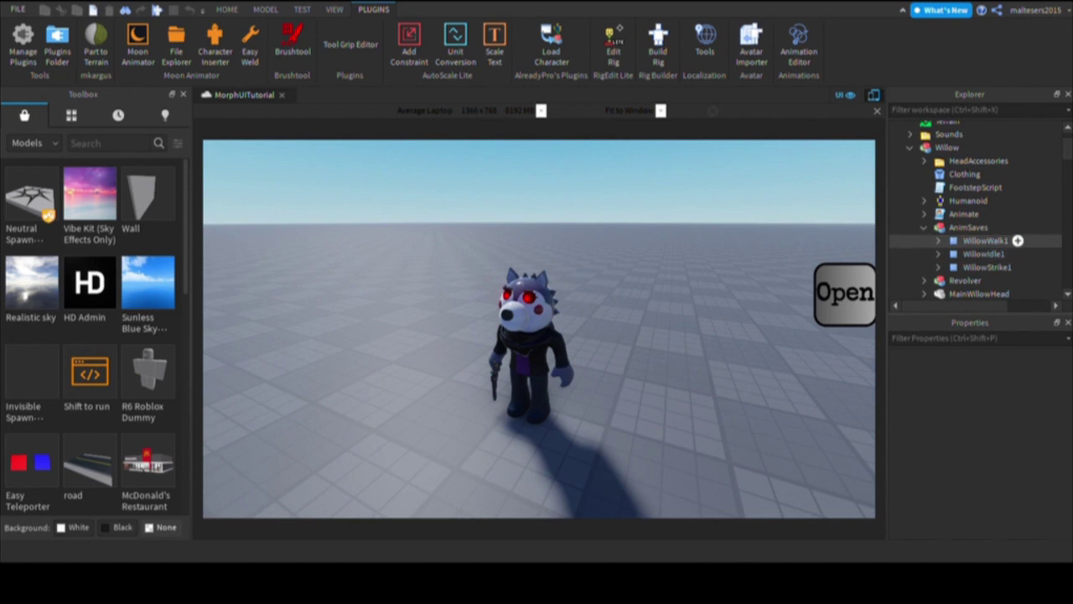
pyautogui.click(1015, 240)
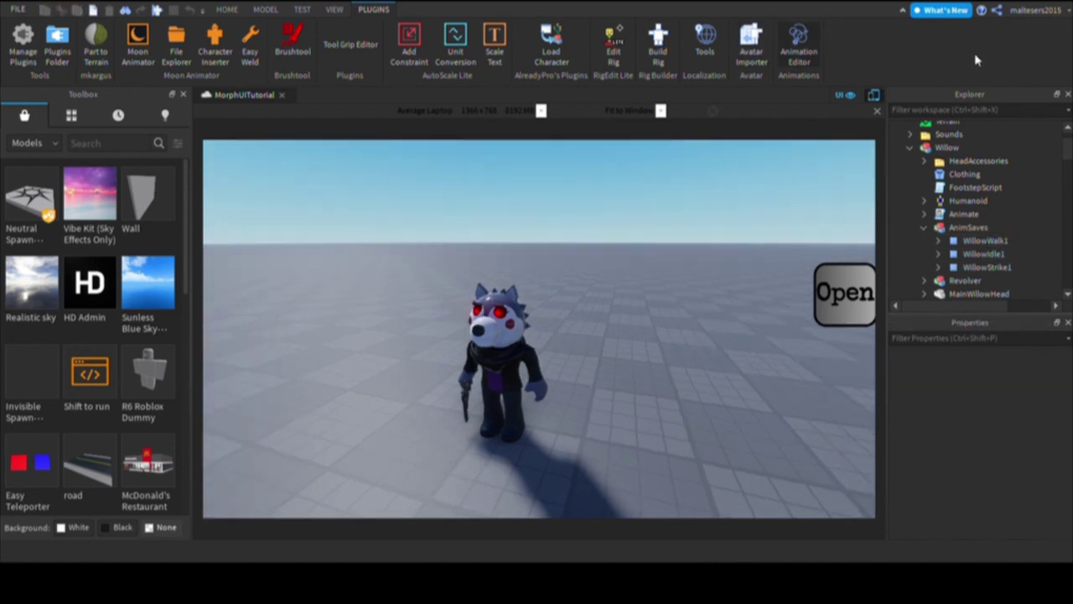
pyautogui.click(798, 42)
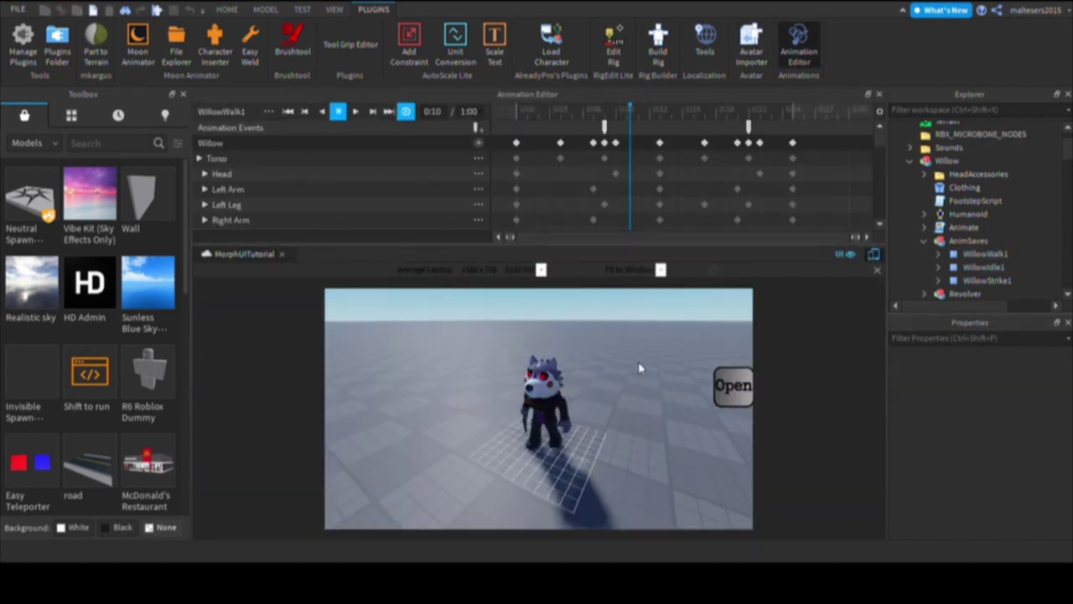
pyautogui.moveTo(772, 138); pyautogui.dragTo(500, 158)
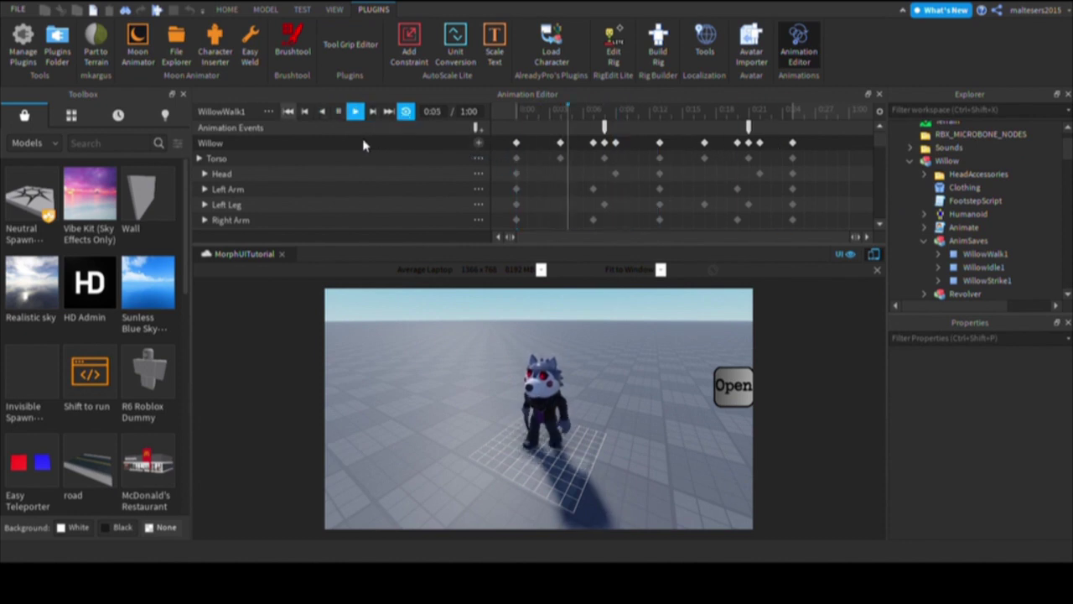
pyautogui.press('space')
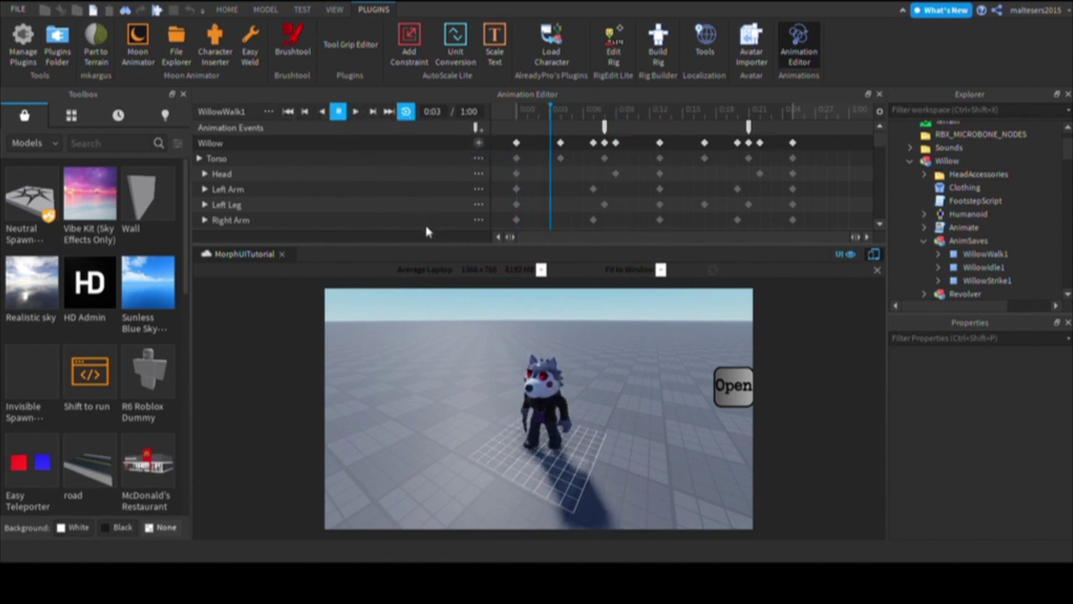
pyautogui.hotkey('ctrl', 's')
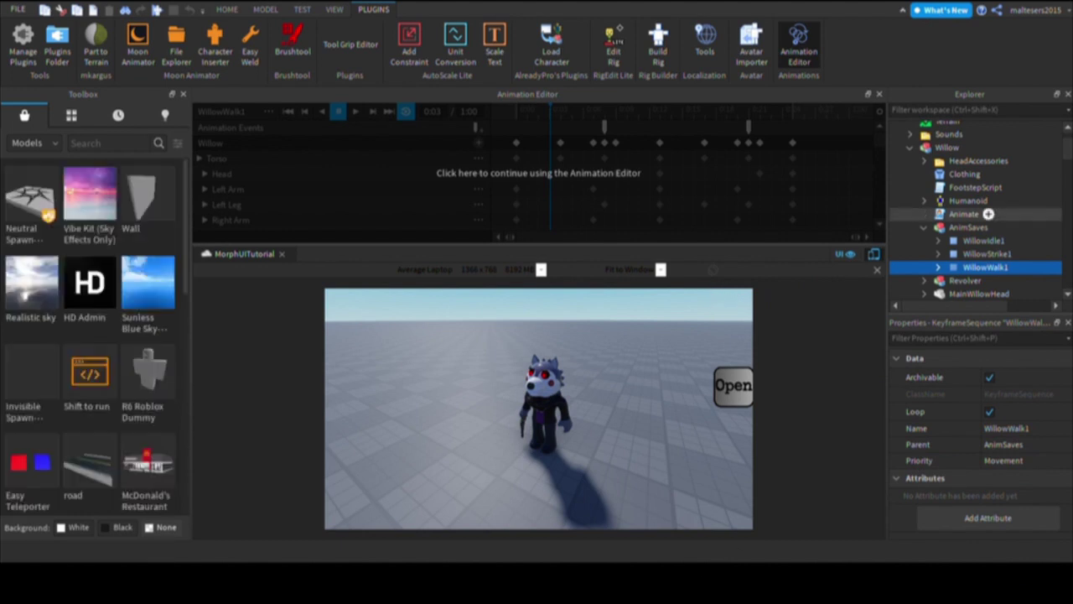
pyautogui.click(923, 214)
pyautogui.scroll(-2, 981, 251)
pyautogui.click(937, 206)
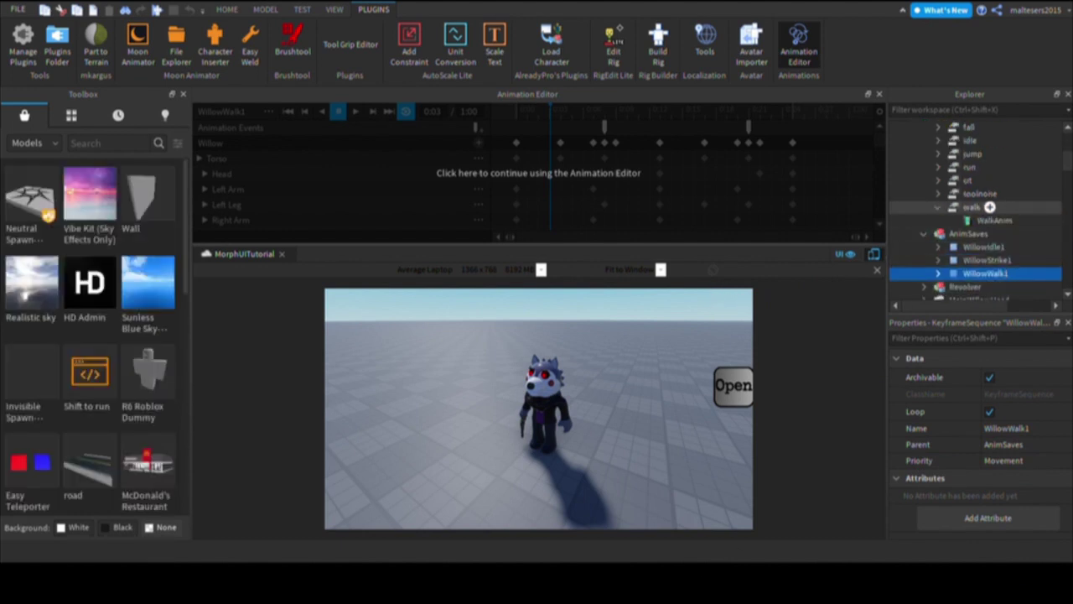
pyautogui.click(994, 220)
pyautogui.click(1024, 394)
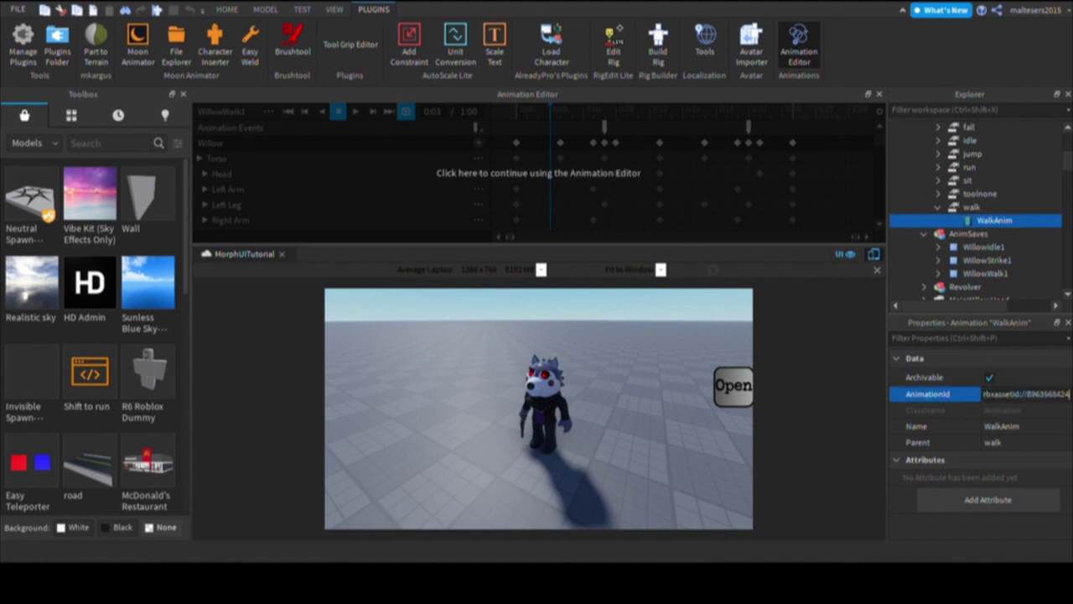
# Step: Load WillowIdle1 in the Animation Editor, save it and replace the AnimationId of Animation1 under idle in Willow's Animate script
pyautogui.click(605, 223)
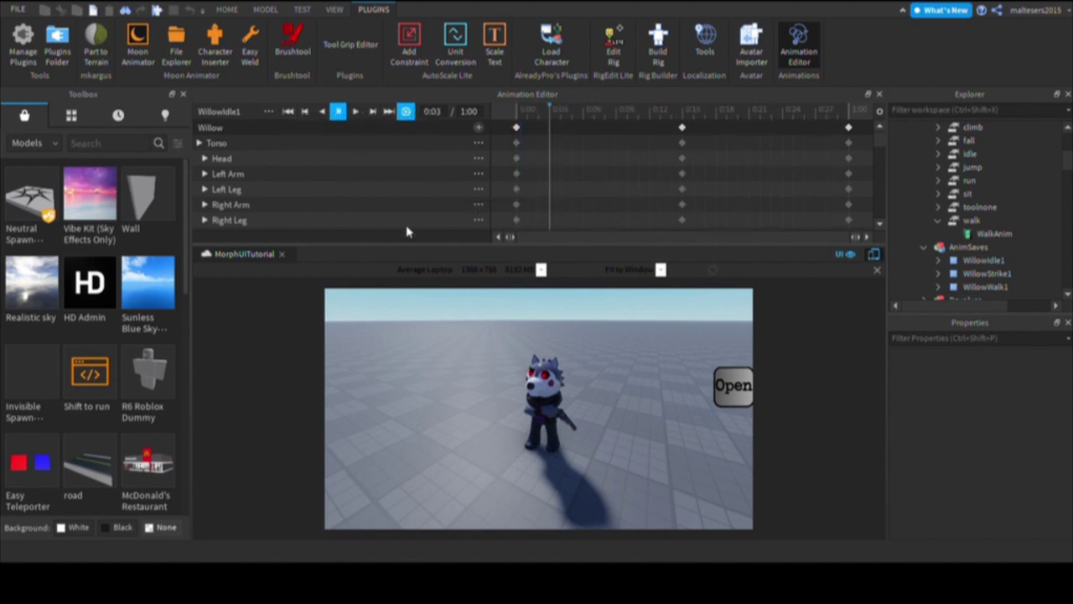
pyautogui.hotkey('ctrl', 's')
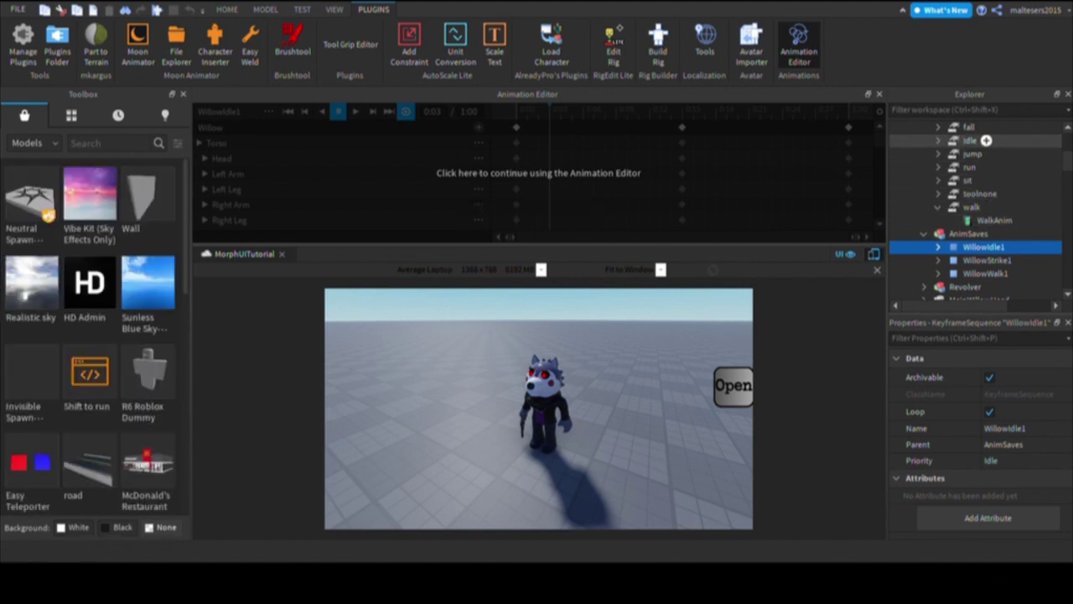
pyautogui.click(938, 141)
pyautogui.click(996, 155)
pyautogui.click(1024, 394)
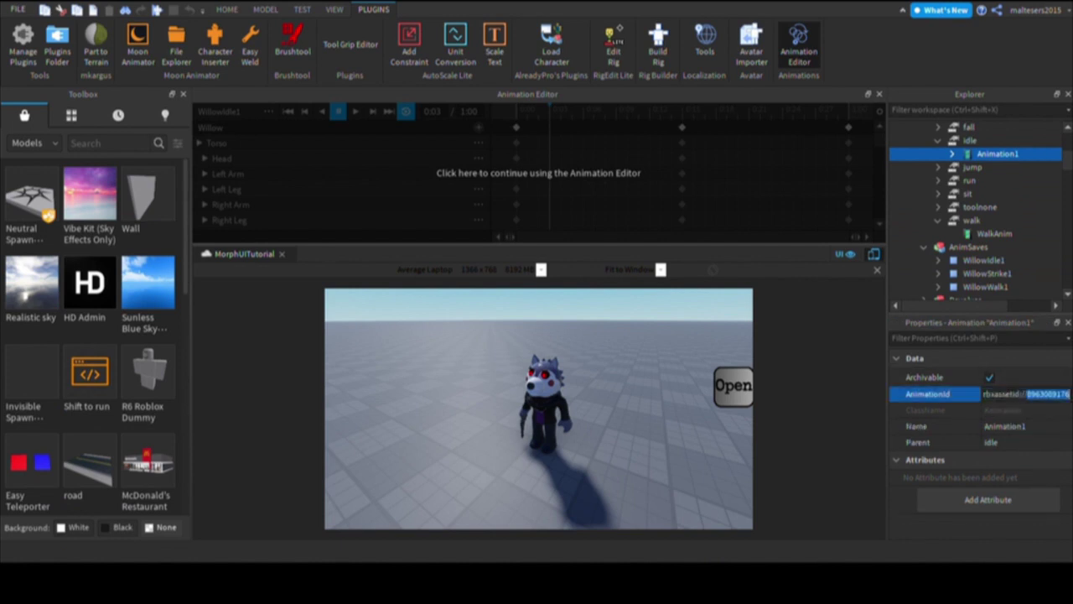
# Step: Load Willow's WillowStrike1 animation in the Animation Editor, preview it and save it
pyautogui.click(411, 204)
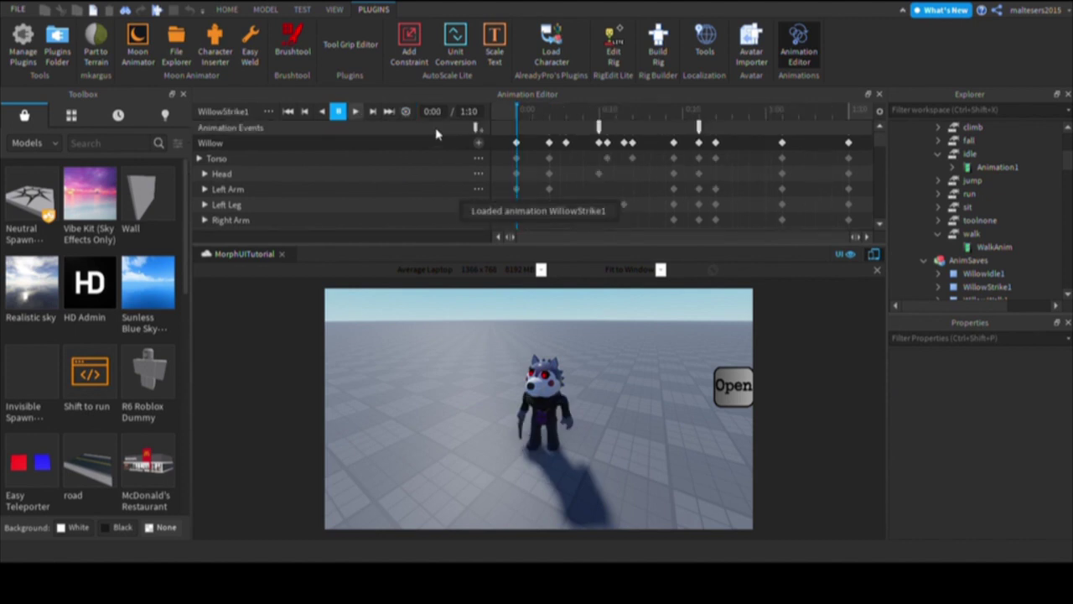
pyautogui.click(355, 111)
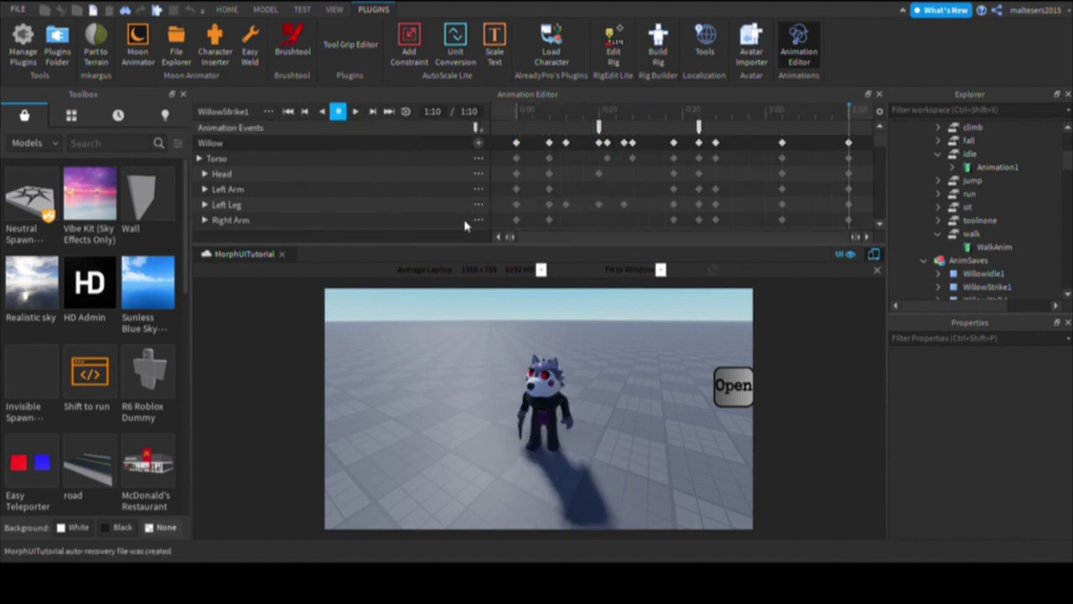
pyautogui.click(465, 222)
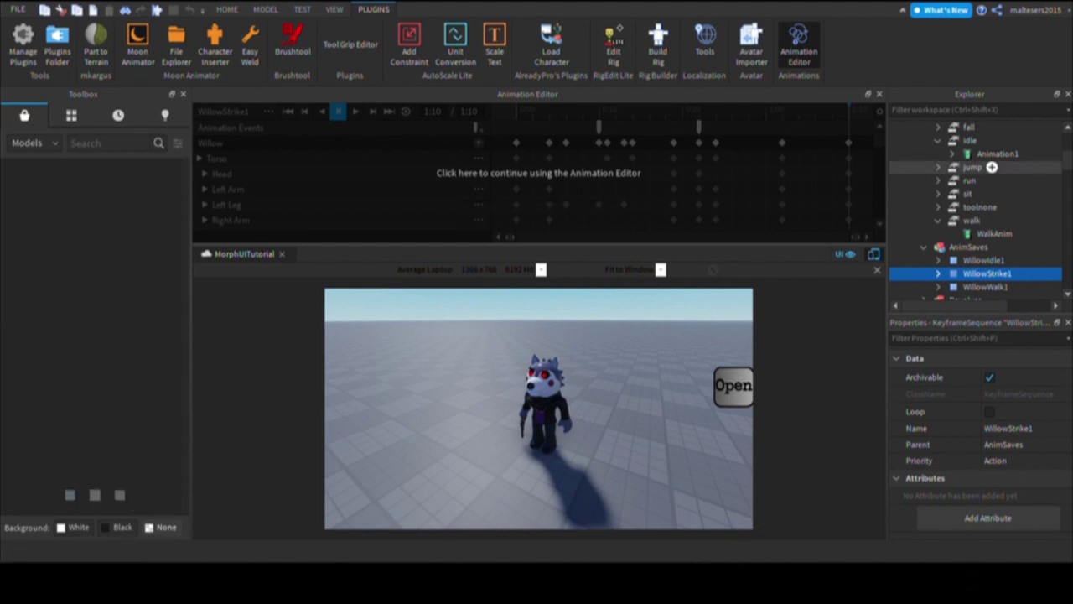
pyautogui.scroll(-4, 998, 243)
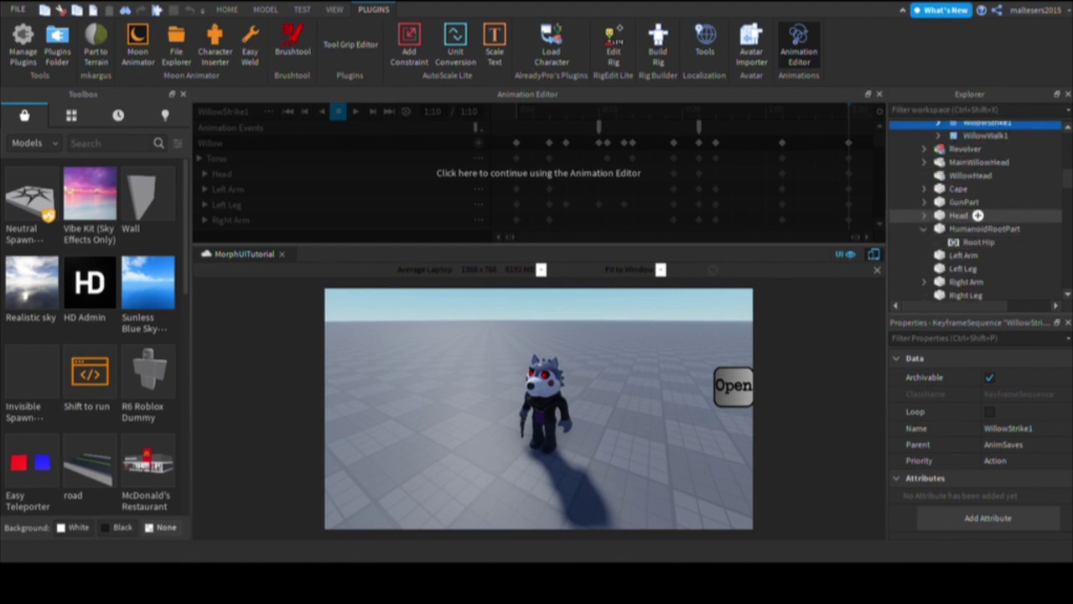
pyautogui.click(988, 202)
pyautogui.scroll(5, 1015, 183)
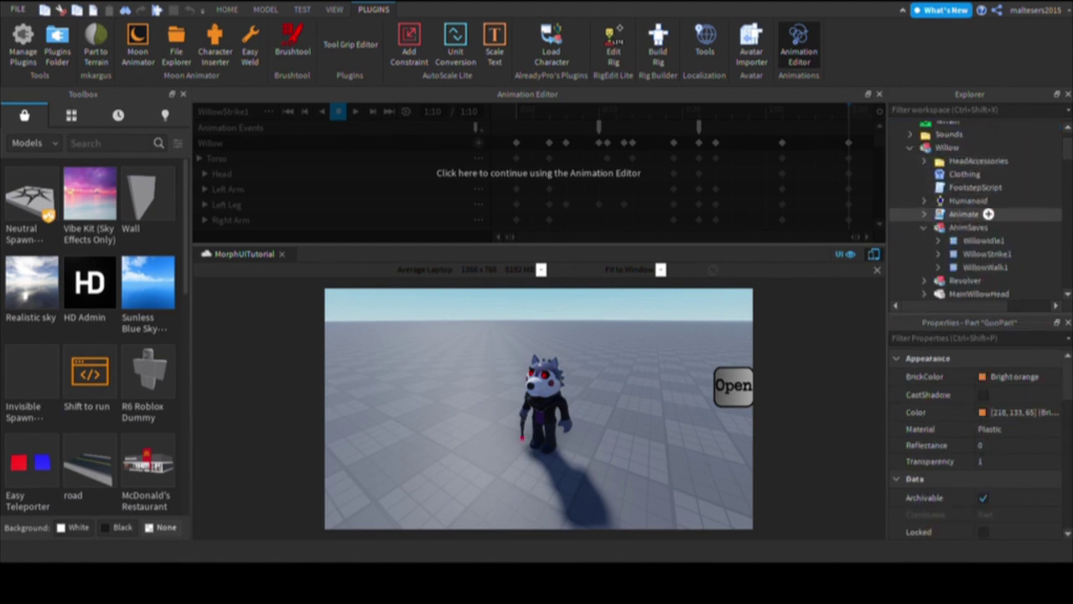
pyautogui.scroll(-3, 977, 226)
pyautogui.click(960, 268)
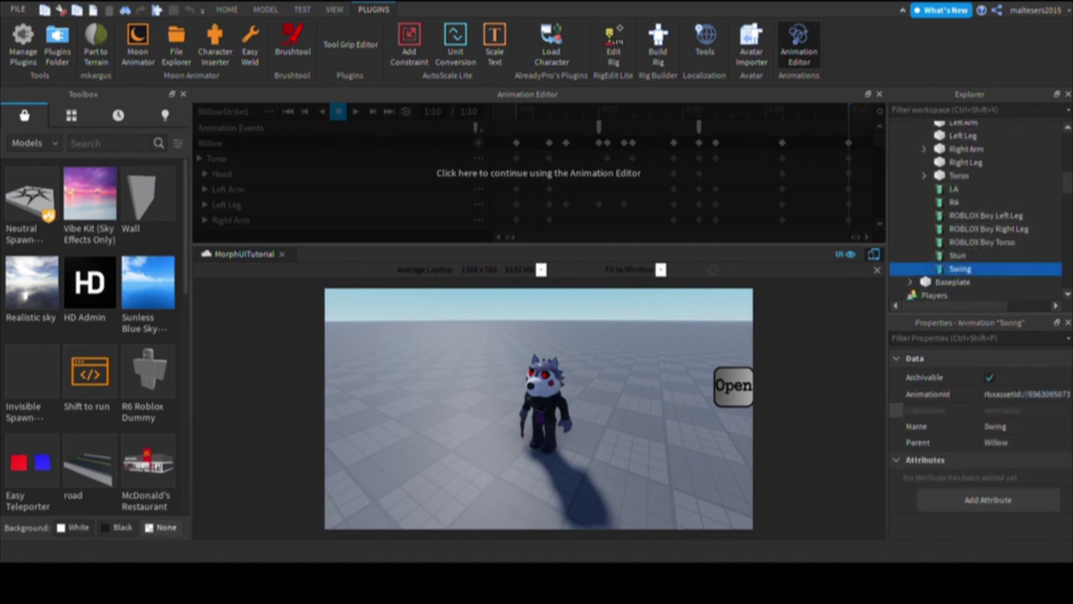
pyautogui.click(1023, 394)
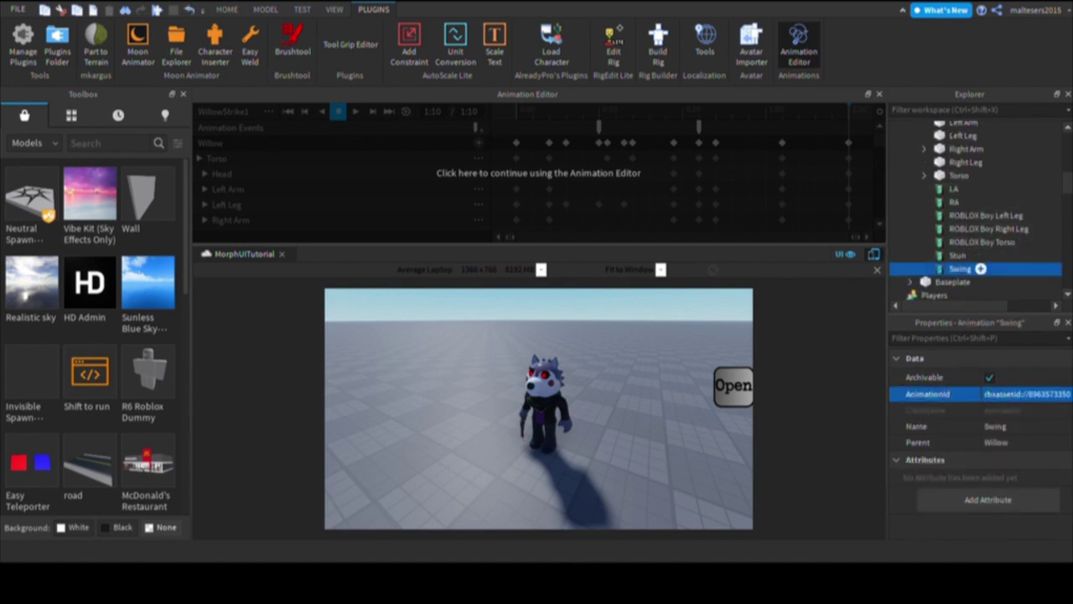
# Step: Show the properties of Willow's Stun animation and close the Animation Editor
pyautogui.click(959, 255)
pyautogui.click(878, 94)
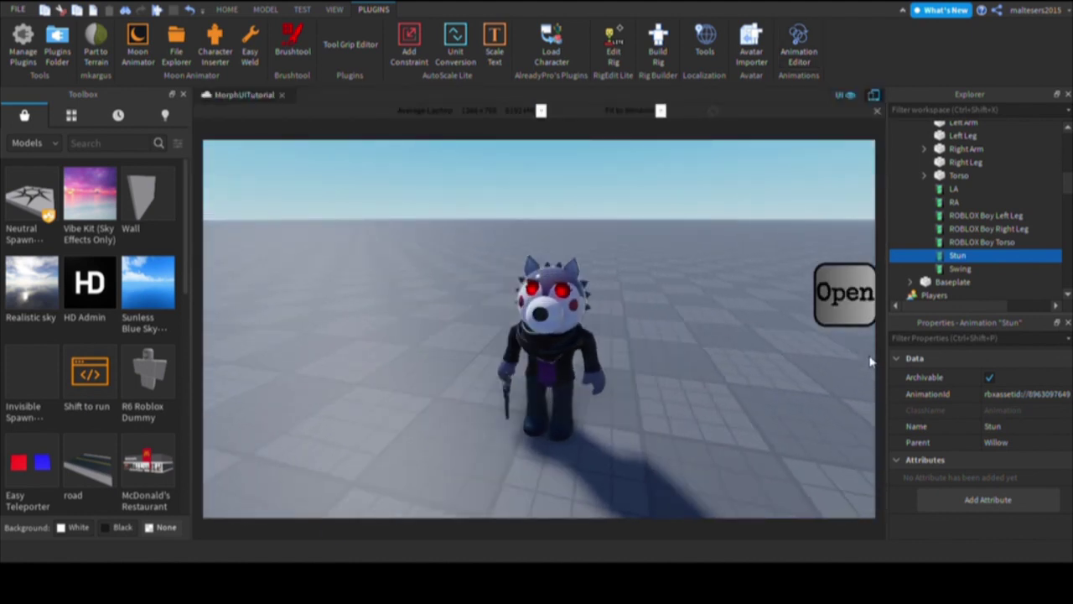
pyautogui.click(869, 358)
# Step: Enable the Embers particle emitter and the Flash light in Willow's GunPart and view the effect at the revolver's muzzle
pyautogui.scroll(3, 985, 183)
pyautogui.click(924, 182)
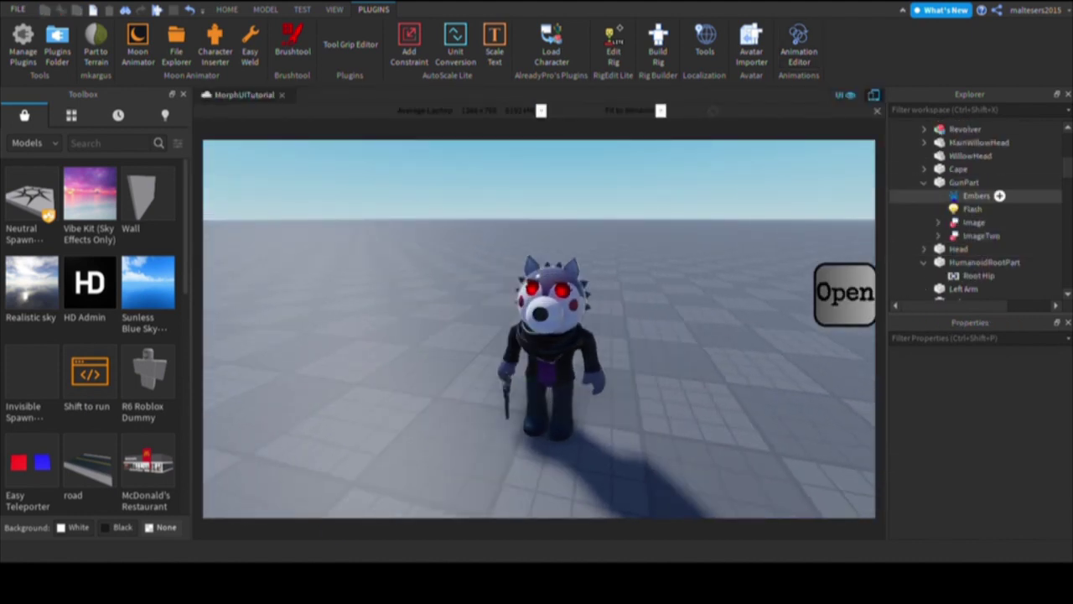
pyautogui.click(976, 196)
pyautogui.keyDown('ctrl'); pyautogui.click(972, 209); pyautogui.keyUp('ctrl')
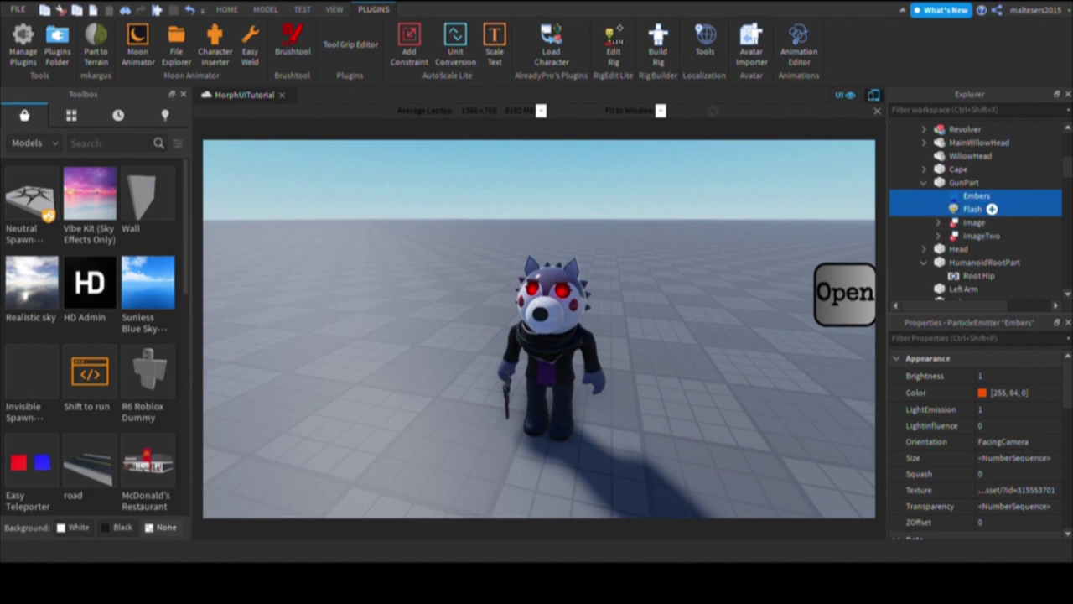
pyautogui.click(920, 445)
pyautogui.scroll(-8, 931, 407)
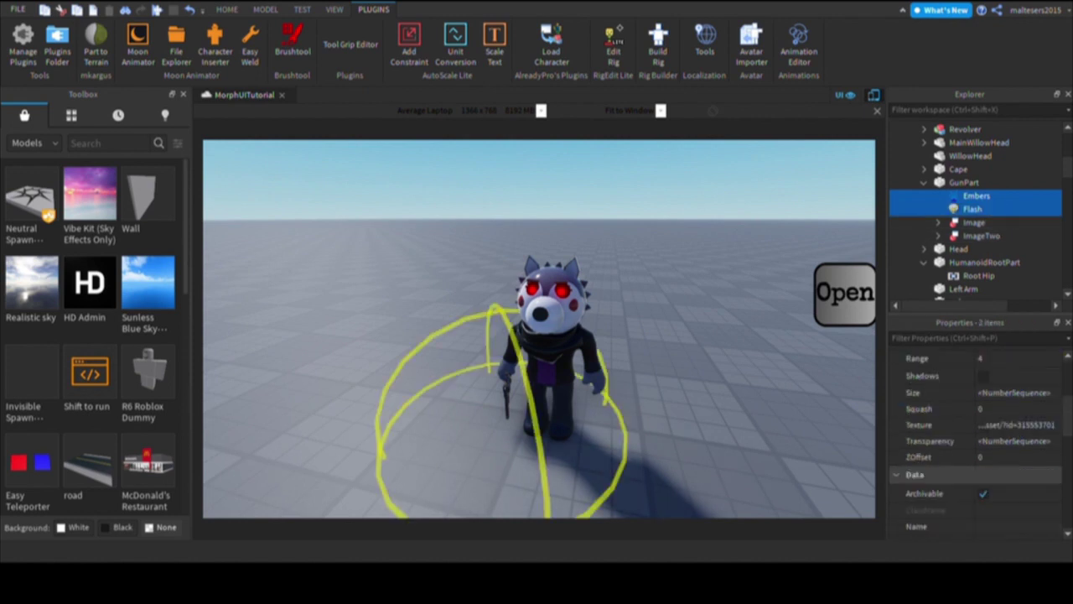
pyautogui.scroll(1, 939, 408)
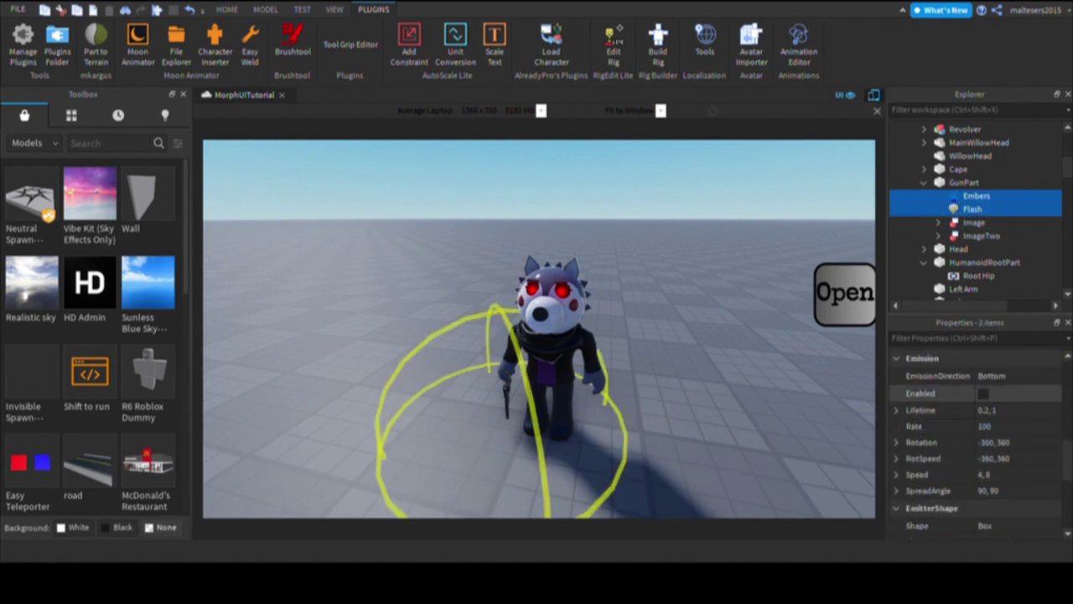
pyautogui.click(984, 392)
pyautogui.click(754, 392)
pyautogui.moveTo(753, 392); pyautogui.dragTo(755, 404, button='right')
pyautogui.scroll(5, 762, 400)
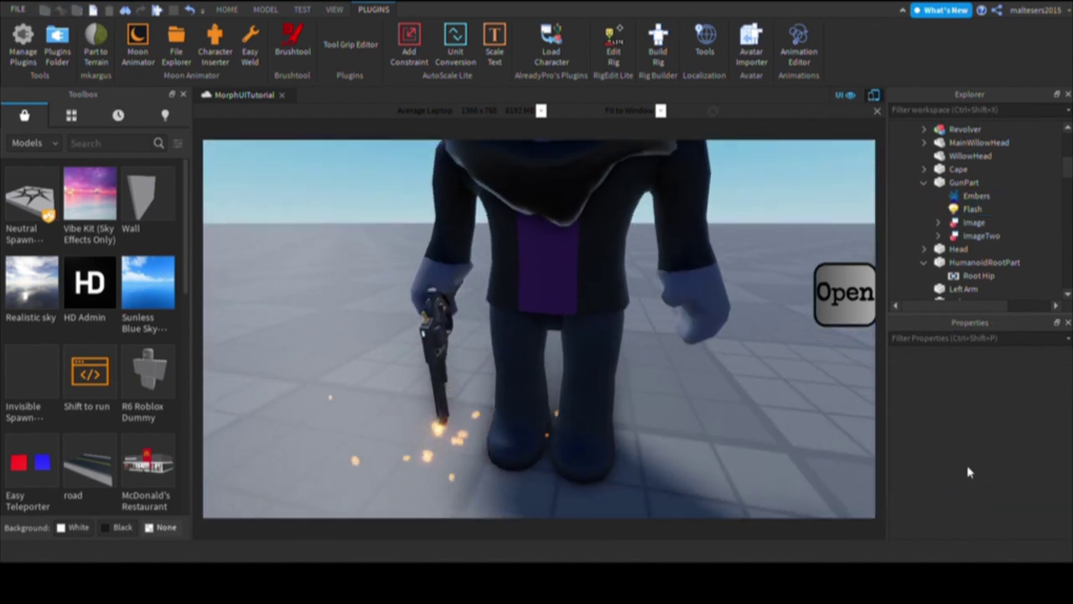
# Step: Enable GunPart's Image and ImageTwo billboards to preview the muzzle flash, and disable them again
pyautogui.click(983, 235)
pyautogui.keyDown('ctrl'); pyautogui.click(972, 223); pyautogui.keyUp('ctrl')
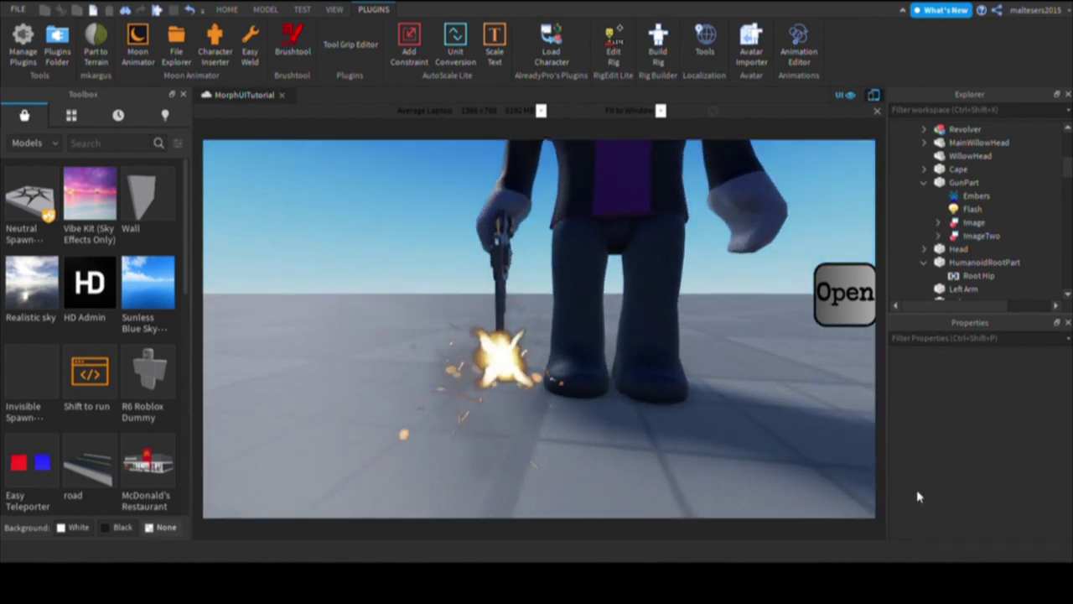
pyautogui.click(998, 236)
pyautogui.keyDown('ctrl'); pyautogui.click(974, 222); pyautogui.keyUp('ctrl')
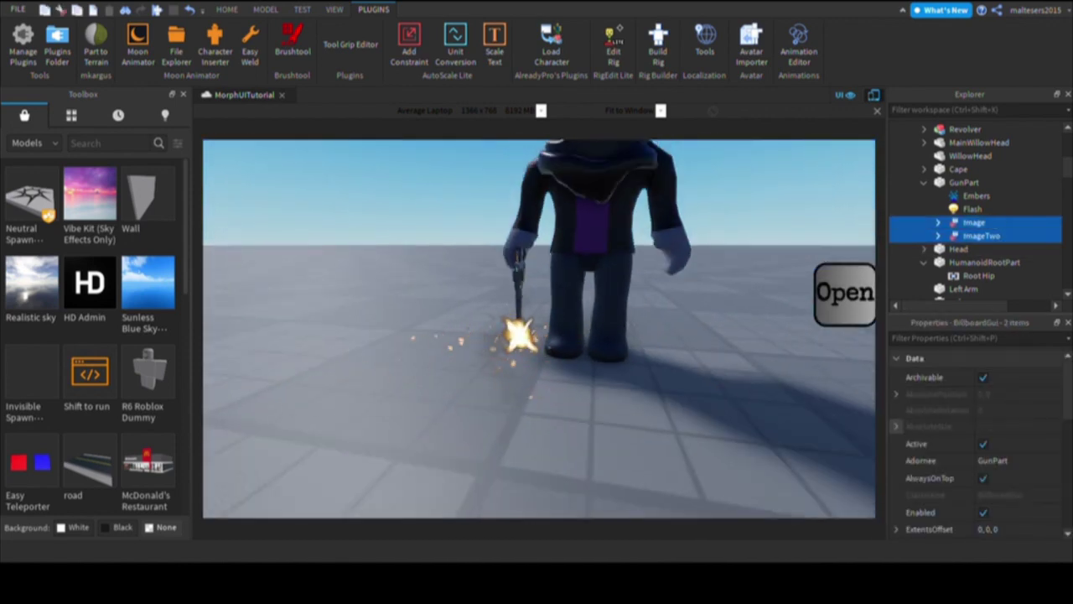
pyautogui.click(983, 511)
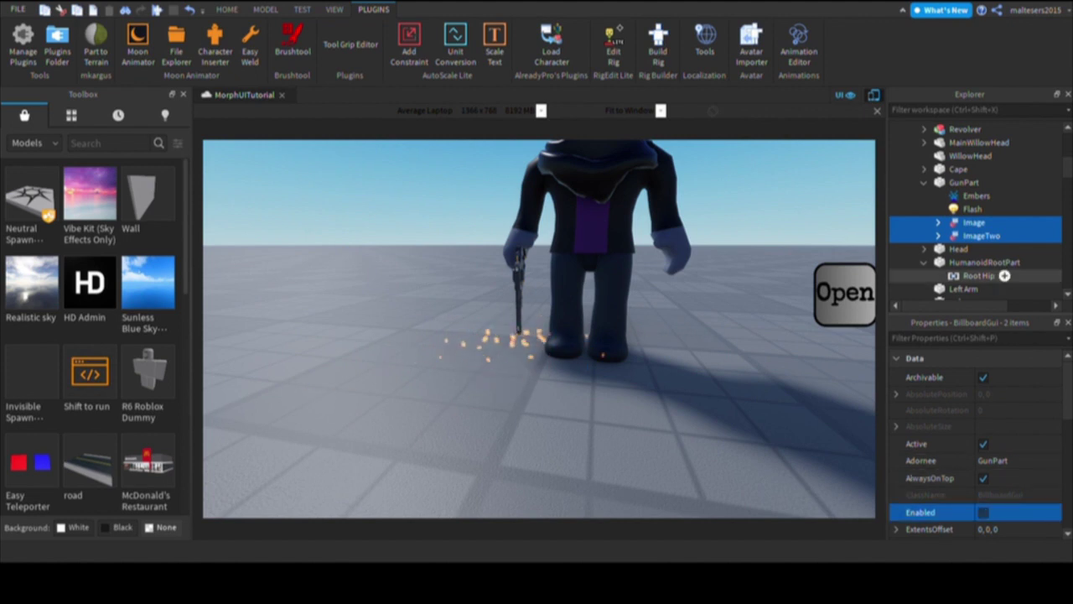
# Step: Disable the Flash light and the Embers particle emitter in Willow's GunPart
pyautogui.click(975, 195)
pyautogui.keyDown('ctrl'); pyautogui.click(973, 209); pyautogui.keyUp('ctrl')
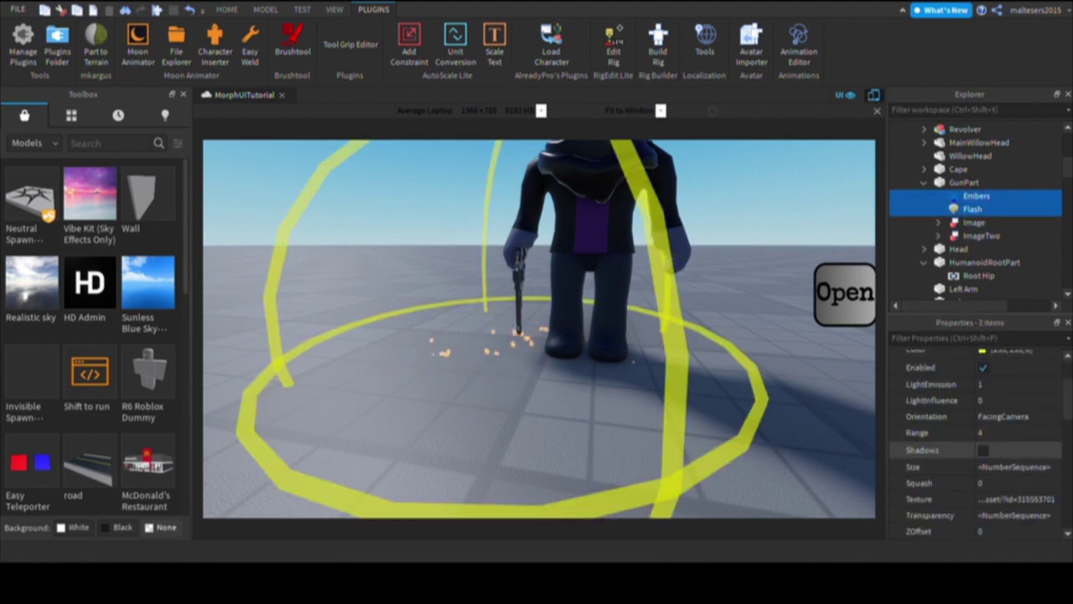
pyautogui.click(982, 367)
pyautogui.scroll(-3, 982, 416)
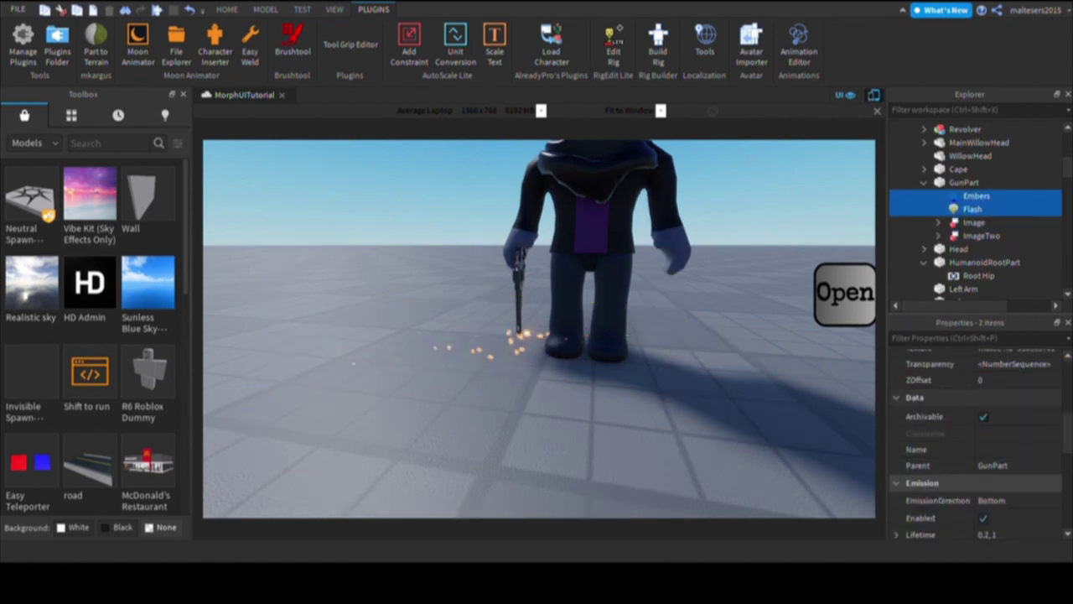
pyautogui.click(982, 517)
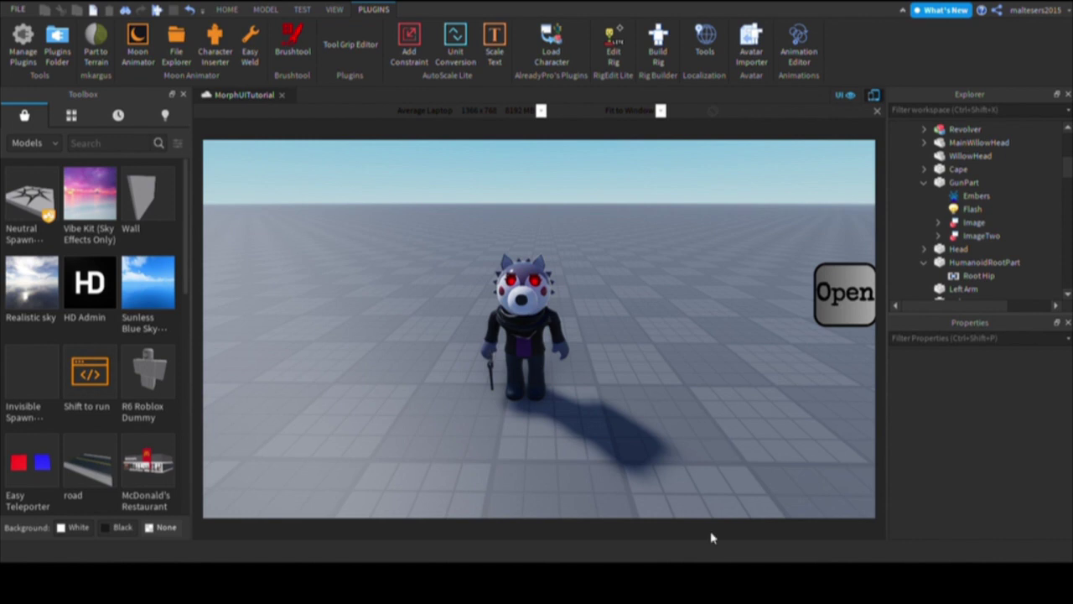
# Step: Examine the Willow model from different distances and look through its parts in the Explorer
pyautogui.moveTo(814, 421); pyautogui.dragTo(814, 422, button='right')
pyautogui.scroll(5, 815, 422)
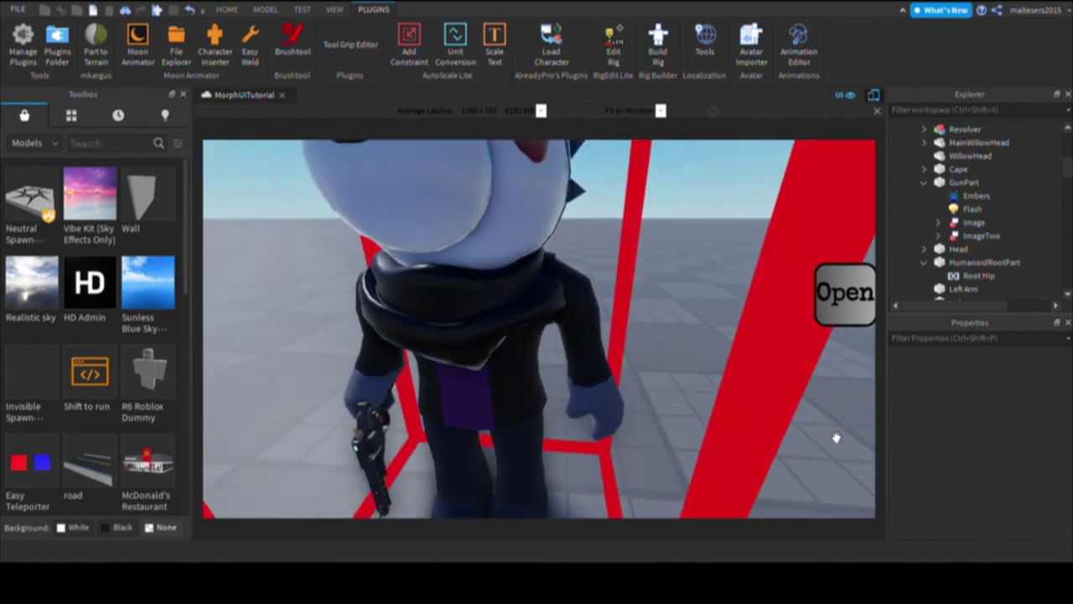
pyautogui.scroll(-5, 815, 422)
pyautogui.scroll(2, 814, 421)
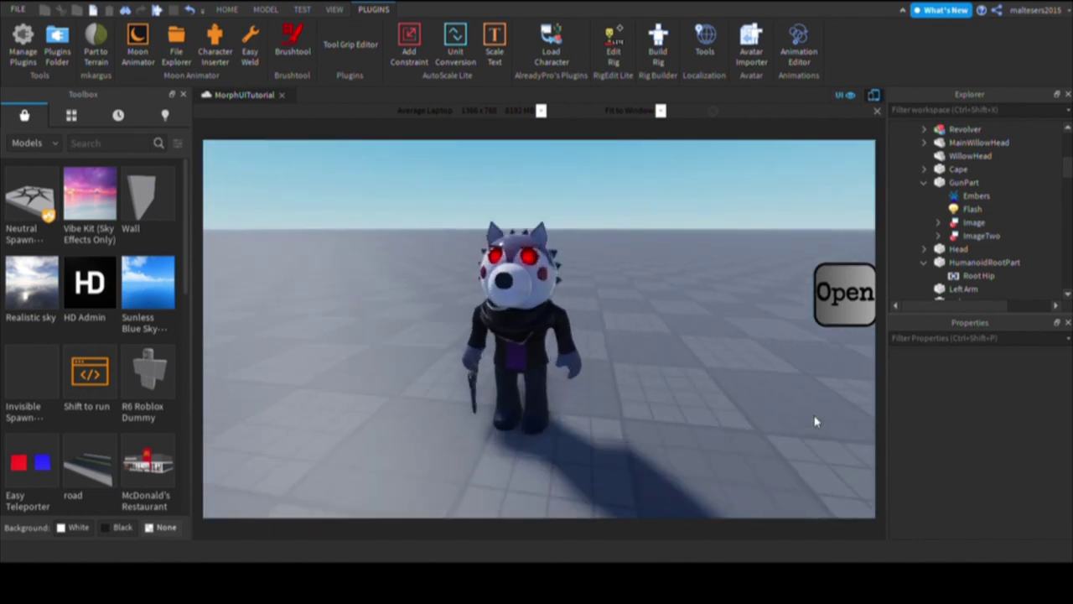
pyautogui.scroll(1, 814, 422)
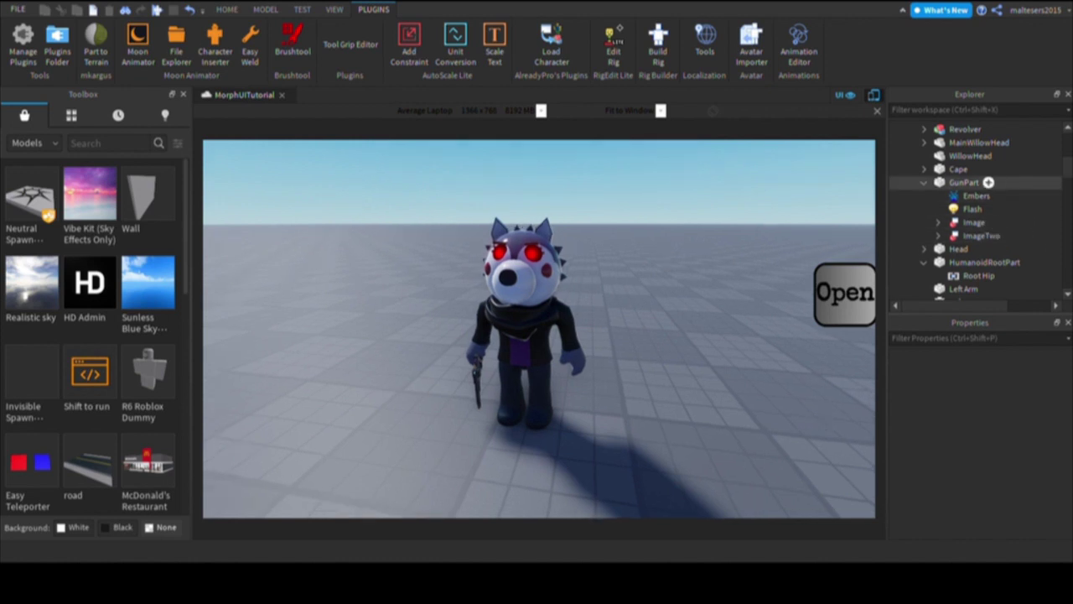
pyautogui.scroll(-4, 964, 213)
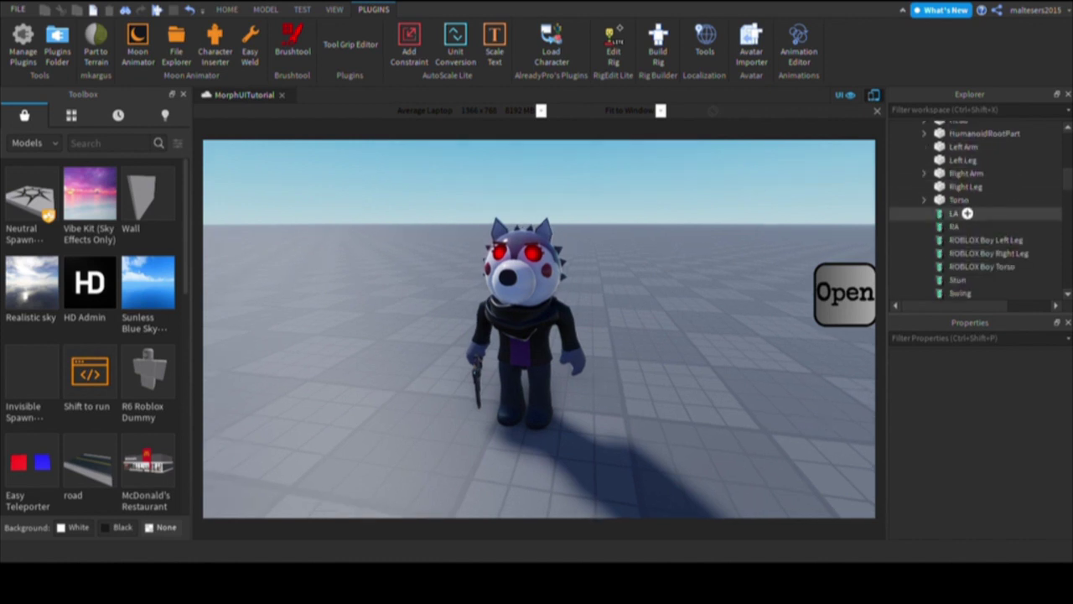
pyautogui.scroll(4, 966, 213)
pyautogui.moveTo(859, 274); pyautogui.dragTo(860, 284, button='right')
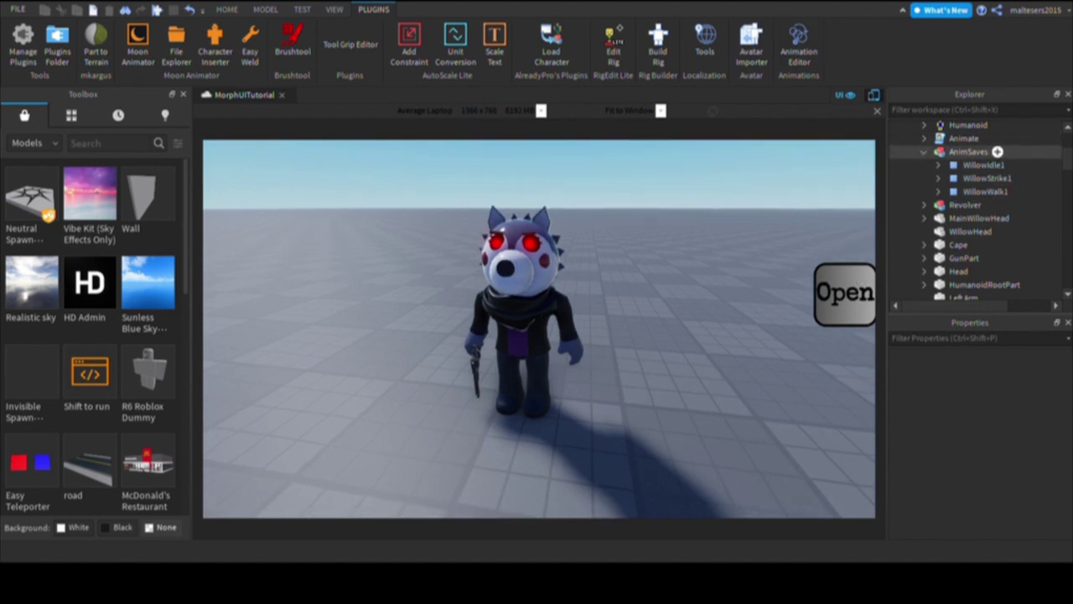
pyautogui.scroll(1, 973, 150)
pyautogui.scroll(-2, 977, 204)
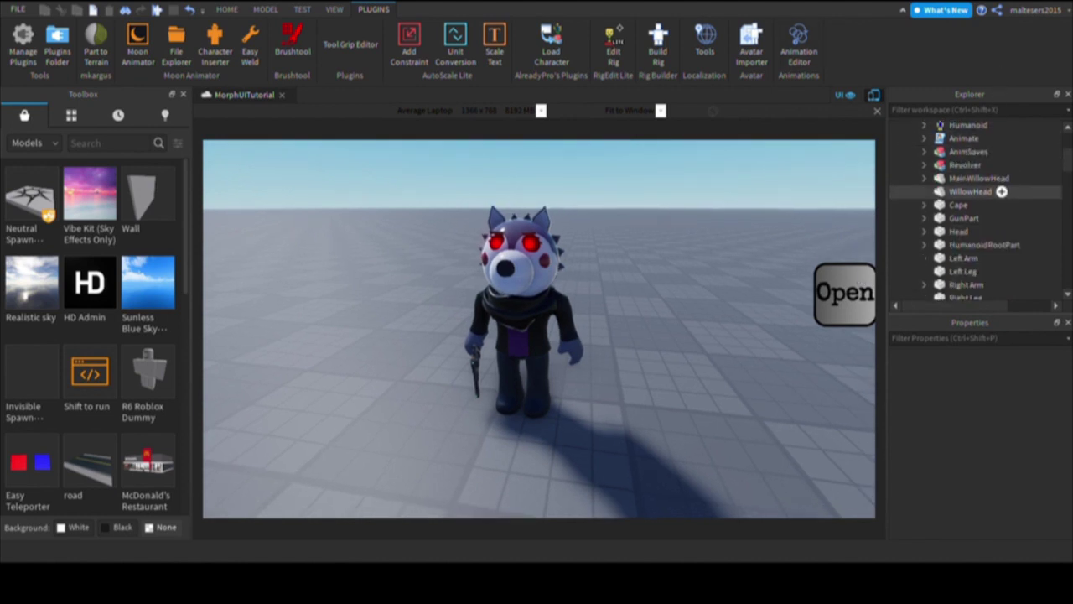
pyautogui.scroll(-1, 976, 205)
pyautogui.scroll(4, 973, 185)
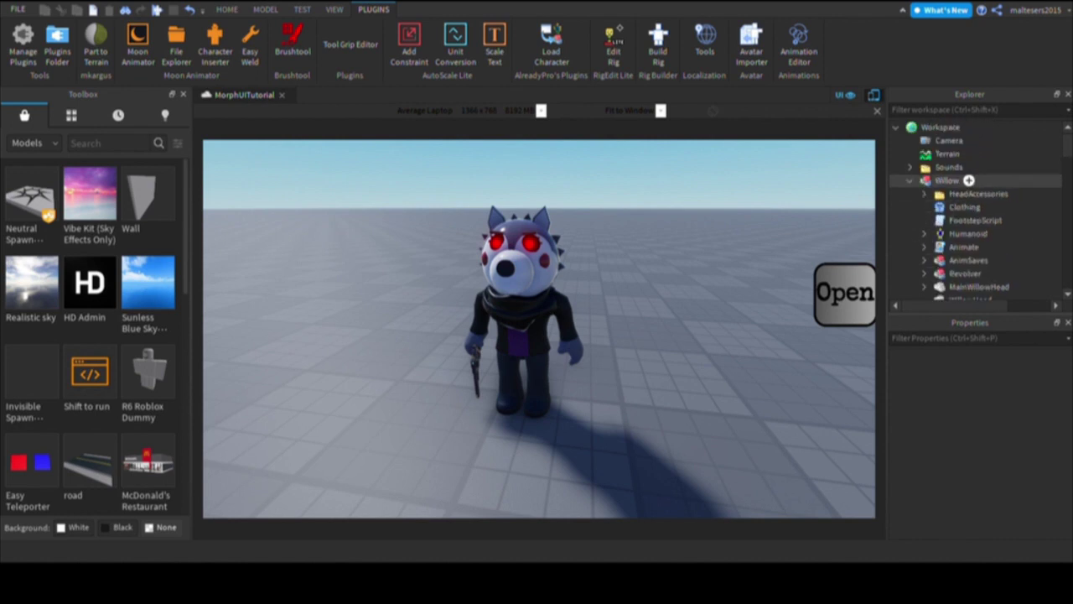
# Step: Delete all Tobi and Twins sounds, from TobiAmbience to TwinsJumpscare, from the Sounds folder in Workspace
pyautogui.click(910, 167)
pyautogui.click(977, 179)
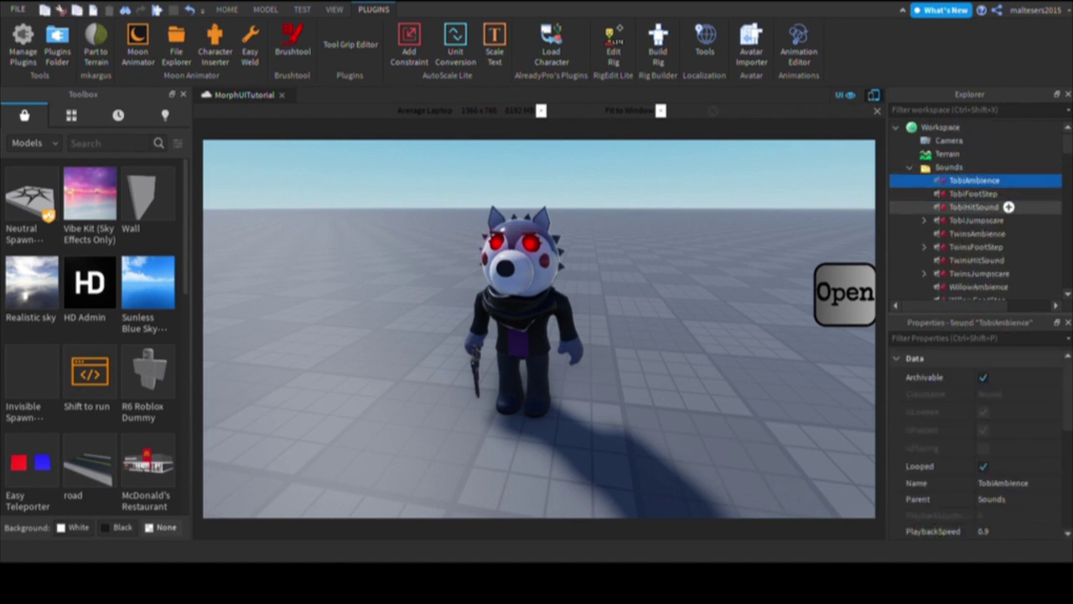
pyautogui.scroll(-1, 1006, 206)
pyautogui.keyDown('shift'); pyautogui.click(1019, 235); pyautogui.keyUp('shift')
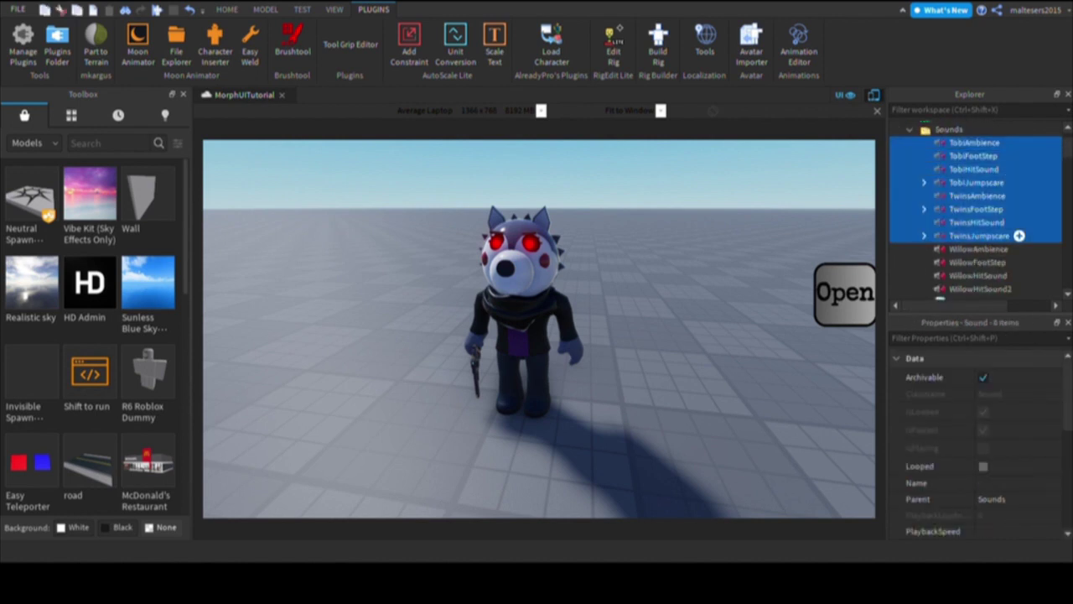
pyautogui.press('Delete')
# Step: Move the four Willow sounds, WillowAmbience to WillowHitSound2, from the Sounds folder into Willow's HumanoidRootPart
pyautogui.click(978, 143)
pyautogui.keyDown('shift'); pyautogui.click(979, 182); pyautogui.keyUp('shift')
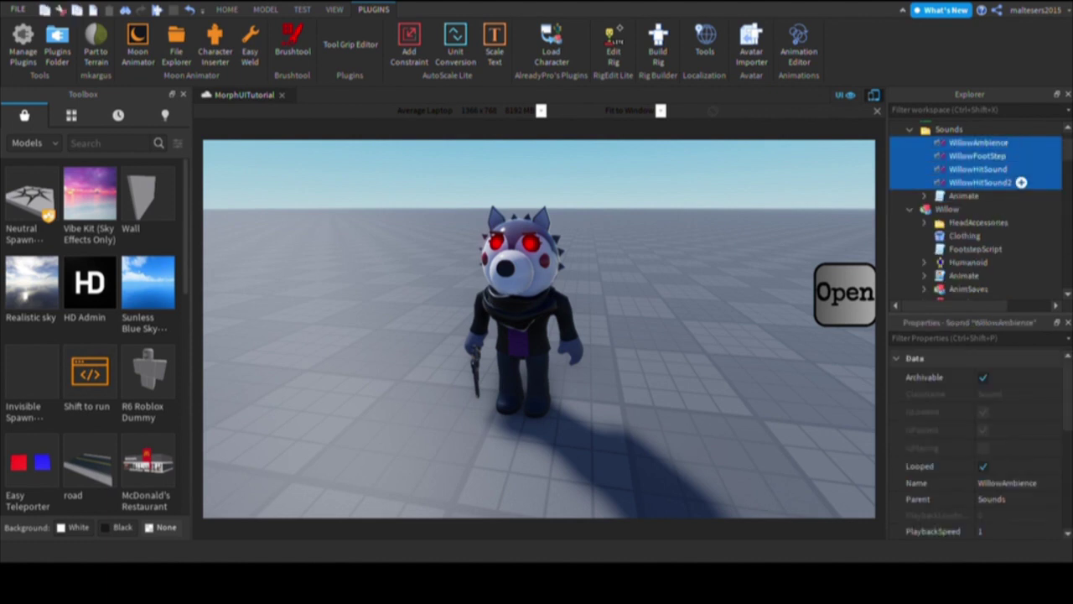
pyautogui.scroll(-5, 1018, 240)
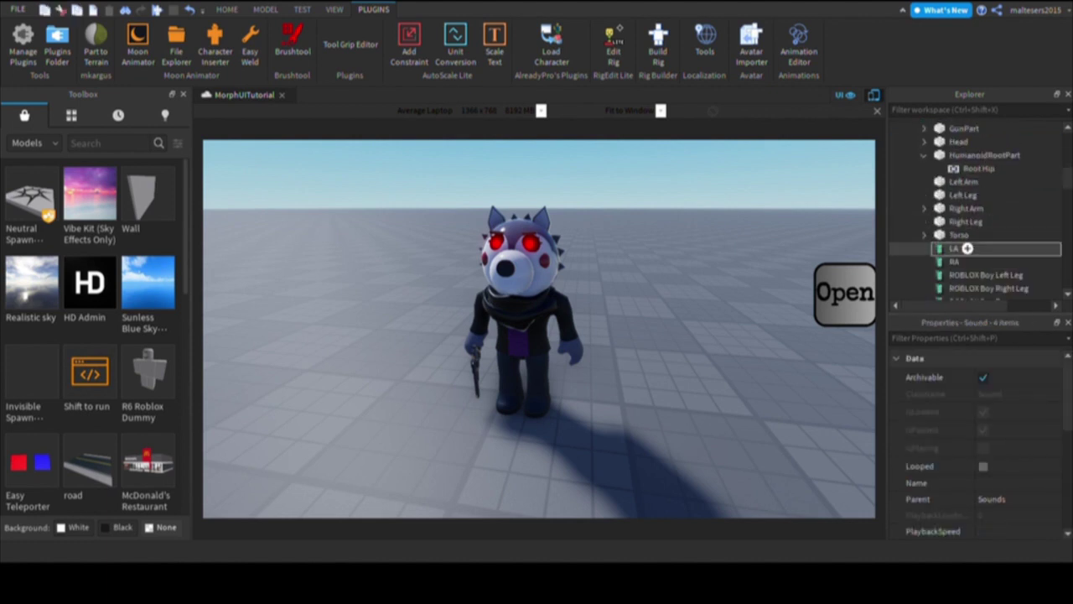
pyautogui.moveTo(1005, 169); pyautogui.dragTo(986, 155)
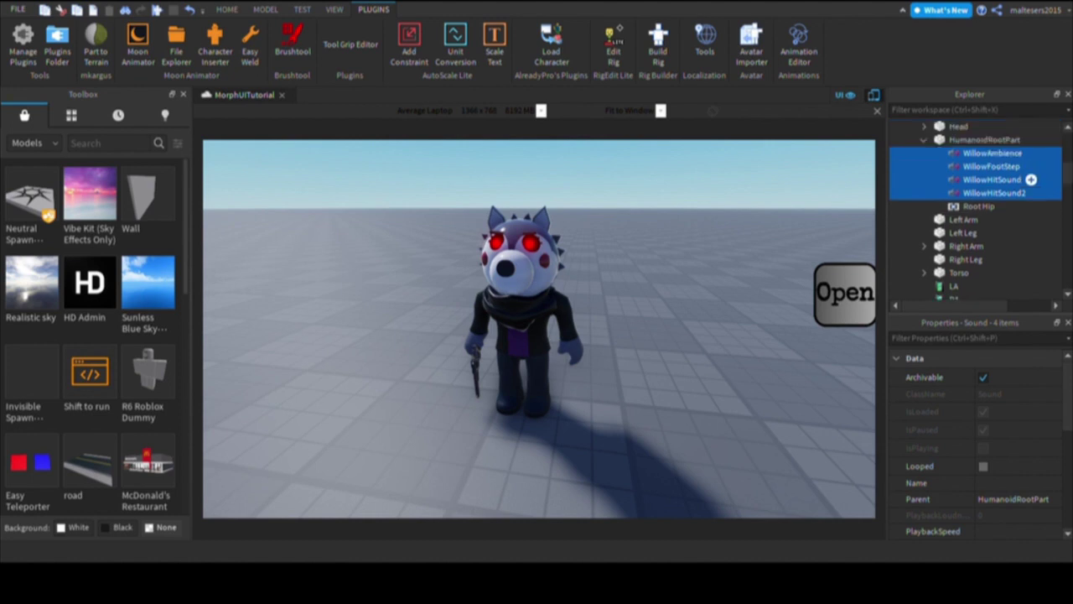
# Step: Preview the Willow sounds in HumanoidRootPart one by one, from WillowAmbience to WillowHitSound2
pyautogui.click(992, 166)
pyautogui.click(993, 154)
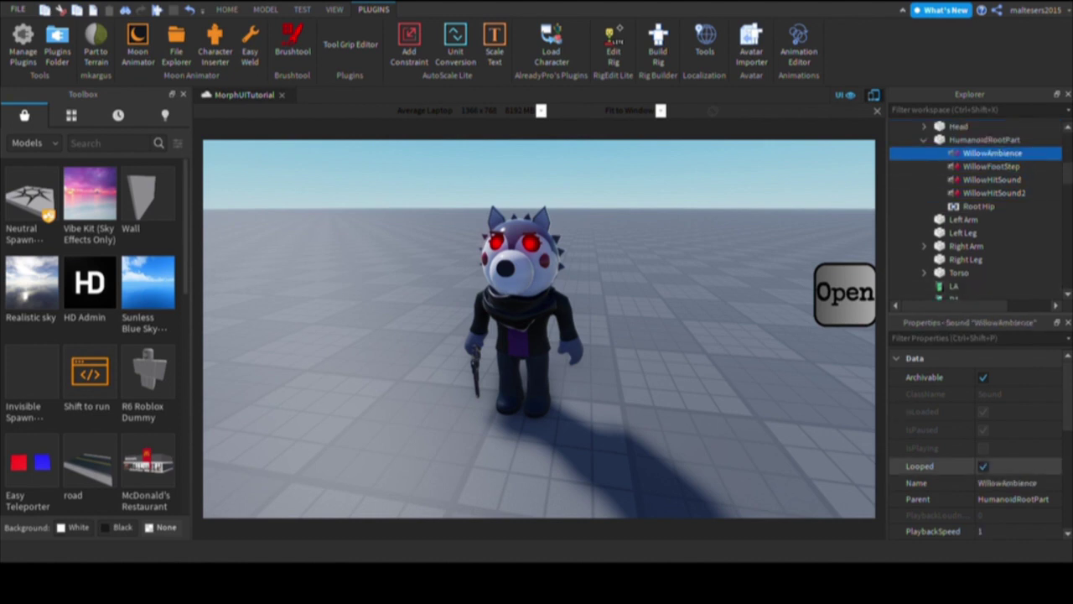
pyautogui.scroll(-1, 981, 481)
pyautogui.scroll(-4, 973, 470)
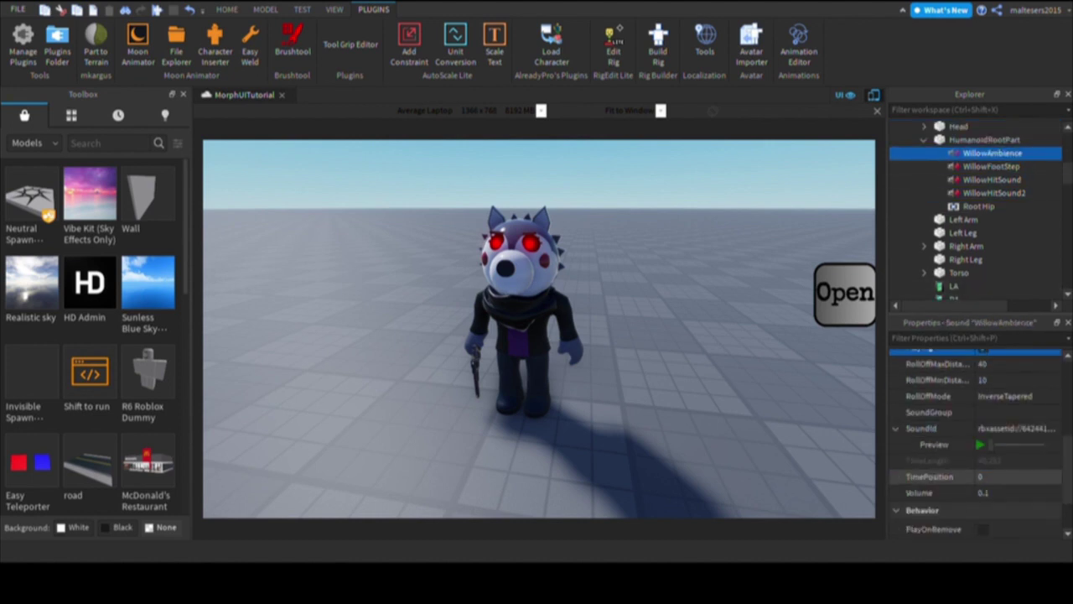
pyautogui.click(980, 444)
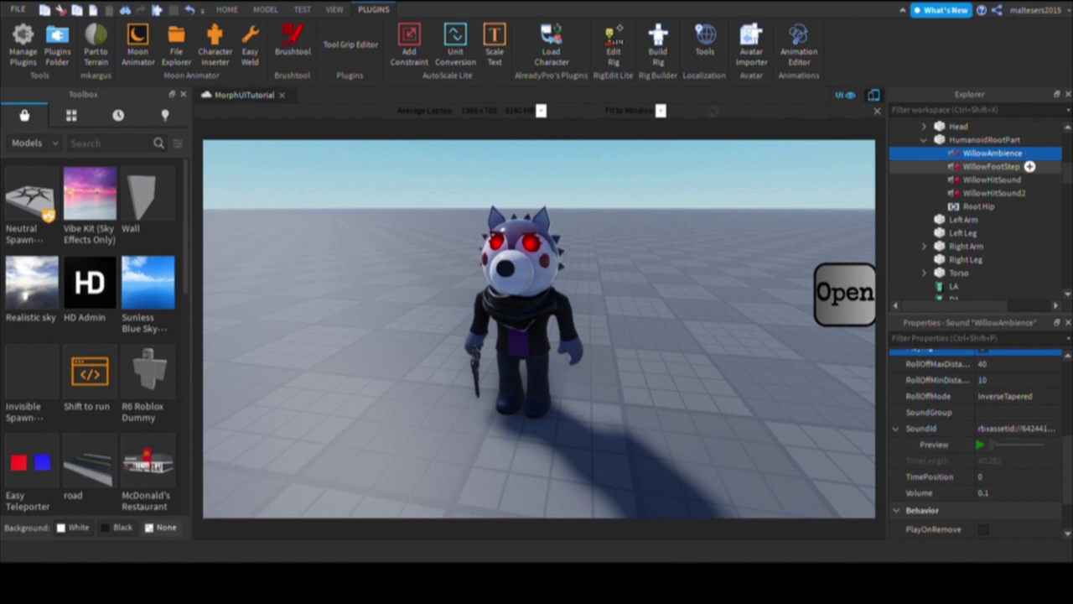
pyautogui.click(1029, 166)
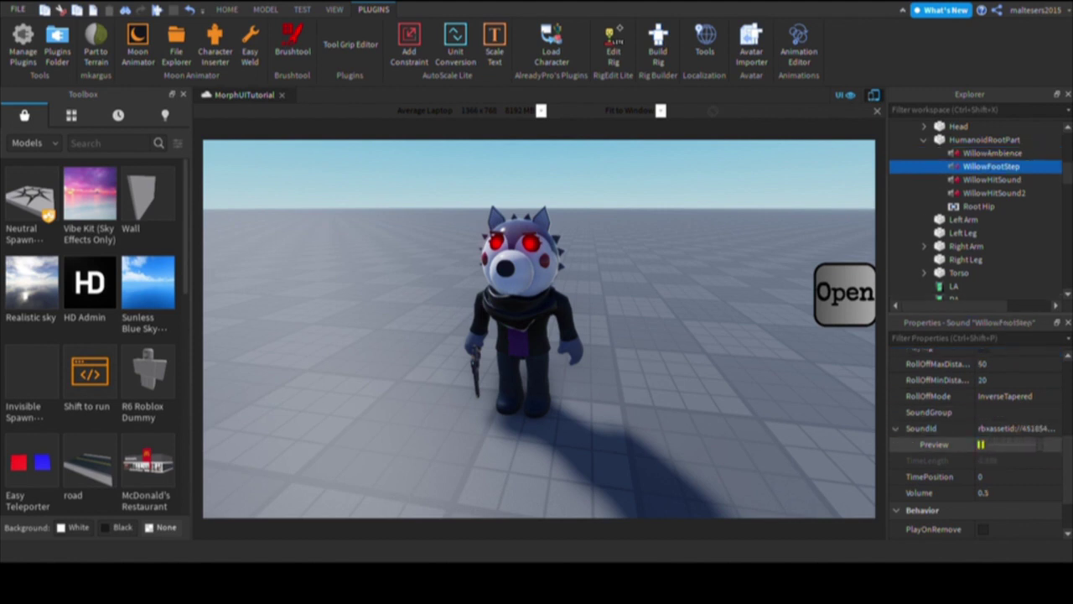
pyautogui.click(992, 179)
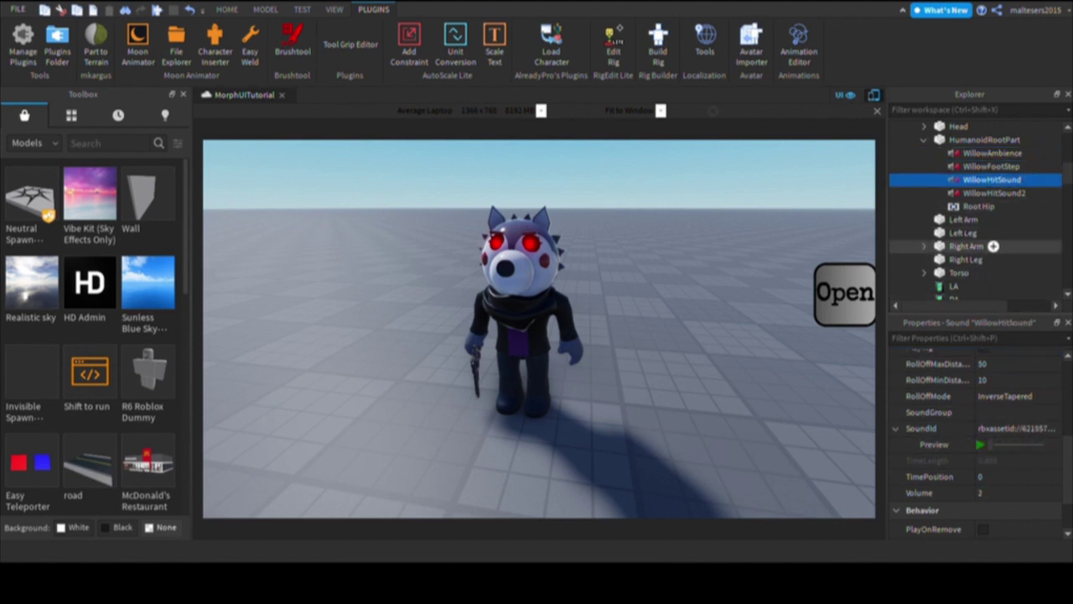
pyautogui.click(993, 193)
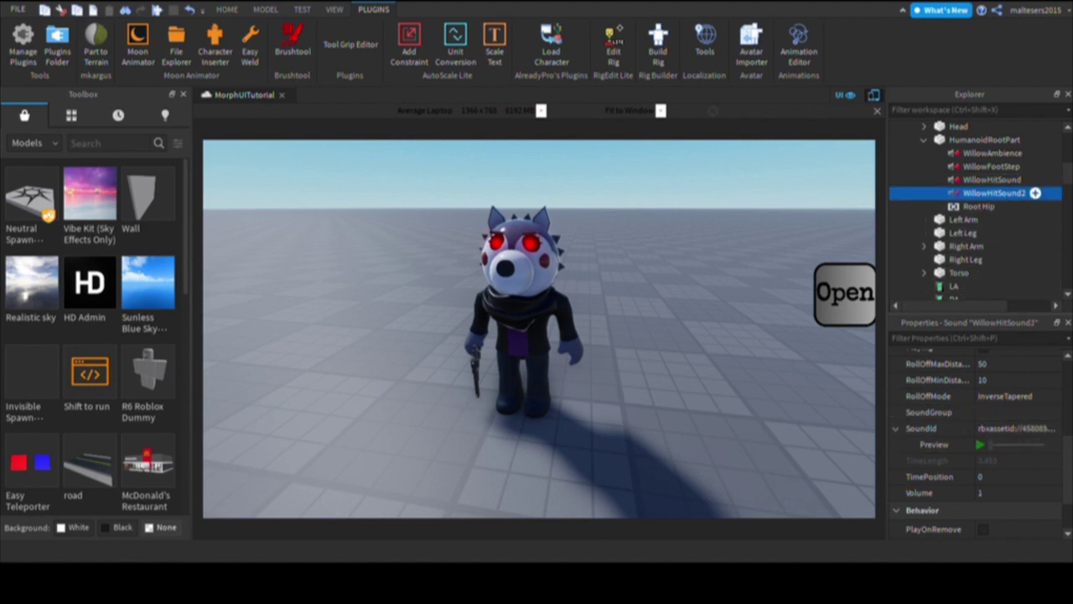
# Step: Rename WillowHitSound2 to HitSound2 and WillowHitSound to HitSound in Willow's HumanoidRootPart
pyautogui.doubleClick(988, 193)
pyautogui.press('BackSpace')
pyautogui.click(1006, 180)
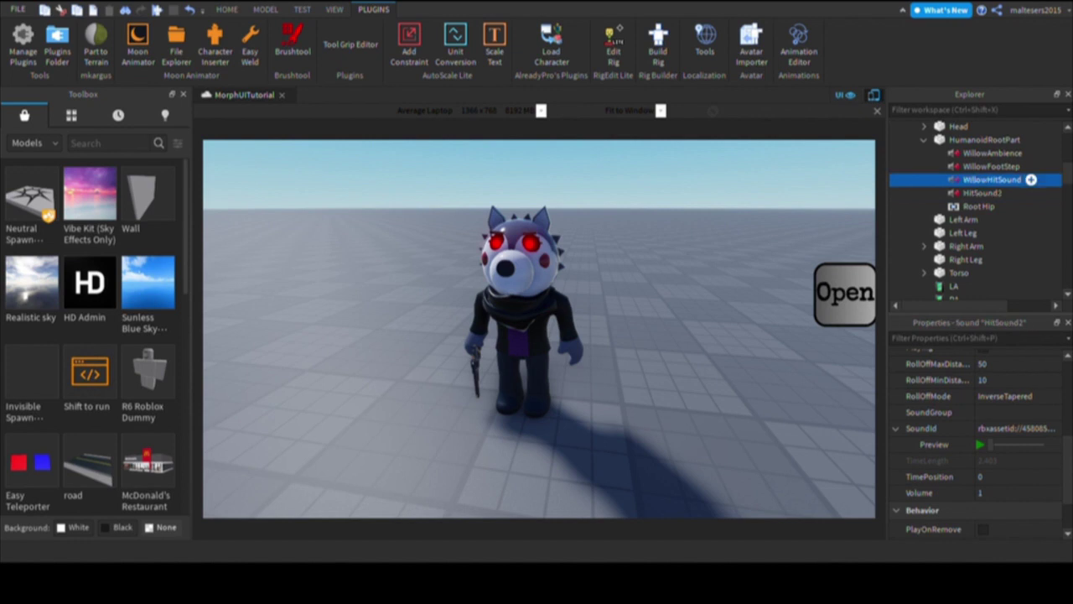
pyautogui.doubleClick(990, 180)
pyautogui.moveTo(988, 179); pyautogui.dragTo(961, 179)
pyautogui.press('BackSpace')
pyautogui.press('Return')
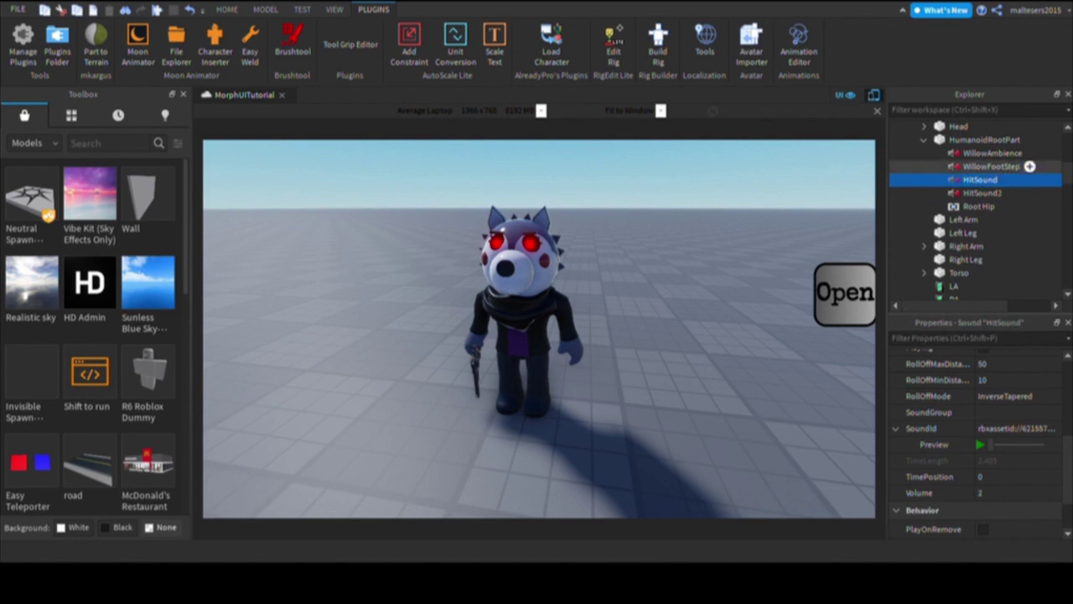
# Step: Rename WillowFootStep to FootStep and WillowAmbience to Ambience in Willow's HumanoidRootPart
pyautogui.click(992, 166)
pyautogui.doubleClick(993, 166)
pyautogui.press('BackSpace')
pyautogui.press('BackSpace')
pyautogui.press('BackSpace')
pyautogui.press('BackSpace')
pyautogui.press('BackSpace')
pyautogui.press('BackSpace')
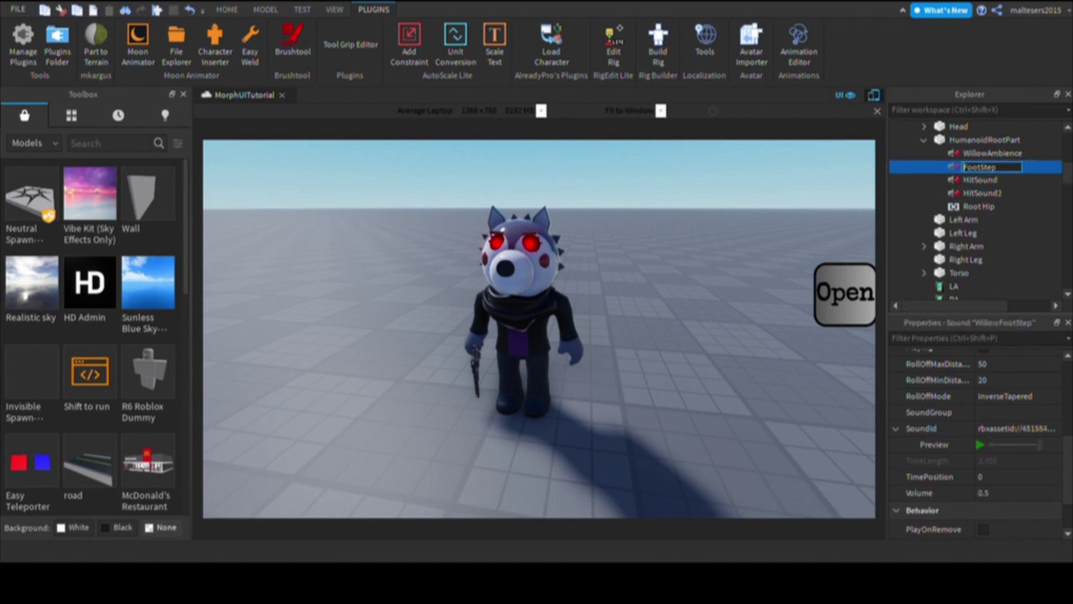
pyautogui.press('Return')
pyautogui.click(993, 153)
pyautogui.doubleClick(993, 152)
pyautogui.moveTo(987, 153); pyautogui.dragTo(961, 153)
pyautogui.press('BackSpace')
pyautogui.press('Return')
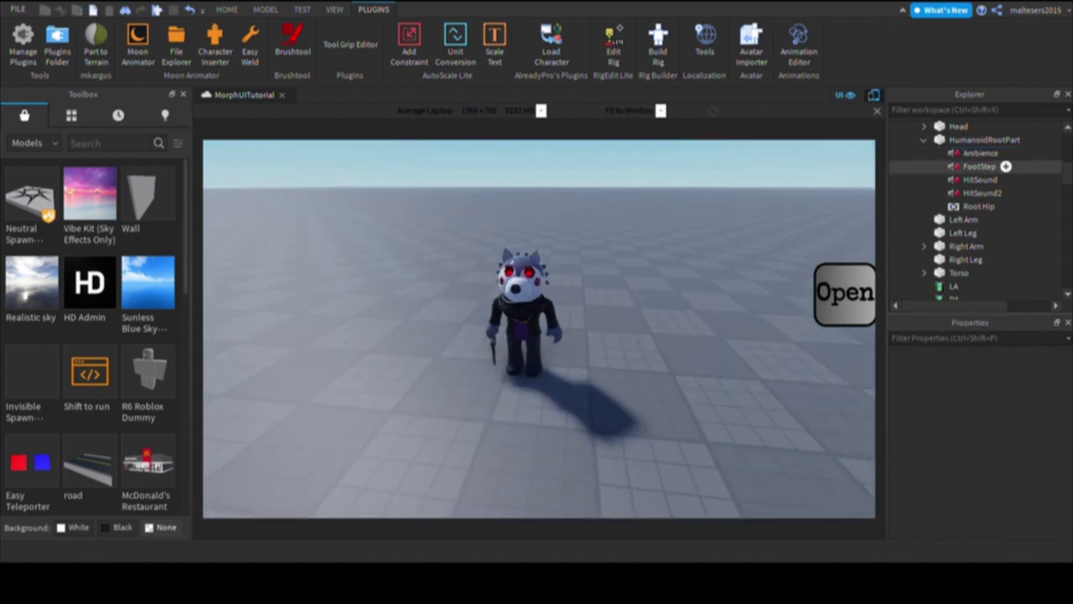
# Step: Duplicate the MorphClient3 script in ServerScriptService and rename the copy MorphClient4
pyautogui.scroll(3, 1006, 167)
pyautogui.click(990, 215)
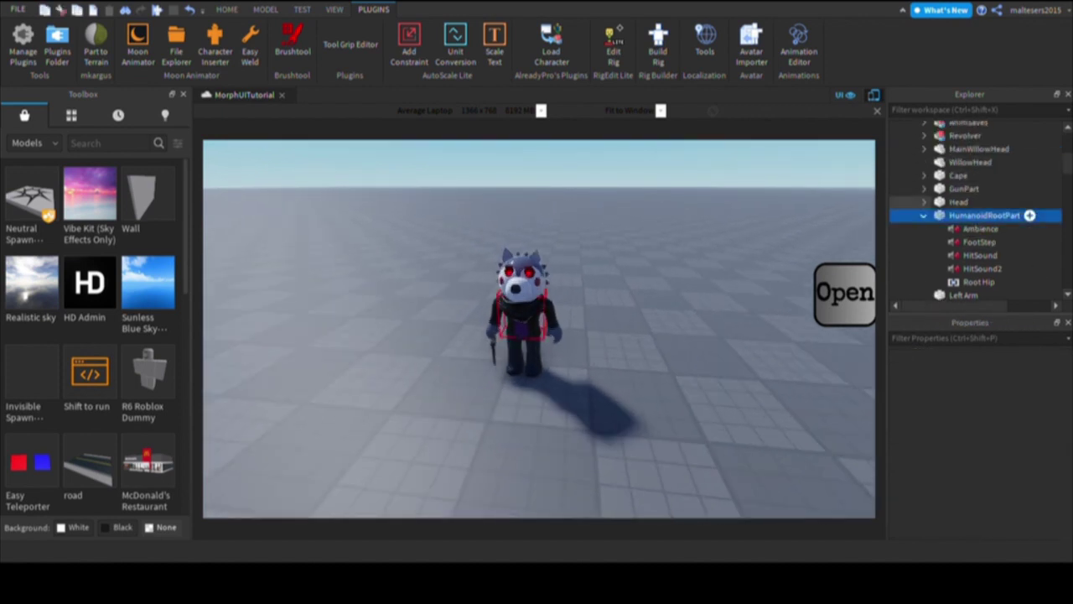
pyautogui.scroll(2, 989, 186)
pyautogui.scroll(-3, 990, 189)
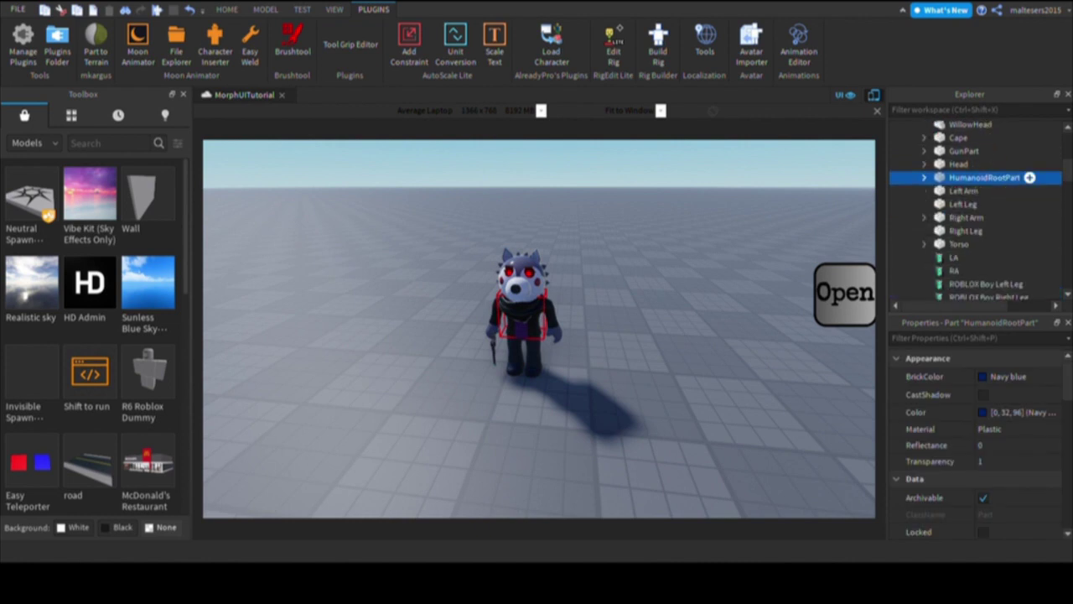
pyautogui.scroll(5, 990, 177)
pyautogui.scroll(10, 968, 156)
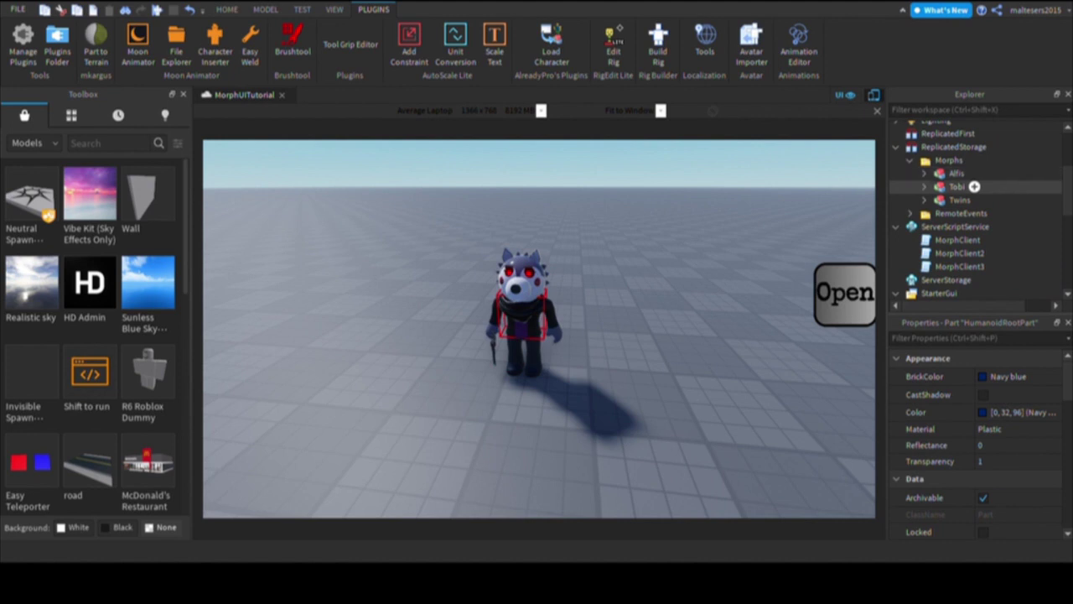
pyautogui.scroll(-1, 981, 201)
pyautogui.click(993, 228)
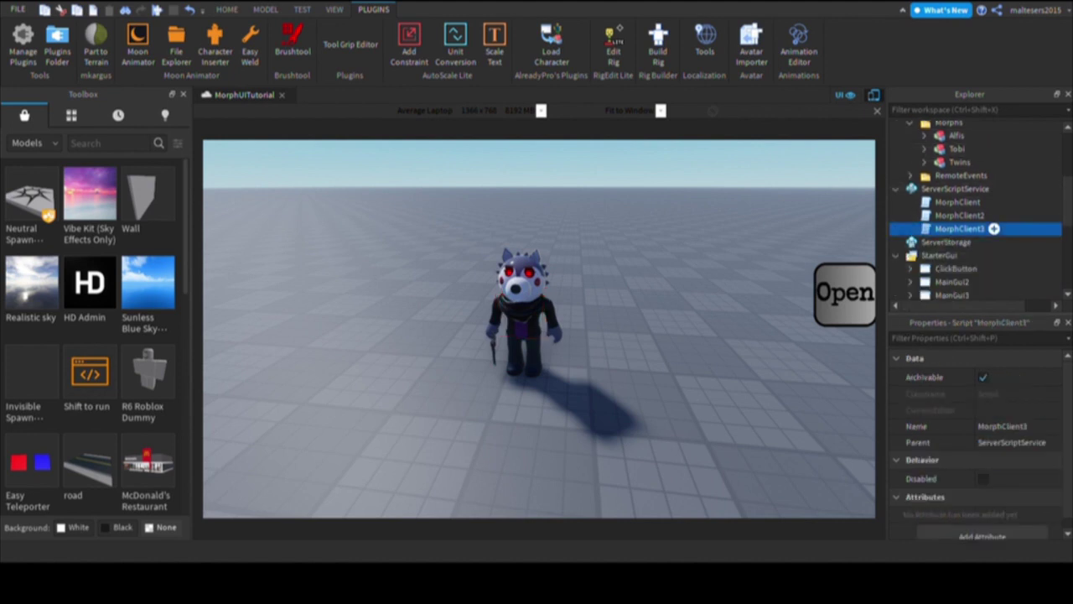
pyautogui.hotkey('ctrl', 'd')
pyautogui.press('F2')
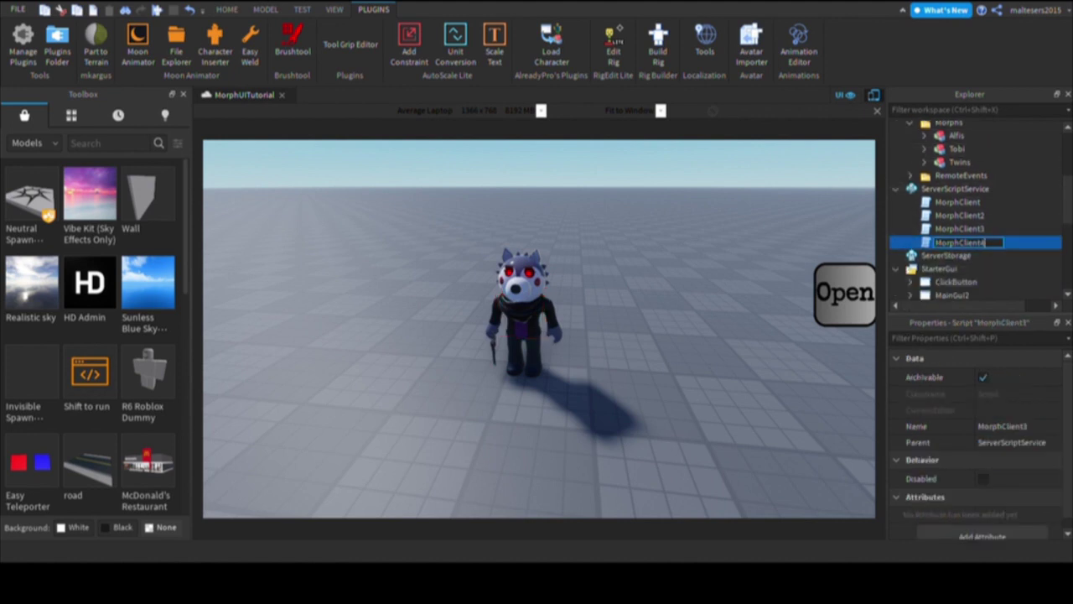
pyautogui.press('Return')
# Step: Duplicate MainGui3 in StarterGui and rename the copy MainGui4
pyautogui.scroll(-3, 993, 232)
pyautogui.click(958, 182)
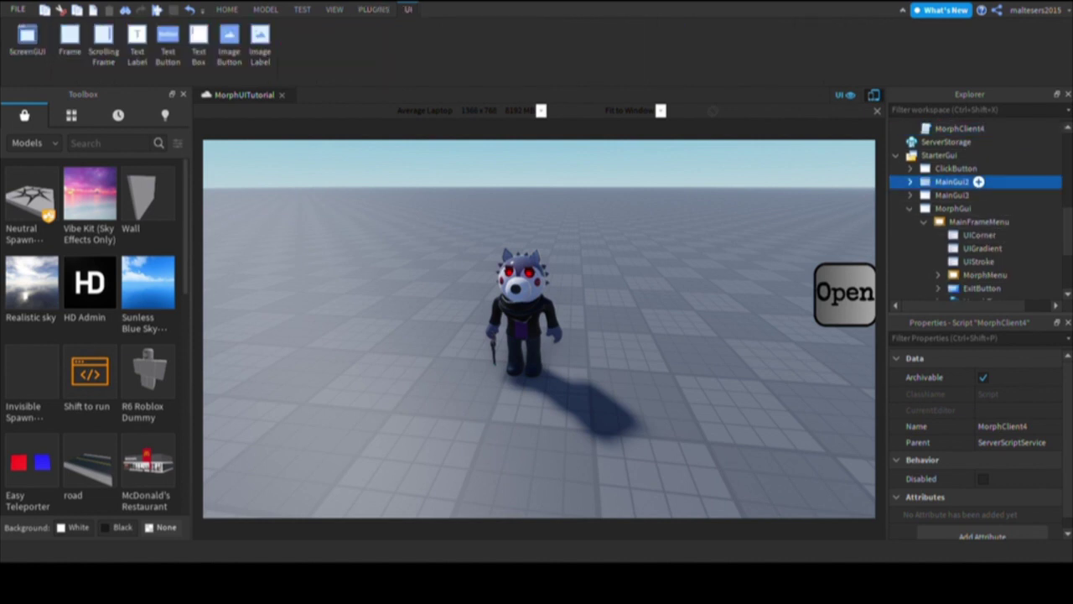
pyautogui.click(957, 195)
pyautogui.hotkey('ctrl', 'd')
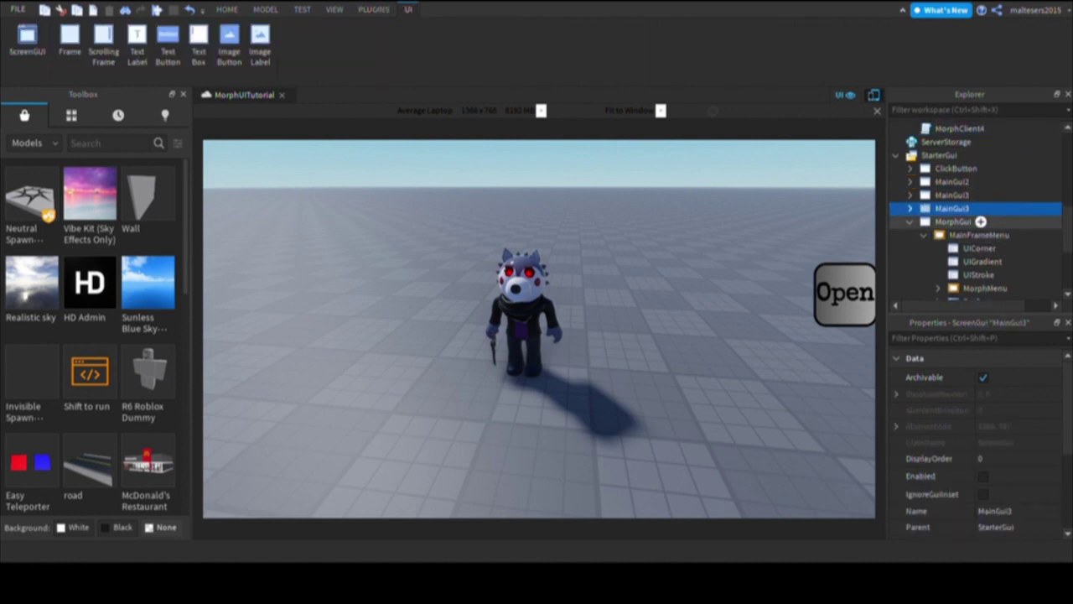
pyautogui.click(910, 222)
pyautogui.click(957, 209)
pyautogui.click(970, 209)
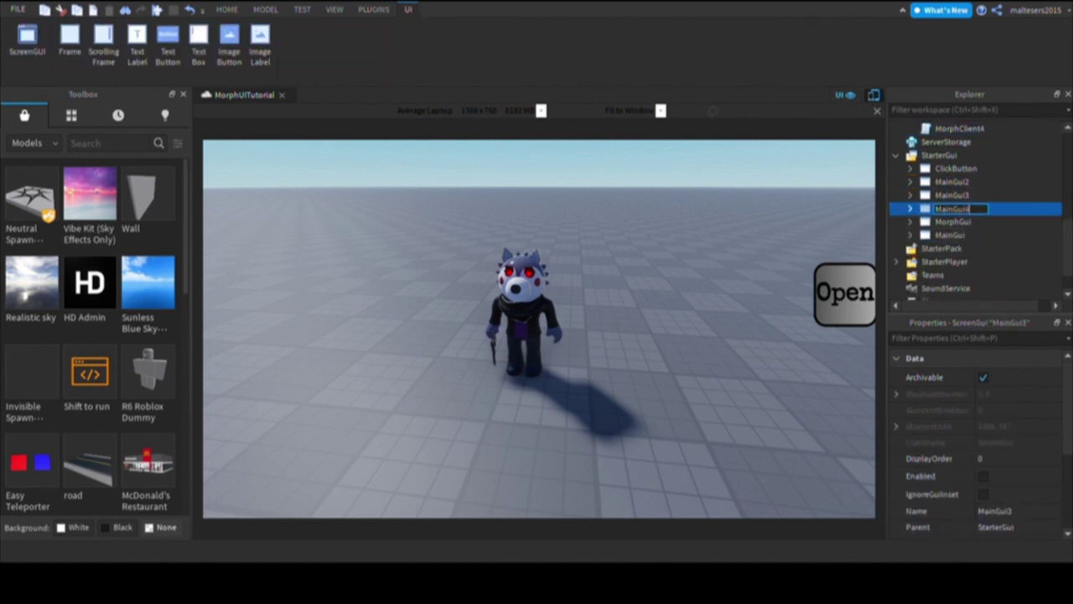
pyautogui.press('Return')
# Step: Duplicate MorphEvent3 in the RemoteEvents folder of ReplicatedStorage and rename the copy MorphEvent4
pyautogui.scroll(4, 978, 209)
pyautogui.click(909, 214)
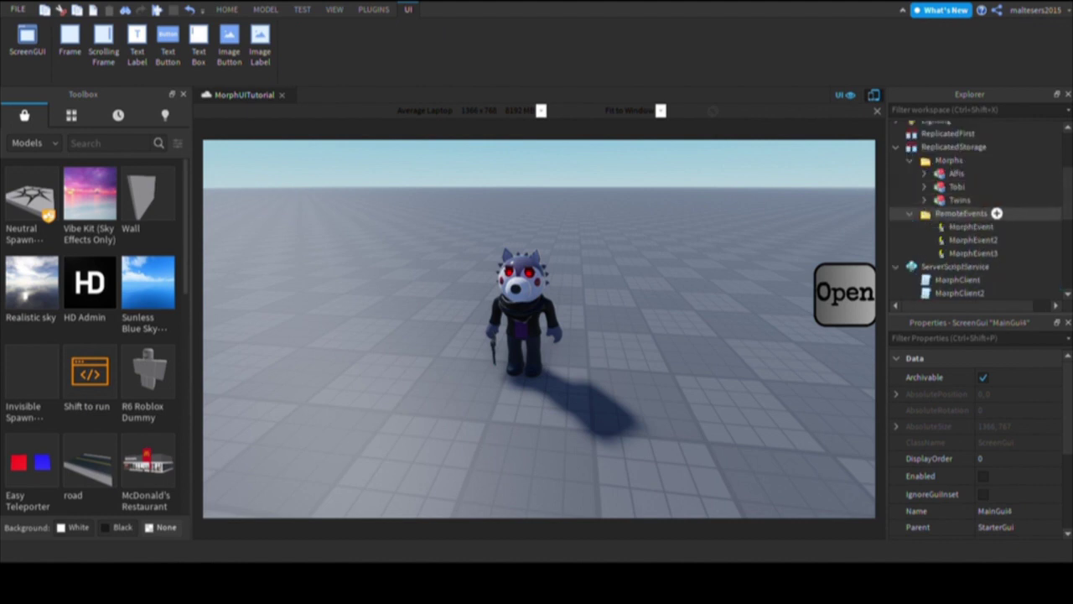
pyautogui.click(973, 252)
pyautogui.hotkey('ctrl', 'd')
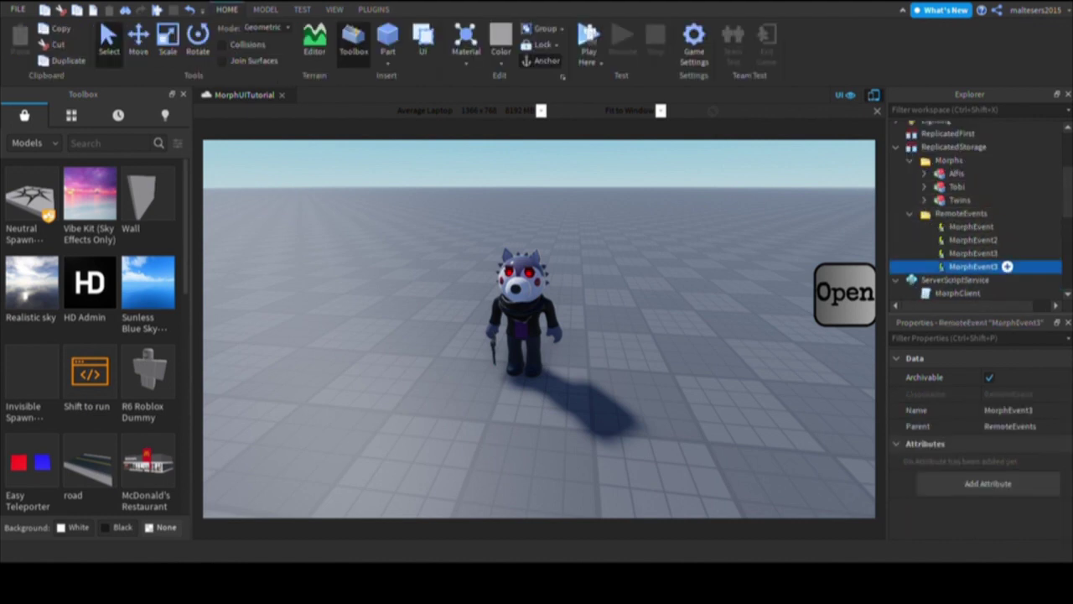
pyautogui.doubleClick(996, 266)
pyautogui.press('BackSpace')
pyautogui.write('4')
pyautogui.press('Return')
# Step: Change the MorphClient4 script to listen to MorphEvent4 and enable MainGui4, and close the script
pyautogui.scroll(-2, 978, 244)
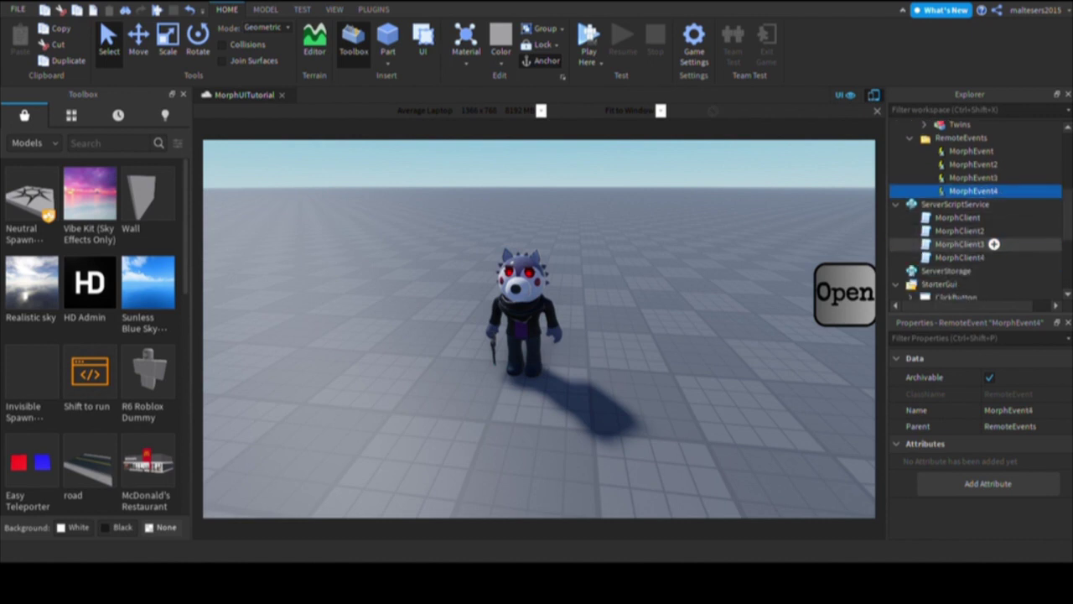
pyautogui.doubleClick(992, 256)
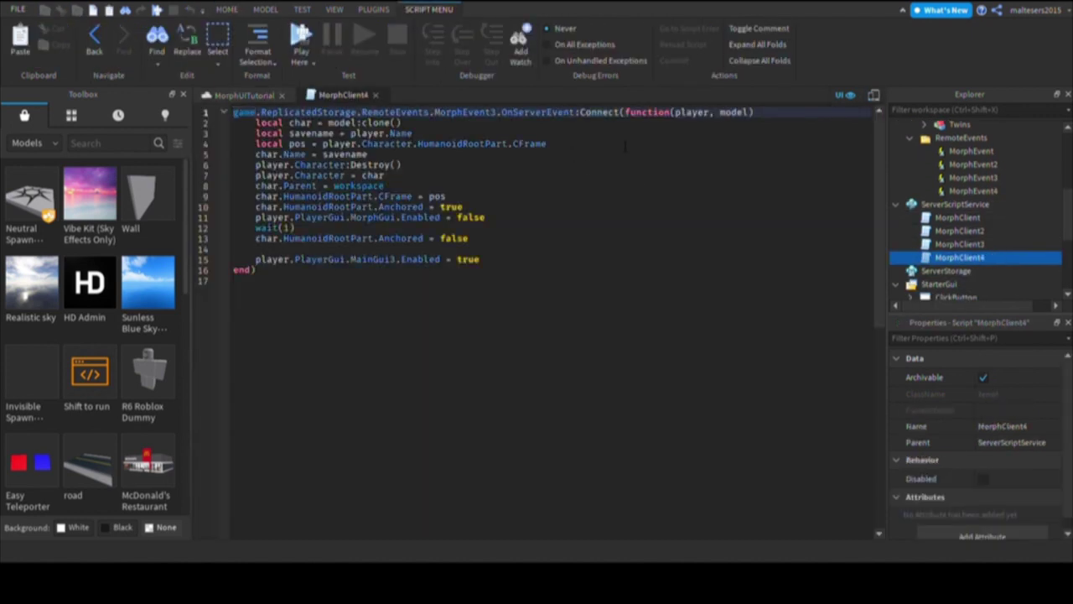
pyautogui.press('BackSpace')
pyautogui.write('4')
pyautogui.click(396, 259)
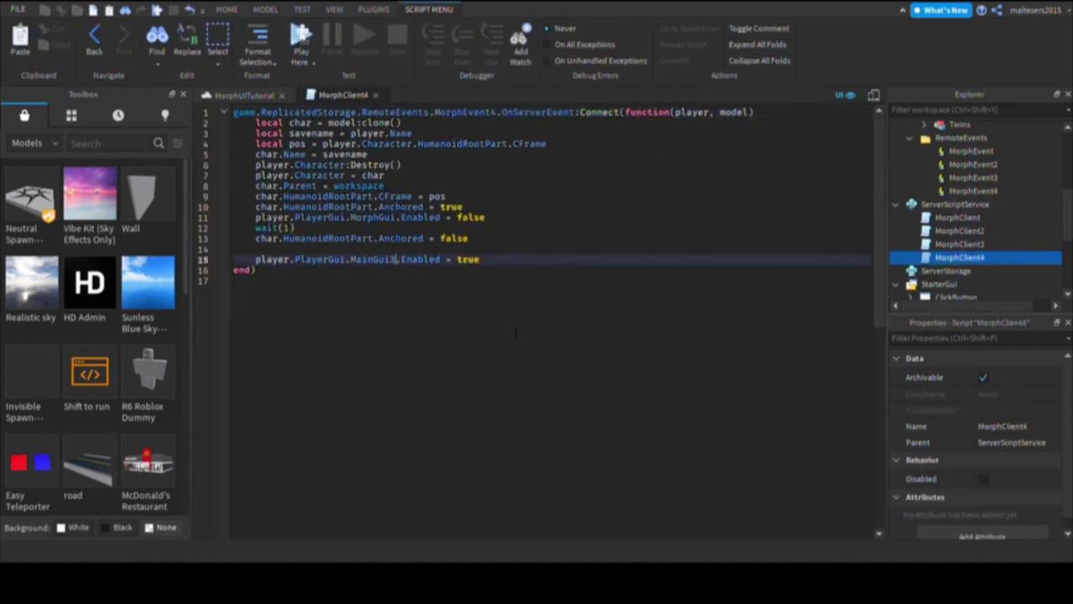
pyautogui.press('BackSpace')
pyautogui.write('4')
pyautogui.click(376, 96)
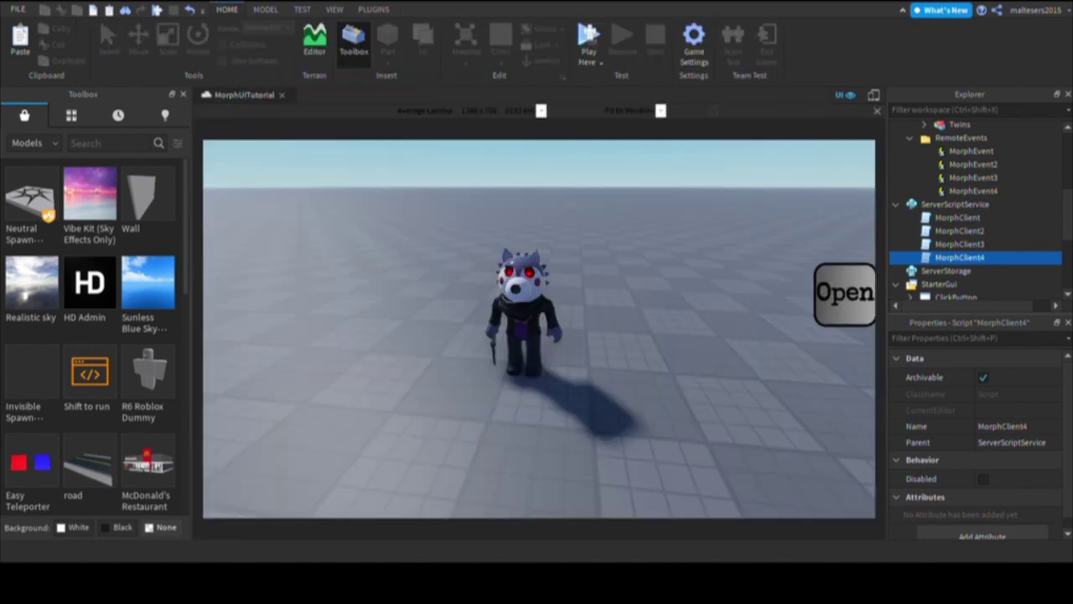
# Step: Open the LocalScript of the Jumpscare button in MainGui4's ActionsMenu
pyautogui.scroll(-3, 995, 230)
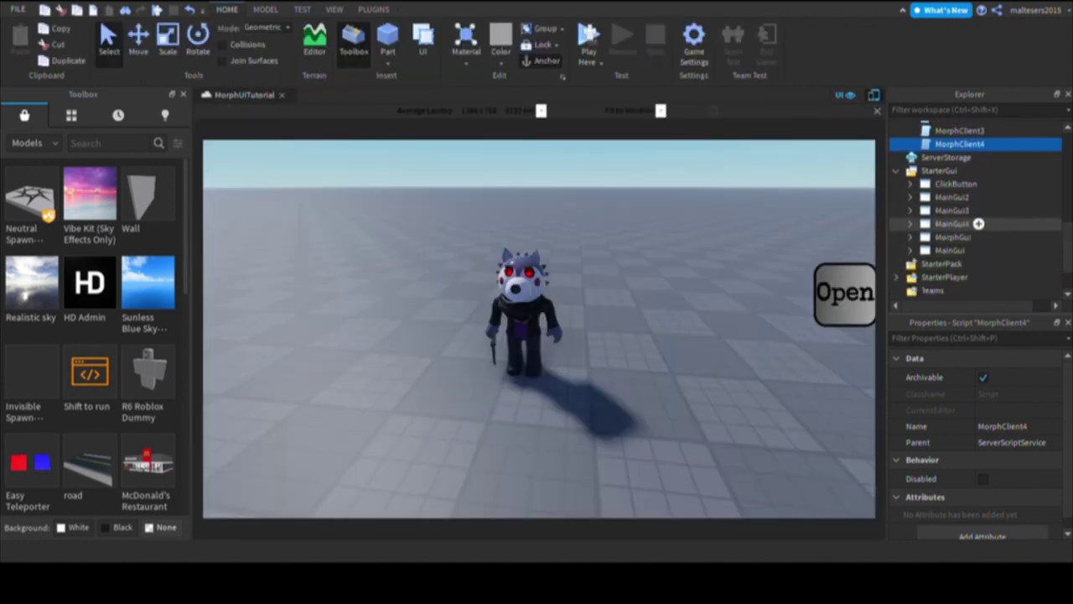
pyautogui.click(911, 224)
pyautogui.scroll(-2, 973, 209)
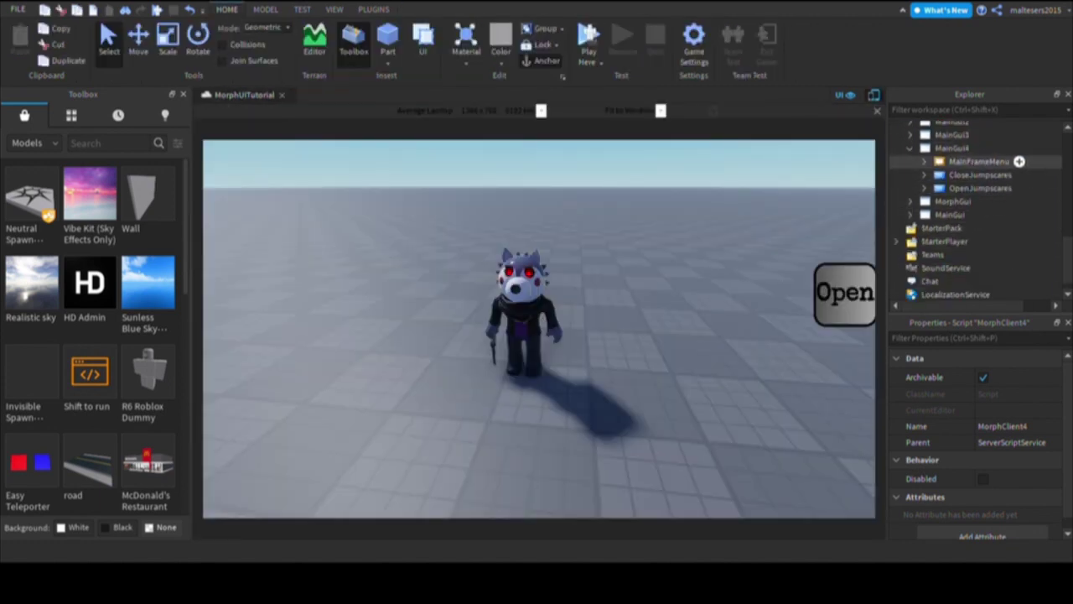
pyautogui.click(924, 161)
pyautogui.click(938, 214)
pyautogui.click(997, 242)
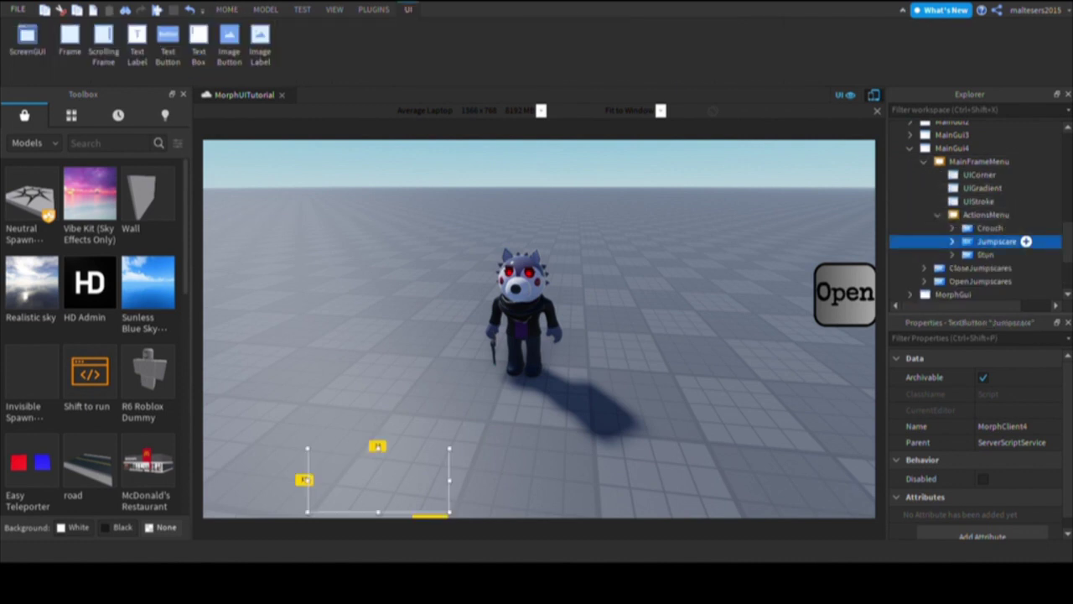
pyautogui.scroll(-1, 998, 241)
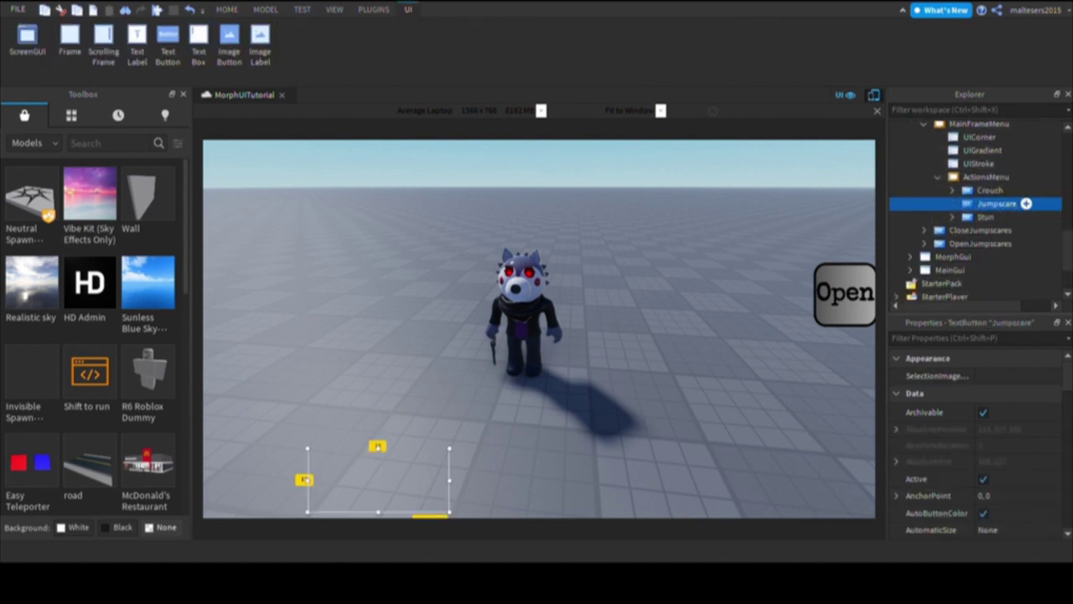
pyautogui.click(952, 204)
pyautogui.click(1010, 257)
pyautogui.click(986, 270)
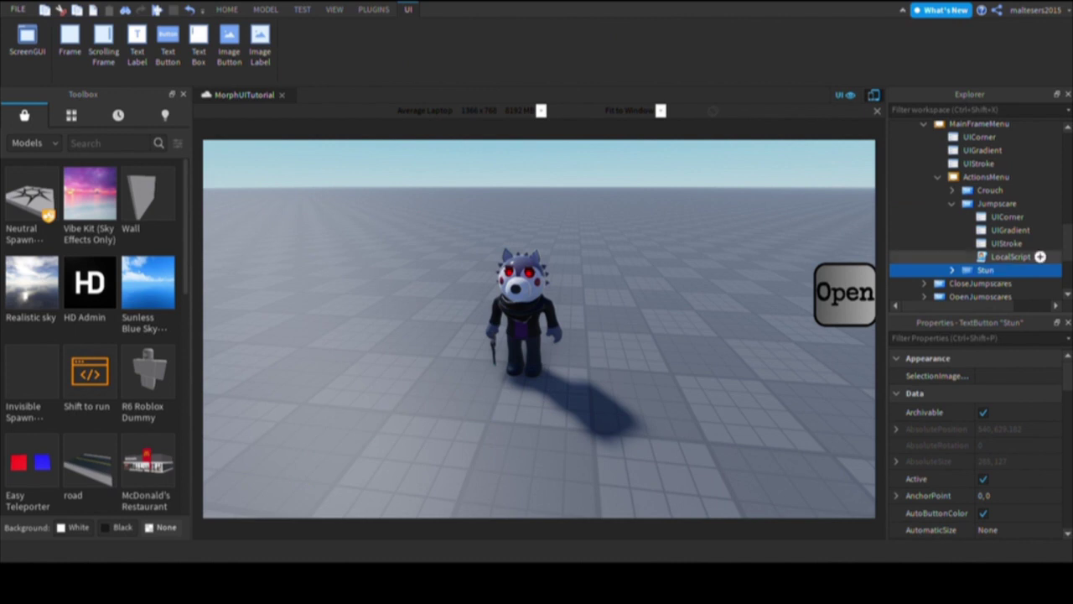
pyautogui.doubleClick(1010, 256)
# Step: Delete the line that enables the hose's water effect after HitSound:Play() in the Jumpscare script
pyautogui.press('Down')
pyautogui.press('Down')
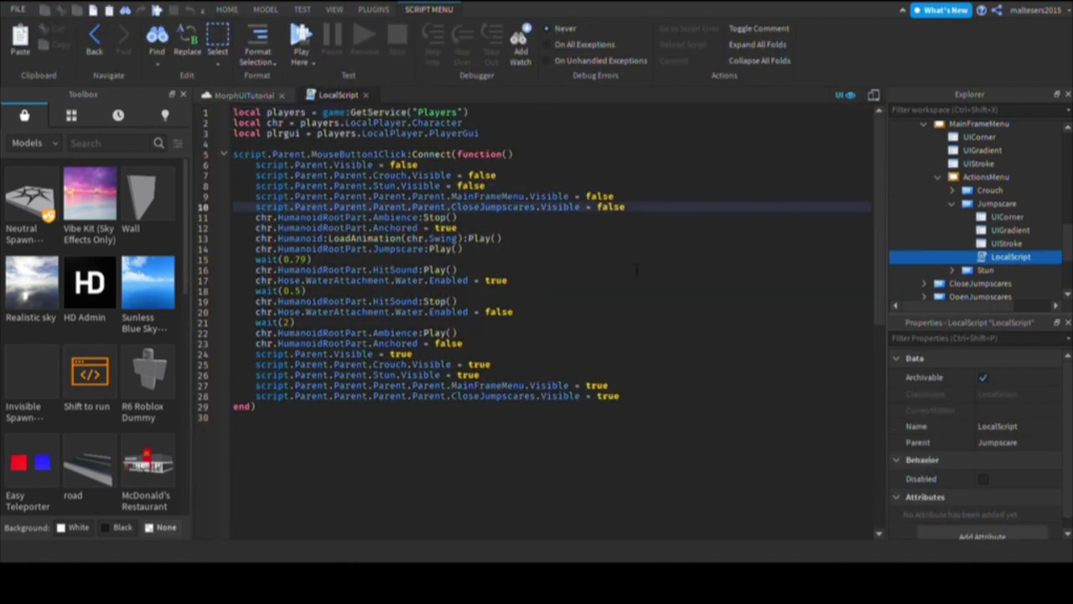
pyautogui.press('Down')
pyautogui.press('Down')
pyautogui.press('Down')
pyautogui.press('Down')
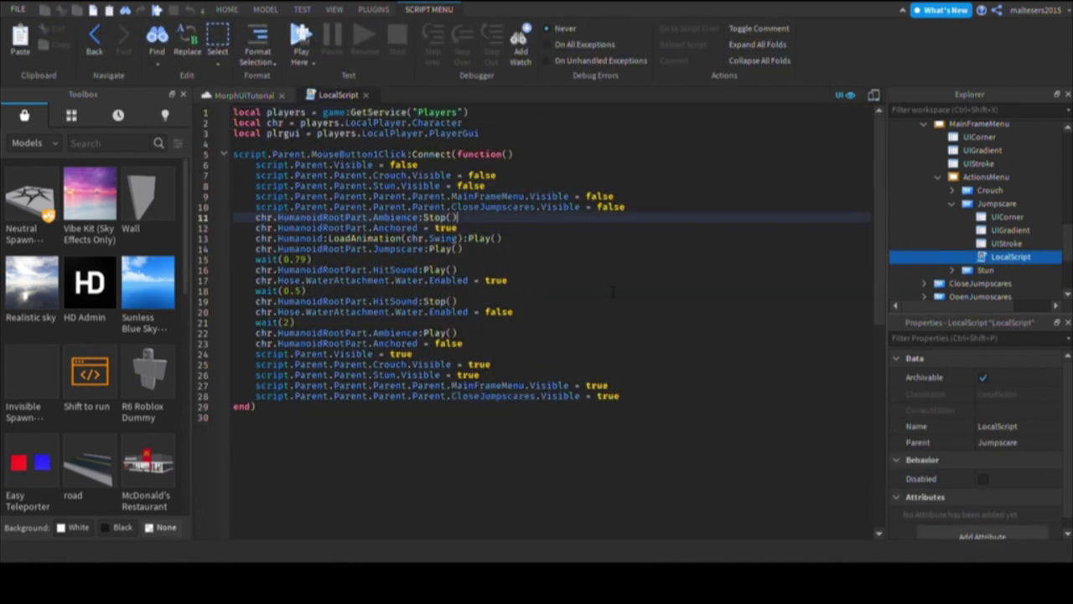
pyautogui.click(492, 270)
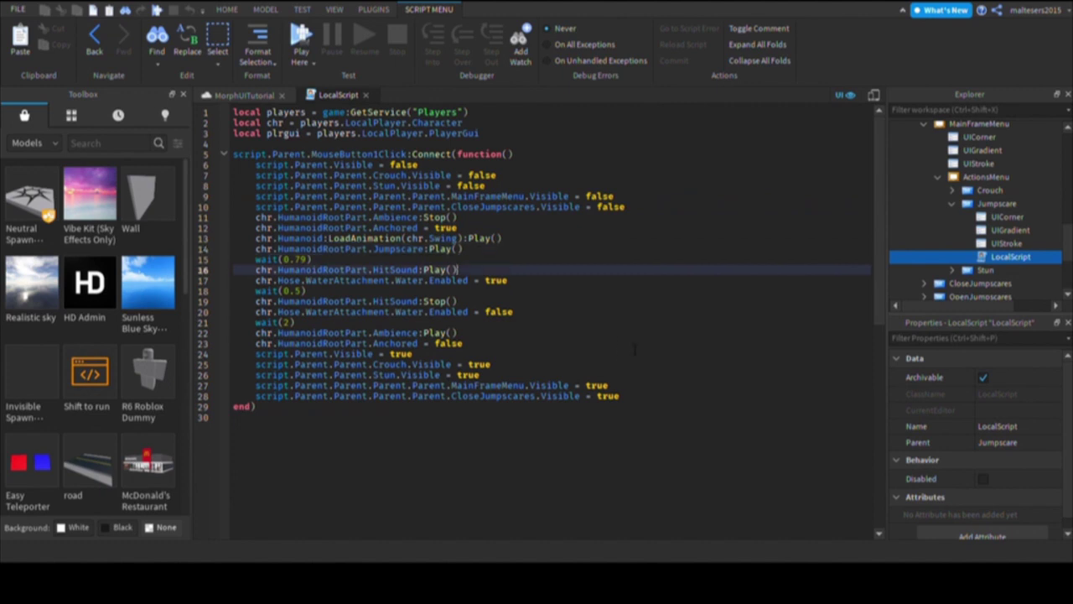
pyautogui.moveTo(521, 281); pyautogui.dragTo(254, 281)
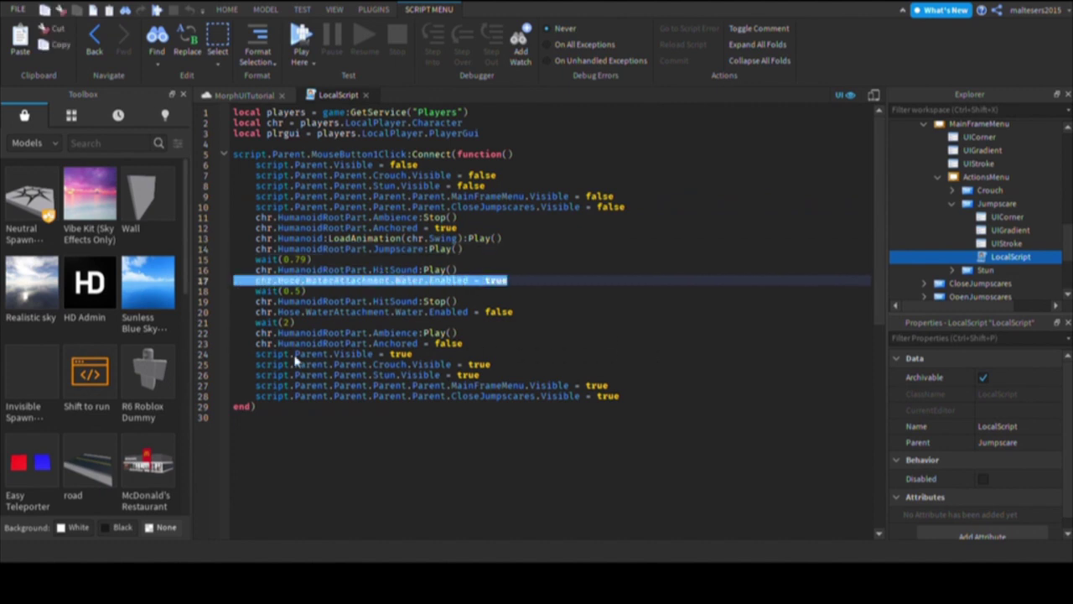
pyautogui.press('BackSpace')
pyautogui.press('BackSpace')
# Step: Delete the wait(0.5) and HitSound:Stop() lines and the line that disables the hose's water effect
pyautogui.moveTo(469, 291); pyautogui.dragTo(233, 280)
pyautogui.press('BackSpace')
pyautogui.press('Down')
pyautogui.hotkey('shift', 'End')
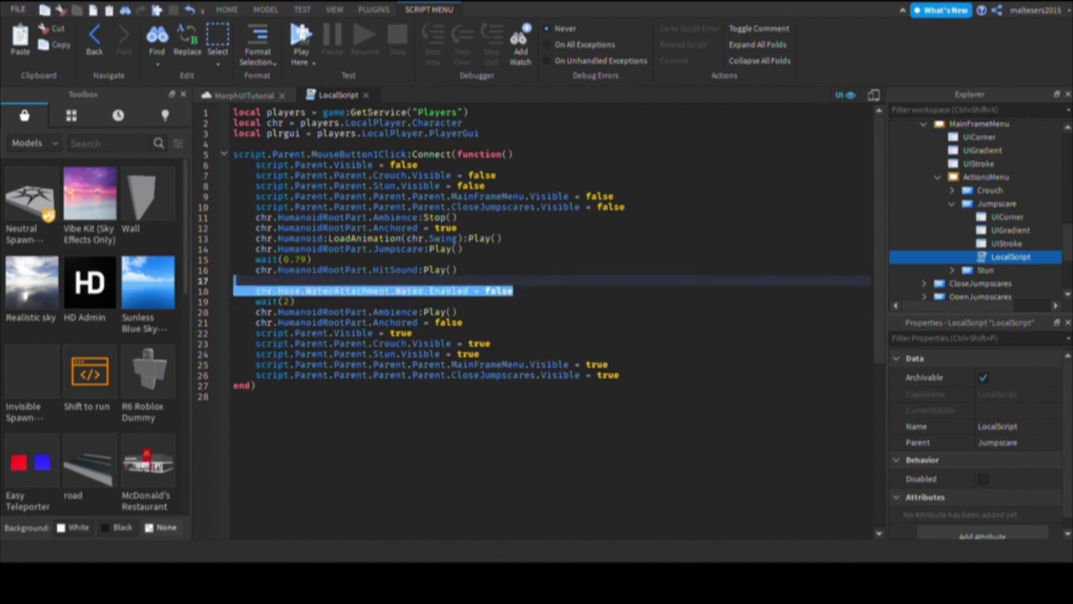
pyautogui.press('BackSpace')
pyautogui.press('BackSpace')
pyautogui.press('BackSpace')
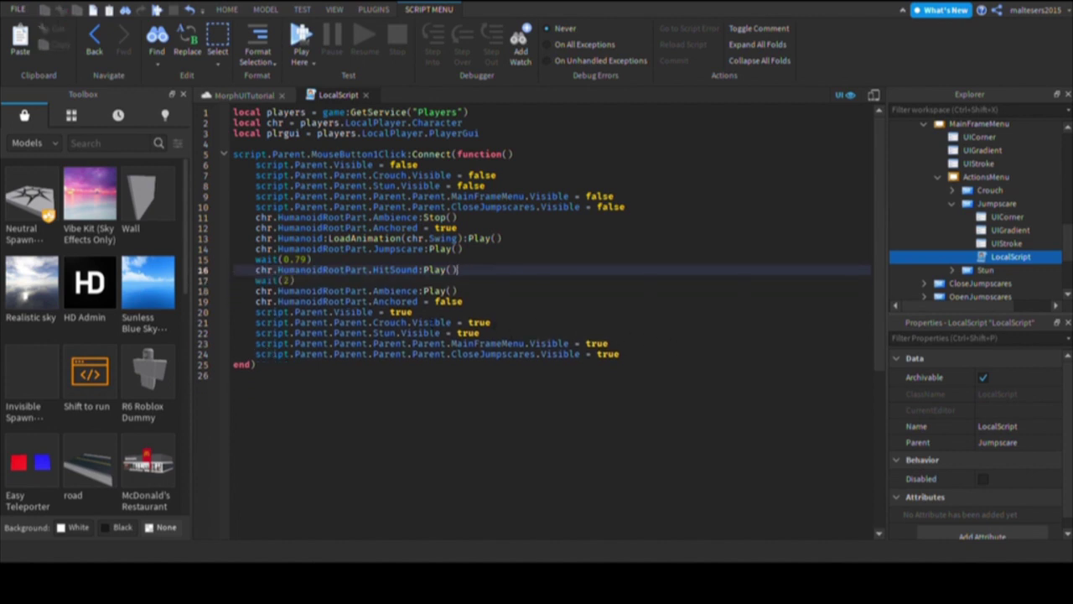
# Step: Set the wait before HitSound:Play() to 0.6
pyautogui.press('Up')
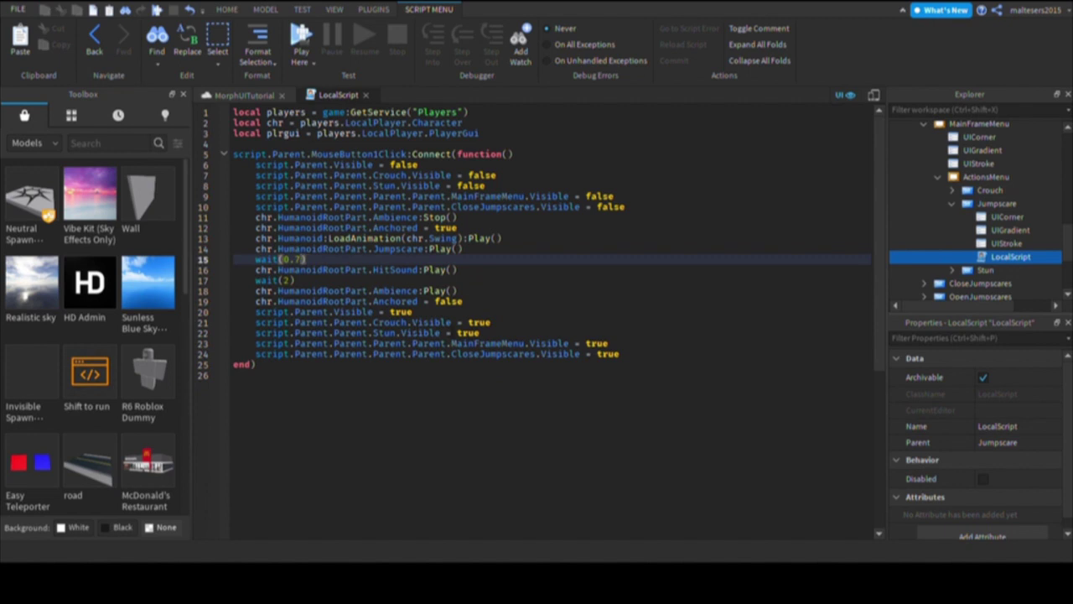
pyautogui.doubleClick(413, 270)
pyautogui.click(300, 259)
pyautogui.write('6')
pyautogui.press('Down')
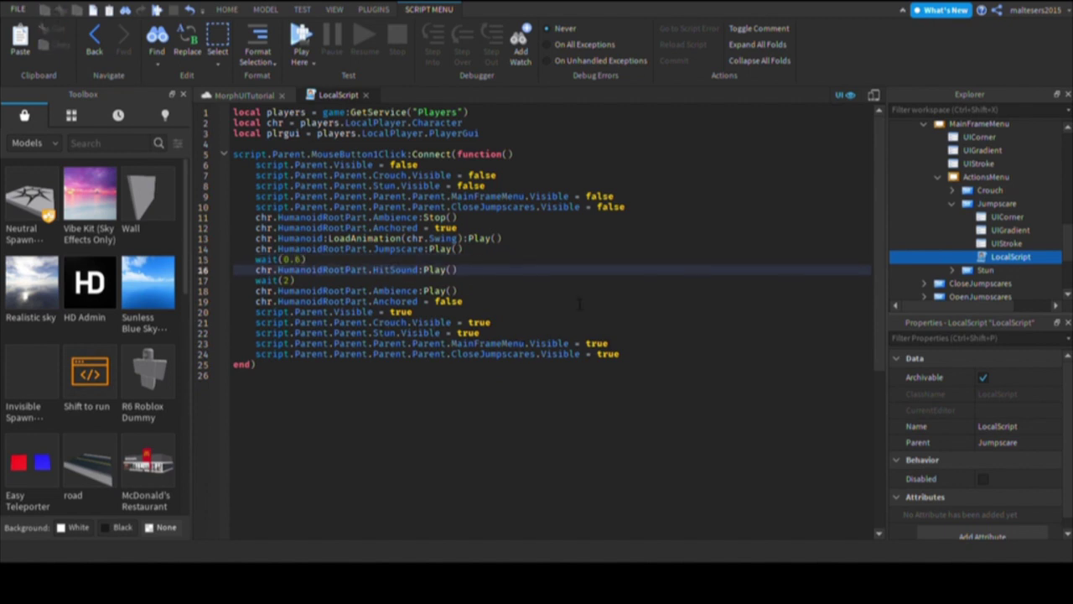
# Step: Open the WillowStrike1 animation in the Animation Editor for timing, and set the wait before HitSound:Play() to 0.33
pyautogui.click(252, 96)
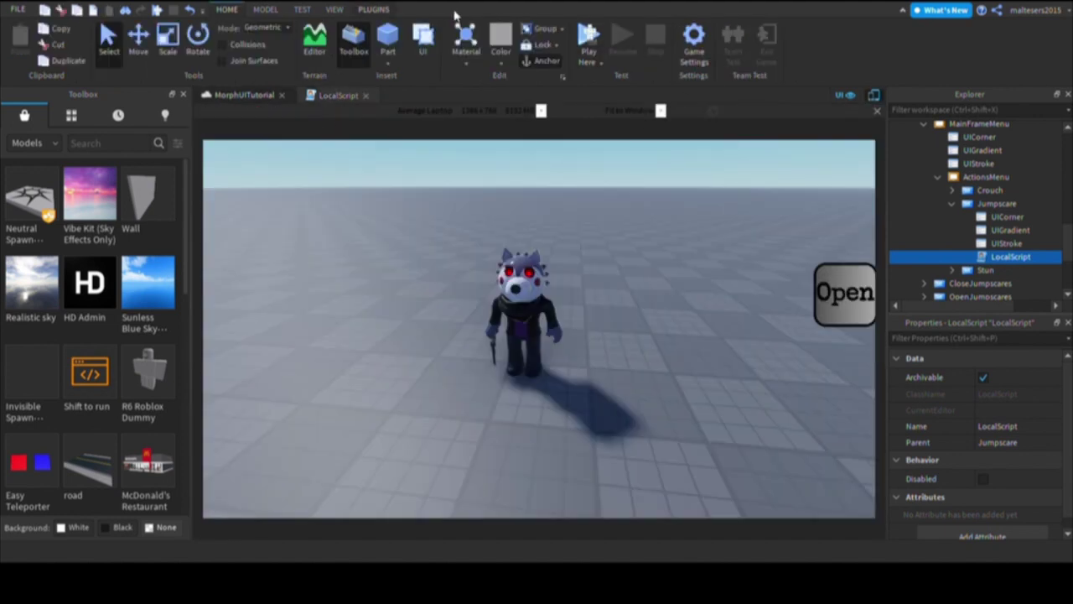
pyautogui.click(373, 9)
pyautogui.click(799, 43)
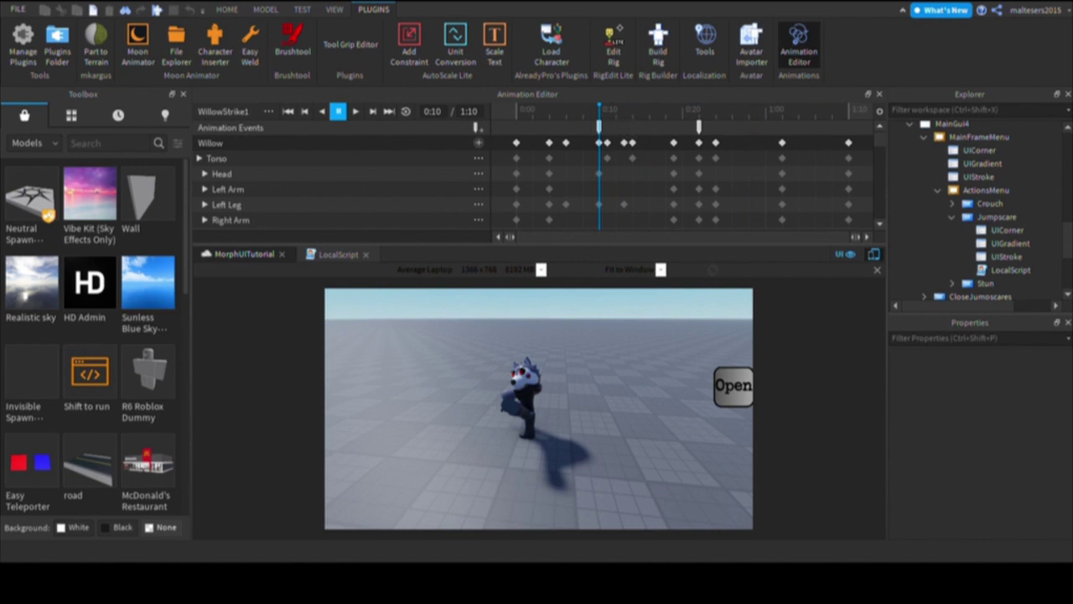
pyautogui.click(339, 255)
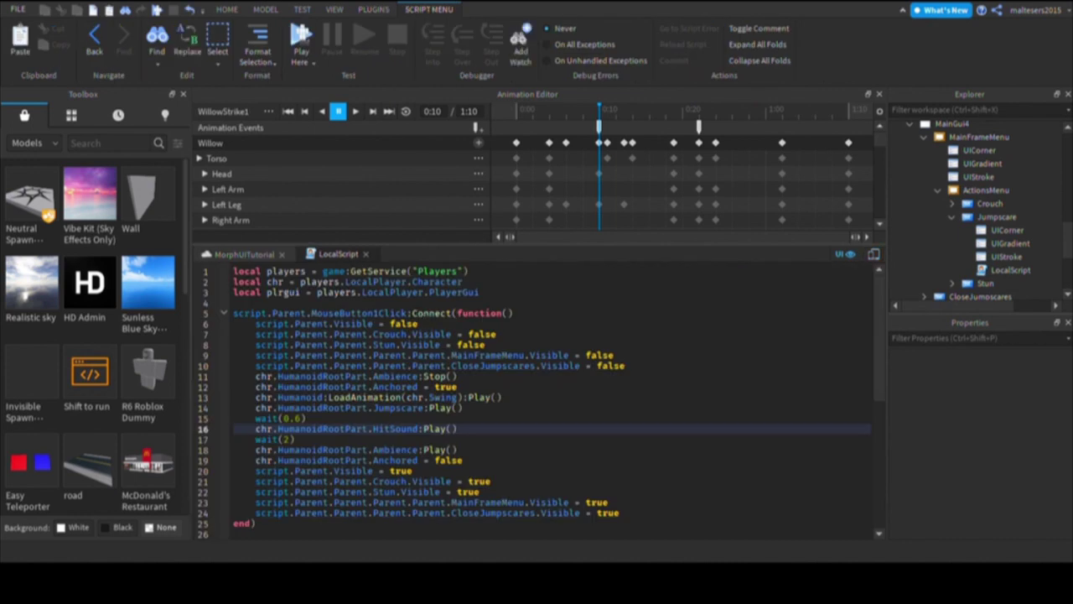
pyautogui.press('Up')
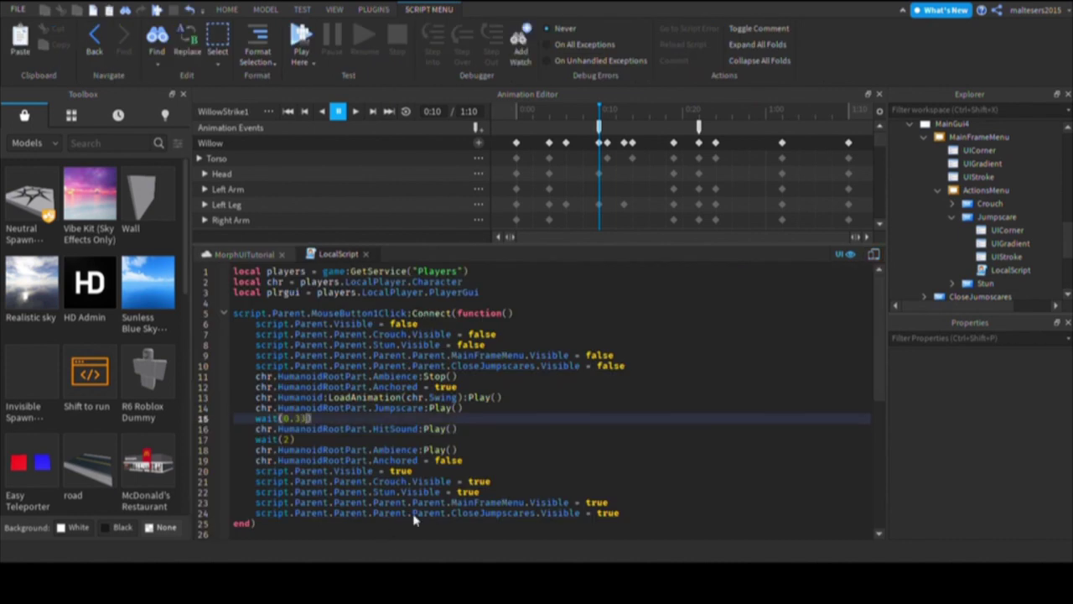
# Step: Add wait(0.4) and chr.HumanoidRootPart.HitSound2:Play() below the HitSound:Play() line
pyautogui.press('Down')
pyautogui.press('Return')
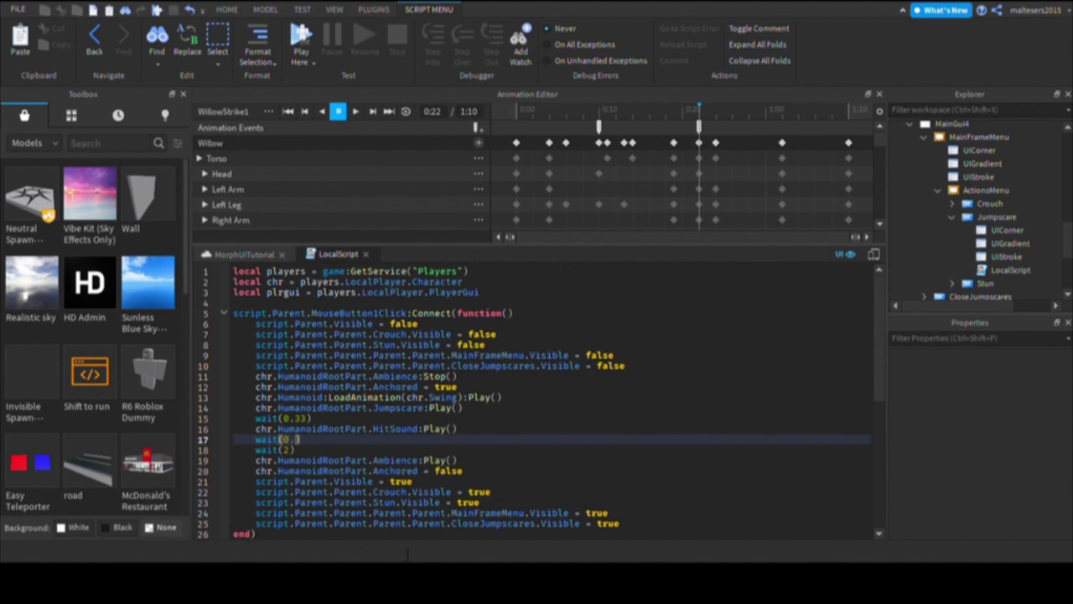
pyautogui.press('Return')
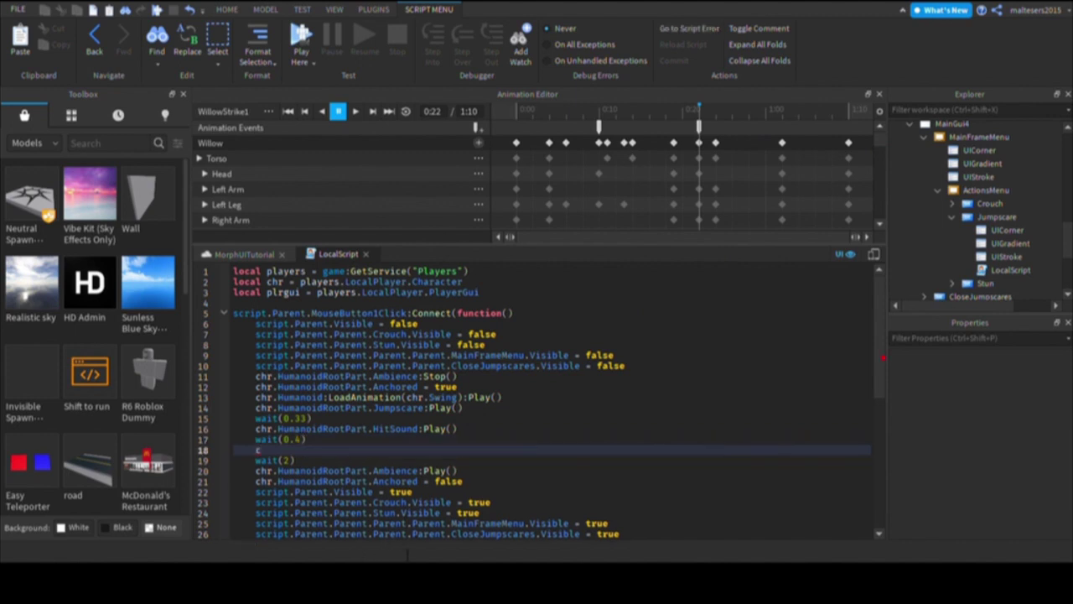
pyautogui.write('chr.H')
pyautogui.press('BackSpace')
pyautogui.press('BackSpace')
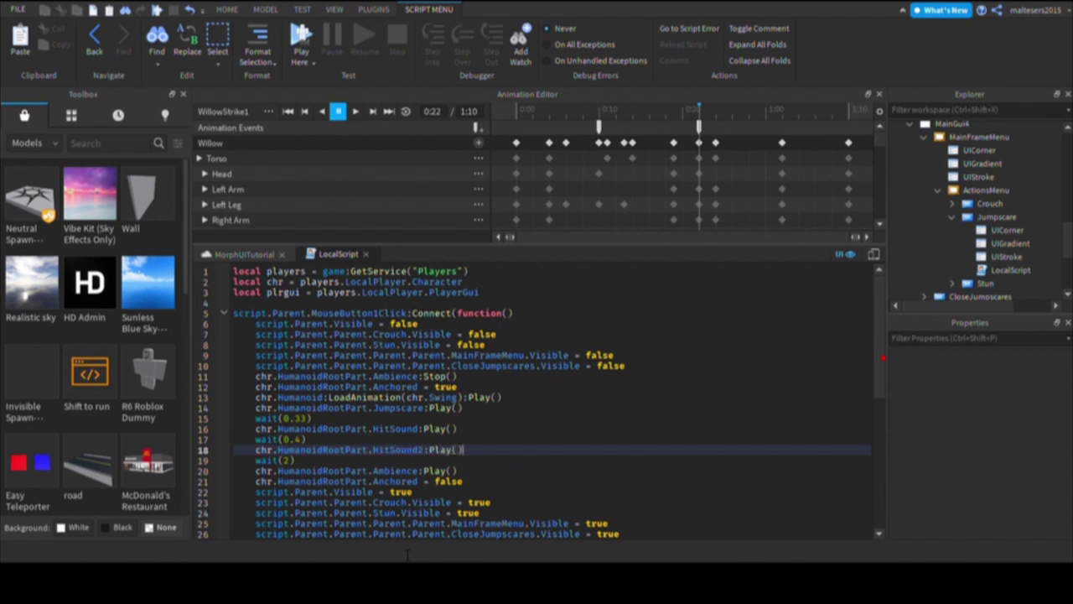
# Step: Below HitSound2:Play(), add lines setting chr.GunPart.Embers.Enabled and chr.GunPart.Flash.Enabled to true
pyautogui.press('Return')
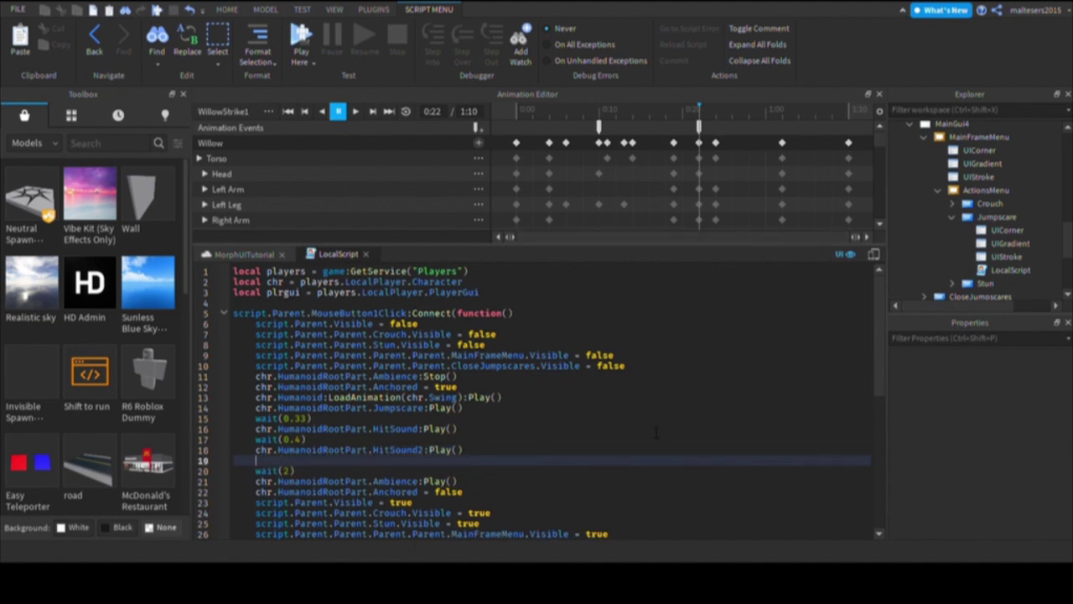
pyautogui.write('unPart.Embers.Enabled')
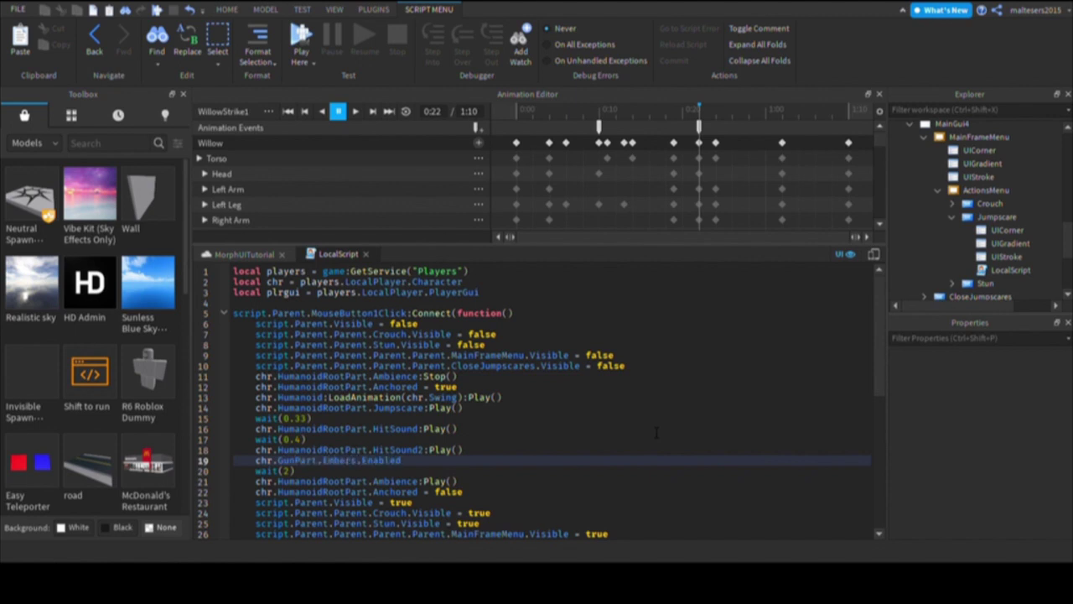
pyautogui.write(' = true')
pyautogui.press('Return')
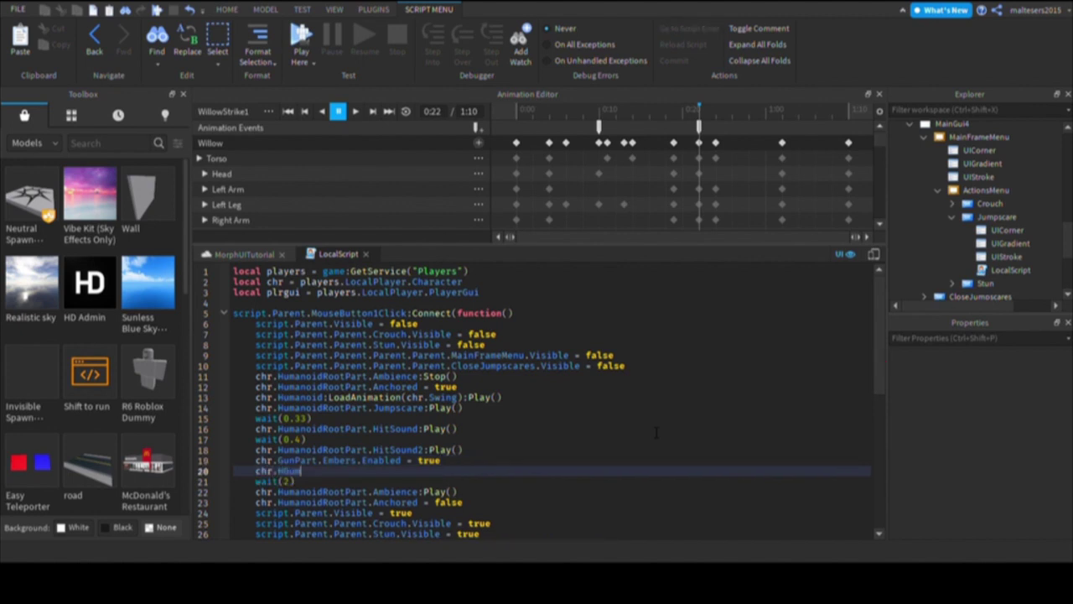
pyautogui.press('BackSpace')
pyautogui.press('BackSpace')
pyautogui.press('BackSpace')
pyautogui.press('BackSpace')
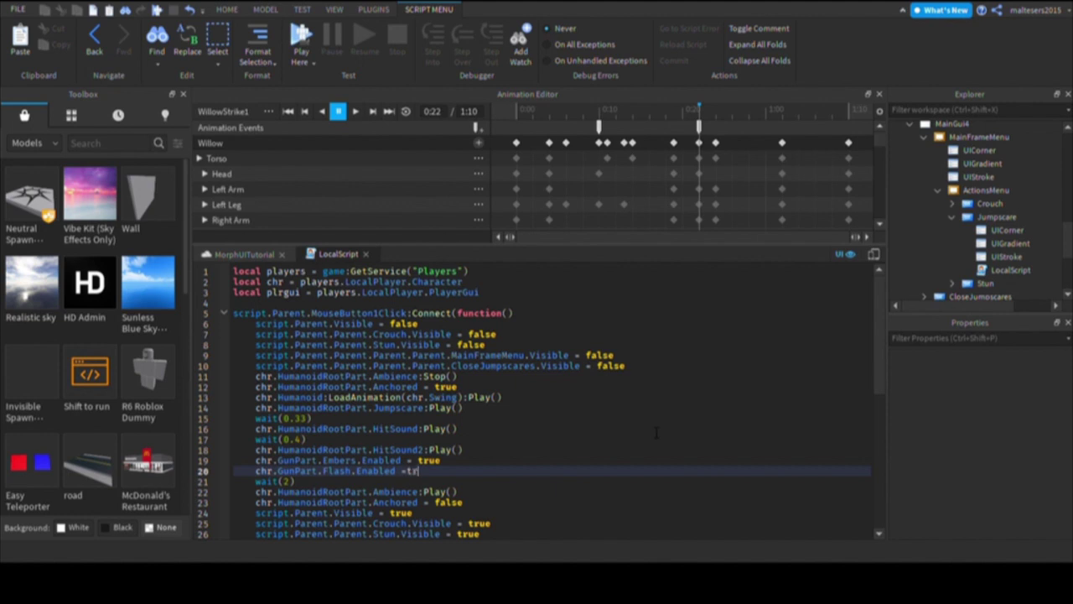
pyautogui.write('rue')
pyautogui.press('Return')
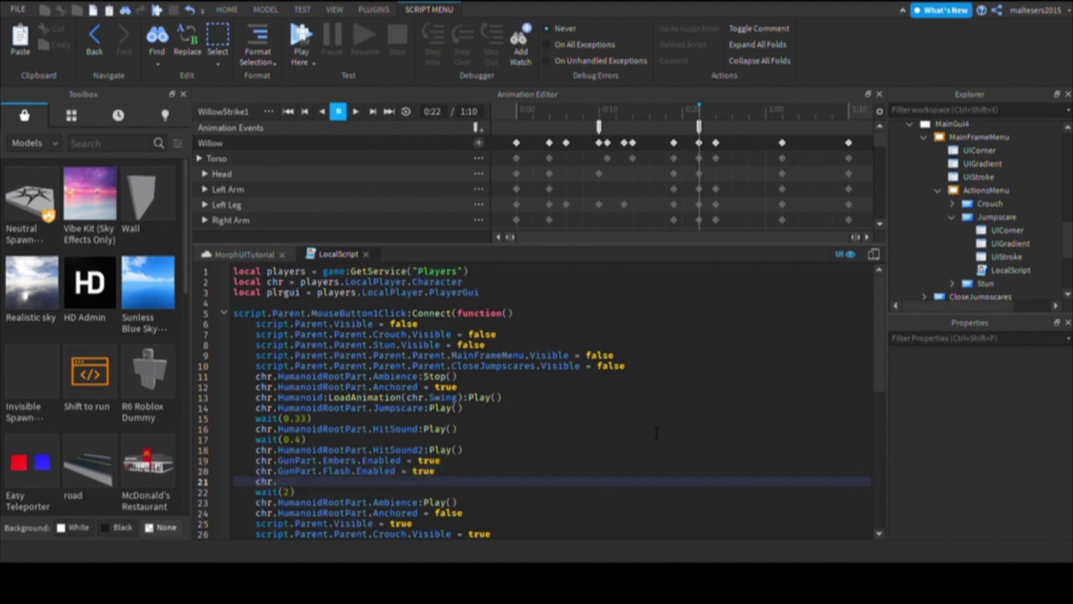
# Step: Add lines setting chr.GunPart.Image.Enabled and chr.GunPart.ImageTwo.Enabled to true
pyautogui.write('chr.GunPart.Image.Enabled')
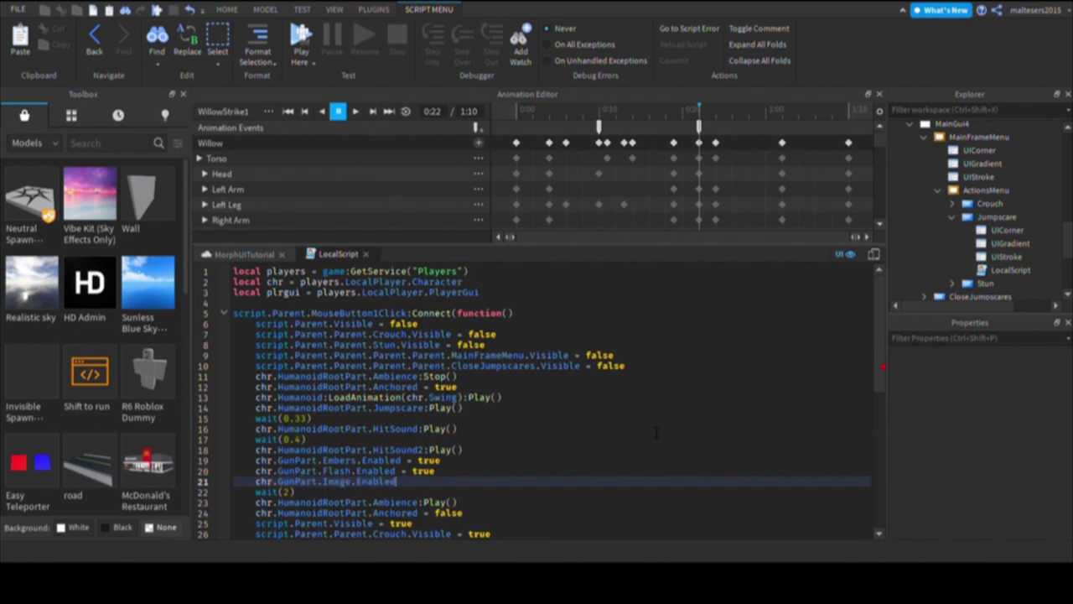
pyautogui.write(' = true')
pyautogui.press('Return')
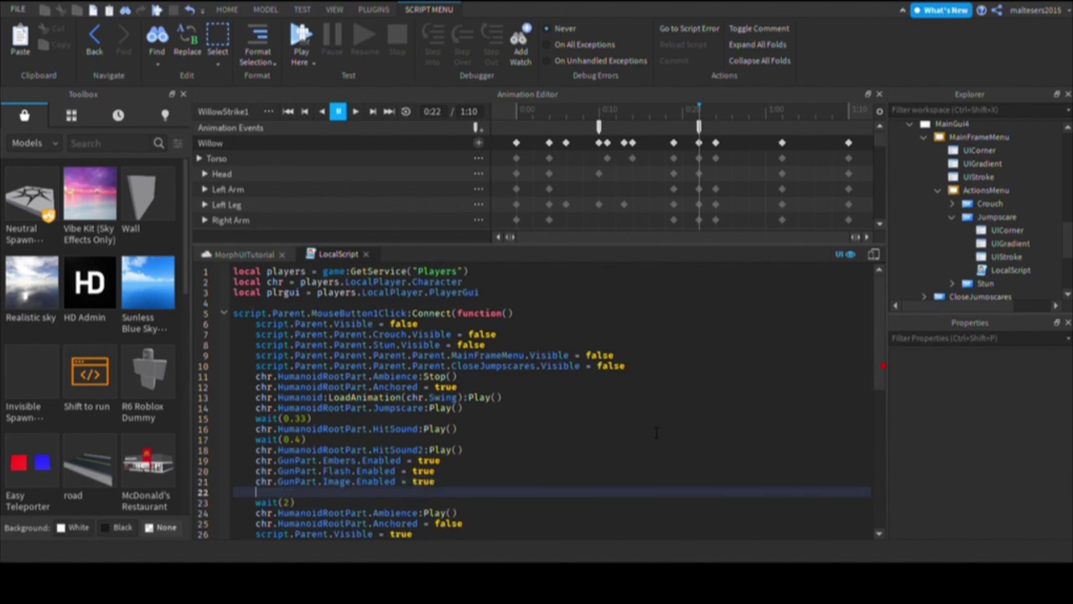
pyautogui.write('chr.GunPar')
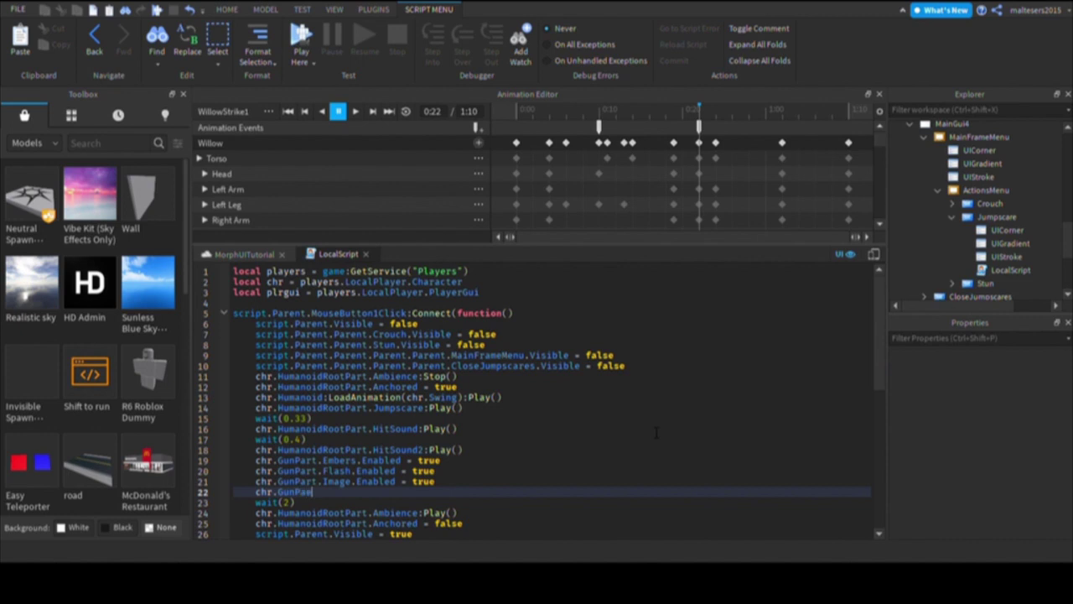
pyautogui.press('BackSpace')
pyautogui.press('BackSpace')
pyautogui.press('BackSpace')
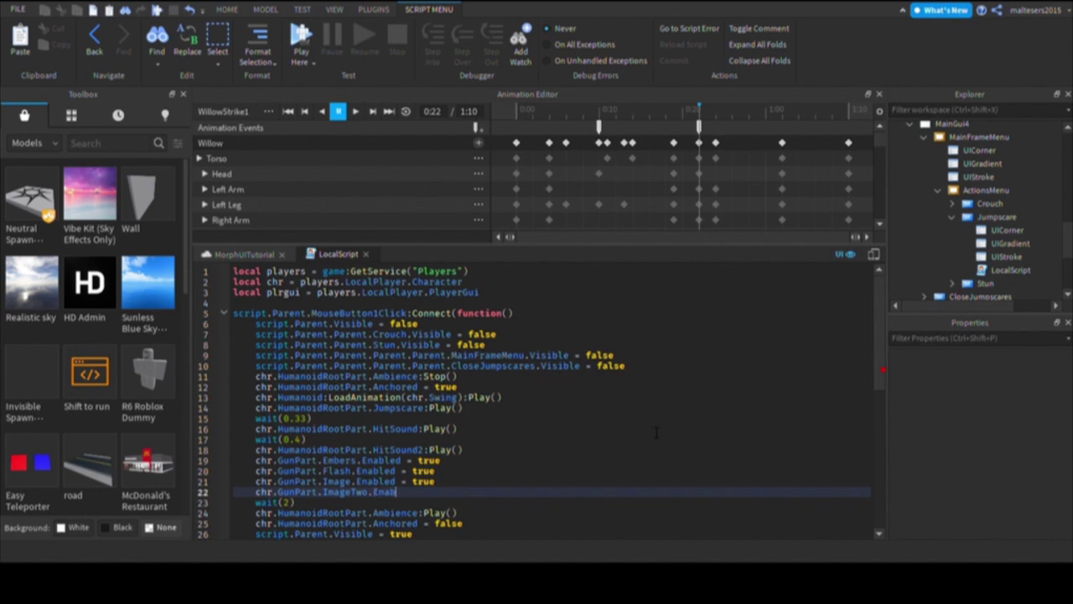
pyautogui.write('led = true')
pyautogui.press('Return')
# Step: Add wait(0.1) after the four GunPart lines and paste a copy of those lines below it
pyautogui.write('wait(')
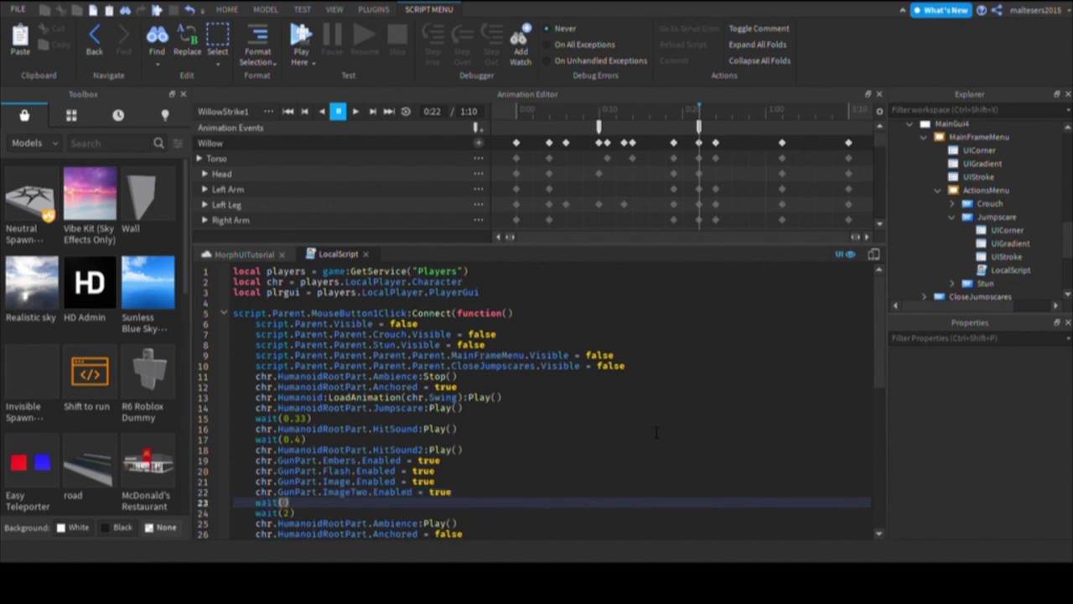
pyautogui.write('0.1')
pyautogui.click(485, 345)
pyautogui.moveTo(451, 492); pyautogui.dragTo(233, 460)
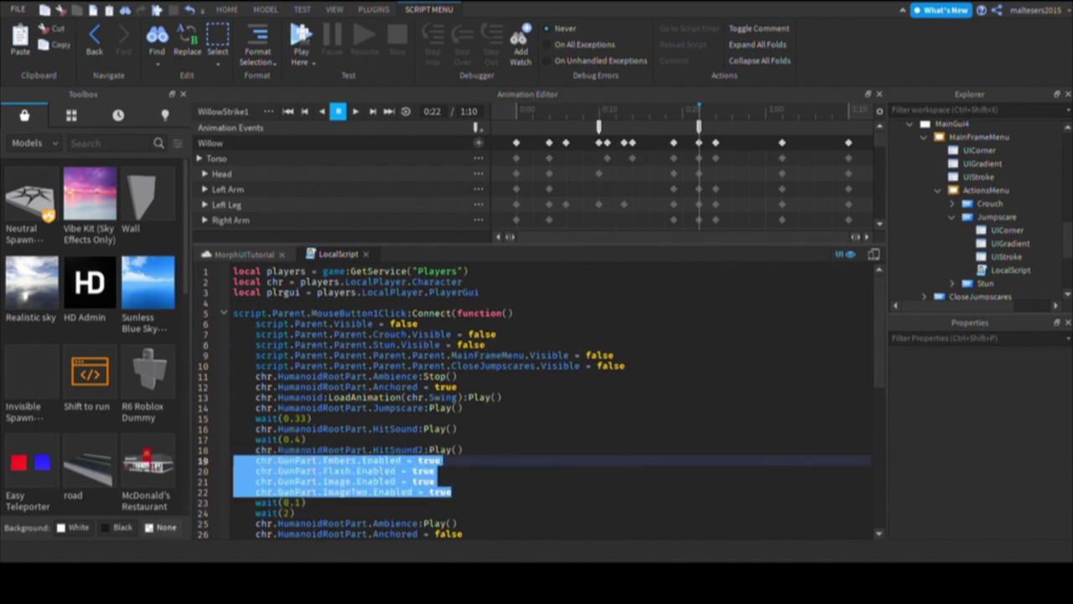
pyautogui.hotkey('ctrl', 'c')
pyautogui.click(306, 502)
pyautogui.press('Return')
pyautogui.hotkey('ctrl', 'v')
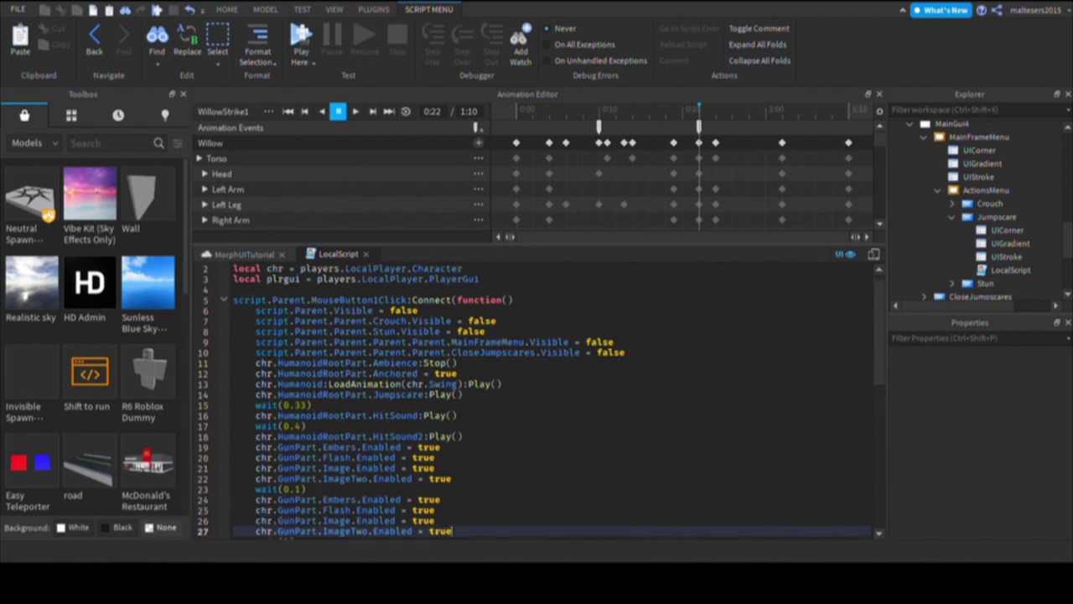
# Step: Change the Embers and Flash values to false in the copied GunPart lines
pyautogui.click(441, 500)
pyautogui.press('BackSpace')
pyautogui.write('f')
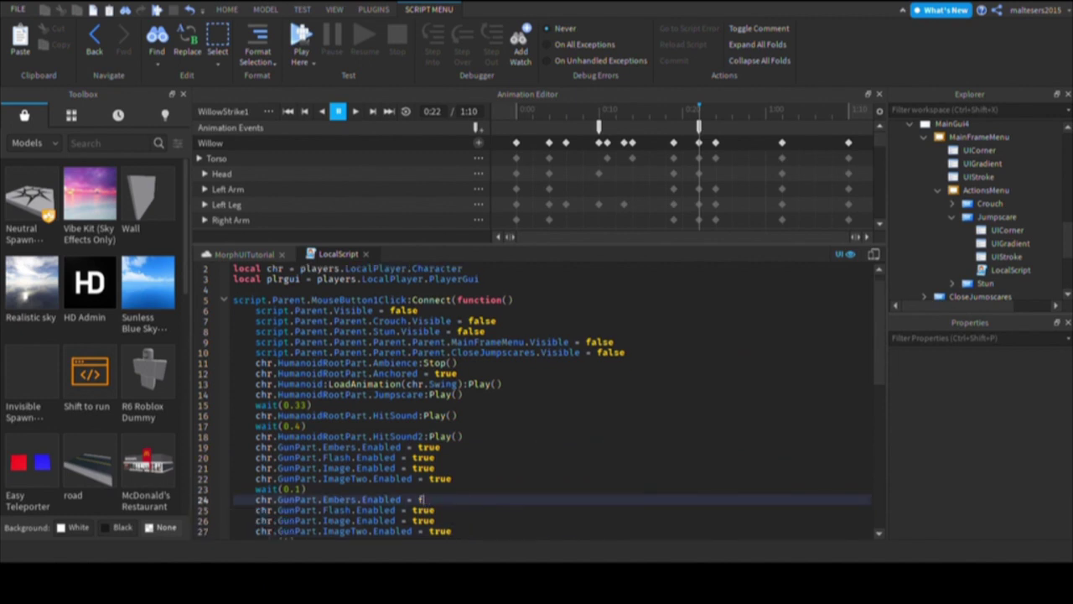
pyautogui.write('alse')
pyautogui.click(436, 510)
pyautogui.press('BackSpace')
pyautogui.press('BackSpace')
pyautogui.press('BackSpace')
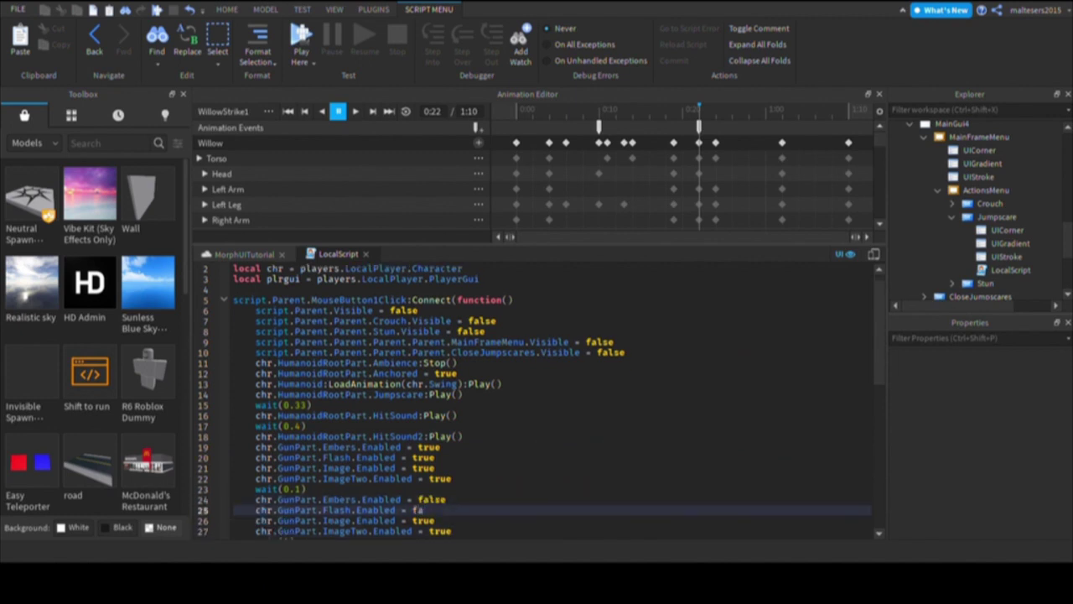
pyautogui.write('false')
# Step: Change the Image and ImageTwo values to false in the copied GunPart lines, and close the script
pyautogui.click(435, 521)
pyautogui.press('BackSpace')
pyautogui.press('BackSpace')
pyautogui.press('BackSpace')
pyautogui.press('BackSpace')
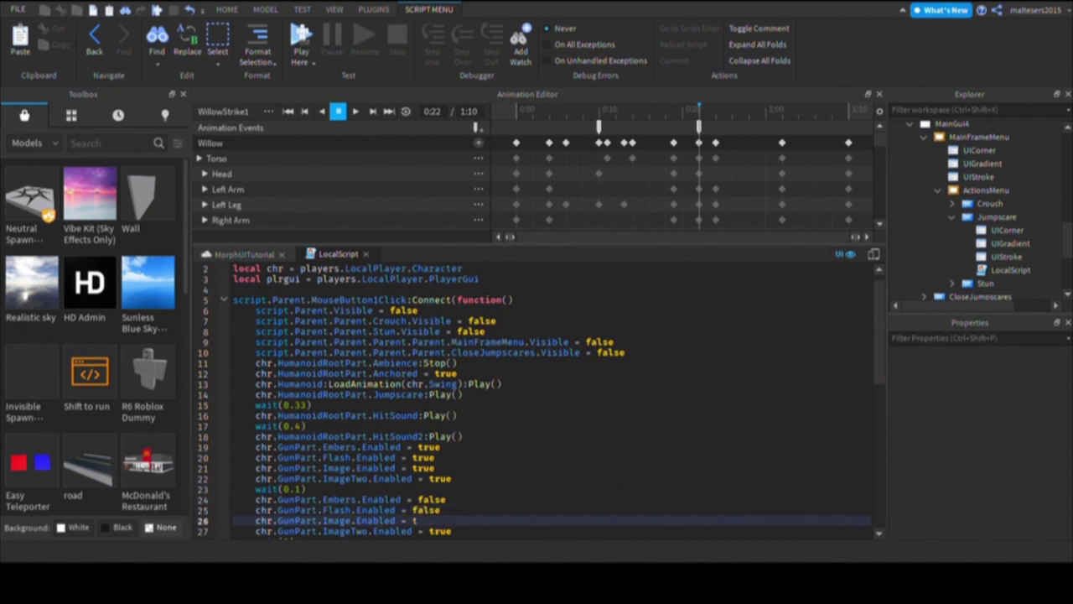
pyautogui.write('false')
pyautogui.click(439, 531)
pyautogui.press('BackSpace')
pyautogui.press('BackSpace')
pyautogui.press('BackSpace')
pyautogui.press('BackSpace')
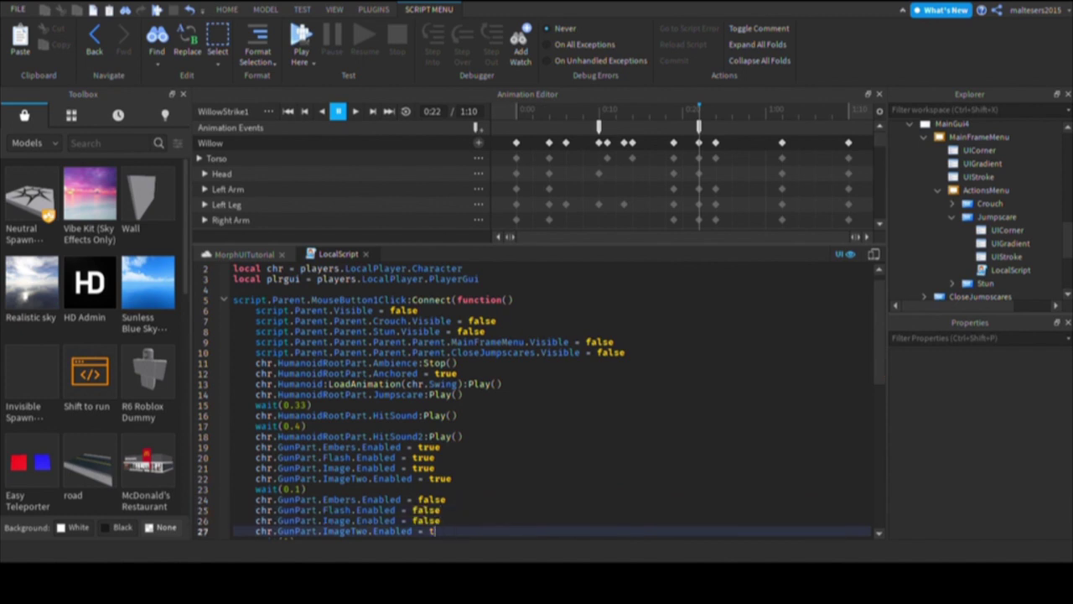
pyautogui.write('false')
pyautogui.scroll(-3, 667, 499)
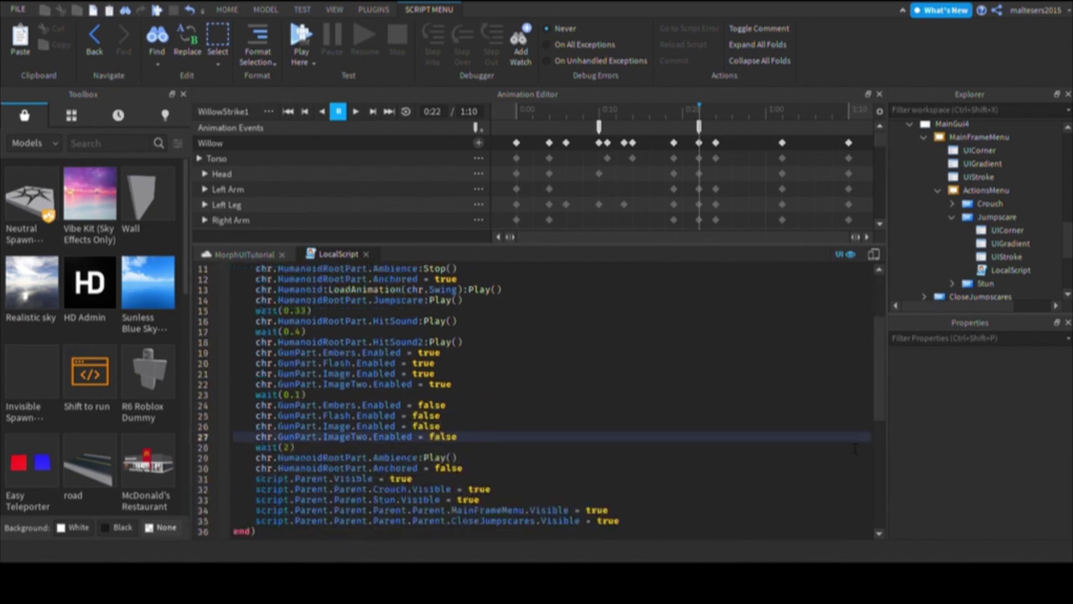
pyautogui.click(365, 254)
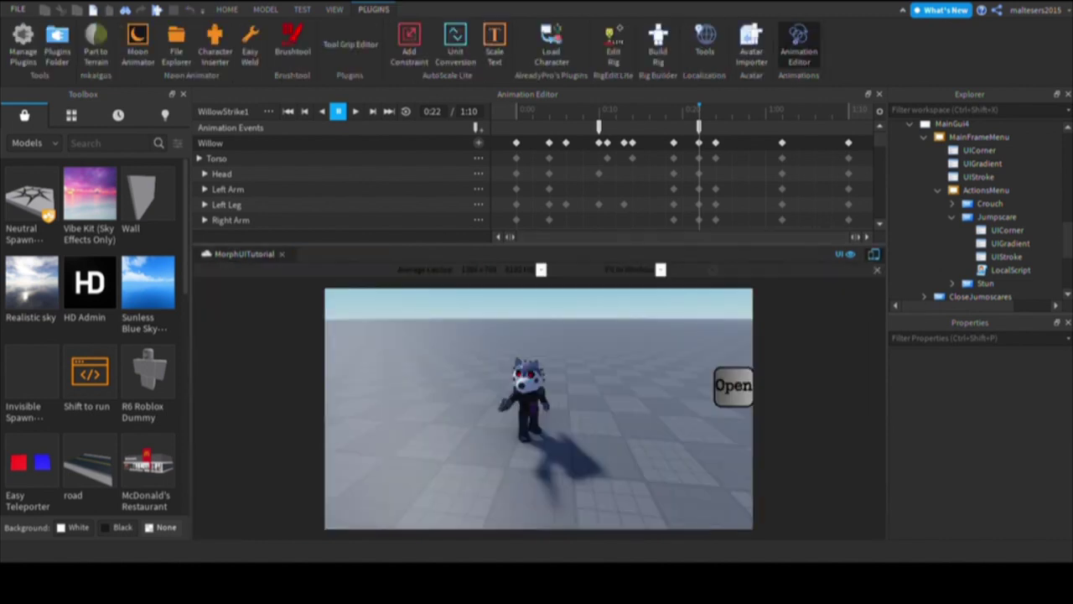
# Step: Close the Animation Editor and move the Willow model from Workspace into the Morphs folder of ReplicatedStorage
pyautogui.click(878, 94)
pyautogui.click(524, 318)
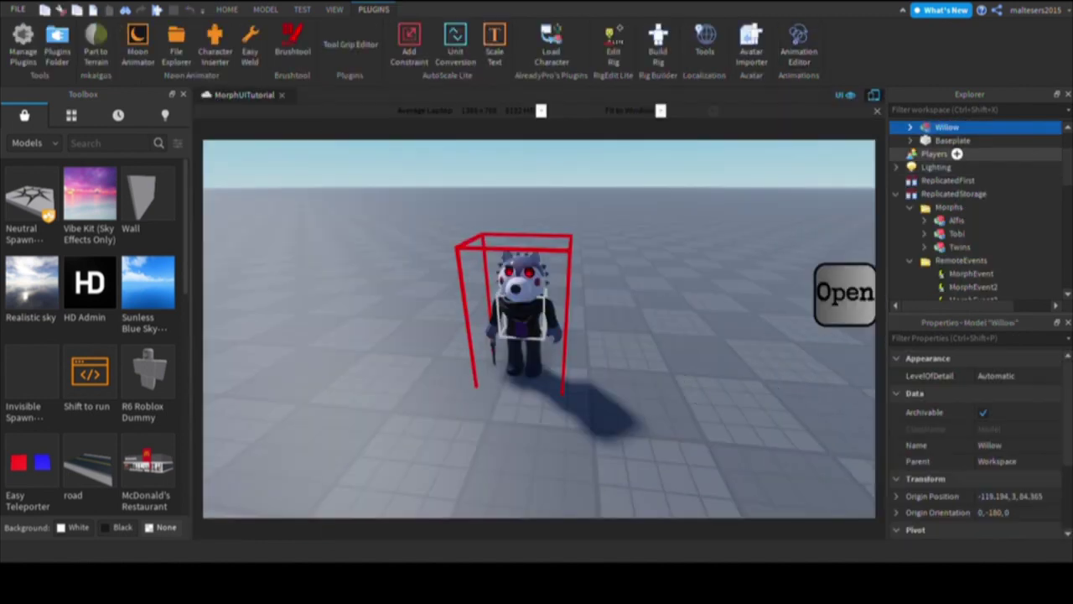
pyautogui.moveTo(979, 140); pyautogui.dragTo(975, 206)
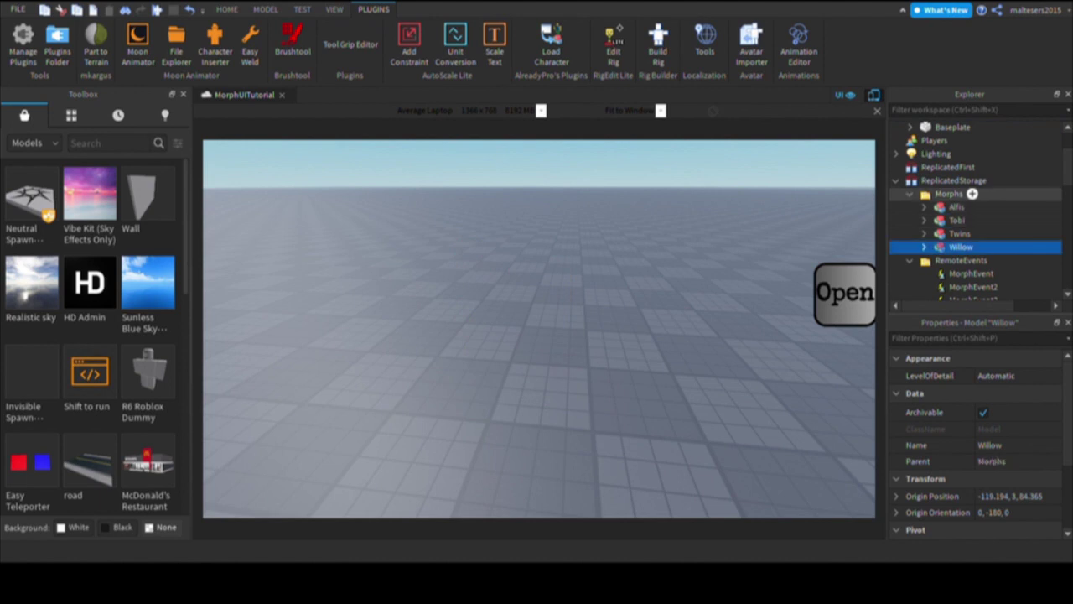
# Step: Copy the ClickScript from the Alfis button in MorphGui's MorphMenu and paste it into the Willow button
pyautogui.scroll(-10, 977, 206)
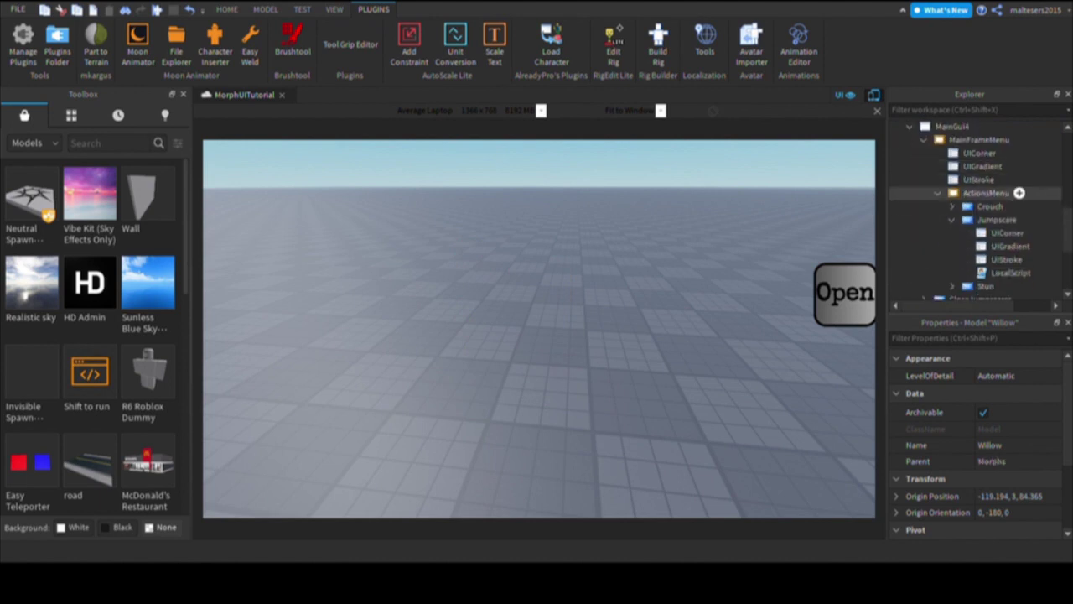
pyautogui.scroll(-5, 1019, 178)
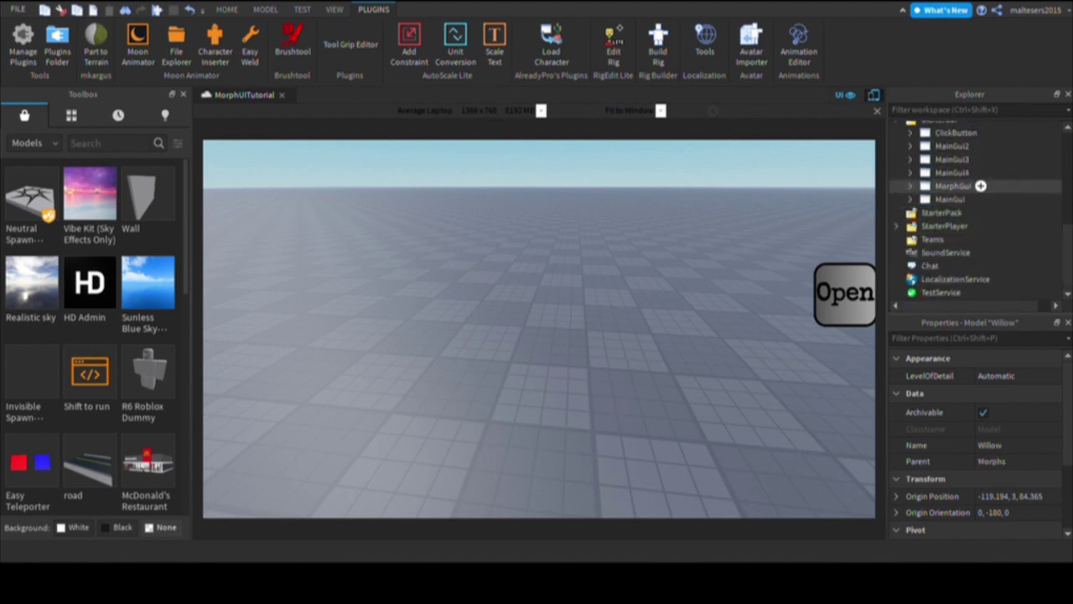
pyautogui.click(938, 190)
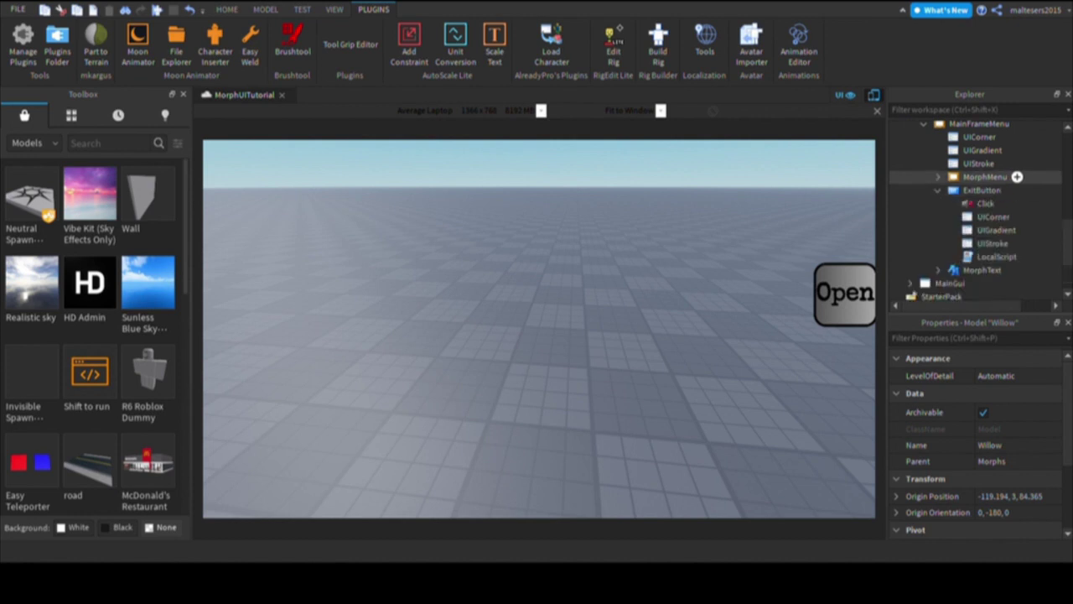
pyautogui.click(937, 177)
pyautogui.click(952, 191)
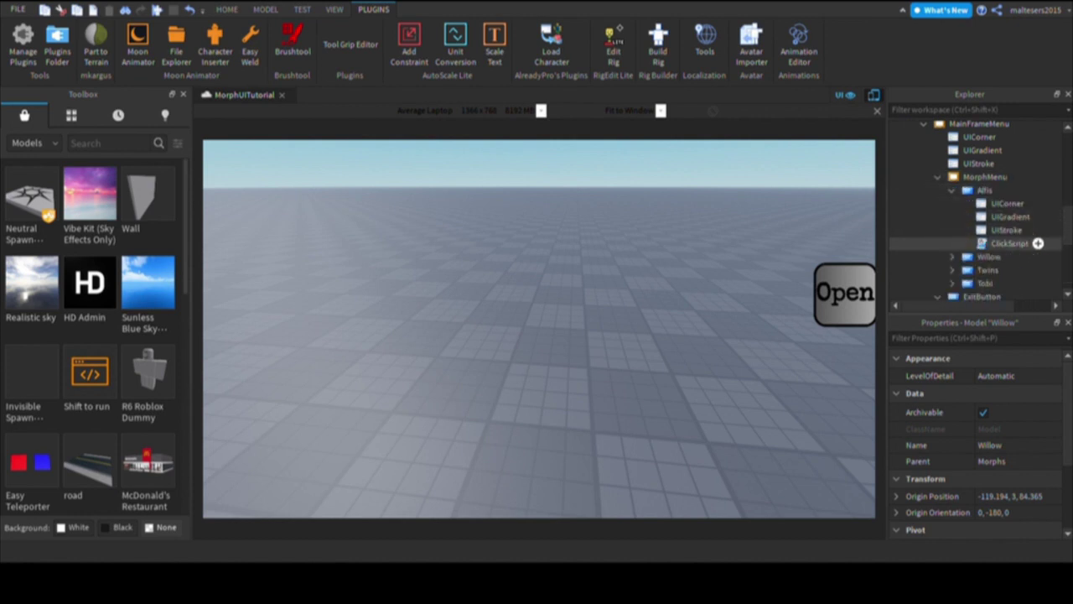
pyautogui.click(1010, 243)
pyautogui.click(952, 190)
pyautogui.click(989, 204)
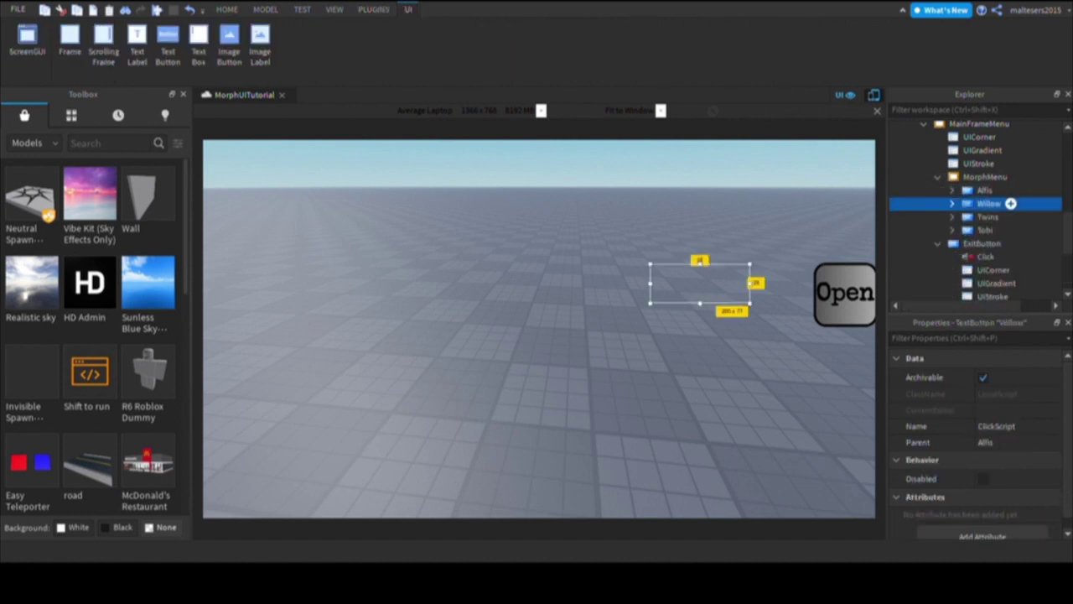
pyautogui.hotkey('ctrl', 'shift', 'v')
pyautogui.click(951, 204)
# Step: Edit the Willow button's ClickScript to fire MorphEvent4 with the Willow morph, and close the script
pyautogui.click(1009, 256)
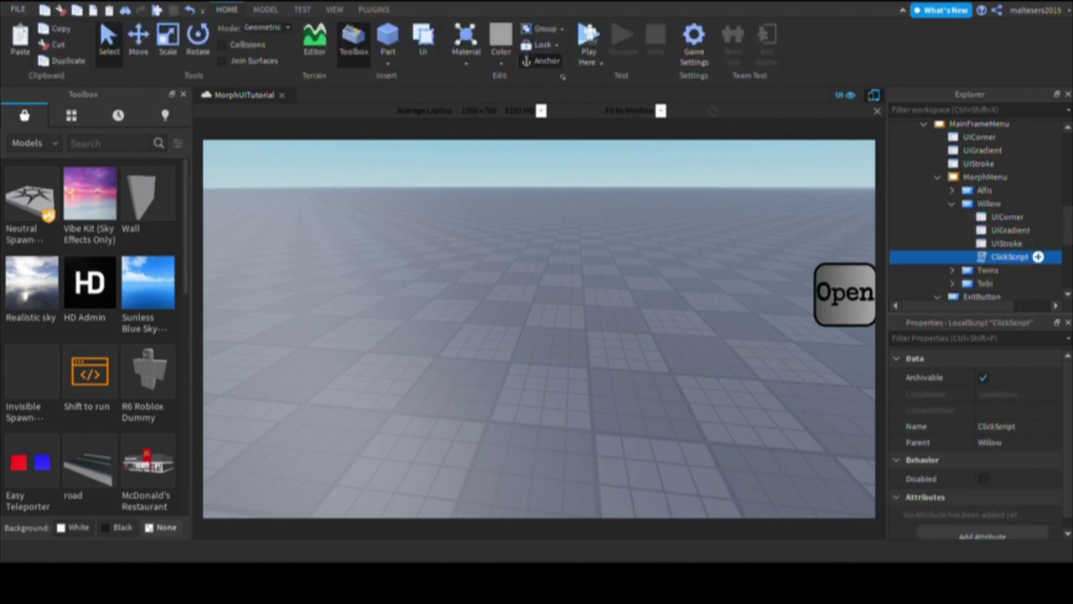
pyautogui.doubleClick(1009, 256)
pyautogui.doubleClick(594, 144)
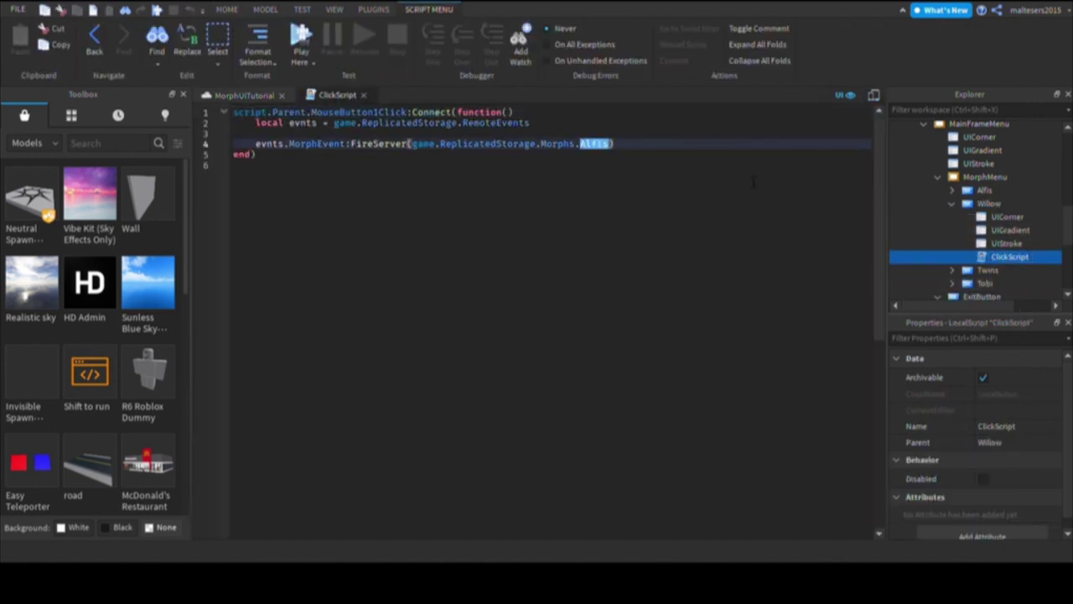
pyautogui.write('Willow')
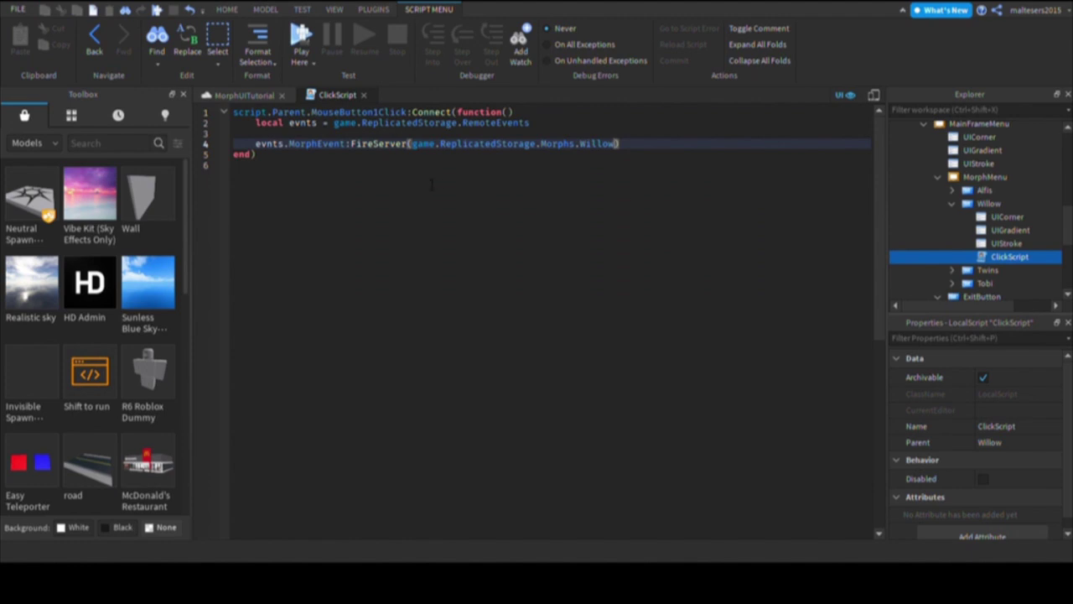
pyautogui.write('s')
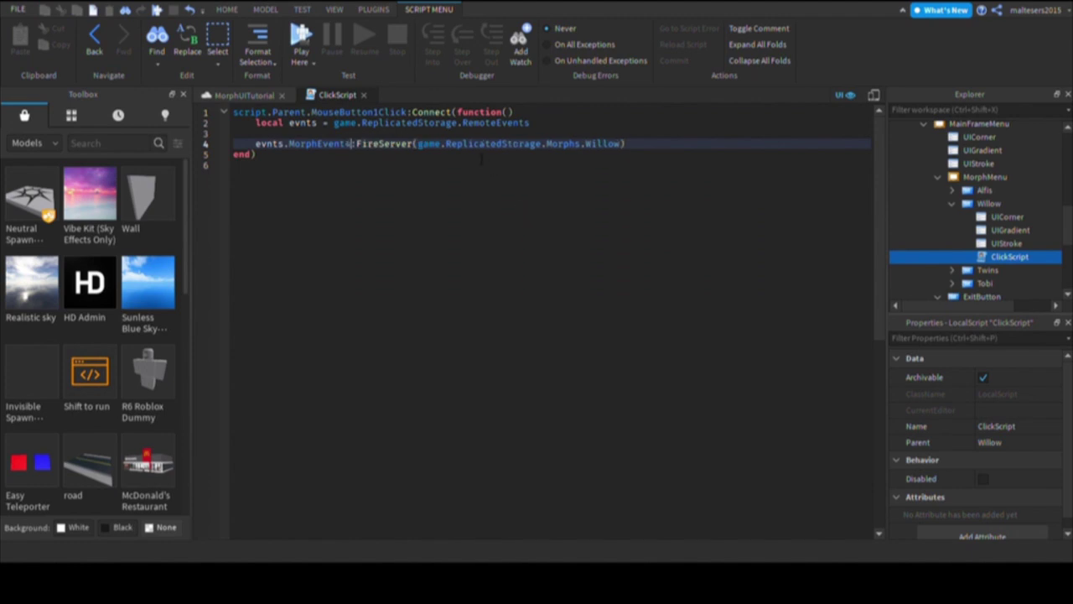
pyautogui.click(363, 95)
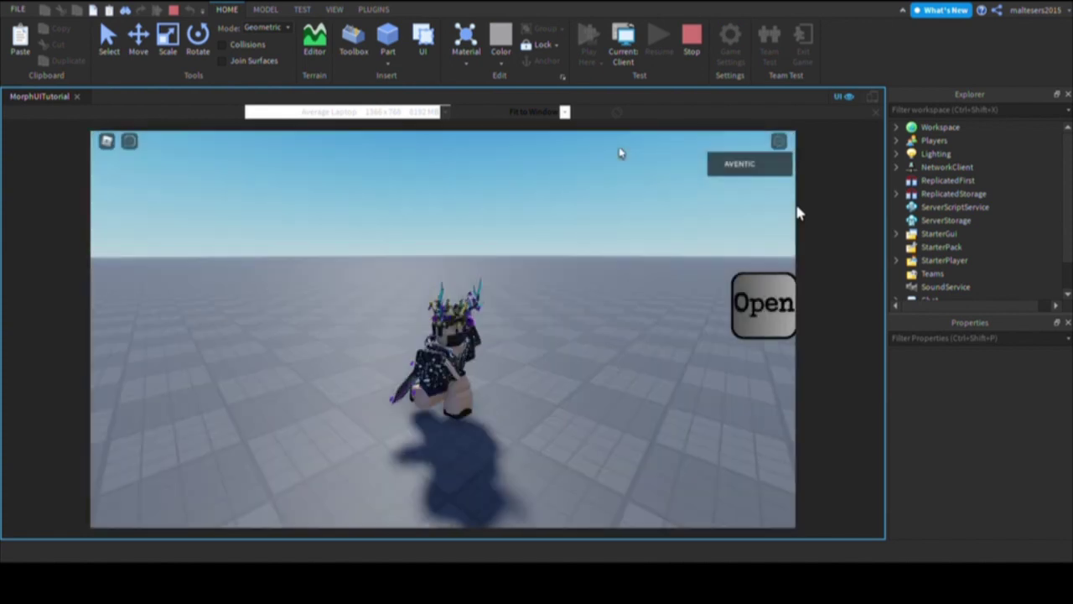
pyautogui.press('w')
pyautogui.moveTo(621, 152); pyautogui.dragTo(621, 153, button='right')
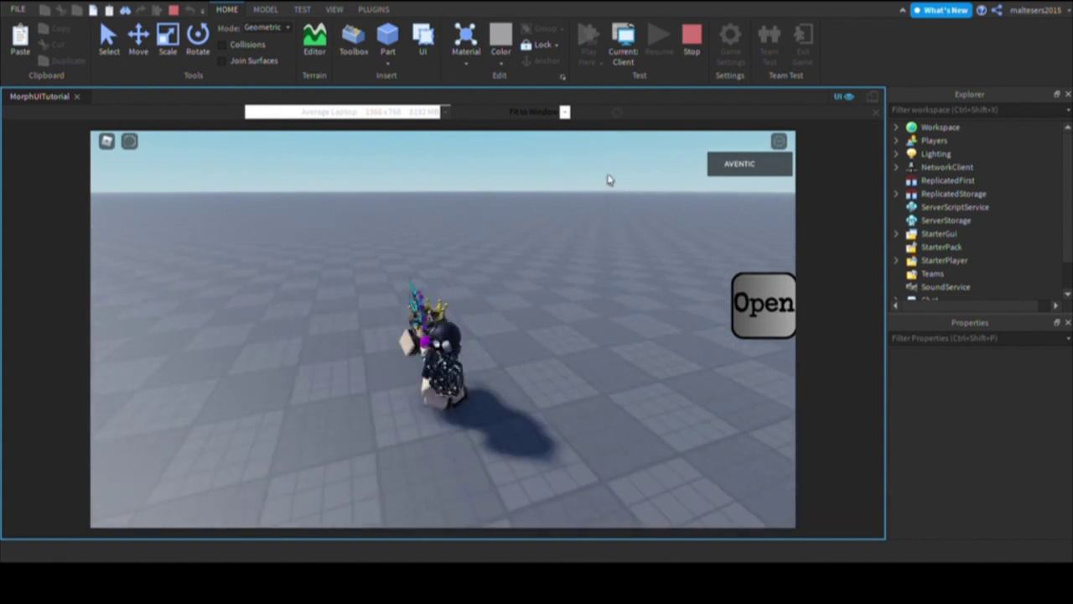
pyautogui.press('s')
pyautogui.press('s')
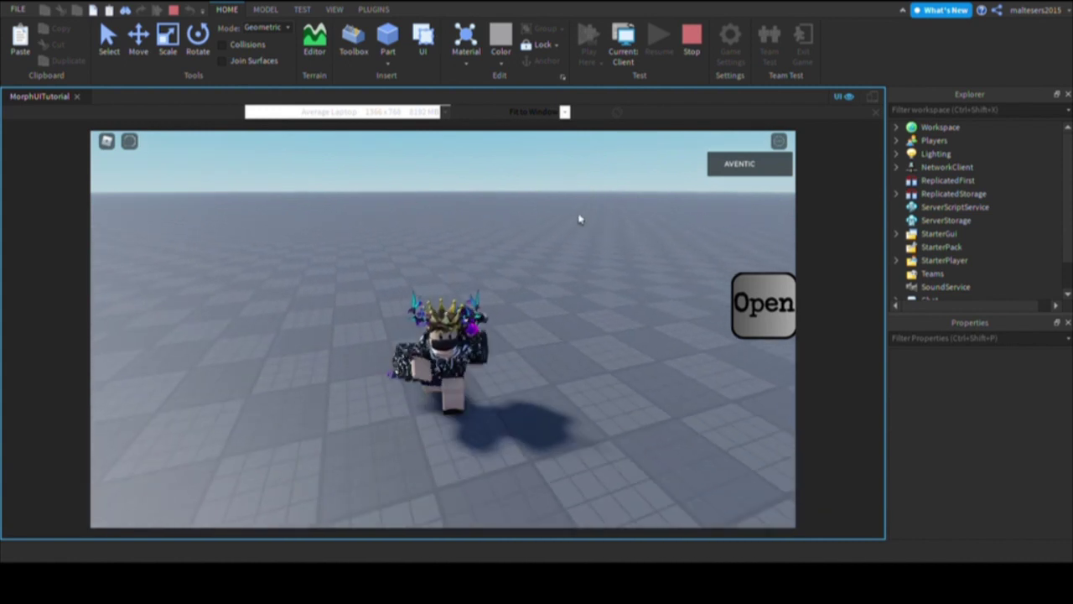
pyautogui.press('s')
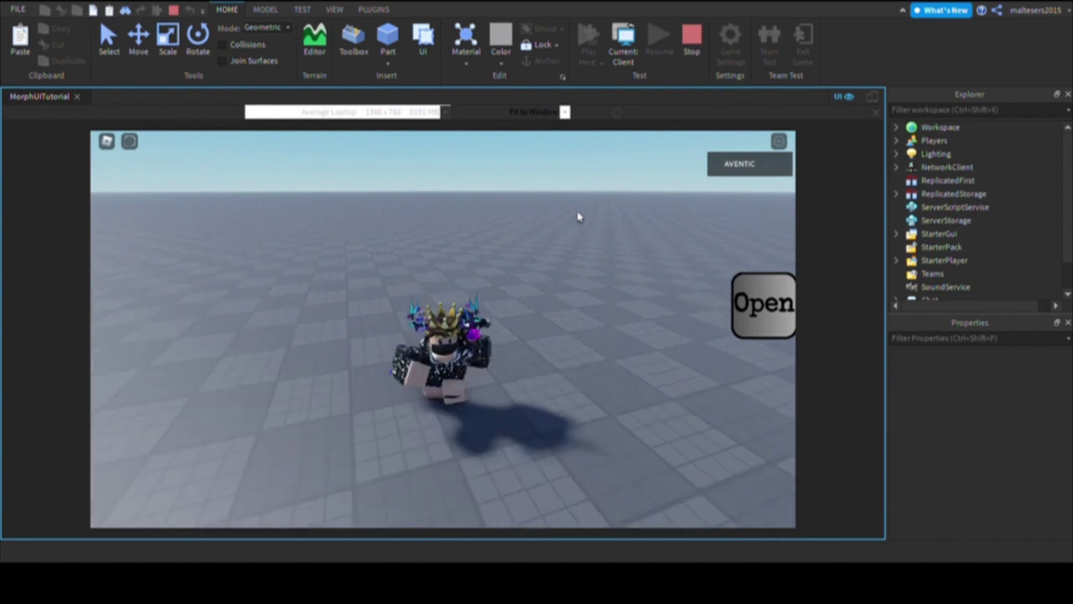
pyautogui.press('s')
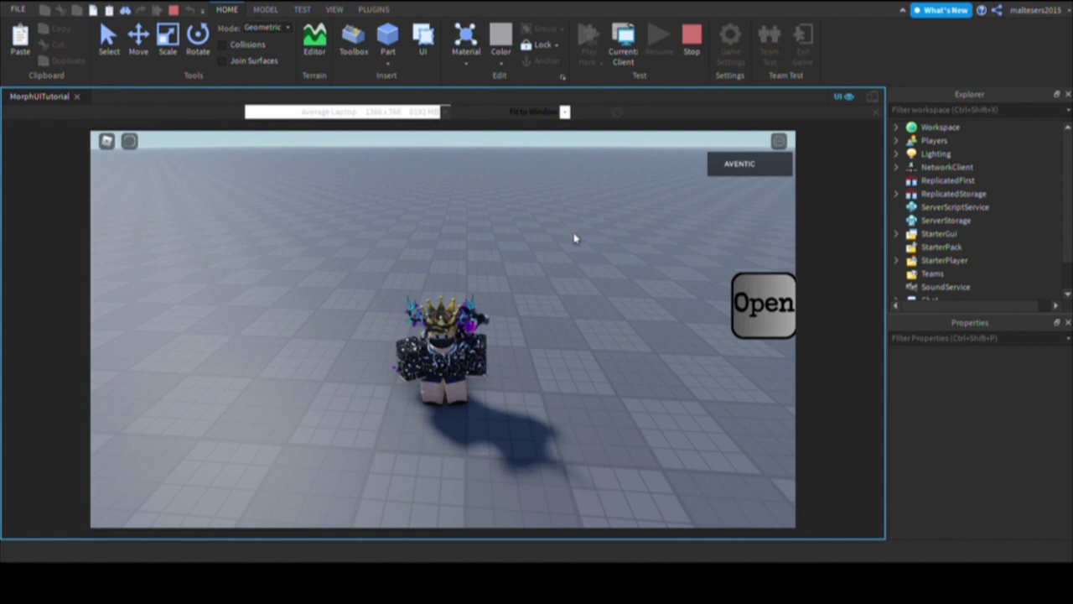
pyautogui.press('s')
pyautogui.moveTo(583, 241); pyautogui.dragTo(583, 241, button='right')
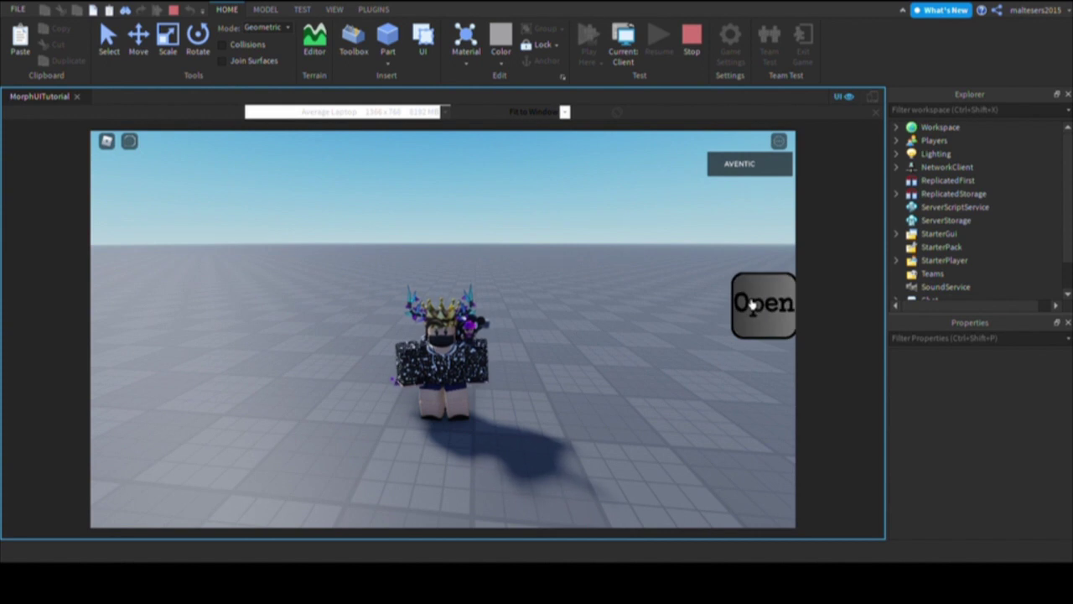
# Step: Morph the character into Willow in the play test and trigger its Jumpscare action
pyautogui.click(753, 306)
pyautogui.click(666, 258)
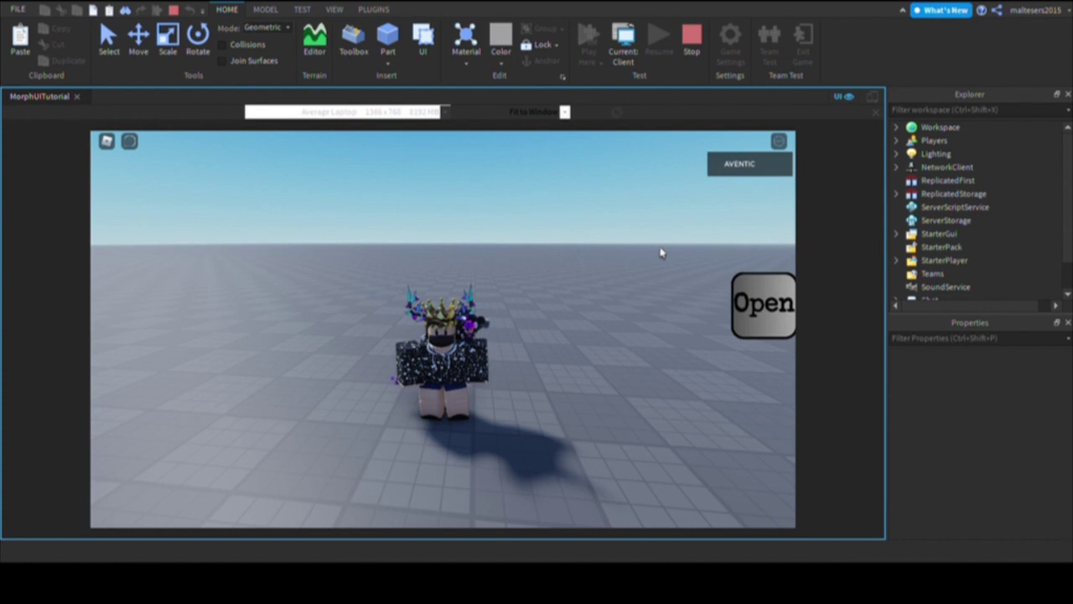
pyautogui.click(738, 303)
pyautogui.click(583, 298)
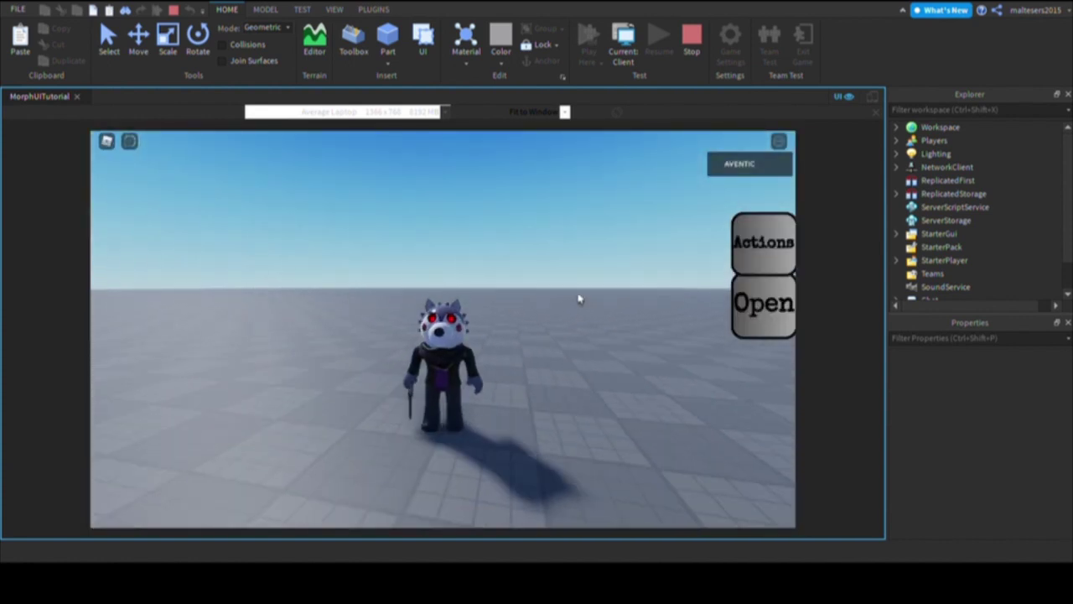
pyautogui.scroll(2, 577, 299)
pyautogui.moveTo(577, 299); pyautogui.dragTo(577, 299, button='right')
pyautogui.press('a')
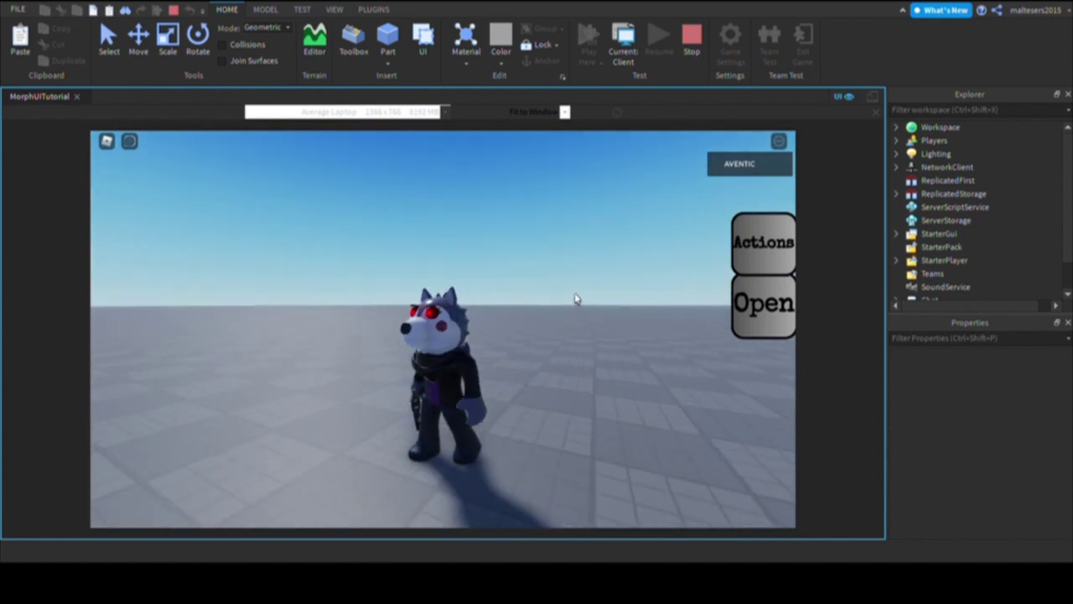
pyautogui.click(748, 257)
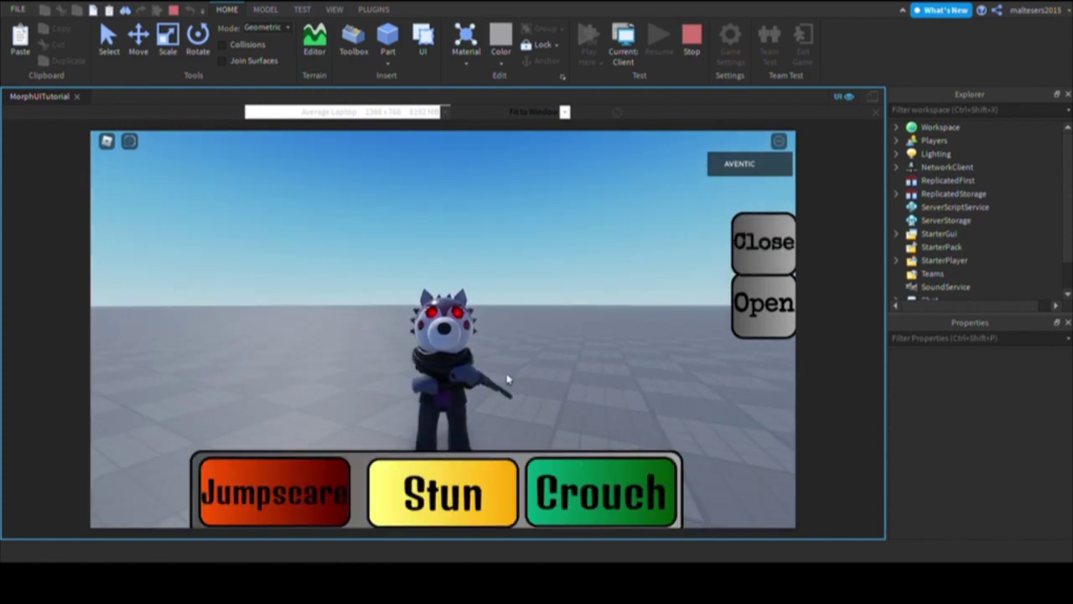
pyautogui.click(321, 492)
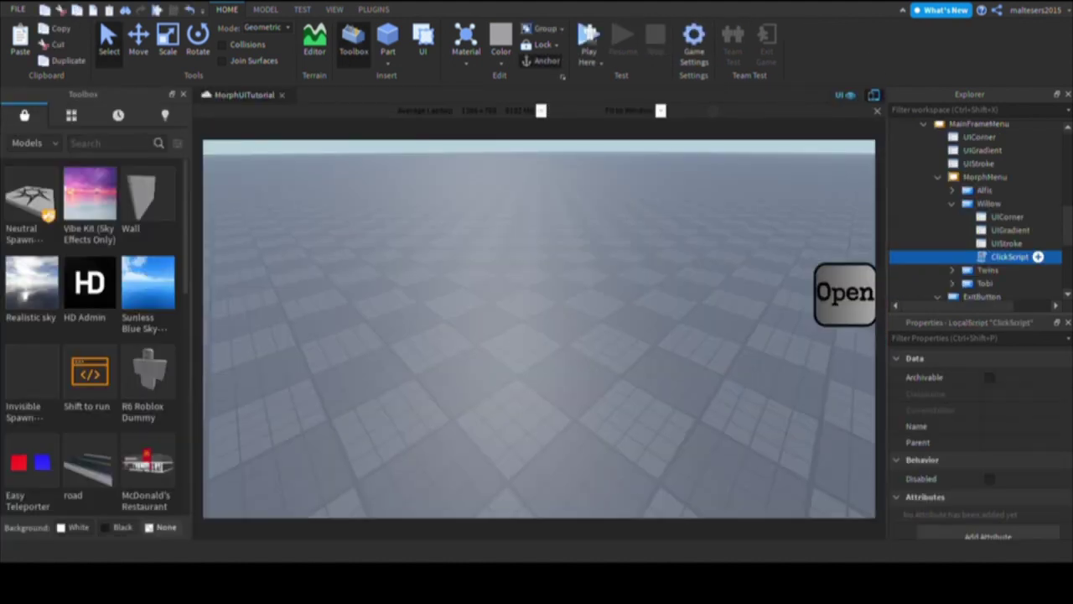
# Step: Delete the chr.HumanoidRootPart.Jumpscare:Play() line from the LocalScript of the Jumpscare button in MainGui4
pyautogui.doubleClick(1009, 257)
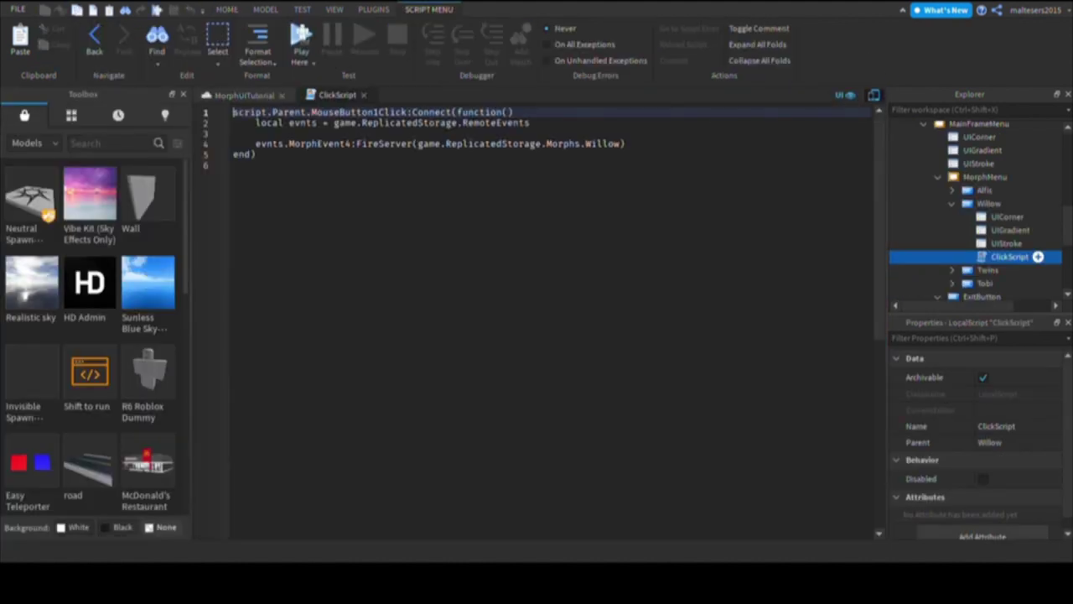
pyautogui.click(364, 95)
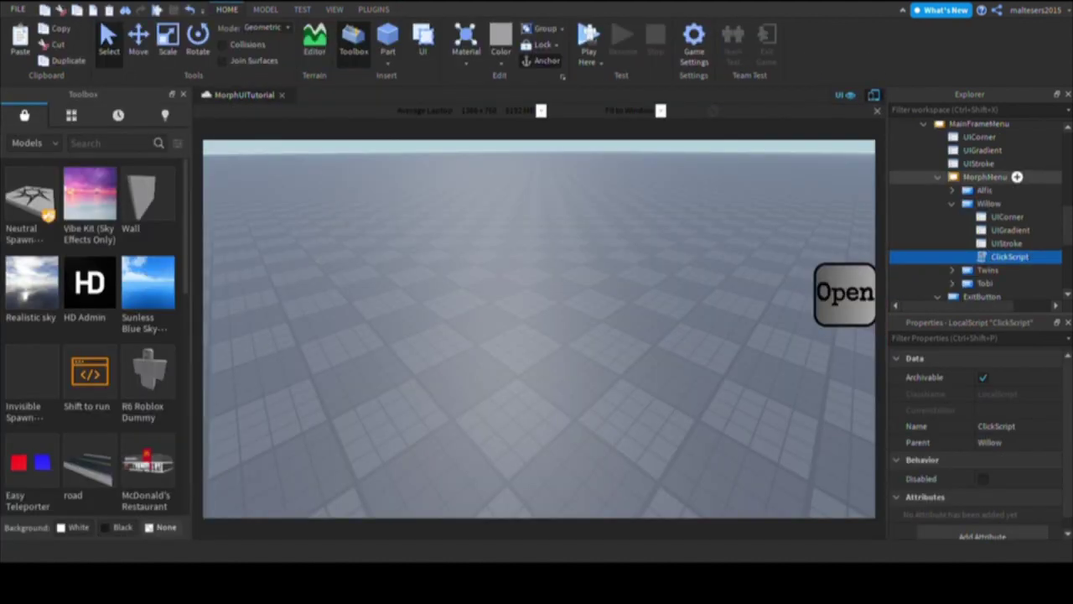
pyautogui.scroll(2, 972, 186)
pyautogui.click(911, 187)
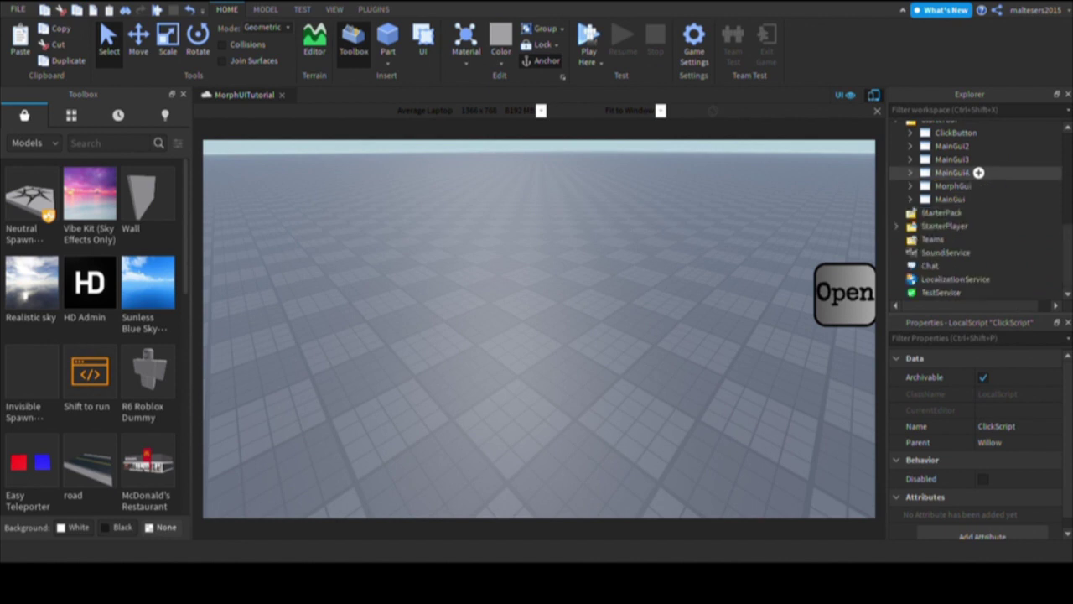
pyautogui.click(911, 172)
pyautogui.scroll(-2, 1022, 278)
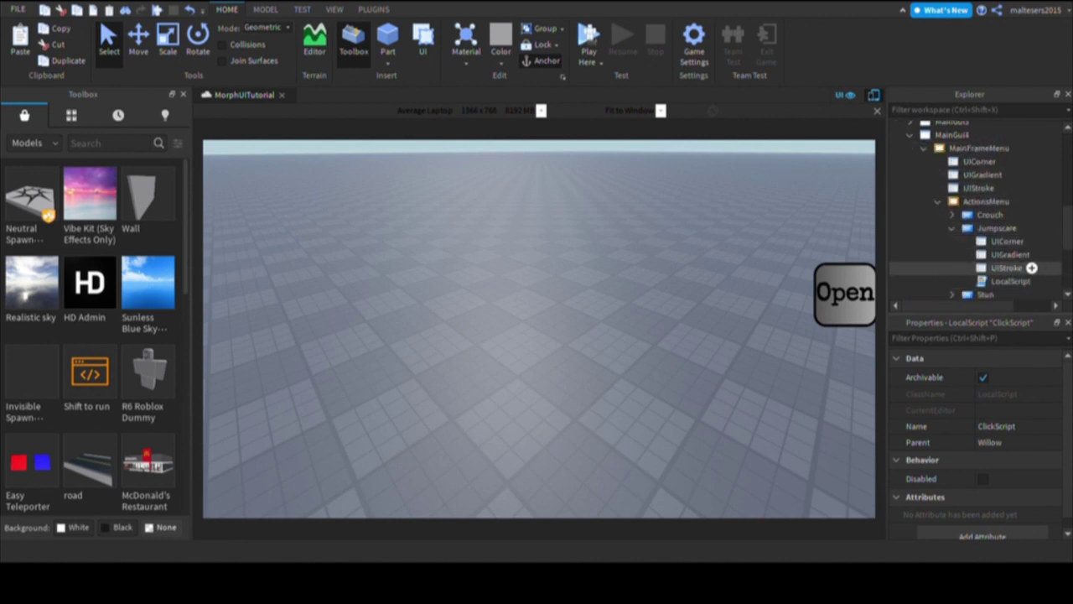
pyautogui.doubleClick(1015, 281)
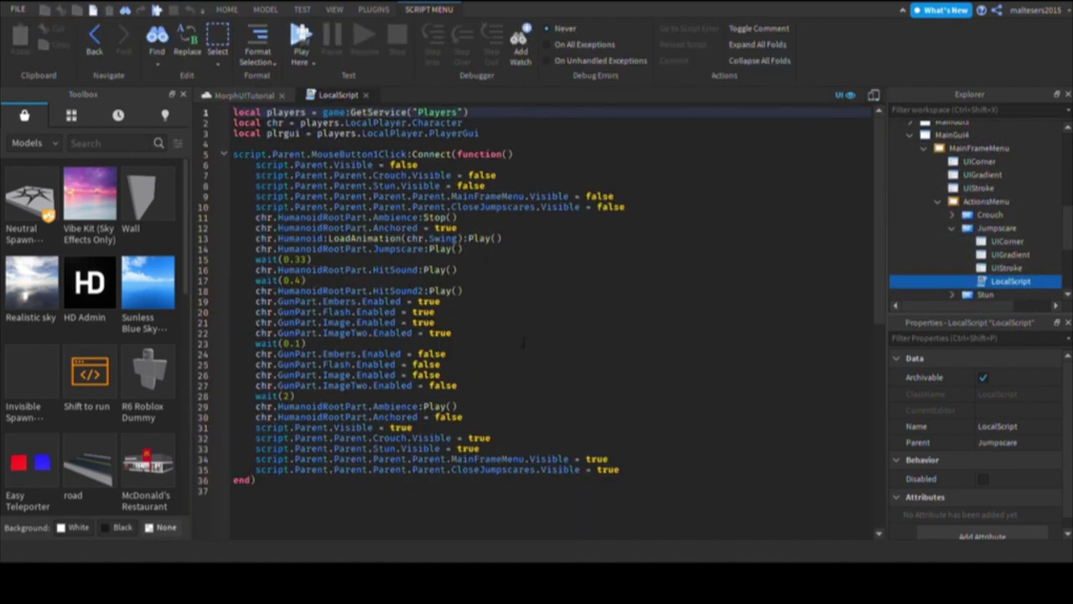
pyautogui.moveTo(462, 249); pyautogui.dragTo(233, 249)
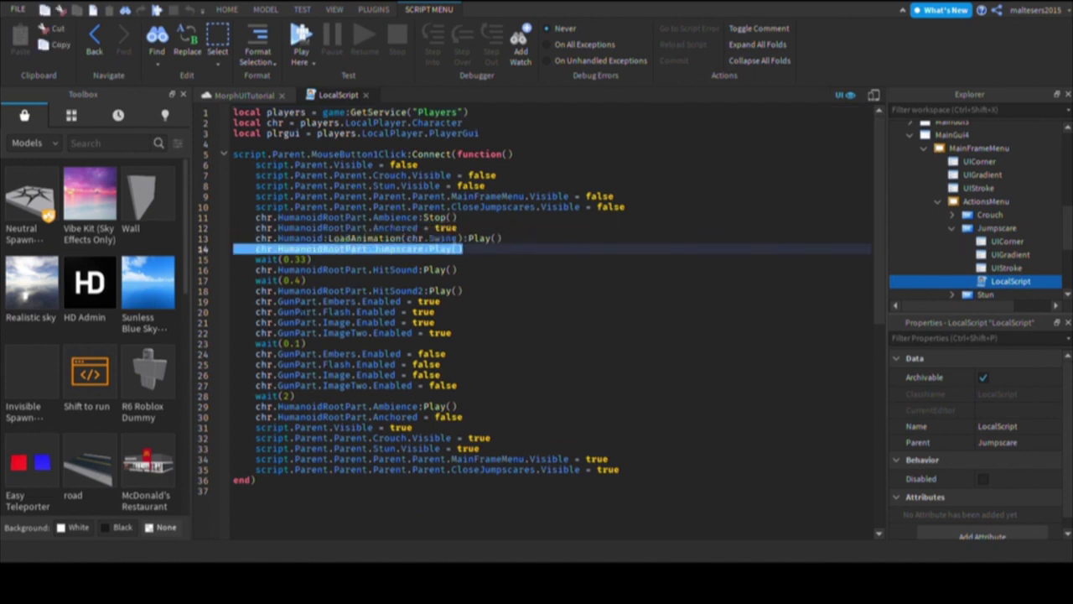
pyautogui.press('BackSpace')
pyautogui.press('BackSpace')
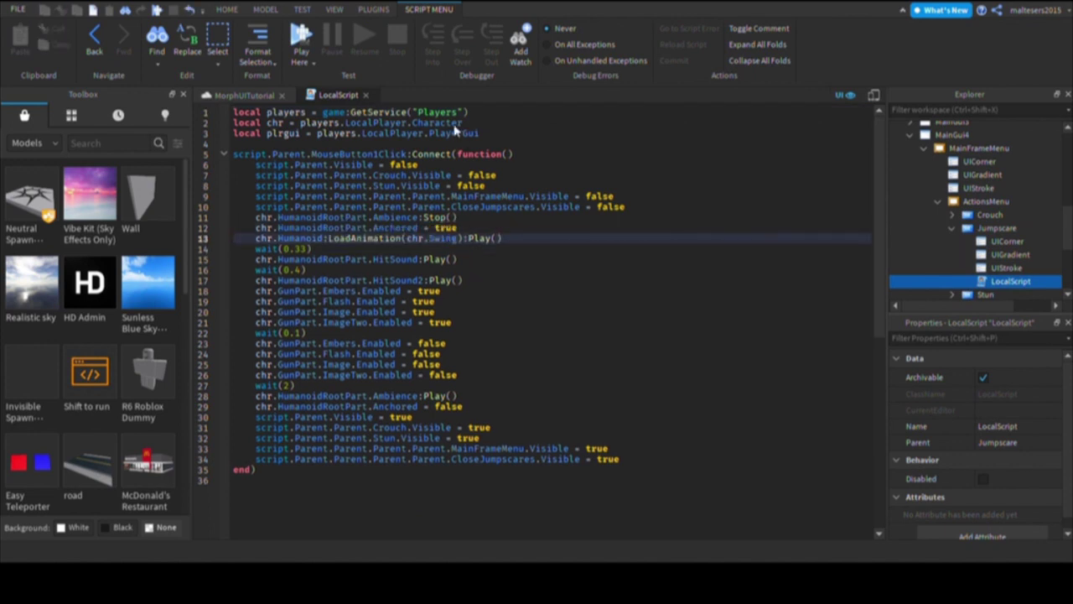
# Step: Start a new play test and morph the character into Willow
pyautogui.press('F5')
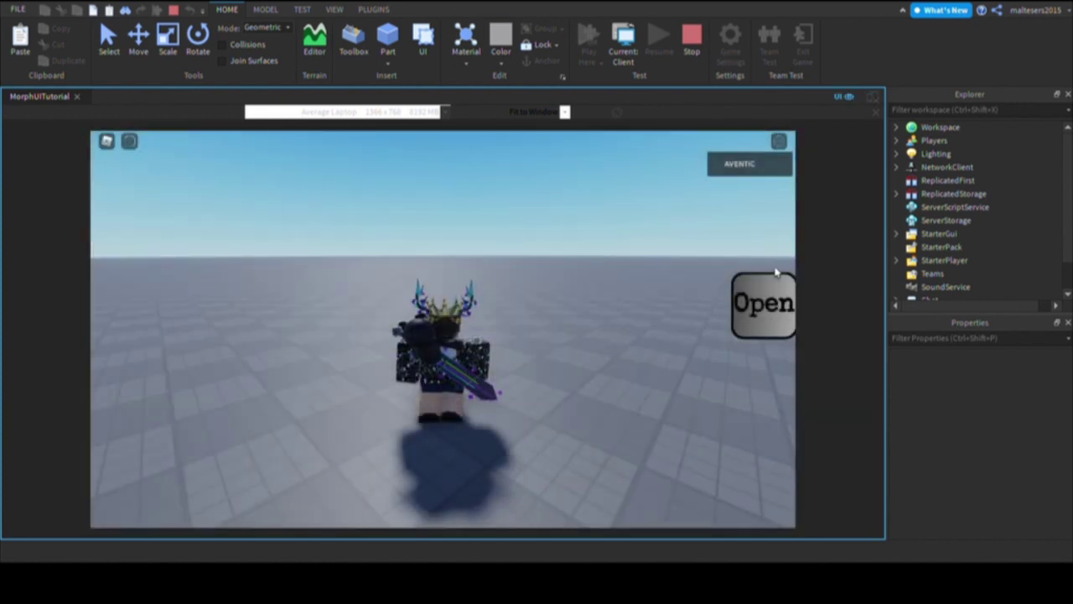
pyautogui.click(773, 281)
pyautogui.click(609, 295)
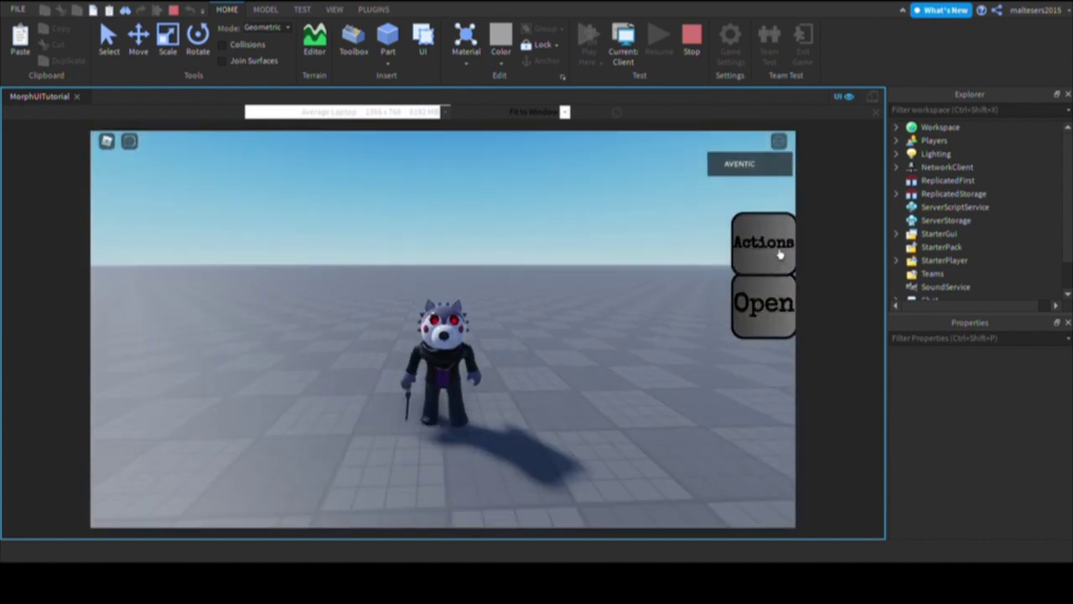
# Step: Show Willow's actions and try Stun, Crouch and Jumpscare, repeating the Jumpscare
pyautogui.click(763, 243)
pyautogui.click(451, 490)
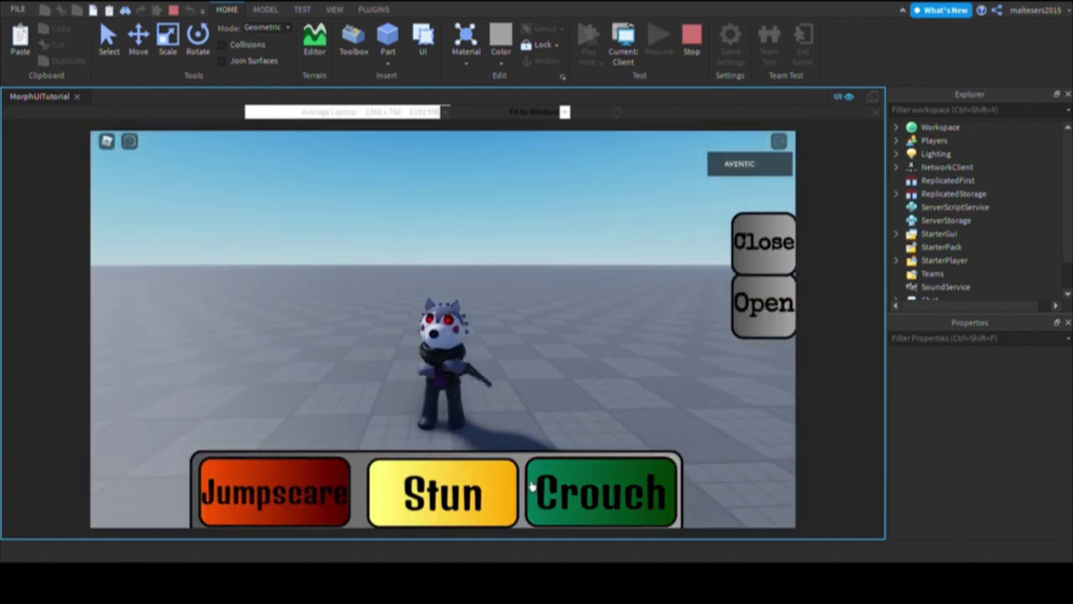
pyautogui.click(570, 491)
pyautogui.click(311, 484)
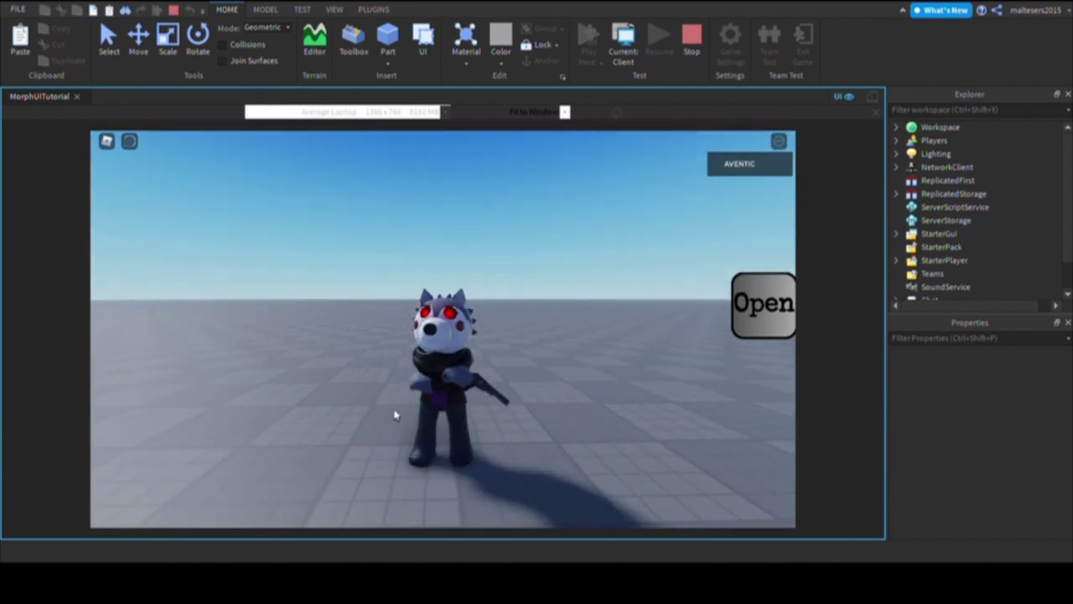
pyautogui.click(342, 496)
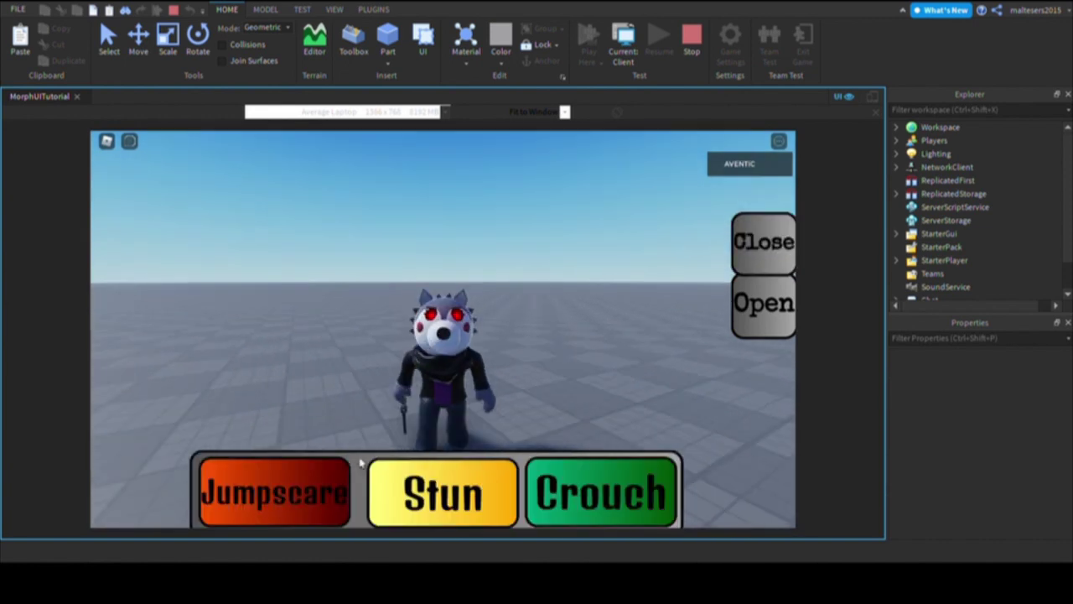
pyautogui.click(336, 491)
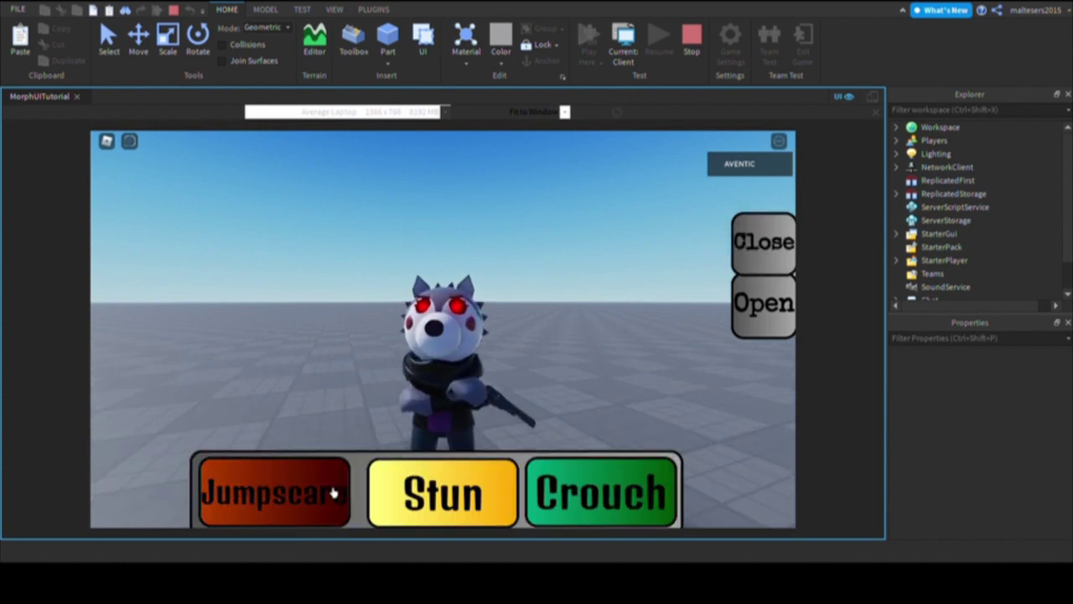
pyautogui.click(333, 492)
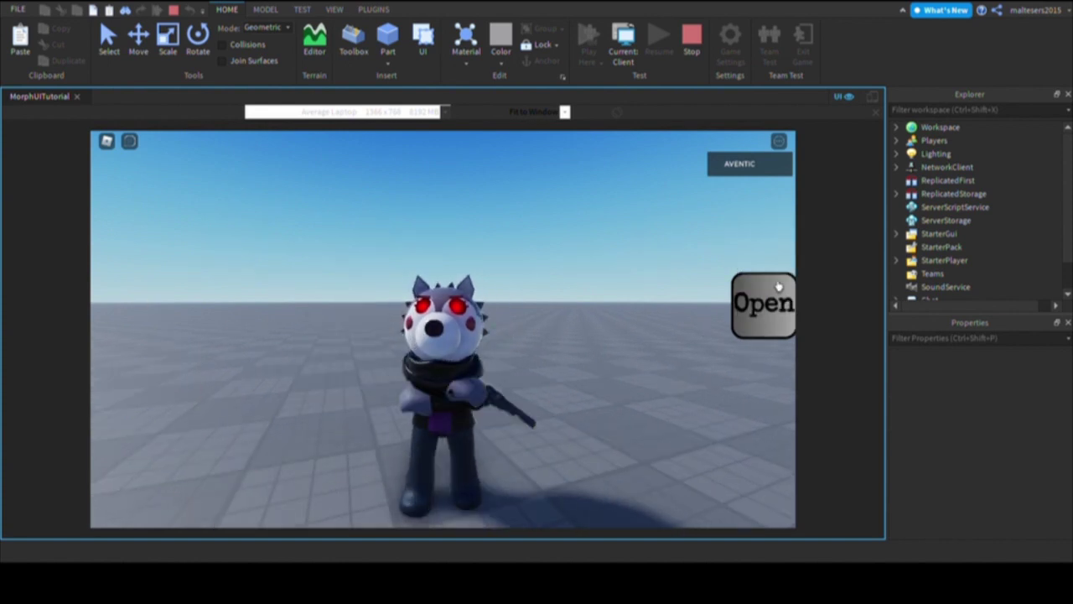
# Step: Switch the character from Willow to the green crocodile morph in the play test
pyautogui.click(784, 295)
pyautogui.click(260, 294)
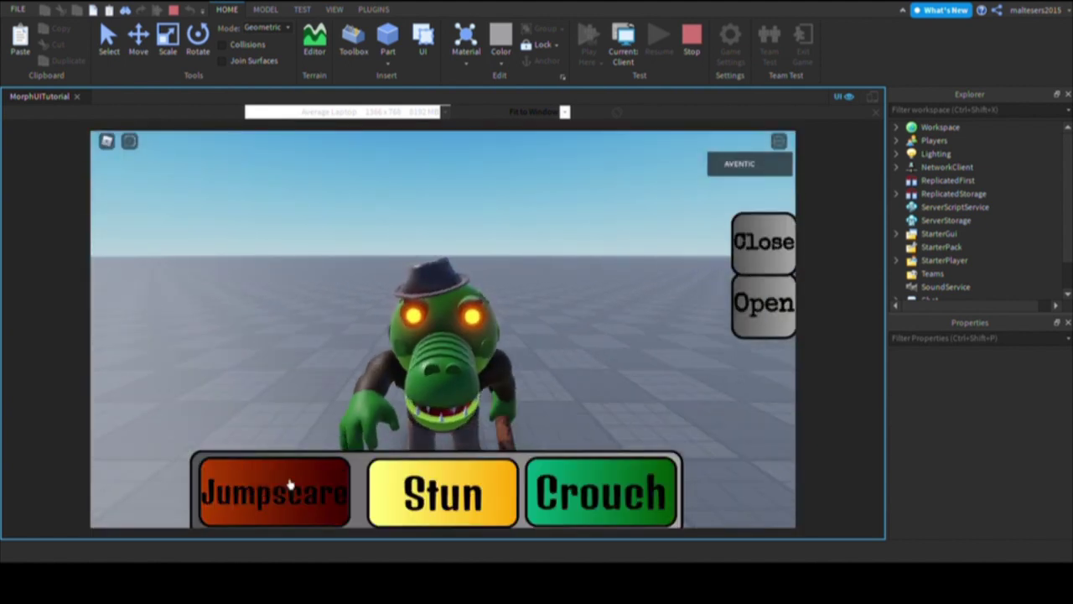
# Step: Try the green crocodile's Jumpscare and switch the character to the Tobi morph
pyautogui.click(290, 488)
pyautogui.click(763, 303)
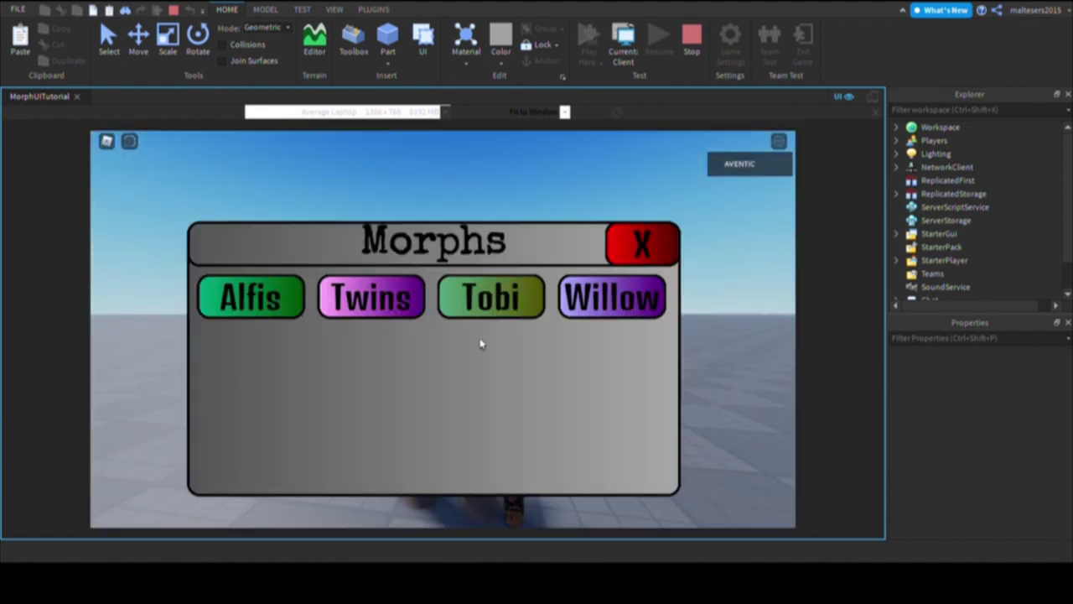
pyautogui.click(541, 292)
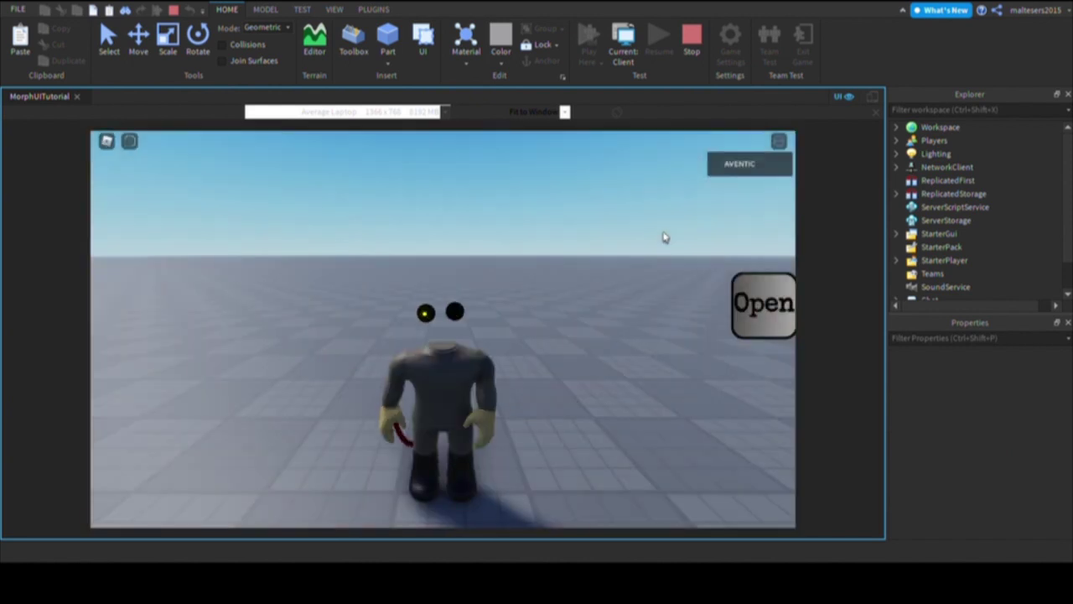
pyautogui.click(763, 304)
pyautogui.click(670, 253)
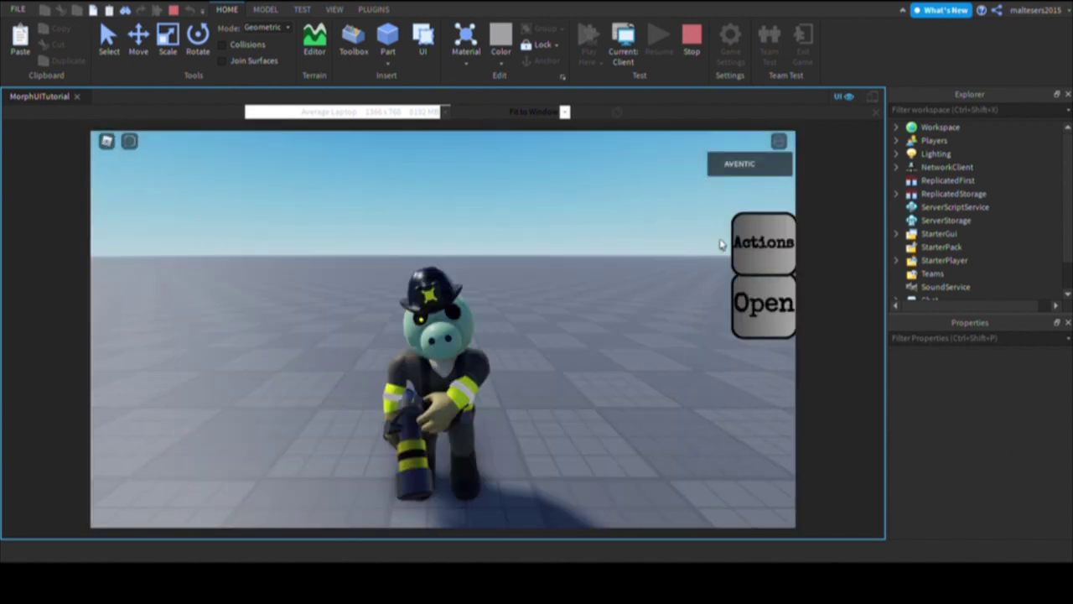
# Step: Show Tobi's actions, try the Jumpscare, and switch the character to the Twins morph
pyautogui.click(763, 241)
pyautogui.click(300, 462)
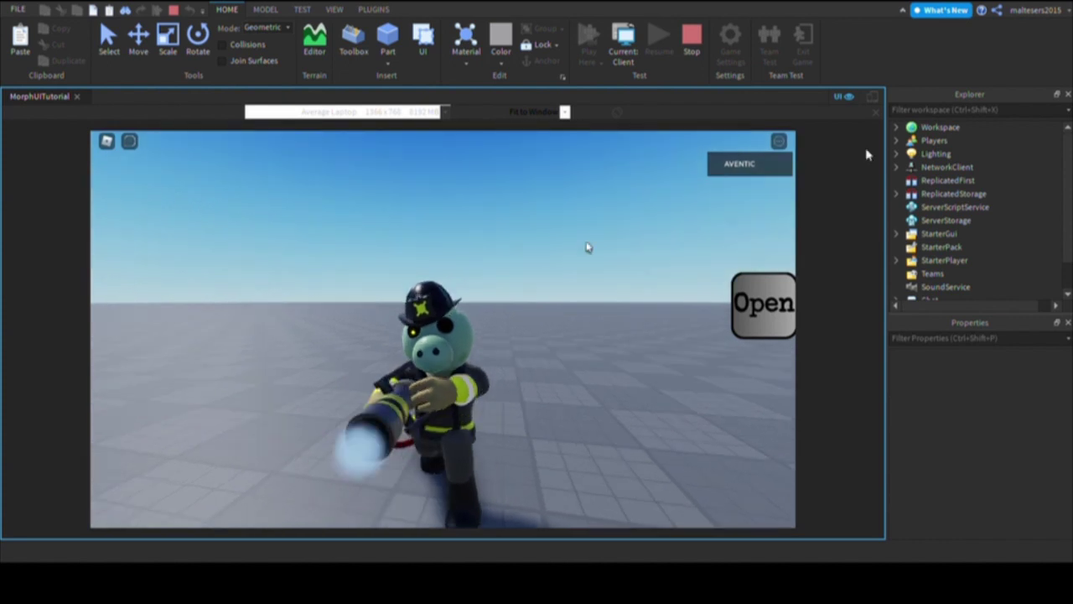
pyautogui.click(770, 303)
pyautogui.click(362, 284)
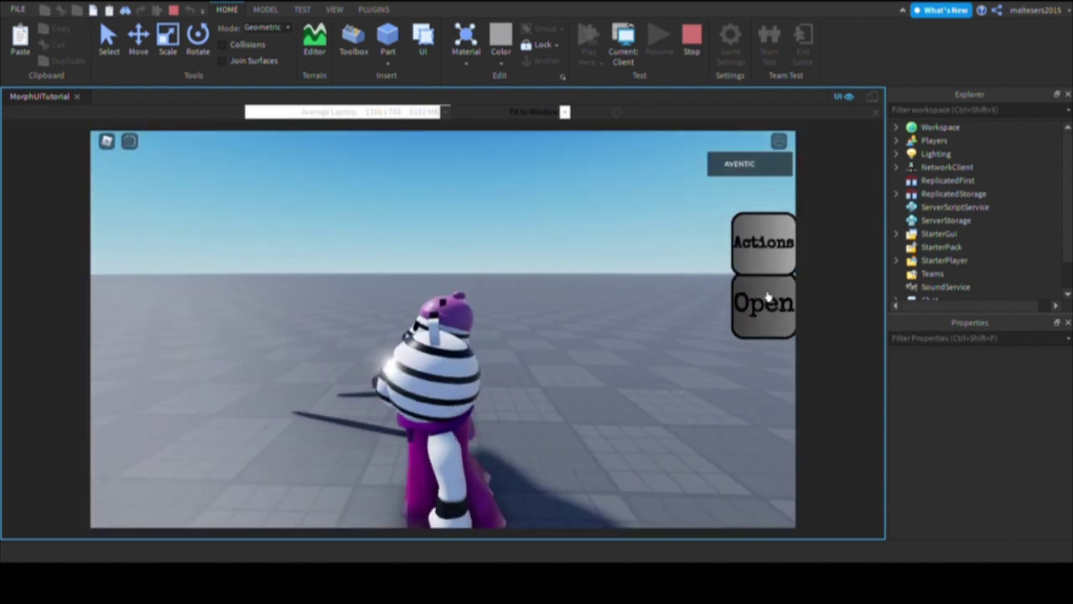
pyautogui.click(765, 303)
pyautogui.click(635, 248)
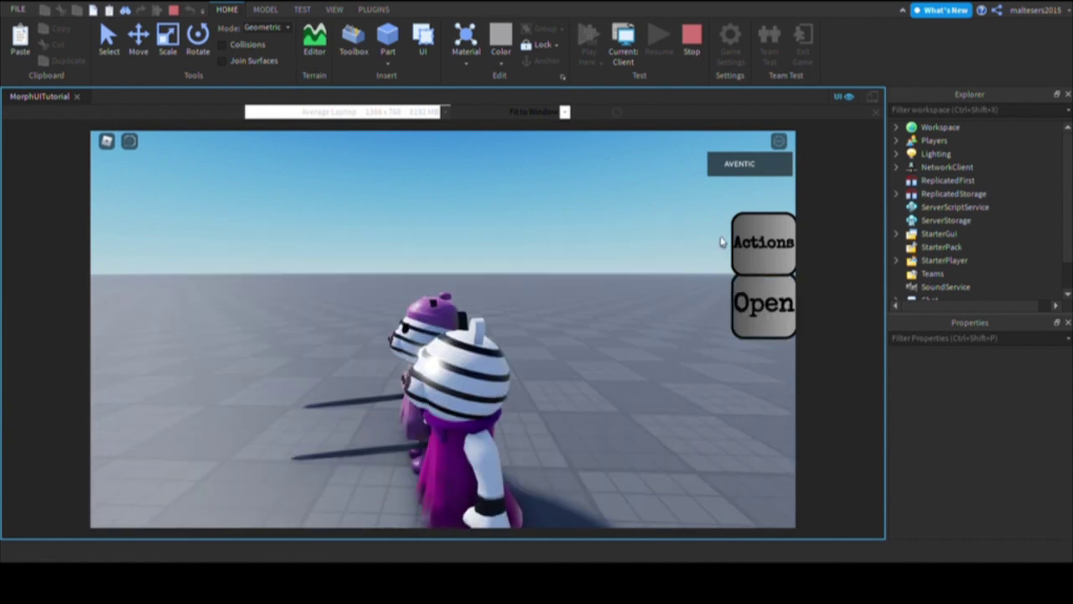
# Step: Try the Jumpscare of the Twins and morph the character into Willow
pyautogui.click(750, 236)
pyautogui.moveTo(545, 253); pyautogui.dragTo(603, 230, button='right')
pyautogui.click(266, 491)
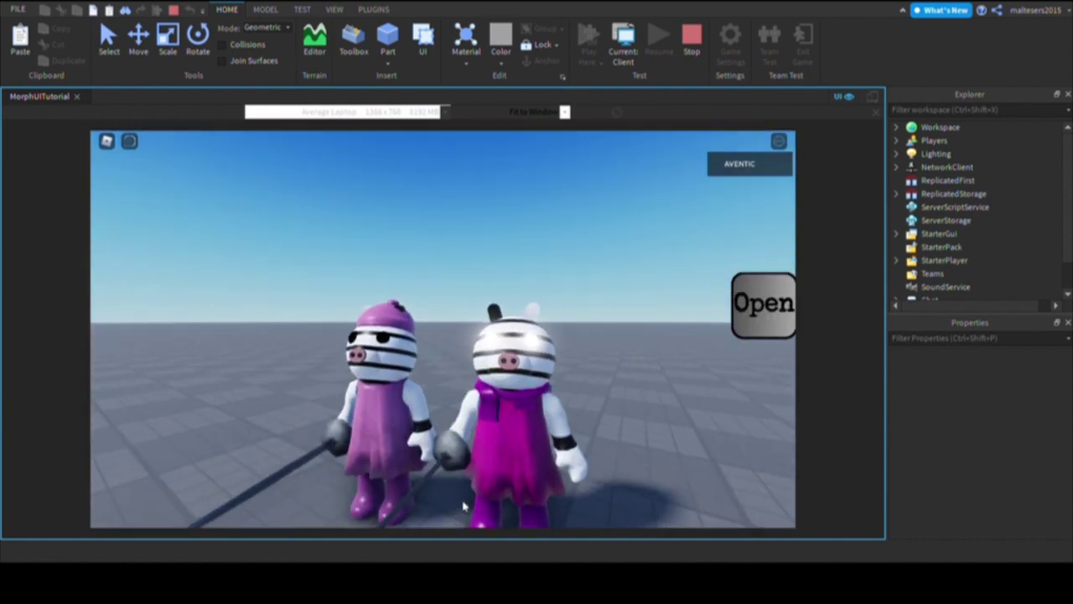
pyautogui.click(757, 302)
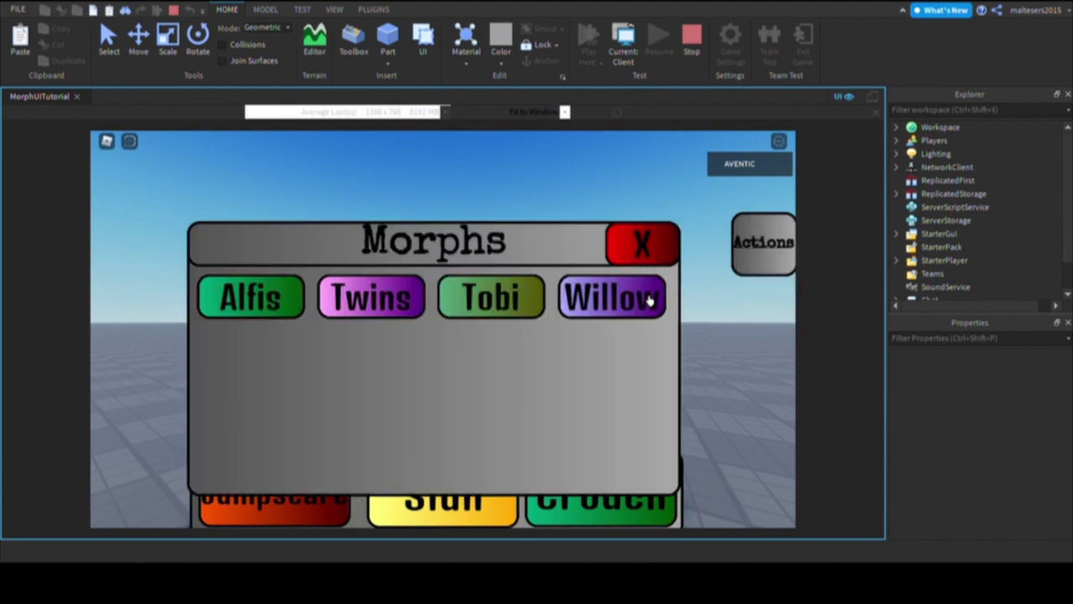
pyautogui.click(646, 299)
pyautogui.click(757, 300)
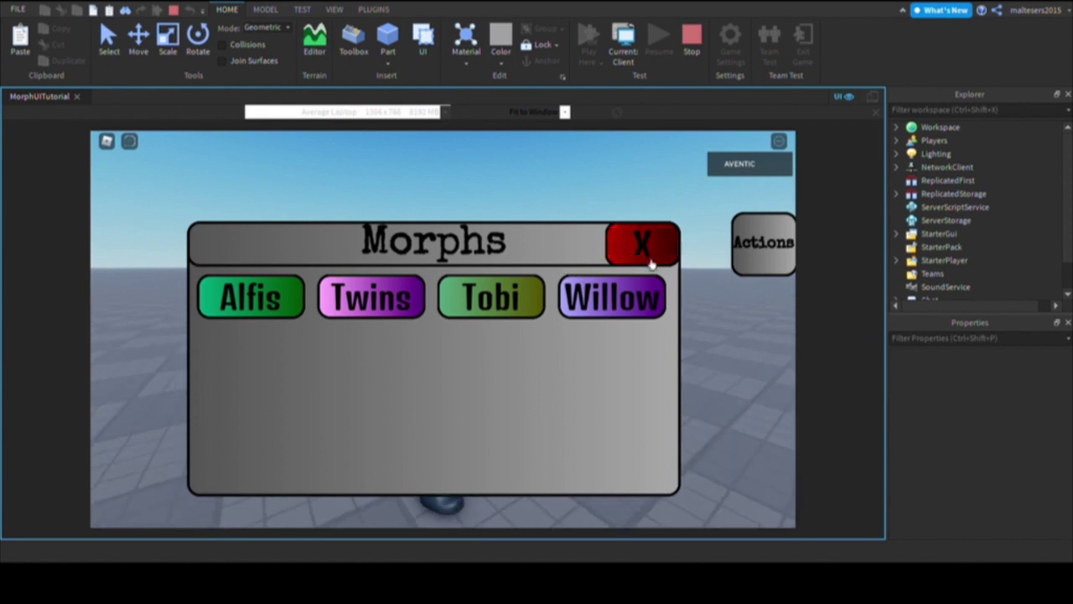
pyautogui.click(642, 245)
# Step: Try Willow's Jumpscare once more and stop the play test
pyautogui.click(770, 253)
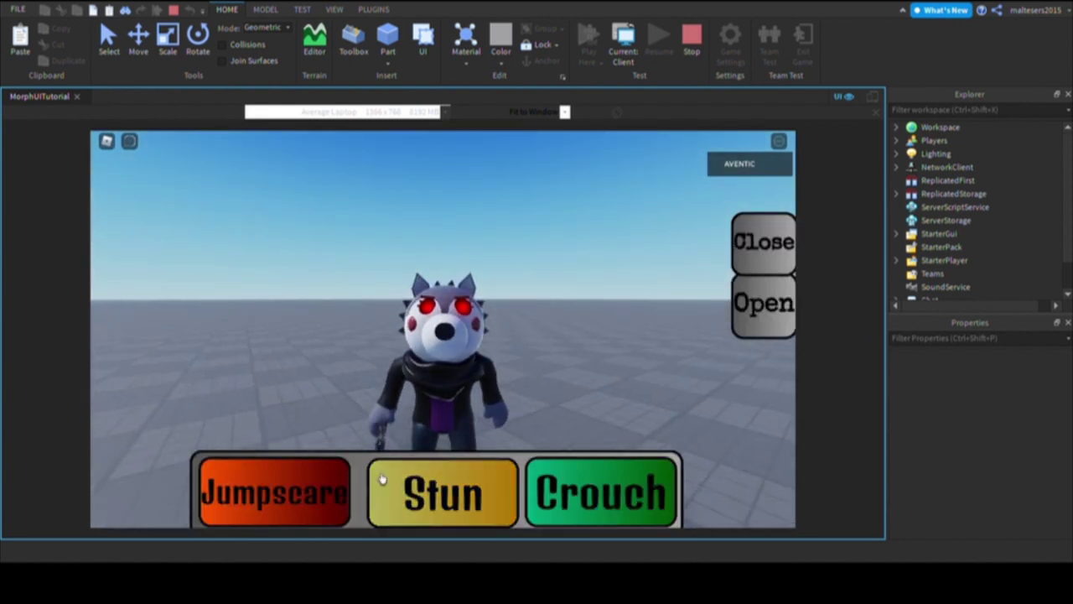
pyautogui.click(331, 502)
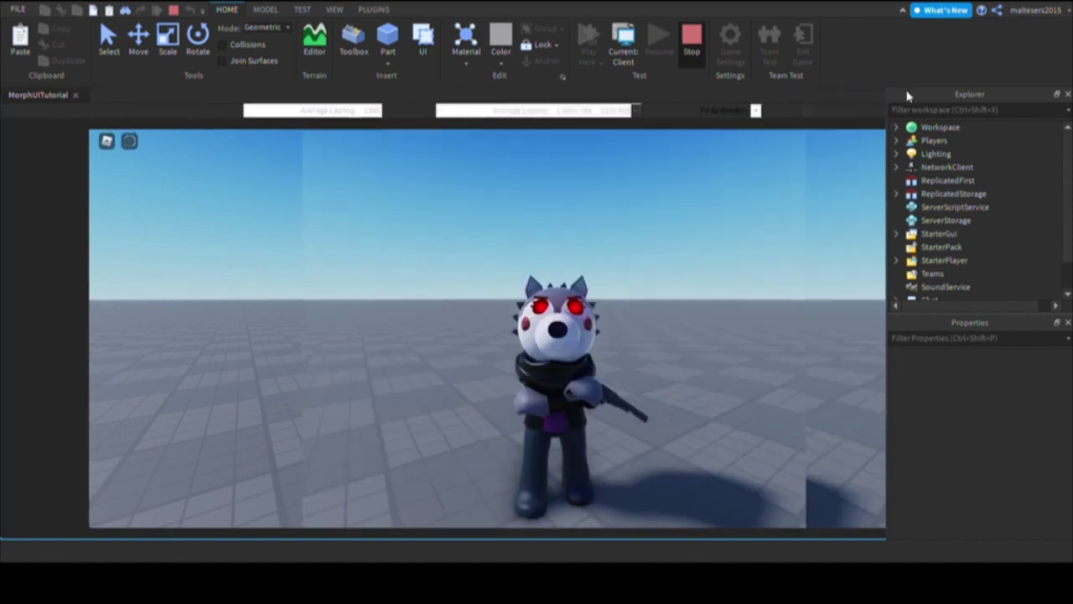
pyautogui.hotkey('shift', 'F5')
# Step: Preview the interface on an emulated iPhone screen and return the device emulation to Average Laptop
pyautogui.click(938, 201)
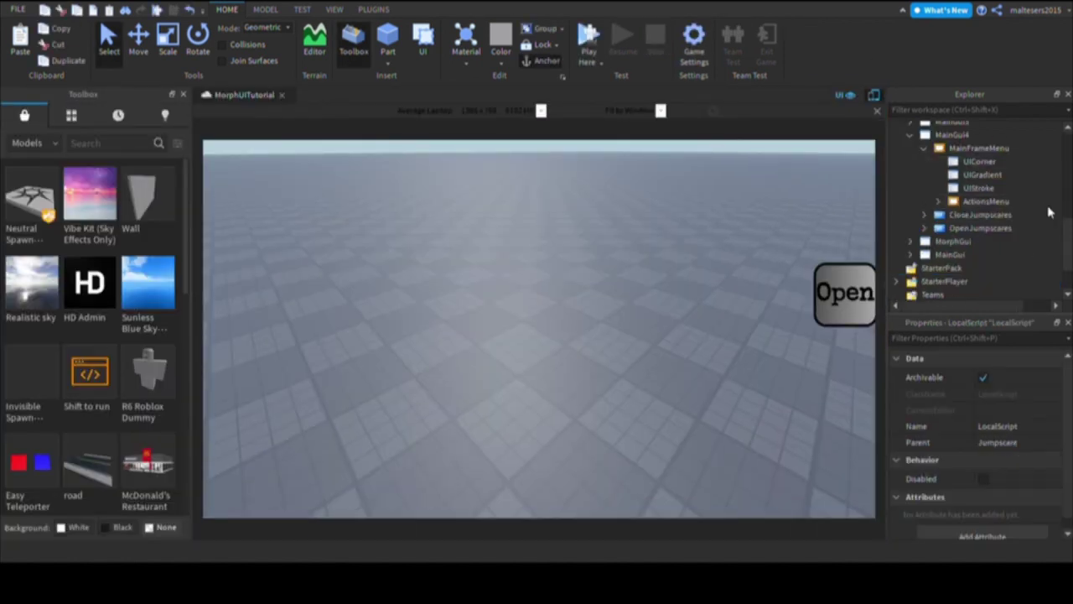
pyautogui.click(335, 11)
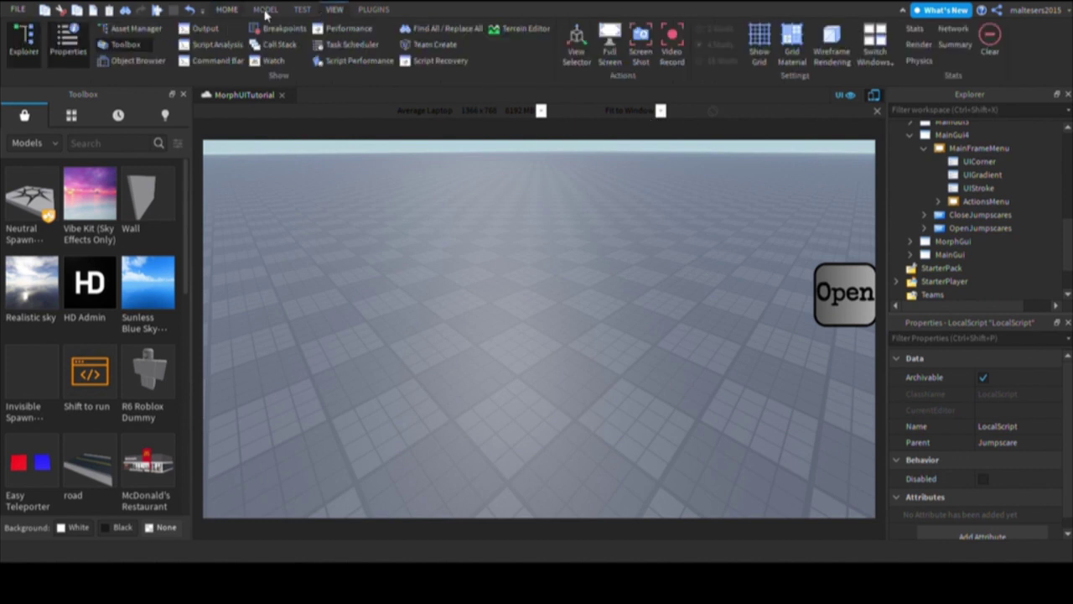
pyautogui.click(228, 10)
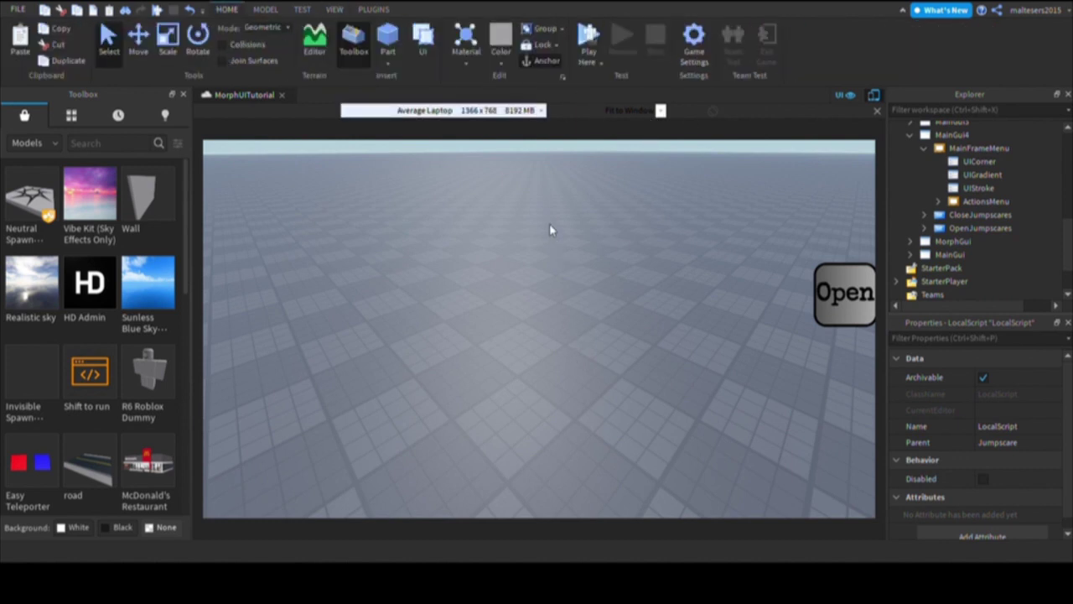
pyautogui.click(537, 201)
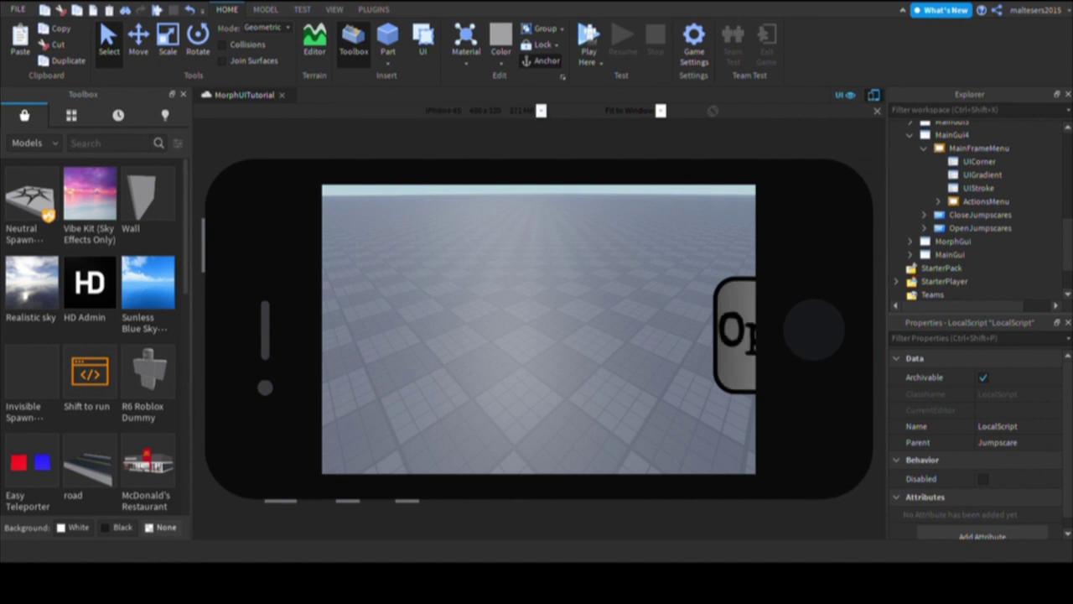
pyautogui.click(503, 419)
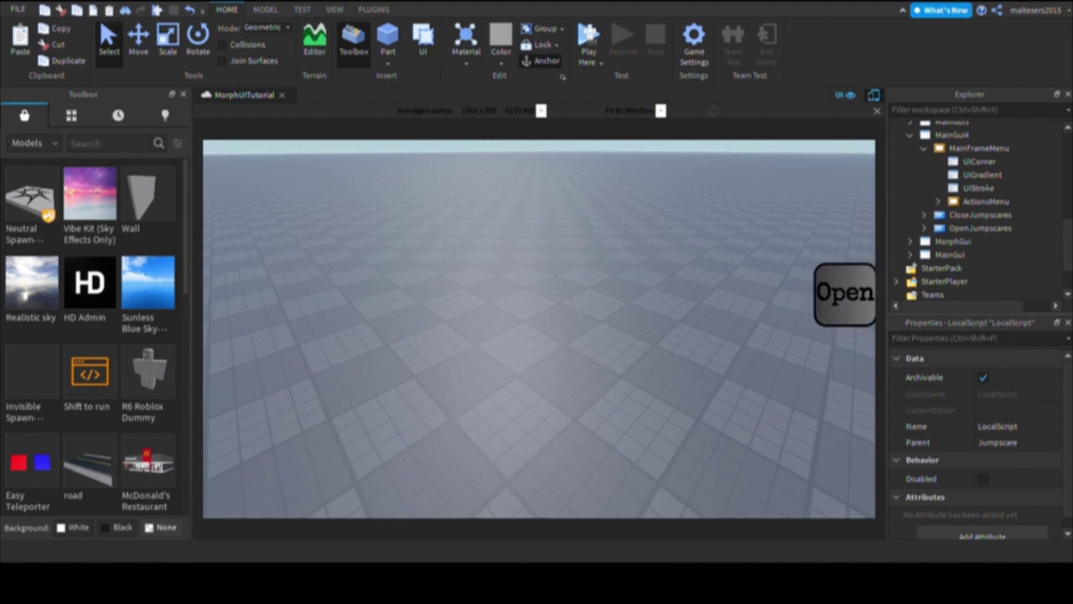
# Step: Convert the OpenButton inside ClickButton to scale size with the AutoScale Lite unit conversion
pyautogui.moveTo(1019, 147)
pyautogui.scroll(5, 989, 210)
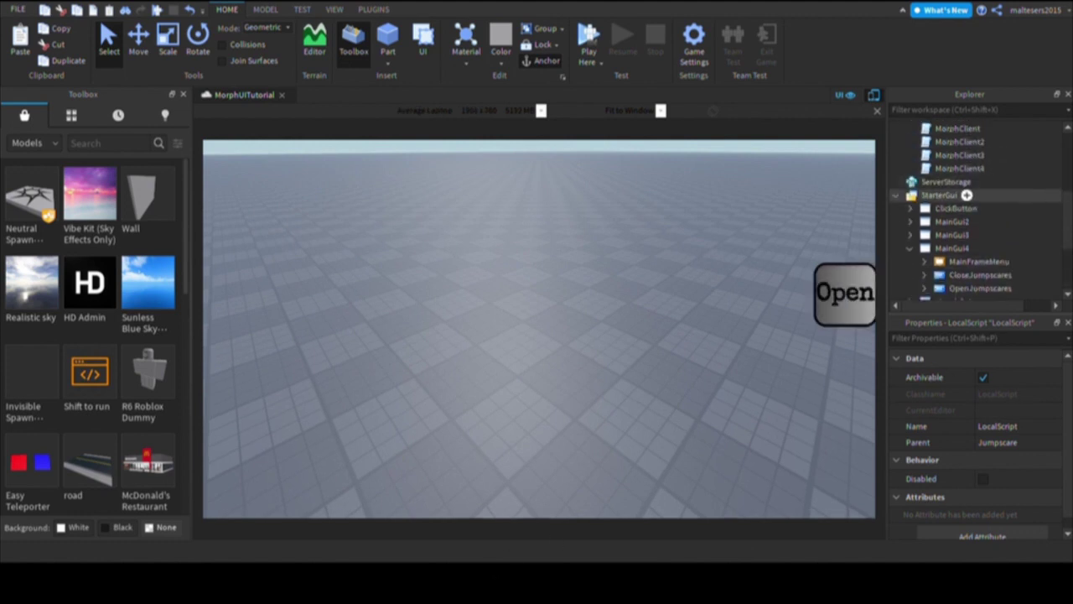
pyautogui.click(971, 221)
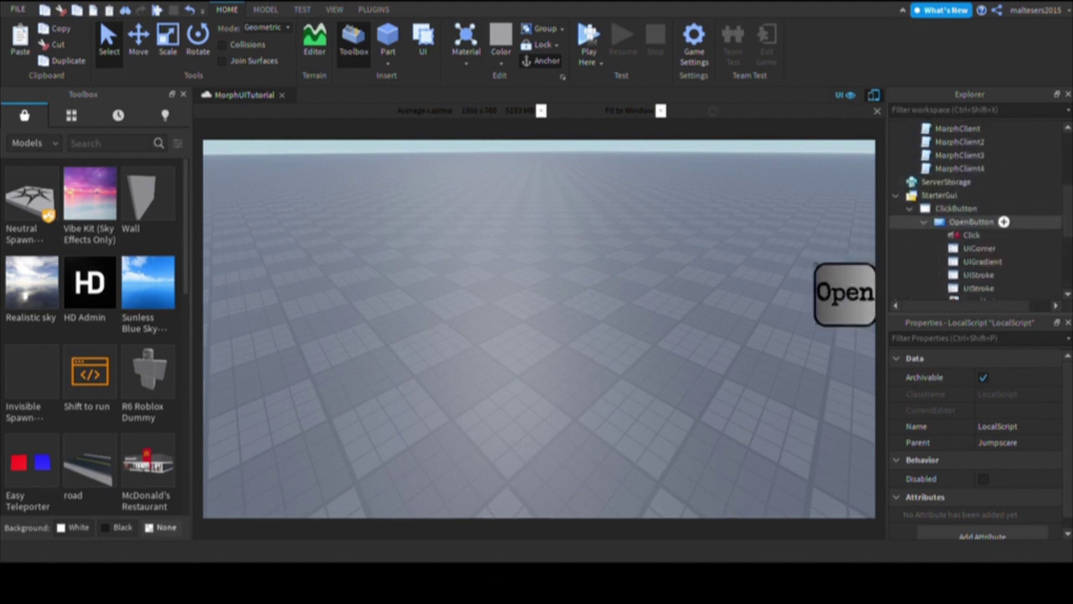
pyautogui.click(924, 221)
pyautogui.click(924, 222)
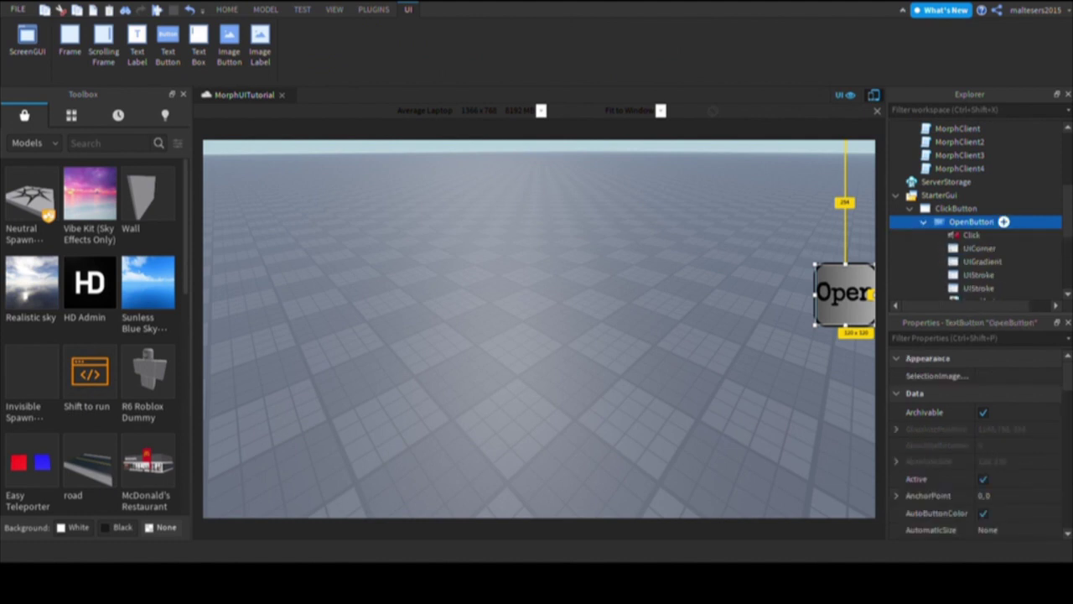
pyautogui.scroll(-2, 947, 224)
pyautogui.scroll(1, 948, 225)
pyautogui.click(924, 184)
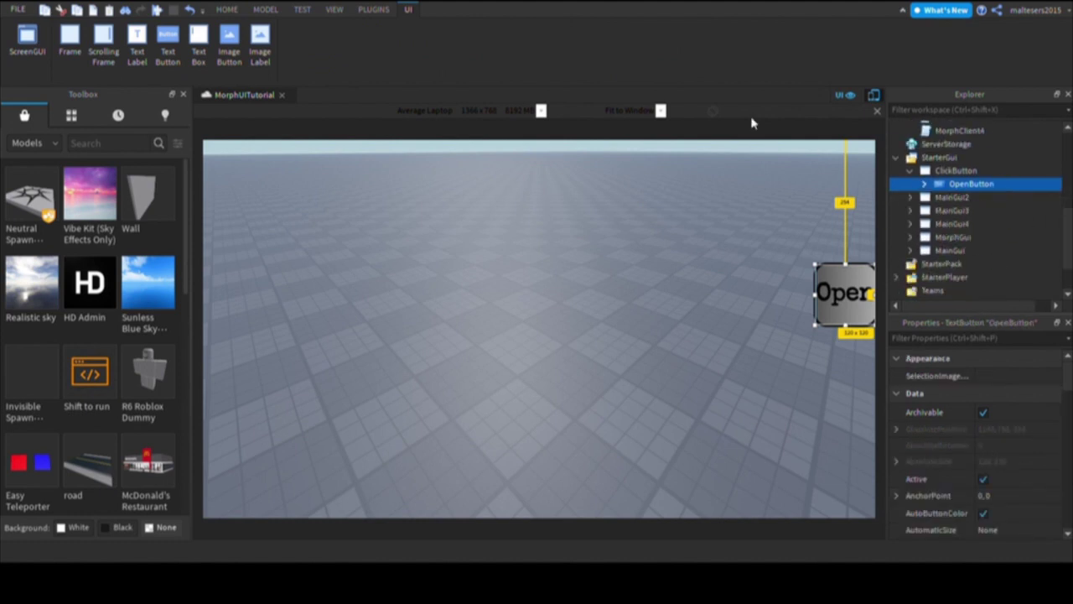
pyautogui.scroll(1, 467, 14)
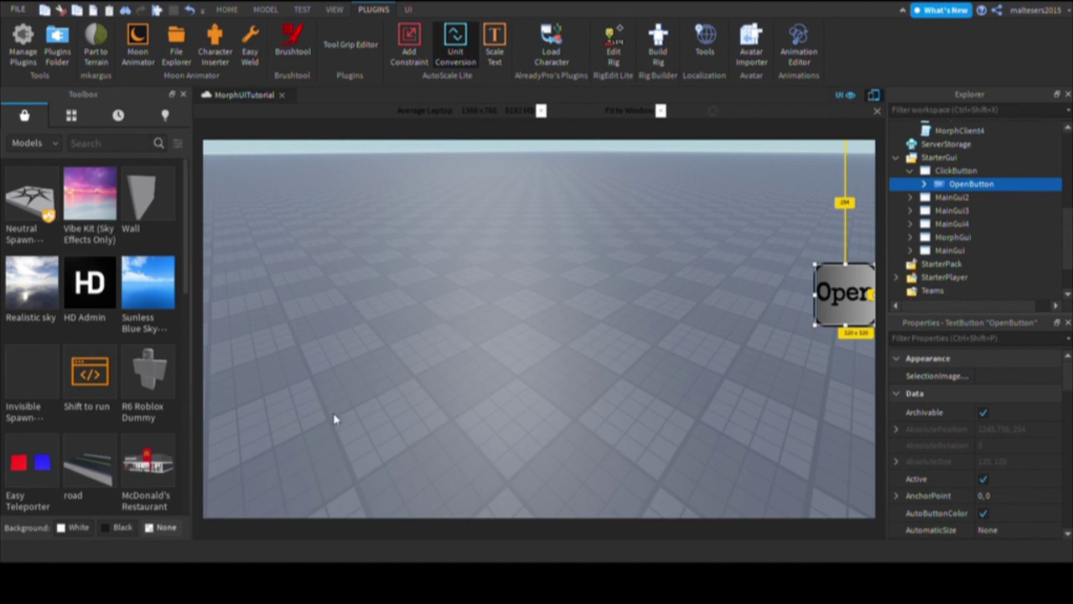
pyautogui.click(256, 419)
pyautogui.click(277, 476)
pyautogui.click(455, 46)
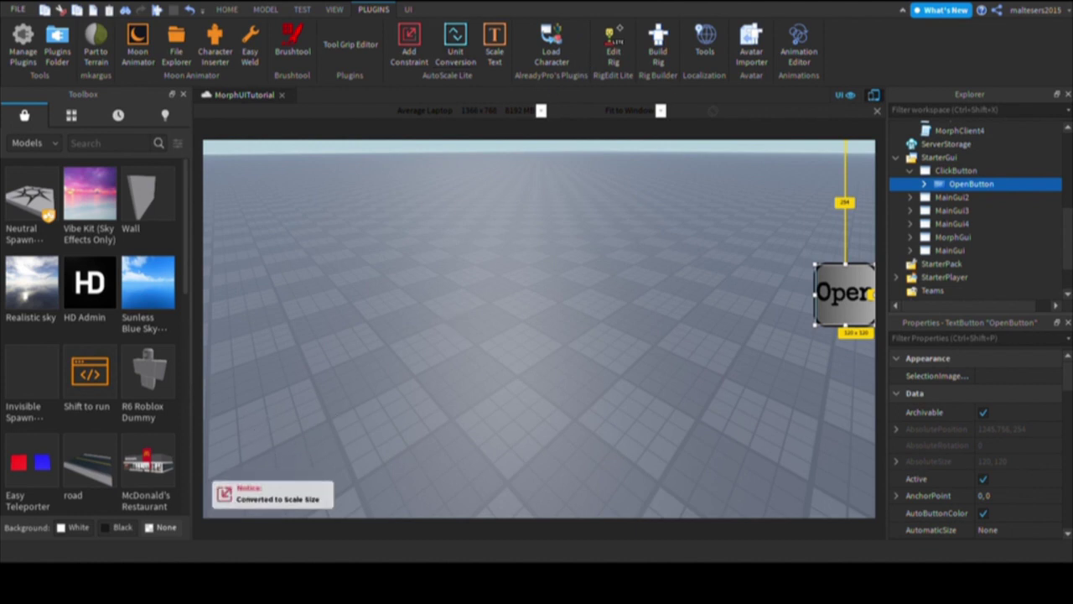
# Step: Convert MainGui2's MainFrameMenu, its ActionsMenu and the Crouch, Jumpscare and Stun buttons to scale units
pyautogui.click(910, 170)
pyautogui.click(910, 183)
pyautogui.click(979, 197)
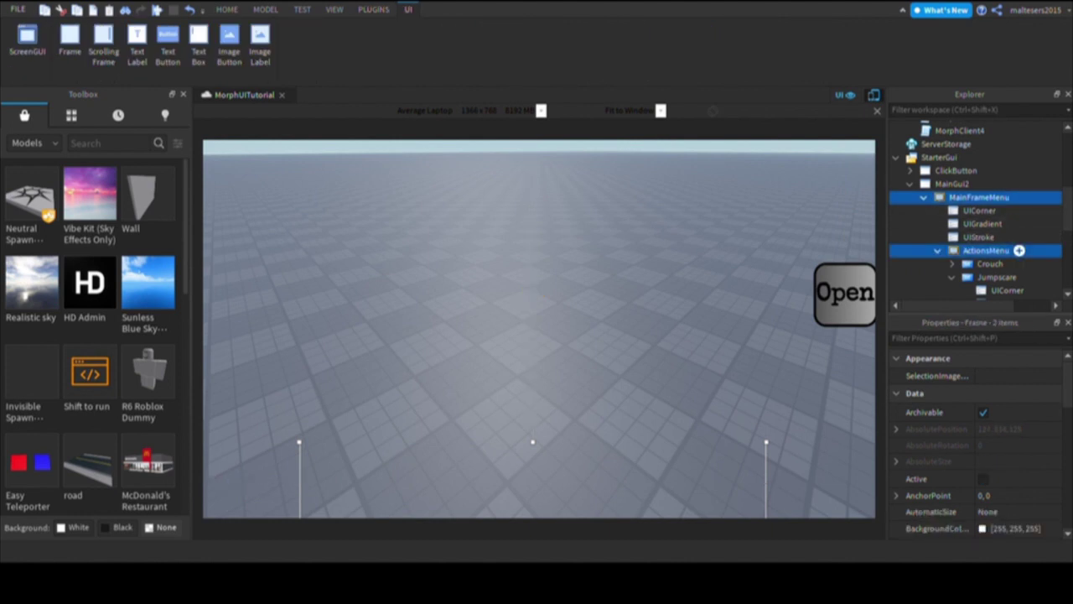
pyautogui.scroll(-1, 1019, 250)
pyautogui.keyDown('ctrl'); pyautogui.click(1010, 227); pyautogui.keyUp('ctrl')
pyautogui.keyDown('ctrl'); pyautogui.click(1006, 240); pyautogui.keyUp('ctrl')
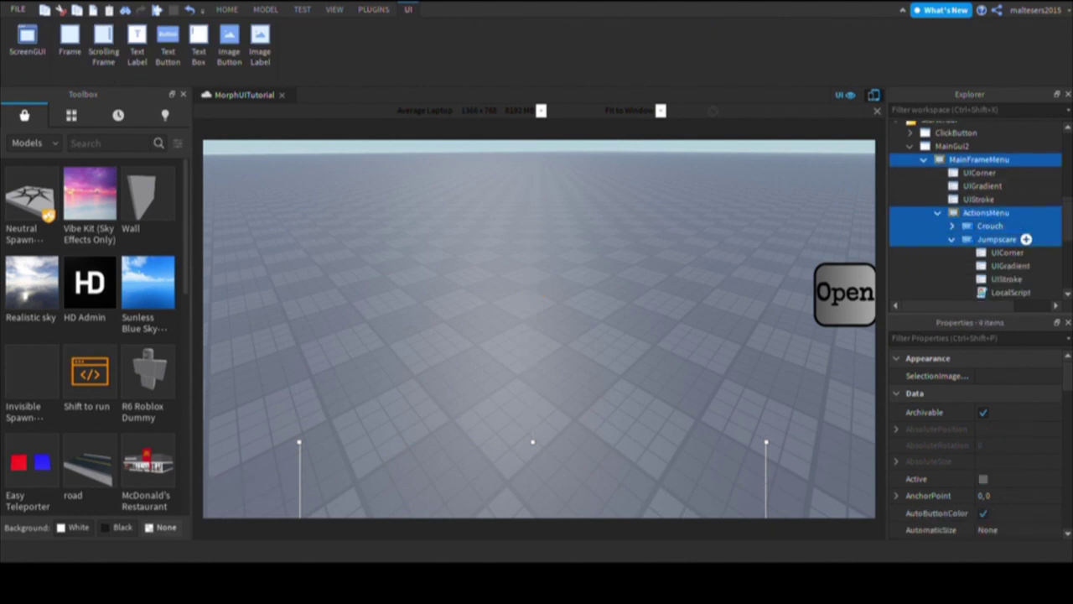
pyautogui.keyDown('ctrl'); pyautogui.click(998, 252); pyautogui.keyUp('ctrl')
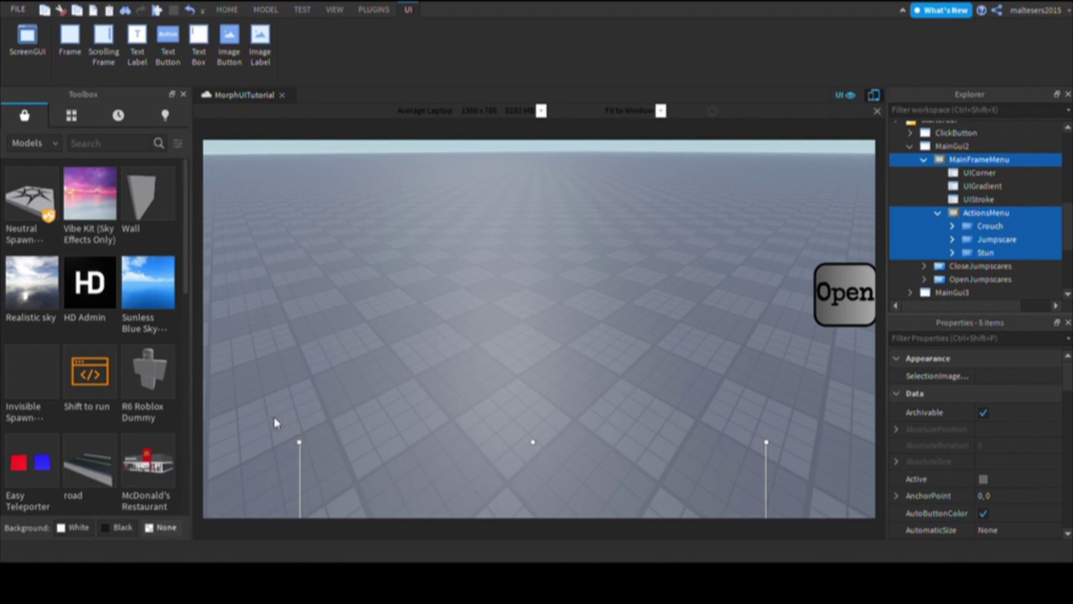
pyautogui.click(923, 159)
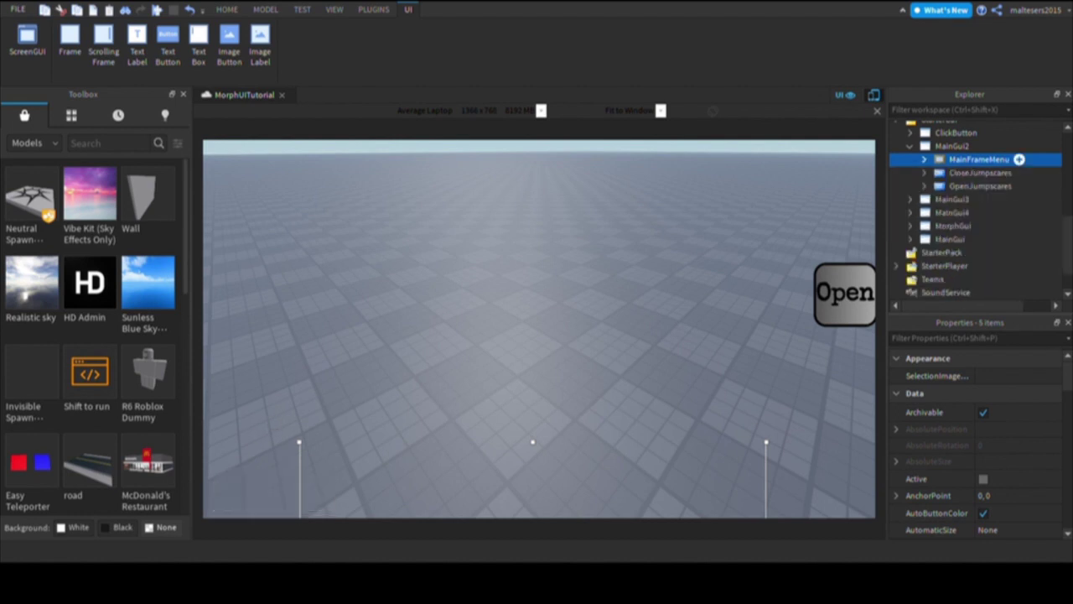
# Step: Convert the CloseJumpscares and OpenJumpscares buttons of MainGui2 to scale units
pyautogui.click(979, 159)
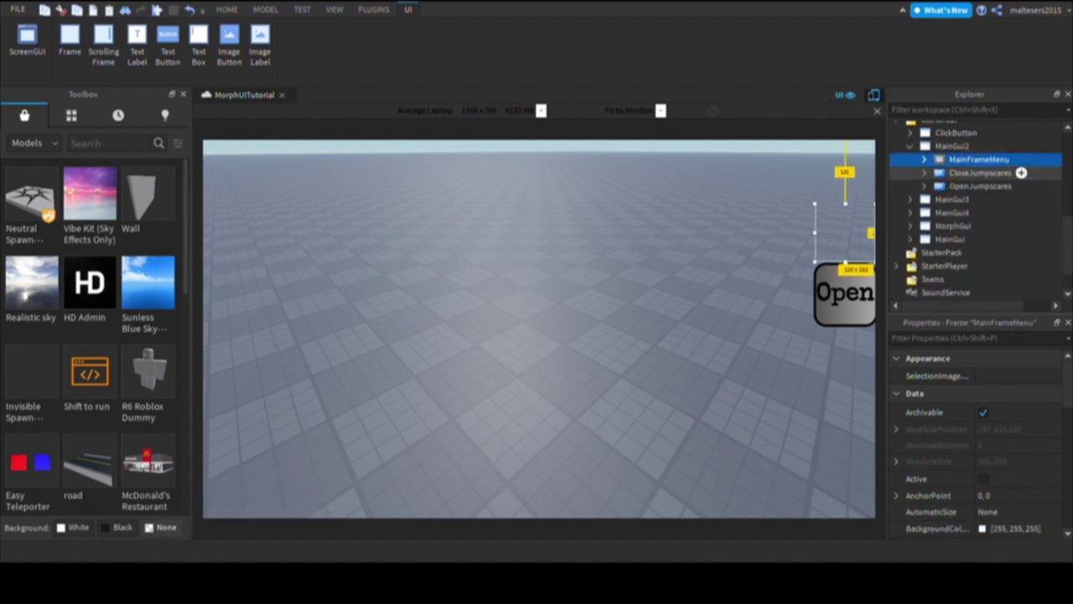
pyautogui.click(1021, 171)
pyautogui.keyDown('shift'); pyautogui.click(1021, 185); pyautogui.keyUp('shift')
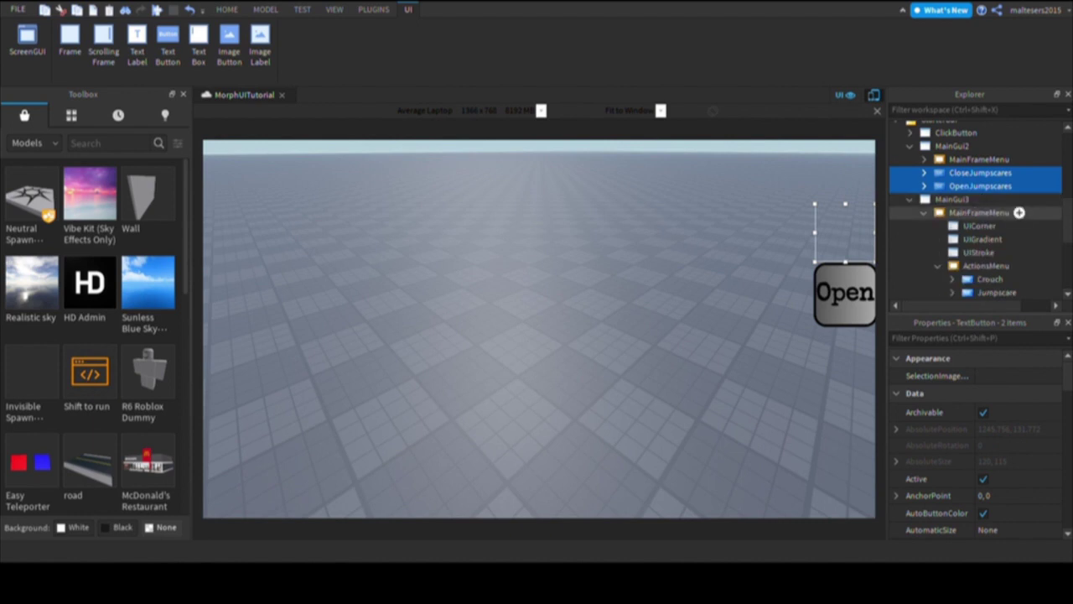
pyautogui.click(923, 212)
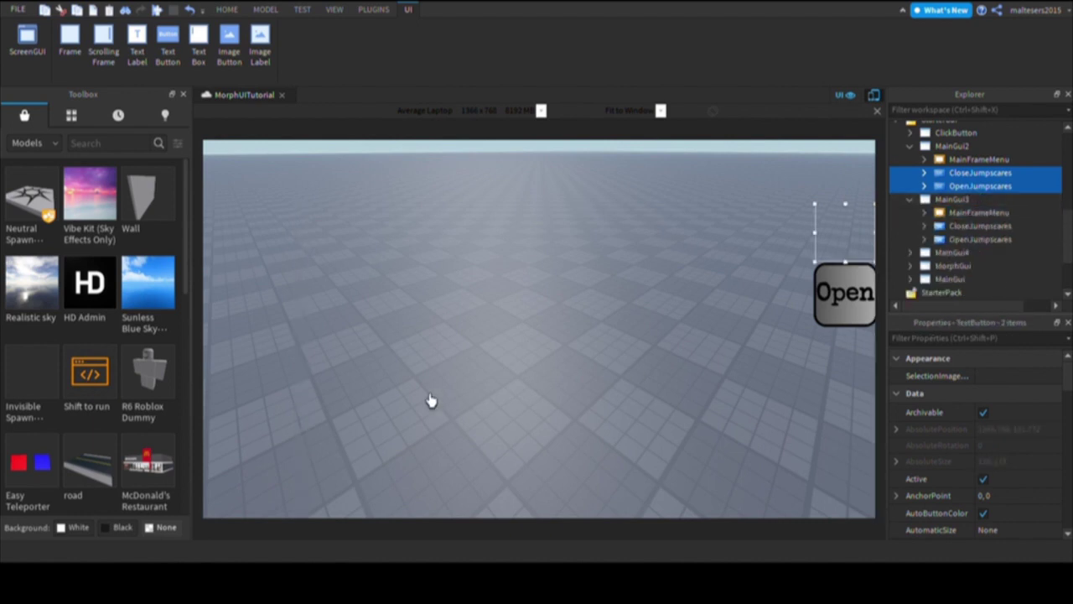
pyautogui.click(293, 431)
pyautogui.moveTo(1021, 186); pyautogui.dragTo(978, 146)
pyautogui.click(910, 146)
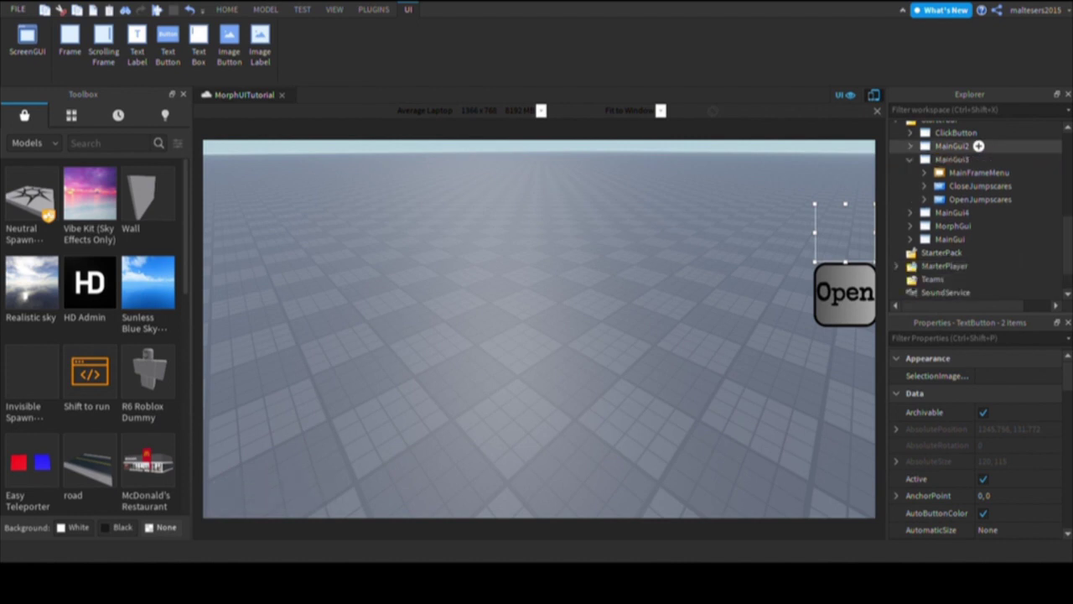
# Step: Convert MainGui3's MainFrameMenu with its ActionsMenu and action buttons, plus CloseJumpscares and OpenJumpscares, to scale units
pyautogui.click(951, 159)
pyautogui.click(977, 173)
pyautogui.keyDown('shift'); pyautogui.click(980, 198); pyautogui.keyUp('shift')
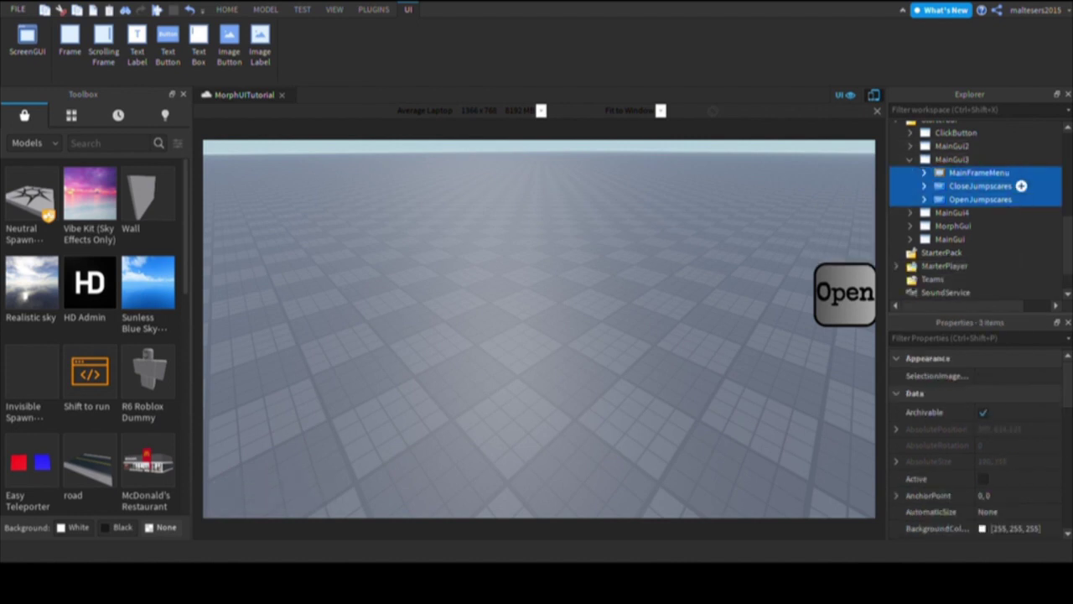
pyautogui.click(924, 173)
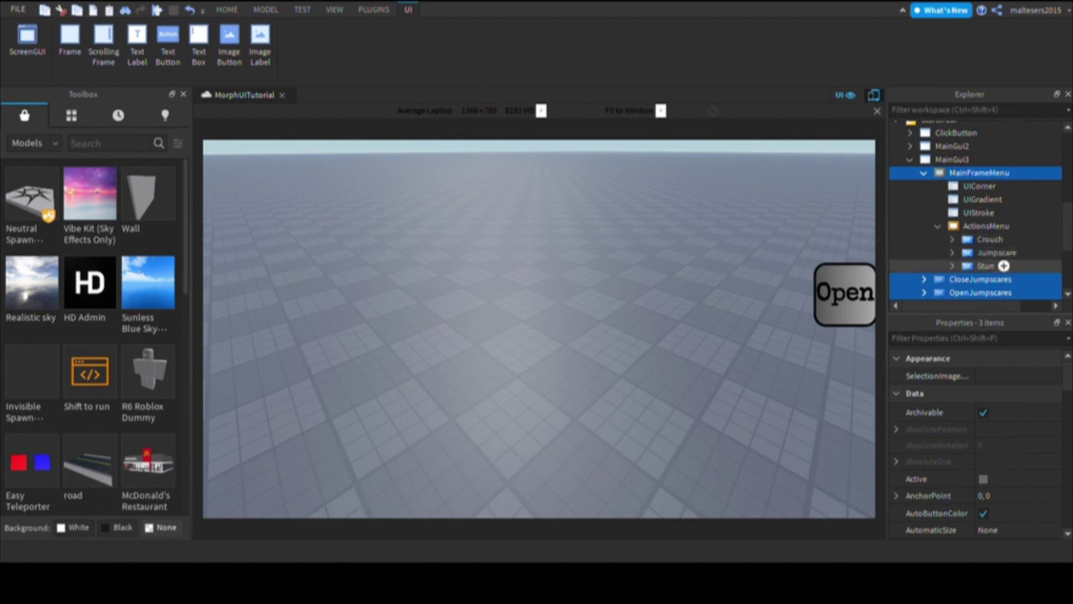
pyautogui.keyDown('shift'); pyautogui.click(986, 266); pyautogui.keyUp('shift')
pyautogui.scroll(-3, 989, 234)
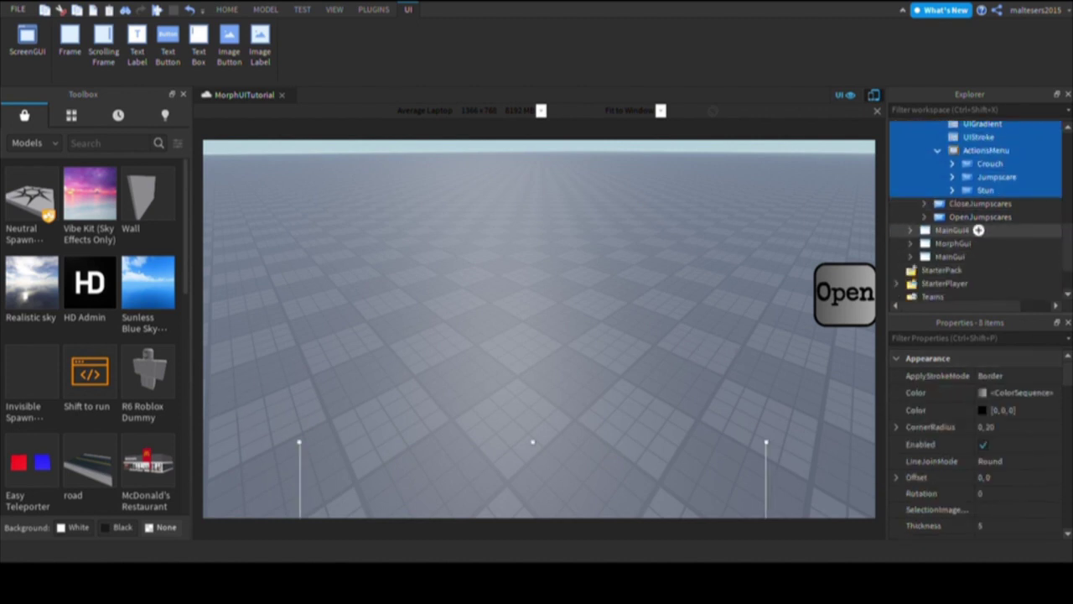
pyautogui.keyDown('ctrl'); pyautogui.click(980, 218); pyautogui.keyUp('ctrl')
pyautogui.keyDown('ctrl'); pyautogui.click(980, 204); pyautogui.keyUp('ctrl')
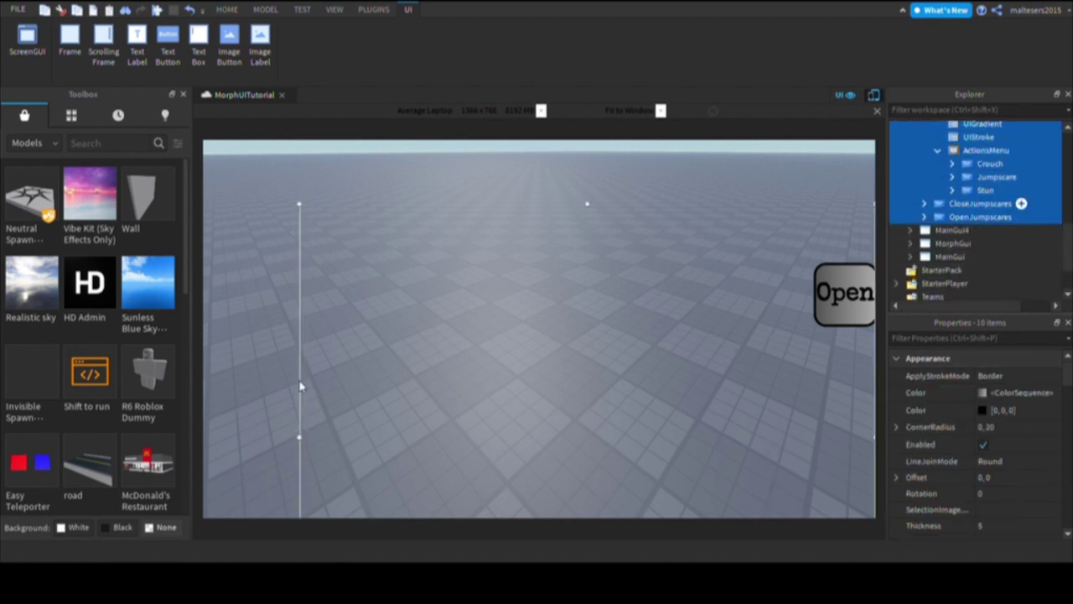
pyautogui.click(302, 445)
pyautogui.scroll(-2, 978, 172)
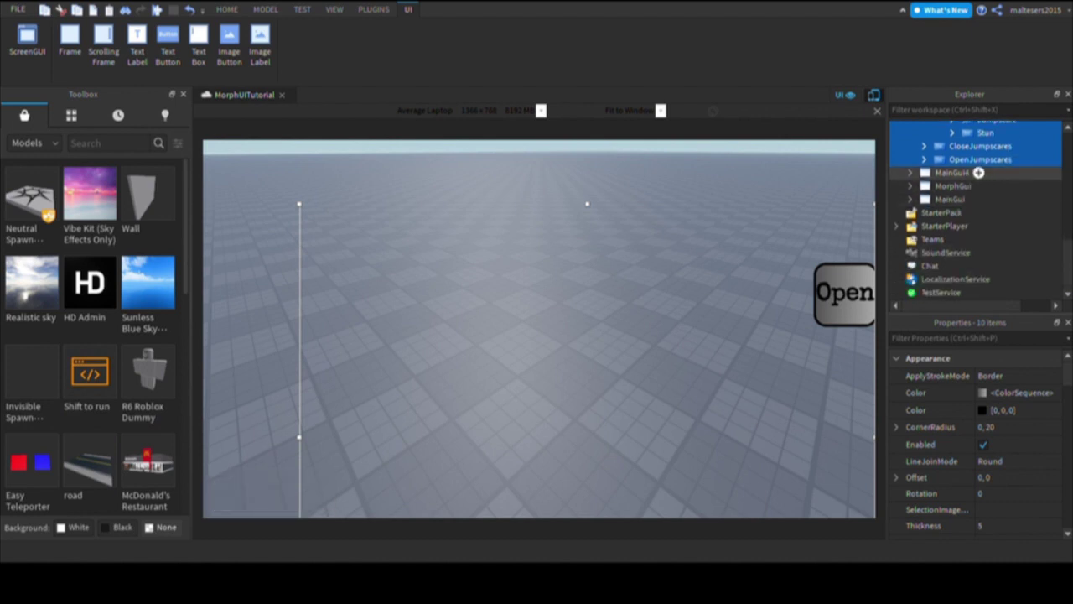
# Step: Convert MainGui4's MainFrameMenu, ActionsMenu, Crouch, Jumpscare and Stun buttons, plus CloseJumpscares and OpenJumpscares, to scale size
pyautogui.click(911, 173)
pyautogui.click(978, 187)
pyautogui.keyDown('ctrl'); pyautogui.click(980, 212); pyautogui.keyUp('ctrl')
pyautogui.keyDown('ctrl'); pyautogui.click(980, 199); pyautogui.keyUp('ctrl')
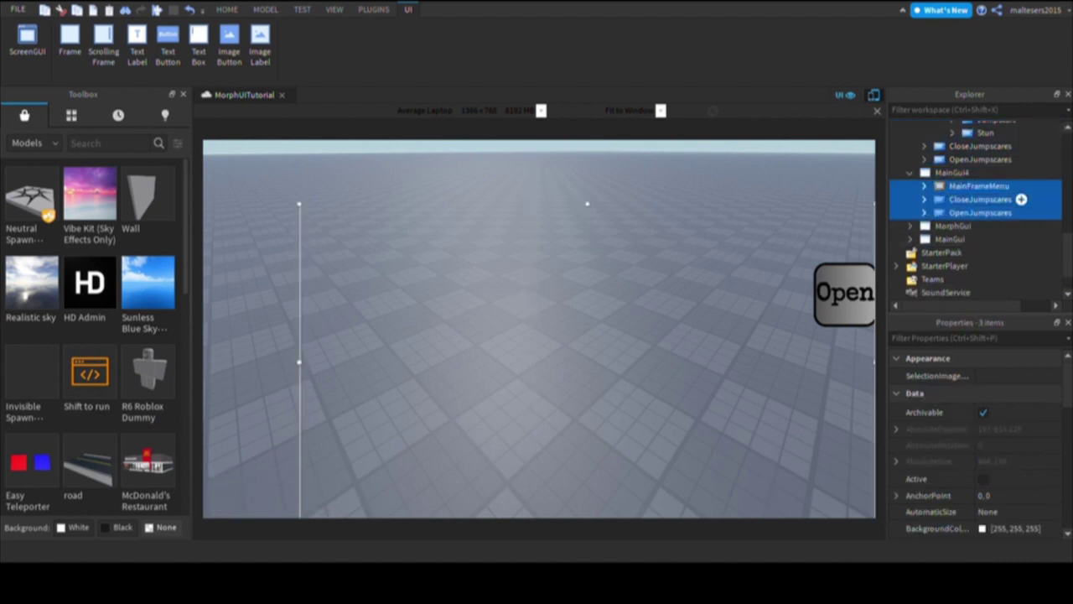
pyautogui.click(923, 186)
pyautogui.keyDown('ctrl'); pyautogui.click(986, 239); pyautogui.keyUp('ctrl')
pyautogui.click(938, 239)
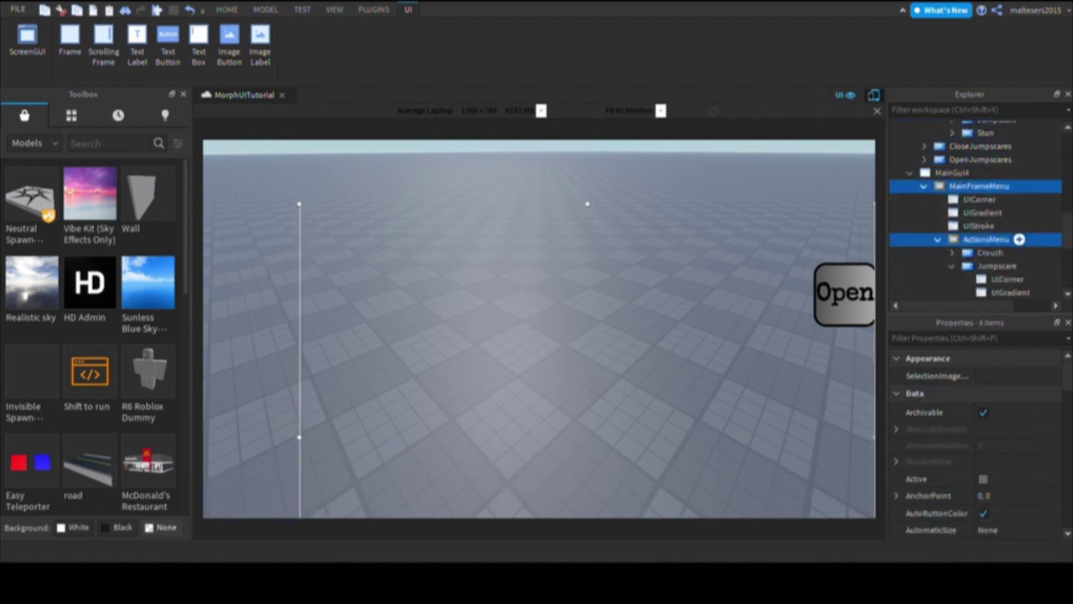
pyautogui.keyDown('ctrl'); pyautogui.click(996, 266); pyautogui.keyUp('ctrl')
pyautogui.keyDown('ctrl'); pyautogui.click(990, 252); pyautogui.keyUp('ctrl')
pyautogui.click(952, 266)
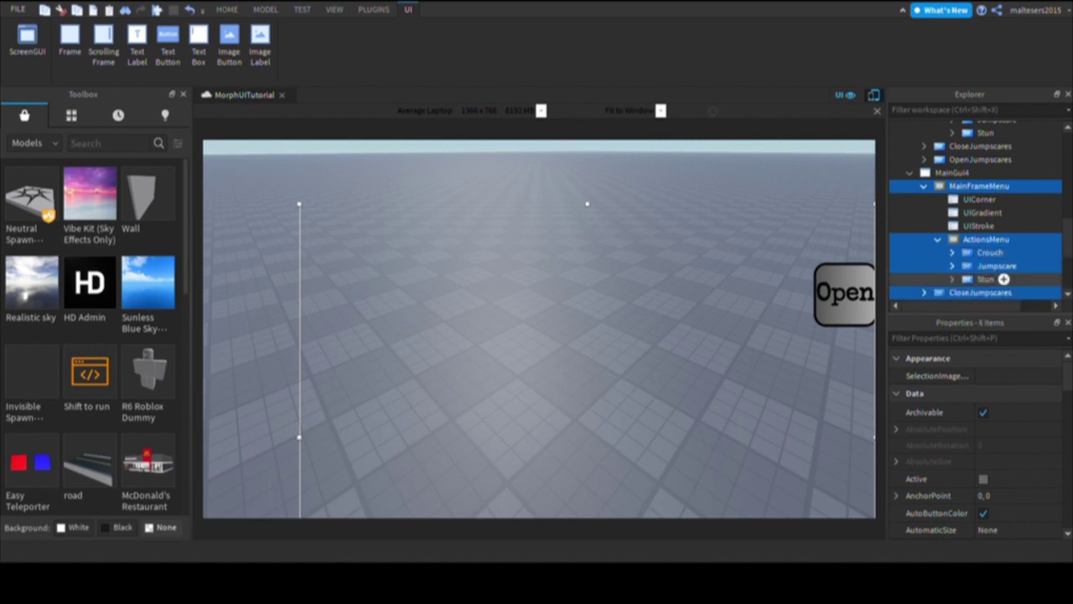
pyautogui.keyDown('ctrl'); pyautogui.click(985, 279); pyautogui.keyUp('ctrl')
pyautogui.click(285, 422)
pyautogui.click(298, 481)
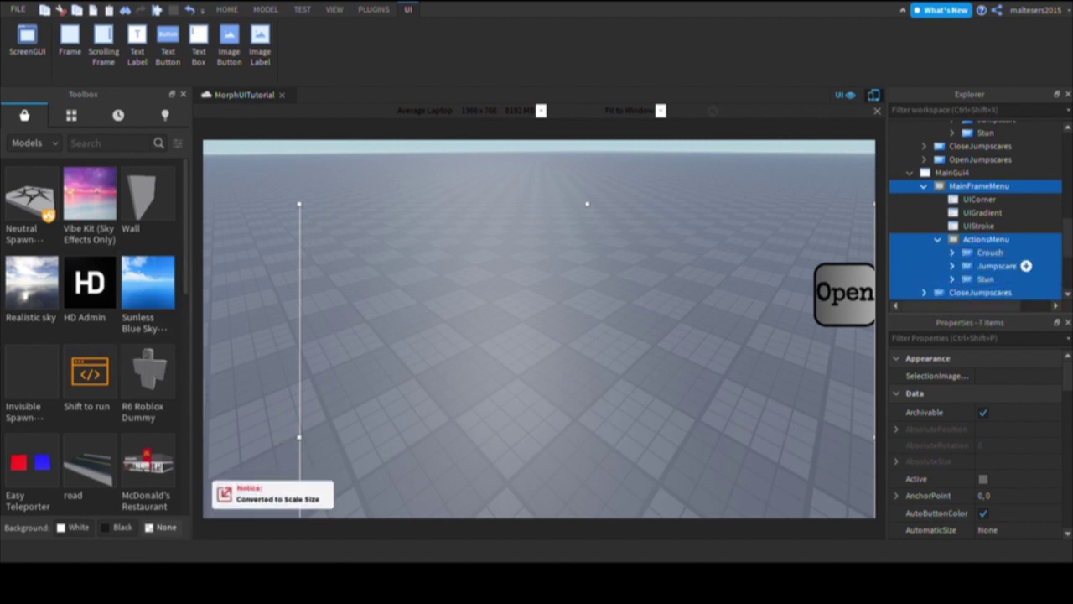
# Step: Convert MorphGui's MainFrameMenu, MorphMenu, the Alfis, Willow, Twins and Tobi buttons, ExitButton and MorphText to scale size
pyautogui.scroll(2, 993, 251)
pyautogui.scroll(-5, 910, 243)
pyautogui.click(909, 207)
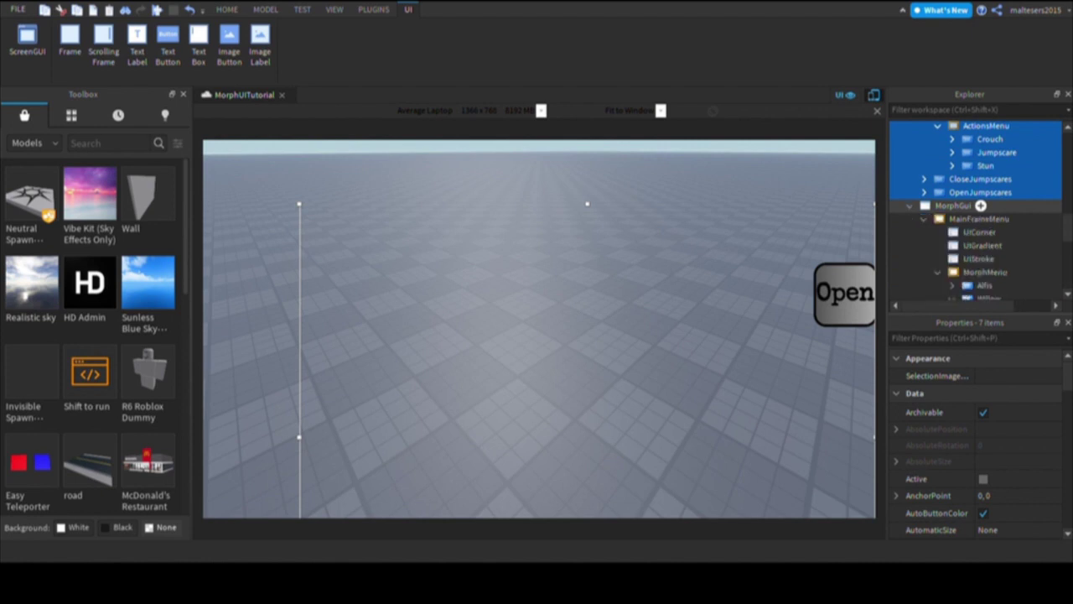
pyautogui.scroll(-1, 911, 200)
pyautogui.click(980, 181)
pyautogui.scroll(-1, 997, 188)
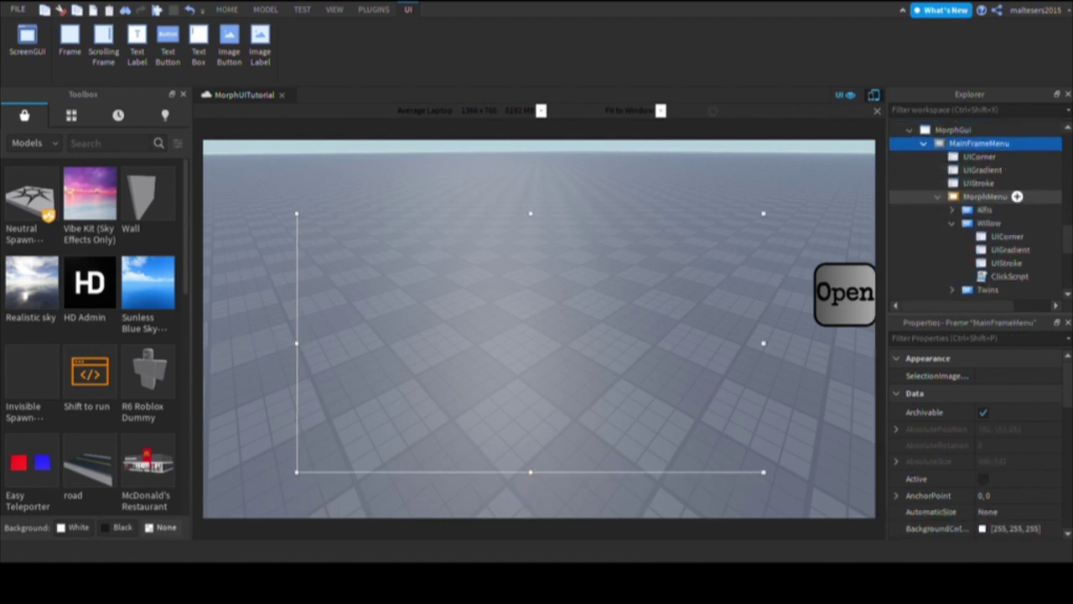
pyautogui.keyDown('ctrl'); pyautogui.click(988, 196); pyautogui.keyUp('ctrl')
pyautogui.keyDown('ctrl'); pyautogui.click(989, 223); pyautogui.keyUp('ctrl')
pyautogui.click(952, 223)
pyautogui.keyDown('ctrl'); pyautogui.click(985, 250); pyautogui.keyUp('ctrl')
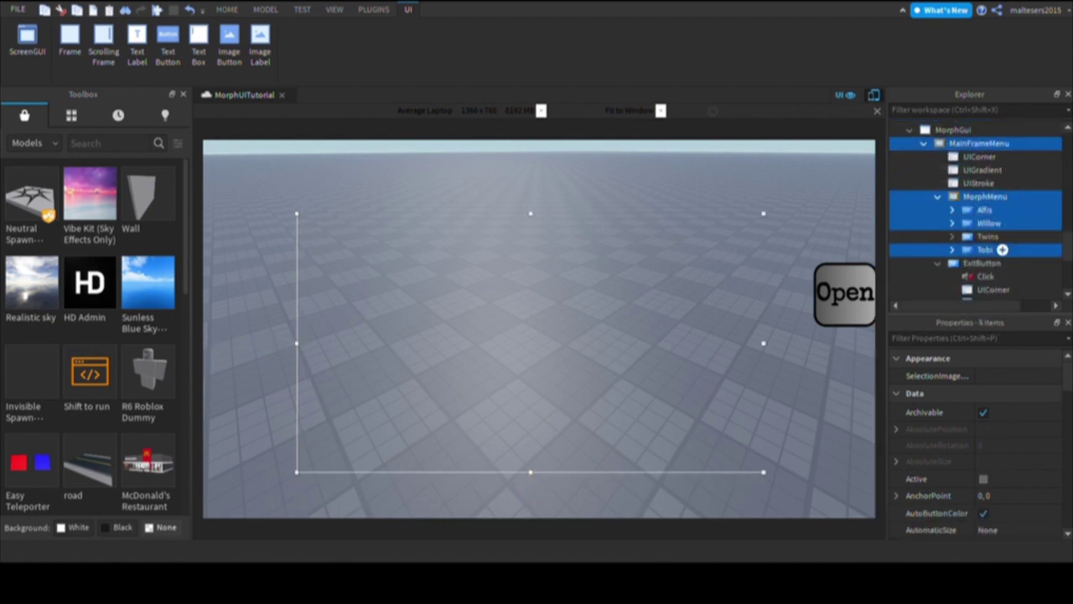
pyautogui.keyDown('ctrl'); pyautogui.click(988, 237); pyautogui.keyUp('ctrl')
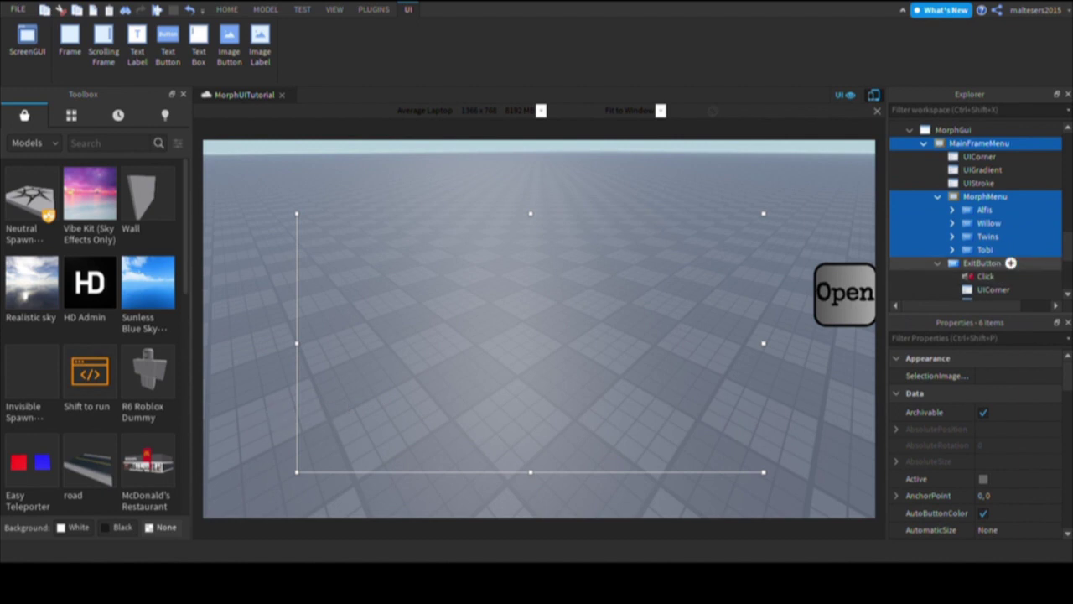
pyautogui.keyDown('ctrl'); pyautogui.click(985, 262); pyautogui.keyUp('ctrl')
pyautogui.keyDown('ctrl'); pyautogui.click(981, 276); pyautogui.keyUp('ctrl')
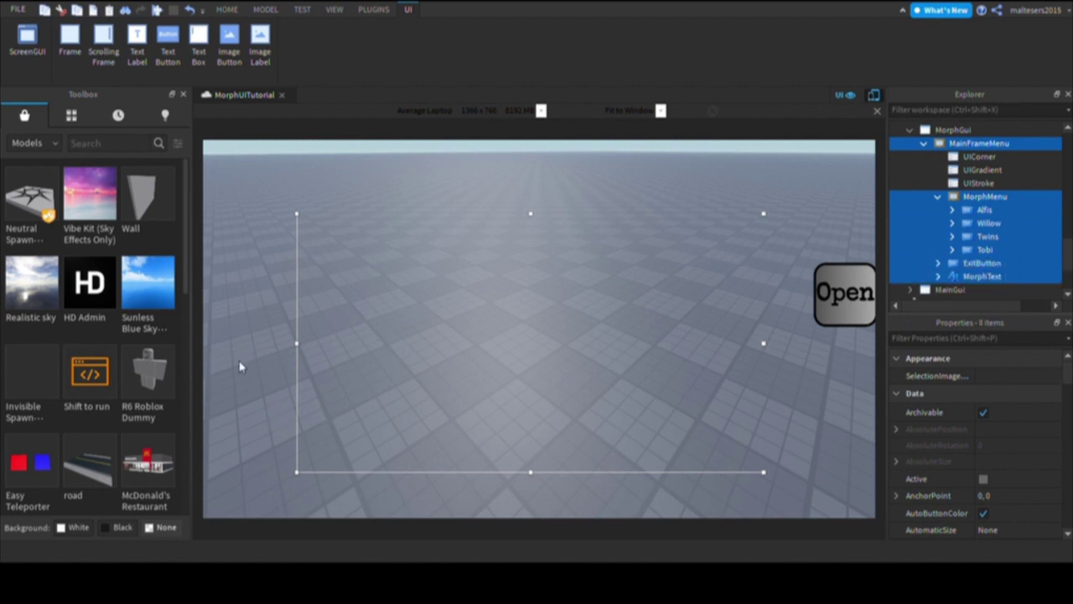
# Step: Convert MainGui's MainFrameMenu with its ActionsMenu and action buttons, plus OpenJumpscares and CloseJumpscares, to scale size
pyautogui.scroll(2, 1006, 235)
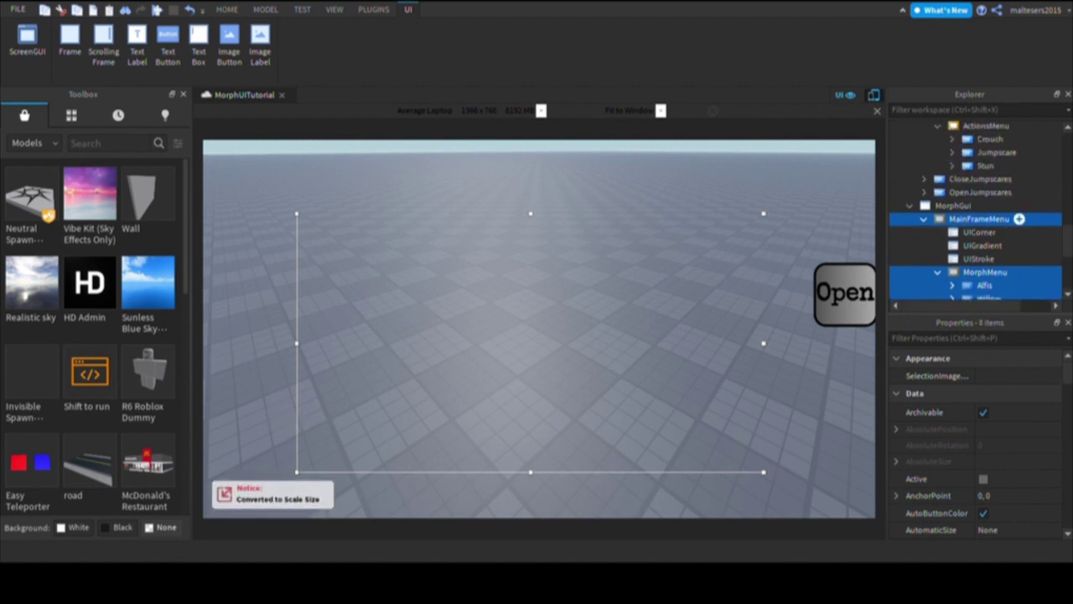
pyautogui.click(909, 206)
pyautogui.click(910, 219)
pyautogui.click(978, 233)
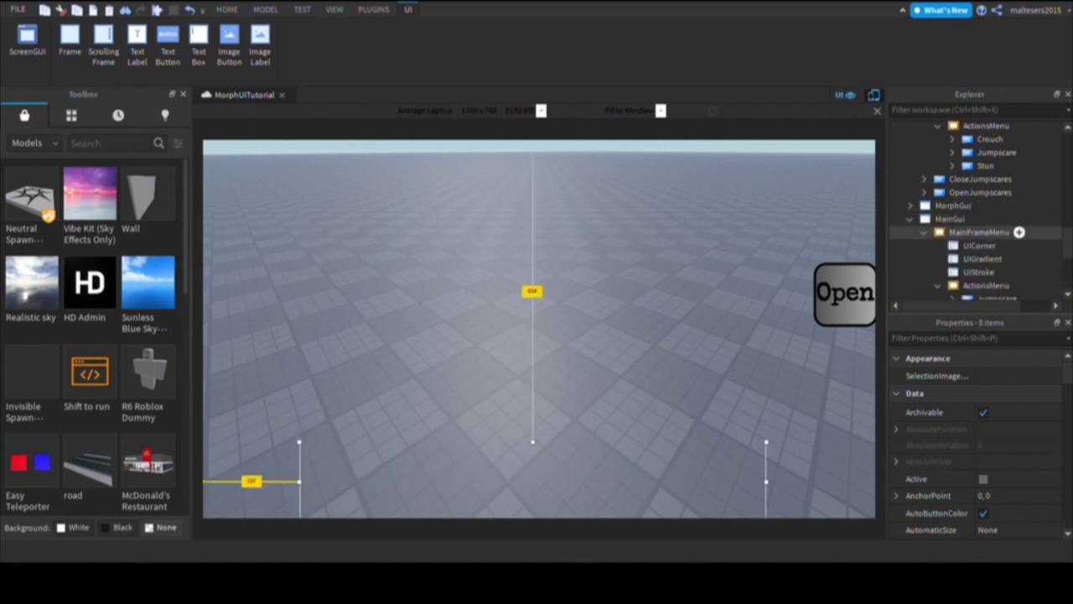
pyautogui.scroll(-2, 979, 235)
pyautogui.keyDown('shift'); pyautogui.click(981, 275); pyautogui.keyUp('shift')
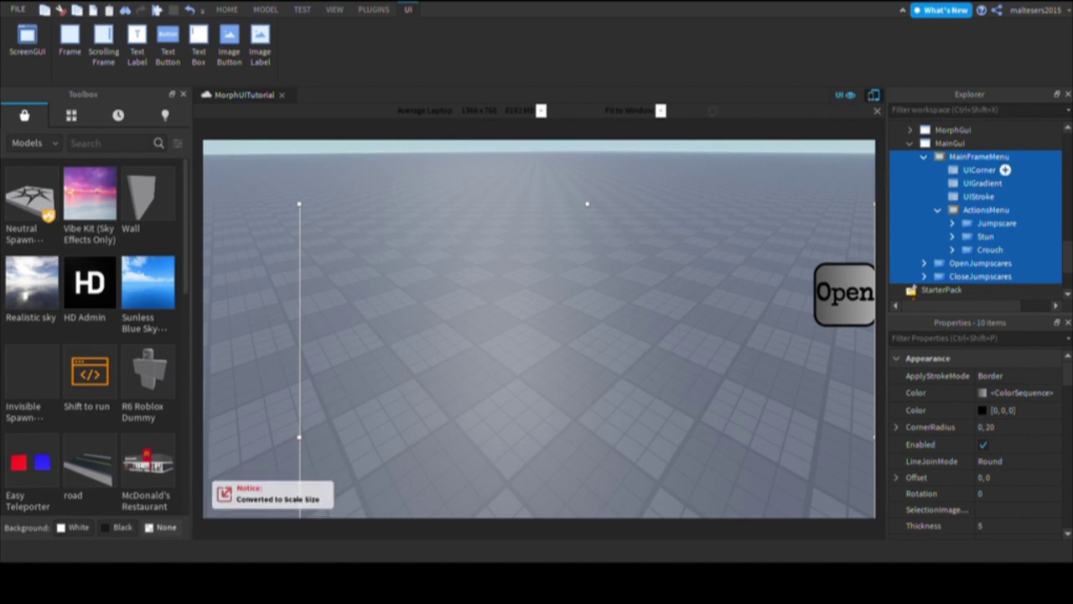
pyautogui.scroll(2, 1007, 232)
pyautogui.click(924, 233)
pyautogui.click(910, 219)
pyautogui.click(584, 159)
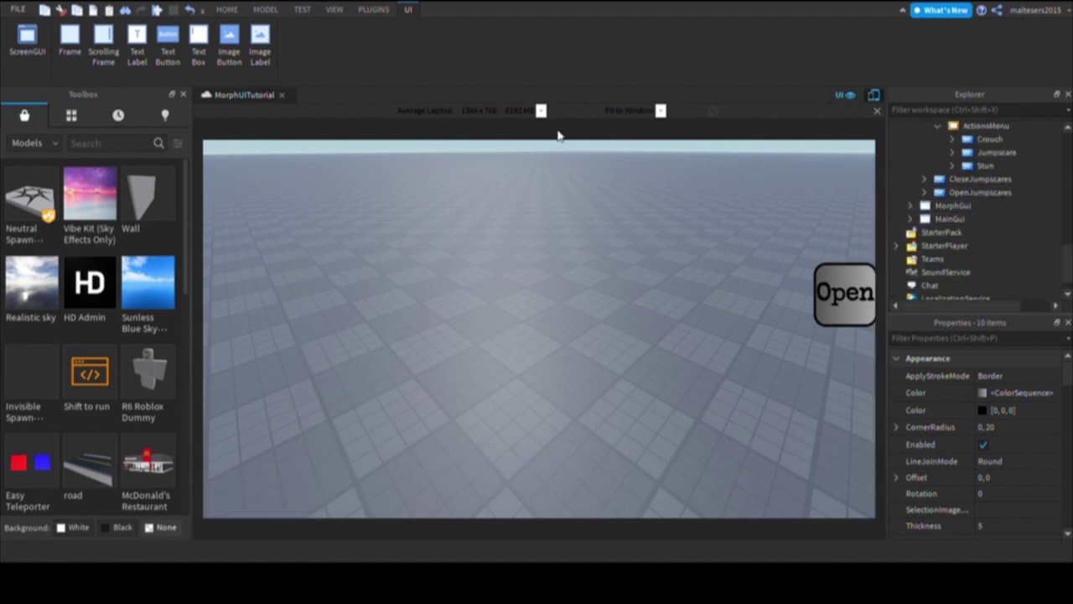
# Step: Preview the Open button on emulated iPhone and Xbox One screens, and return the emulator to Average Laptop
pyautogui.click(541, 110)
pyautogui.click(542, 182)
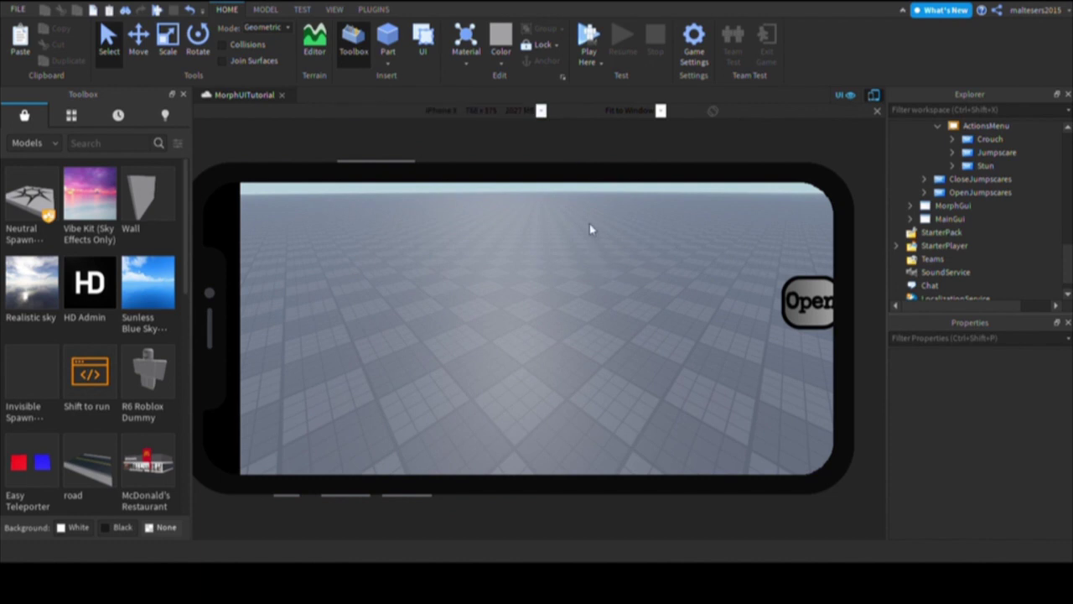
pyautogui.click(567, 197)
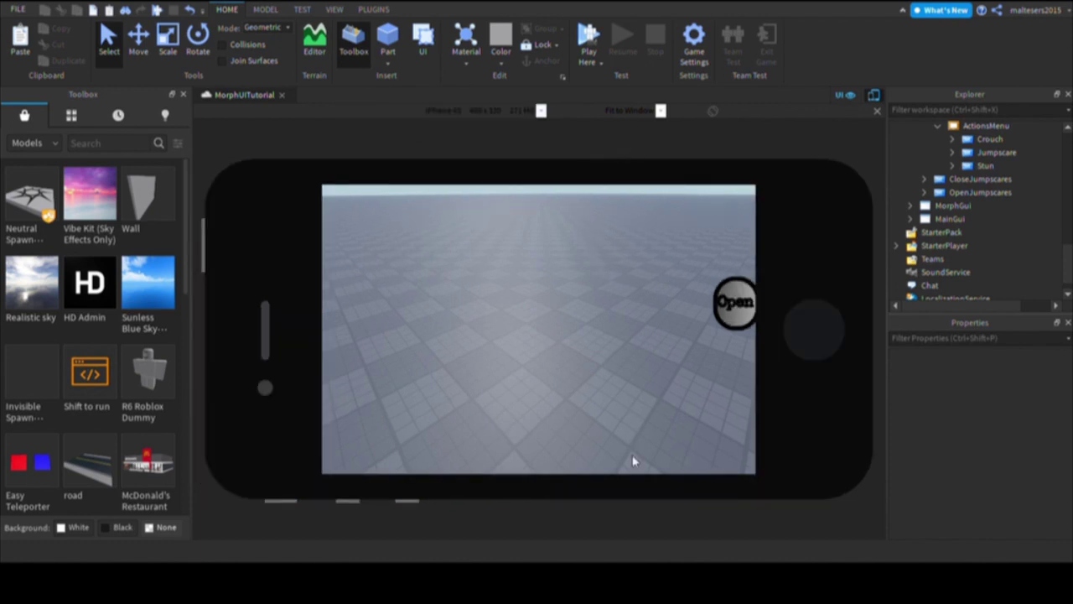
pyautogui.click(541, 110)
pyautogui.click(606, 342)
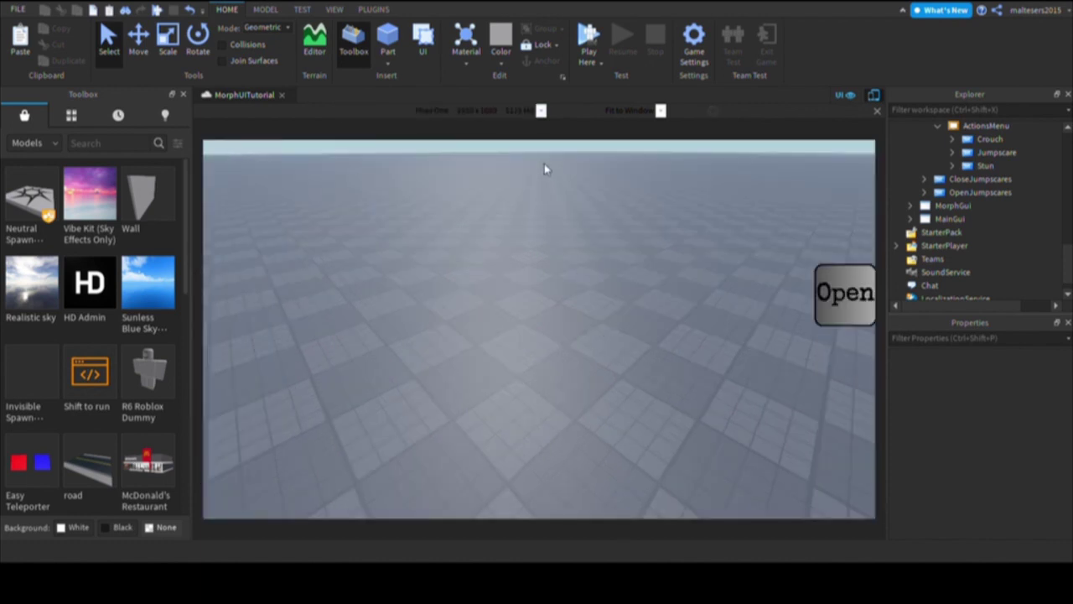
pyautogui.click(570, 531)
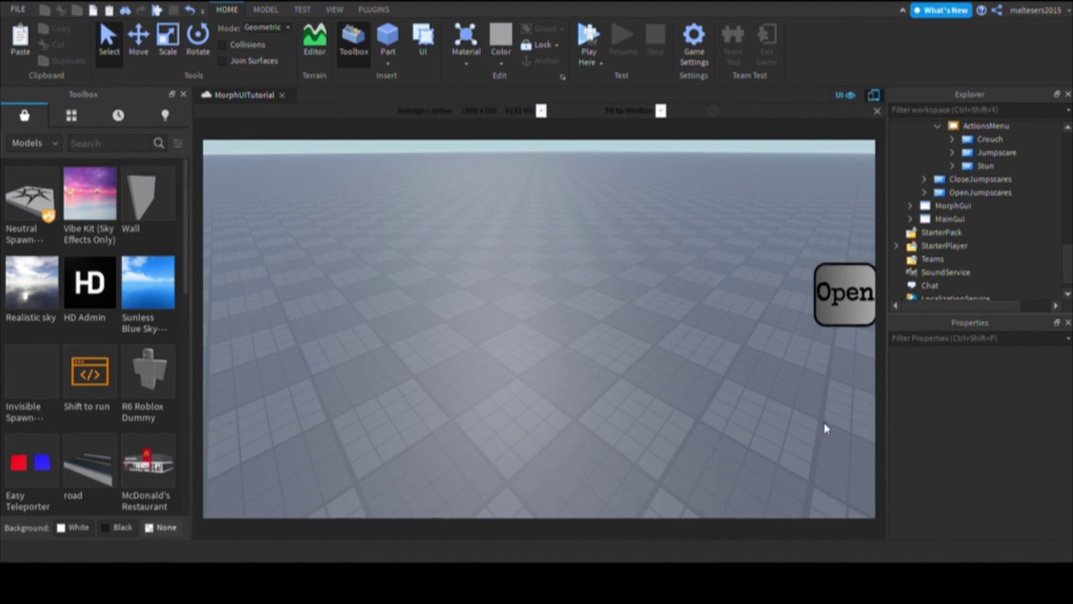
# Step: Stop the laptop play test and start a new one with the Samsung Galaxy S3 emulated
pyautogui.moveTo(787, 242); pyautogui.dragTo(784, 228, button='right')
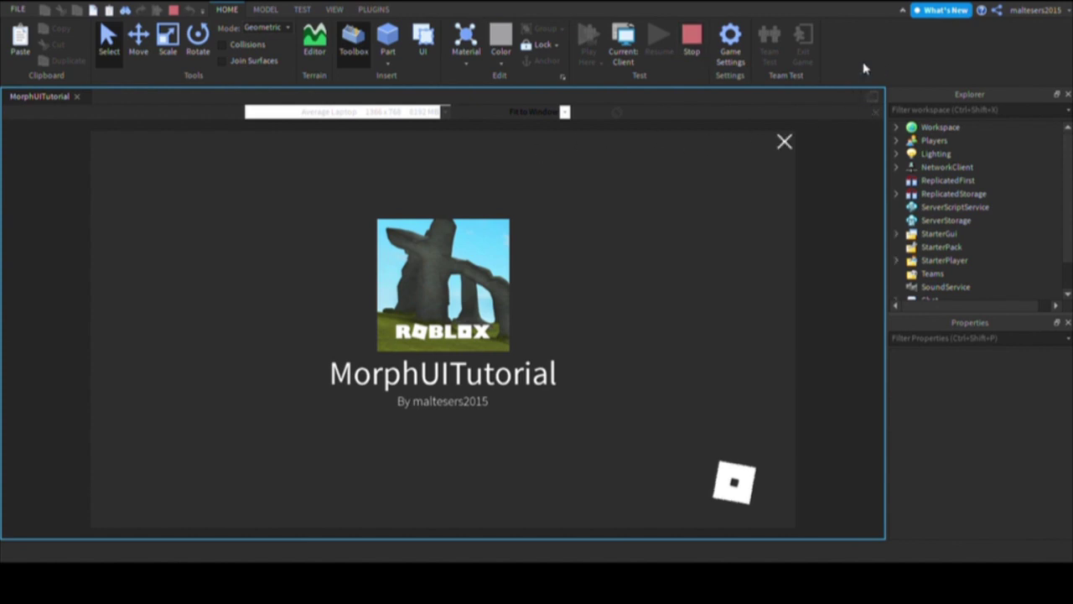
pyautogui.hotkey('shift', 'F5')
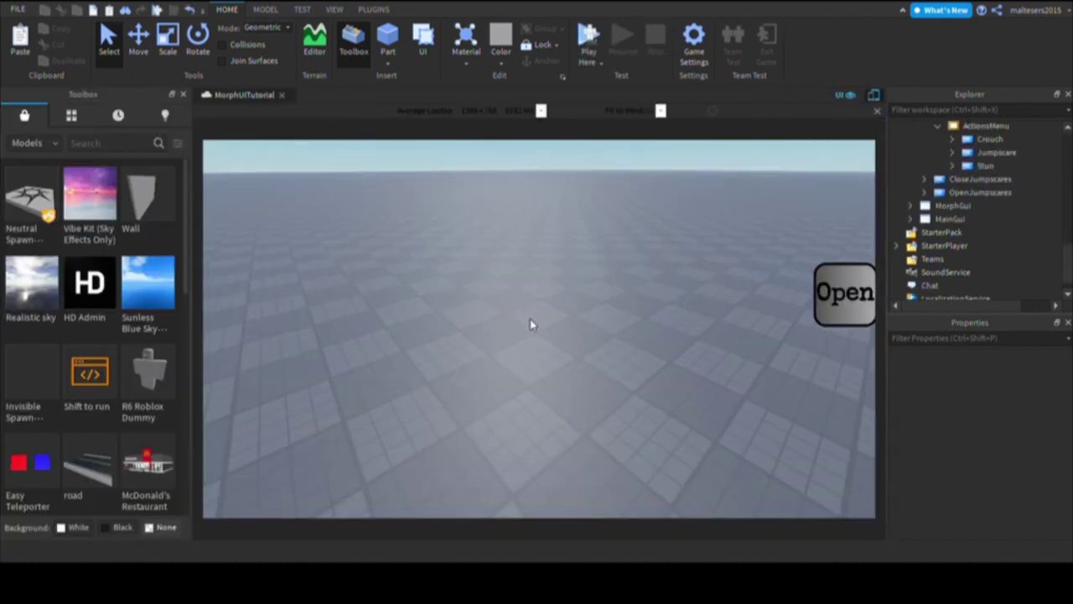
pyautogui.click(537, 250)
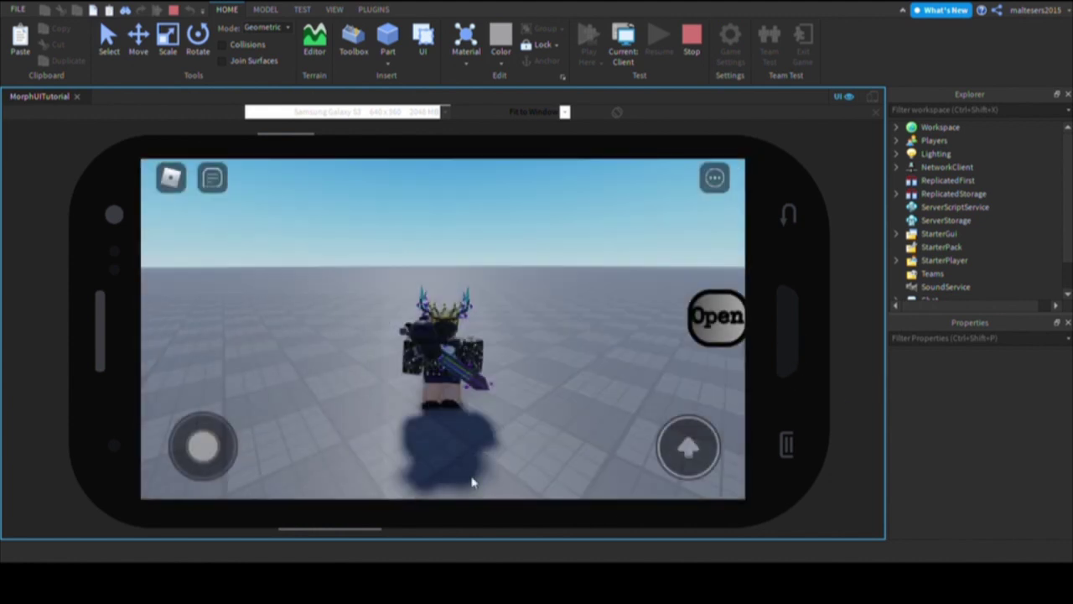
# Step: Walk the character around and turn the camera to test movement in the emulated phone play test
pyautogui.moveTo(211, 489); pyautogui.dragTo(201, 446)
pyautogui.moveTo(610, 430); pyautogui.dragTo(674, 423)
pyautogui.press('a')
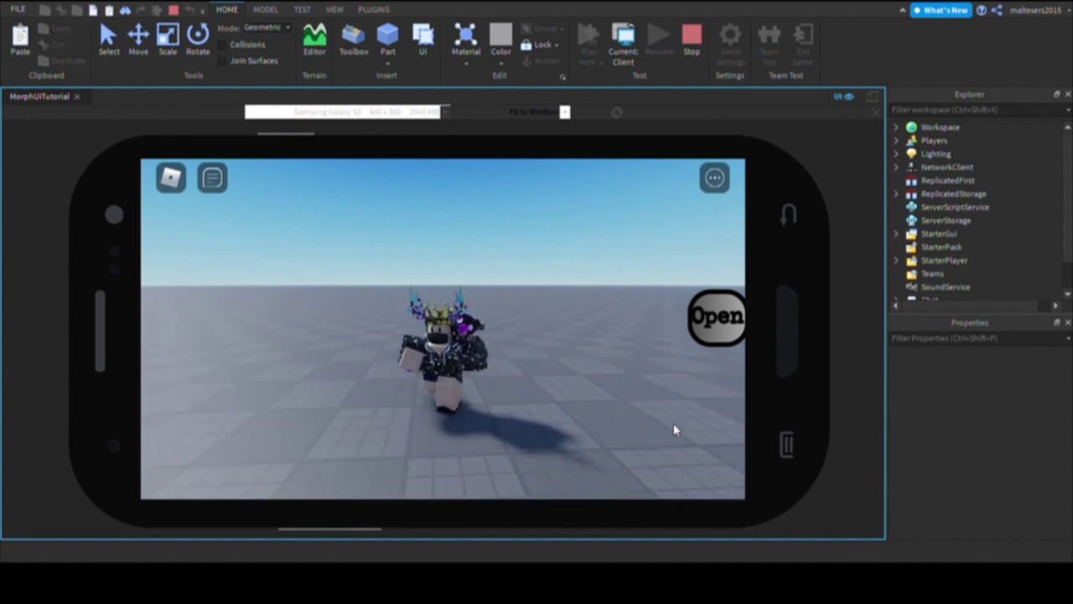
pyautogui.press('w')
pyautogui.press('d')
pyautogui.press('s')
pyautogui.moveTo(527, 425); pyautogui.dragTo(568, 433)
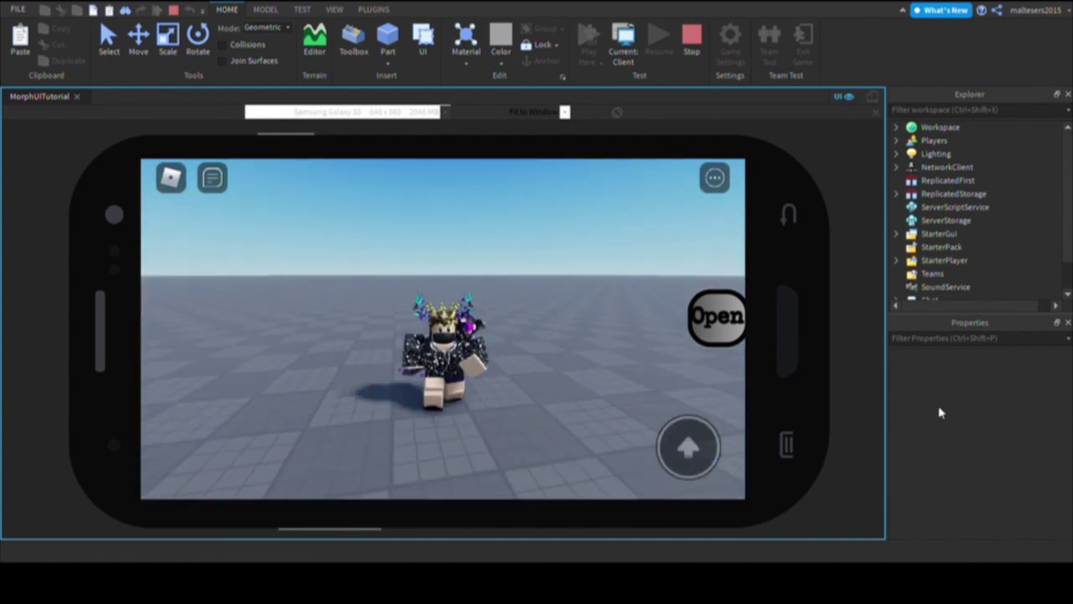
# Step: Try morphs from the Morphs menu on the emulated phone, finishing with Willow, and end the play test
pyautogui.click(717, 316)
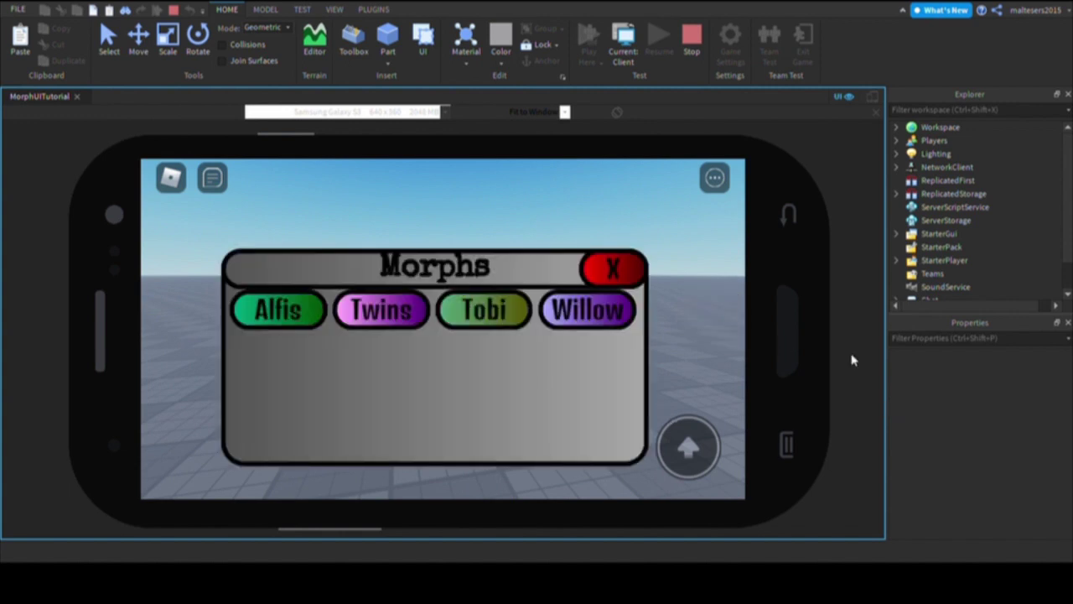
pyautogui.click(381, 311)
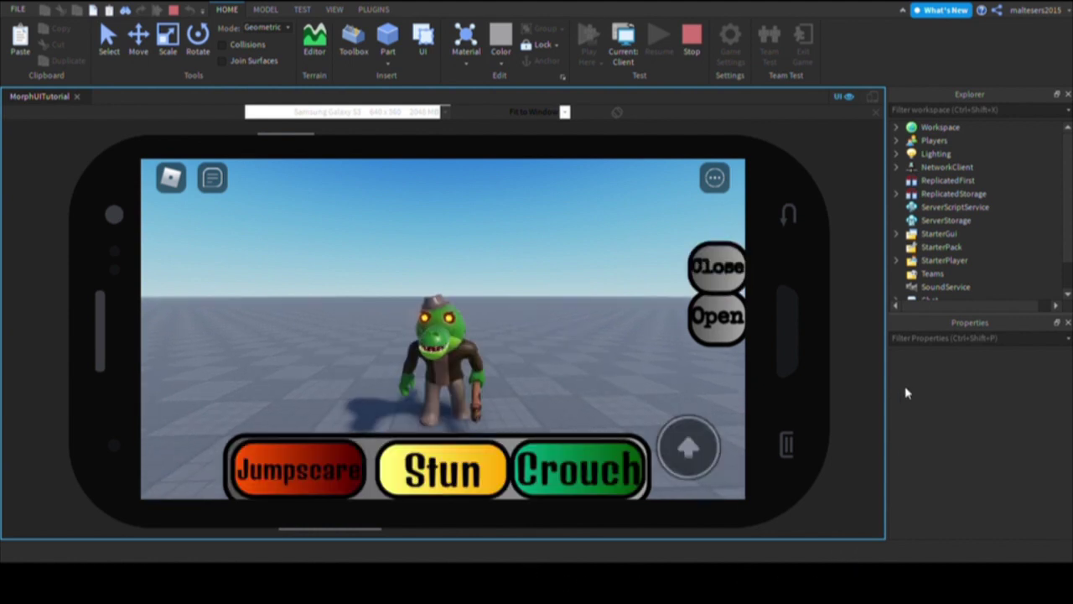
pyautogui.click(717, 316)
pyautogui.click(587, 310)
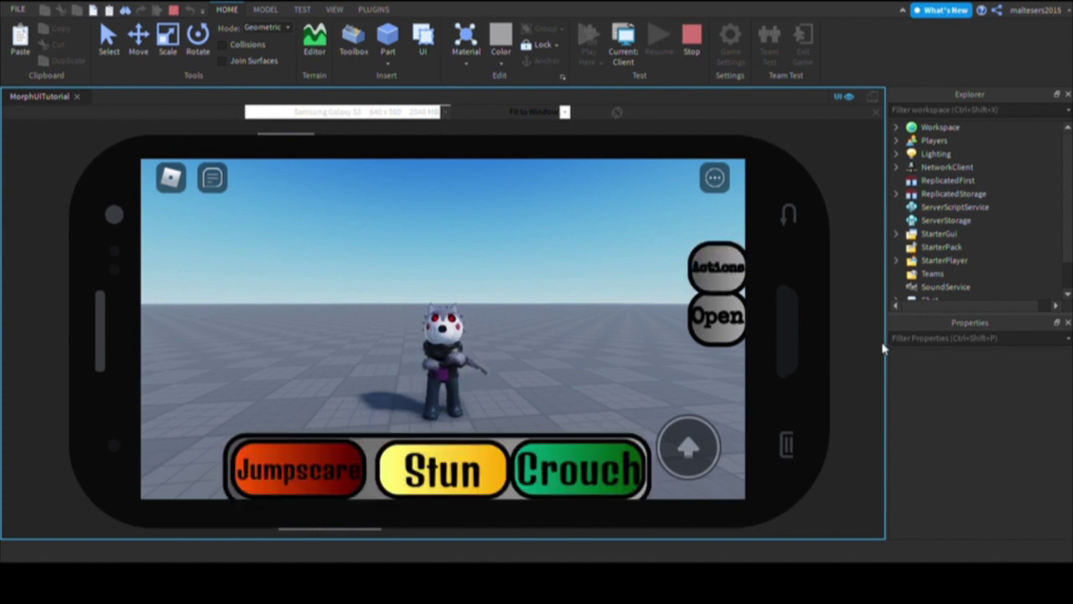
pyautogui.click(421, 580)
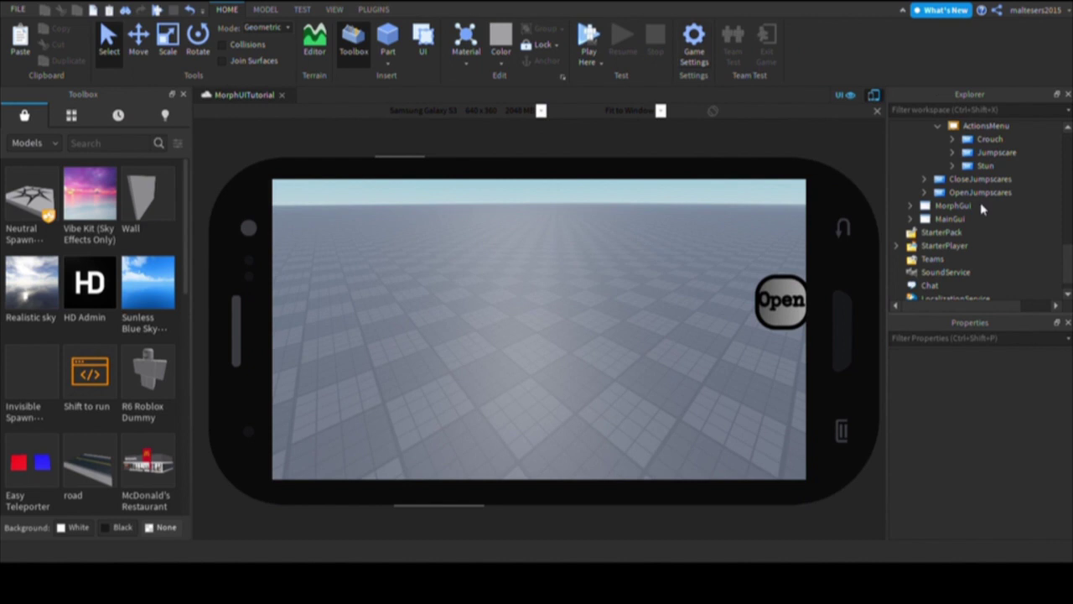
# Step: Switch the device emulator from the phone back to Average Laptop
pyautogui.moveTo(791, 436); pyautogui.dragTo(794, 440, button='right')
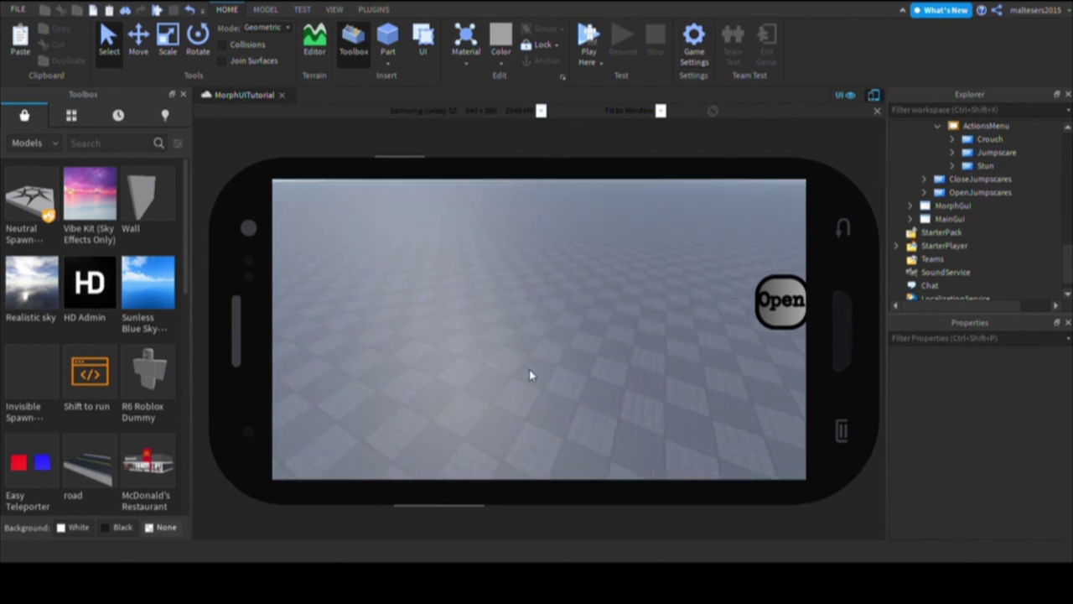
pyautogui.click(554, 562)
pyautogui.moveTo(675, 451); pyautogui.dragTo(674, 446, button='right')
pyautogui.scroll(10, 676, 452)
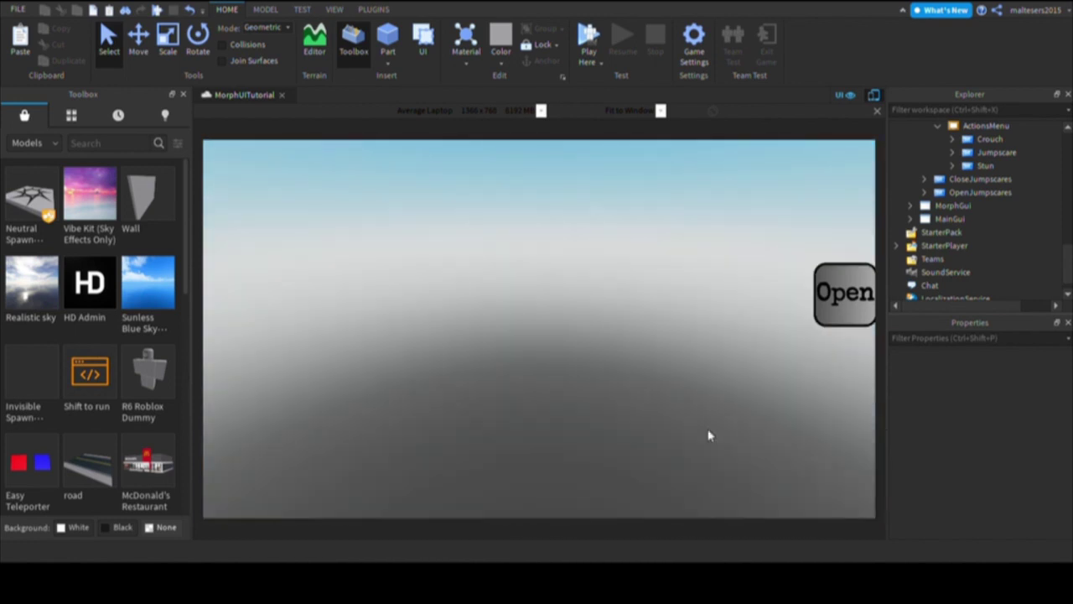
pyautogui.moveTo(707, 432); pyautogui.dragTo(708, 435, button='right')
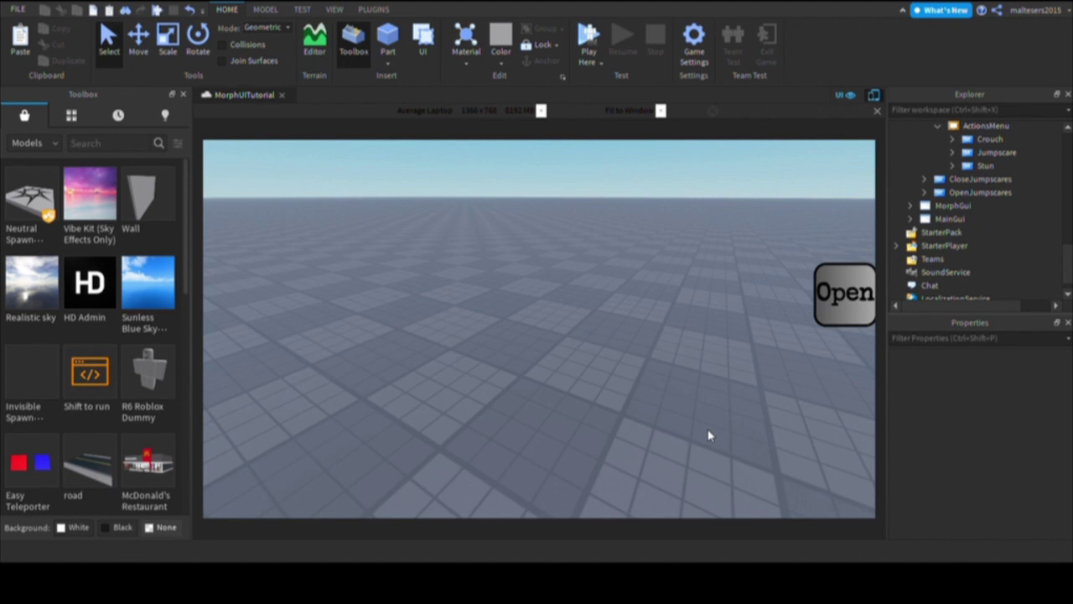
pyautogui.press('s')
pyautogui.moveTo(716, 391); pyautogui.dragTo(716, 390, button='right')
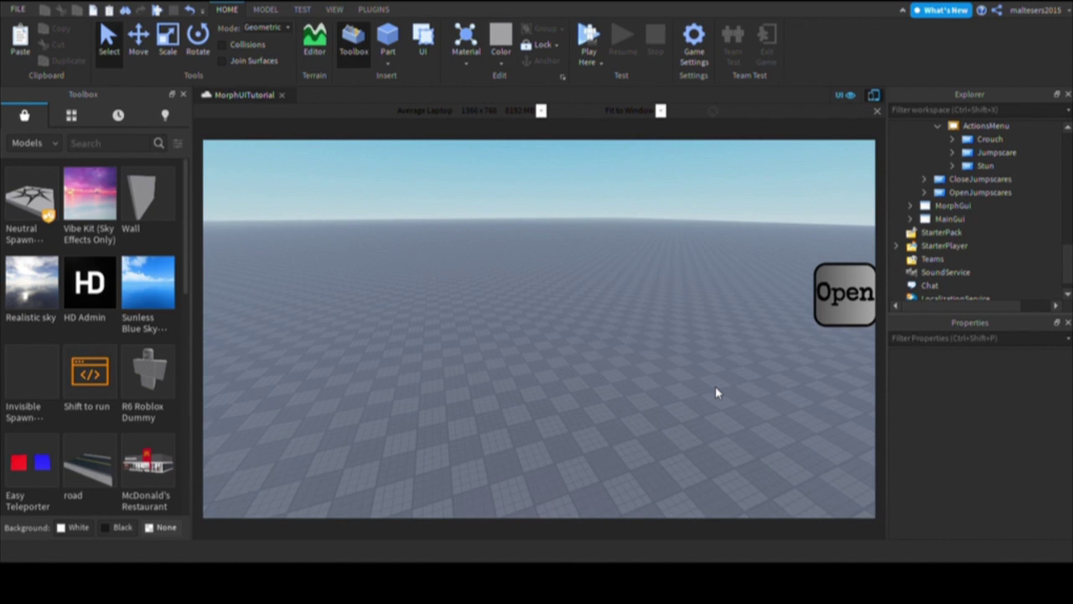
# Step: Collapse MainGui4 in the Explorer and bring the ReplicatedStorage and ServerScriptService contents into view
pyautogui.scroll(1, 774, 342)
pyautogui.scroll(3, 965, 174)
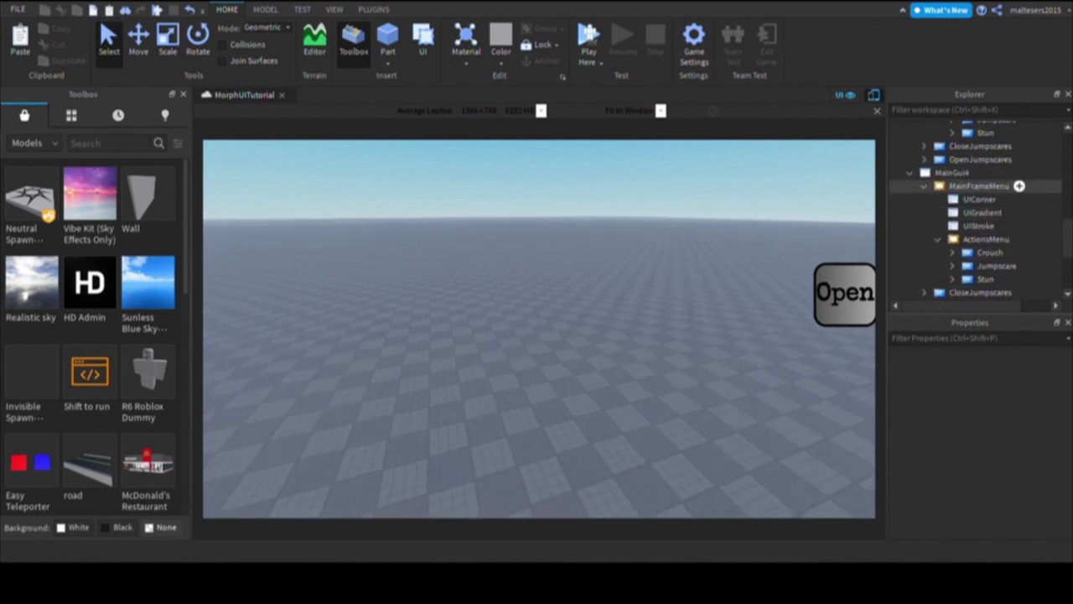
pyautogui.click(909, 173)
pyautogui.scroll(6, 912, 179)
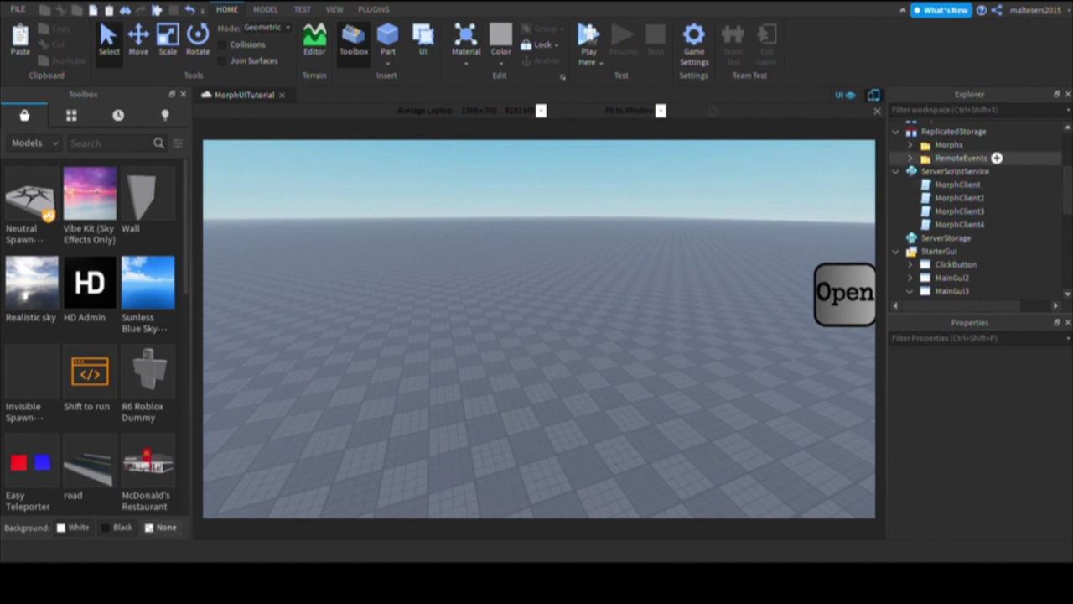